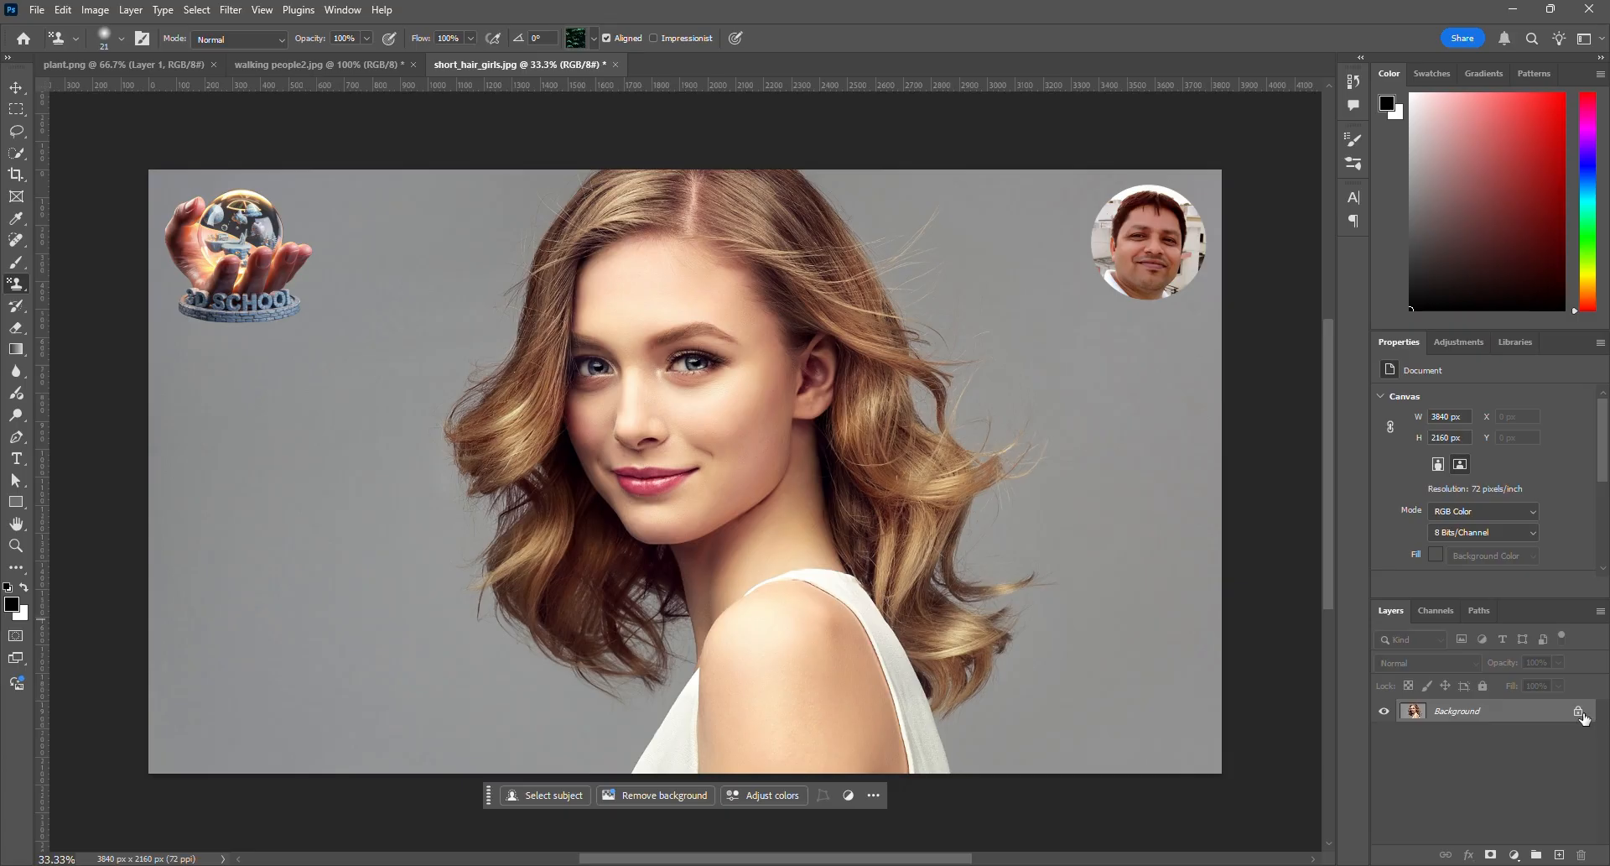
Unlock the background layer and delete a rectangular area about 700 × 942 px over the left half of the woman's face
{"action": "left_click", "coordinate": [1578, 712]}
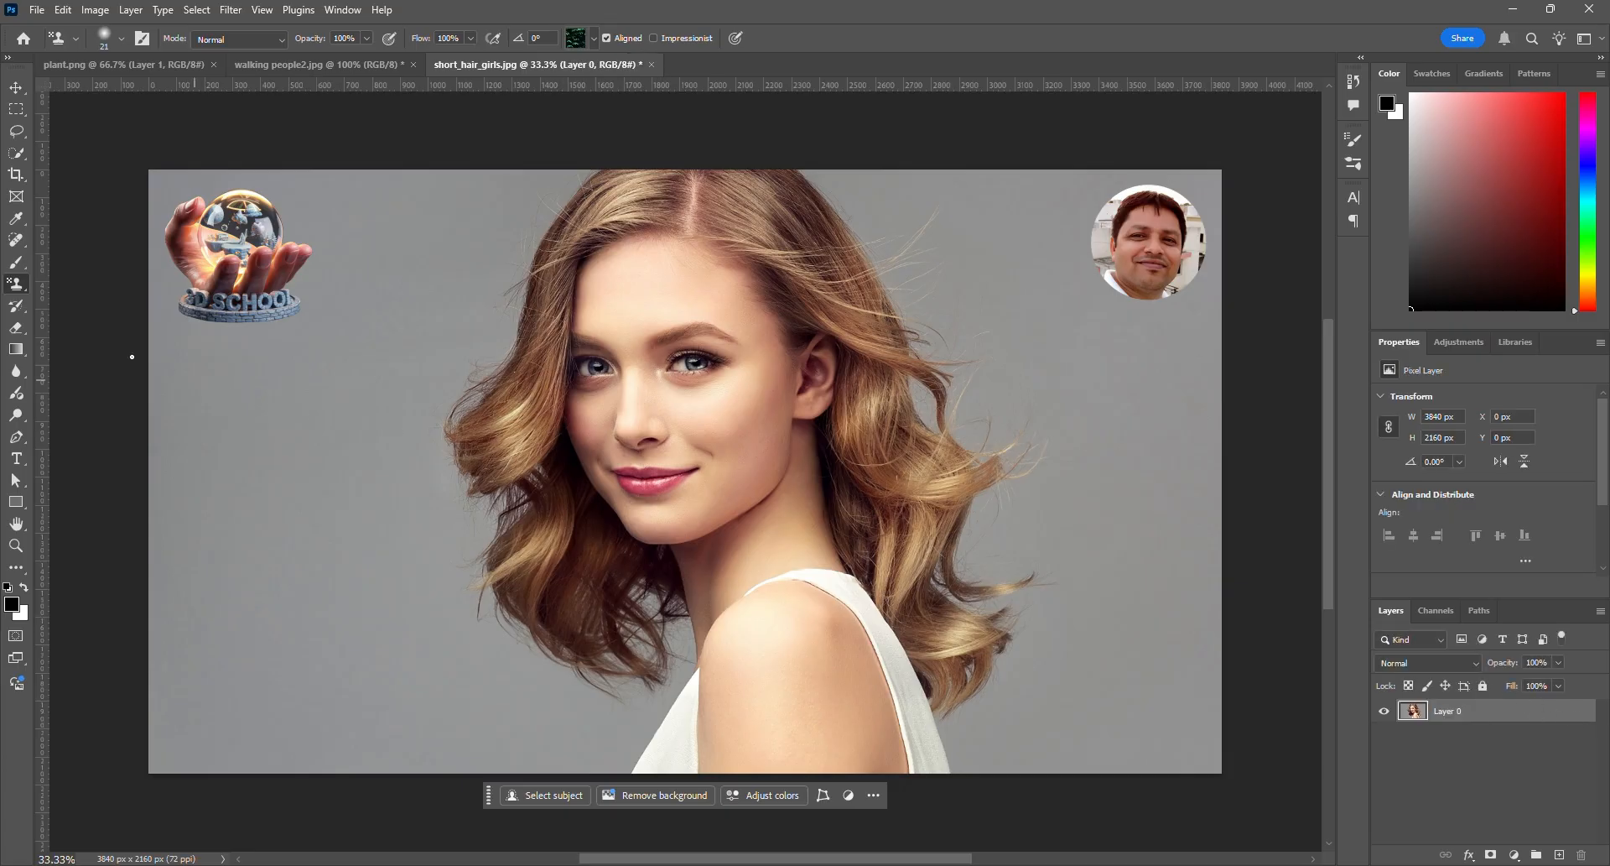
{"action": "left_click", "coordinate": [23, 307]}
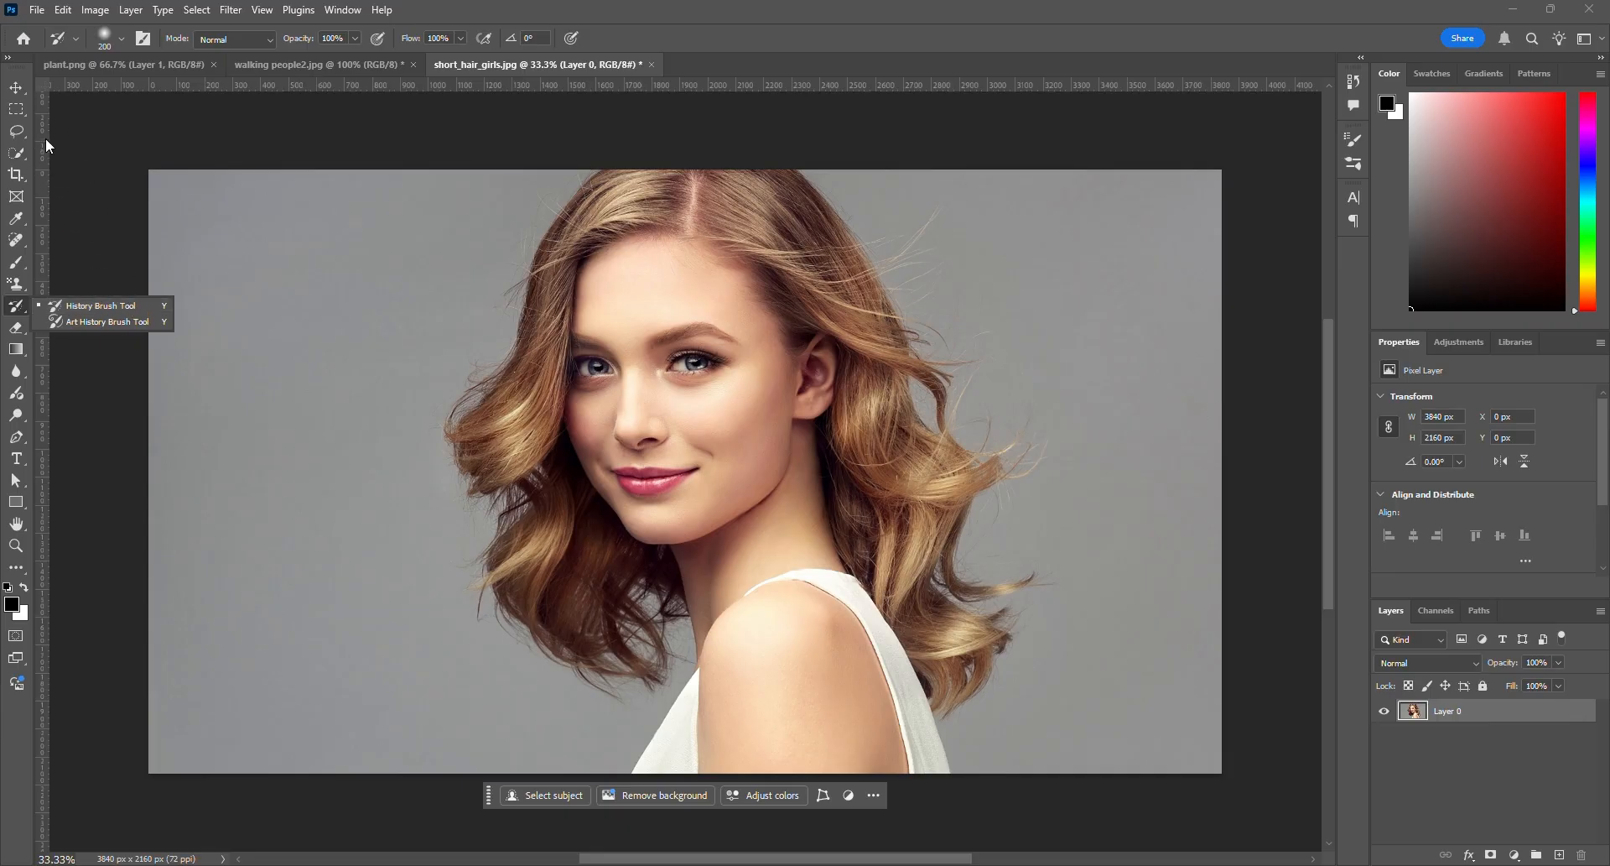
{"action": "left_click", "coordinate": [18, 110]}
{"action": "left_click", "coordinate": [20, 113]}
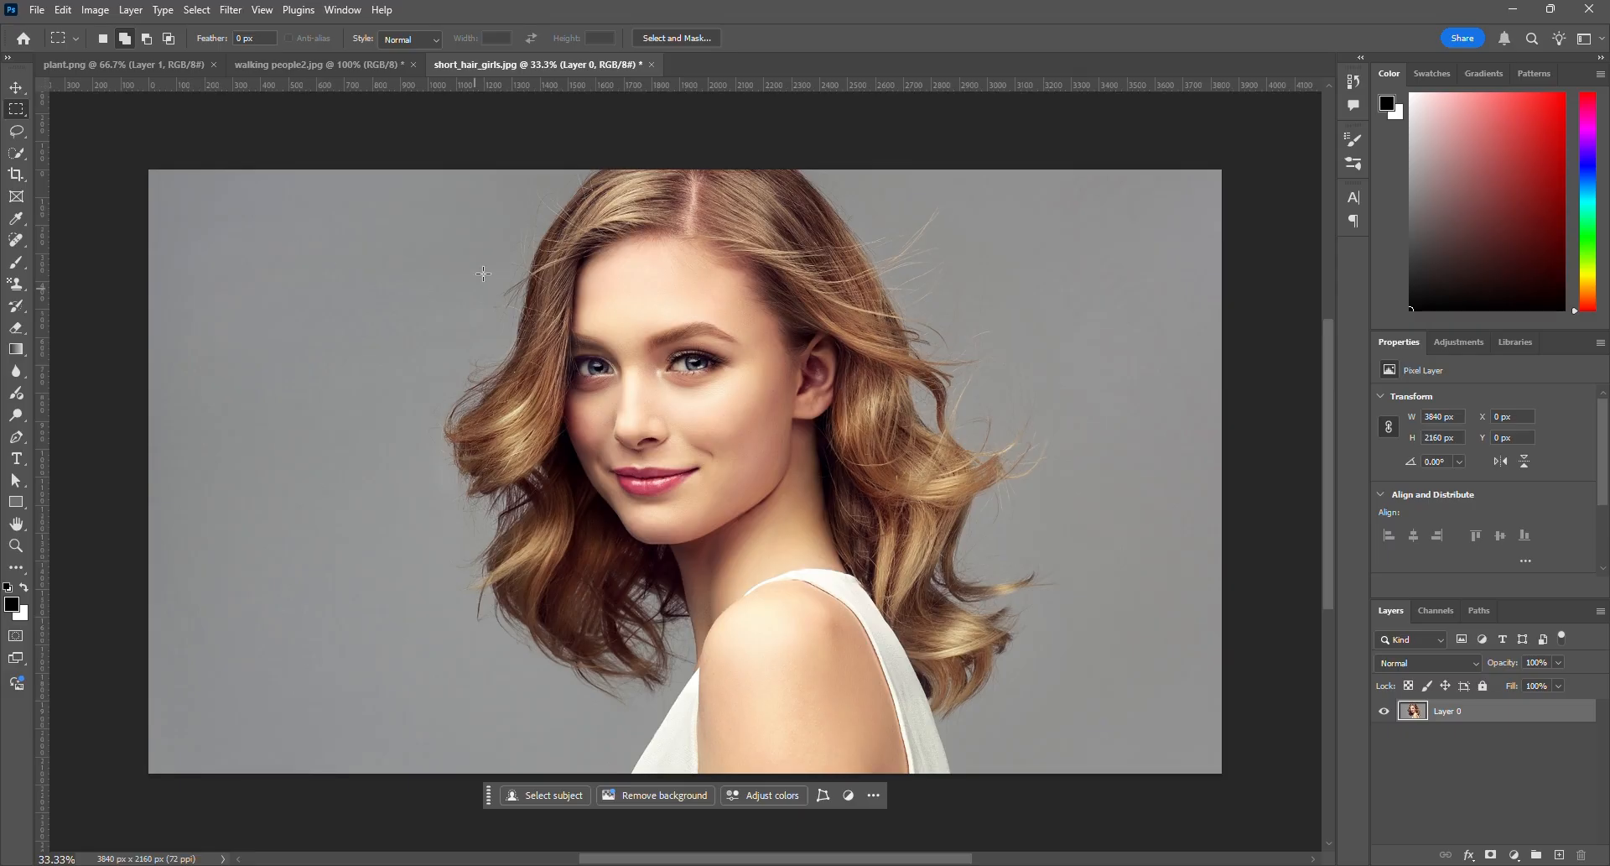
{"action": "left_click_drag", "start_coordinate": [483, 224], "coordinate": [680, 487]}
{"action": "key", "text": "Delete"}
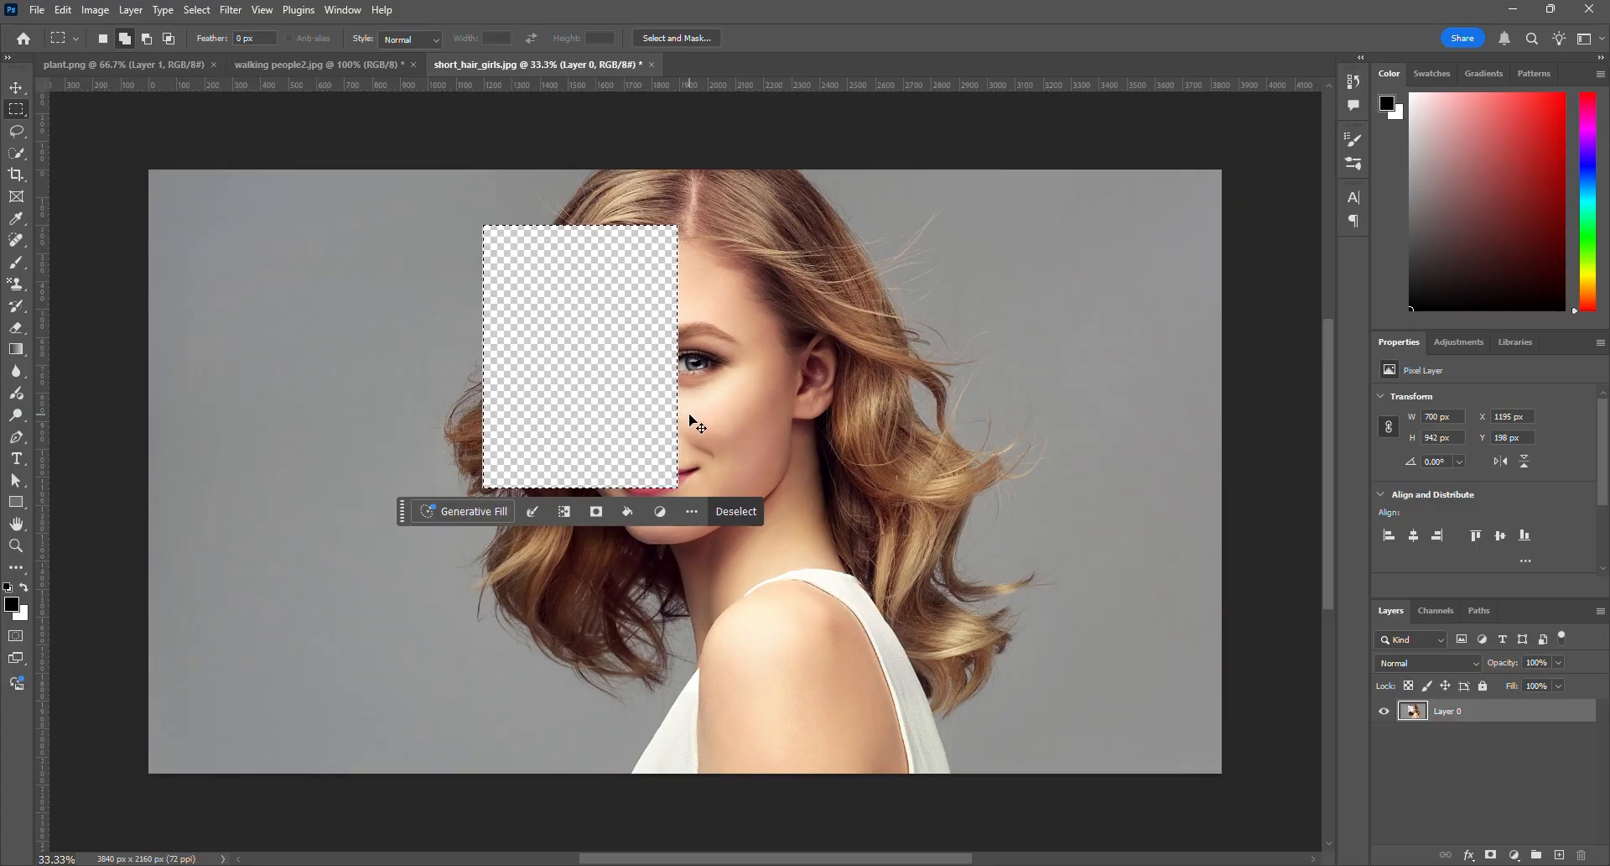
{"action": "left_click", "coordinate": [684, 413]}
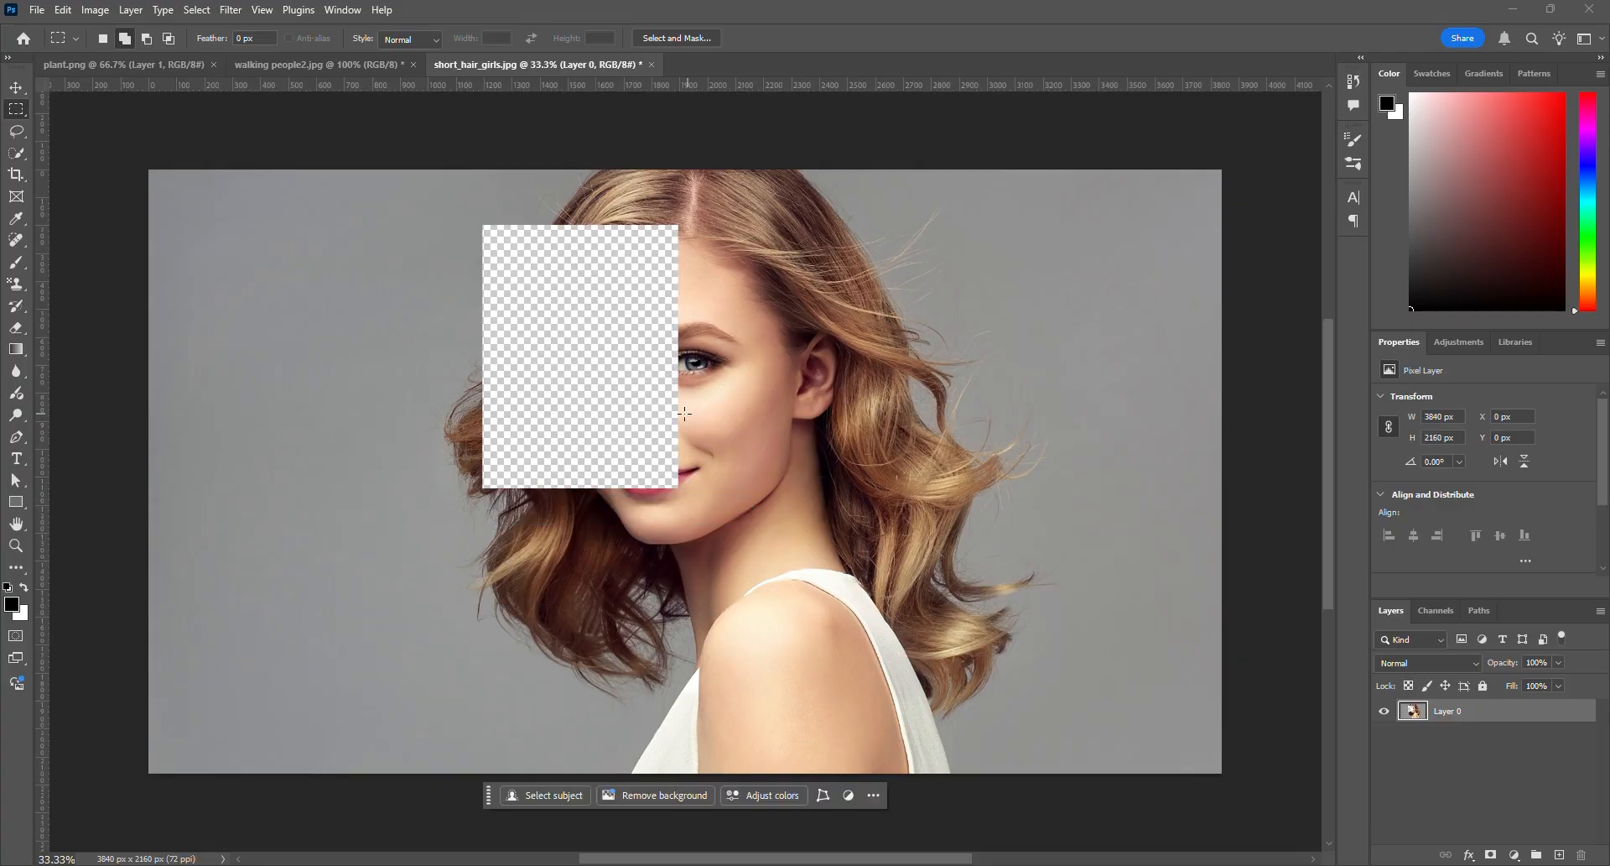
Paint a thick black zigzag brush stroke across the neck, shoulder and lower hair
{"action": "left_click", "coordinate": [17, 264]}
{"action": "mouse_move", "coordinate": [740, 541]}
{"action": "left_mouse_down"}
{"action": "mouse_move", "coordinate": [744, 489]}
{"action": "mouse_move", "coordinate": [797, 708]}
{"action": "mouse_move", "coordinate": [604, 640]}
{"action": "mouse_move", "coordinate": [575, 579]}
{"action": "mouse_move", "coordinate": [692, 590]}
{"action": "left_mouse_up"}
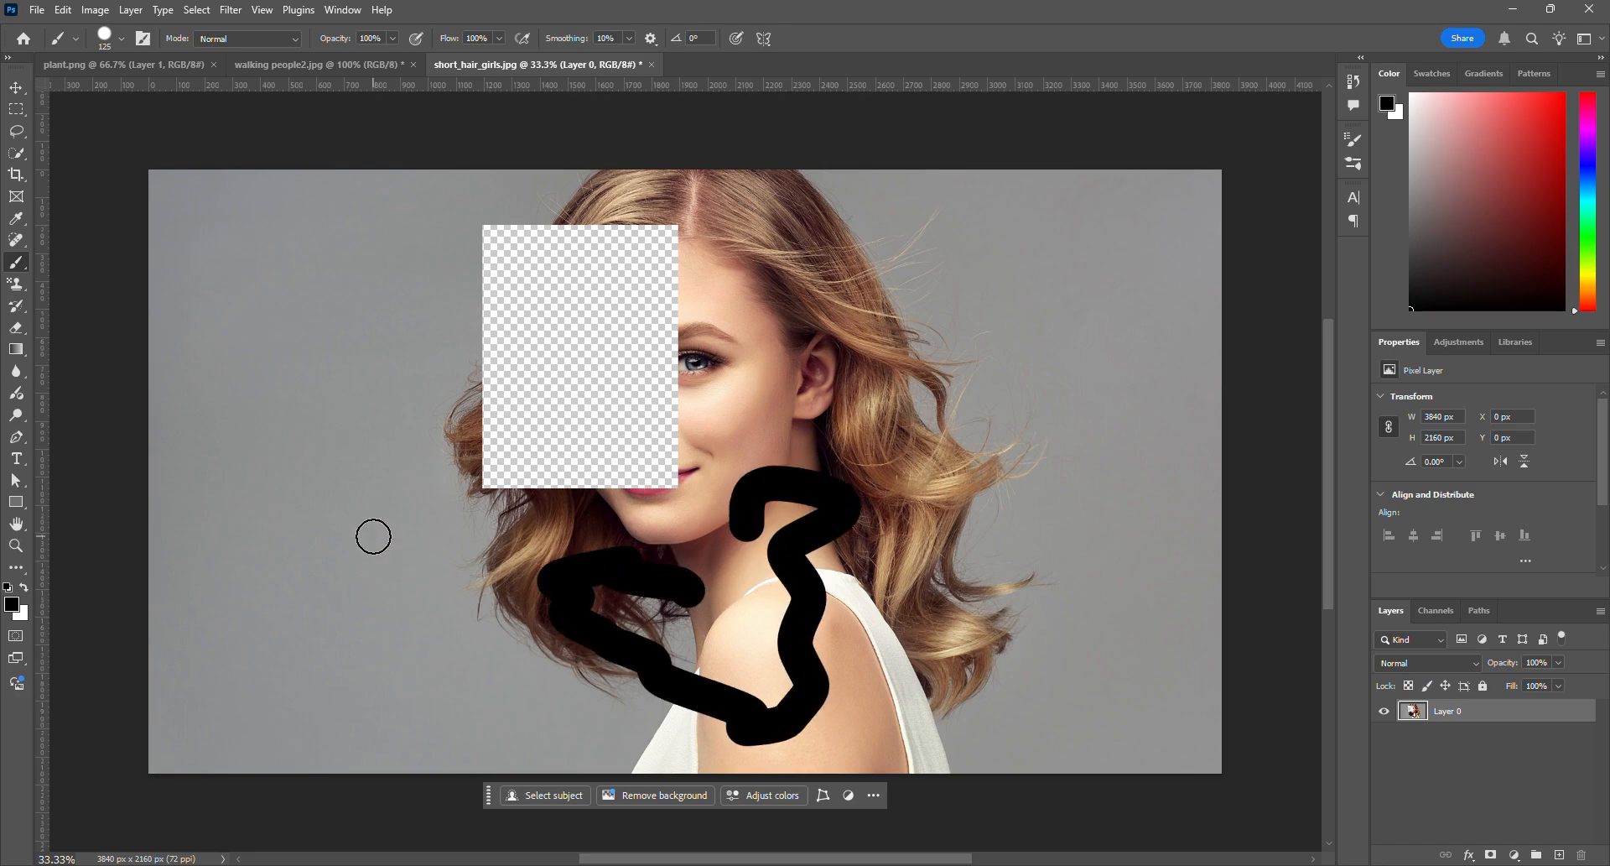
Lasso a rounded area about 687 × 558 px around the ear, move it onto the gray background beside the hair, and deselect
{"action": "left_click", "coordinate": [16, 131]}
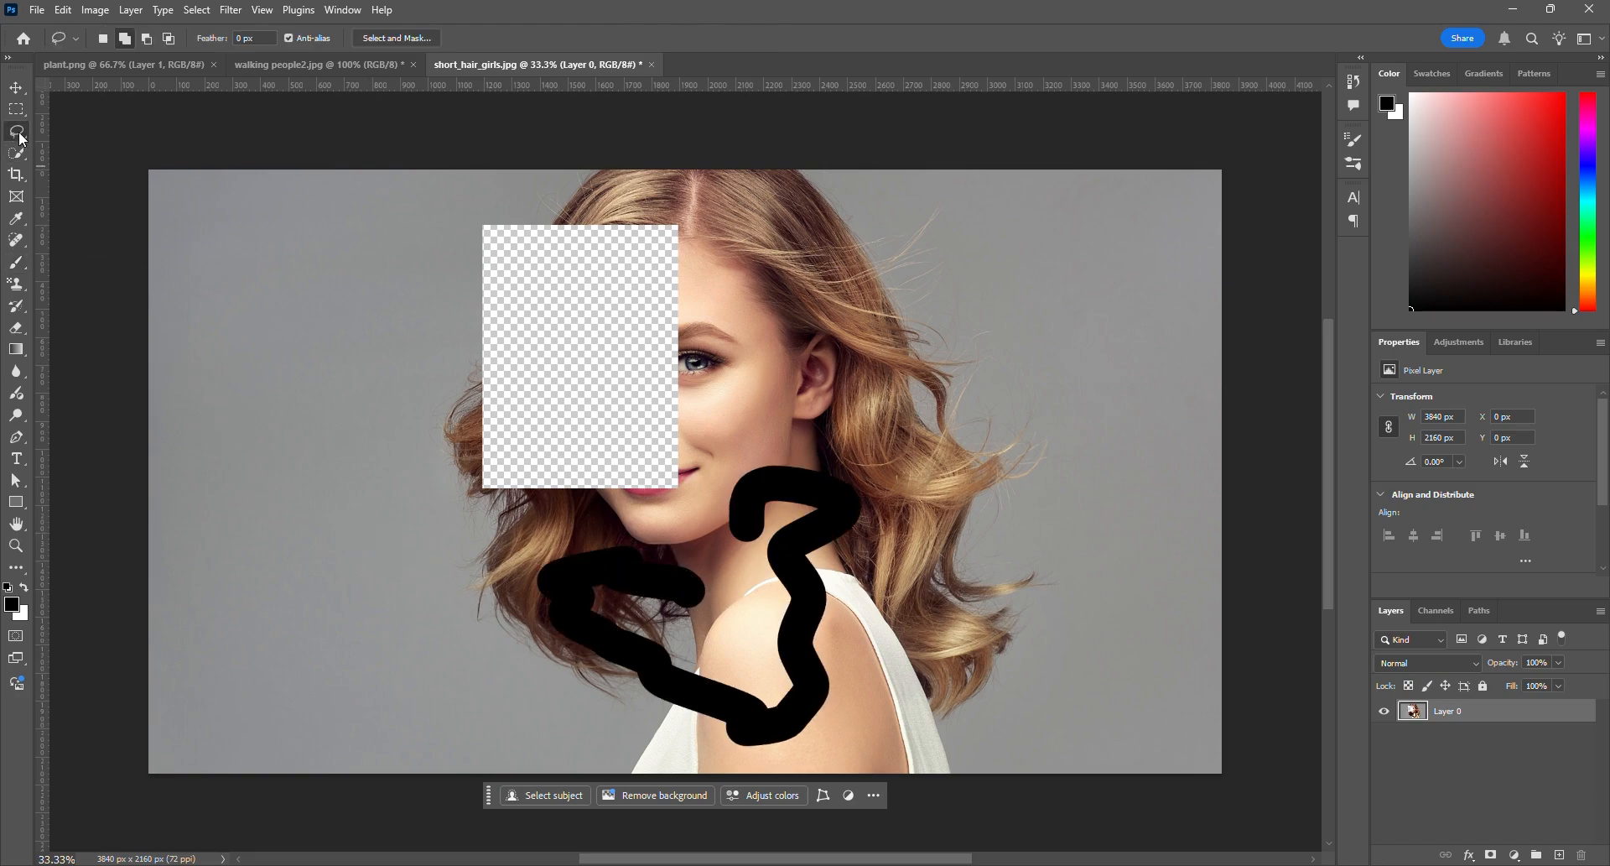
{"action": "mouse_move", "coordinate": [882, 357]}
{"action": "left_mouse_down"}
{"action": "mouse_move", "coordinate": [819, 405]}
{"action": "mouse_move", "coordinate": [730, 373]}
{"action": "mouse_move", "coordinate": [716, 287]}
{"action": "left_mouse_up"}
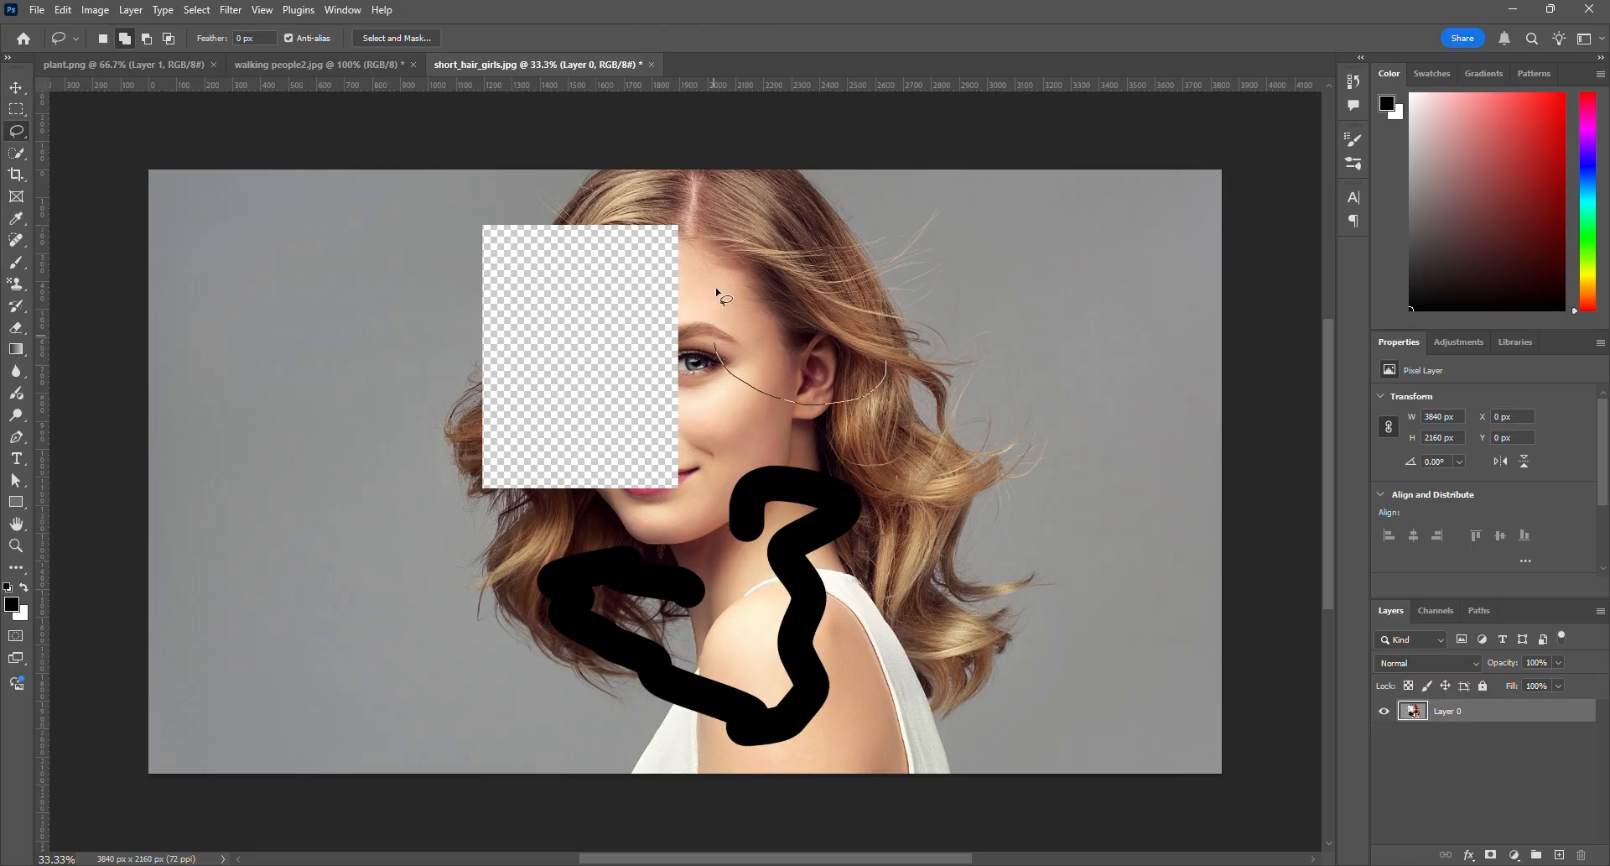
{"action": "left_click_drag", "start_coordinate": [888, 357], "coordinate": [883, 369]}
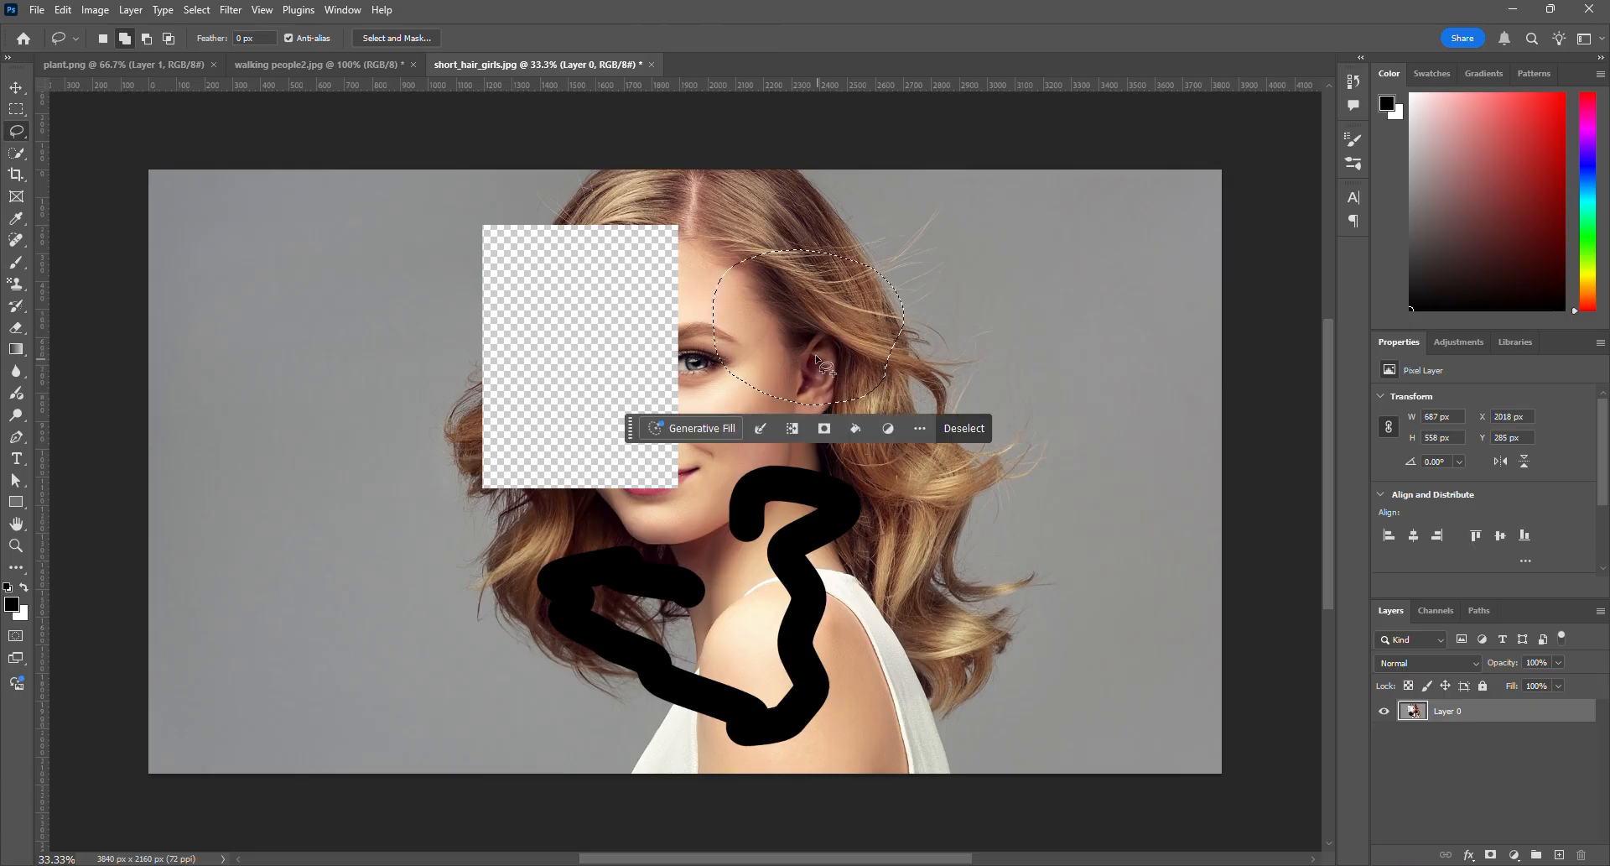
{"action": "key", "text": "v"}
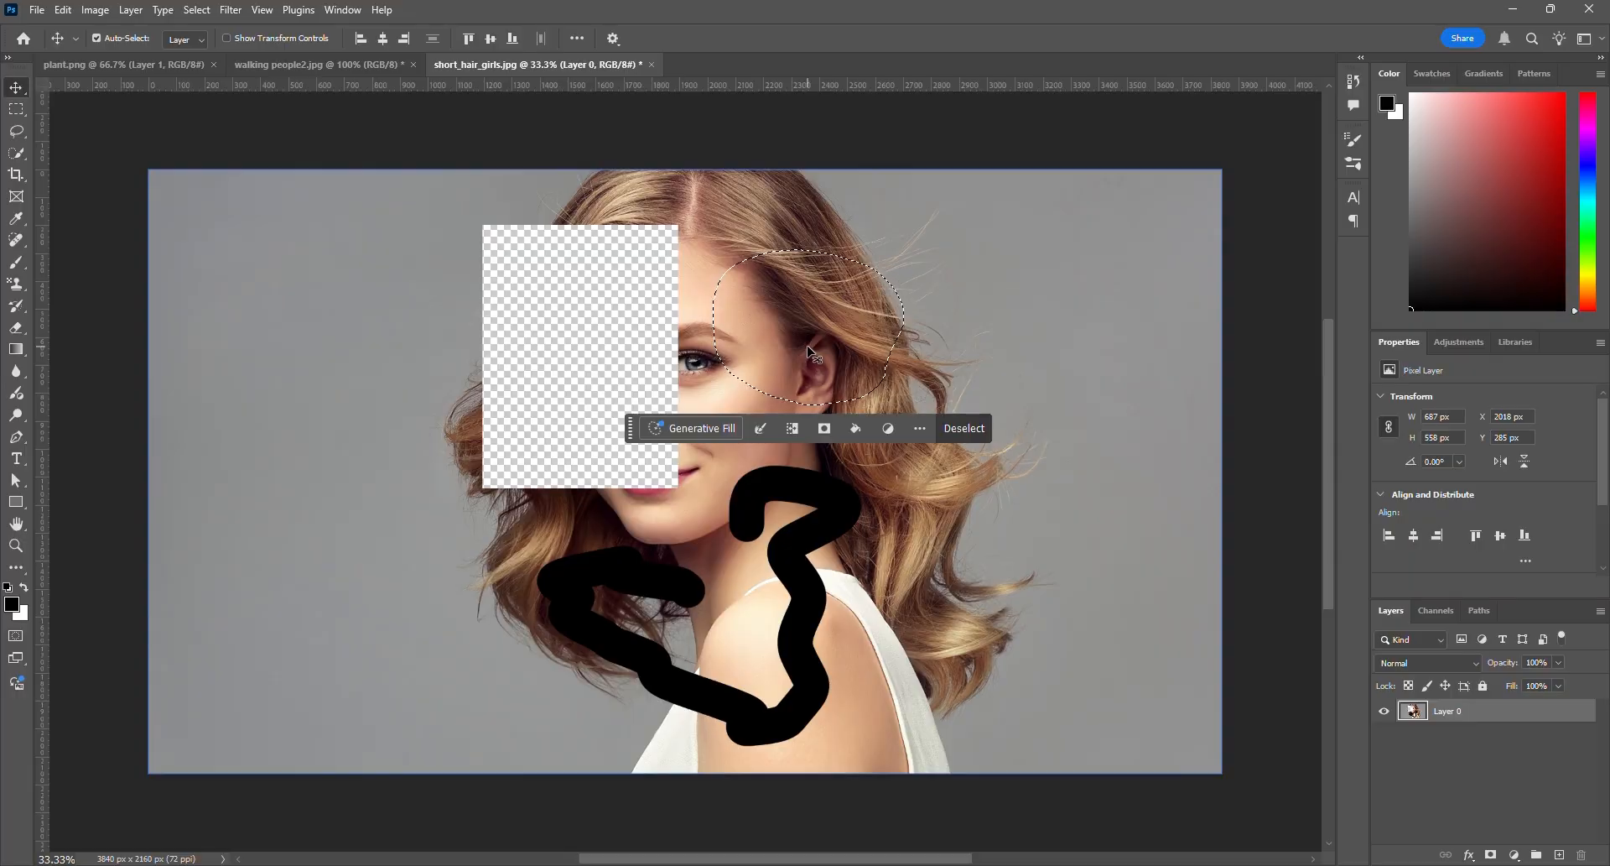
{"action": "mouse_move", "coordinate": [824, 348]}
{"action": "left_mouse_down"}
{"action": "mouse_move", "coordinate": [891, 319]}
{"action": "mouse_move", "coordinate": [1074, 399]}
{"action": "left_mouse_up"}
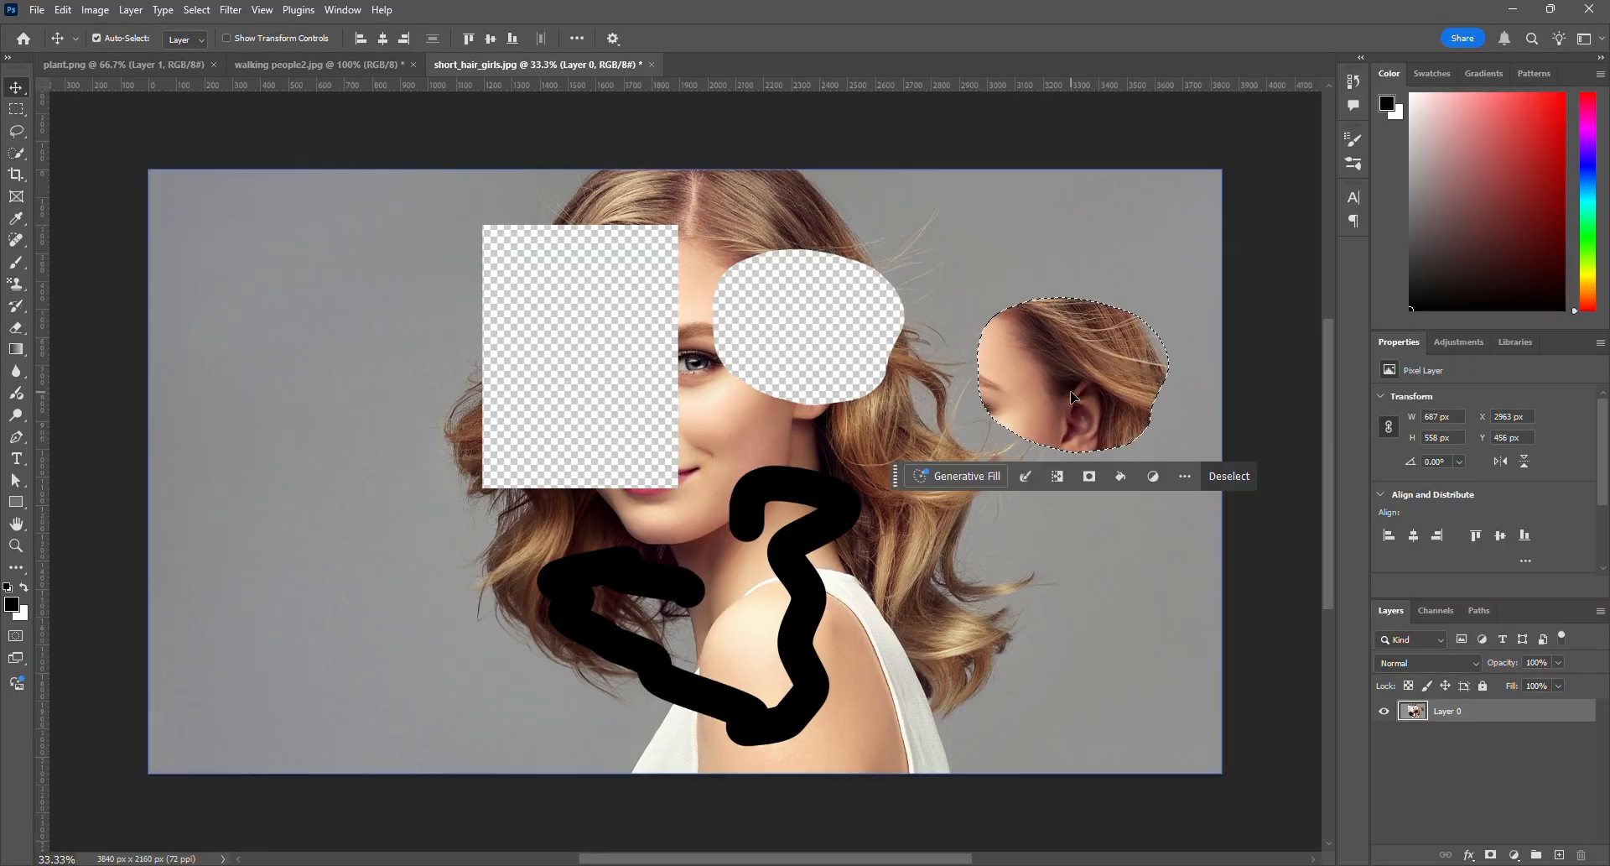
{"action": "key", "text": "ctrl+d"}
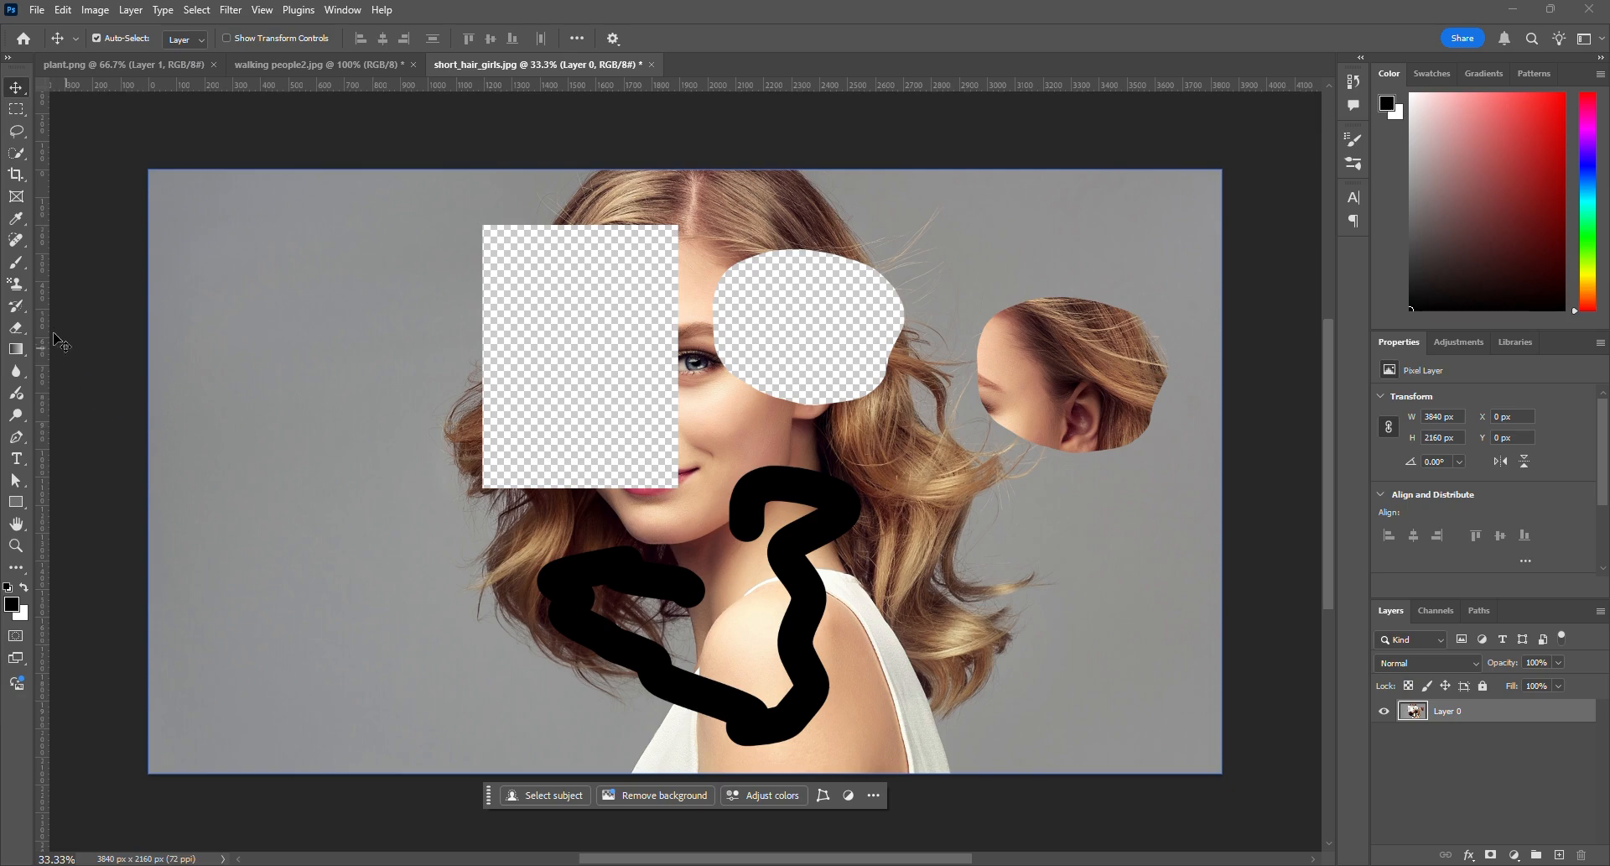
Restore the deleted, painted and moved areas of the portrait with the History Brush at size 700
{"action": "left_click", "coordinate": [16, 305]}
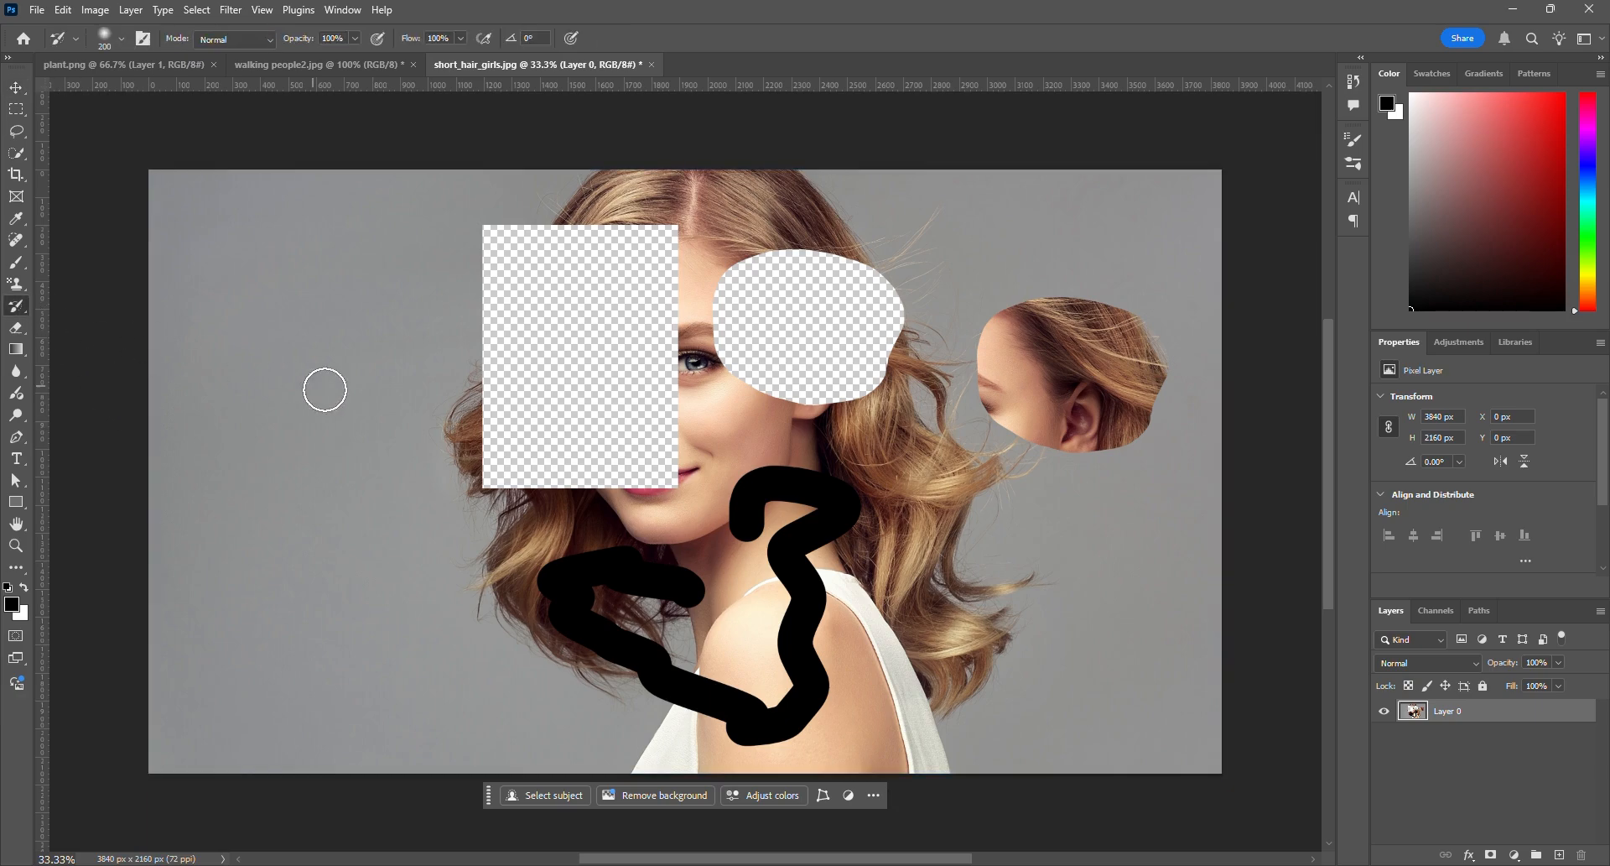
{"action": "key", "text": "bracketright"}
{"action": "key", "text": "bracketright"}
{"action": "key", "text": "bracketright"}
{"action": "key", "text": "bracketright"}
{"action": "key", "text": "bracketright"}
{"action": "key", "text": "bracketright"}
{"action": "key", "text": "bracketright"}
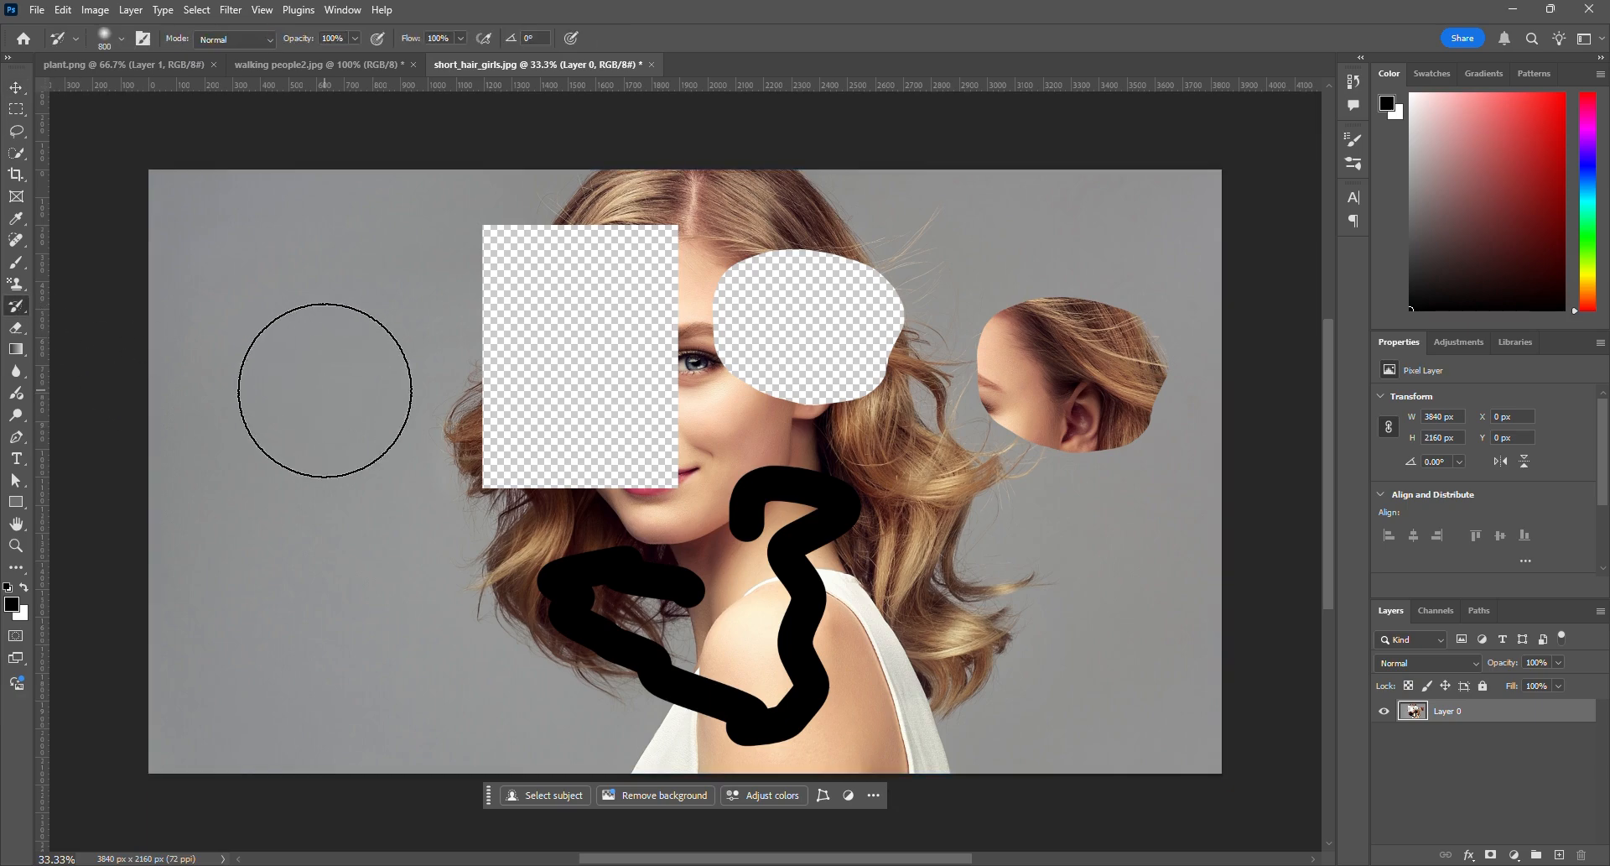
{"action": "key", "text": "bracketleft"}
{"action": "mouse_move", "coordinate": [355, 496]}
{"action": "left_mouse_down"}
{"action": "mouse_move", "coordinate": [638, 601]}
{"action": "mouse_move", "coordinate": [679, 599]}
{"action": "mouse_move", "coordinate": [702, 649]}
{"action": "mouse_move", "coordinate": [684, 691]}
{"action": "mouse_move", "coordinate": [746, 712]}
{"action": "mouse_move", "coordinate": [801, 662]}
{"action": "mouse_move", "coordinate": [813, 575]}
{"action": "mouse_move", "coordinate": [554, 460]}
{"action": "mouse_move", "coordinate": [606, 472]}
{"action": "mouse_move", "coordinate": [602, 420]}
{"action": "mouse_move", "coordinate": [516, 403]}
{"action": "mouse_move", "coordinate": [808, 407]}
{"action": "mouse_move", "coordinate": [904, 282]}
{"action": "mouse_move", "coordinate": [941, 406]}
{"action": "mouse_move", "coordinate": [1069, 329]}
{"action": "mouse_move", "coordinate": [1119, 381]}
{"action": "mouse_move", "coordinate": [1031, 439]}
{"action": "mouse_move", "coordinate": [1102, 279]}
{"action": "mouse_move", "coordinate": [596, 307]}
{"action": "mouse_move", "coordinate": [861, 257]}
{"action": "mouse_move", "coordinate": [692, 338]}
{"action": "mouse_move", "coordinate": [816, 458]}
{"action": "mouse_move", "coordinate": [793, 702]}
{"action": "mouse_move", "coordinate": [826, 726]}
{"action": "mouse_move", "coordinate": [532, 228]}
{"action": "mouse_move", "coordinate": [554, 277]}
{"action": "left_mouse_up"}
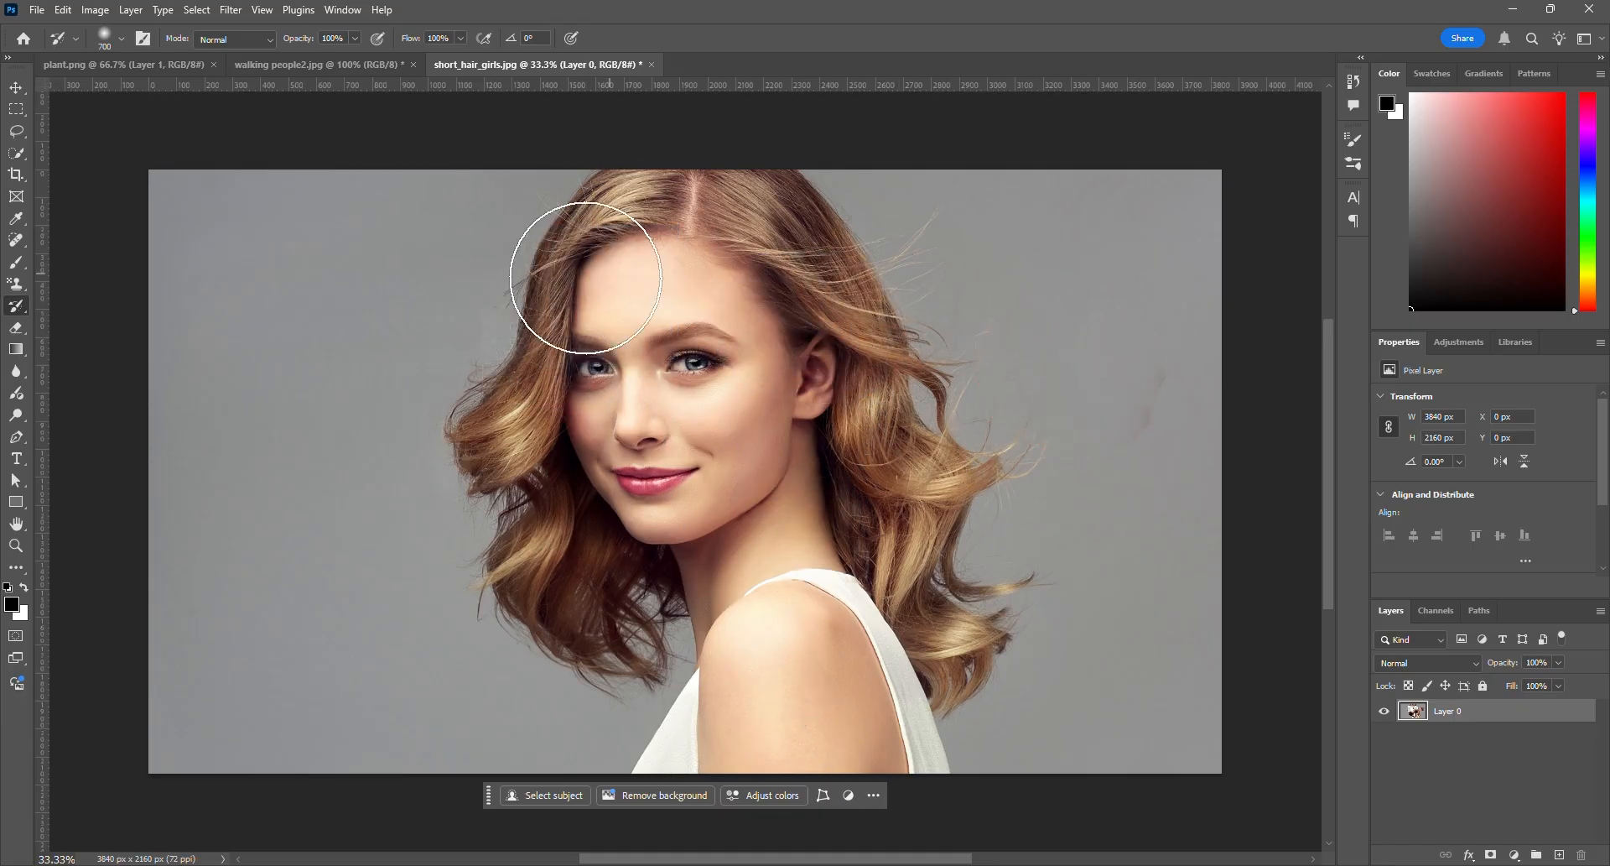
{"action": "mouse_move", "coordinate": [821, 676]}
{"action": "left_mouse_down"}
{"action": "mouse_move", "coordinate": [1186, 342]}
{"action": "mouse_move", "coordinate": [1086, 392]}
{"action": "left_mouse_up"}
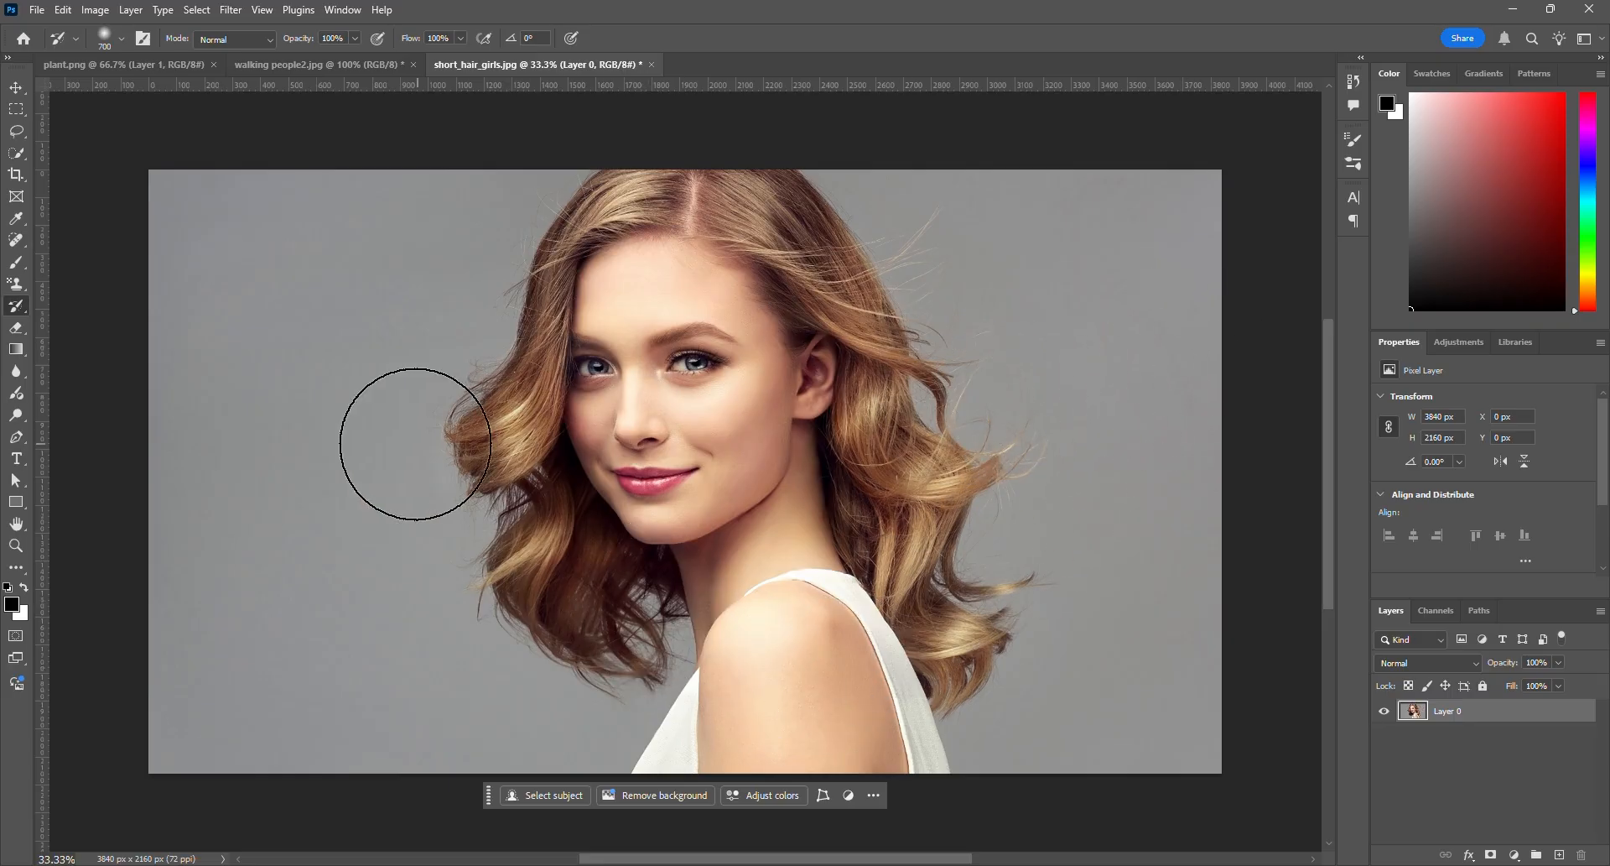
{"action": "left_click", "coordinate": [17, 306]}
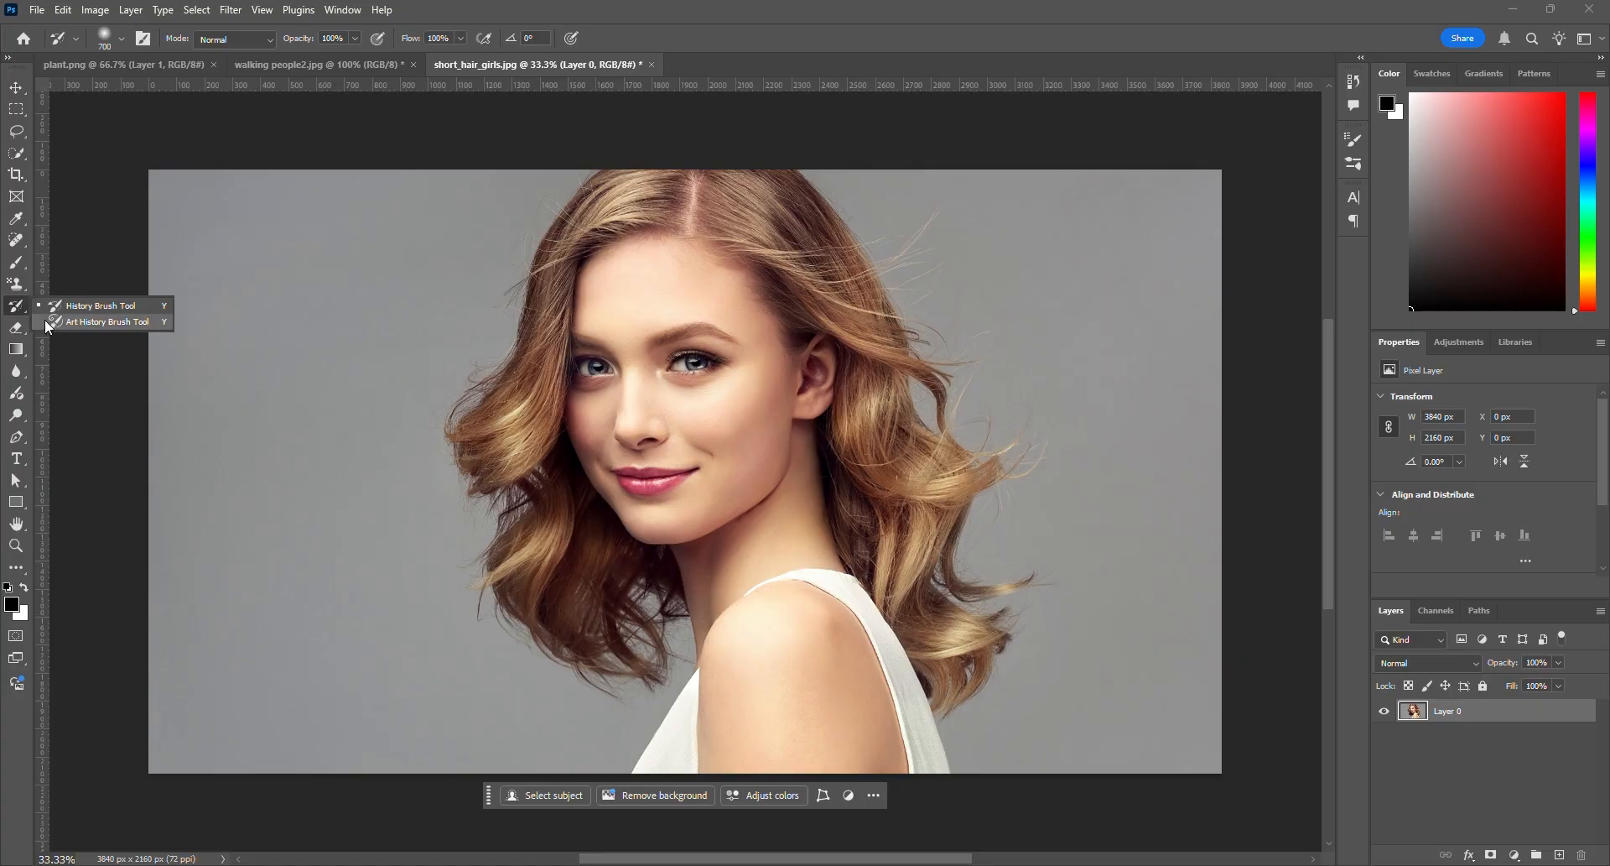
{"action": "left_click", "coordinate": [20, 311]}
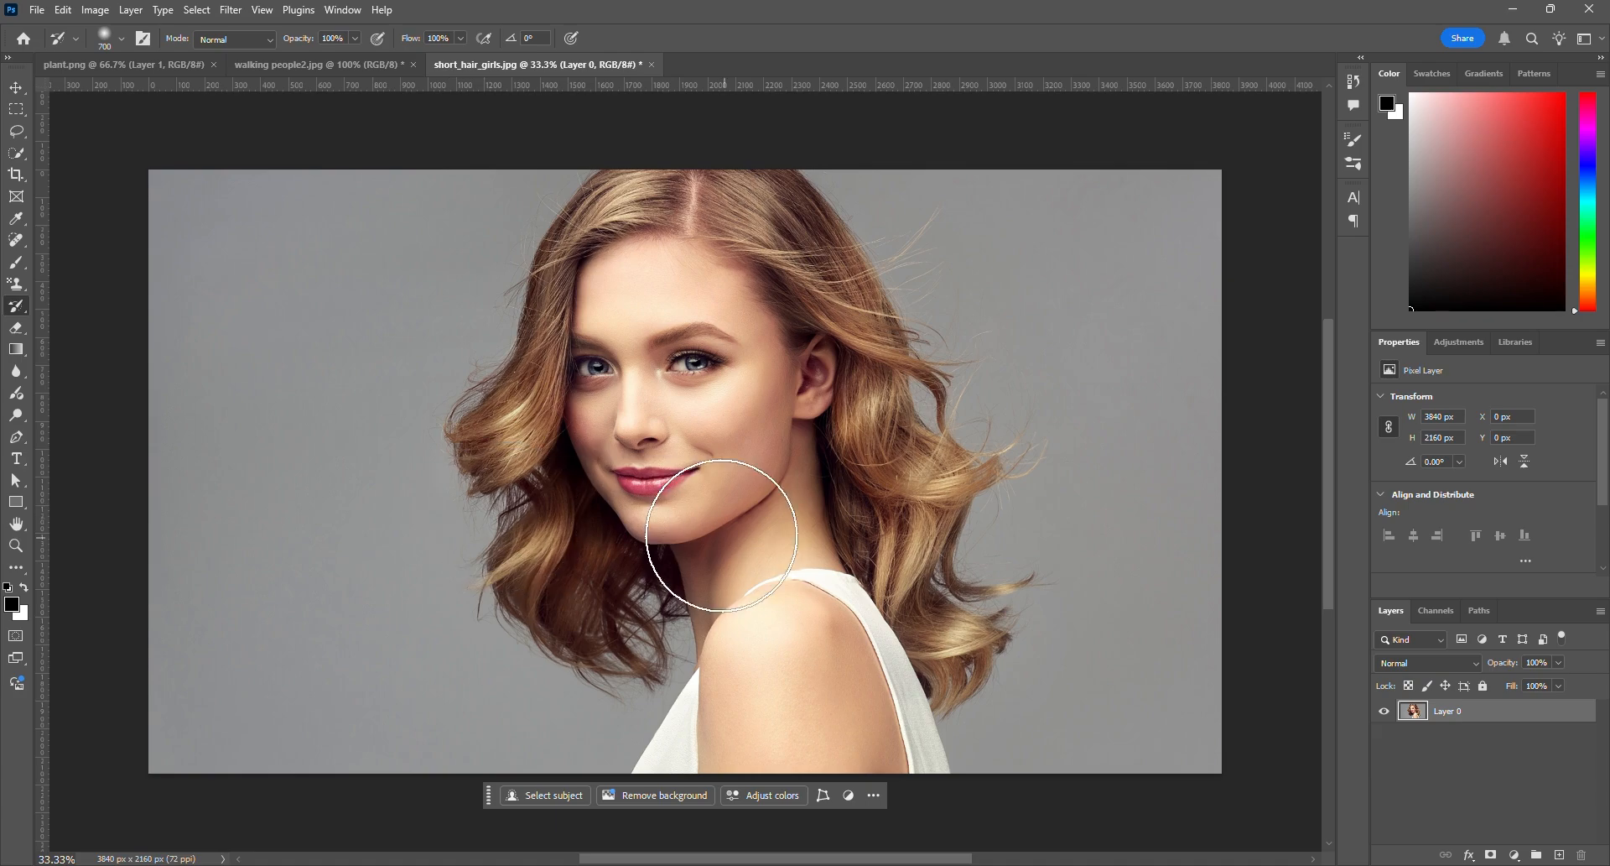
Add a new layer above the portrait and fill it with black
{"action": "left_click", "coordinate": [1562, 855]}
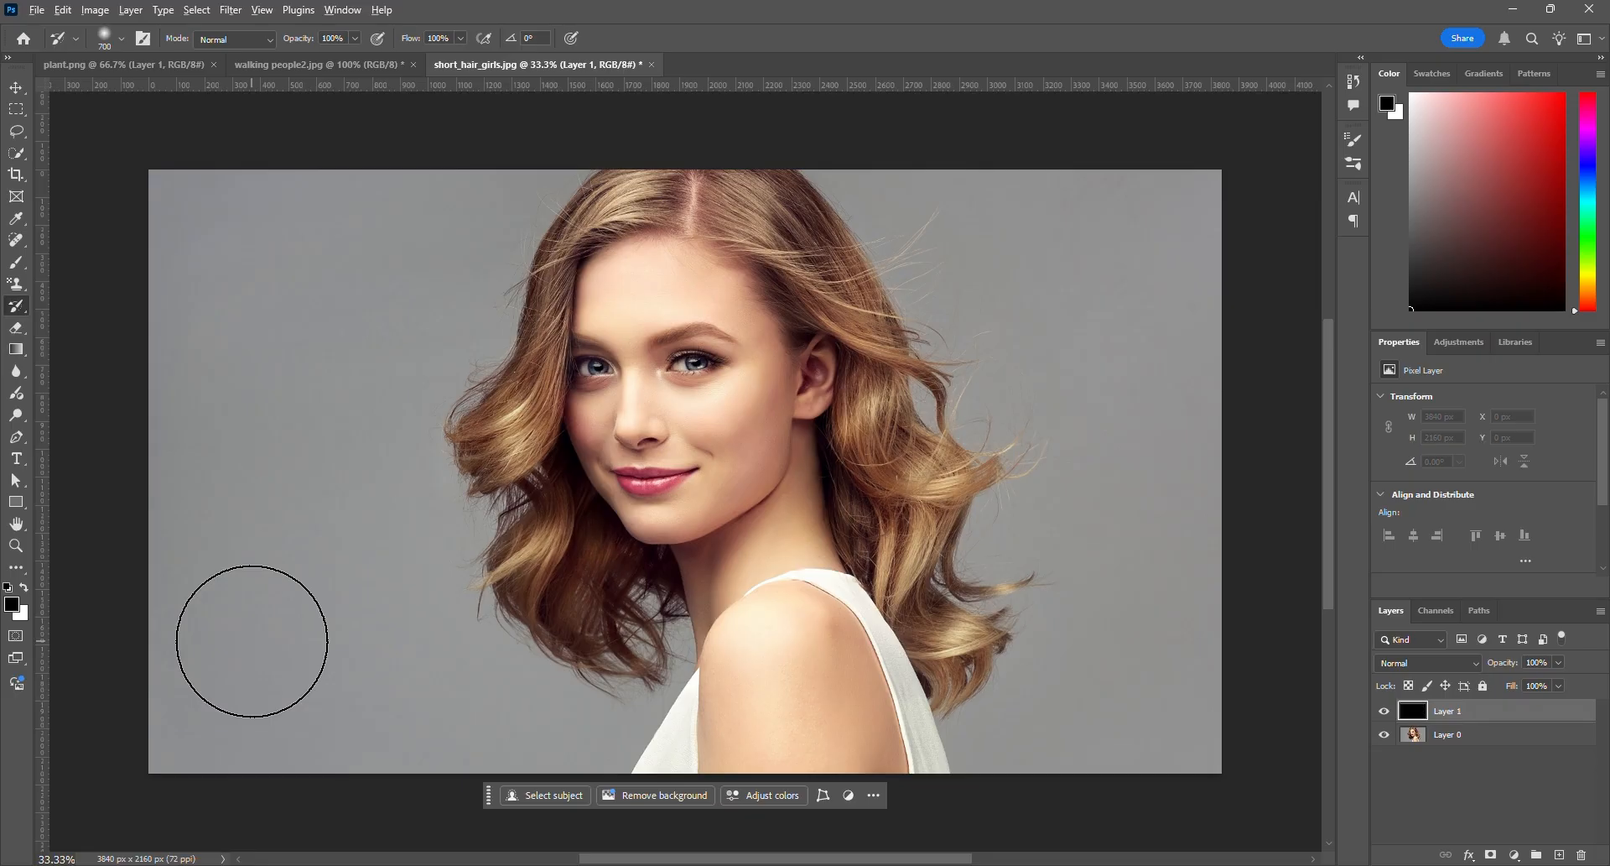
{"action": "key", "text": "alt+BackSpace"}
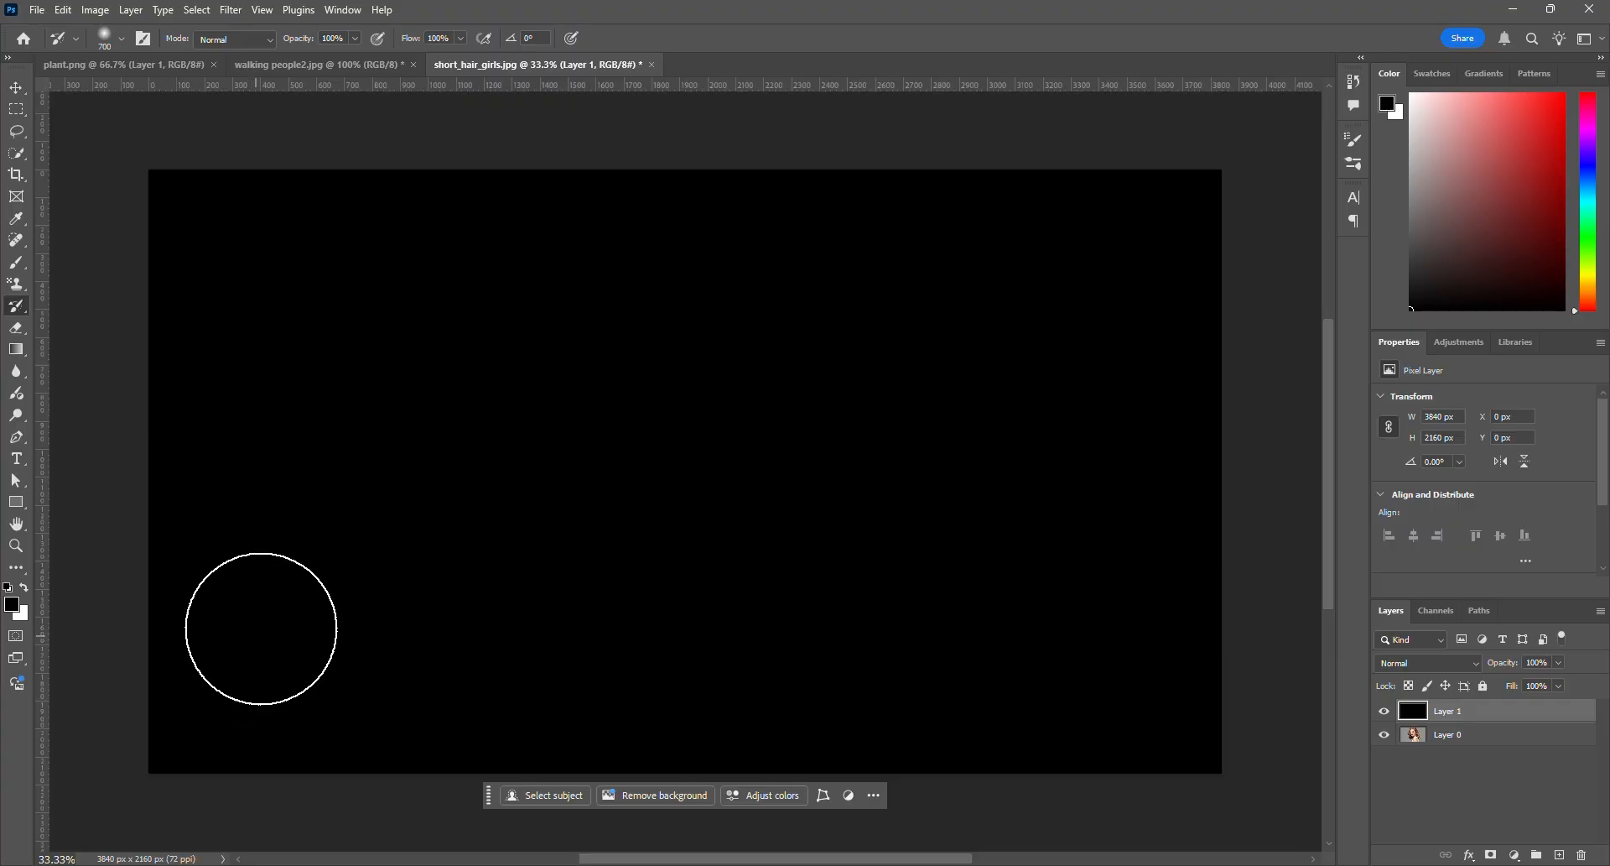
Place three separate Art History Brush dabs on the black layer using the Tight Curl style
{"action": "right_click", "coordinate": [18, 309]}
{"action": "left_click", "coordinate": [72, 325]}
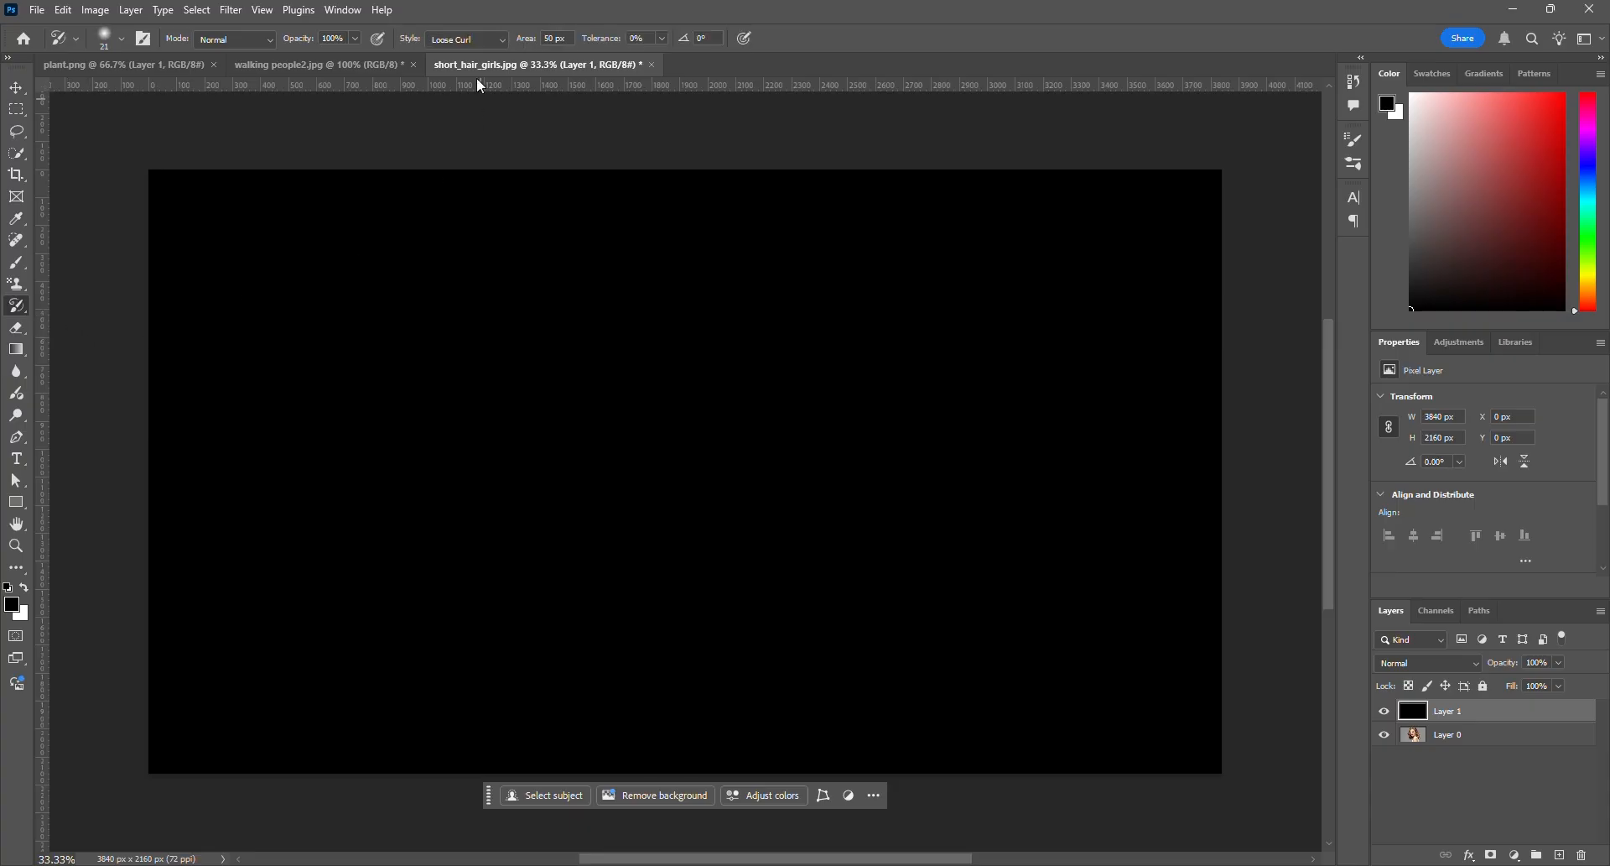
{"action": "left_click", "coordinate": [504, 43]}
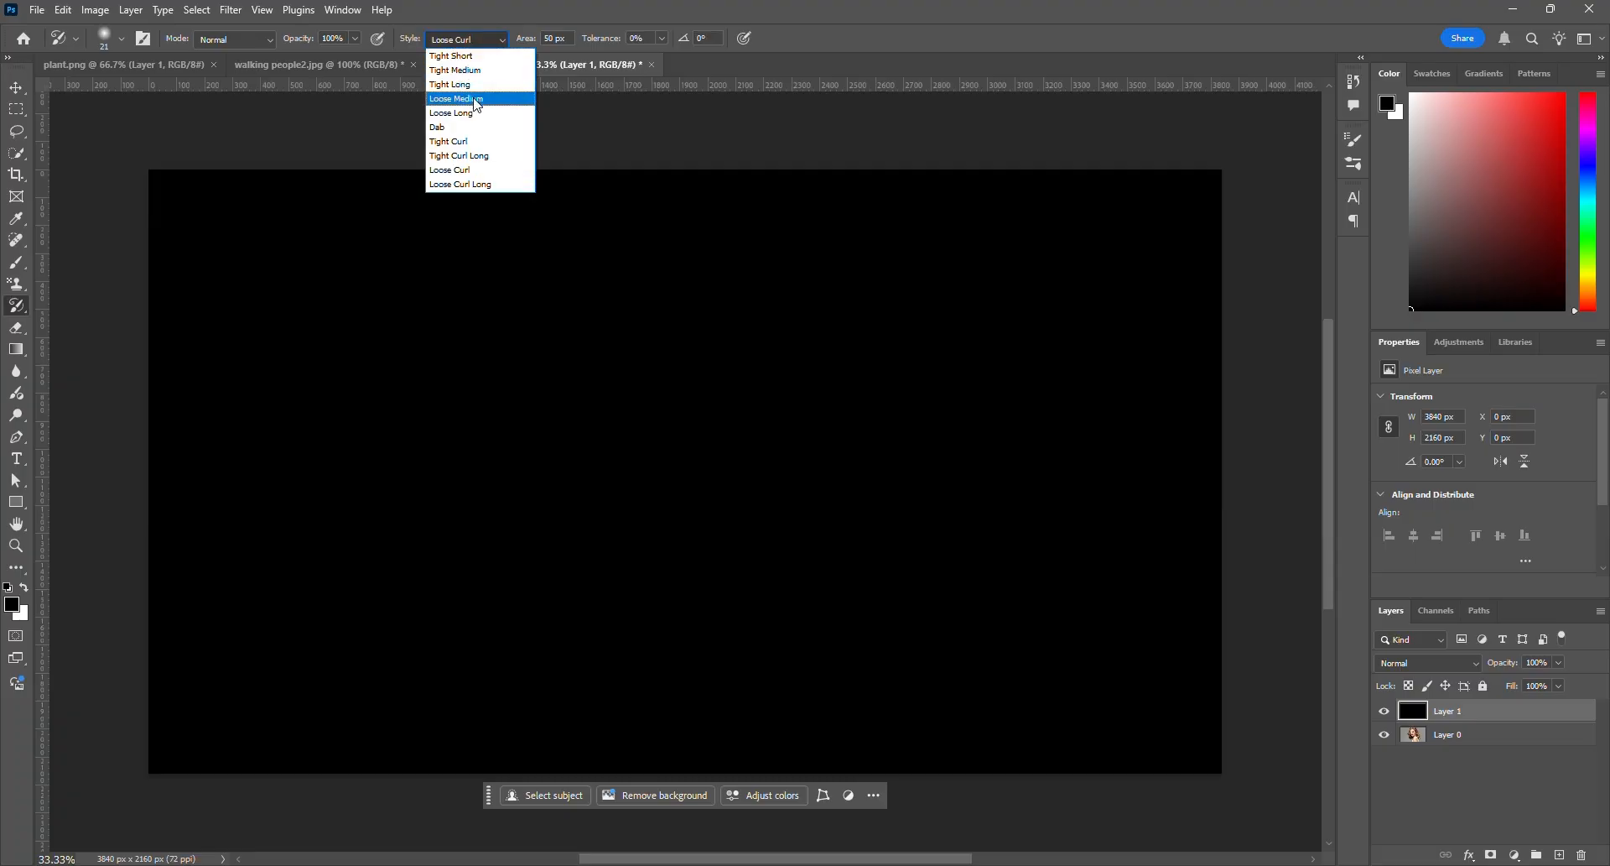
{"action": "left_click", "coordinate": [457, 141]}
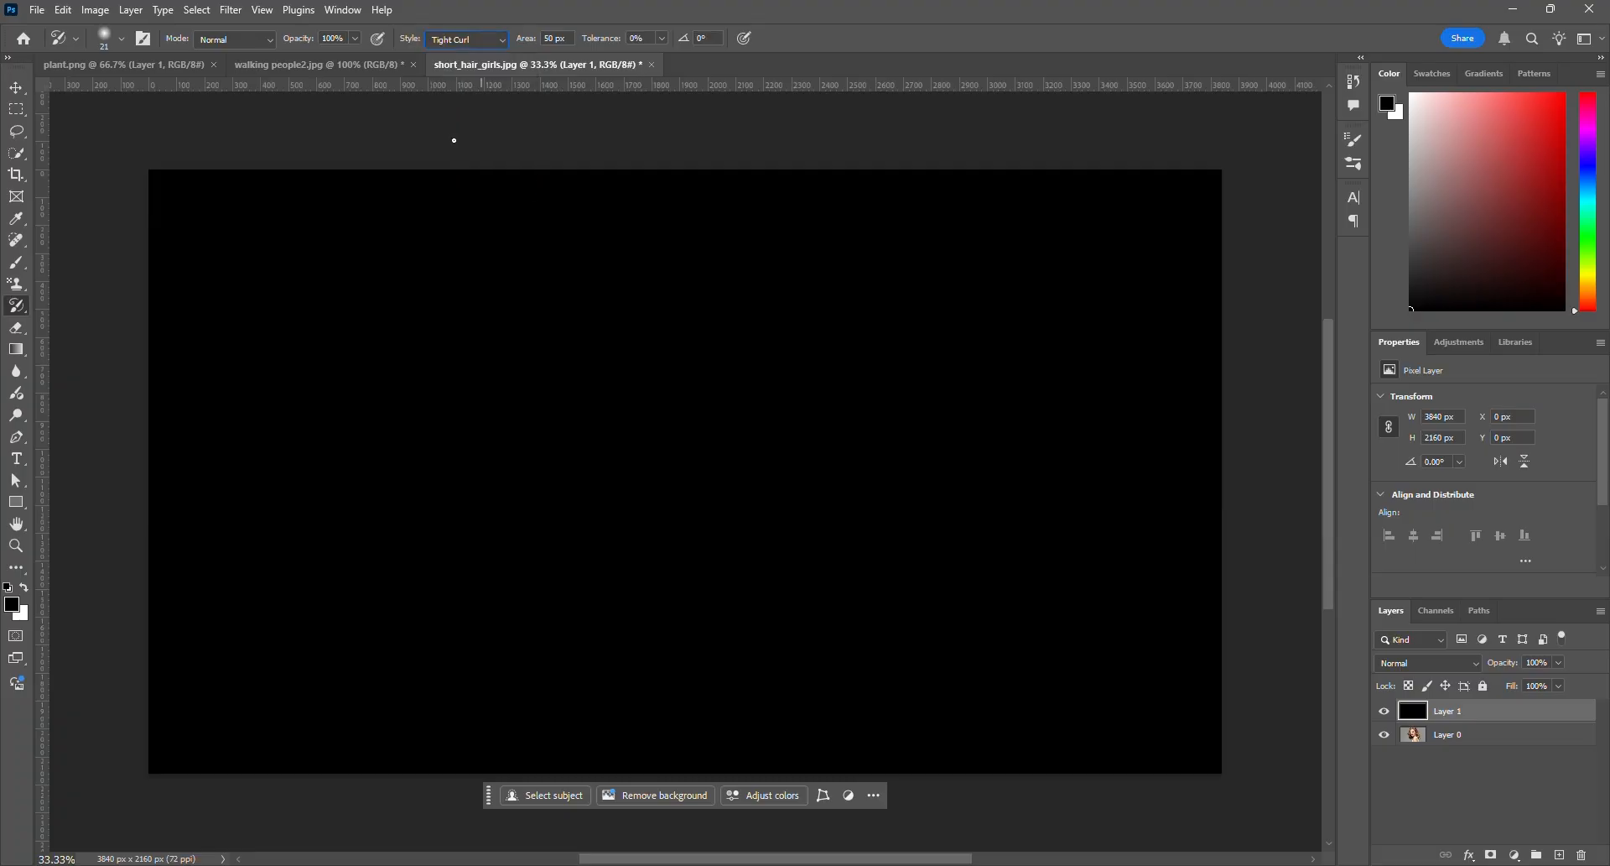
{"action": "left_click", "coordinate": [334, 412]}
{"action": "left_click", "coordinate": [513, 447]}
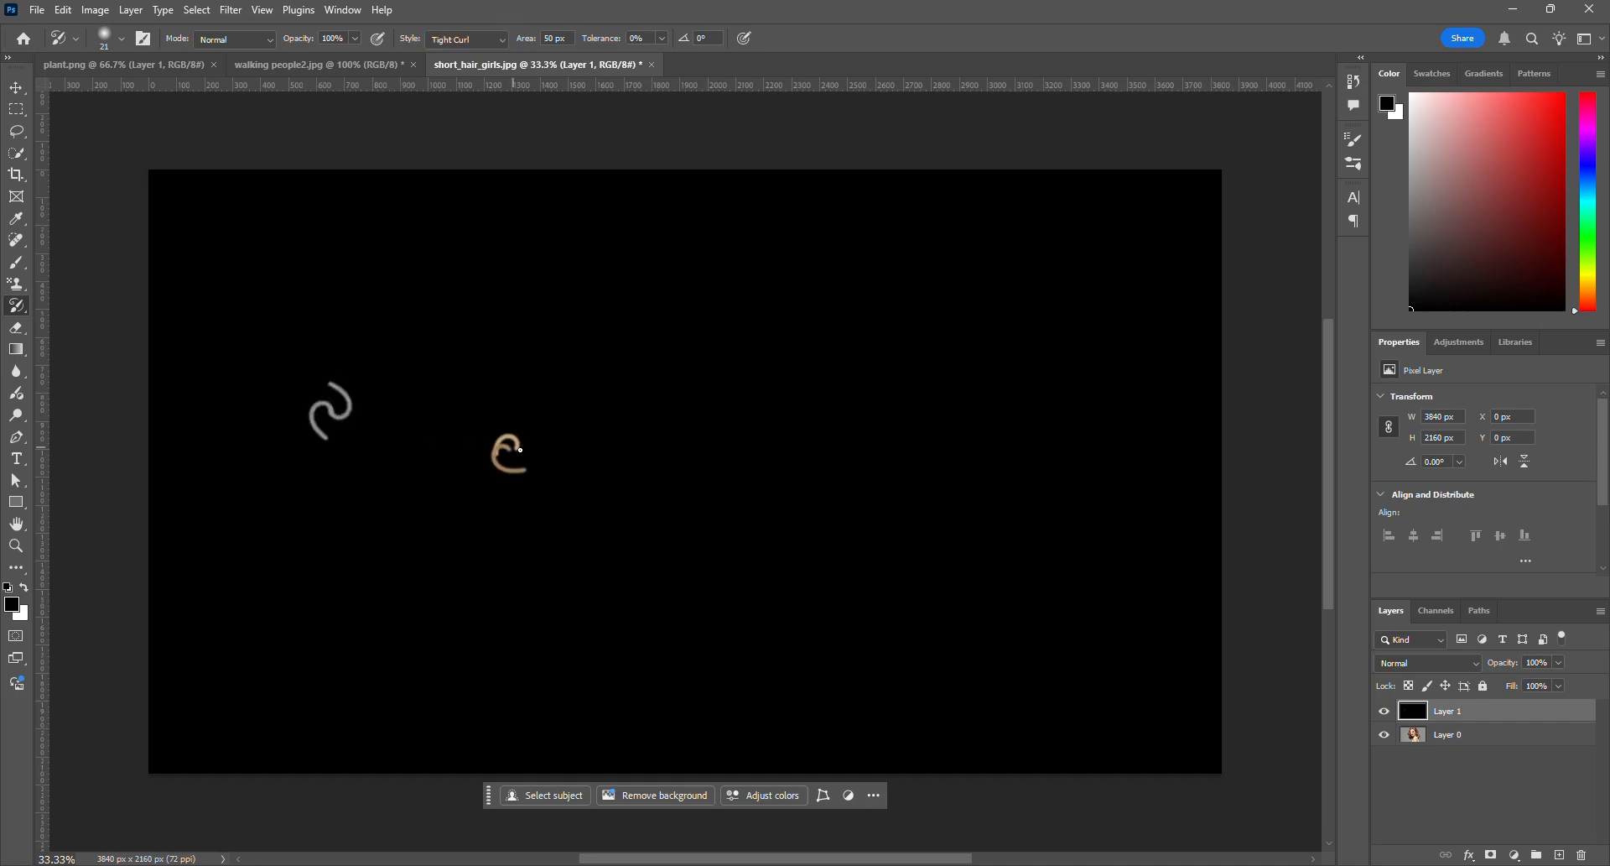
{"action": "left_click", "coordinate": [635, 468]}
Paint dabs and several curved strokes across the black layer with the Art History Brush in the Tight Curl Long style
{"action": "left_click", "coordinate": [495, 40]}
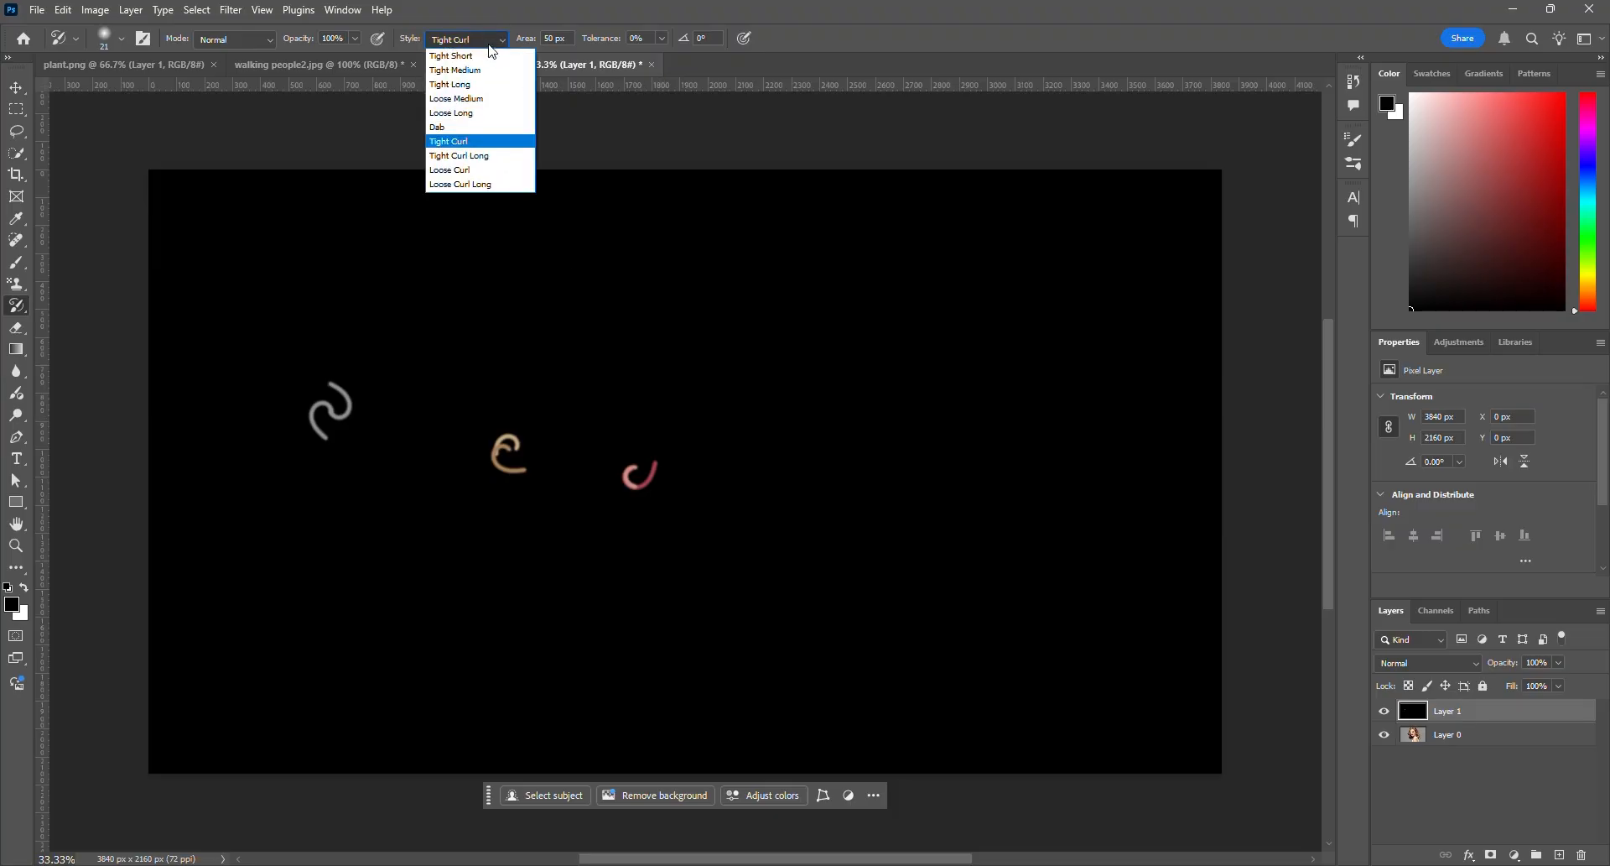
{"action": "left_click", "coordinate": [488, 154]}
{"action": "left_click", "coordinate": [751, 404]}
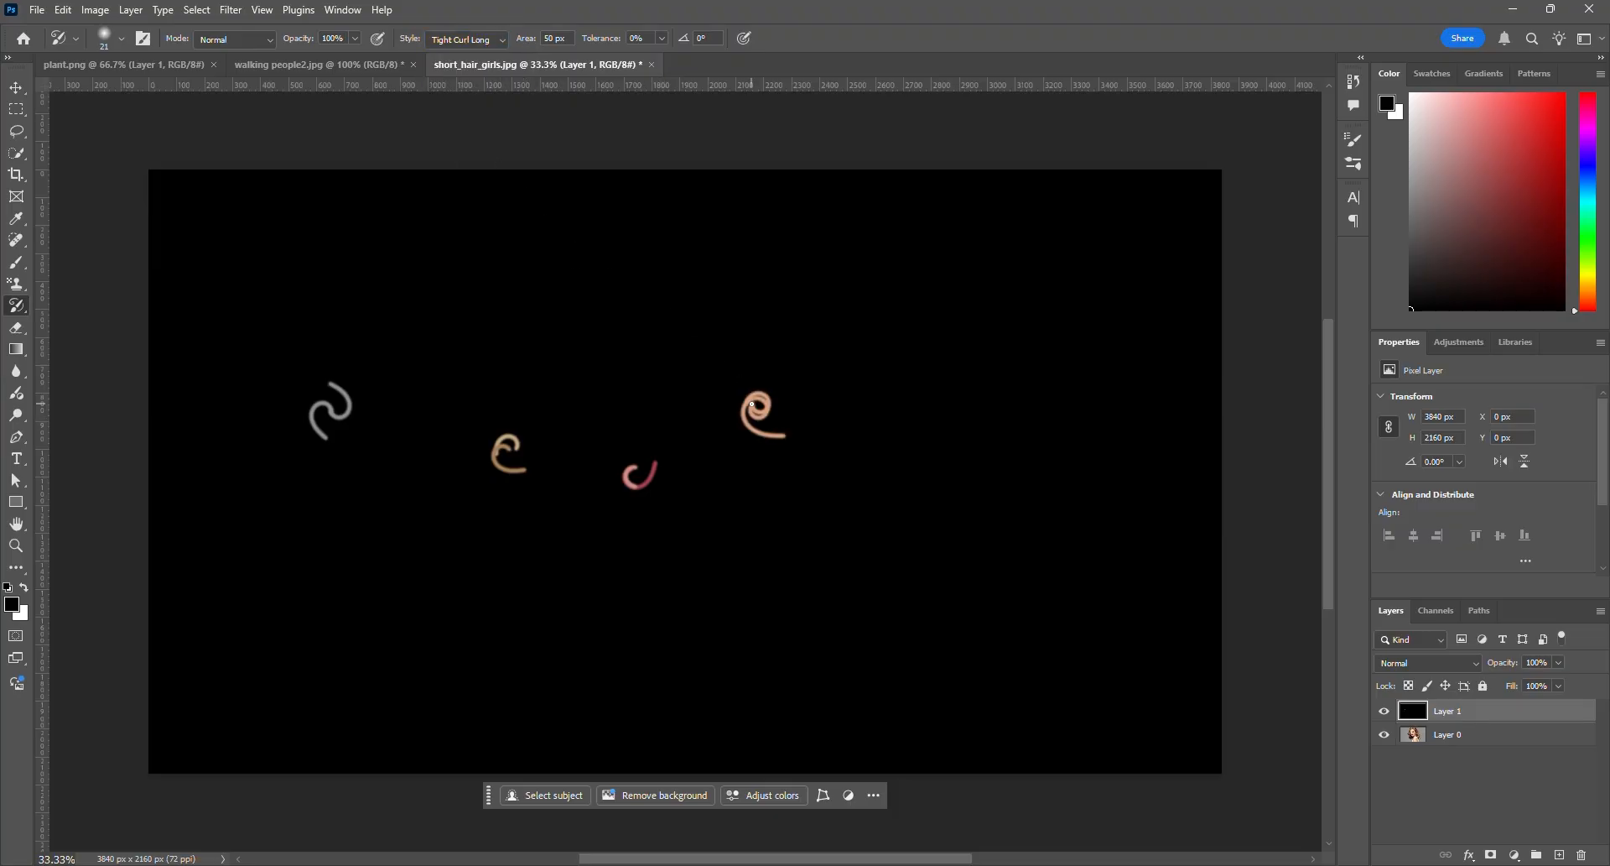
{"action": "left_click", "coordinate": [783, 495]}
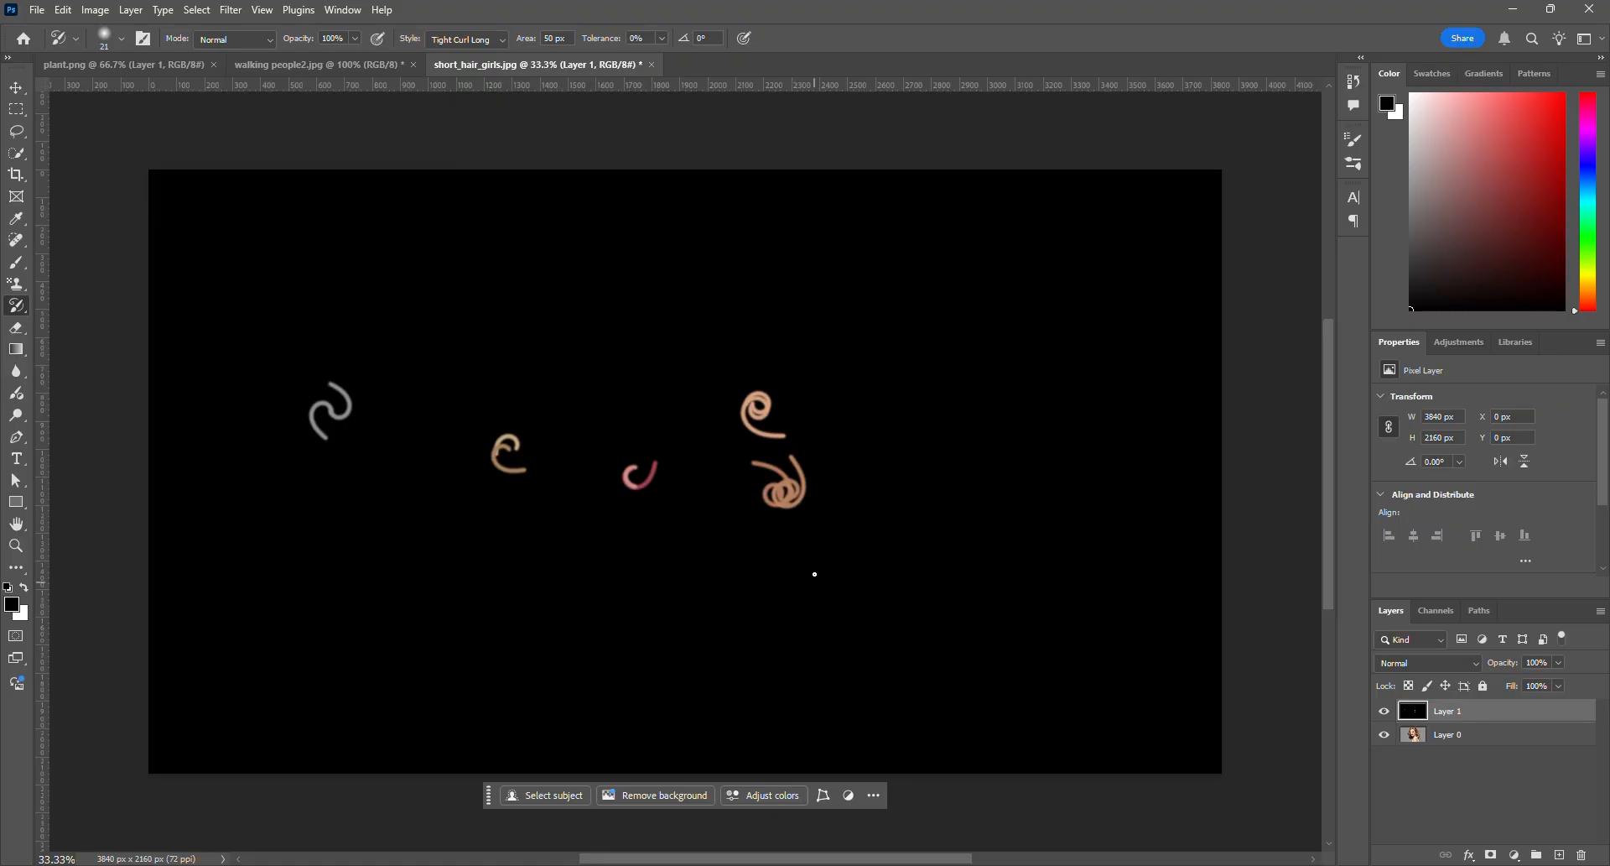
{"action": "mouse_move", "coordinate": [814, 573]}
{"action": "left_mouse_down"}
{"action": "mouse_move", "coordinate": [738, 545]}
{"action": "mouse_move", "coordinate": [562, 636]}
{"action": "left_mouse_up"}
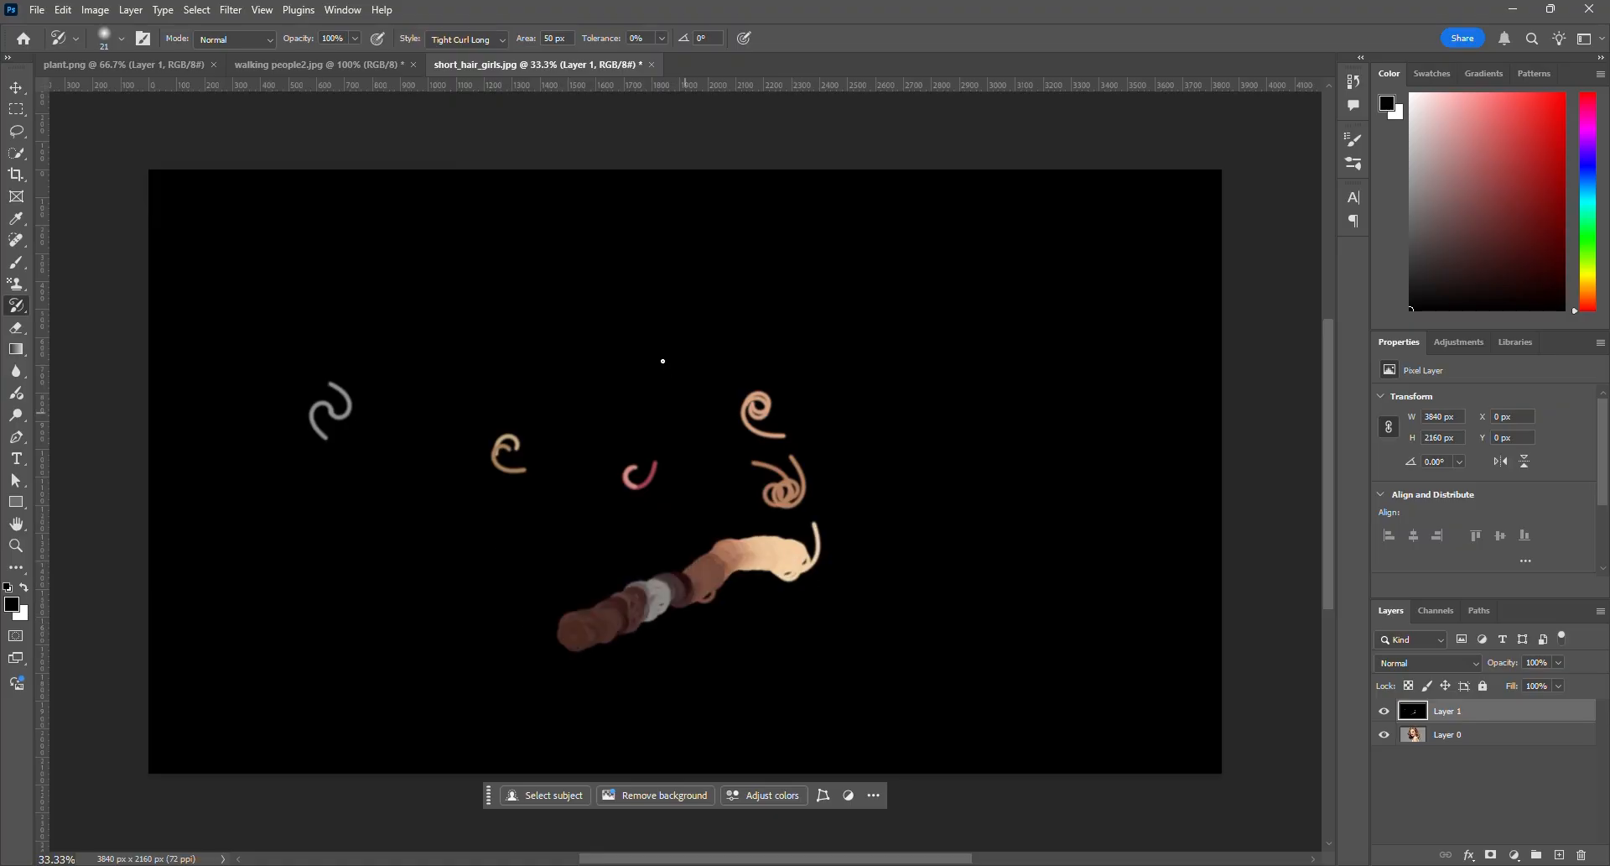
{"action": "left_click_drag", "start_coordinate": [679, 403], "coordinate": [785, 289]}
{"action": "mouse_move", "coordinate": [993, 369]}
{"action": "left_mouse_down"}
{"action": "mouse_move", "coordinate": [981, 500]}
{"action": "mouse_move", "coordinate": [914, 722]}
{"action": "left_mouse_up"}
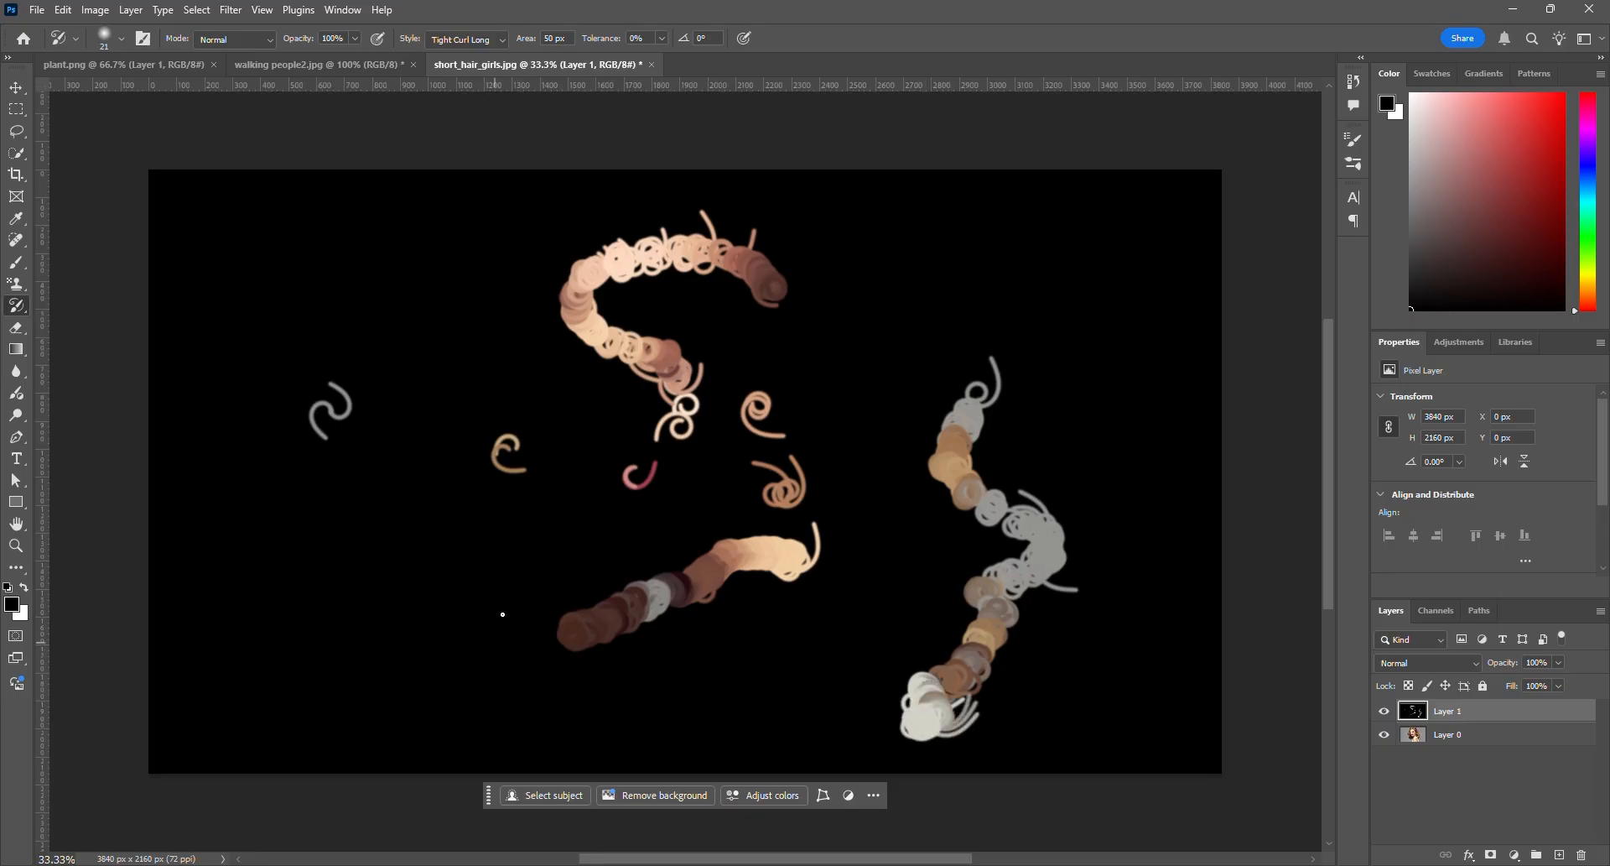
{"action": "left_click_drag", "start_coordinate": [502, 614], "coordinate": [407, 323]}
Paint an Art History Brush stroke in the Loose Long style over the hair area left of the face
{"action": "left_click", "coordinate": [501, 39]}
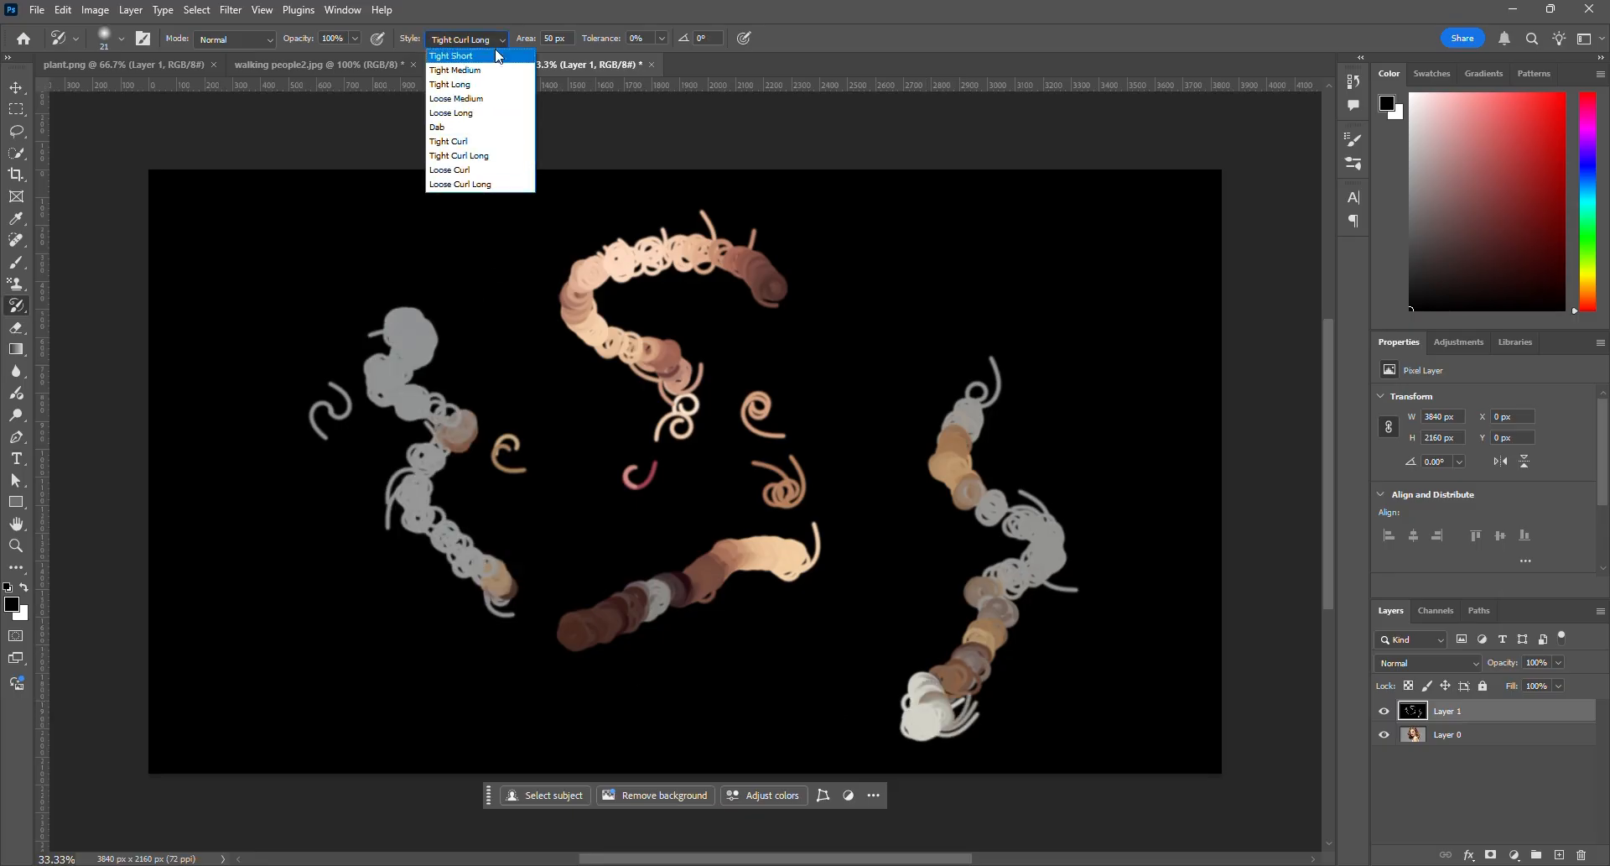
{"action": "left_click", "coordinate": [470, 107]}
{"action": "mouse_move", "coordinate": [507, 369]}
{"action": "left_mouse_down"}
{"action": "mouse_move", "coordinate": [524, 351]}
{"action": "mouse_move", "coordinate": [524, 411]}
{"action": "left_mouse_up"}
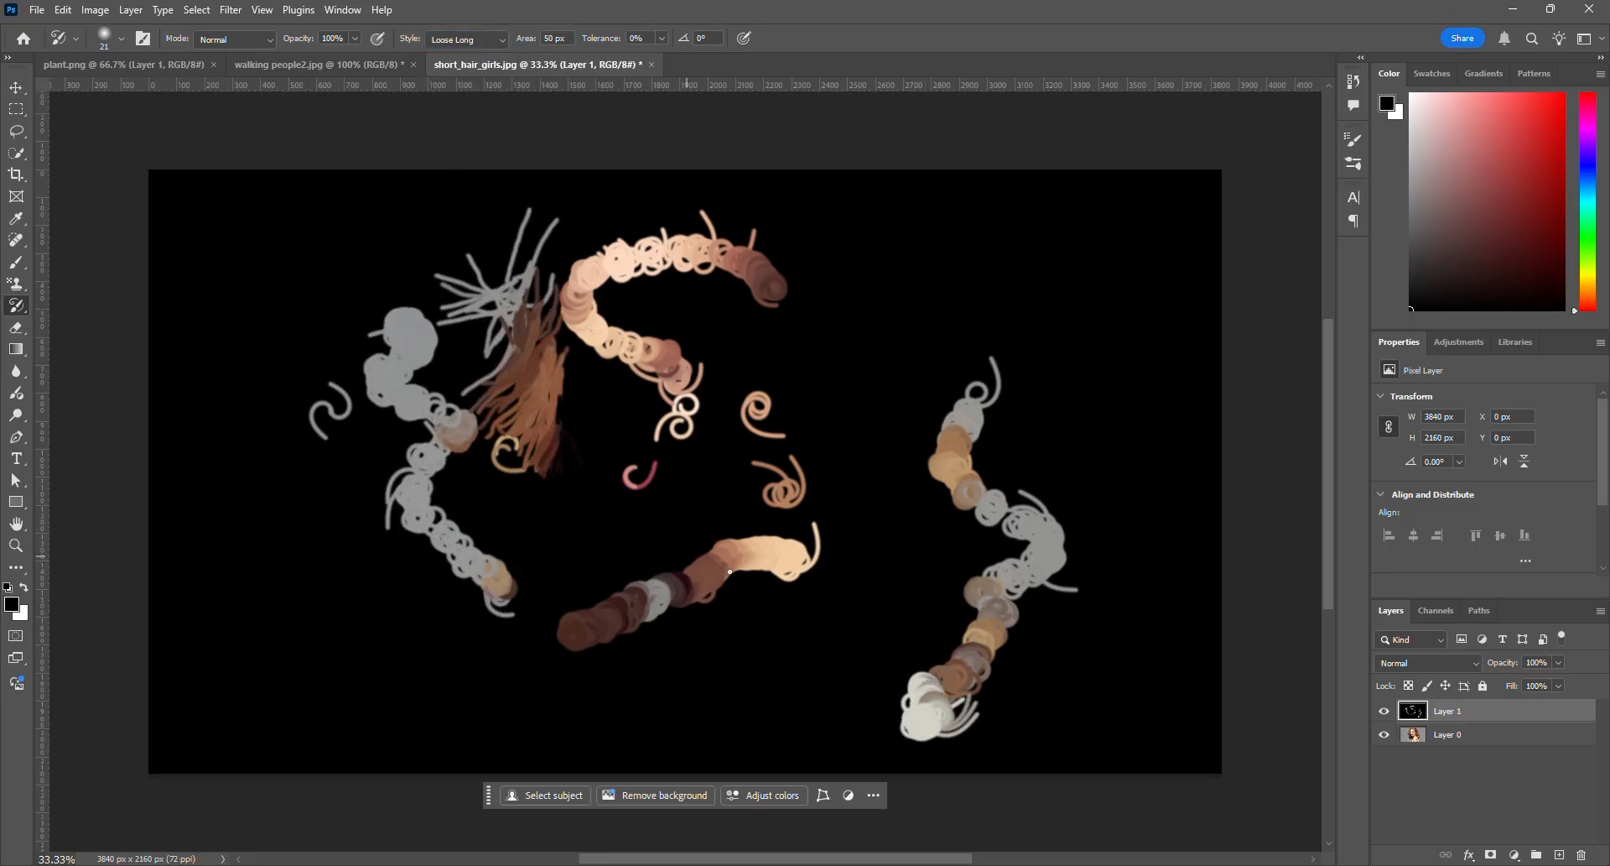
Copy the plant layer from plant.png into the walking people2.jpg document, placing it over the two walkers
{"action": "left_click", "coordinate": [19, 330]}
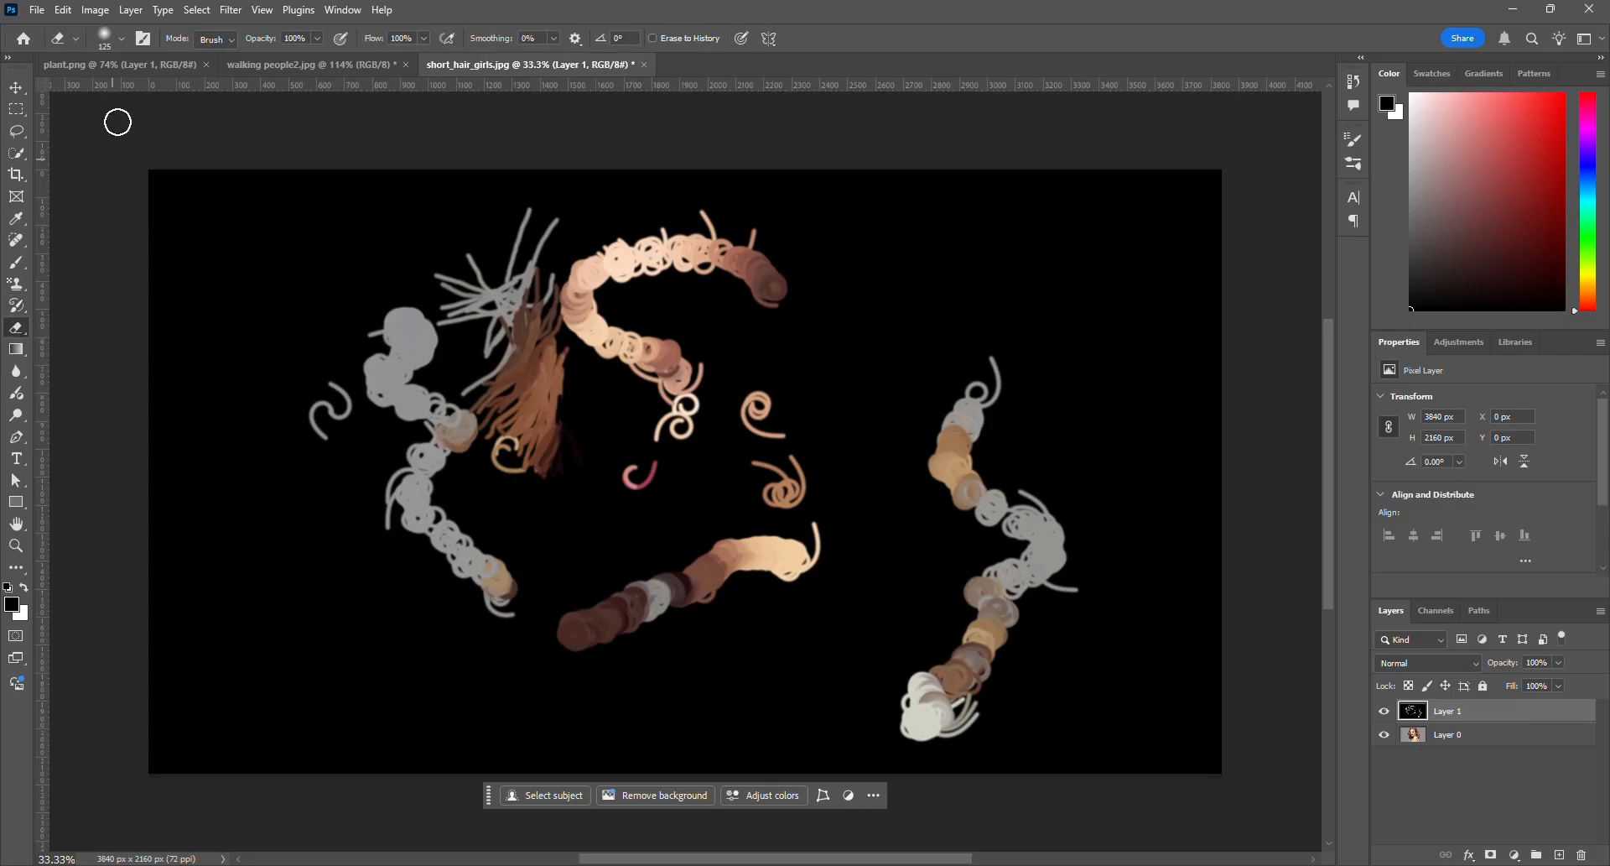
{"action": "left_click", "coordinate": [98, 67]}
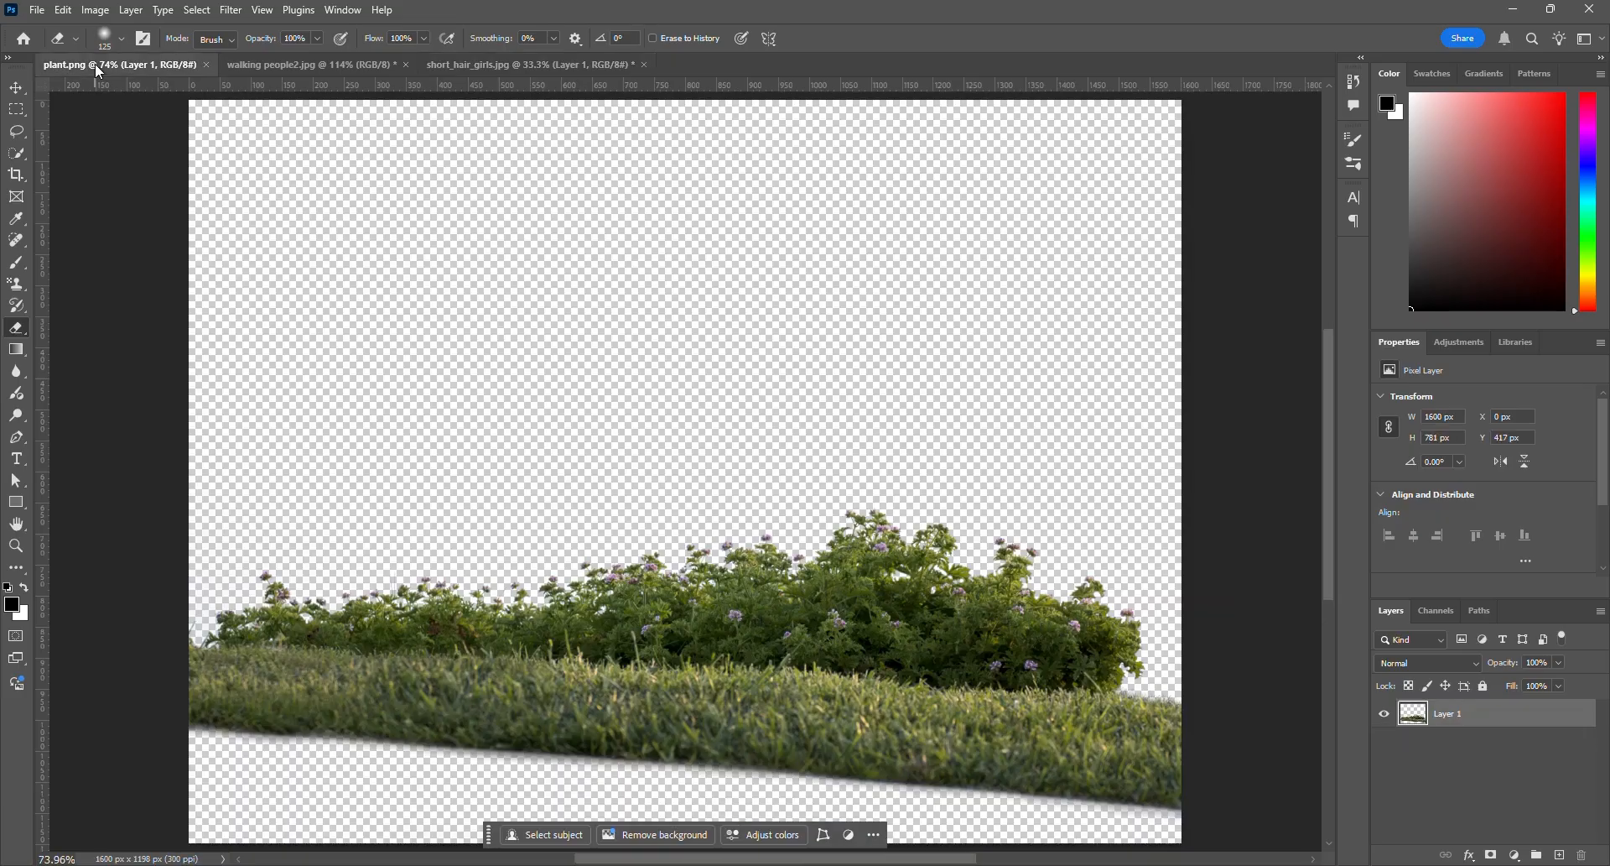
{"action": "left_click", "coordinate": [17, 88]}
{"action": "left_click_drag", "start_coordinate": [831, 602], "coordinate": [318, 64]}
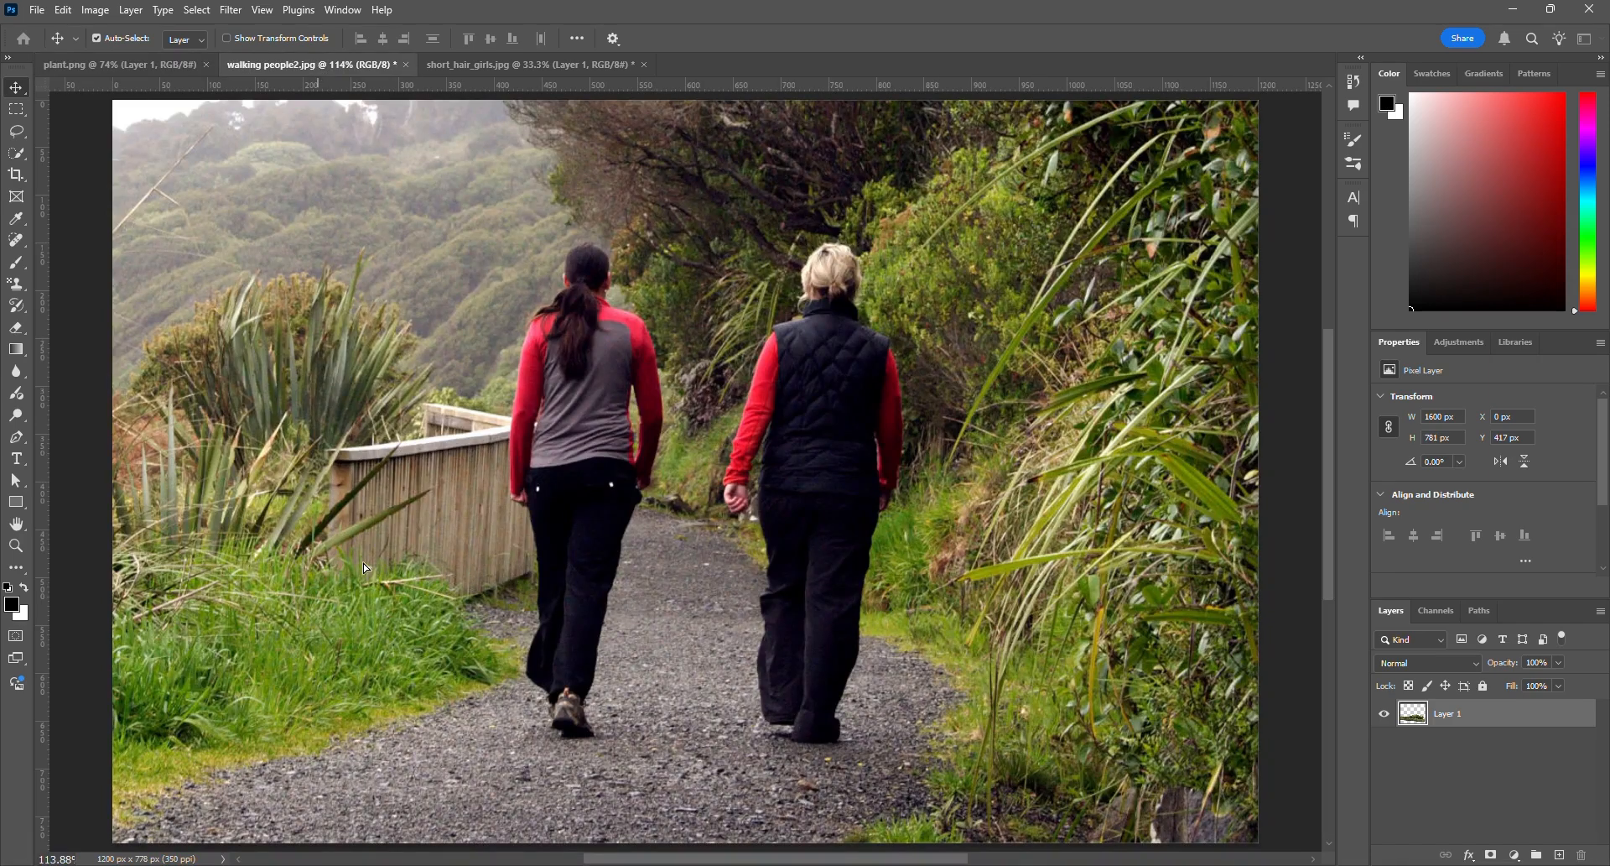
{"action": "left_click_drag", "start_coordinate": [364, 562], "coordinate": [364, 562]}
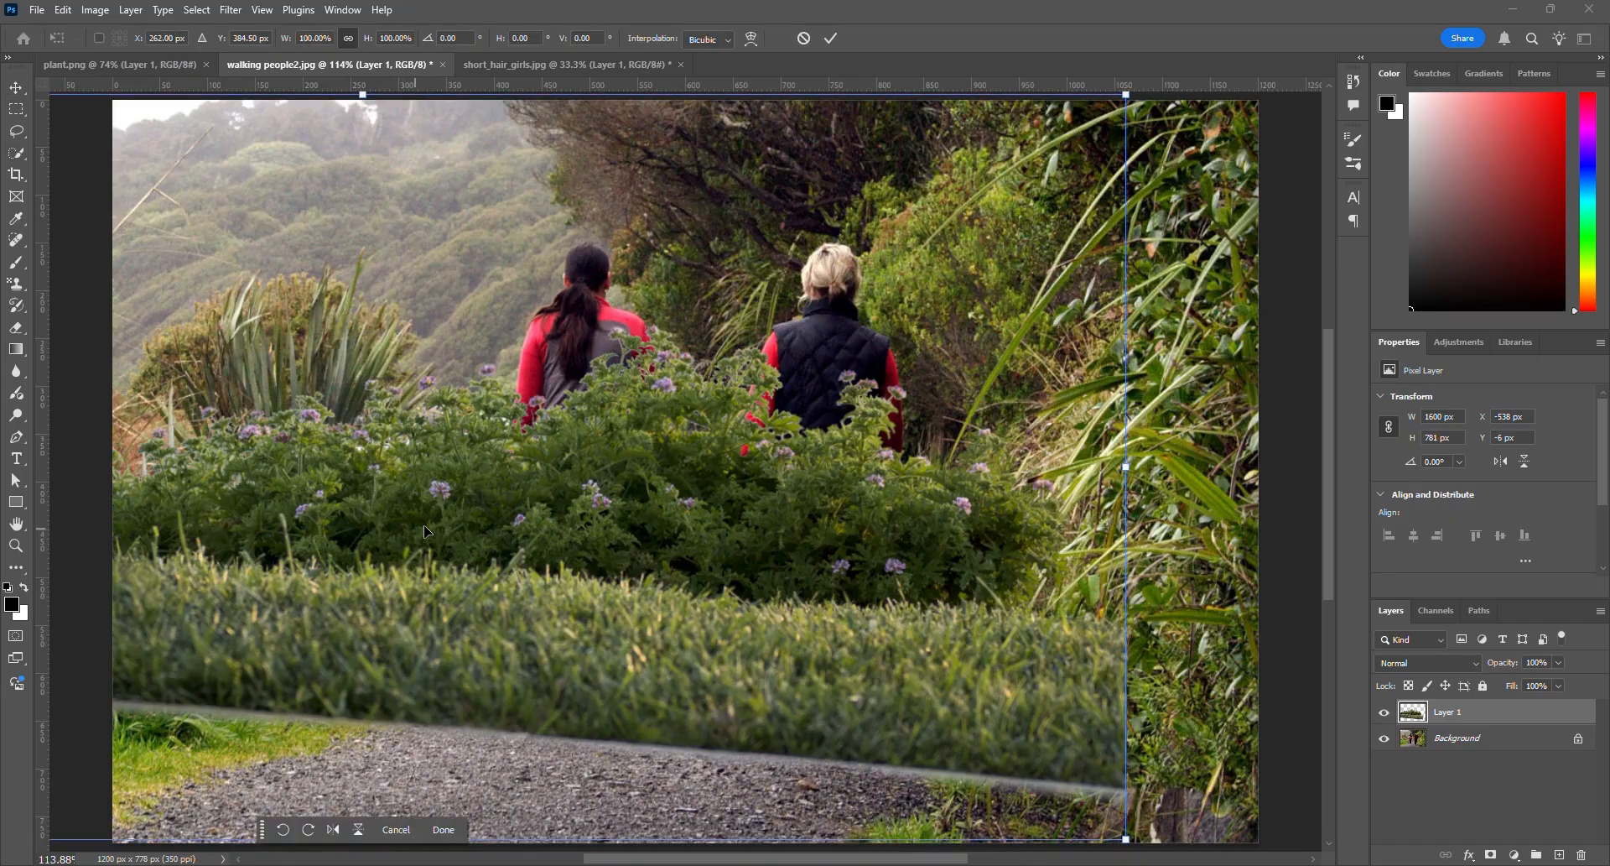
Scale the plant layer down to about 33% and move it over the grass and fence beside the red-and-gray-shirted walker
{"action": "key", "text": "ctrl+t"}
{"action": "scroll", "coordinate": [762, 523], "scroll_direction": "down", "scroll_amount": 2}
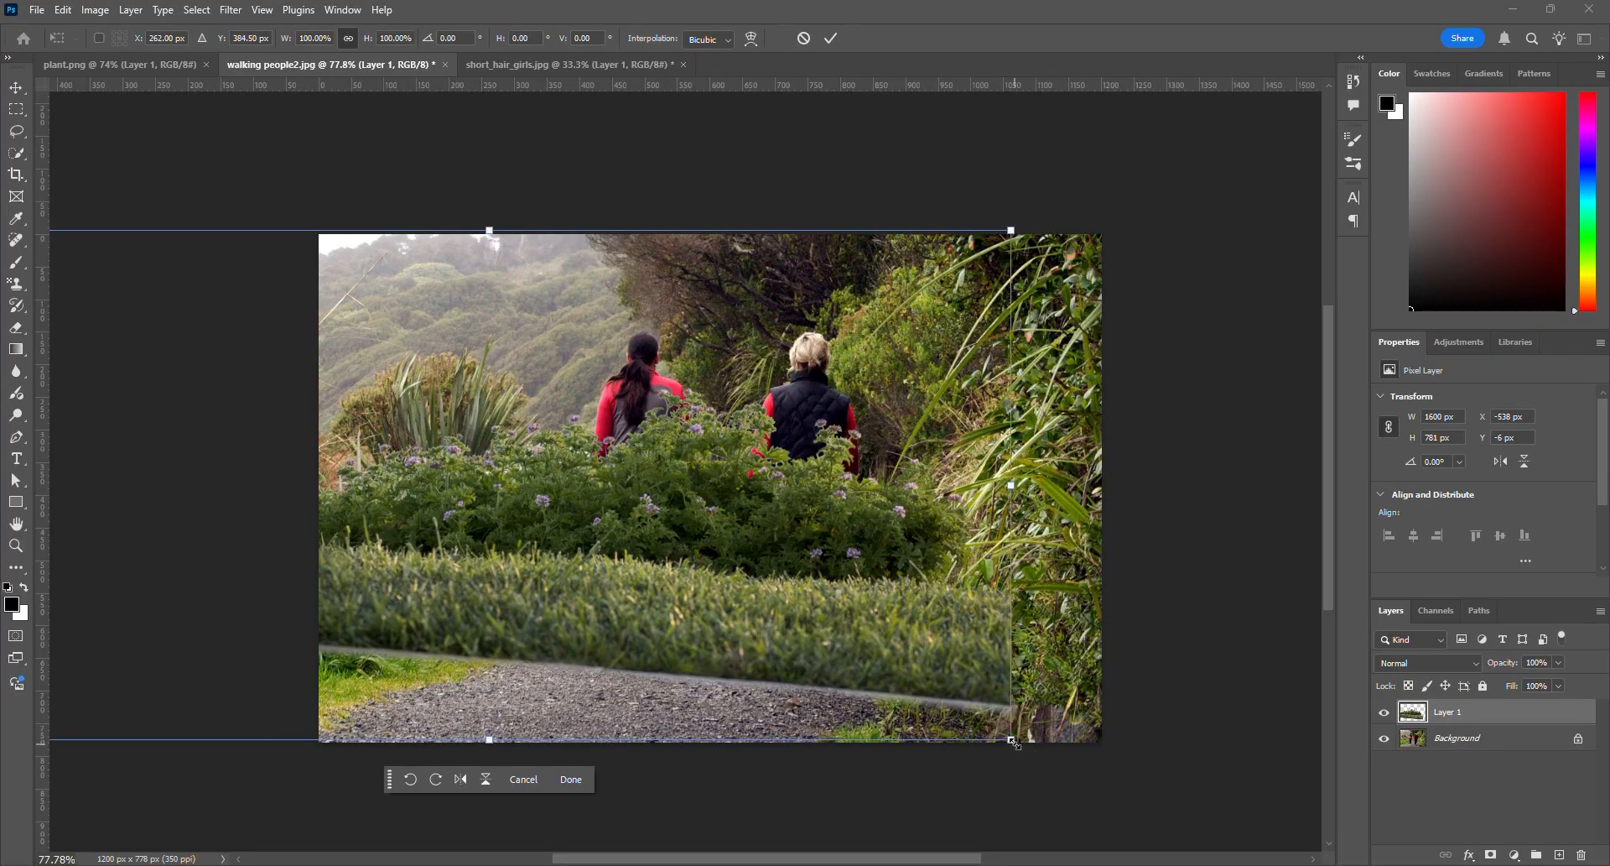
{"action": "left_click_drag", "start_coordinate": [1010, 740], "coordinate": [660, 568]}
{"action": "left_click_drag", "start_coordinate": [502, 489], "coordinate": [535, 567]}
Flip the plant layer horizontally and move it down to the photo's lower-left corner along the path edge
{"action": "right_click", "coordinate": [554, 577]}
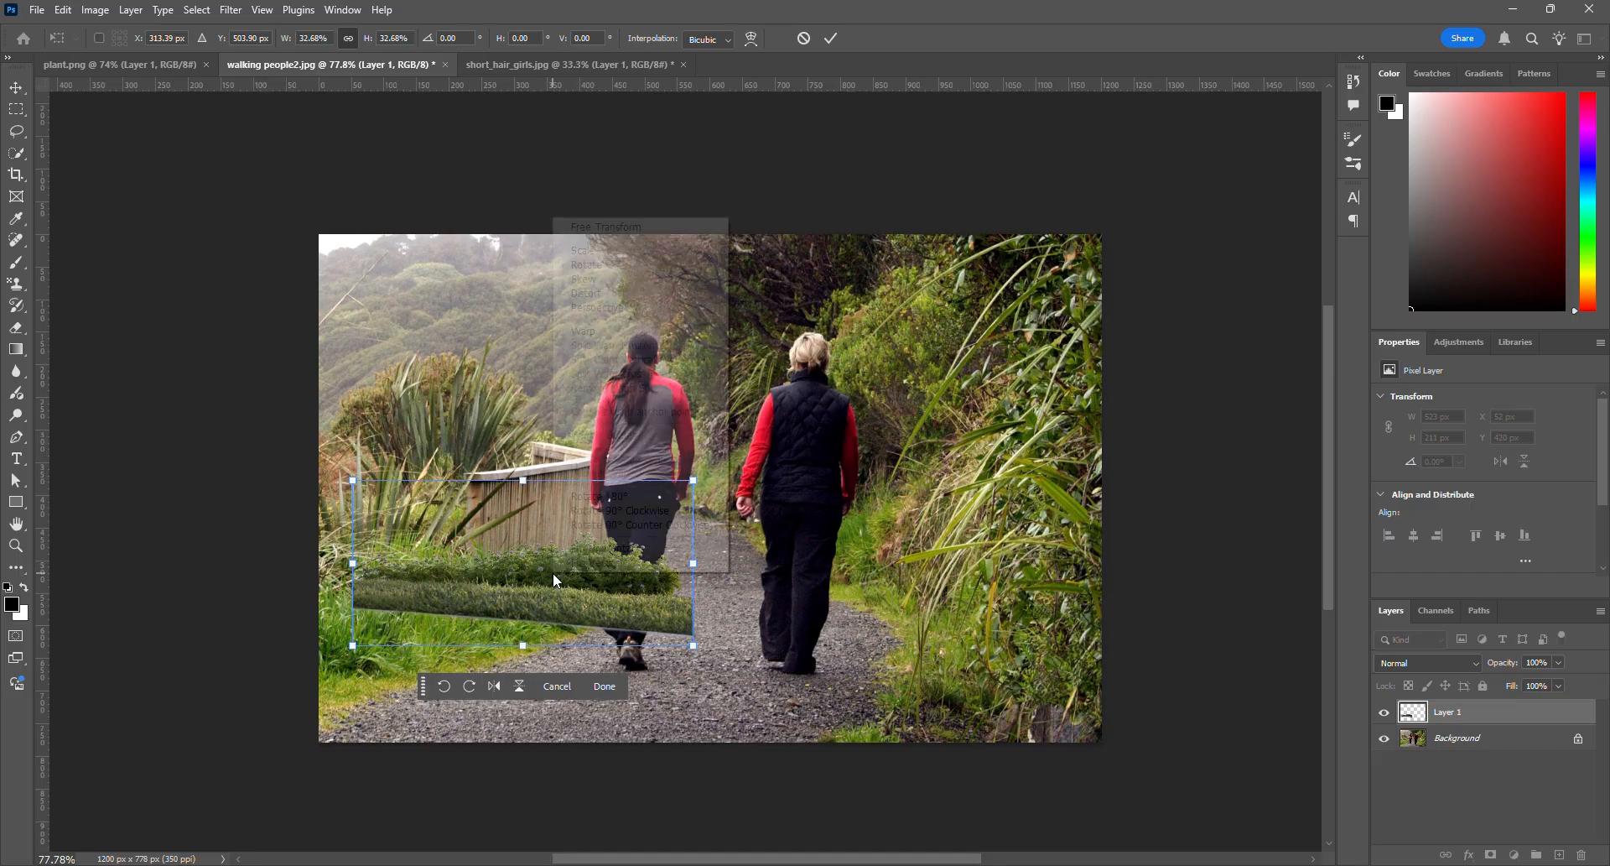
{"action": "left_click", "coordinate": [606, 549]}
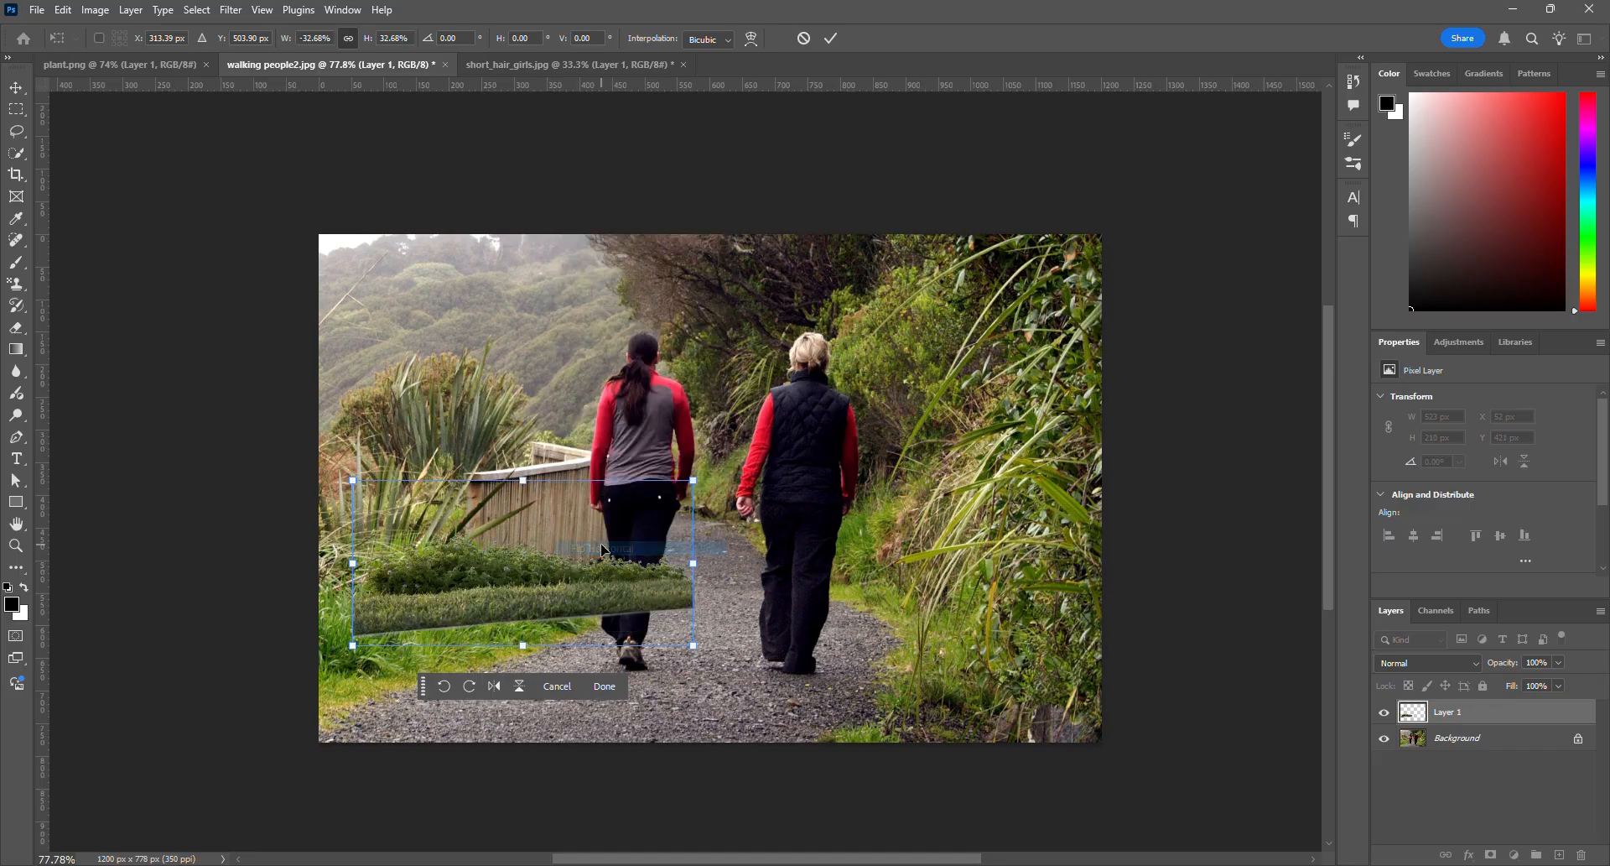
{"action": "left_click_drag", "start_coordinate": [547, 601], "coordinate": [463, 678]}
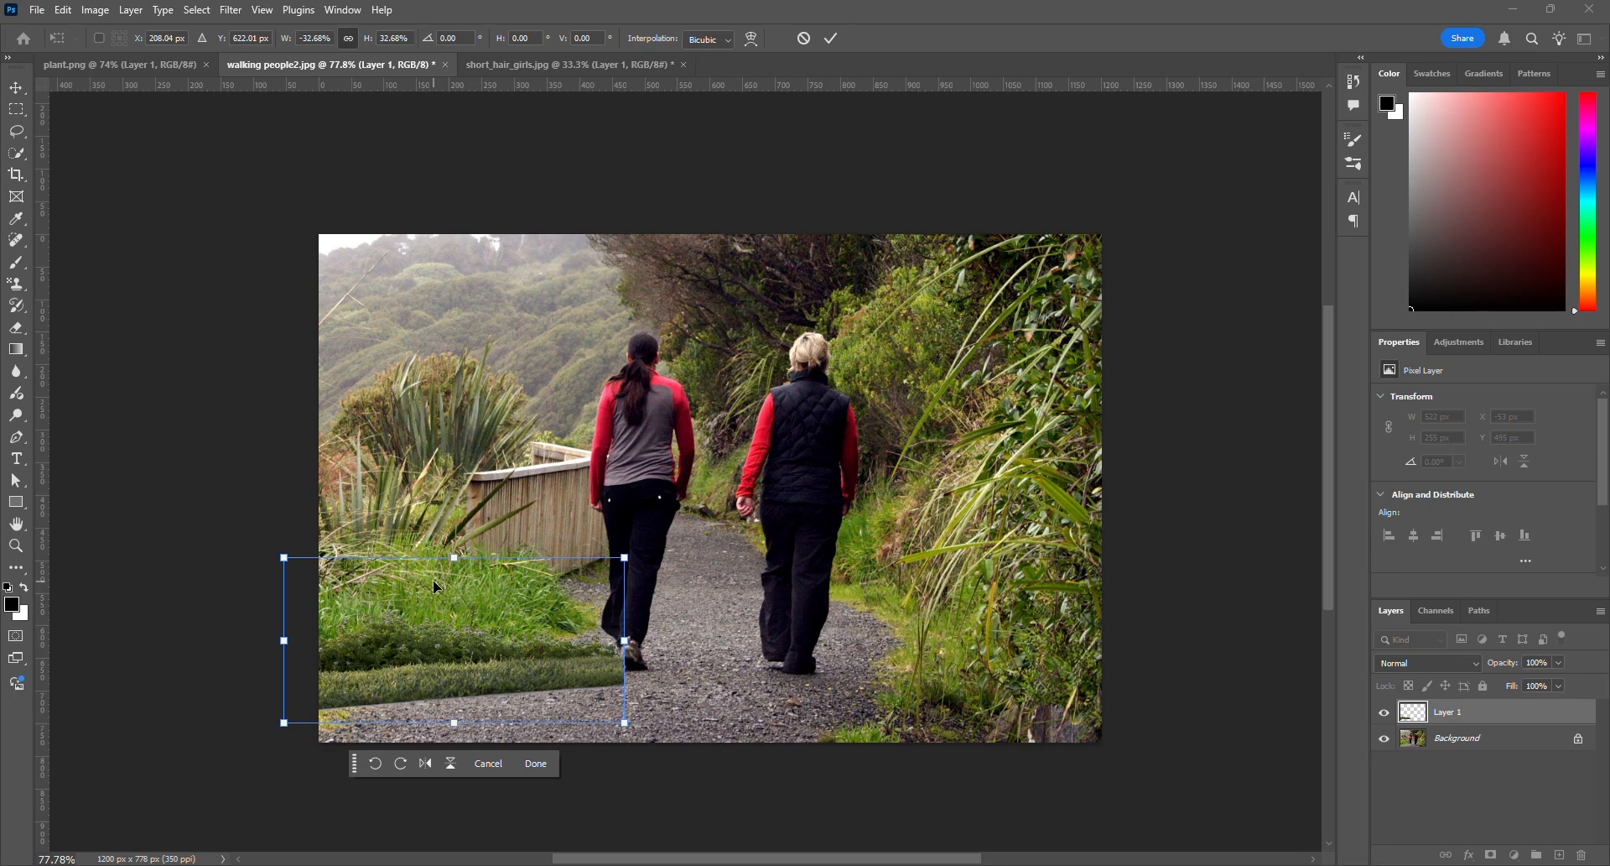
Distort the plant layer by pulling its two right corners inward and upward to follow the path's edge, and apply the transform
{"action": "right_click", "coordinate": [472, 614]}
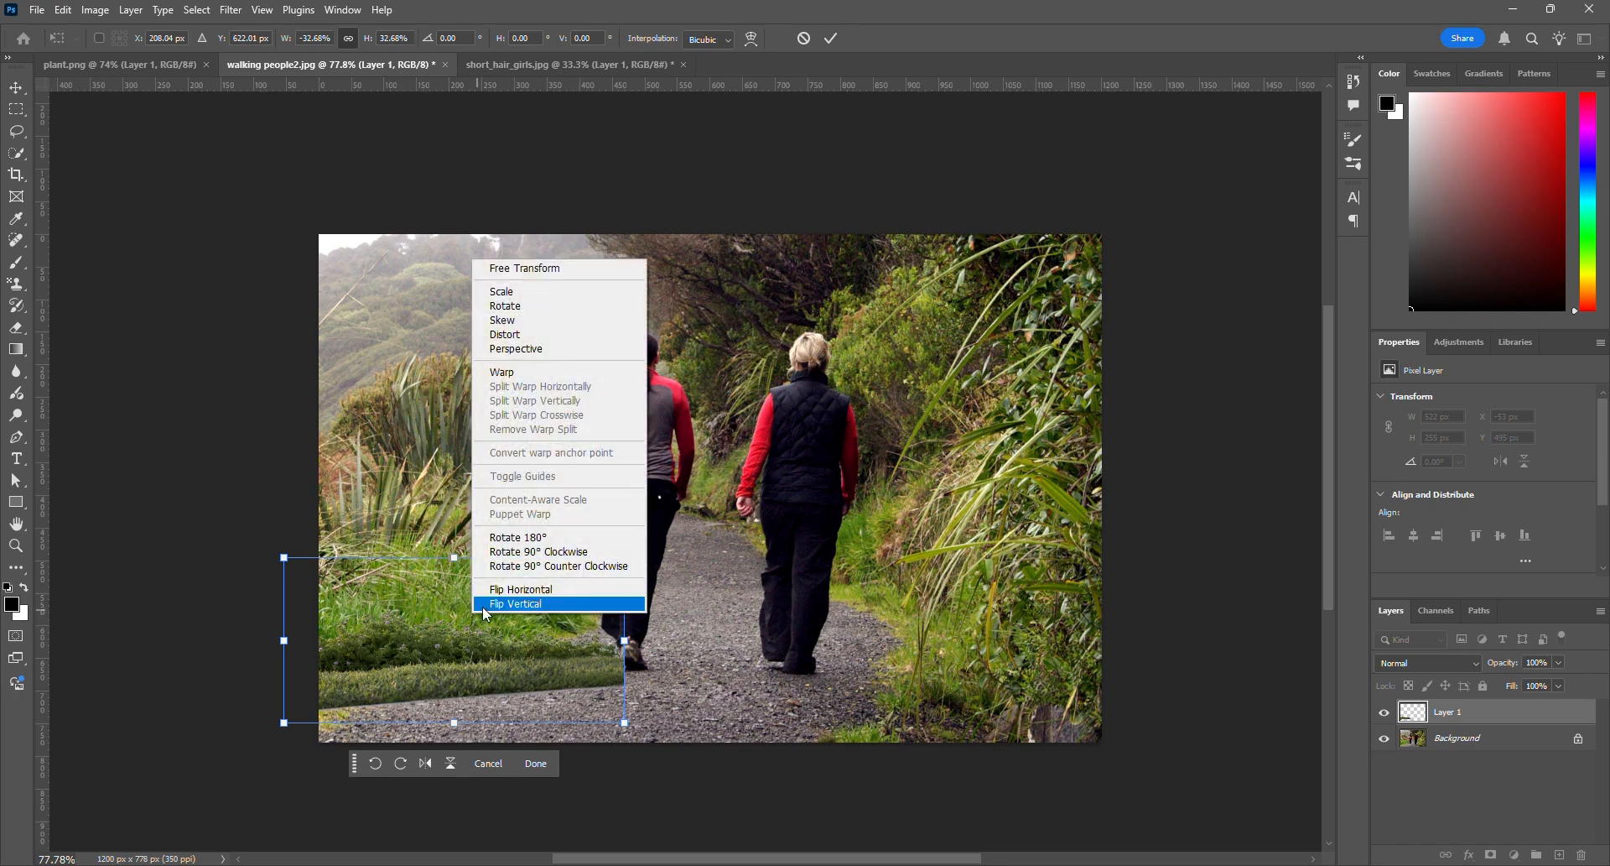
{"action": "left_click", "coordinate": [525, 334]}
{"action": "left_click_drag", "start_coordinate": [626, 559], "coordinate": [548, 507]}
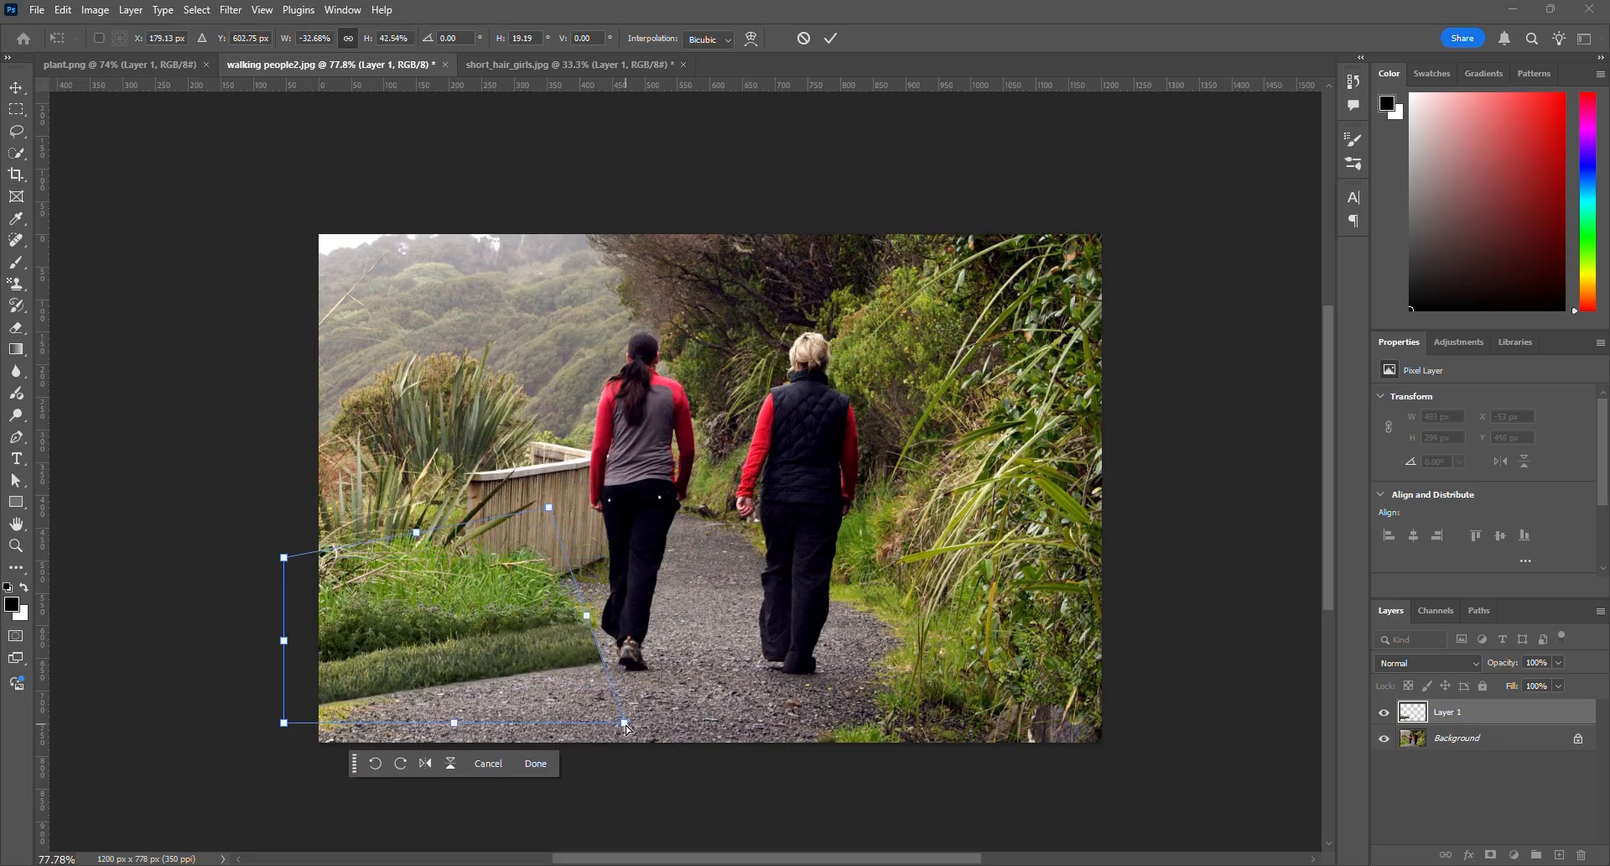
{"action": "left_click_drag", "start_coordinate": [627, 724], "coordinate": [533, 646]}
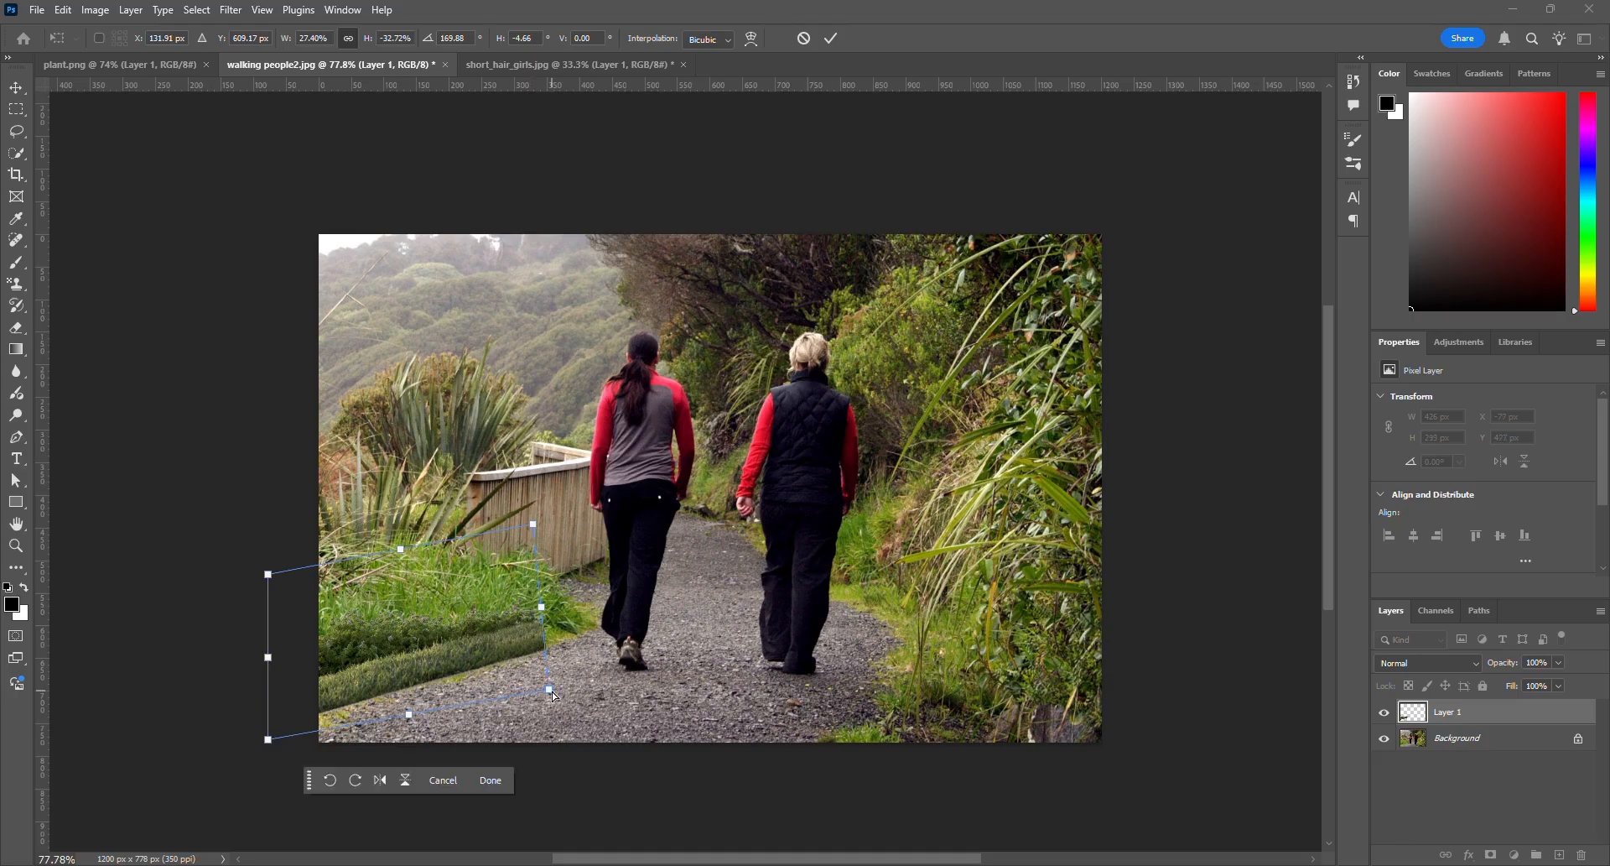
{"action": "key", "text": "Return"}
{"action": "scroll", "coordinate": [458, 692], "scroll_direction": "up", "scroll_amount": 1}
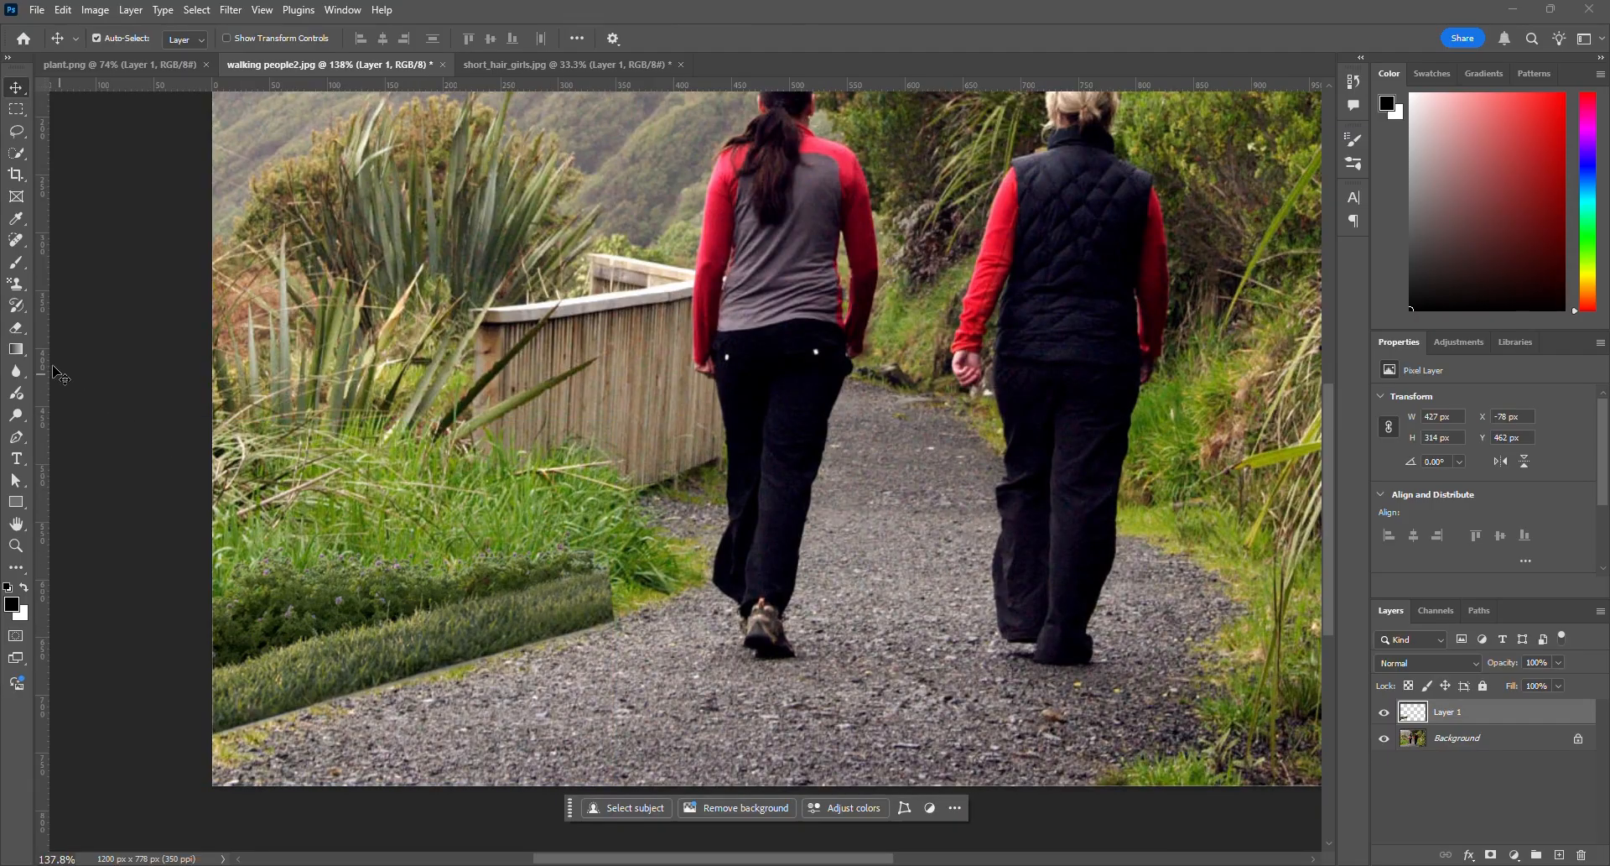
Try the Eraser tool at 100% hardness with a stroke over the path beside the plant strip, and undo it
{"action": "left_click", "coordinate": [19, 327]}
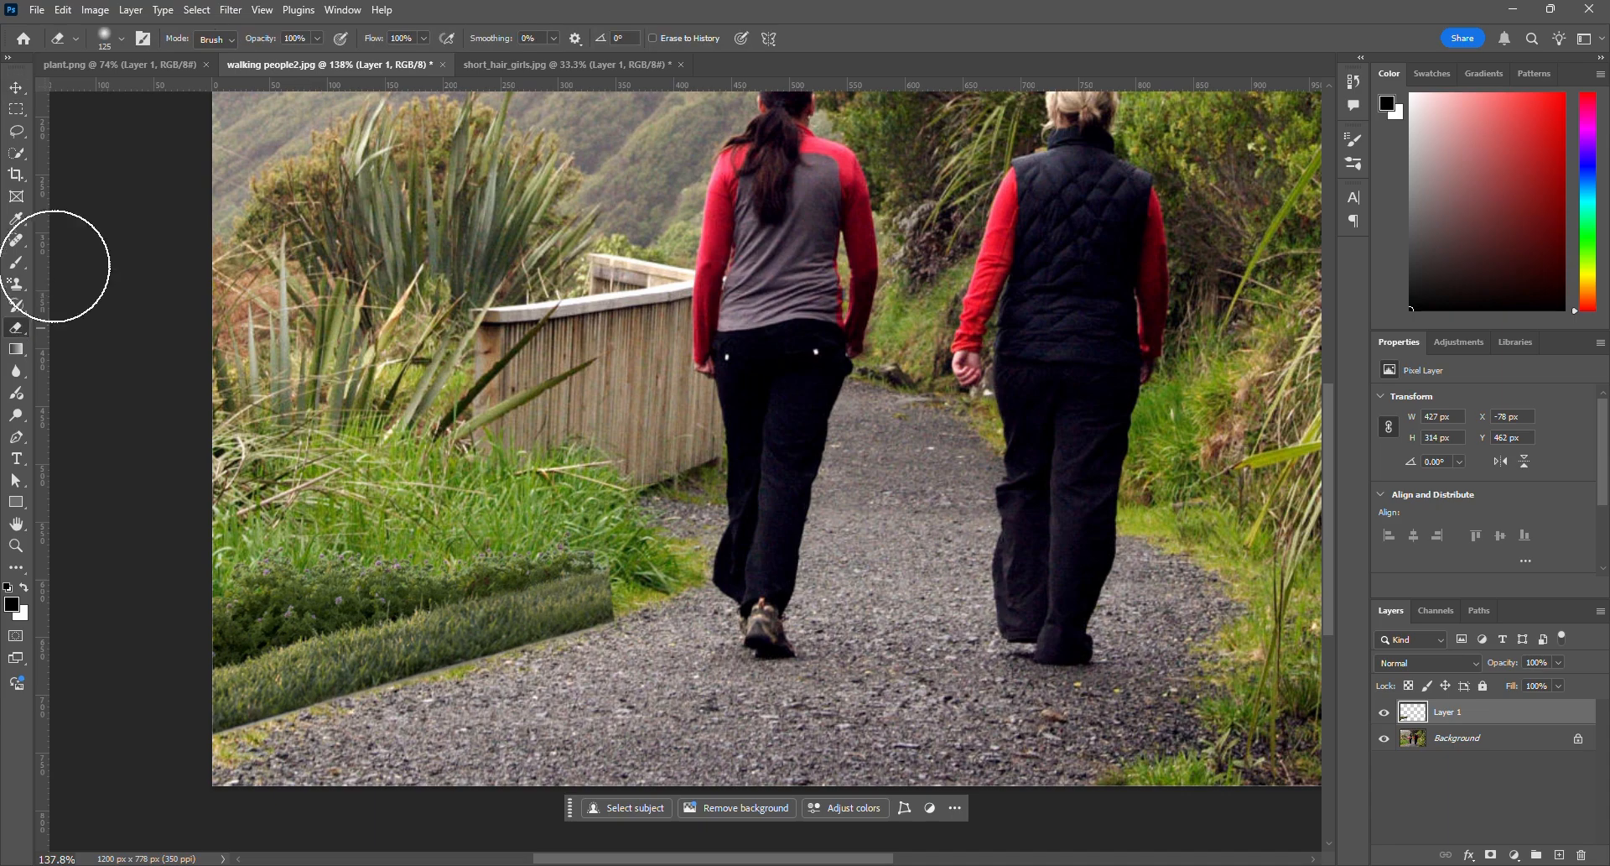
{"action": "left_click", "coordinate": [122, 39]}
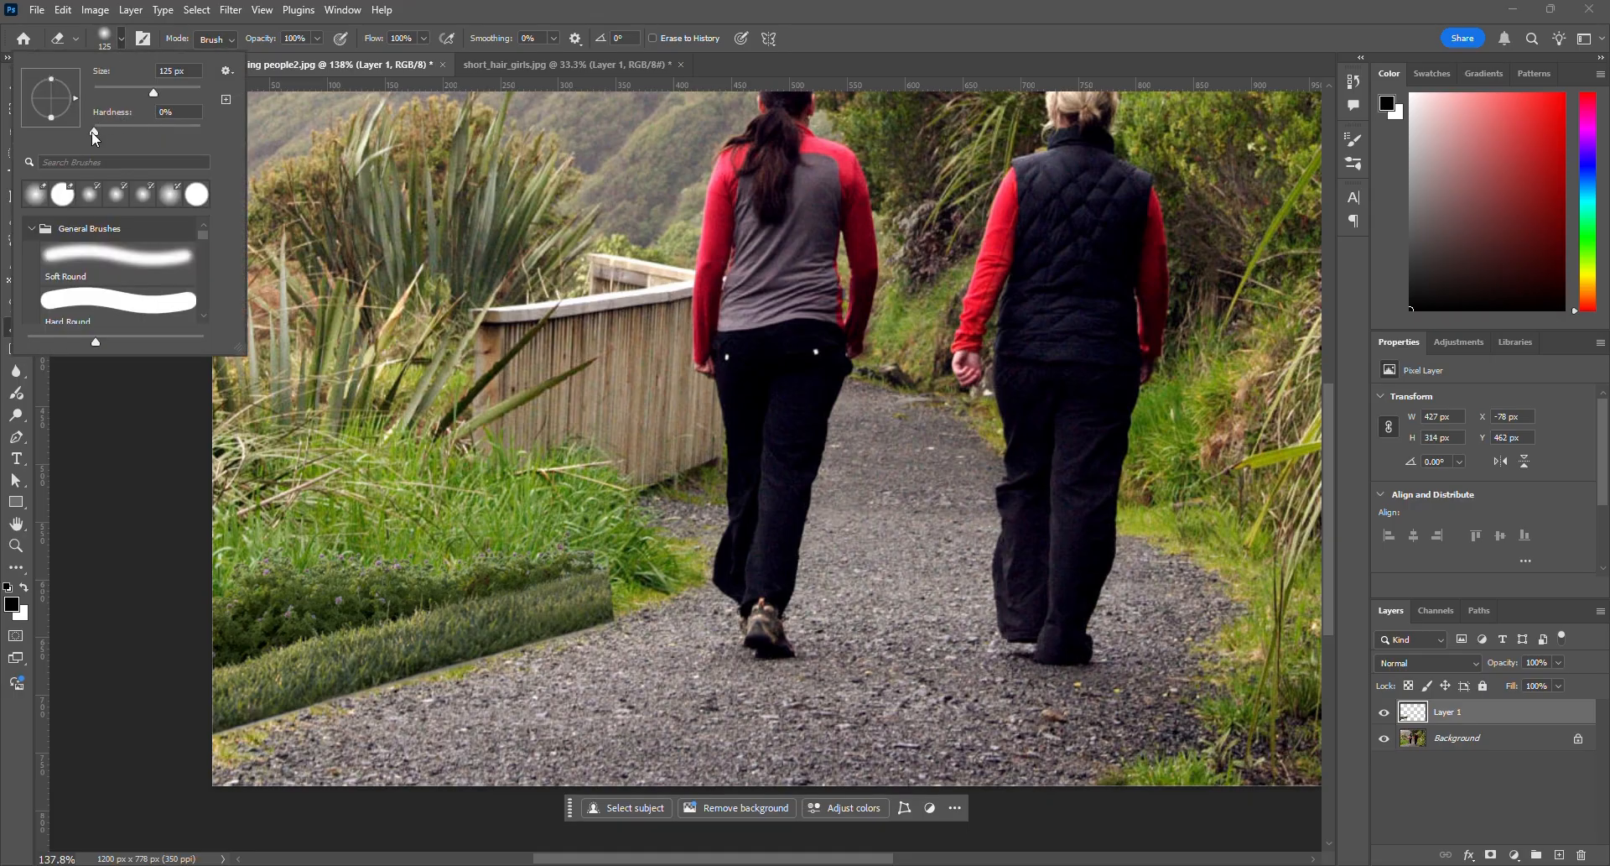
{"action": "left_click_drag", "start_coordinate": [95, 132], "coordinate": [173, 138]}
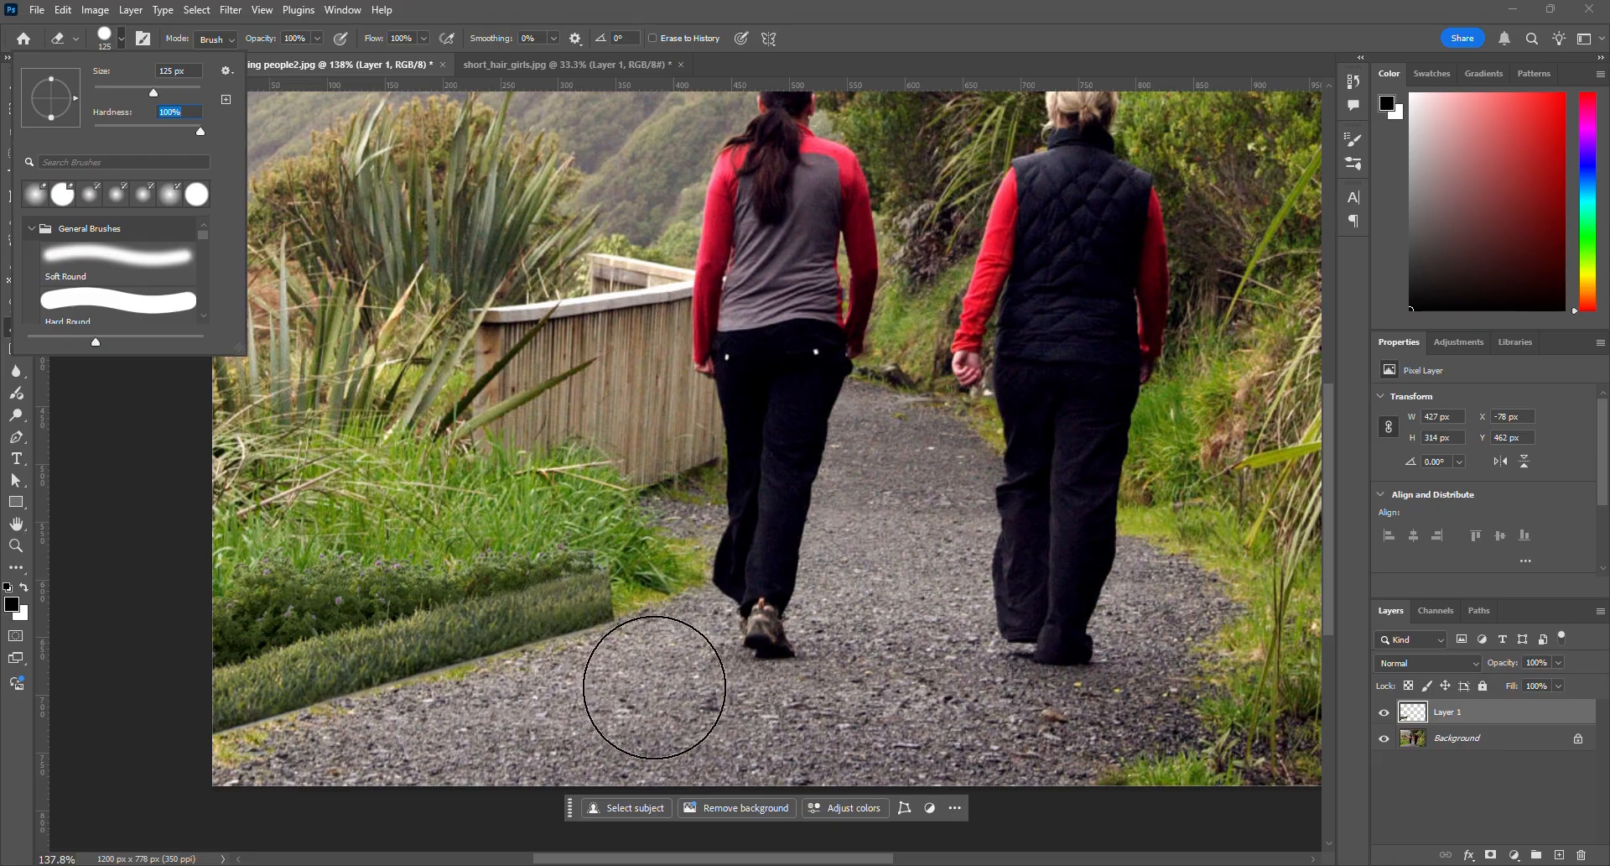
{"action": "left_click", "coordinate": [629, 691]}
{"action": "left_click_drag", "start_coordinate": [589, 692], "coordinate": [752, 680]}
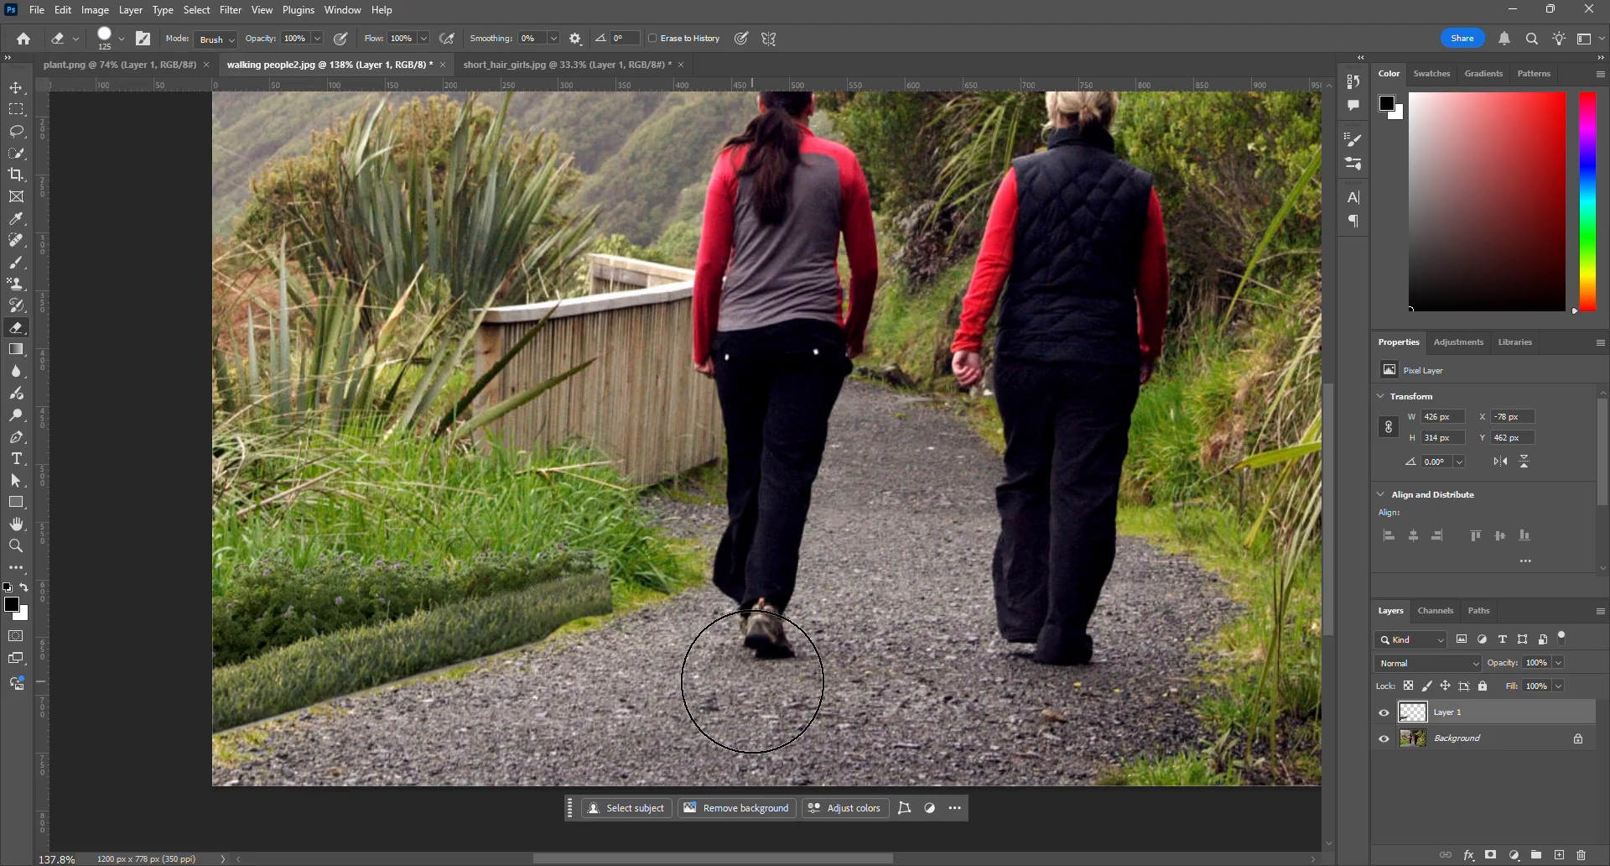
{"action": "key", "text": "ctrl+z"}
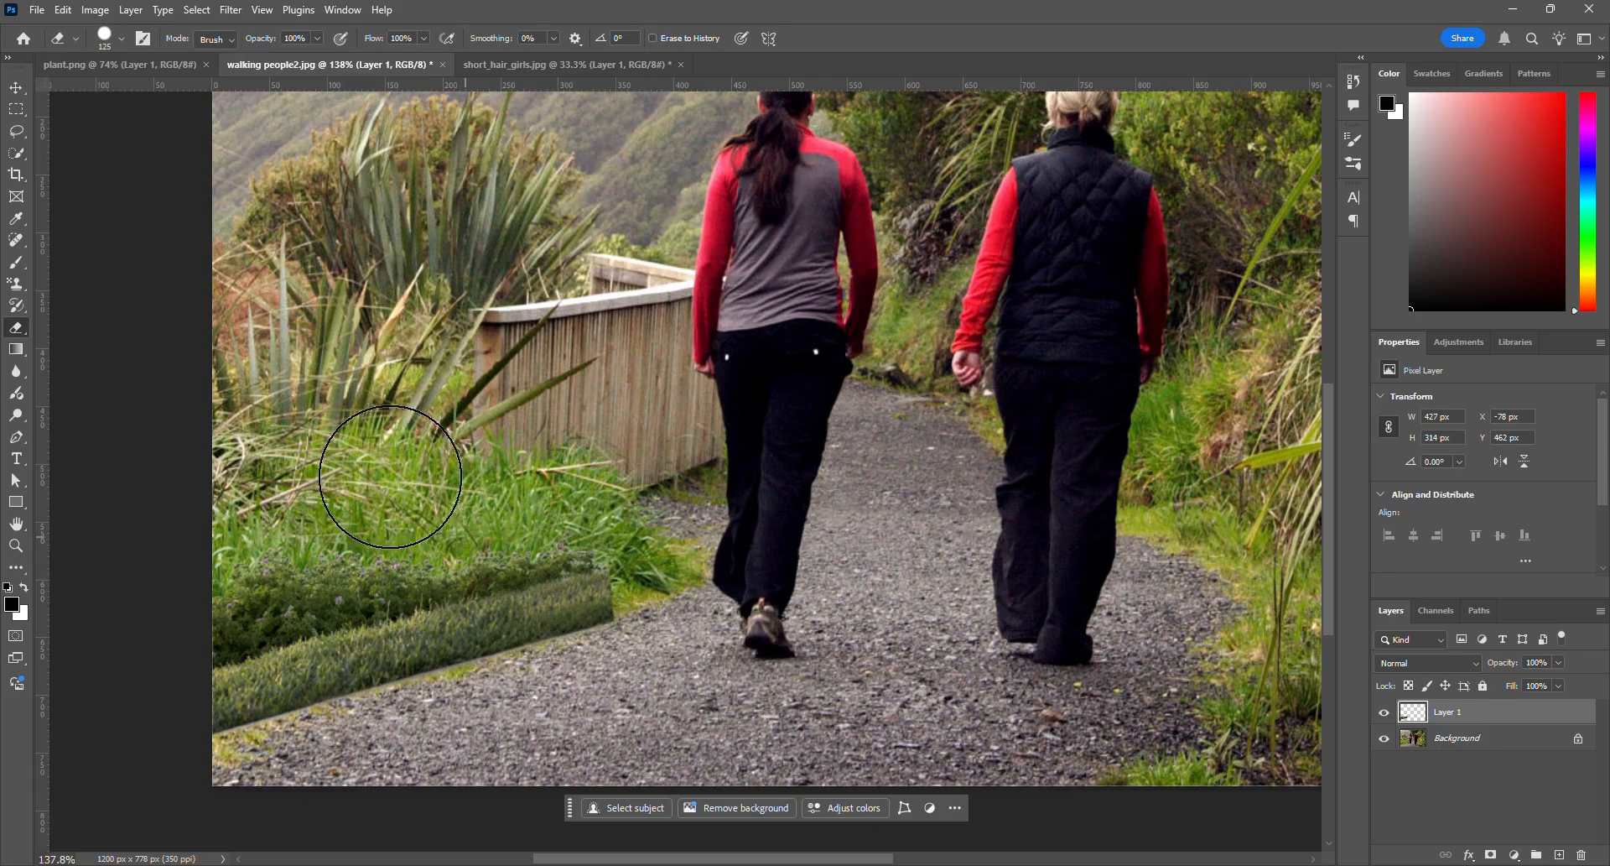
Set the Eraser's hardness to 0% for a soft edge
{"action": "left_click", "coordinate": [123, 40]}
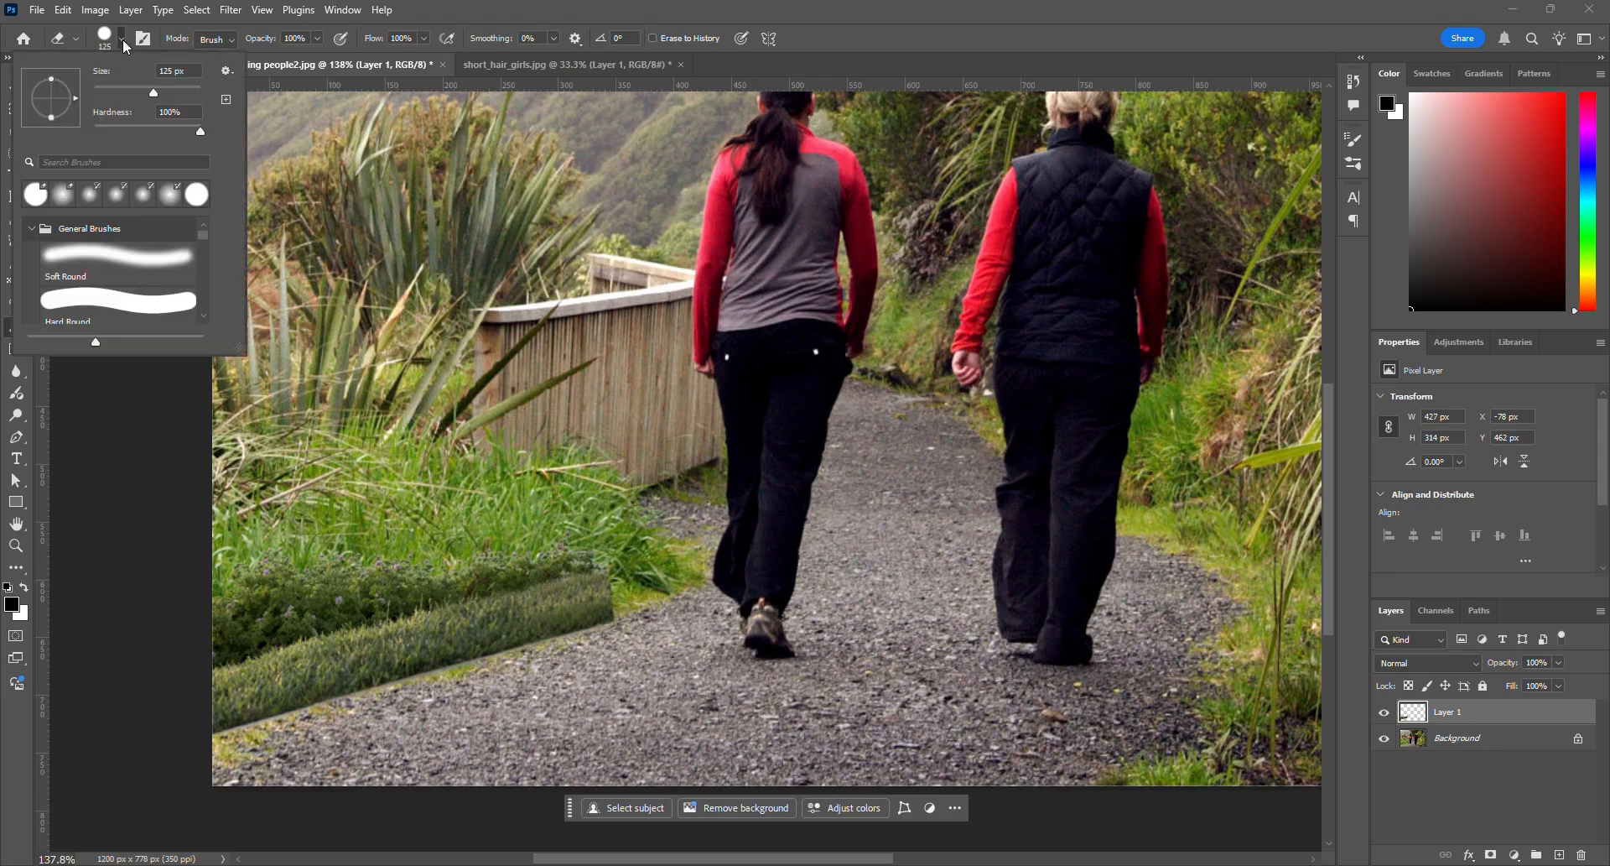
{"action": "left_click_drag", "start_coordinate": [130, 130], "coordinate": [77, 130]}
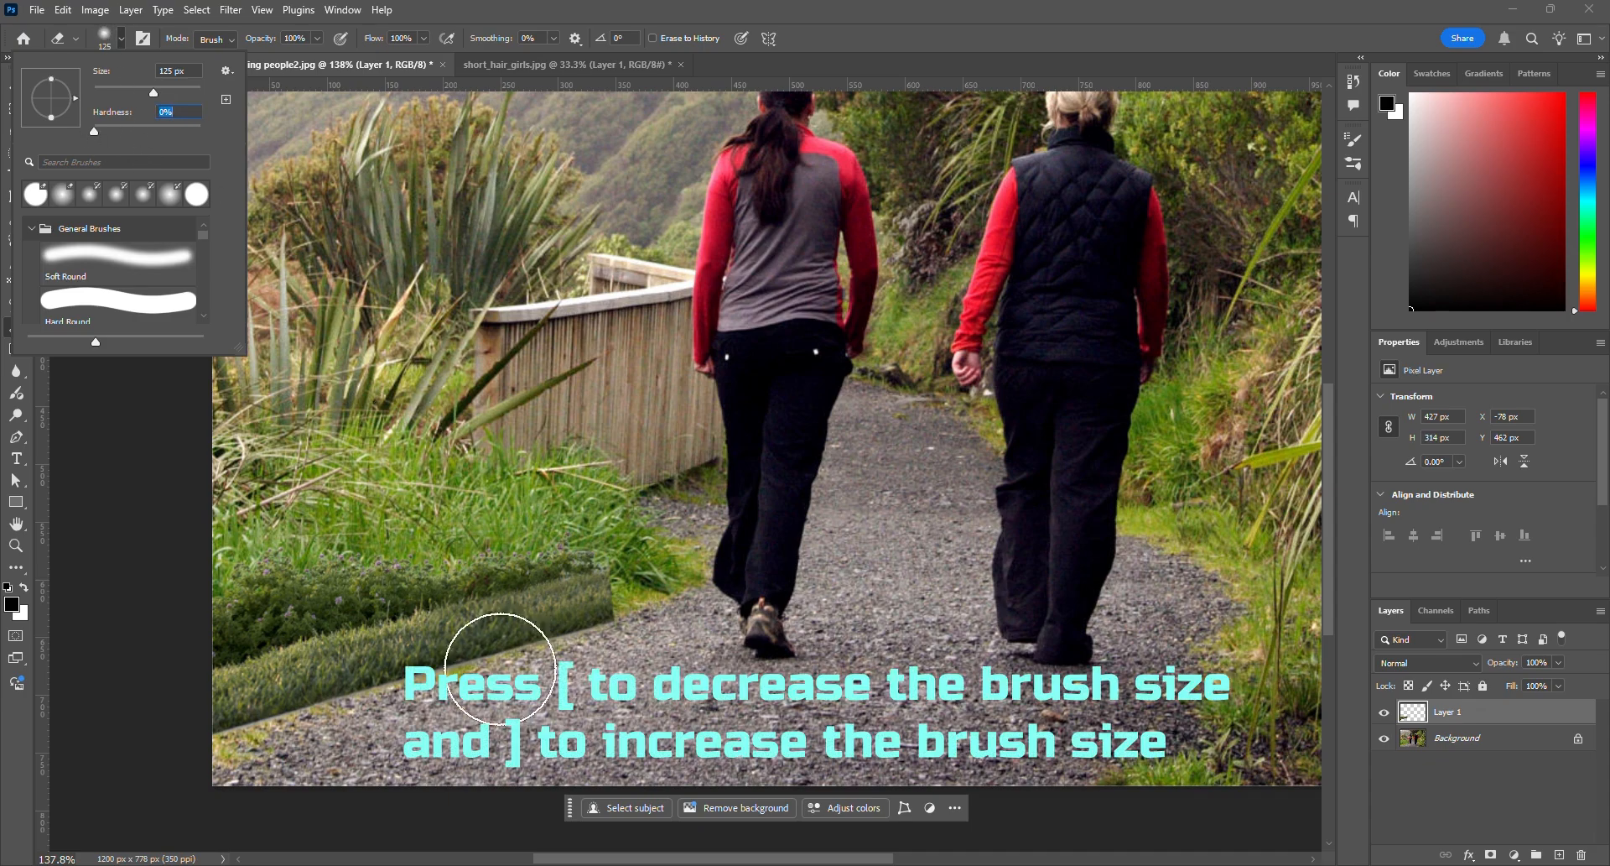
{"action": "left_click", "coordinate": [588, 706]}
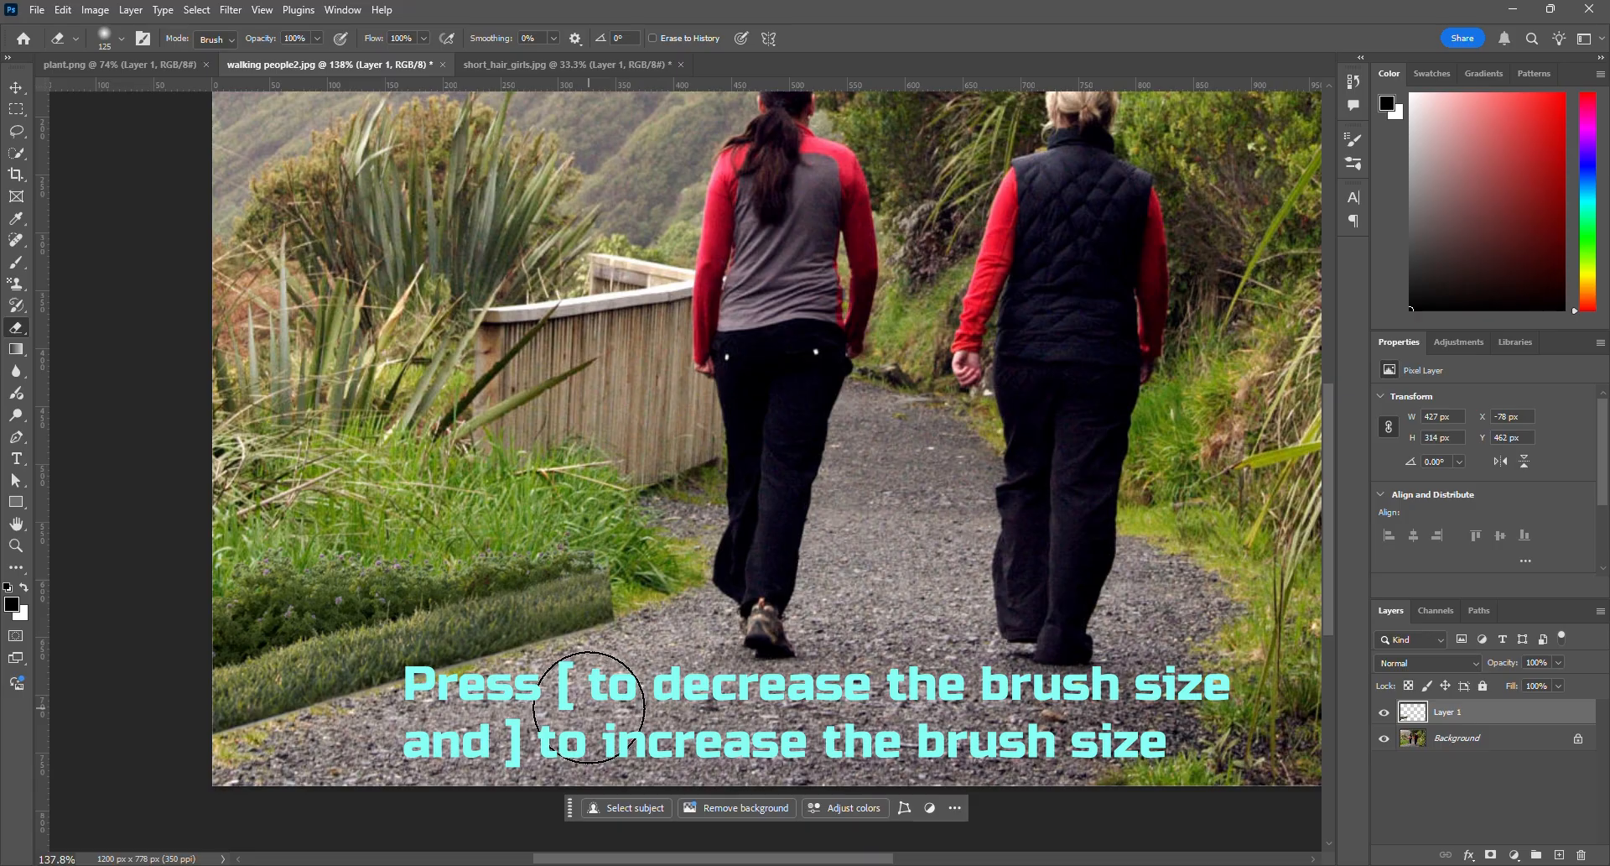
Reduce the Eraser to 35 px and erase the plant strip's hard lower edge along the gravel path
{"action": "key", "text": "bracketleft"}
{"action": "key", "text": "bracketleft"}
{"action": "key", "text": "bracketleft"}
{"action": "key", "text": "bracketleft"}
{"action": "key", "text": "bracketleft"}
{"action": "key", "text": "bracketleft"}
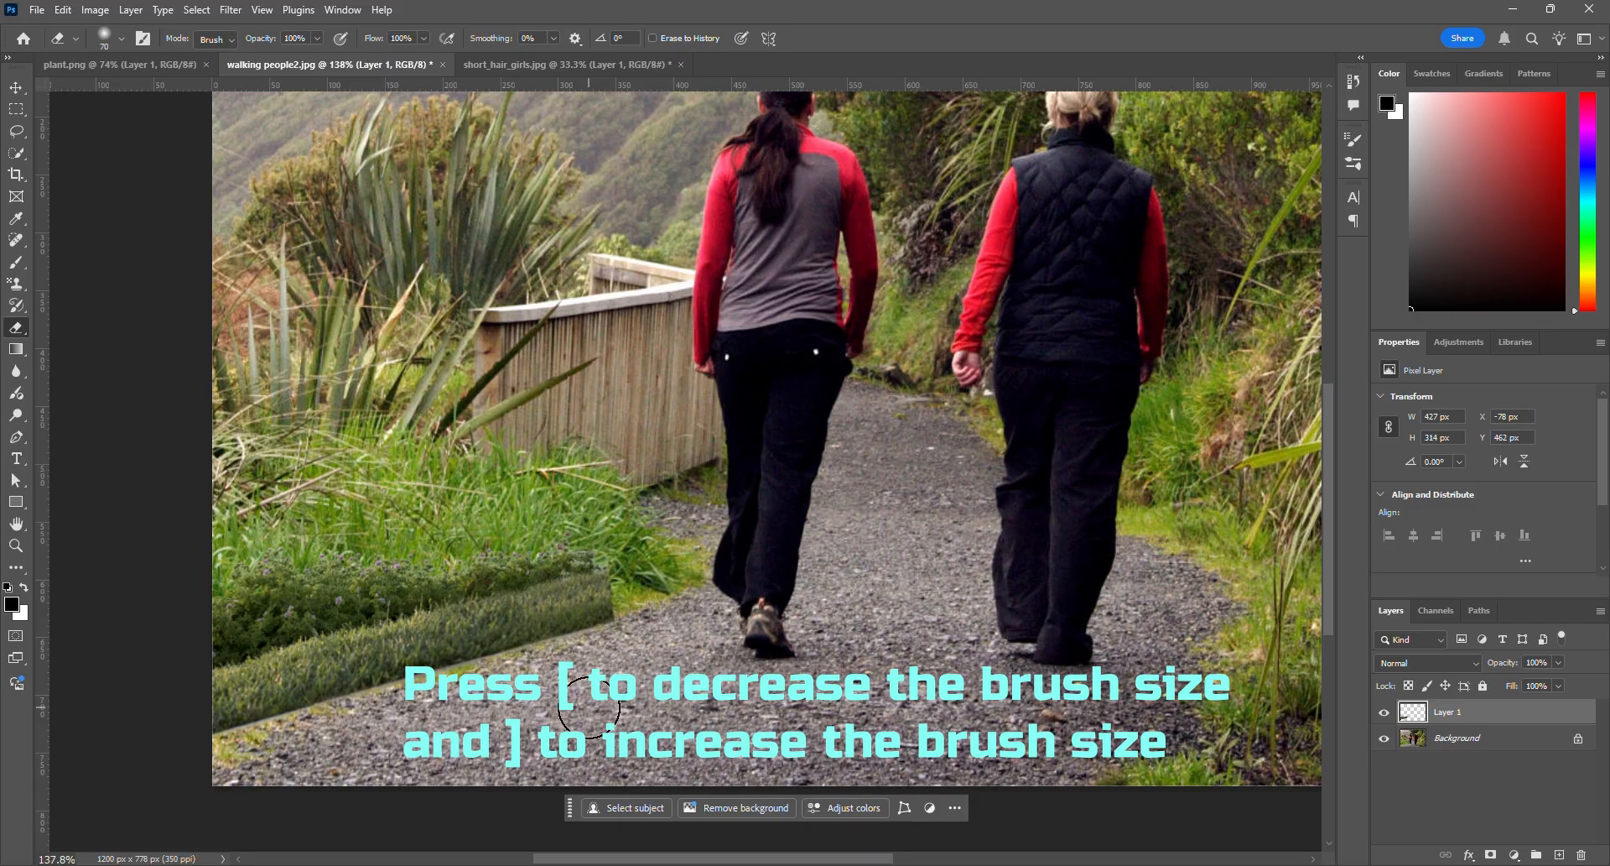
{"action": "key", "text": "bracketleft"}
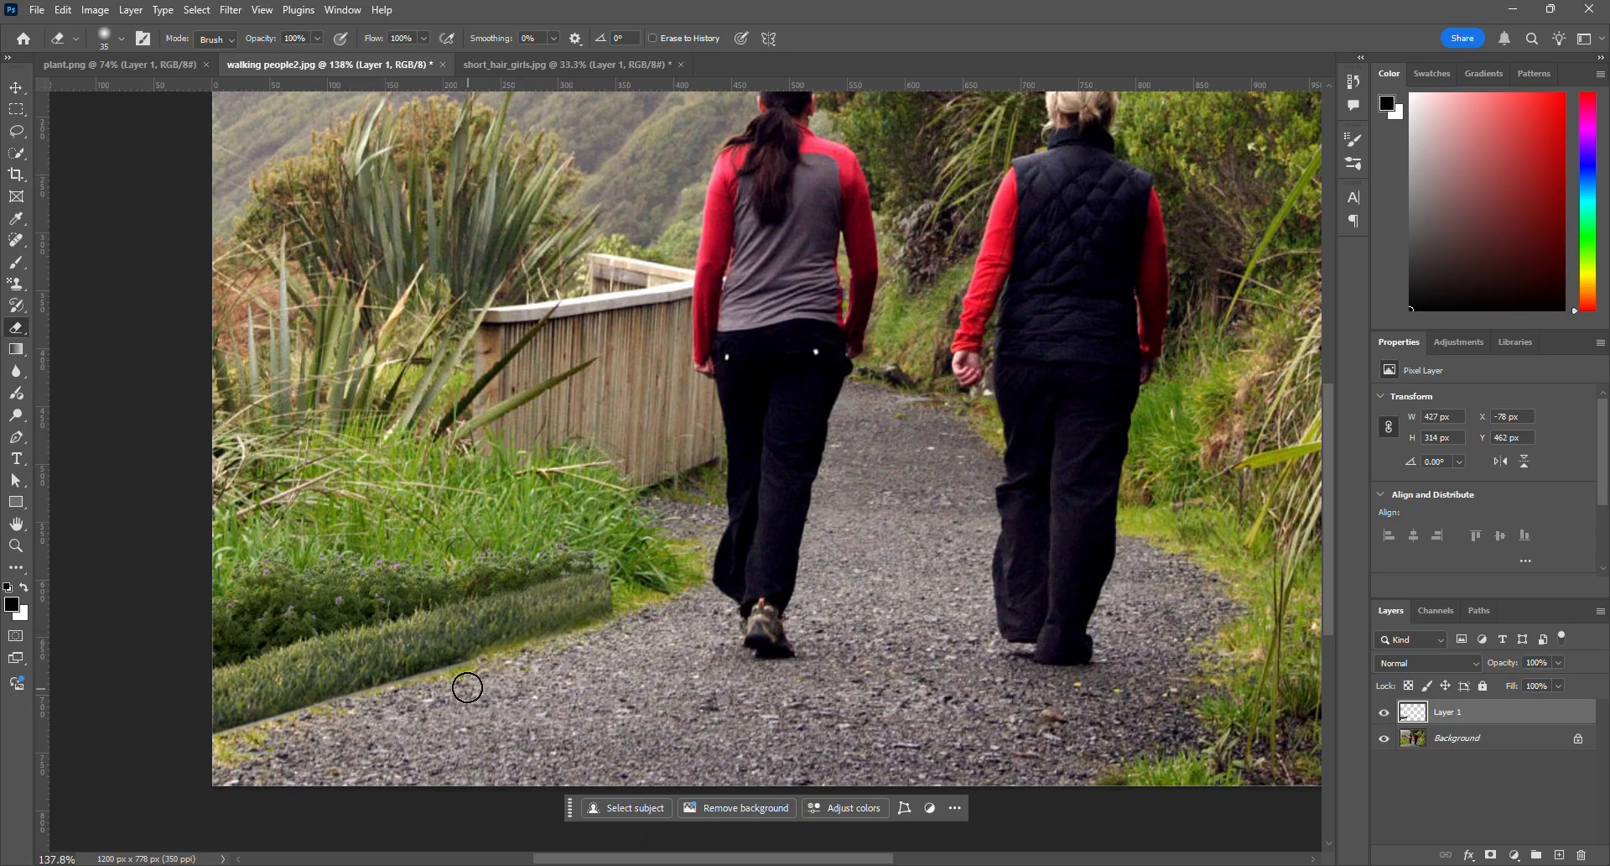
{"action": "mouse_move", "coordinate": [468, 675]}
{"action": "left_mouse_down"}
{"action": "mouse_move", "coordinate": [405, 692]}
{"action": "mouse_move", "coordinate": [441, 685]}
{"action": "mouse_move", "coordinate": [458, 703]}
{"action": "mouse_move", "coordinate": [348, 706]}
{"action": "mouse_move", "coordinate": [362, 701]}
{"action": "mouse_move", "coordinate": [377, 699]}
{"action": "mouse_move", "coordinate": [213, 747]}
{"action": "mouse_move", "coordinate": [293, 749]}
{"action": "left_mouse_up"}
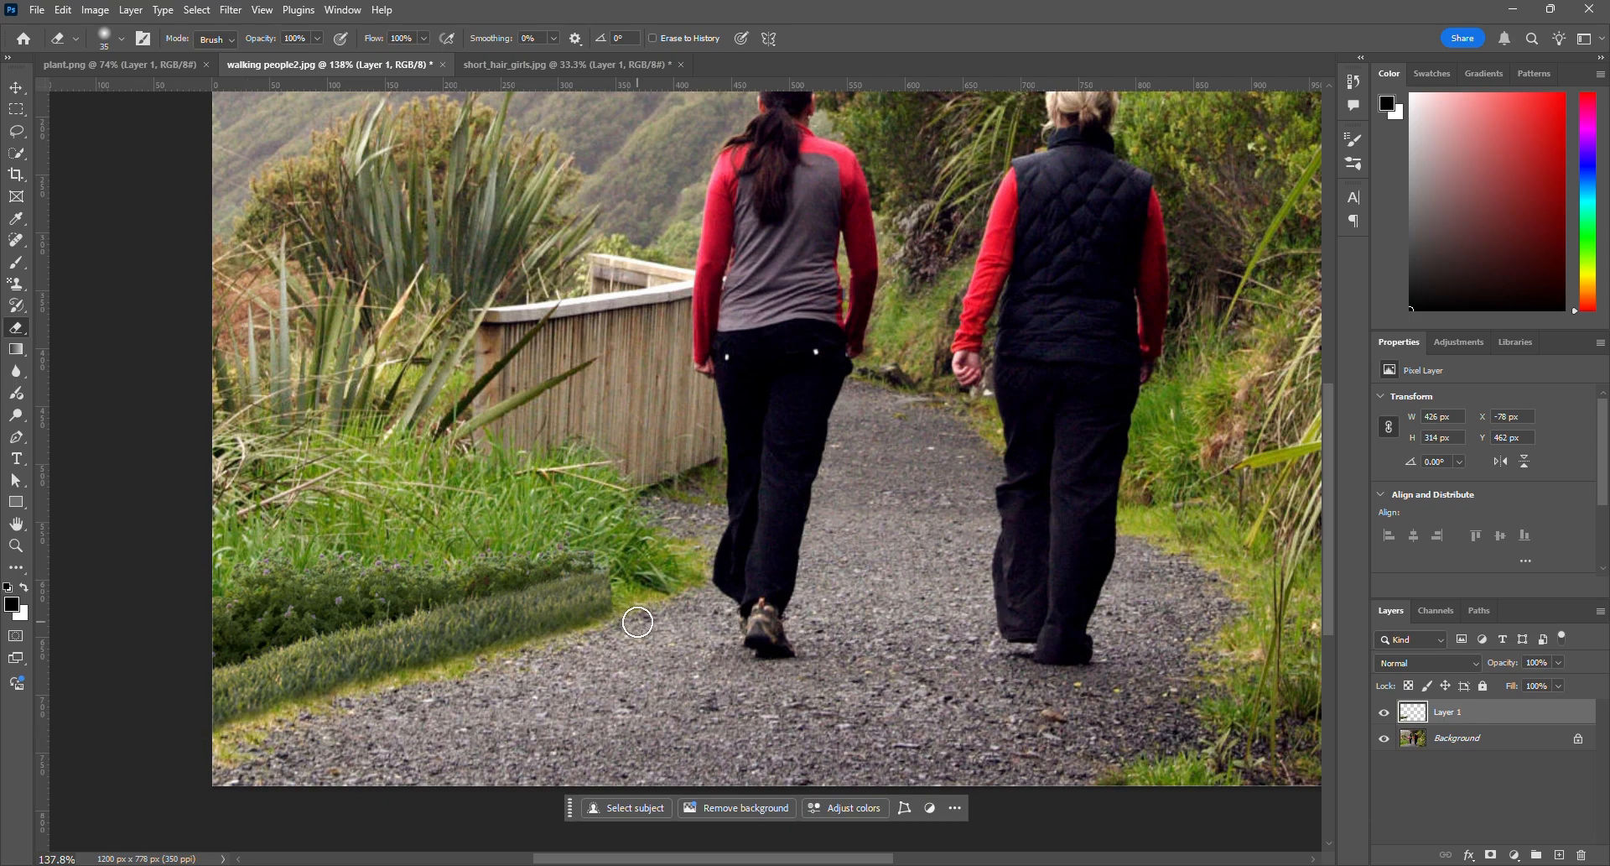
Enlarge the soft Eraser to 175 px and soften the plant strip's right end near the walker's shoe
{"action": "key", "text": "bracketright"}
{"action": "key", "text": "bracketright"}
{"action": "key", "text": "bracketright"}
{"action": "key", "text": "bracketright"}
{"action": "key", "text": "bracketright"}
{"action": "key", "text": "bracketright"}
{"action": "key", "text": "bracketright"}
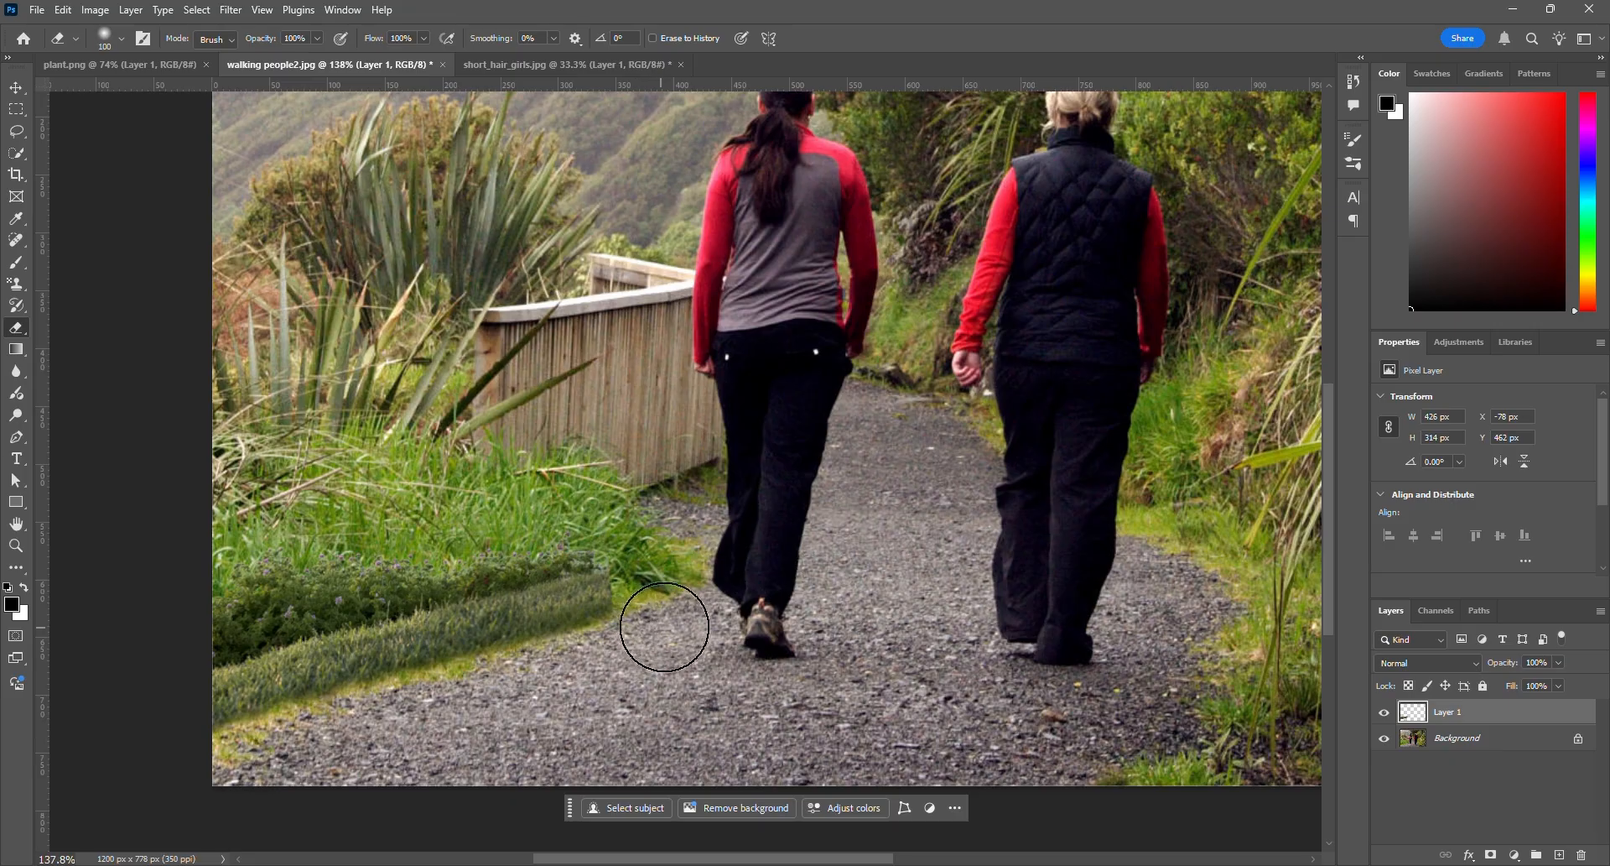
{"action": "key", "text": "bracketright"}
{"action": "key", "text": "bracketright"}
{"action": "key", "text": "bracketright"}
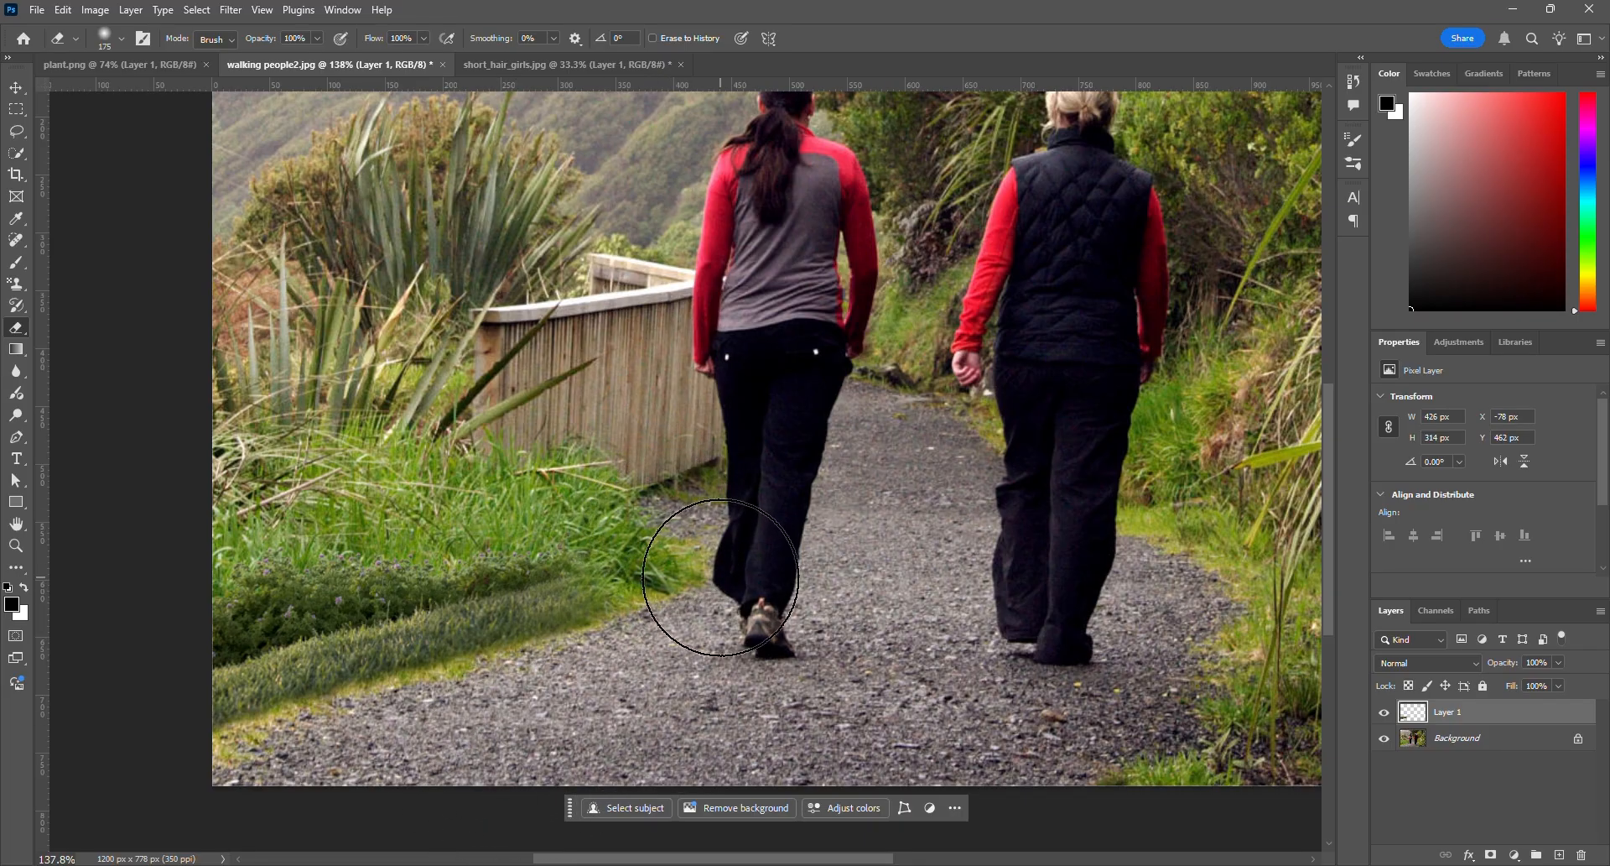
Reduce the Eraser to 90 px and erase more of the plant strip's right end where it meets the grass
{"action": "key", "text": "bracketleft"}
{"action": "key", "text": "bracketleft"}
{"action": "key", "text": "bracketleft"}
{"action": "key", "text": "bracketleft"}
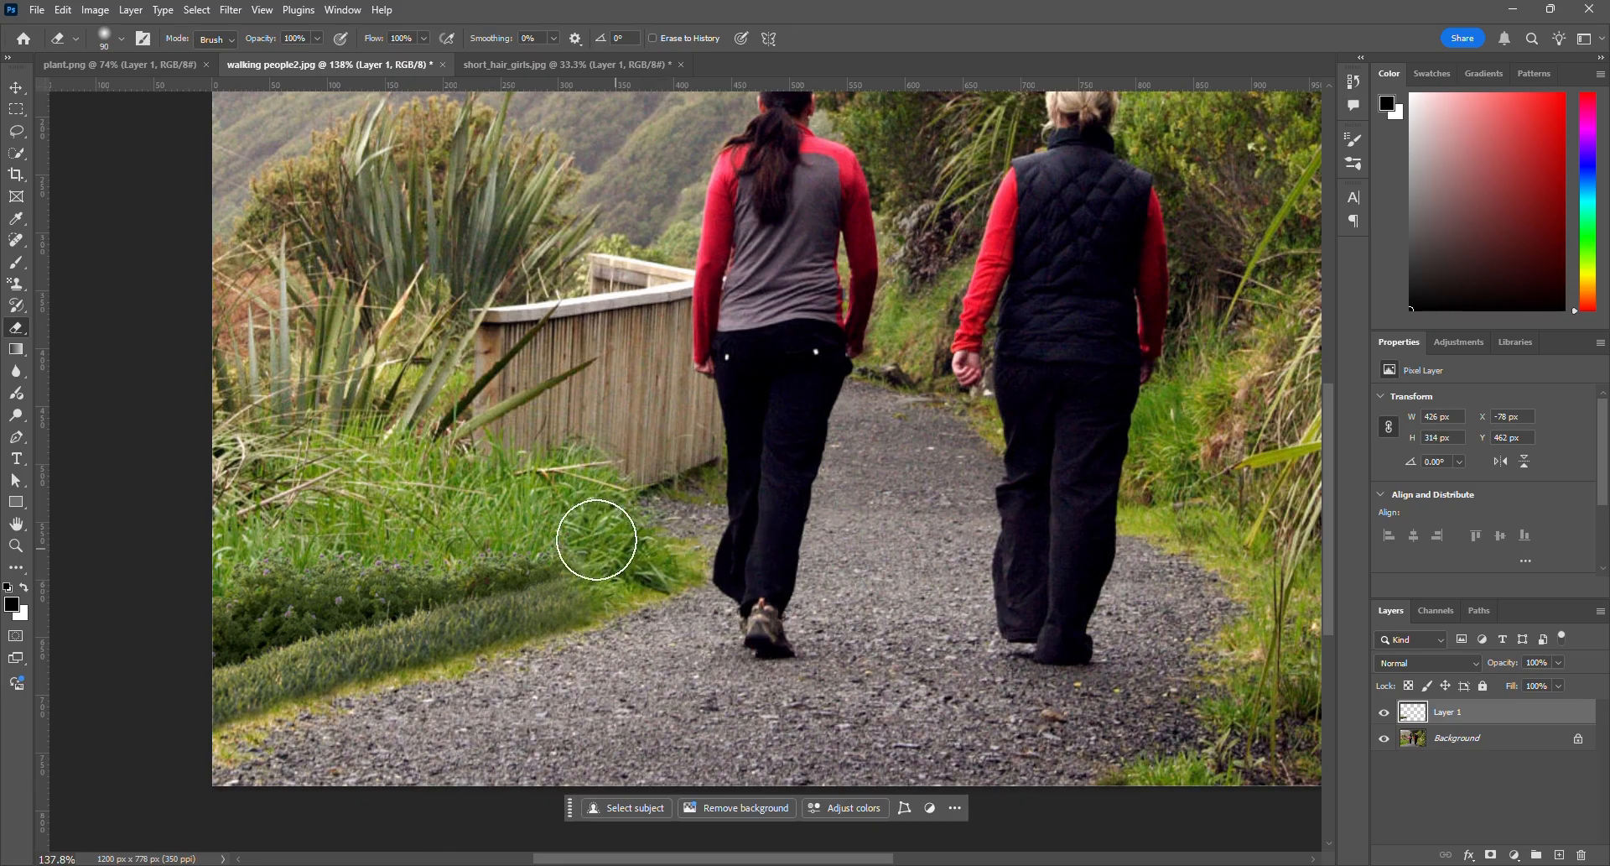
{"action": "left_click_drag", "start_coordinate": [623, 567], "coordinate": [618, 629]}
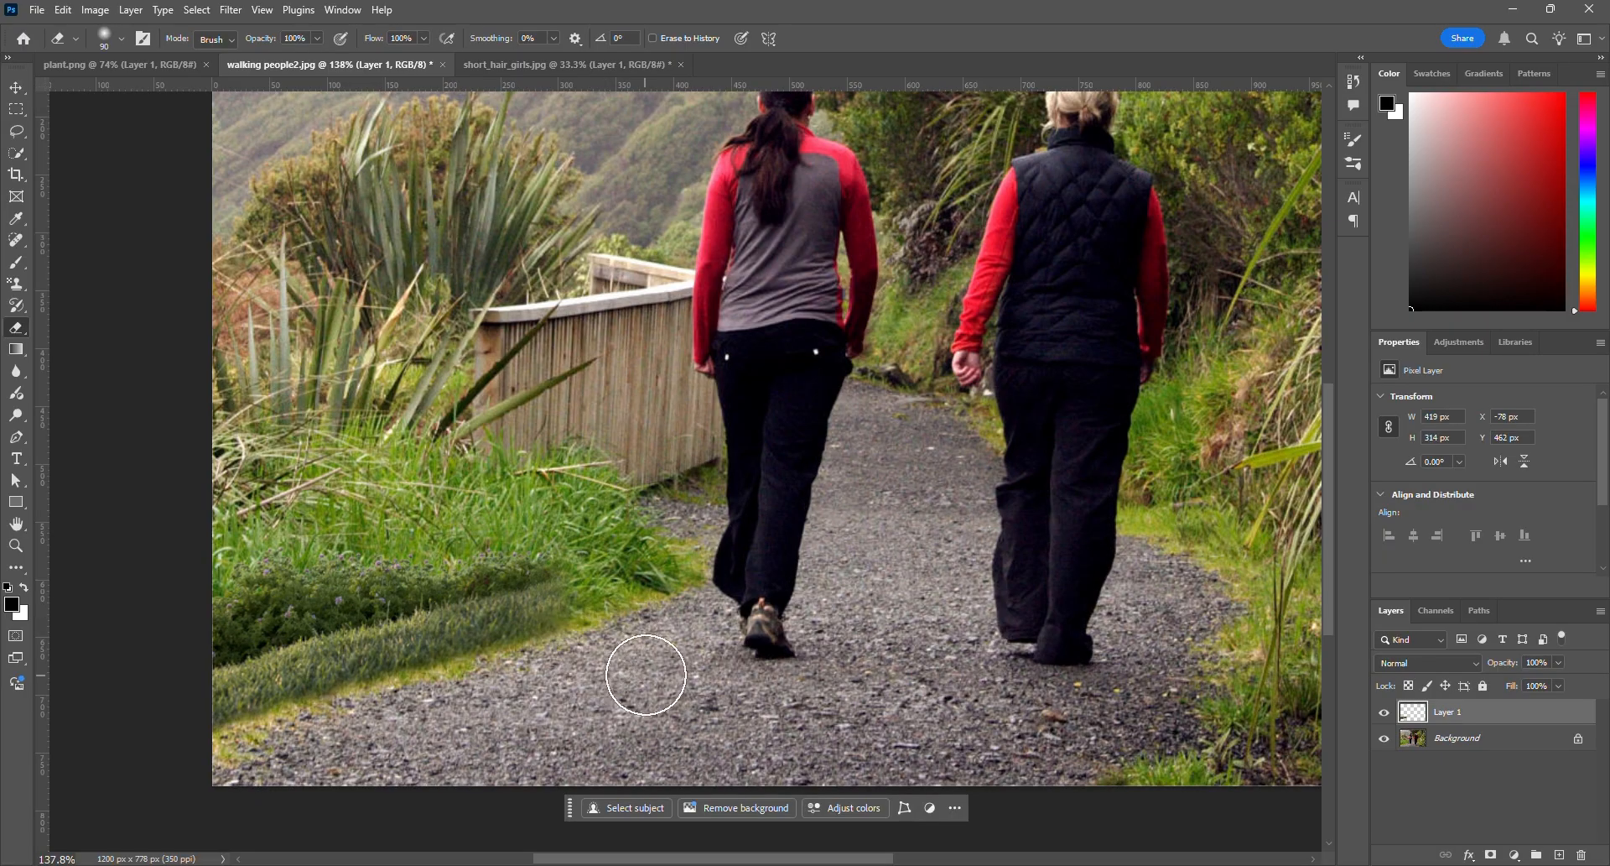
Dab the plant strip's right end, enlarge the Eraser to 300 px, and fade that end further into the grass
{"action": "scroll", "coordinate": [645, 674], "scroll_direction": "down", "scroll_amount": 5}
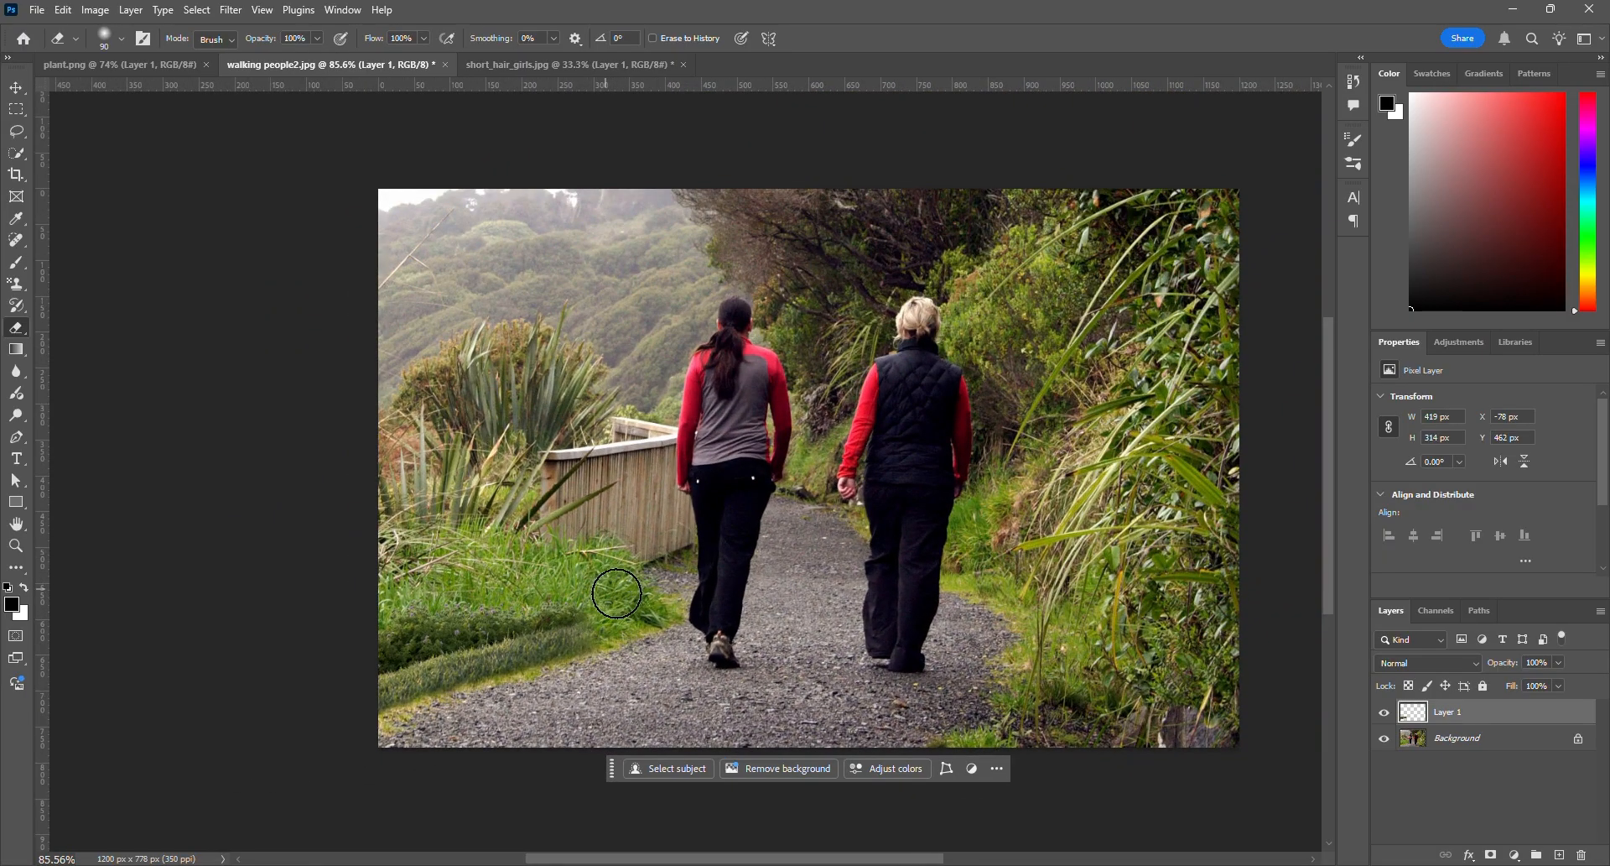
{"action": "left_click", "coordinate": [634, 626]}
{"action": "key", "text": "bracketright"}
{"action": "key", "text": "bracketright"}
{"action": "key", "text": "bracketright"}
{"action": "key", "text": "bracketright"}
{"action": "key", "text": "bracketright"}
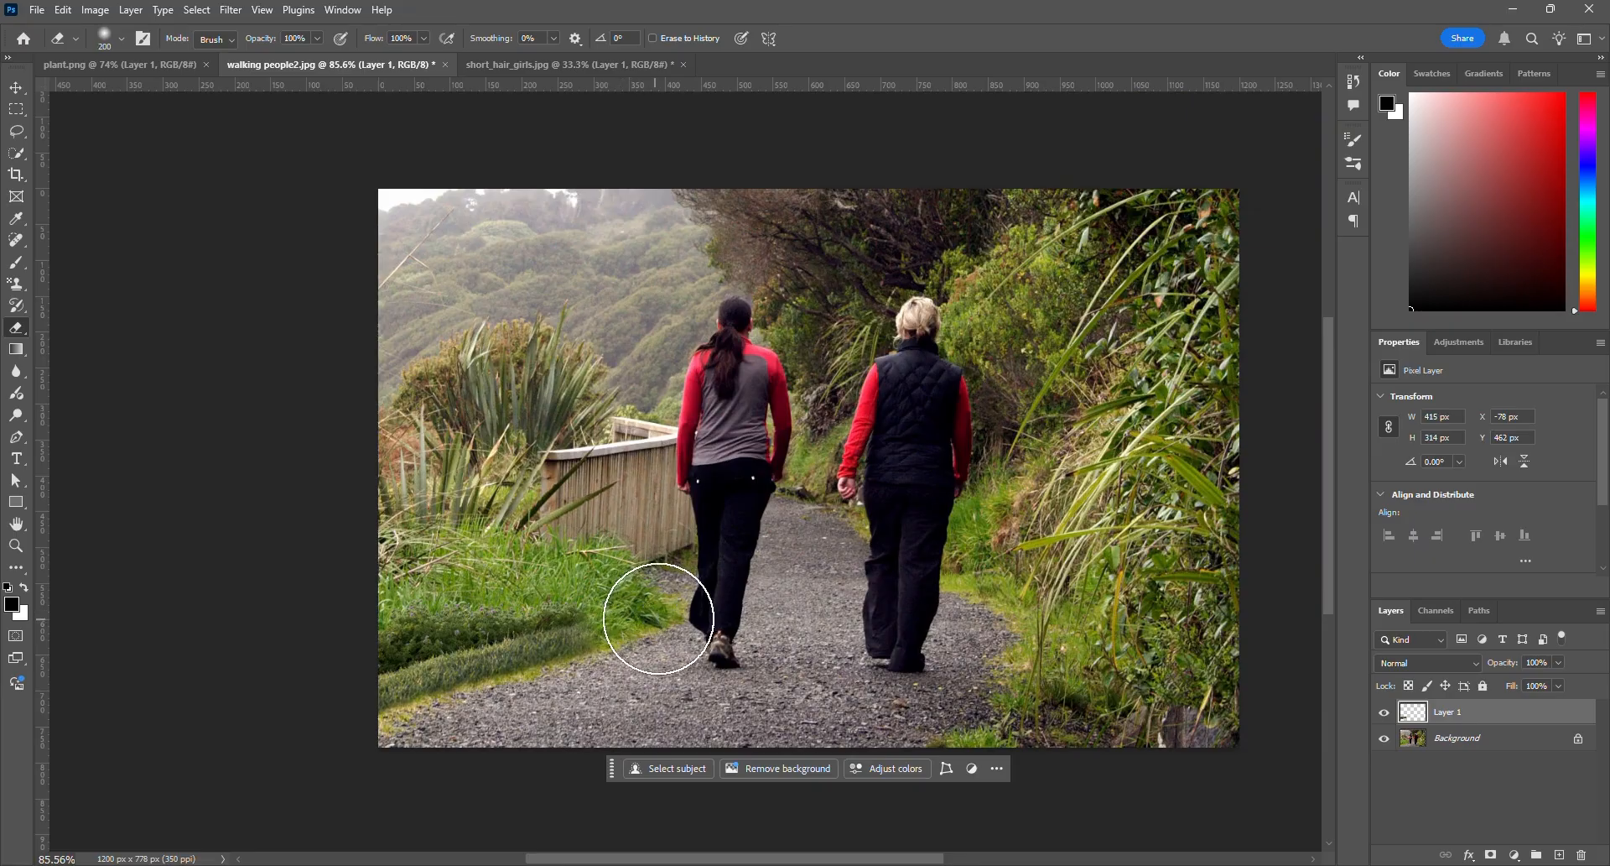
{"action": "key", "text": "bracketright"}
{"action": "key", "text": "bracketright"}
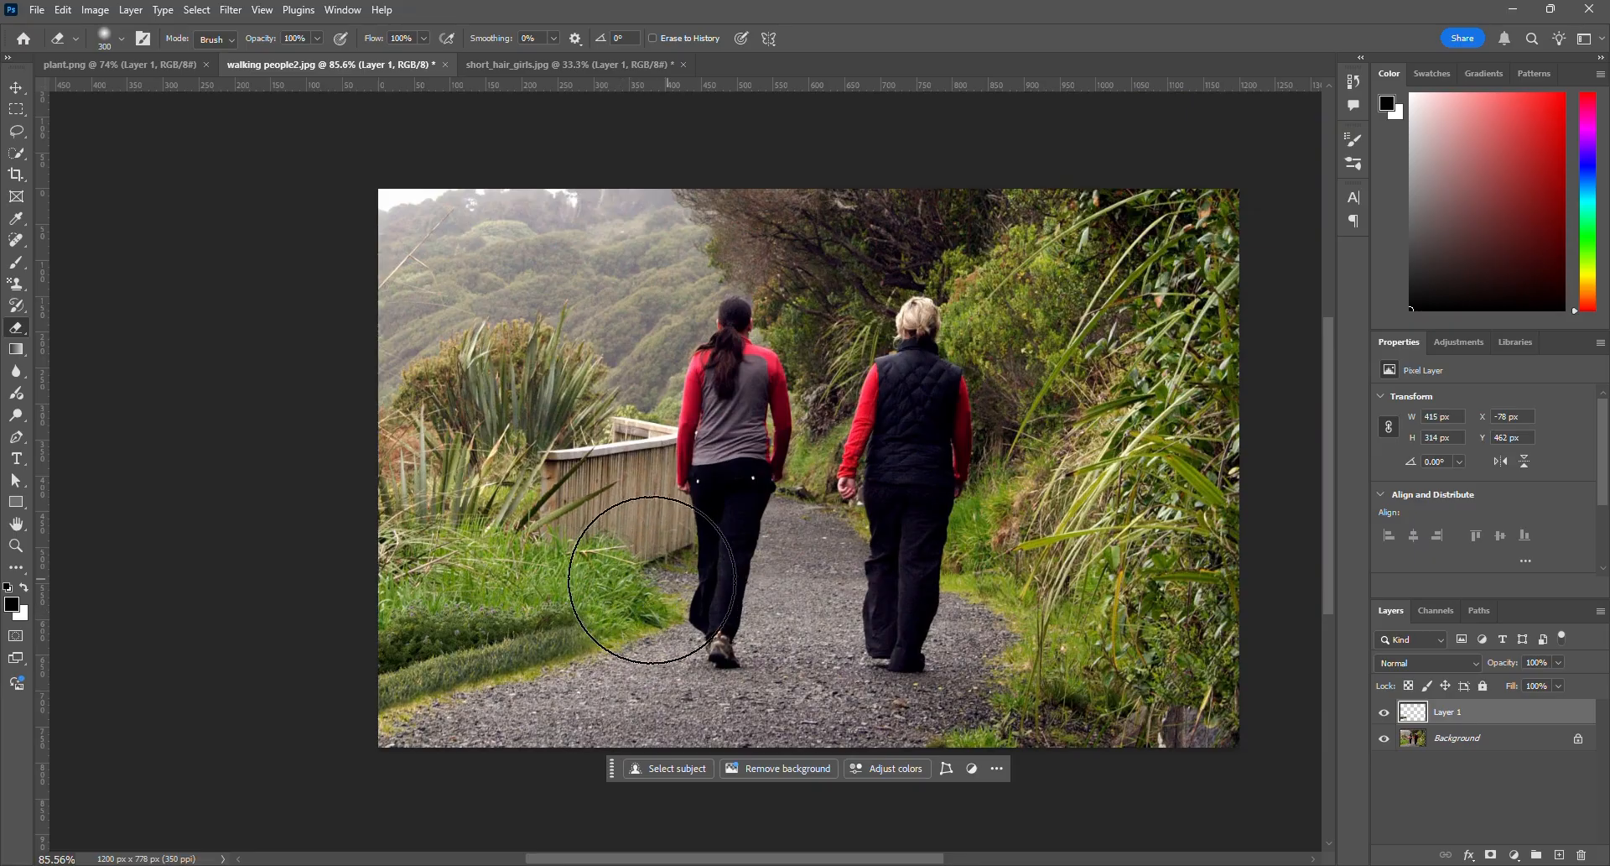
{"action": "mouse_move", "coordinate": [653, 579]}
{"action": "left_mouse_down"}
{"action": "mouse_move", "coordinate": [629, 564]}
{"action": "mouse_move", "coordinate": [665, 593]}
{"action": "left_mouse_up"}
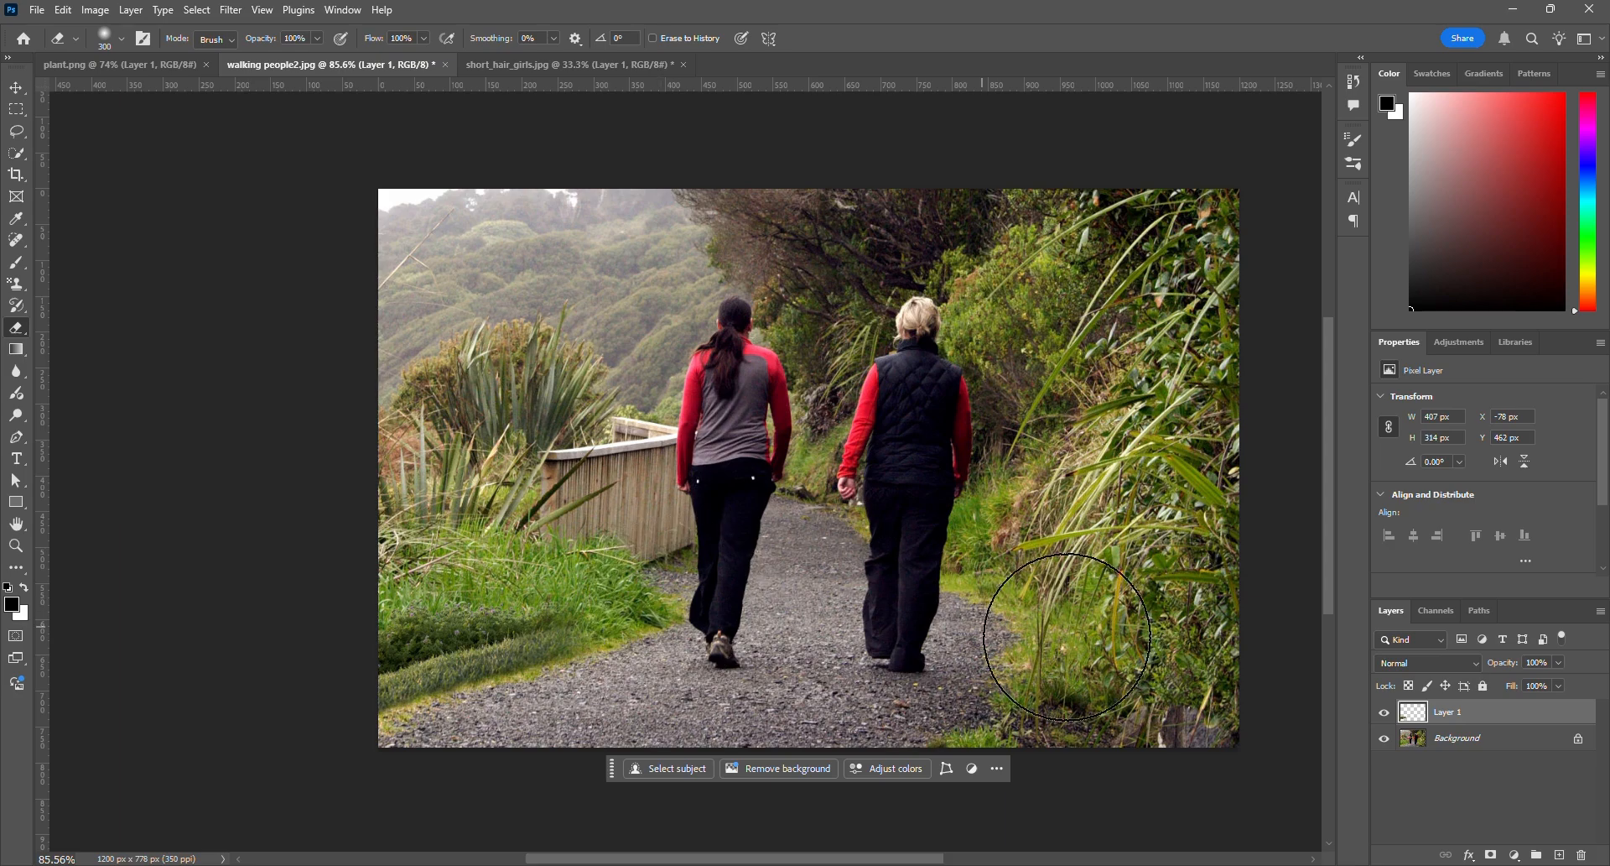
{"action": "scroll", "coordinate": [647, 738], "scroll_direction": "up", "scroll_amount": 2}
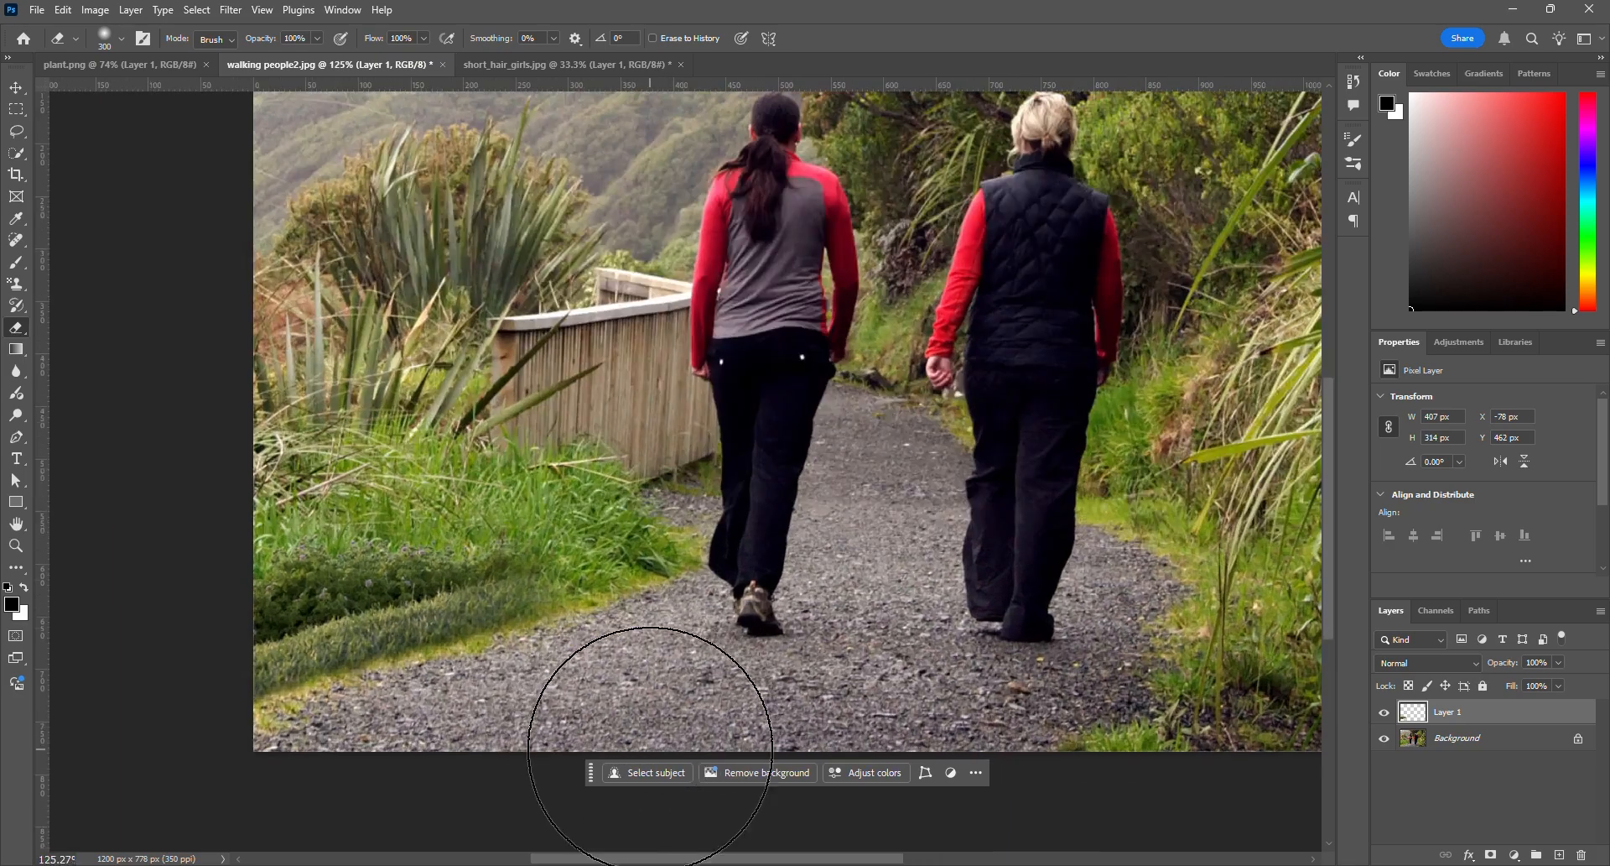
{"action": "scroll", "coordinate": [650, 745], "scroll_direction": "down", "scroll_amount": 3}
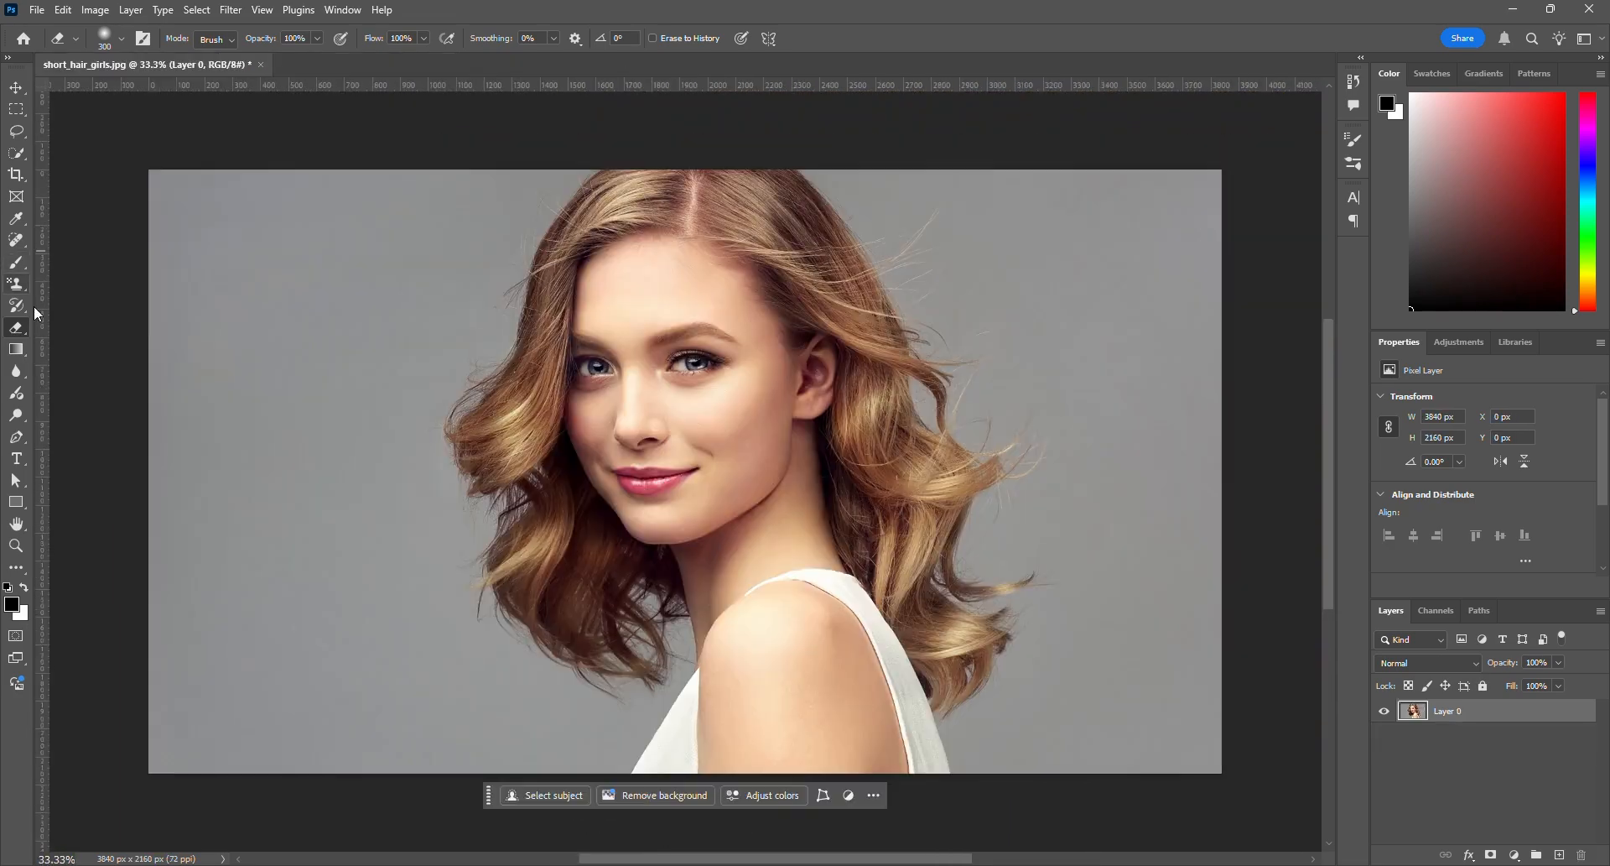
Erase one spot of the gray background right of the hair with the Background Eraser, using 200 px size, single sampling and 16% tolerance
{"action": "right_click", "coordinate": [16, 332]}
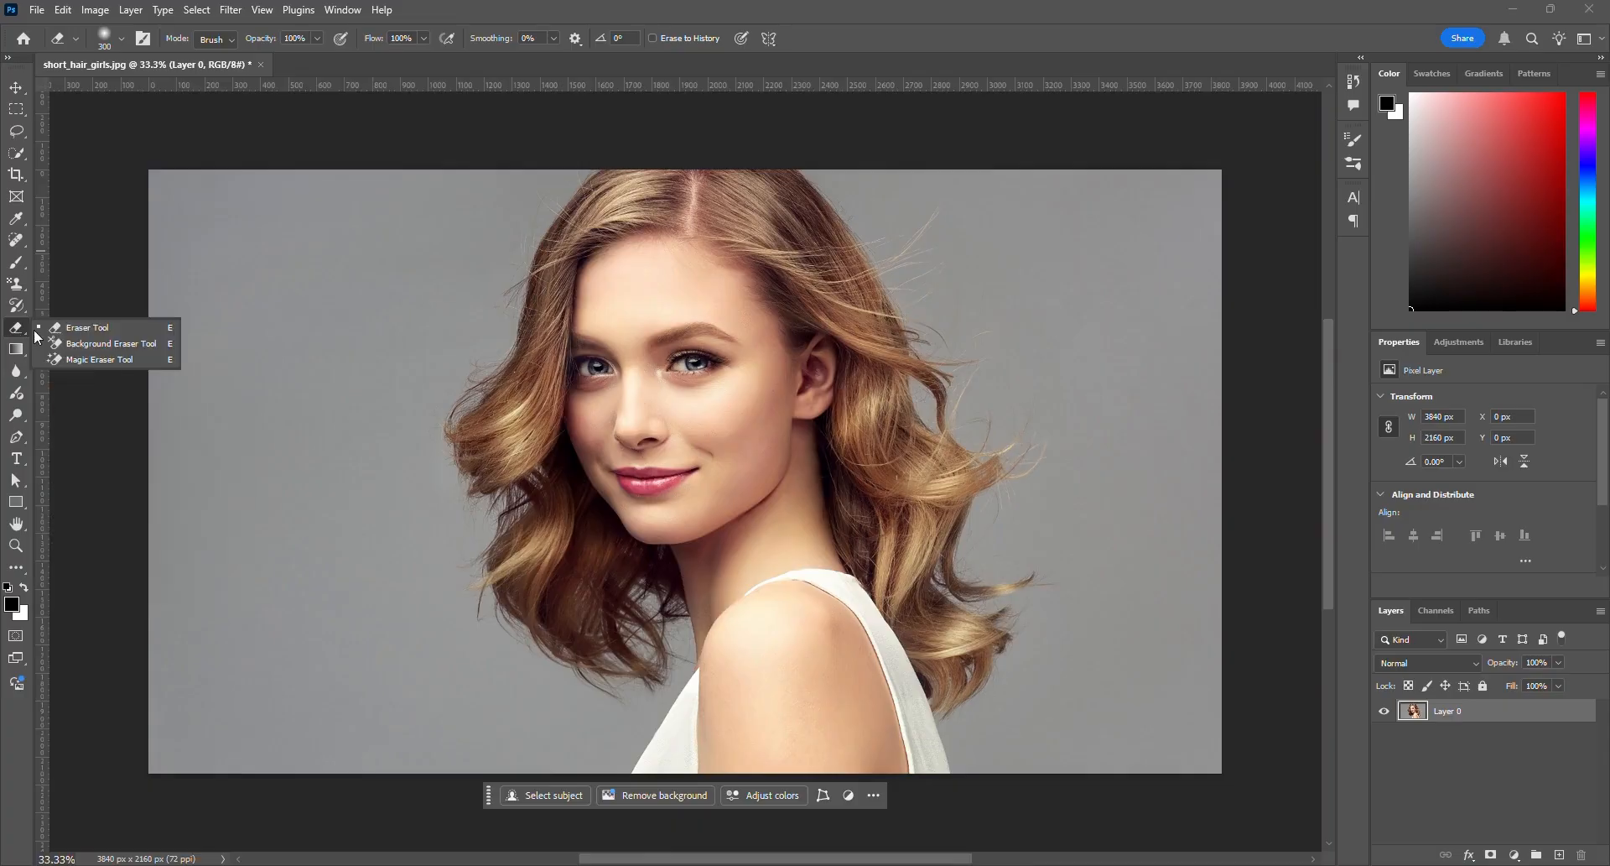
{"action": "left_click", "coordinate": [144, 345]}
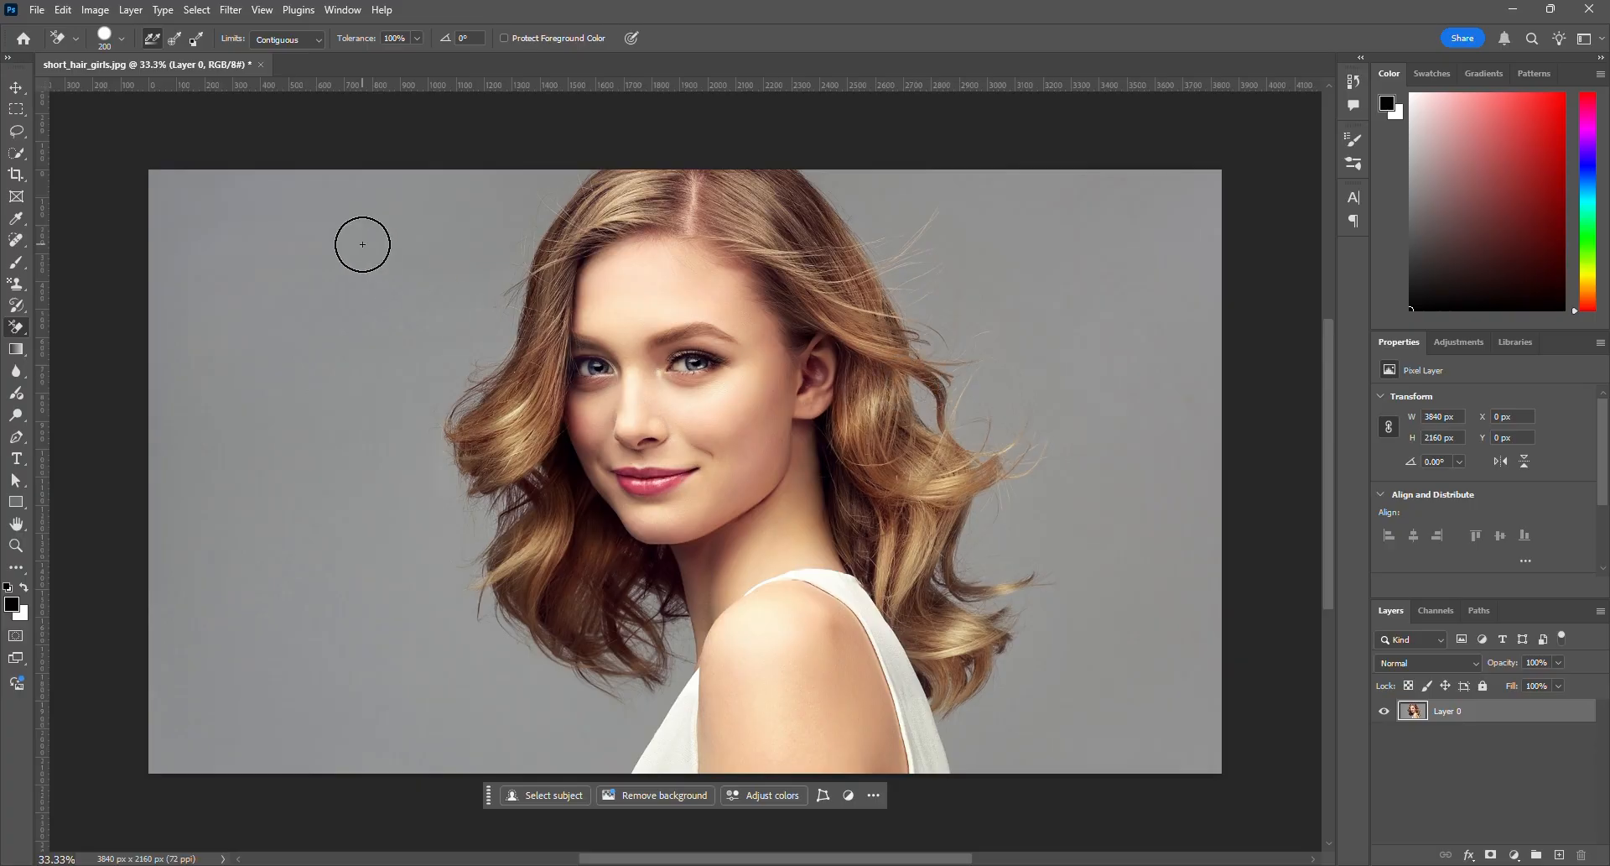
{"action": "left_click", "coordinate": [123, 42]}
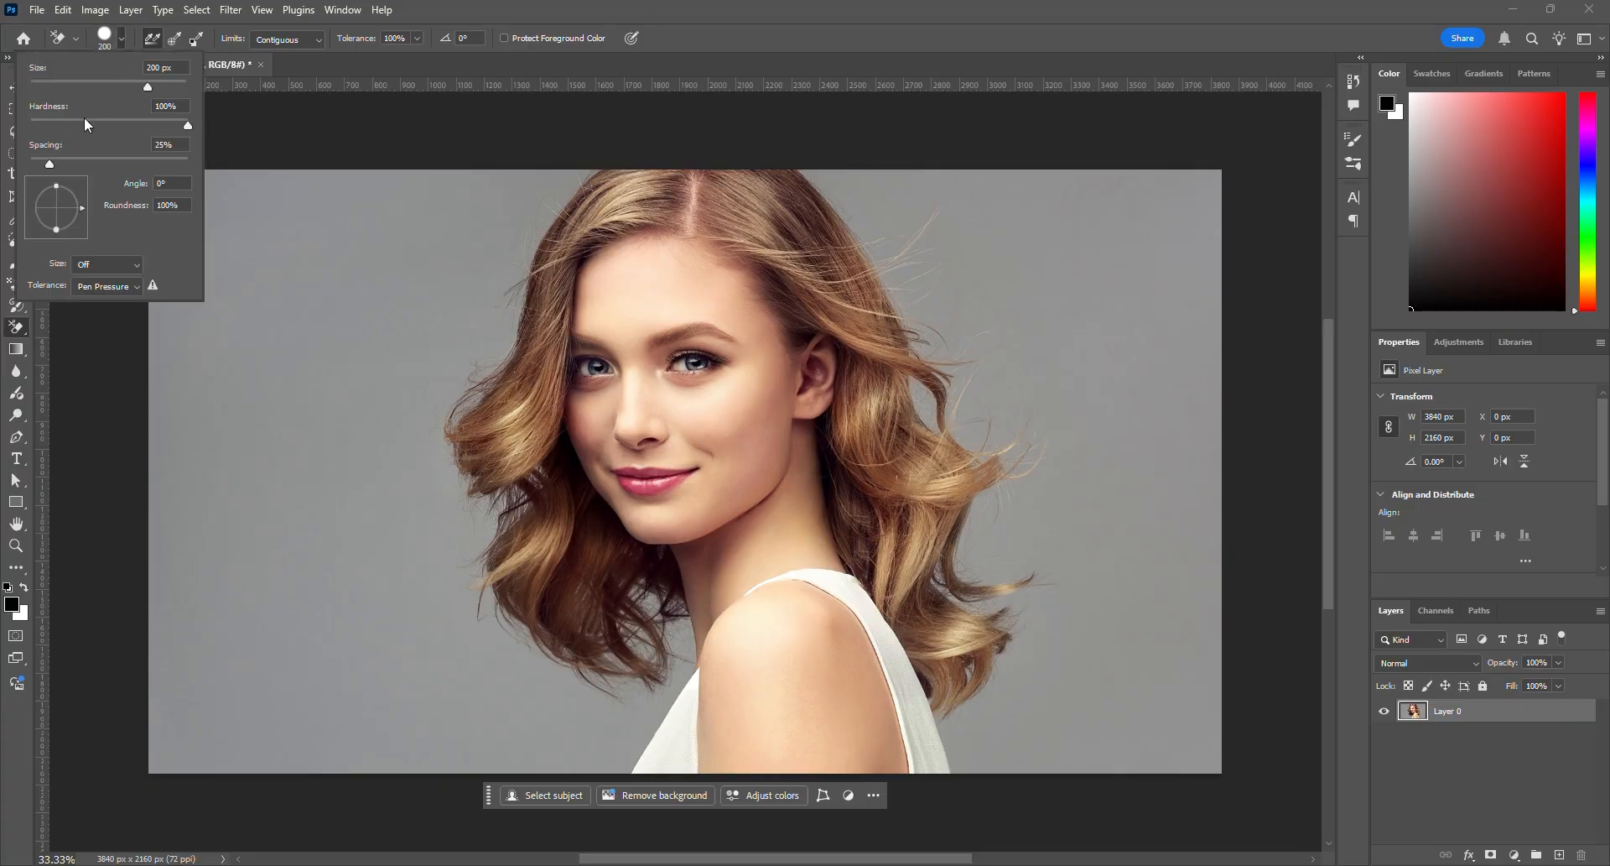
{"action": "left_click", "coordinate": [315, 65]}
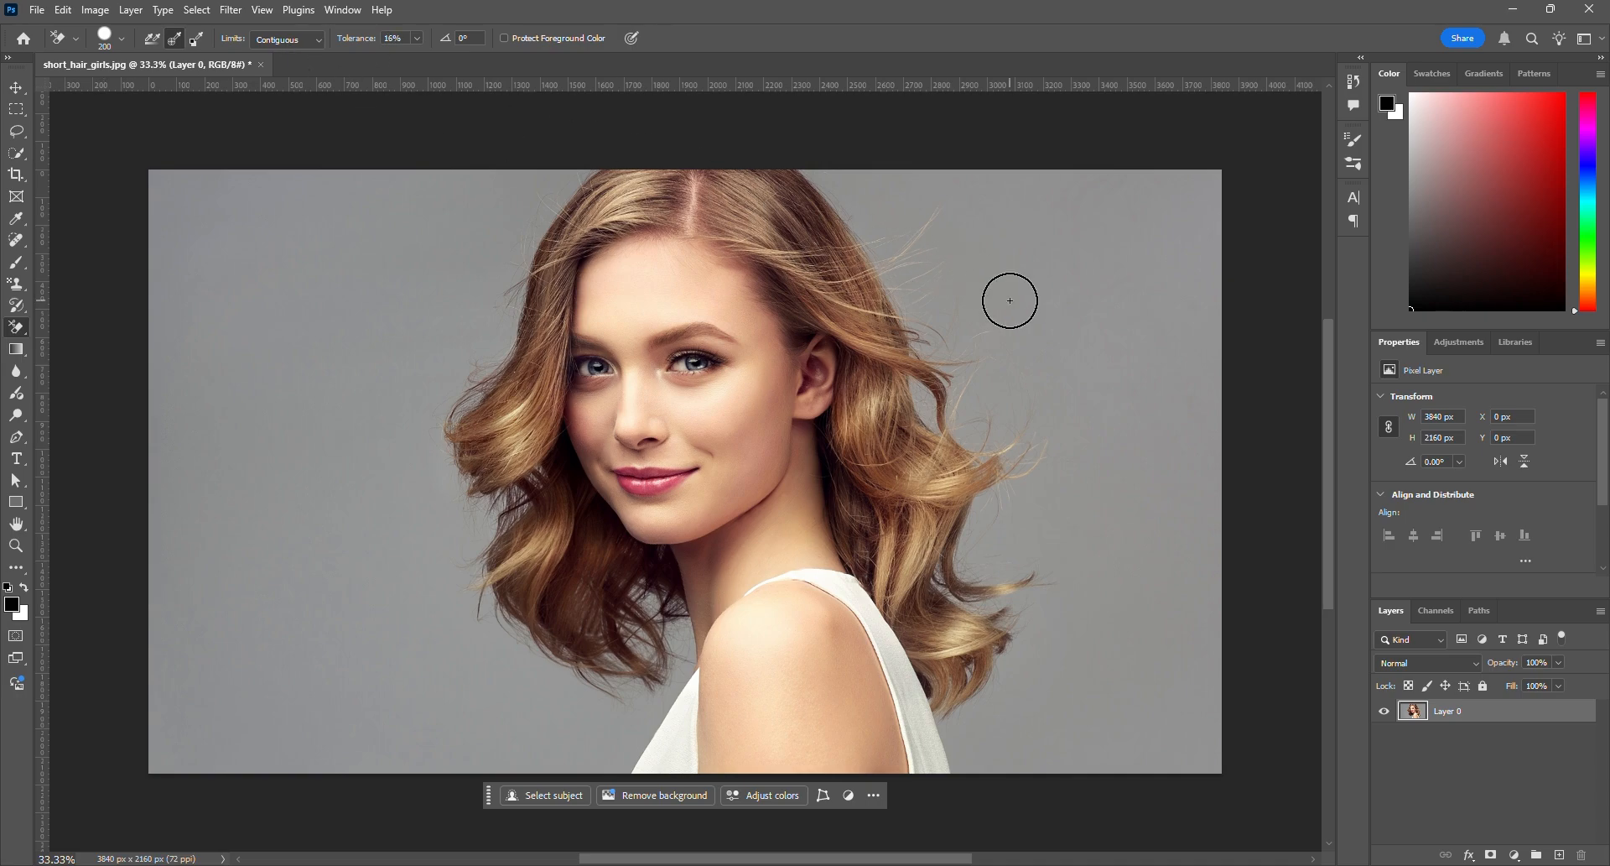
{"action": "left_click", "coordinate": [1011, 300]}
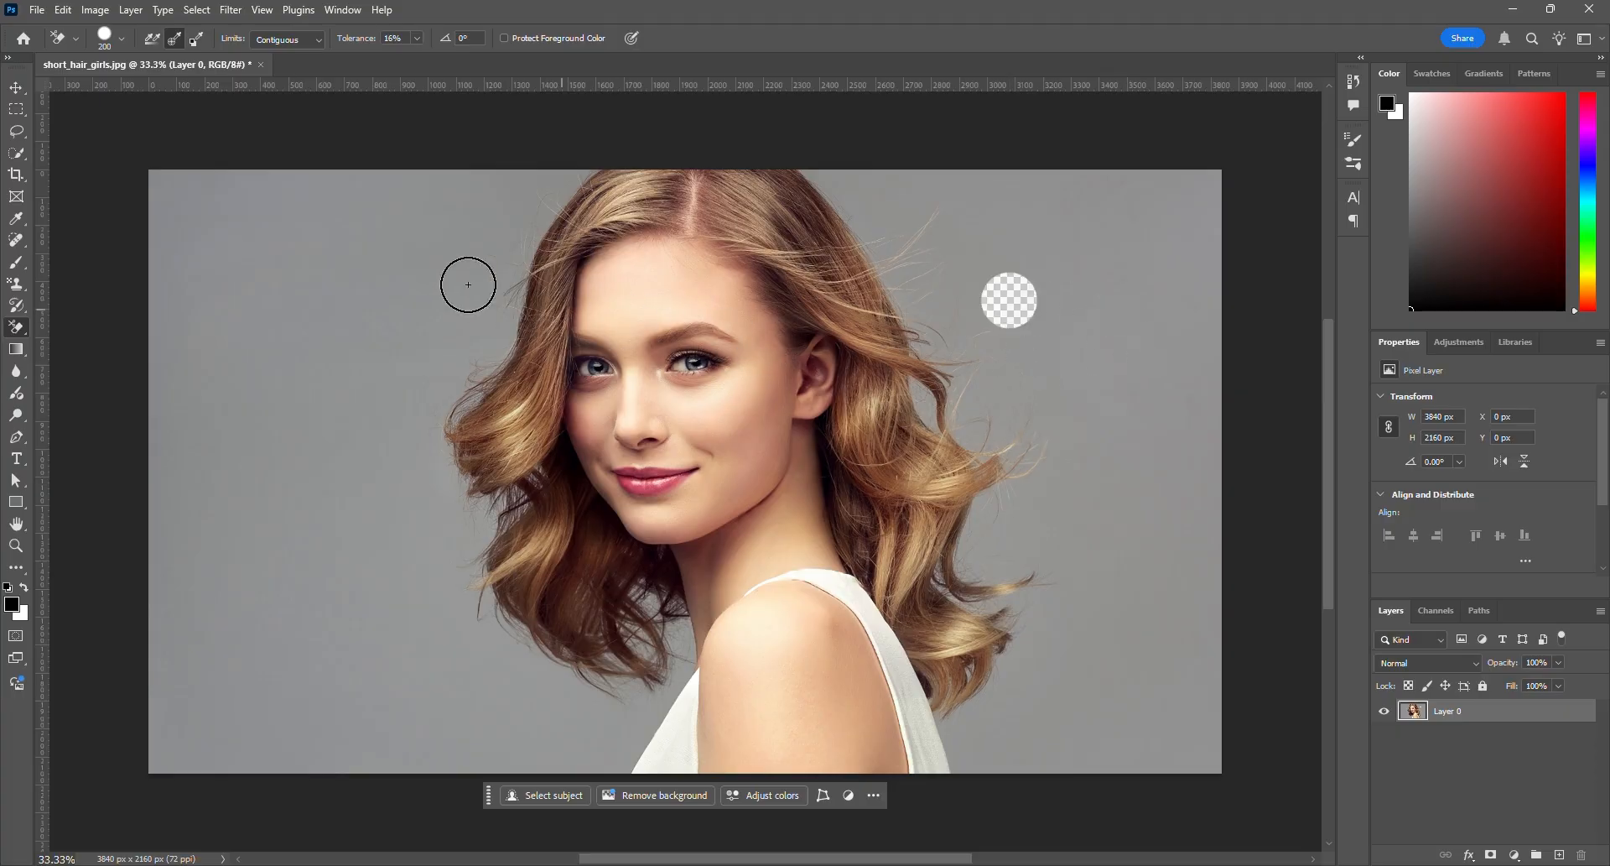
Set the Background Eraser's limits to Discontiguous and erase the gray background along the hair on the portrait's right side
{"action": "left_click", "coordinate": [317, 38]}
{"action": "mouse_move", "coordinate": [985, 514]}
{"action": "left_mouse_down"}
{"action": "mouse_move", "coordinate": [986, 563]}
{"action": "mouse_move", "coordinate": [1010, 580]}
{"action": "mouse_move", "coordinate": [978, 589]}
{"action": "mouse_move", "coordinate": [958, 571]}
{"action": "mouse_move", "coordinate": [963, 545]}
{"action": "mouse_move", "coordinate": [1021, 479]}
{"action": "mouse_move", "coordinate": [1022, 444]}
{"action": "mouse_move", "coordinate": [955, 429]}
{"action": "mouse_move", "coordinate": [922, 397]}
{"action": "left_mouse_up"}
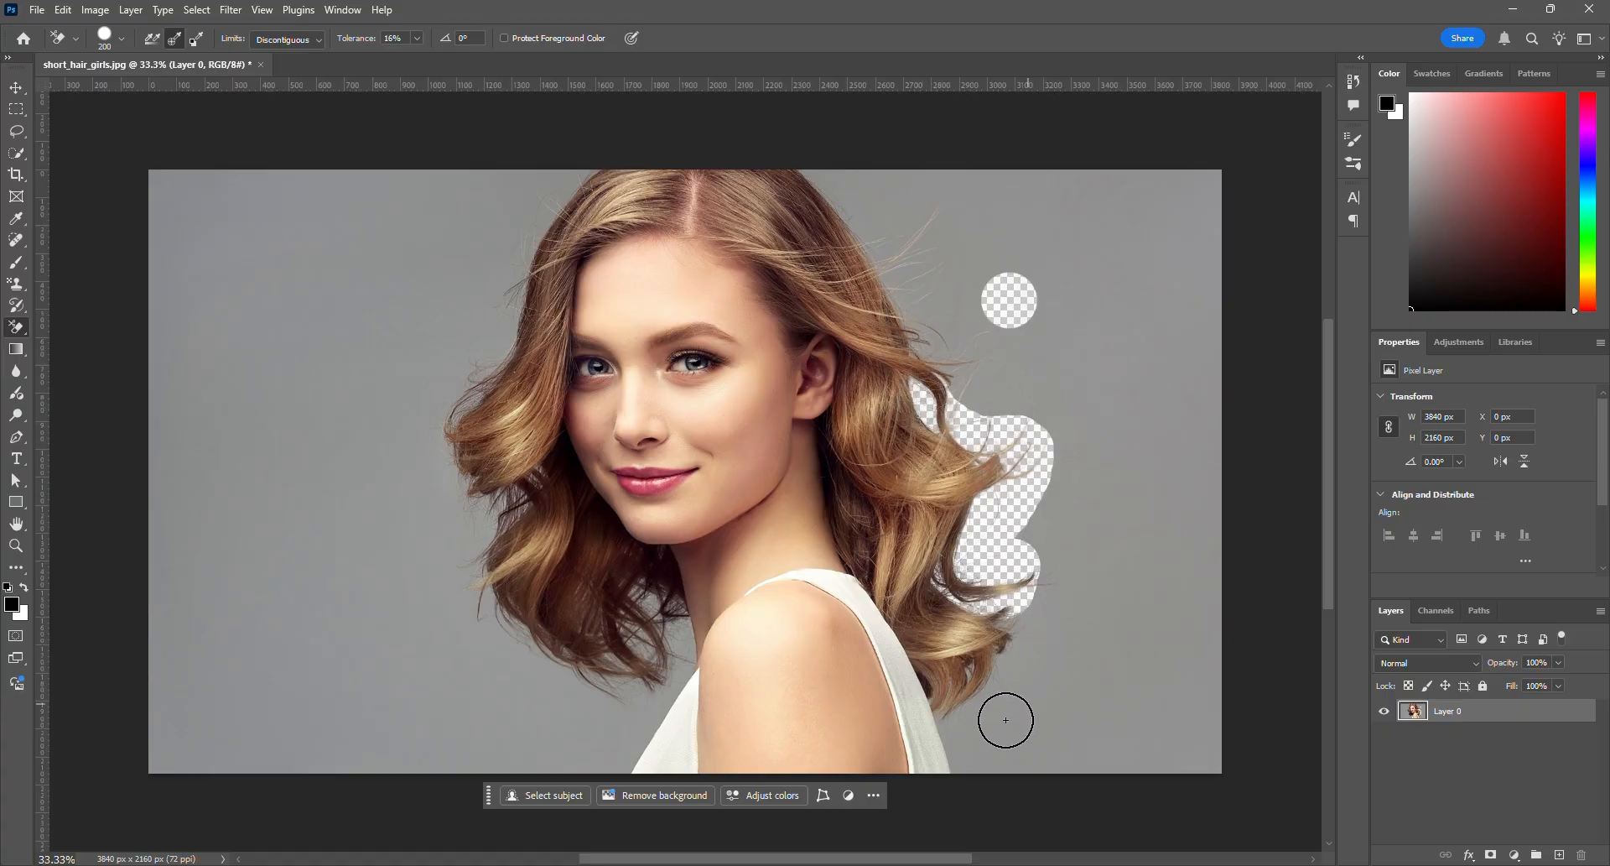
{"action": "mouse_move", "coordinate": [953, 722]}
{"action": "left_mouse_down"}
{"action": "mouse_move", "coordinate": [953, 748]}
{"action": "mouse_move", "coordinate": [989, 647]}
{"action": "mouse_move", "coordinate": [1037, 587]}
{"action": "mouse_move", "coordinate": [1043, 511]}
{"action": "left_mouse_up"}
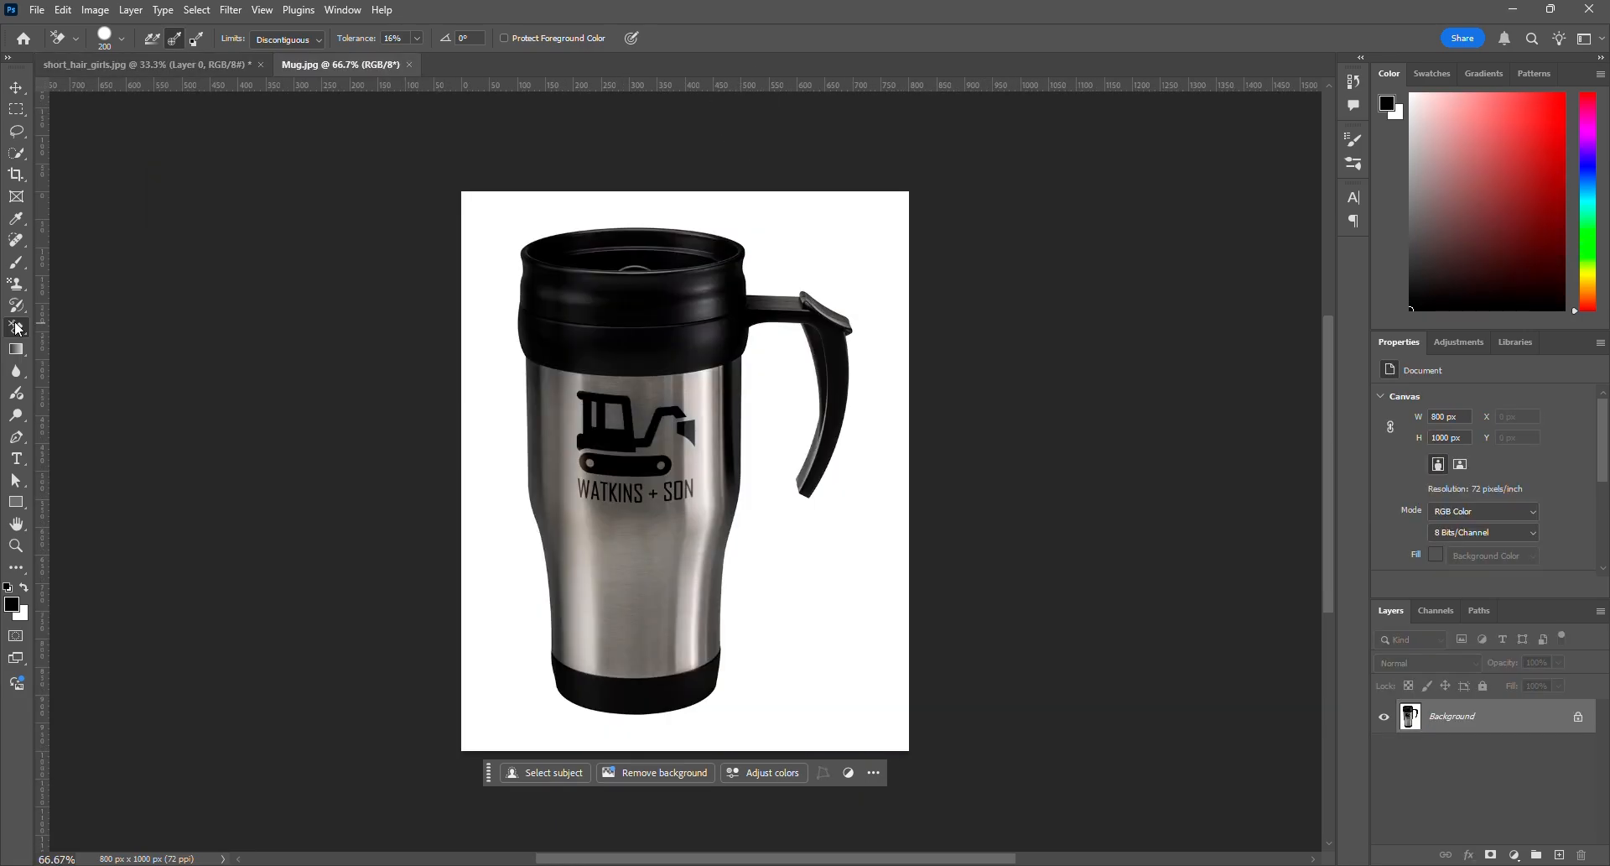
Switch to the Magic Eraser tool and unlock the Background layer of Mug.jpg
{"action": "right_click", "coordinate": [16, 327]}
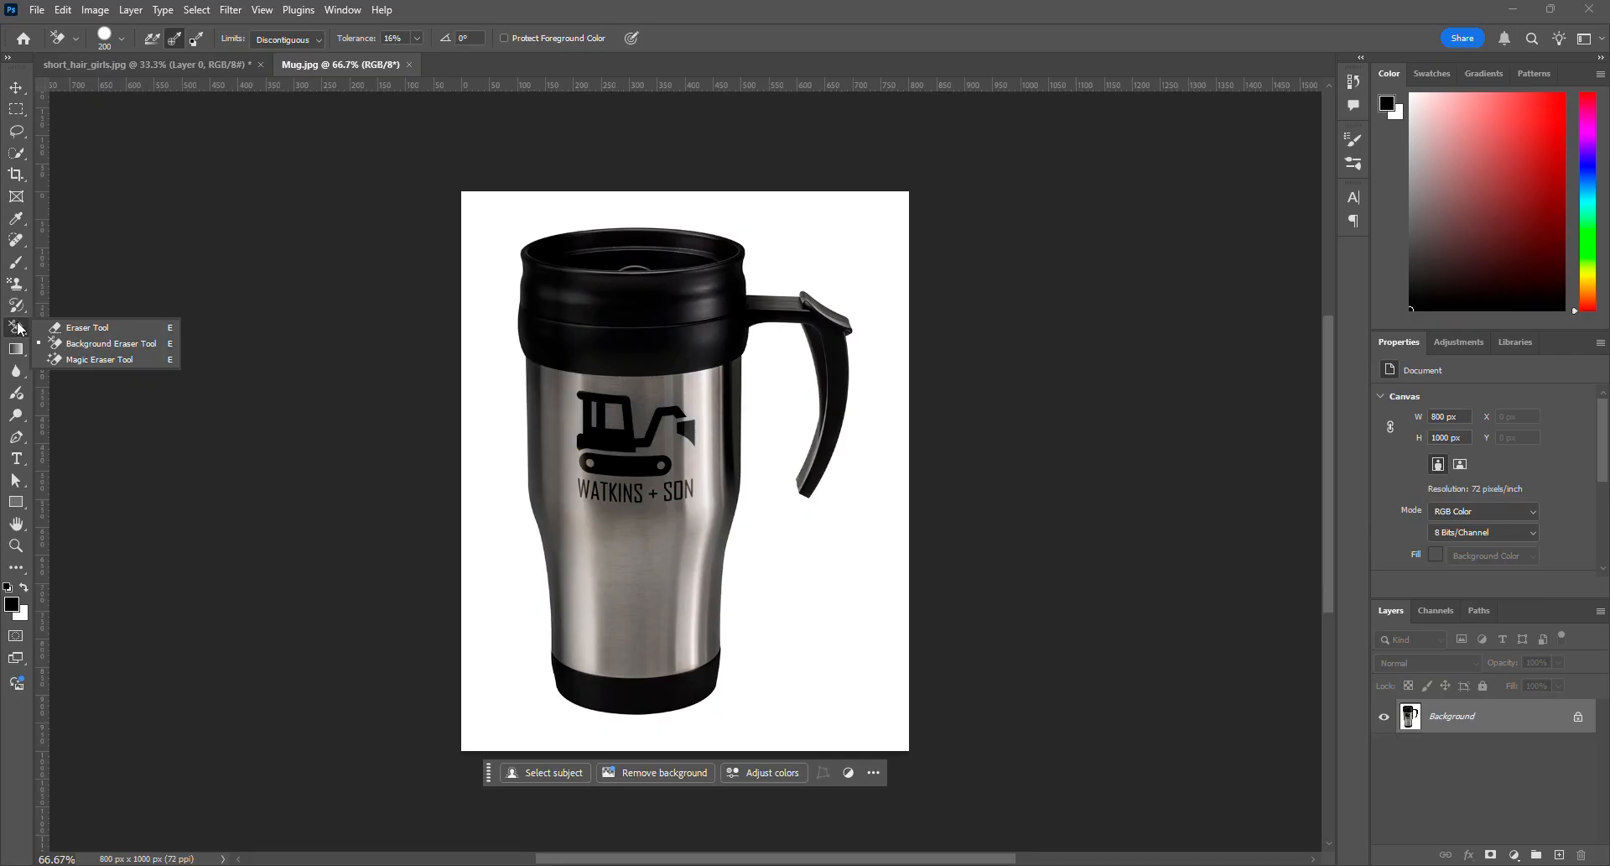
{"action": "left_click", "coordinate": [104, 359]}
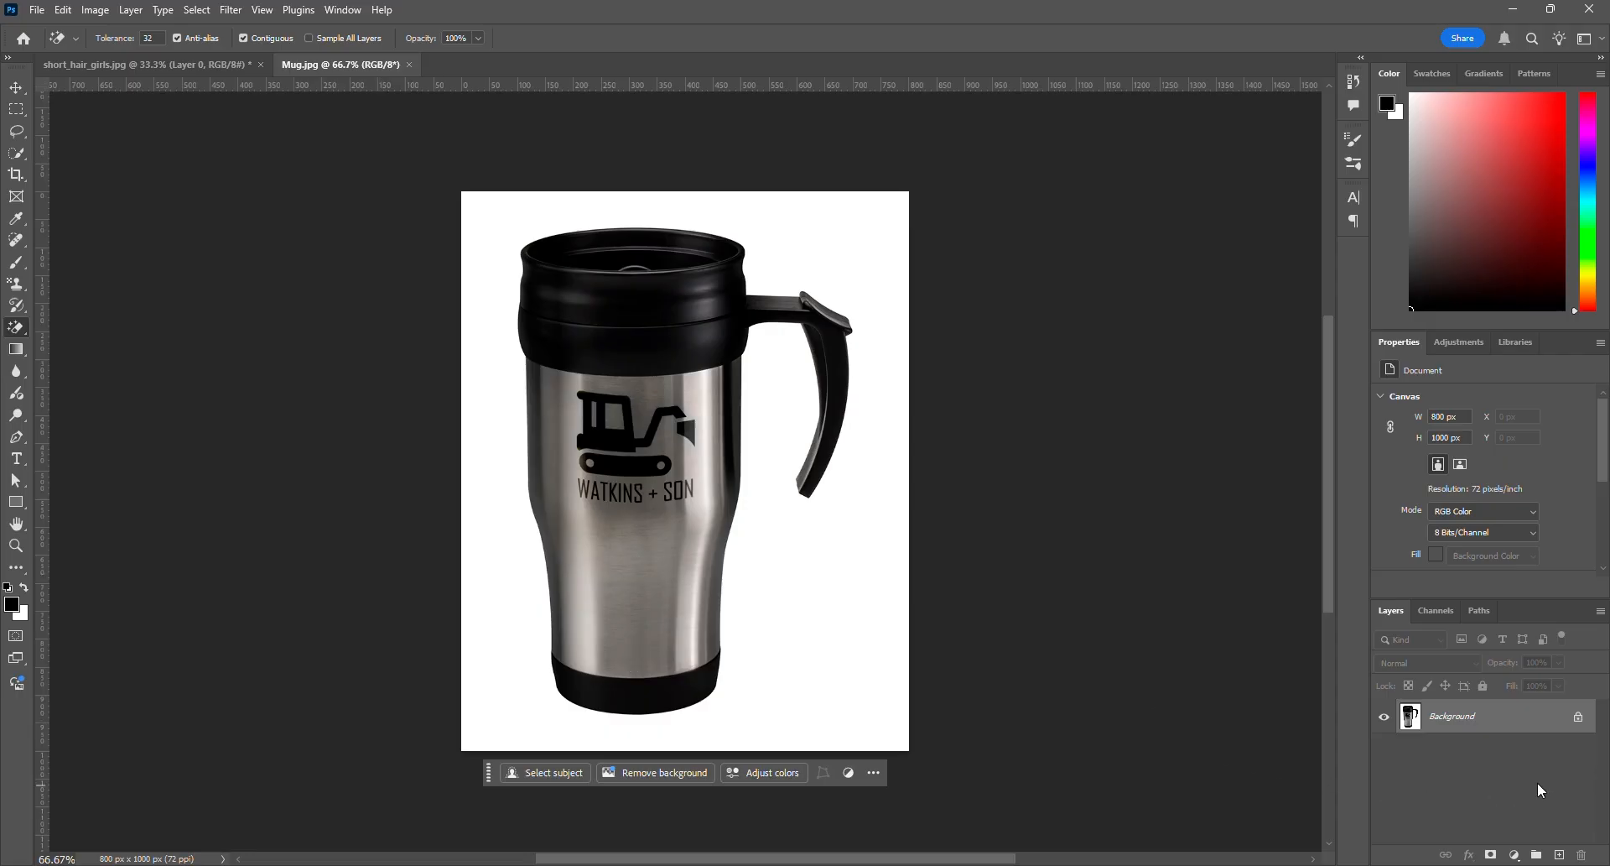
{"action": "left_click", "coordinate": [1579, 719]}
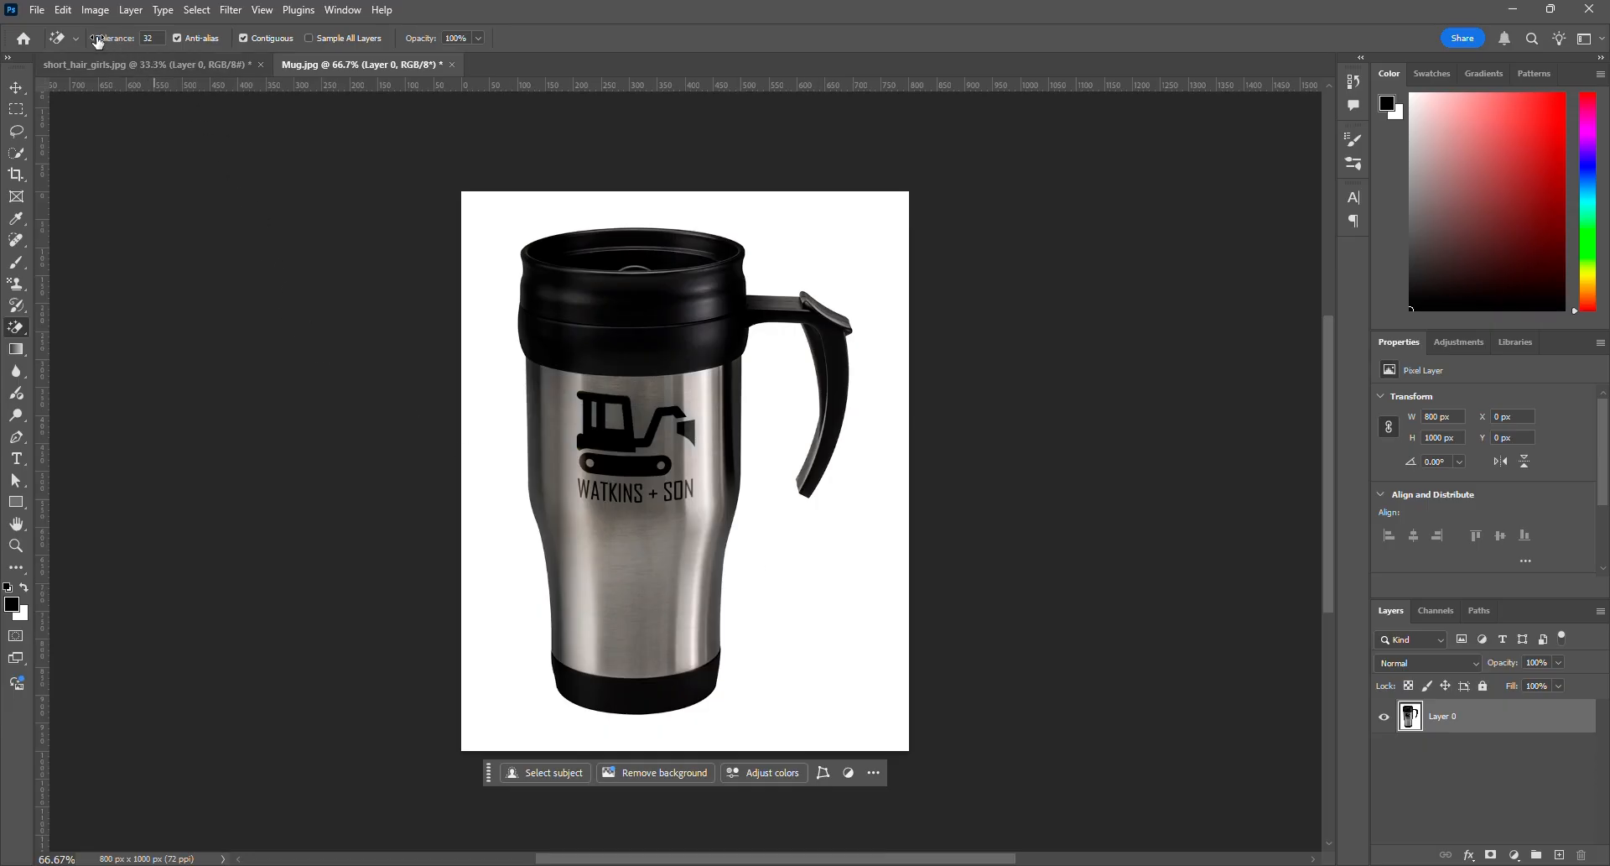
Try the Magic Eraser on the mug's white background with tolerance 255, and undo the erasure
{"action": "mouse_move", "coordinate": [98, 42]}
{"action": "left_mouse_down"}
{"action": "mouse_move", "coordinate": [488, 69]}
{"action": "mouse_move", "coordinate": [536, 90]}
{"action": "left_mouse_up"}
{"action": "left_click", "coordinate": [844, 590]}
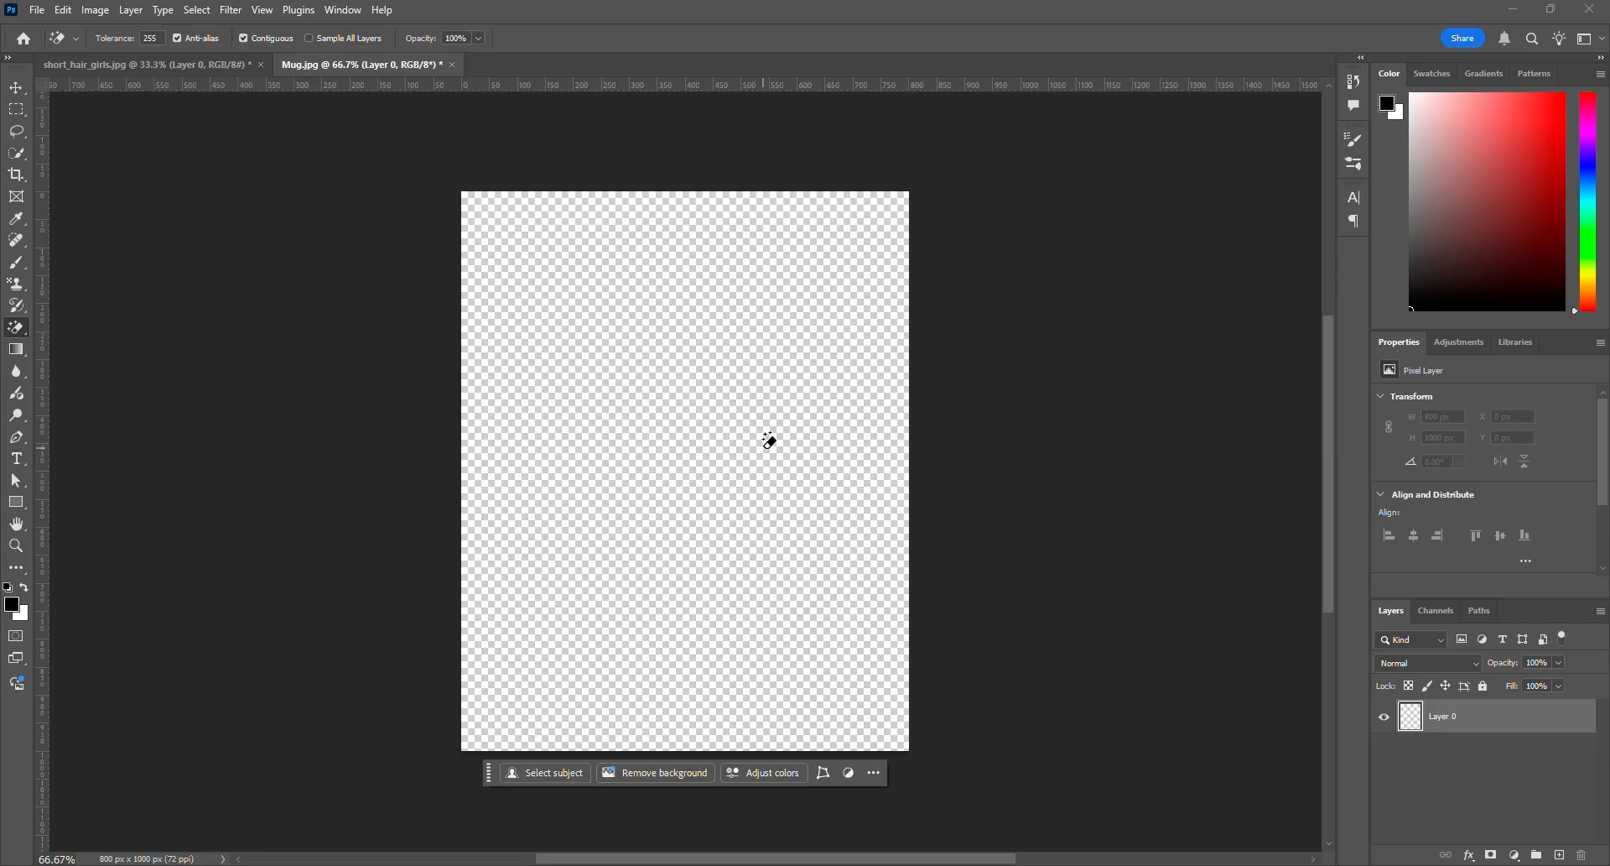
{"action": "key", "text": "ctrl+z"}
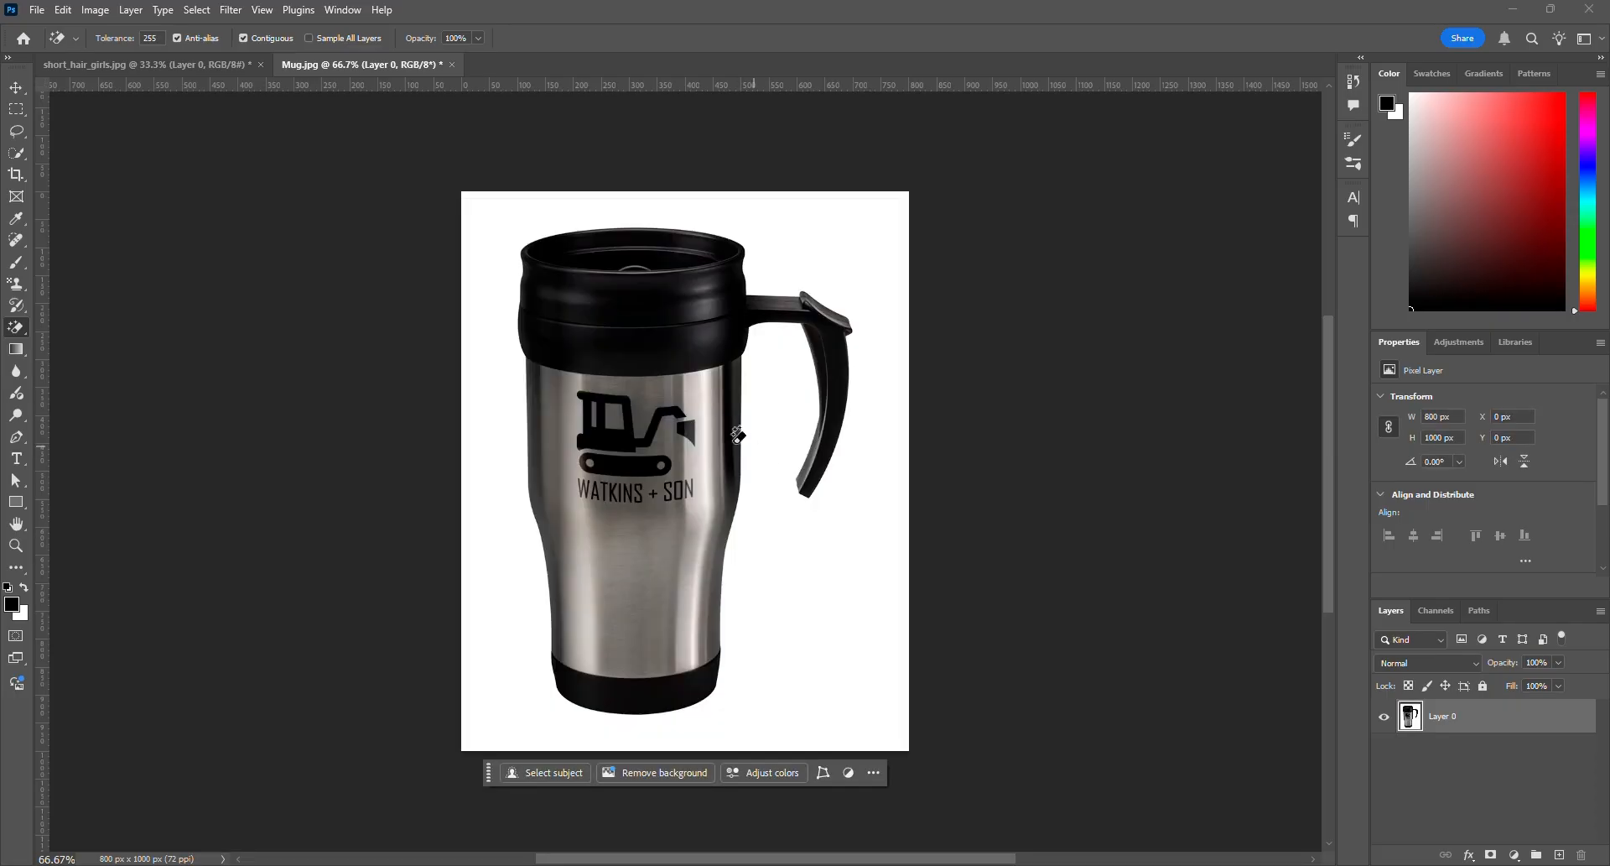
Try the Magic Eraser on the mug's white background with tolerance 177, and undo the erasure
{"action": "left_click_drag", "start_coordinate": [117, 40], "coordinate": [54, 53]}
{"action": "left_click", "coordinate": [844, 575]}
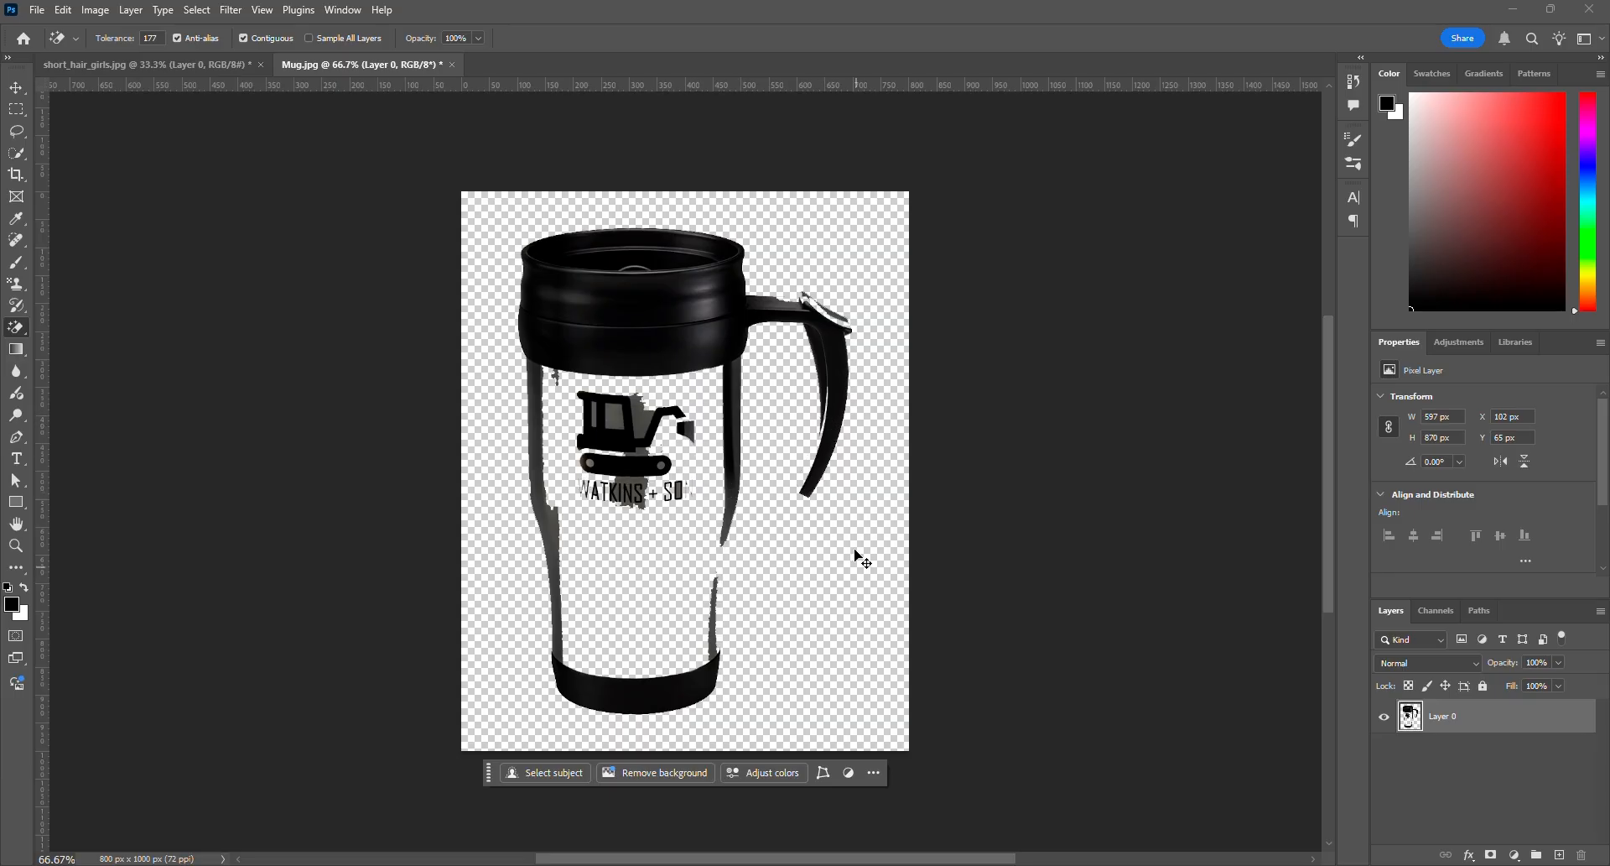
{"action": "key", "text": "ctrl+z"}
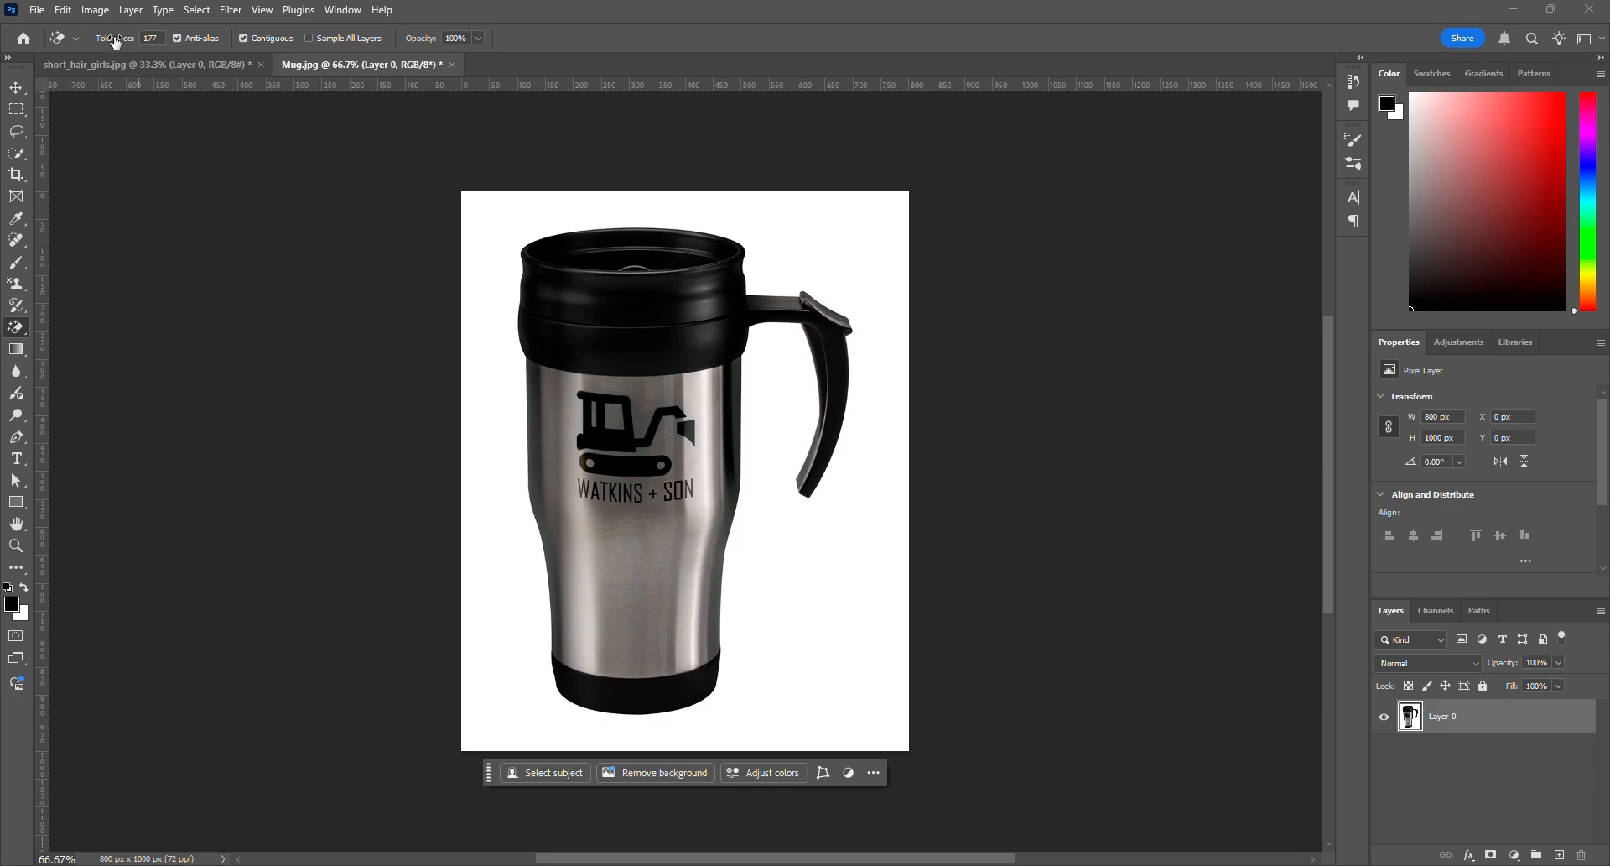
Lower the Magic Eraser's tolerance to 44 and erase the white background around the mug
{"action": "left_click_drag", "start_coordinate": [115, 41], "coordinate": [1, 42]}
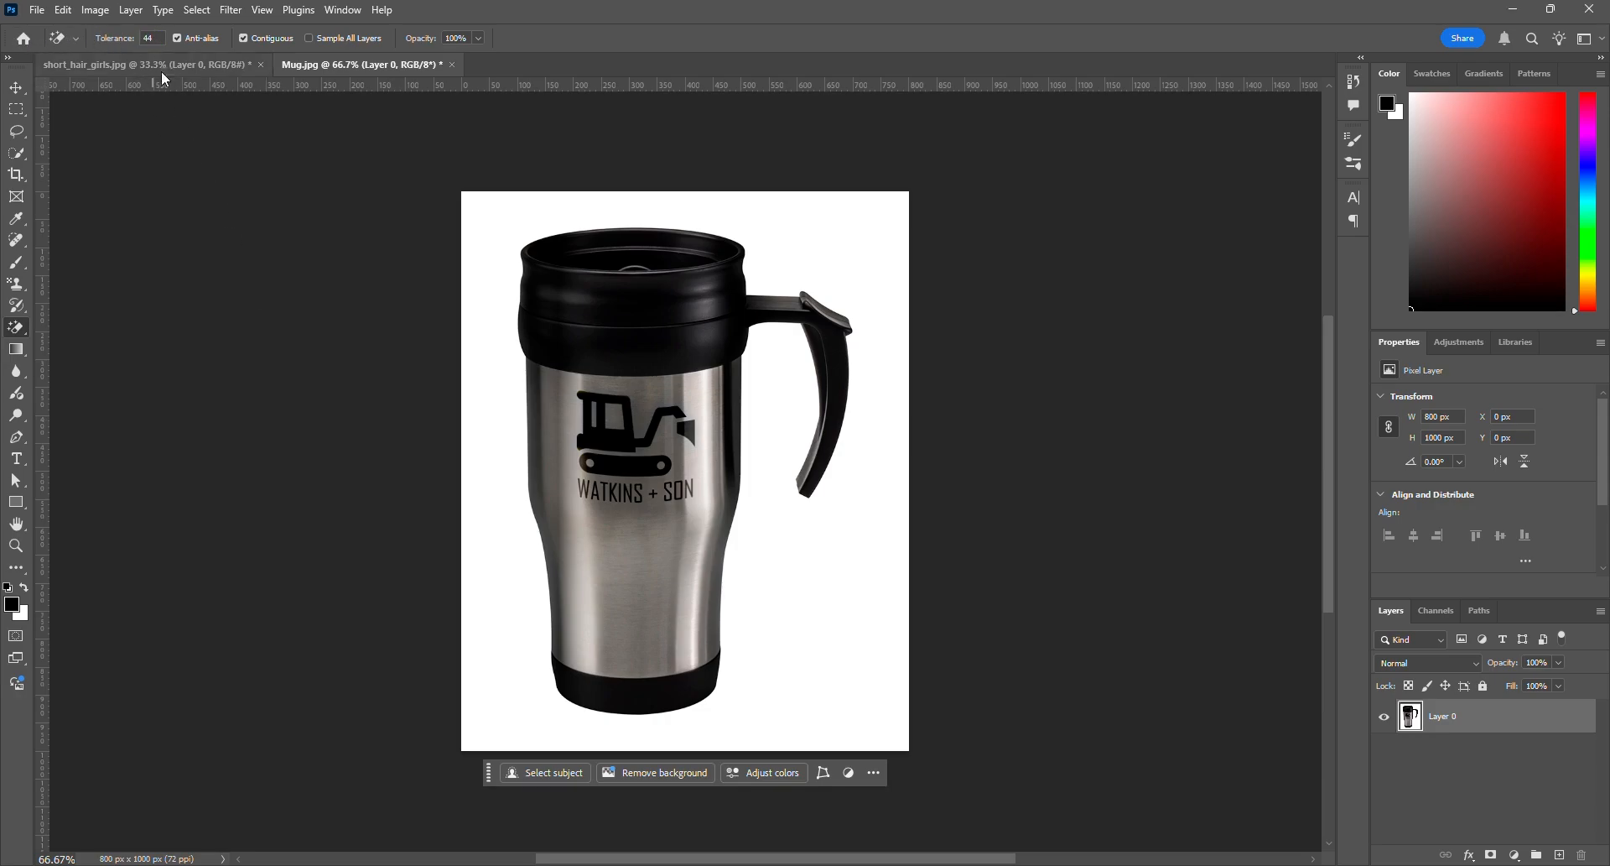
{"action": "left_click", "coordinate": [772, 543]}
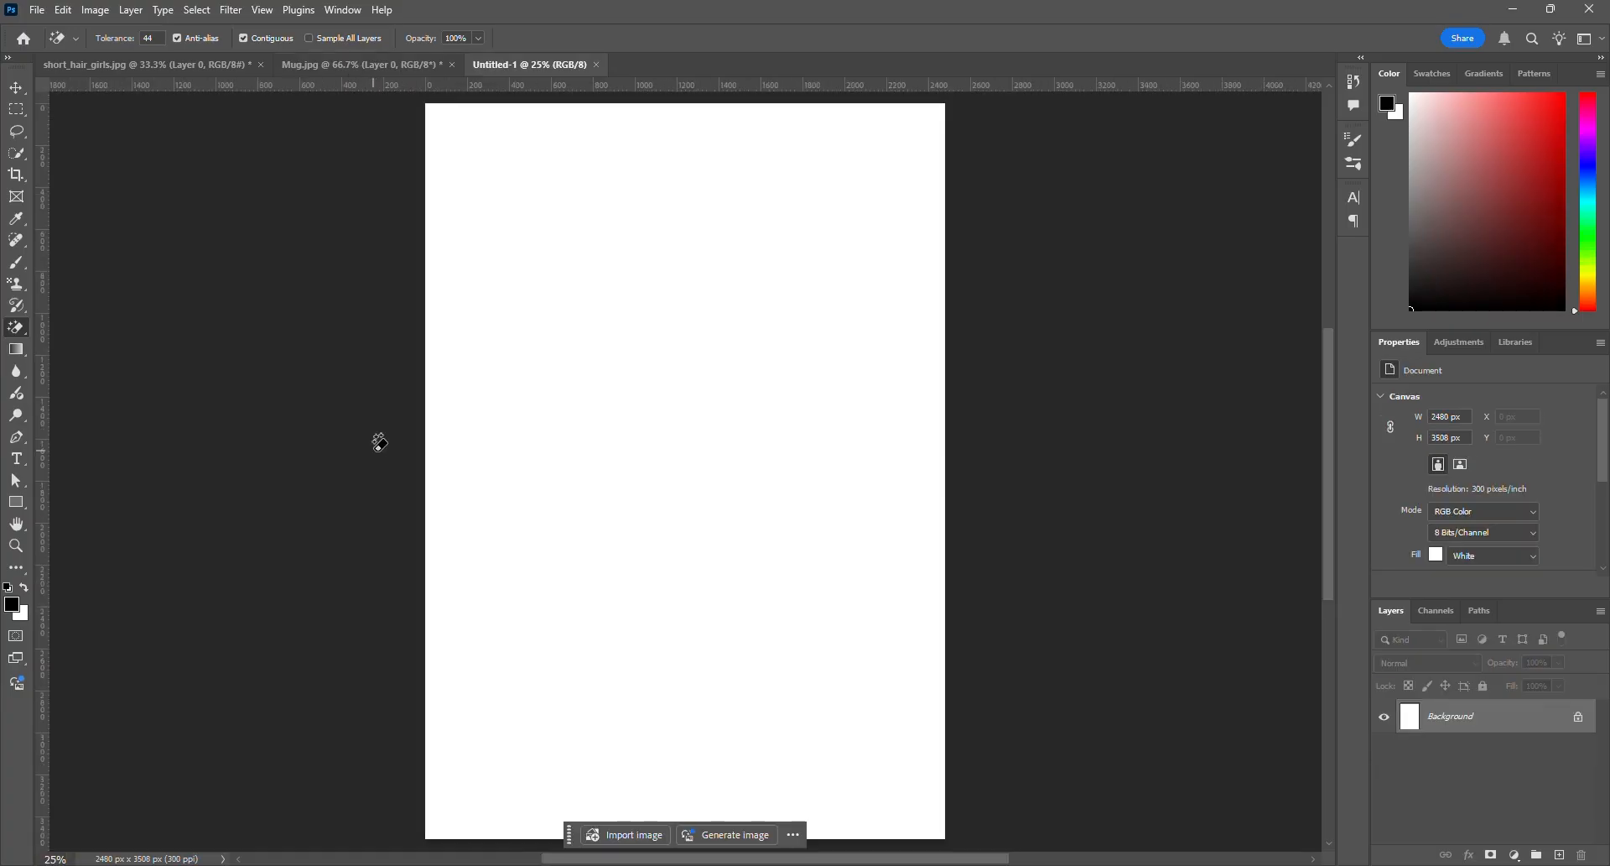
Activate the Gradient tool in the blank document and set the foreground color to light red e77a7a
{"action": "left_click", "coordinate": [17, 351]}
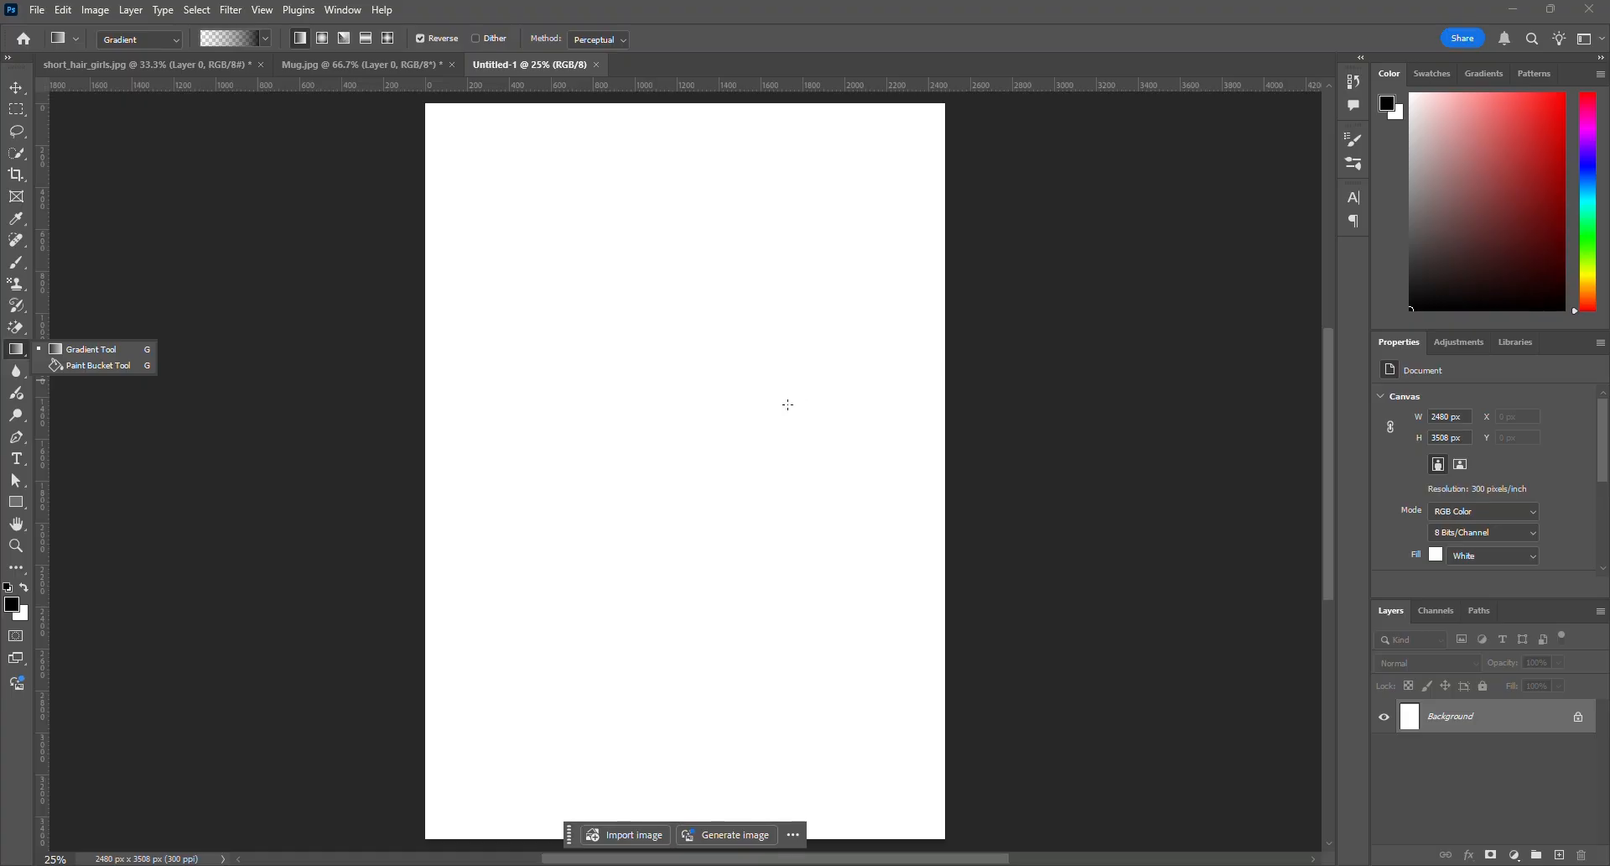
{"action": "left_click", "coordinate": [16, 608]}
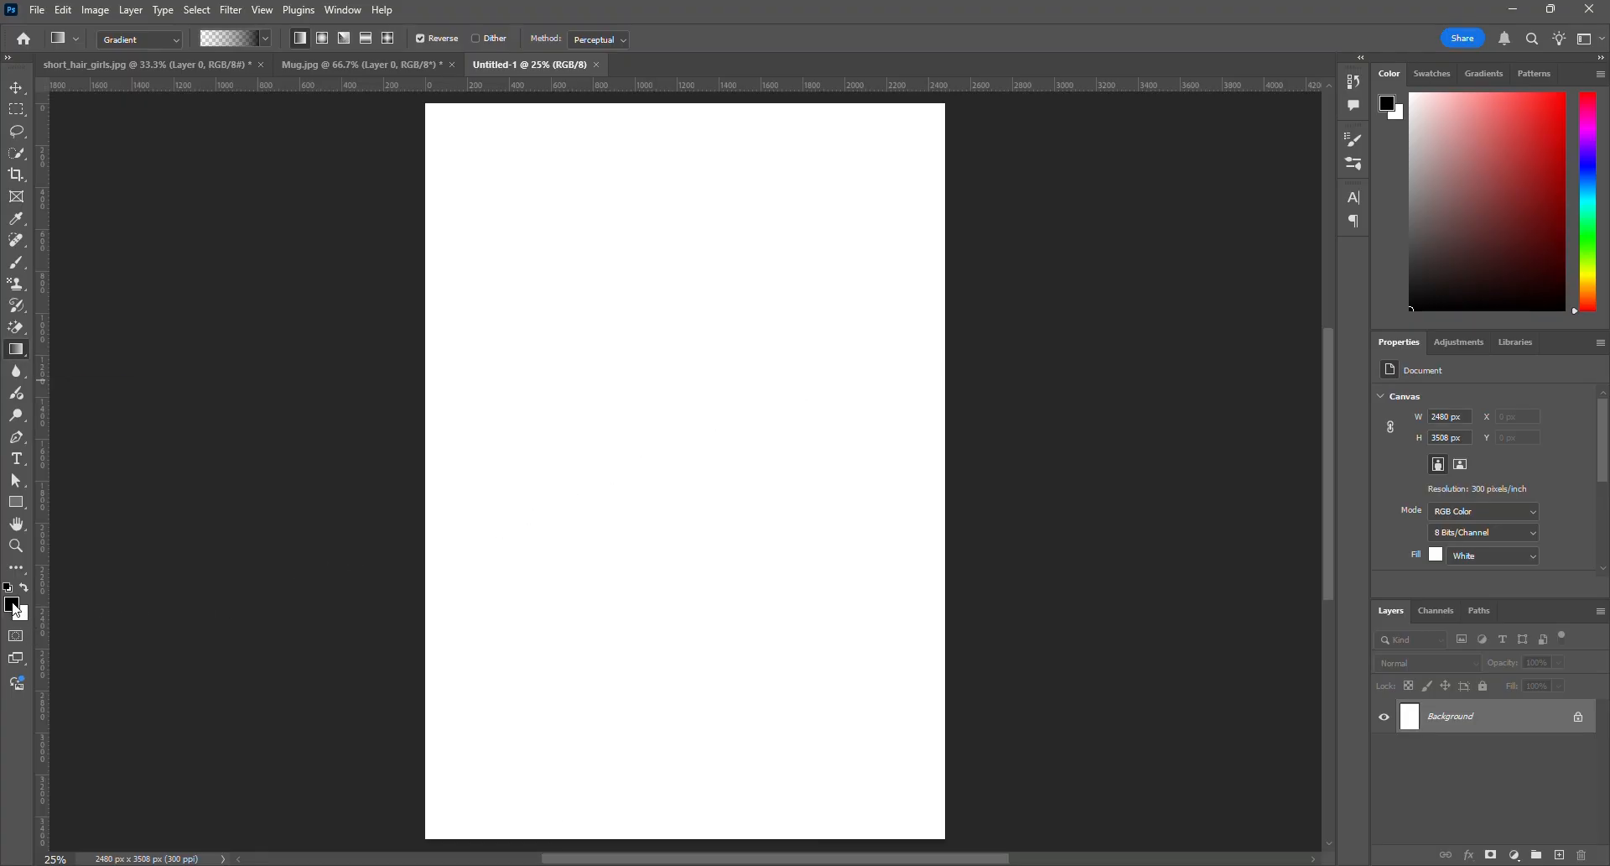
{"action": "left_click", "coordinate": [16, 608]}
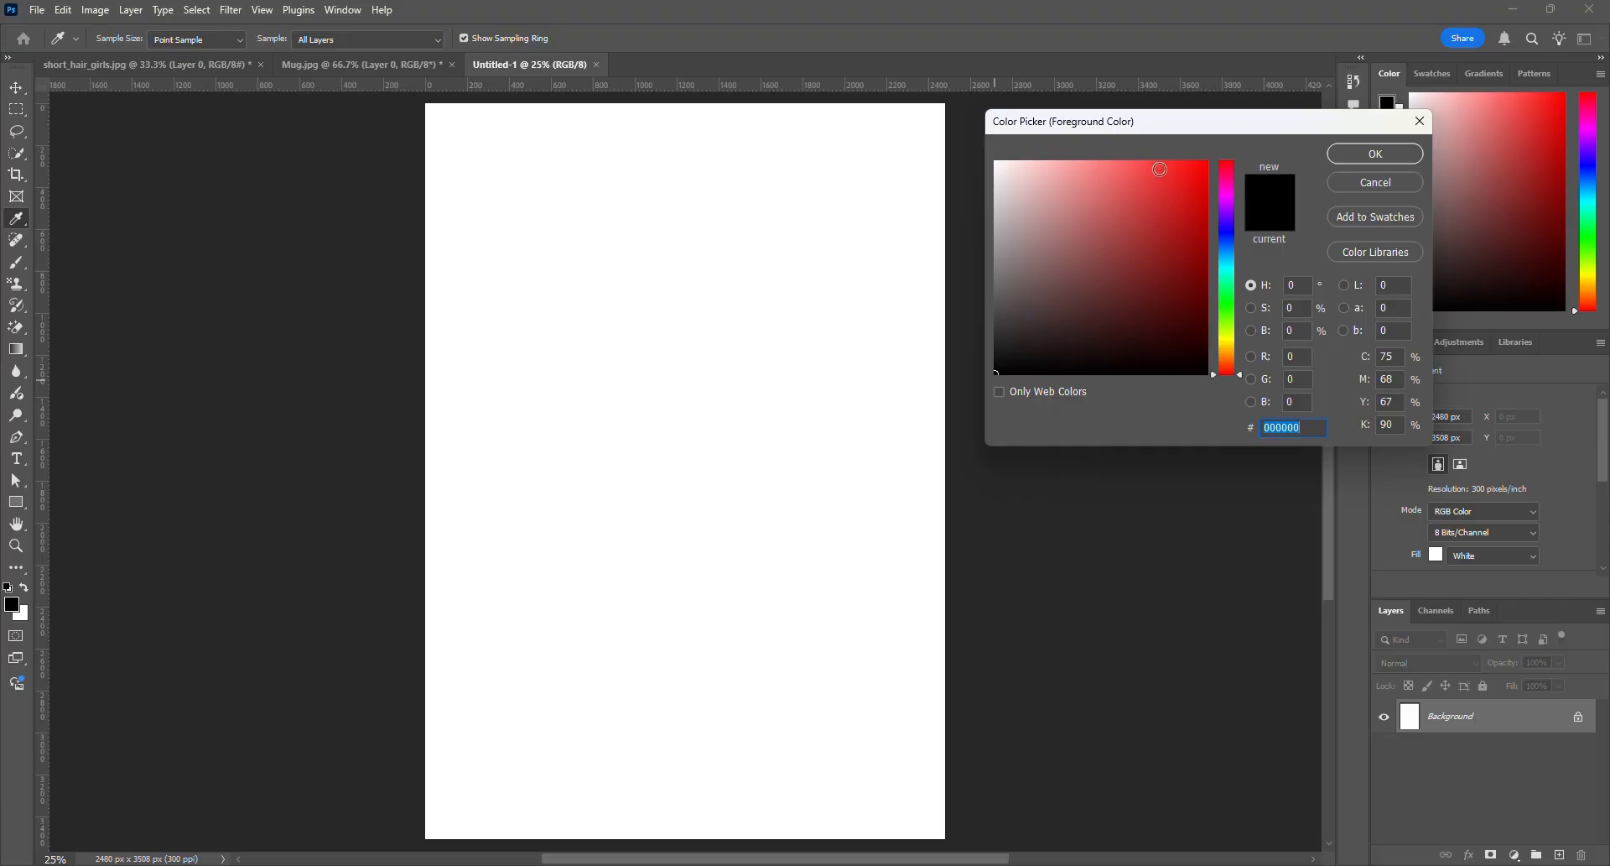
{"action": "left_click_drag", "start_coordinate": [1164, 174], "coordinate": [1096, 181]}
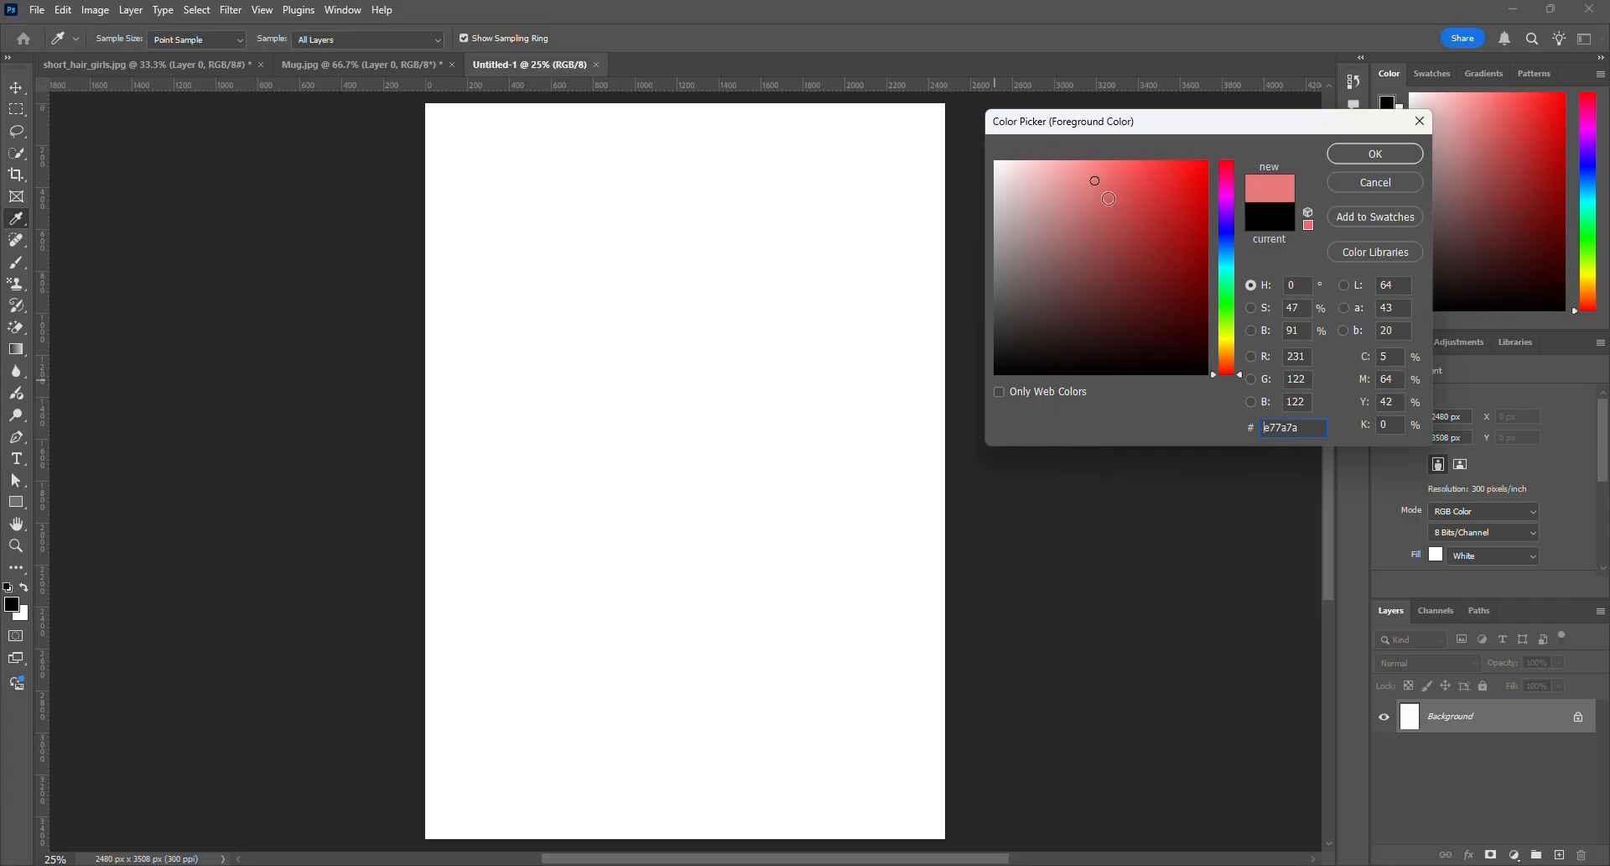
{"action": "left_click", "coordinate": [1374, 153]}
{"action": "key", "text": "g"}
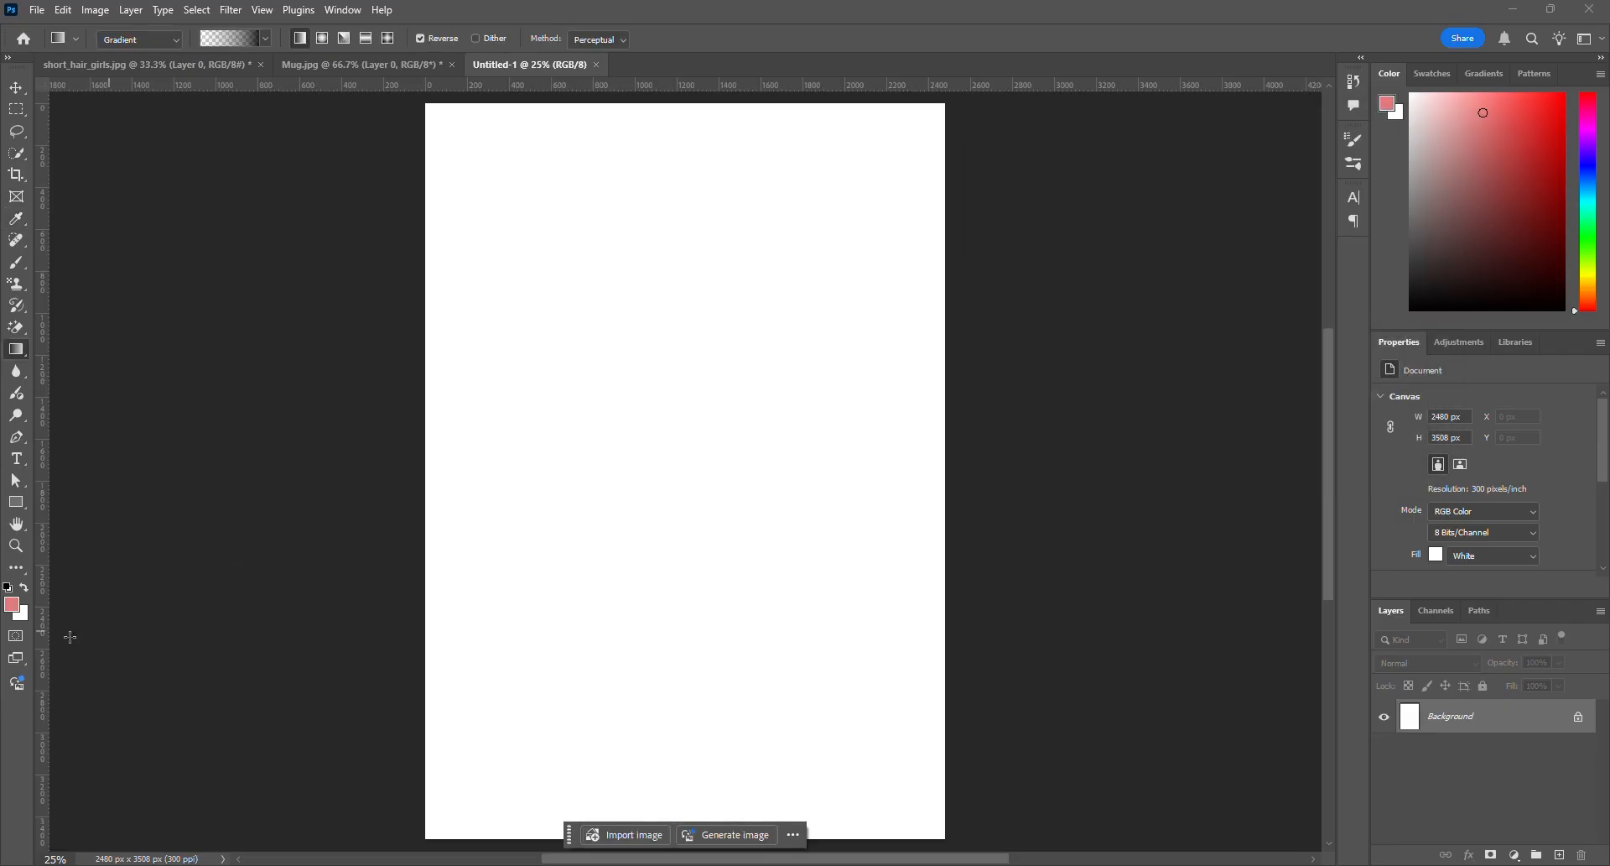
Set the background color to dark red 7a0f0f
{"action": "left_click", "coordinate": [22, 615]}
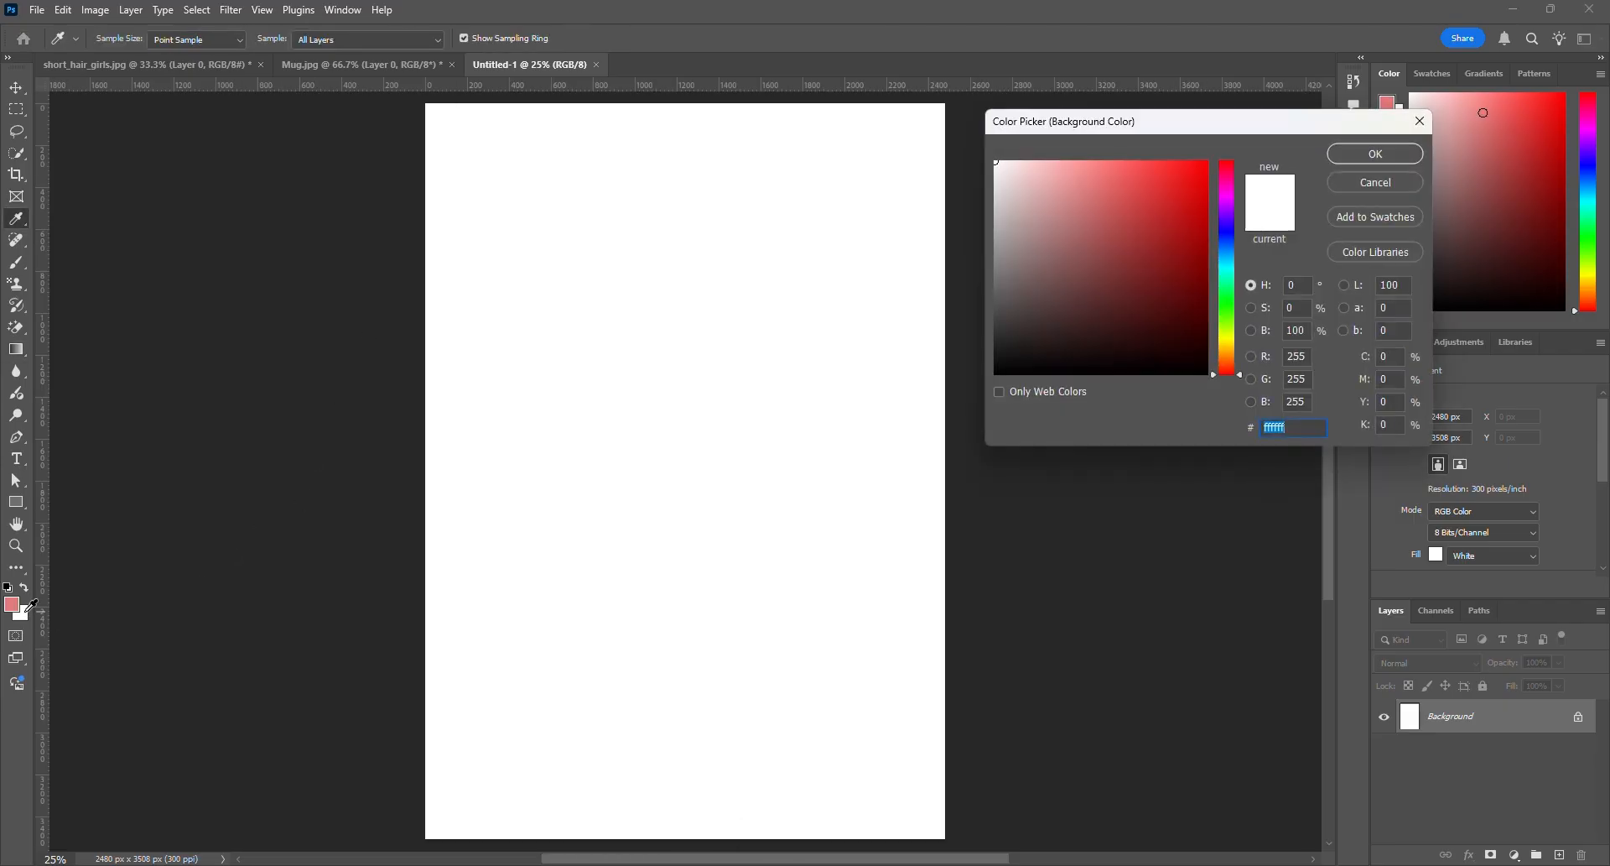
{"action": "left_click", "coordinate": [1182, 274]}
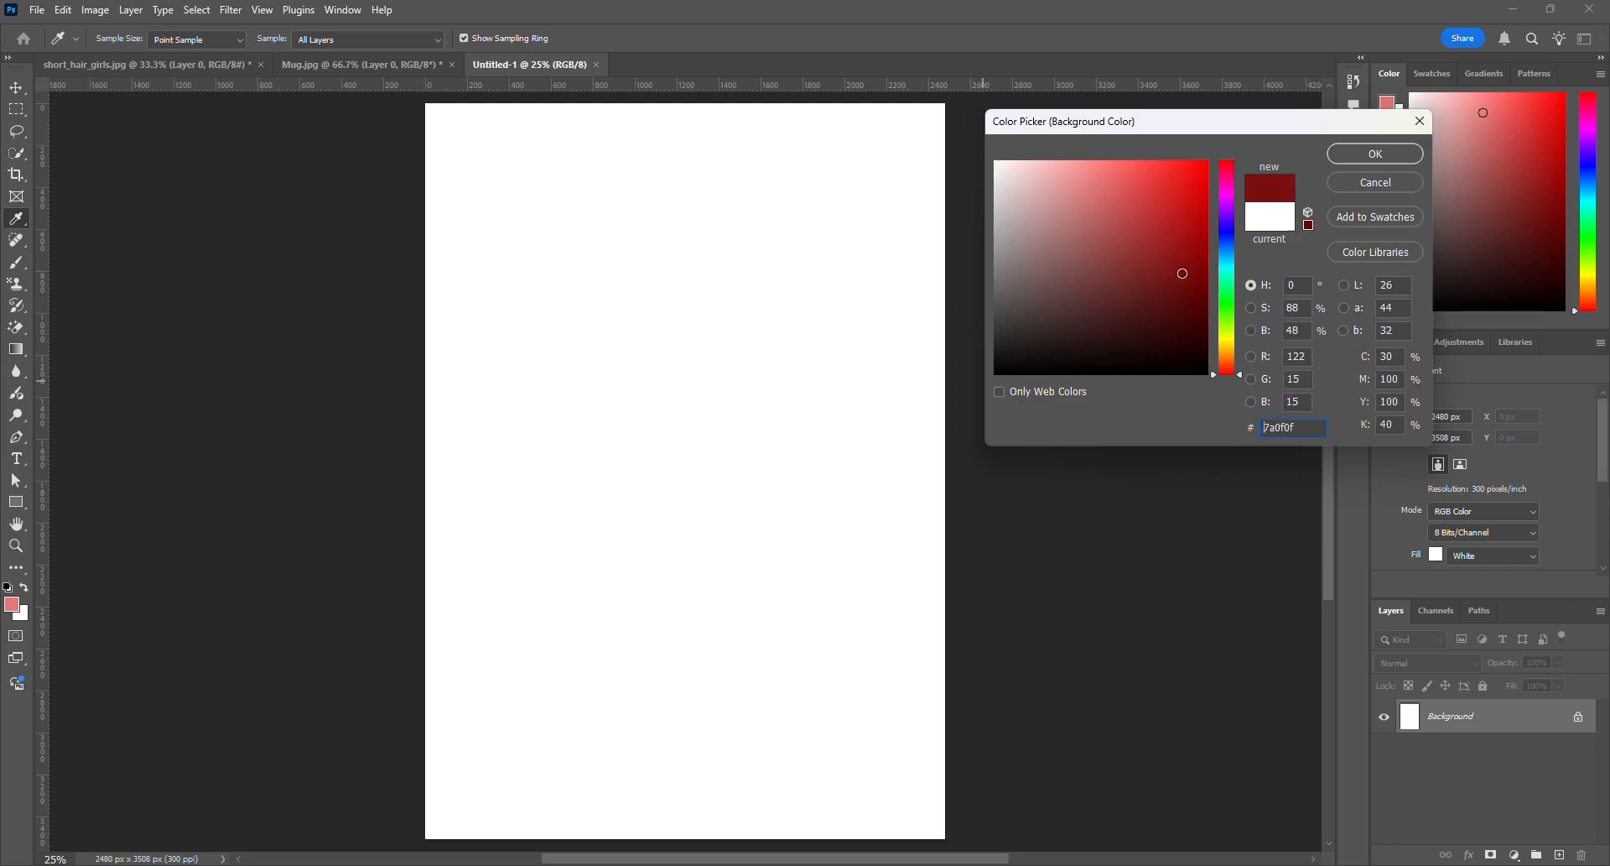
{"action": "left_click", "coordinate": [1378, 155]}
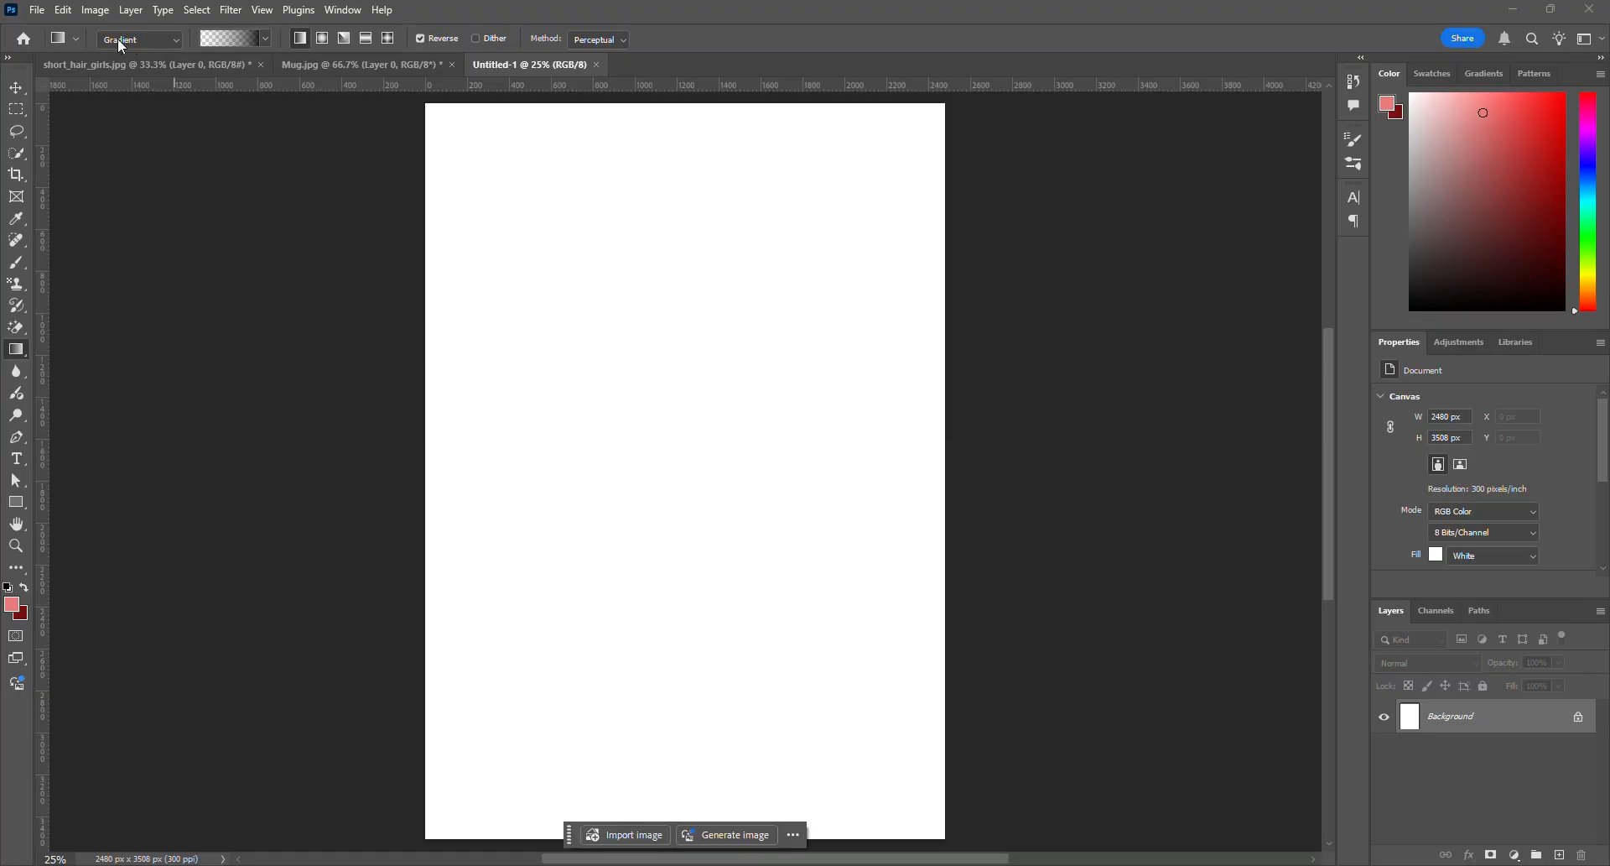
{"action": "left_click", "coordinate": [151, 48]}
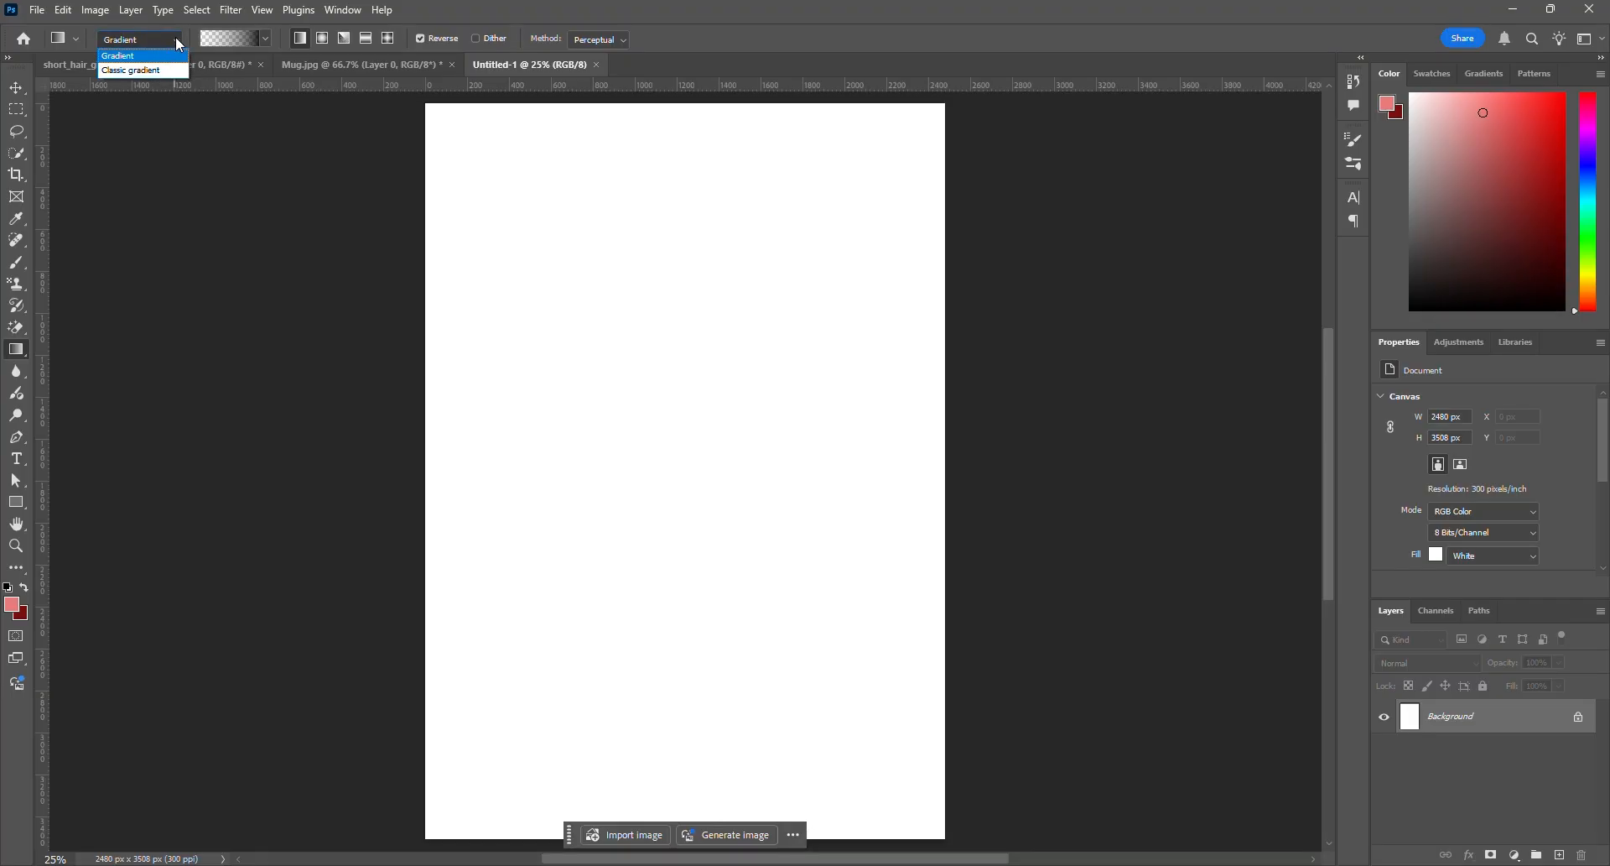
{"action": "left_click", "coordinate": [173, 46]}
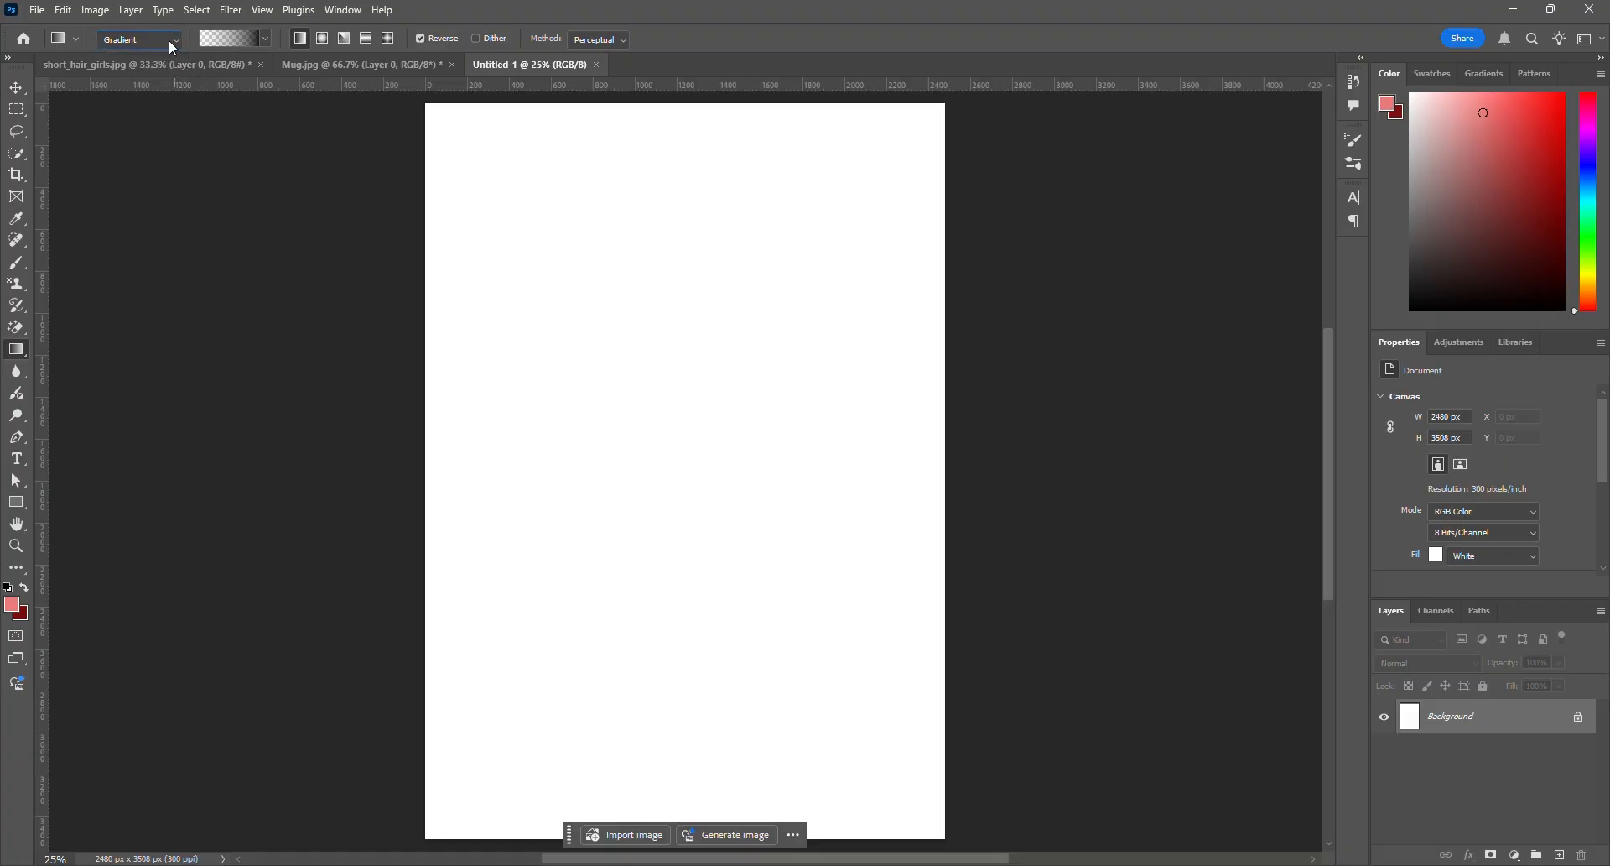
{"action": "left_click", "coordinate": [179, 46]}
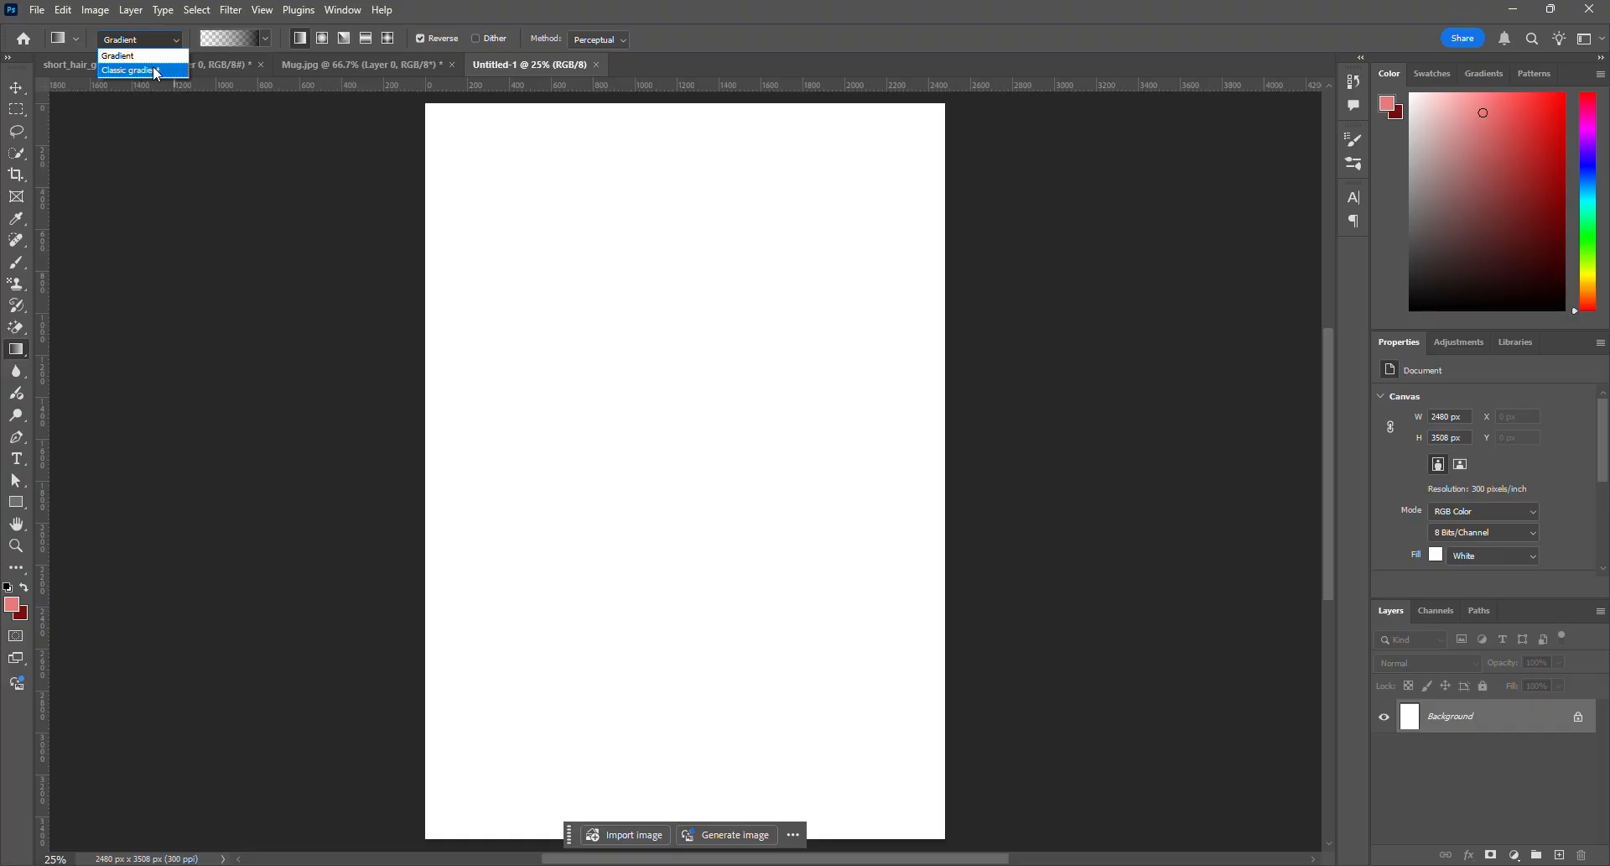
{"action": "left_click", "coordinate": [158, 17]}
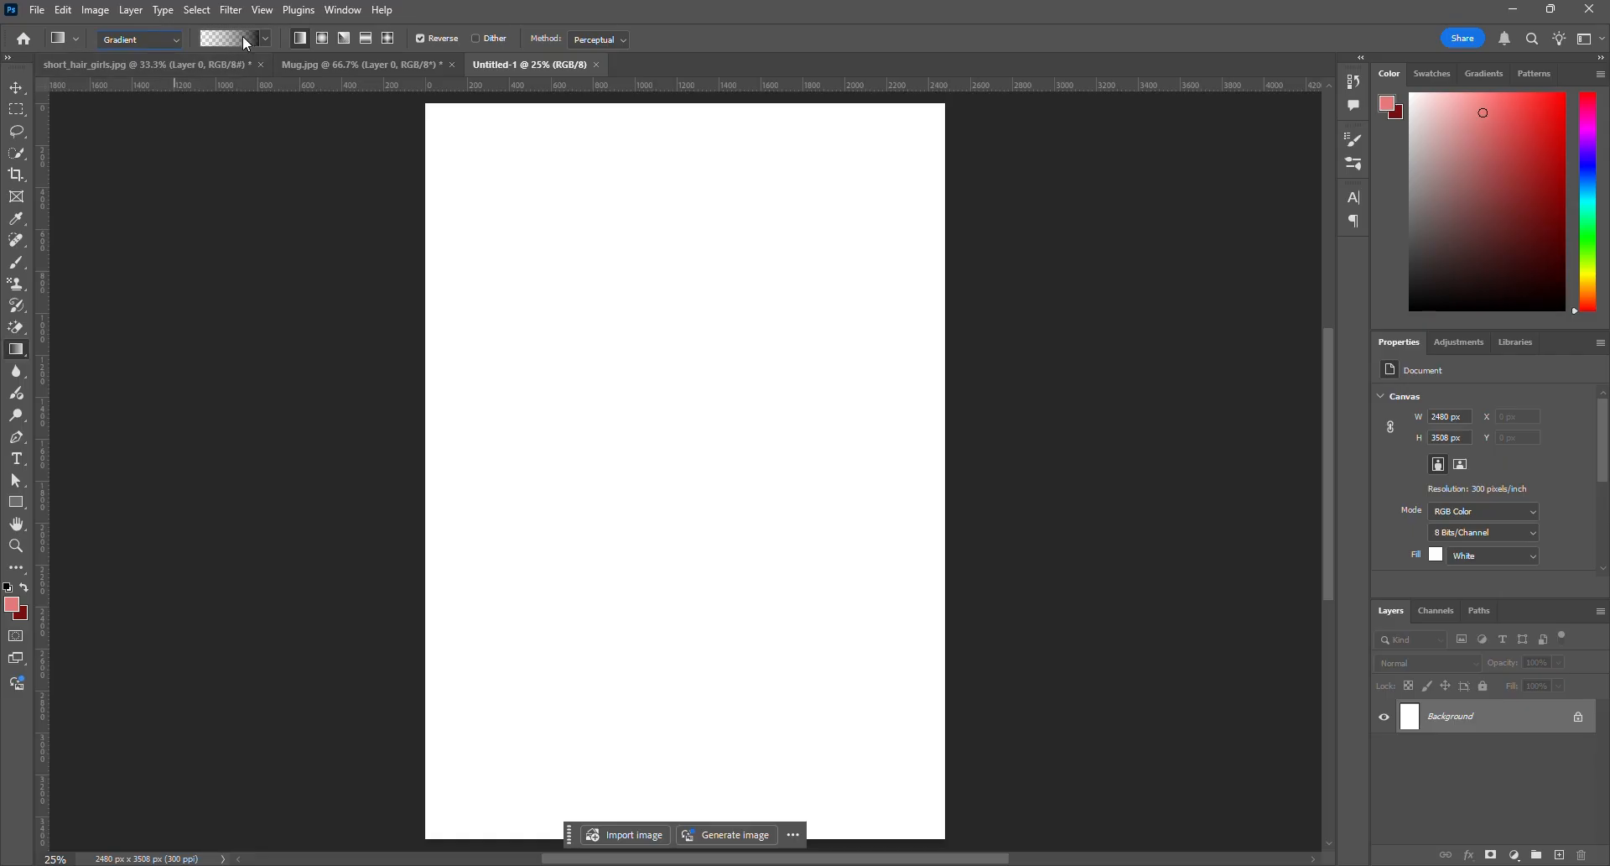
Choose the first Basics preset, the foreground-to-background gradient, with the Linear Gradient style
{"action": "left_click", "coordinate": [266, 39]}
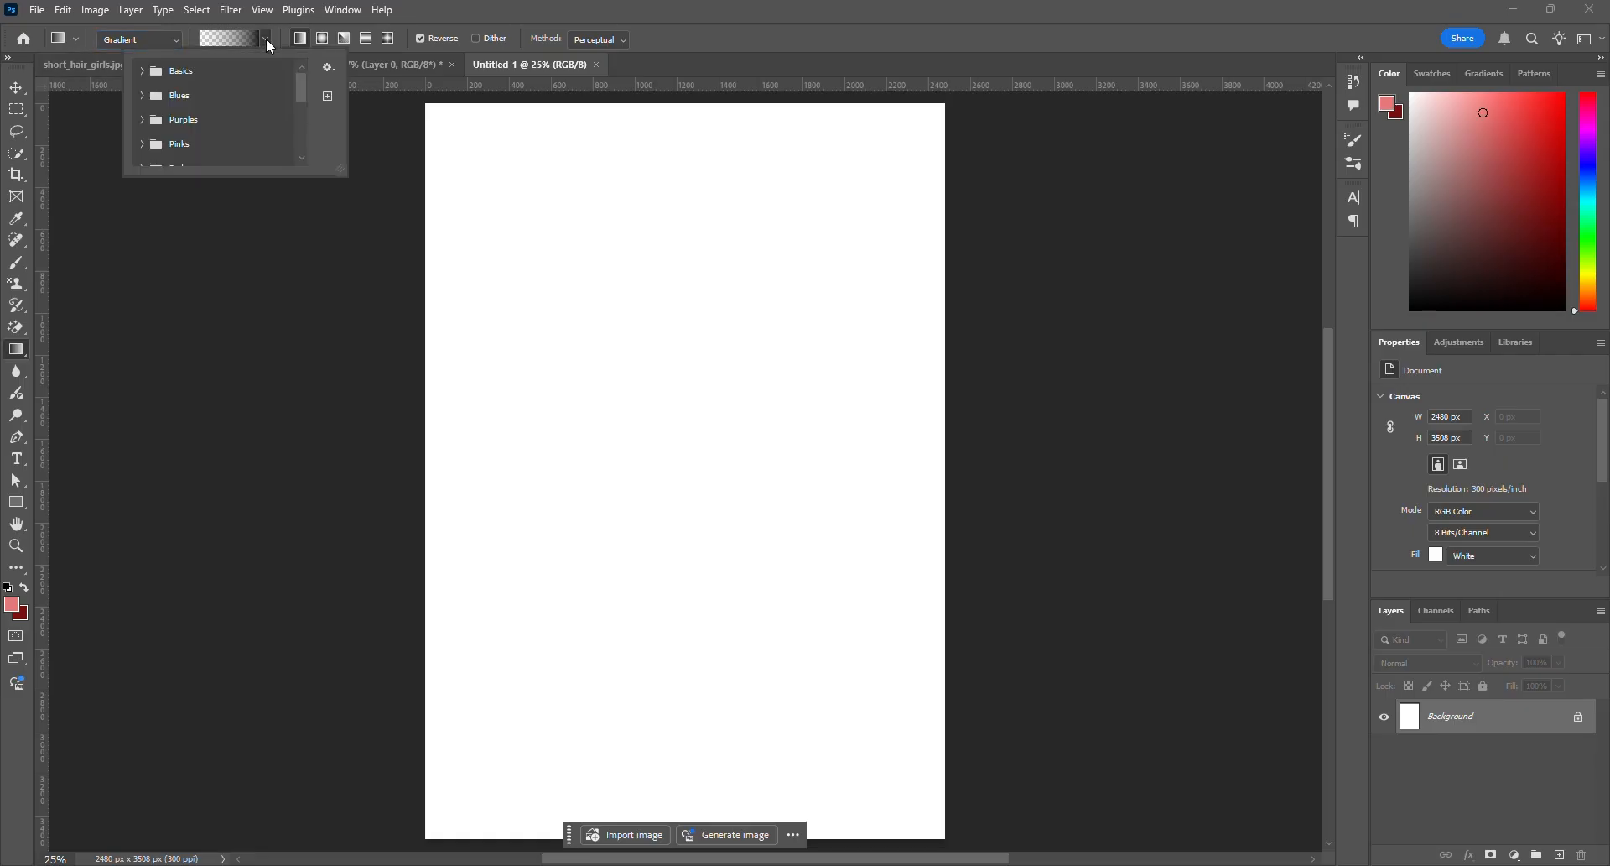
{"action": "left_click", "coordinate": [142, 76]}
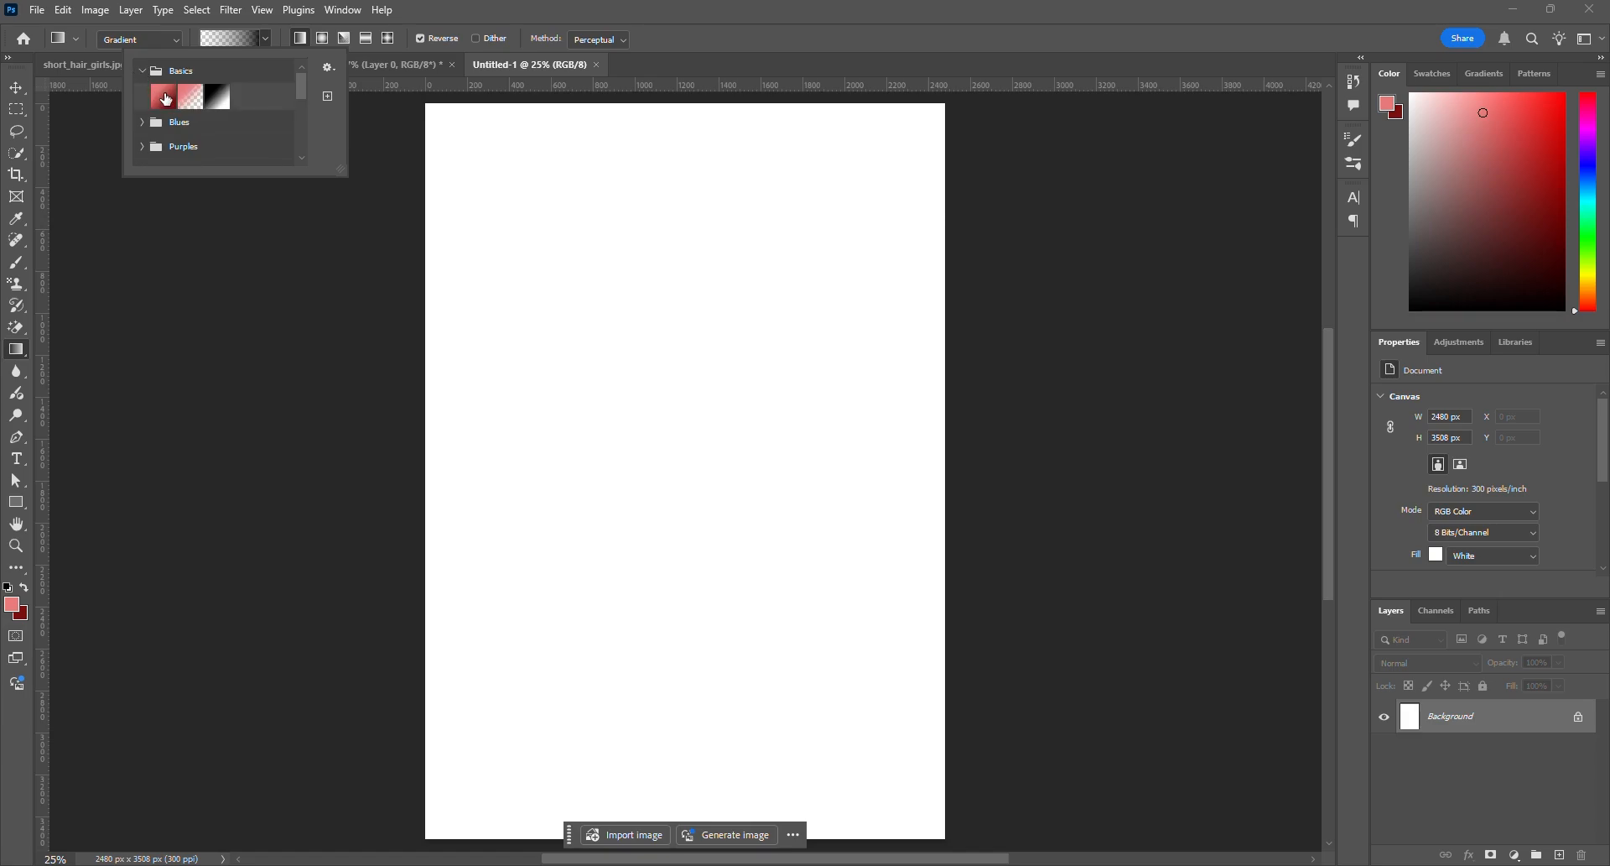
{"action": "left_click", "coordinate": [165, 97]}
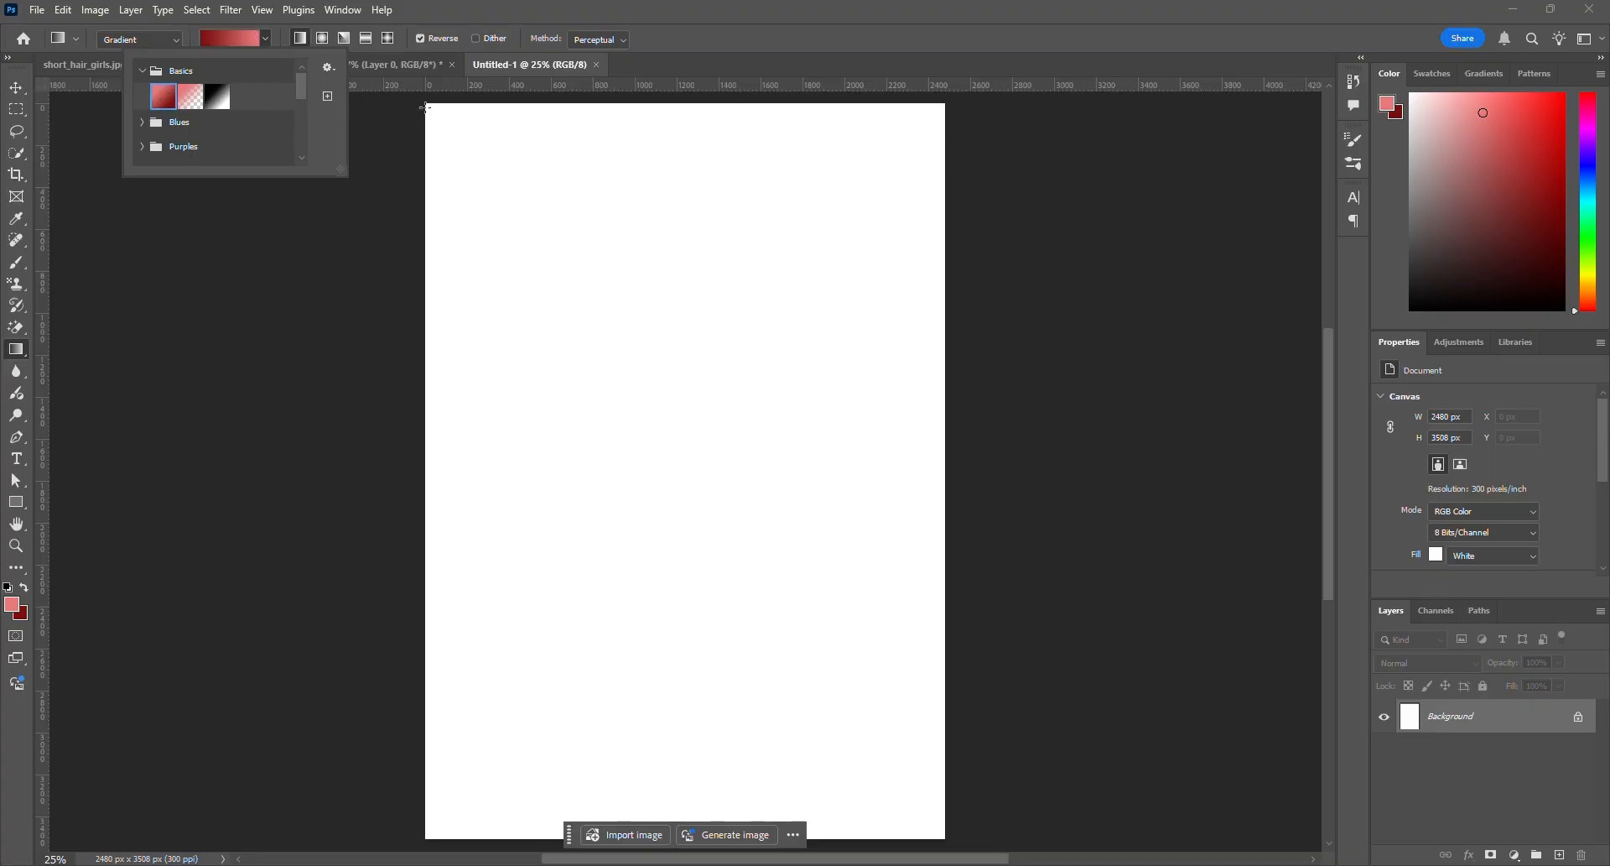
{"action": "left_click", "coordinate": [419, 36]}
{"action": "left_click", "coordinate": [301, 38]}
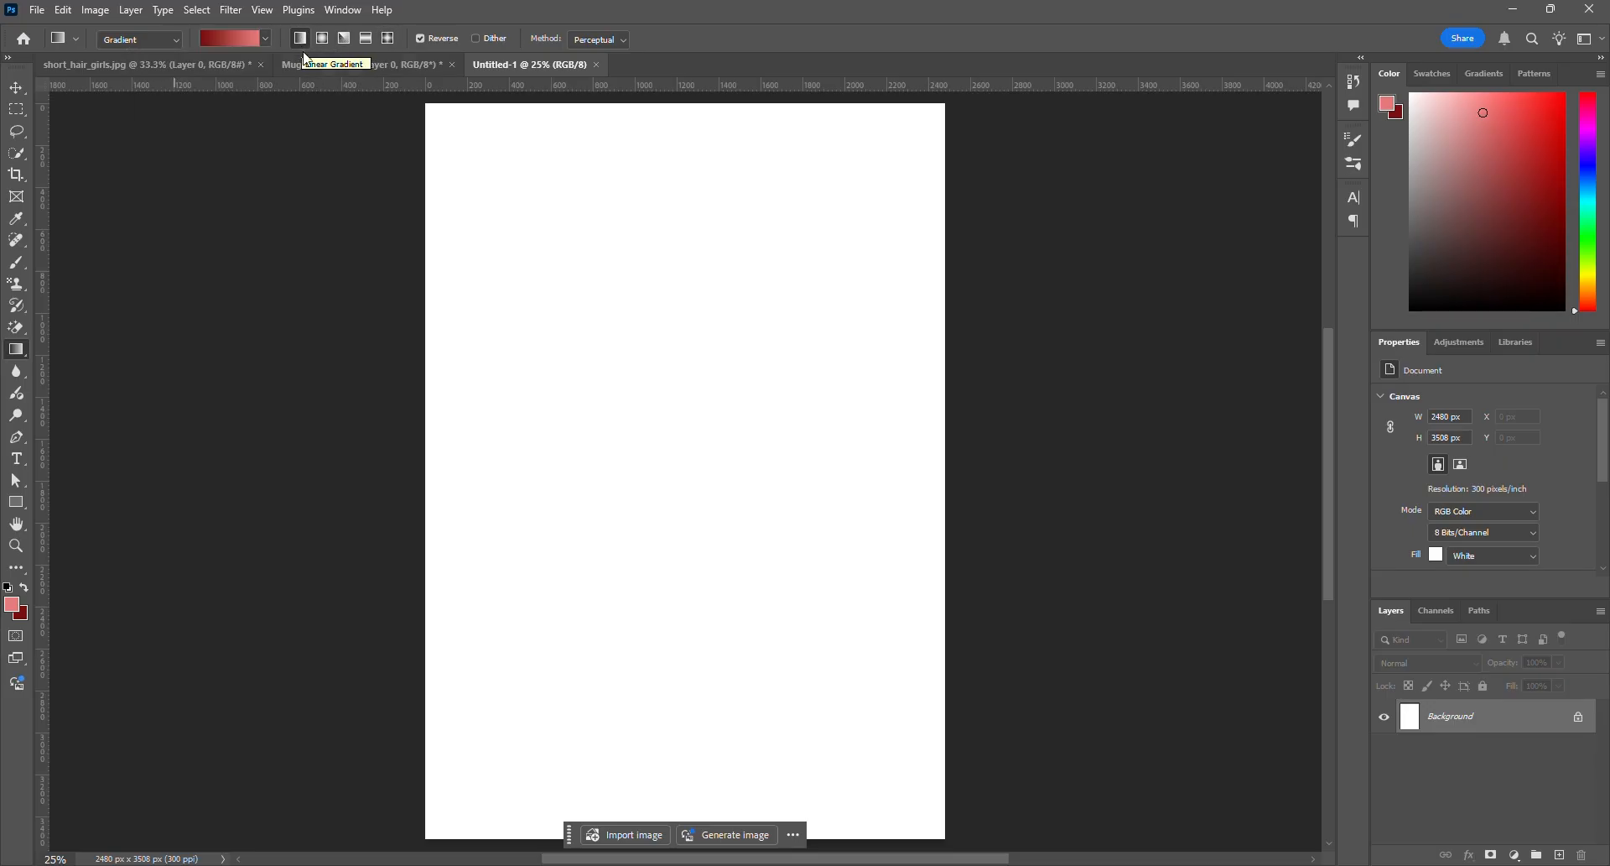
Draw a linear gradient from the page's top edge to its bottom edge and shift its midpoint slightly downward
{"action": "scroll", "coordinate": [559, 225], "scroll_direction": "down", "scroll_amount": 1}
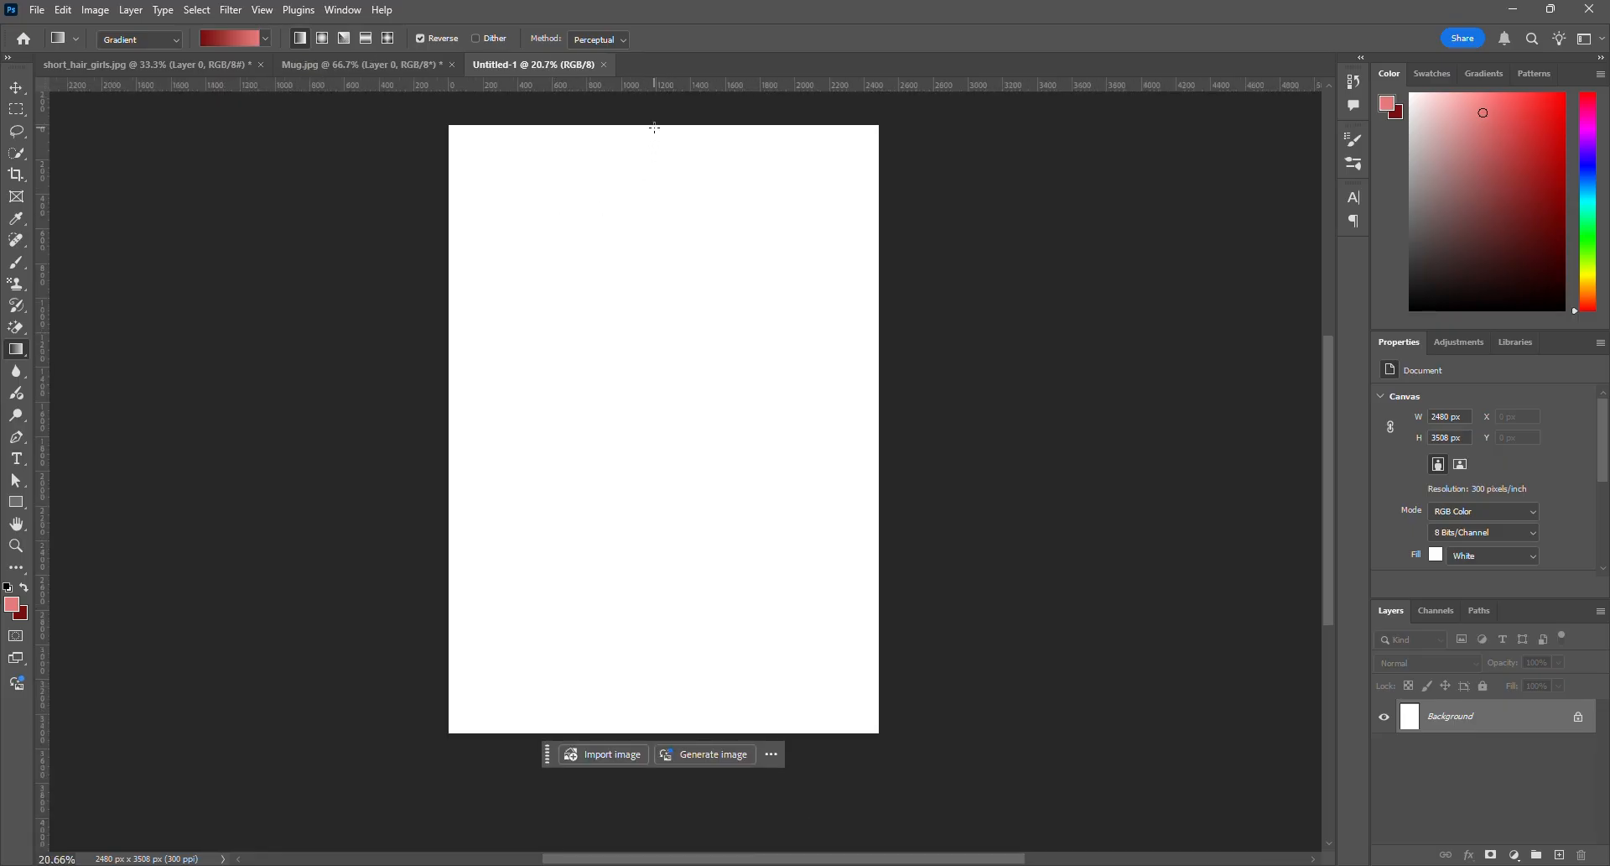
{"action": "left_click_drag", "start_coordinate": [655, 127], "coordinate": [660, 732]}
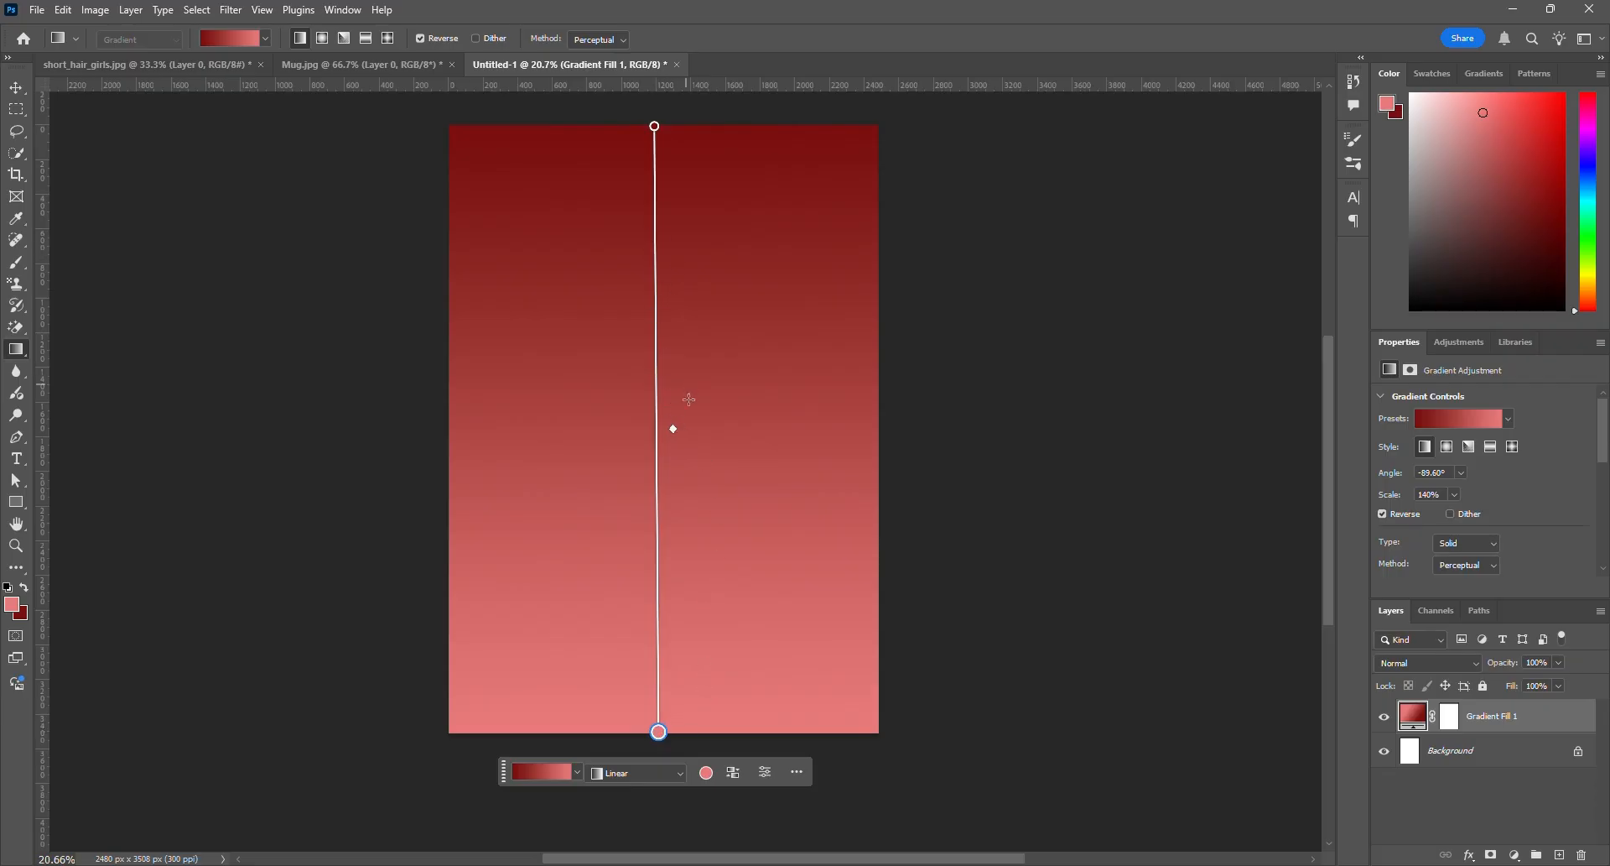
{"action": "left_click_drag", "start_coordinate": [673, 429], "coordinate": [675, 473]}
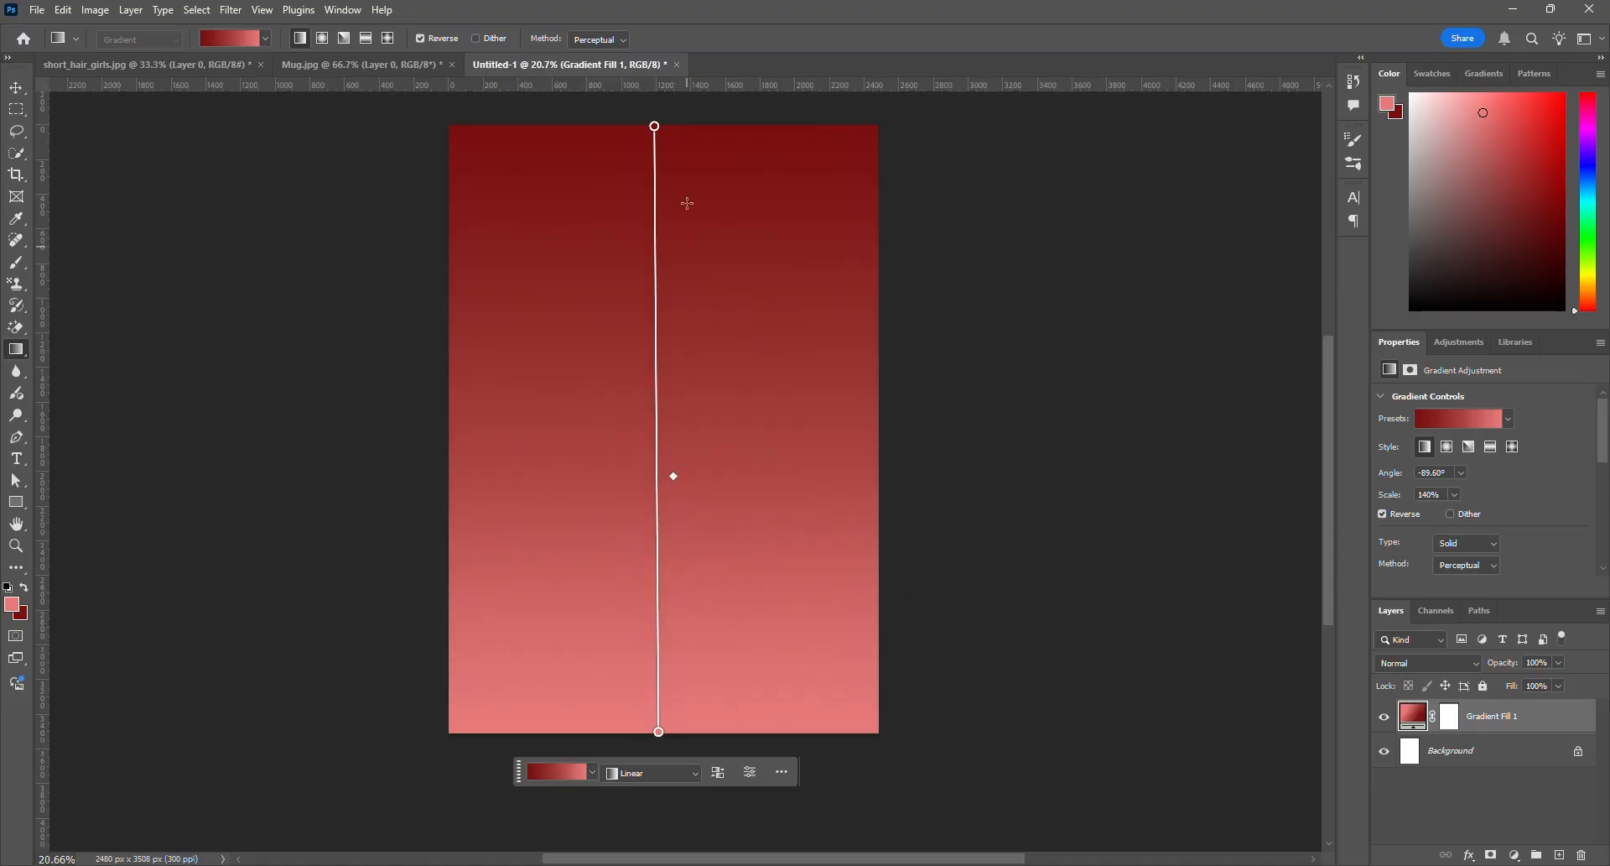
Move the gradient's dark end beyond the page's upper-right corner and its light end beyond the lower-left corner for a diagonal blend
{"action": "left_click", "coordinate": [655, 126]}
{"action": "left_click_drag", "start_coordinate": [655, 127], "coordinate": [939, 152]}
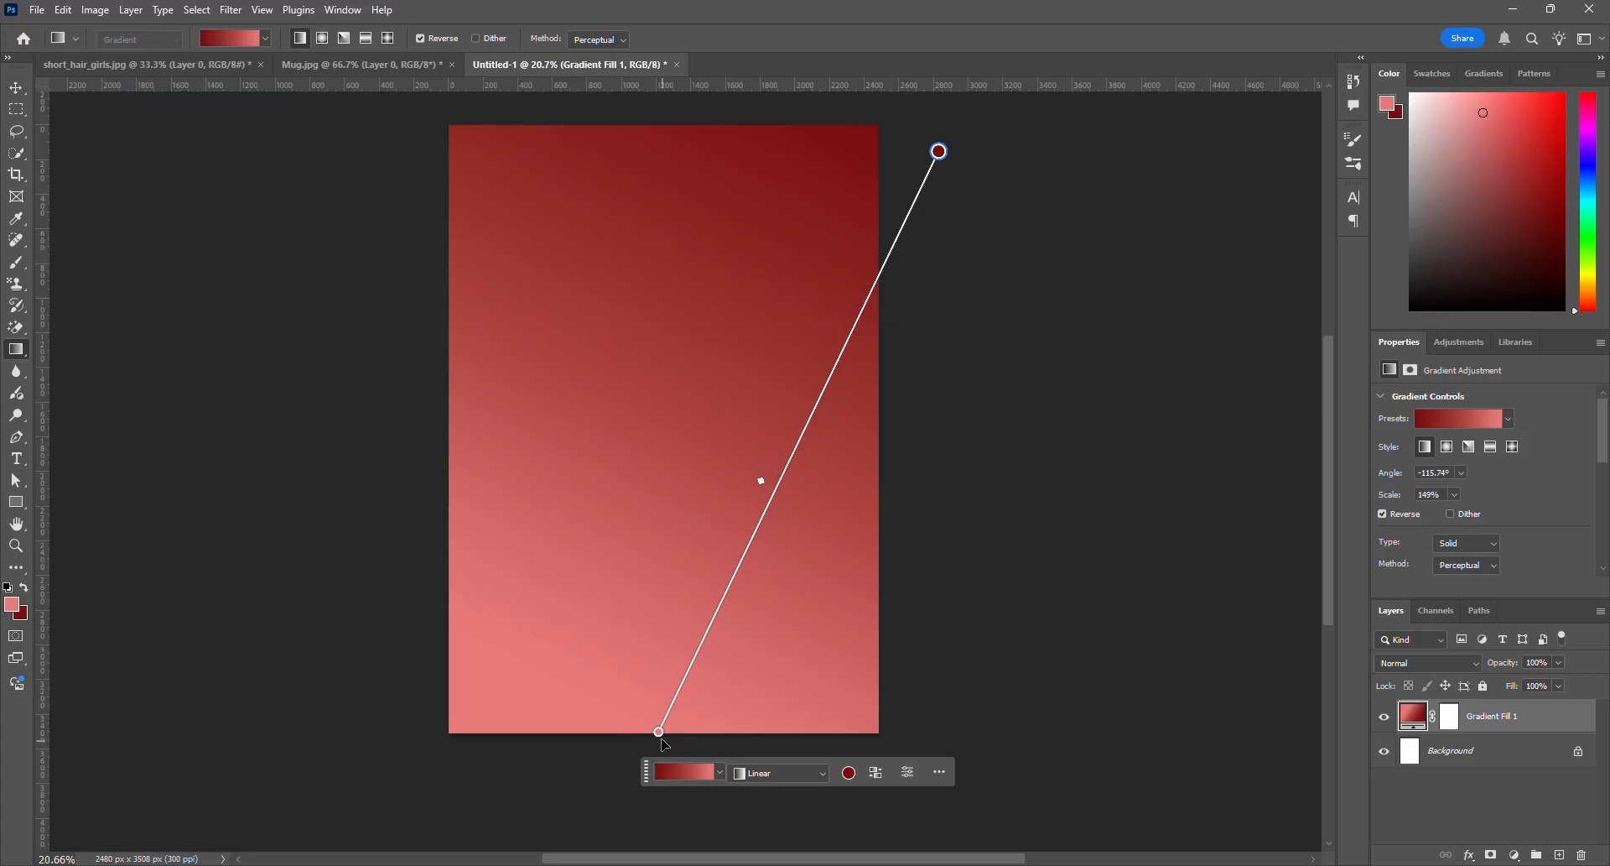
{"action": "left_click_drag", "start_coordinate": [658, 731], "coordinate": [400, 760]}
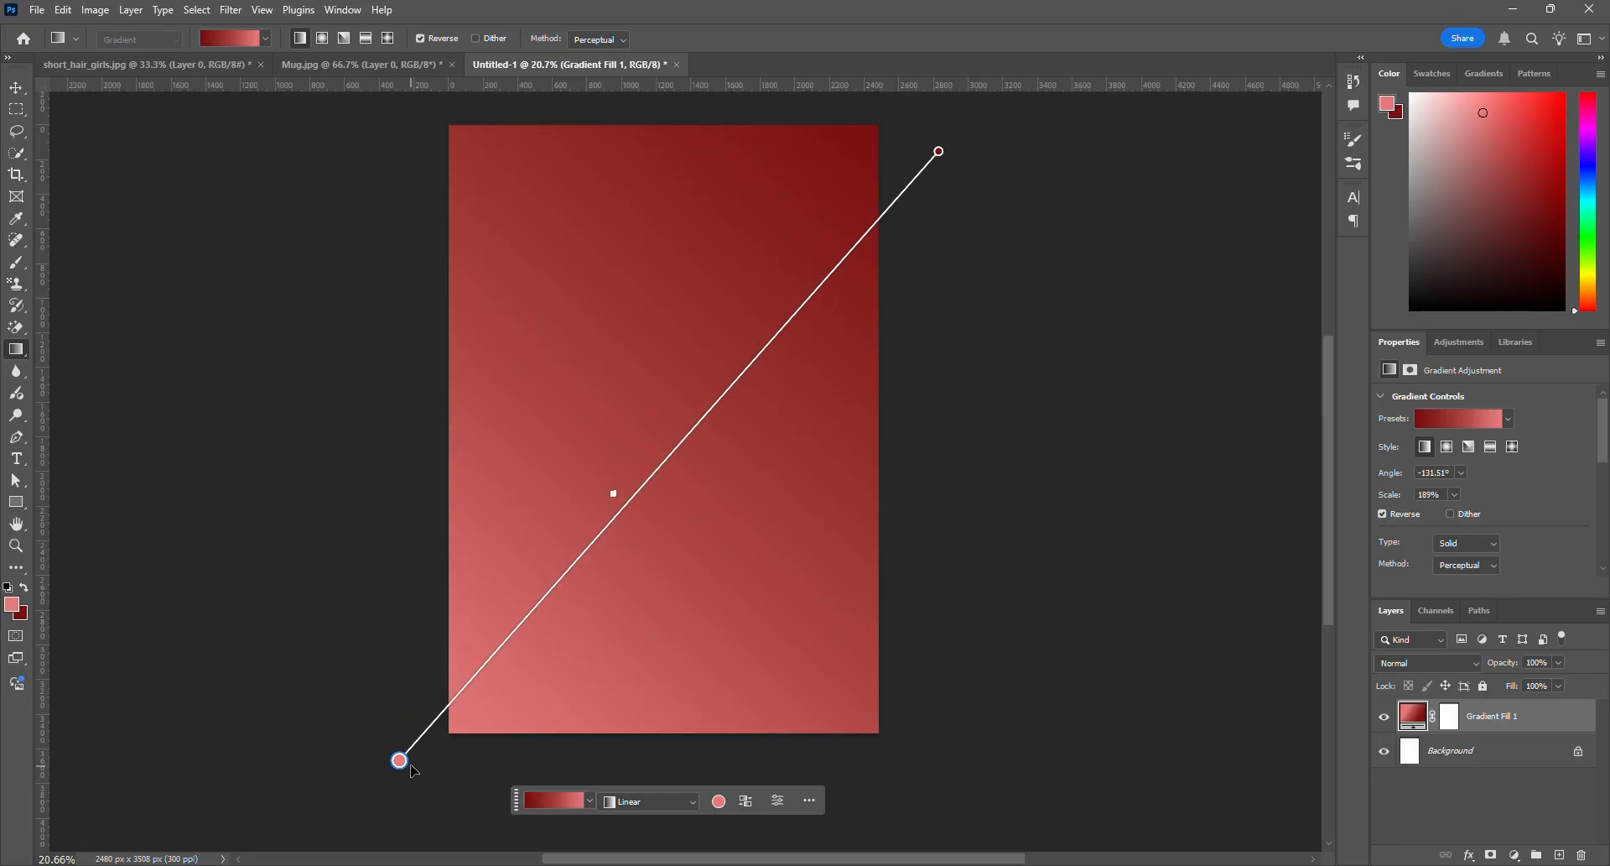
{"action": "left_click", "coordinate": [16, 88]}
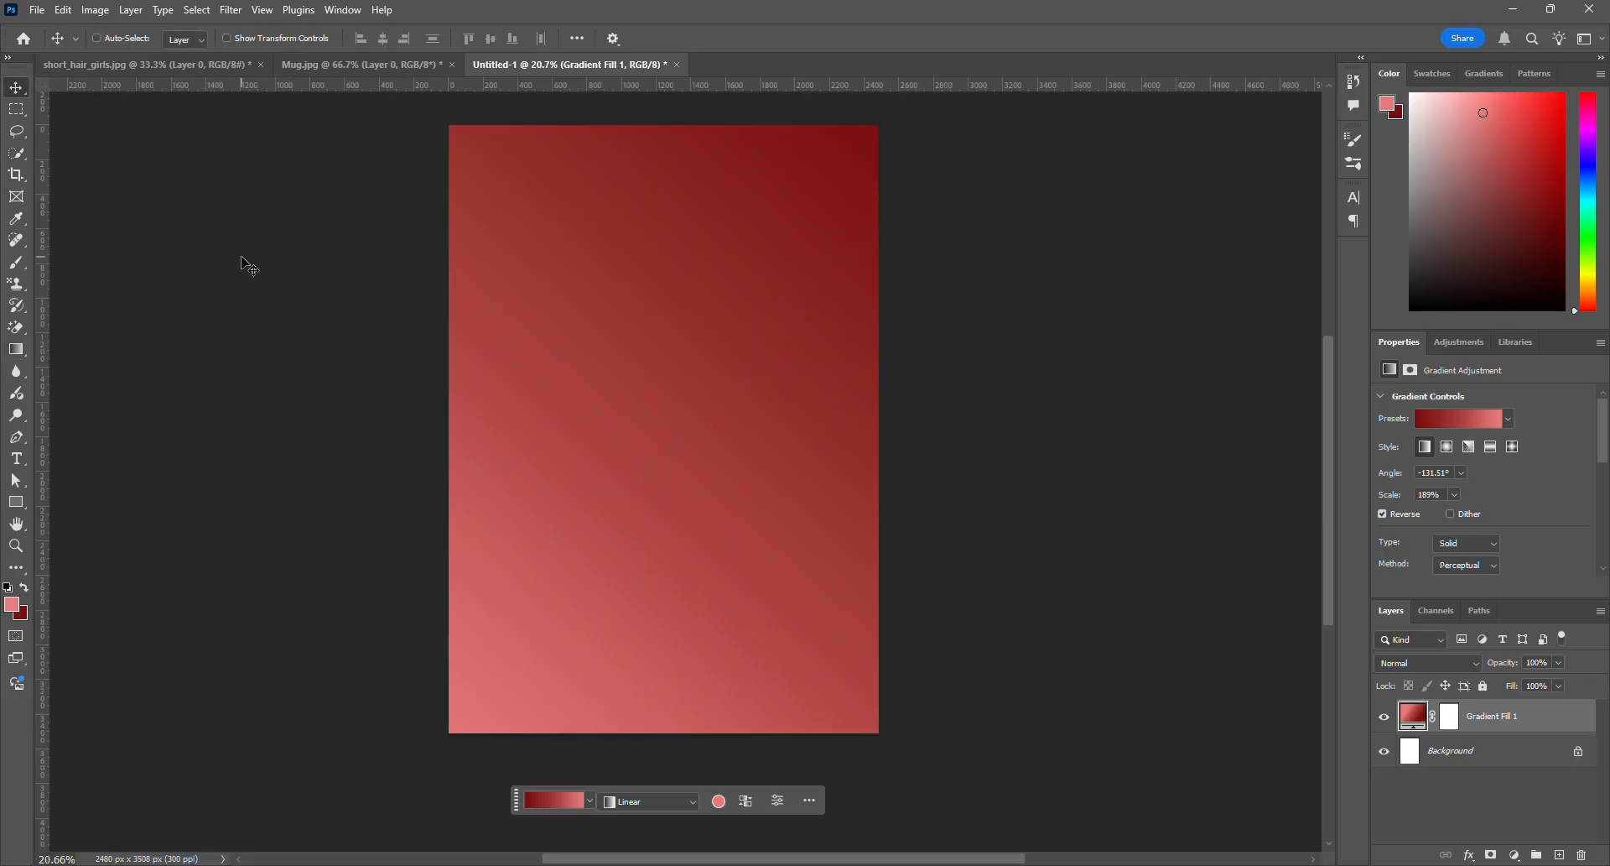
Undo the gradient edits and the gradient fill until the page is blank white again
{"action": "key", "text": "ctrl+z"}
{"action": "key", "text": "ctrl+z"}
{"action": "key", "text": "ctrl+z"}
{"action": "key", "text": "ctrl+z"}
{"action": "key", "text": "ctrl+z"}
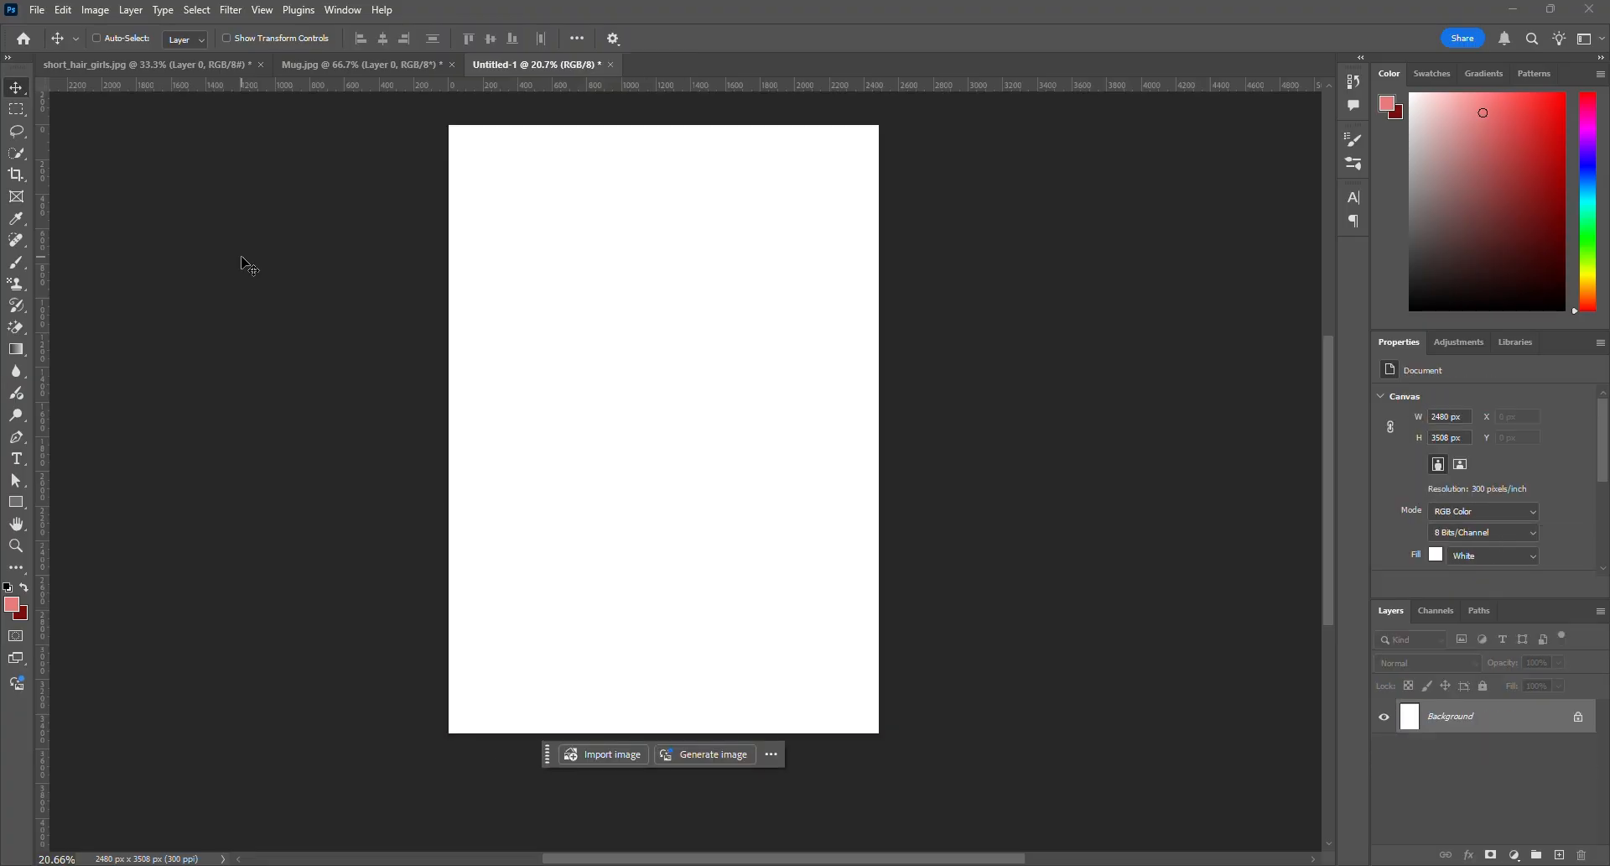
Switch the Gradient tool to Classic gradient and draw a reversed linear gradient from the page's top edge to its bottom edge
{"action": "left_click", "coordinate": [17, 349]}
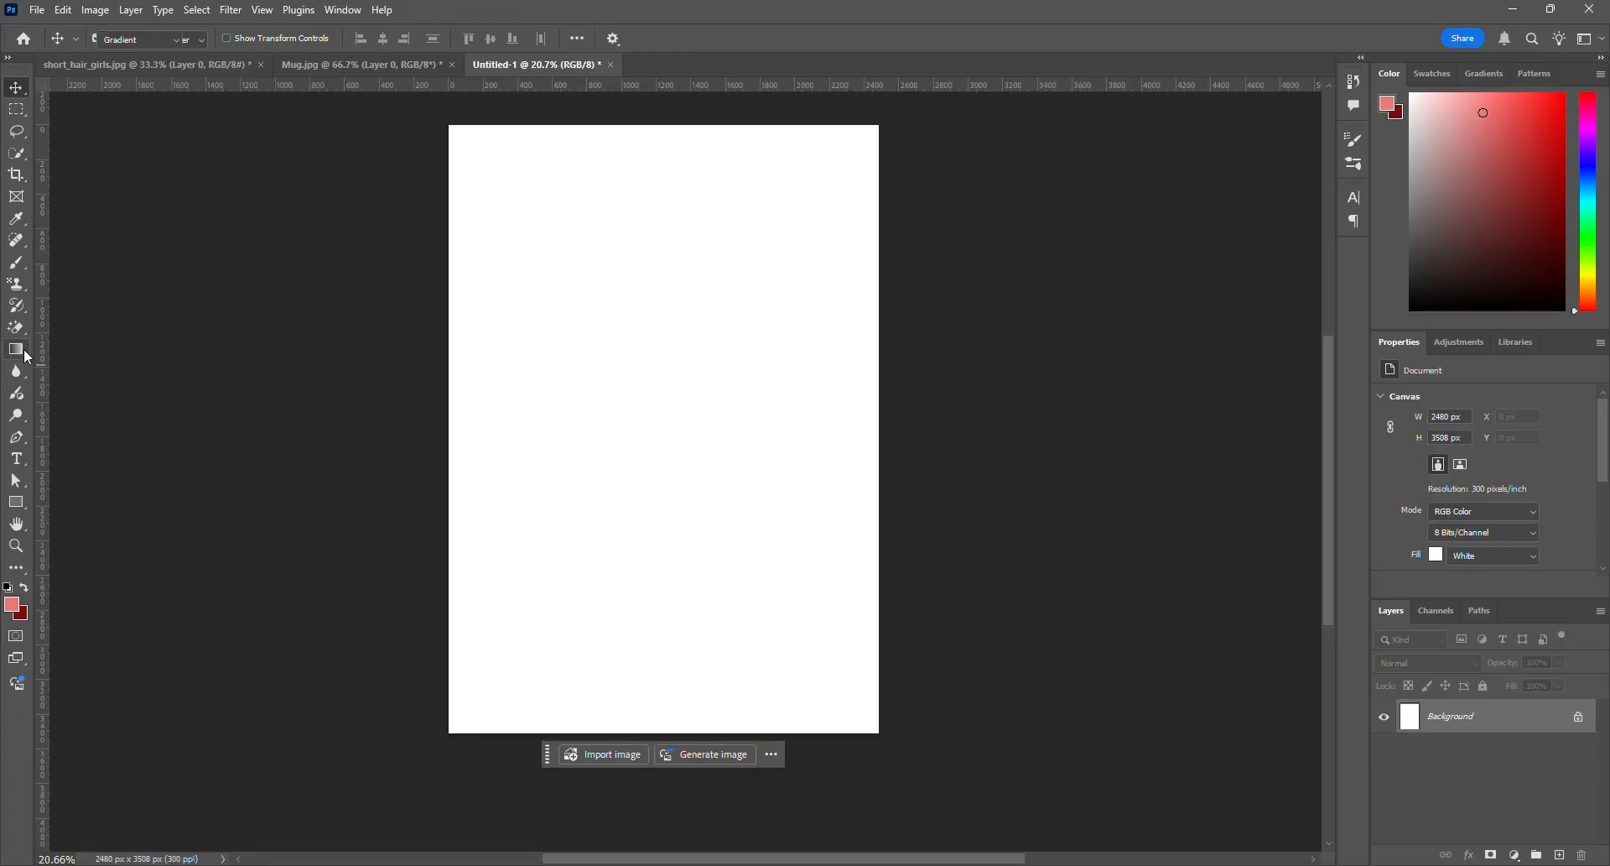
{"action": "left_click", "coordinate": [175, 38]}
{"action": "left_click", "coordinate": [134, 69]}
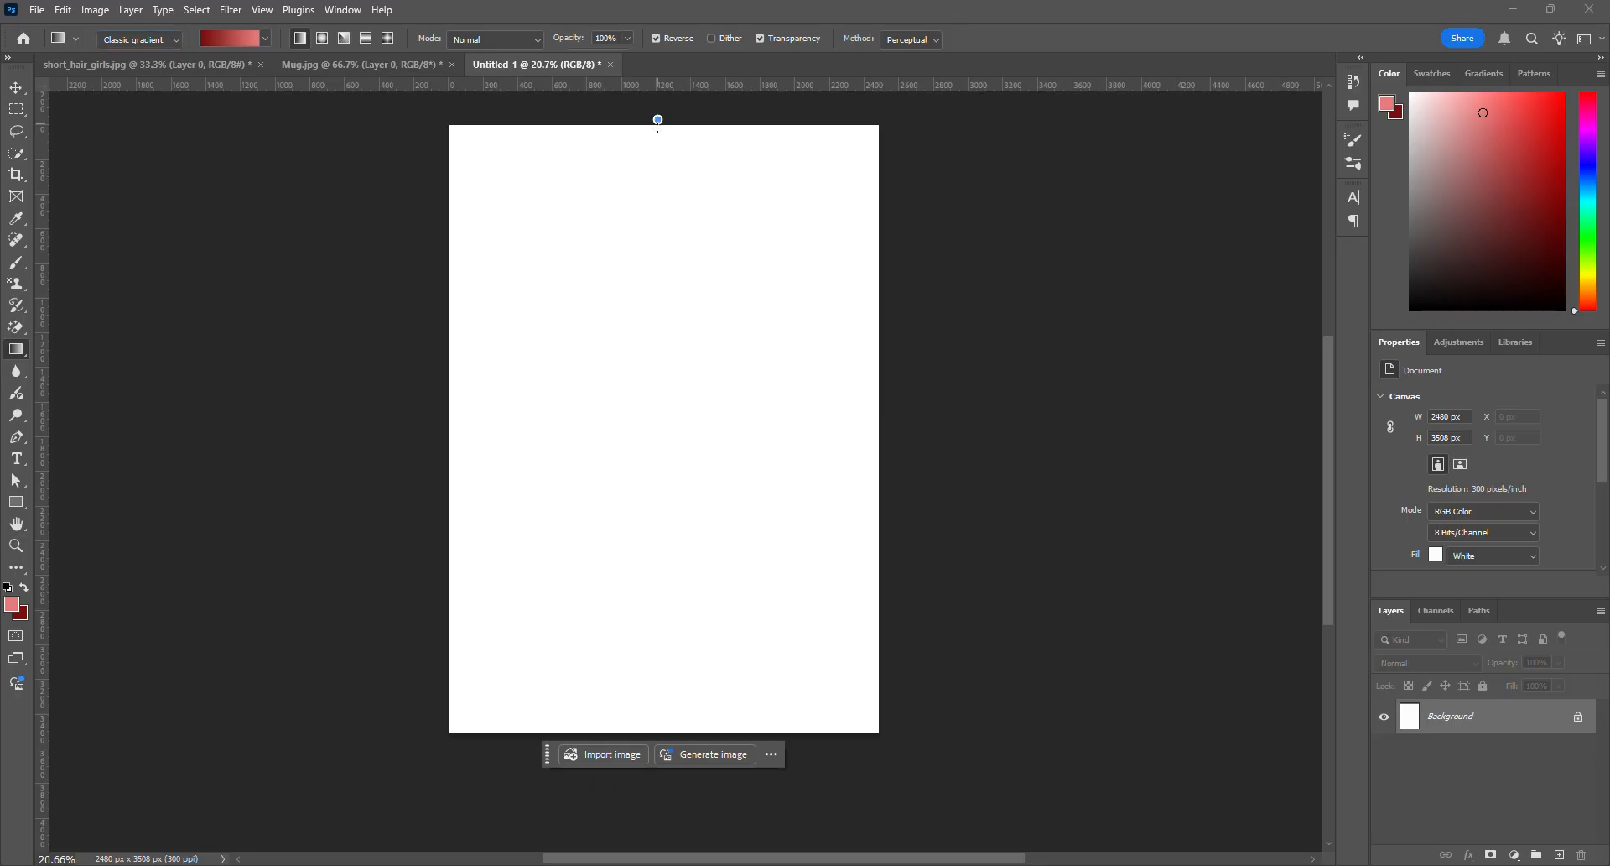
{"action": "left_click_drag", "start_coordinate": [659, 119], "coordinate": [653, 729]}
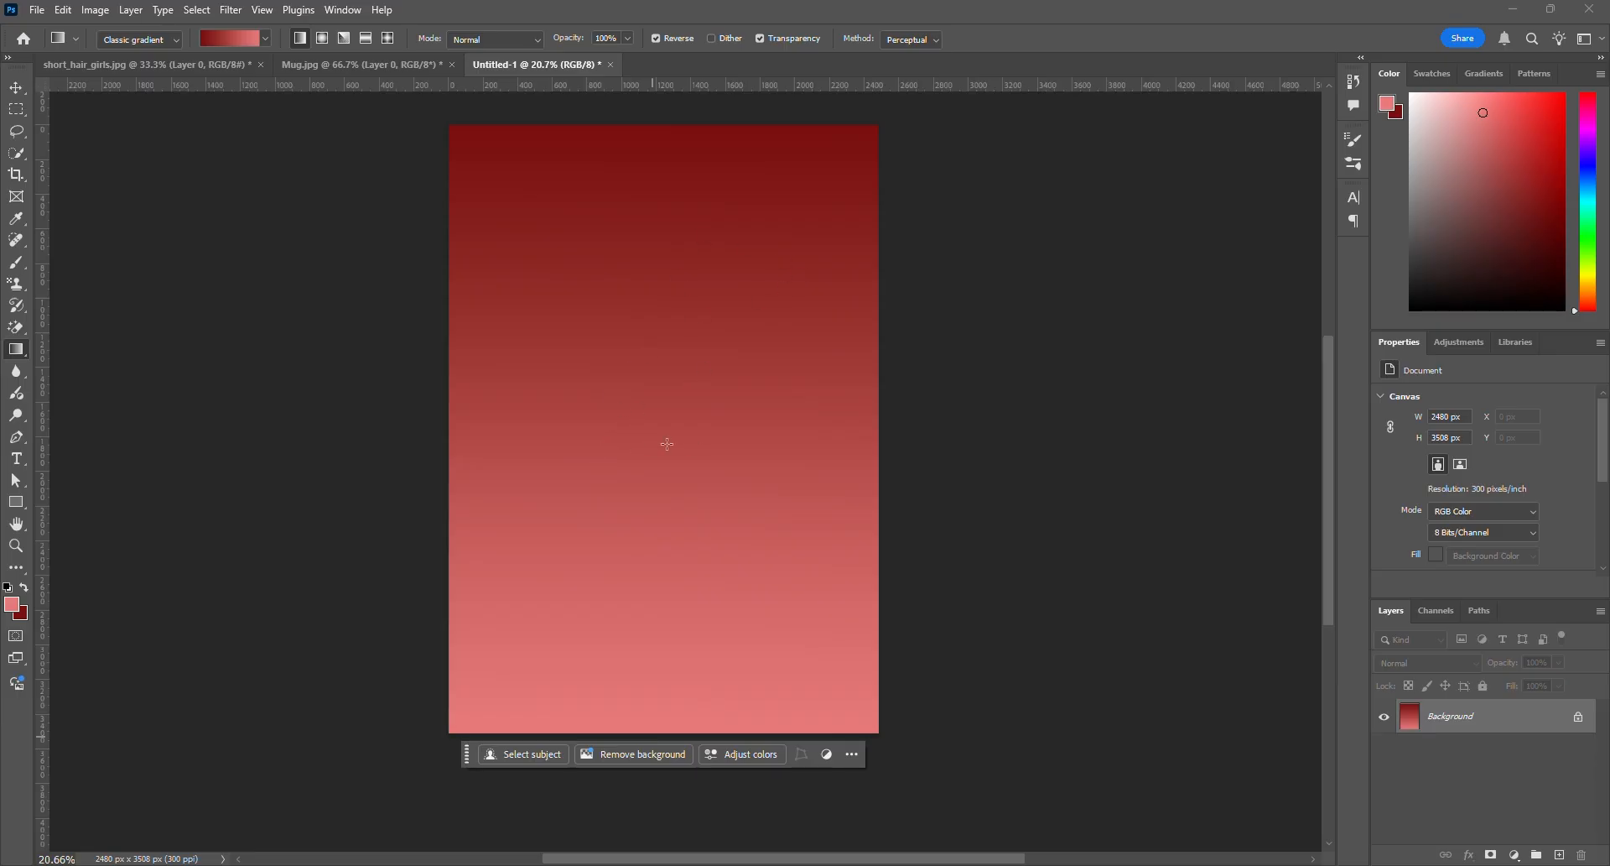
Redraw the linear gradient toward the page's upper-left corner and again toward its upper-right corner, and undo the fills back to white
{"action": "scroll", "coordinate": [657, 430], "scroll_direction": "down", "scroll_amount": 1}
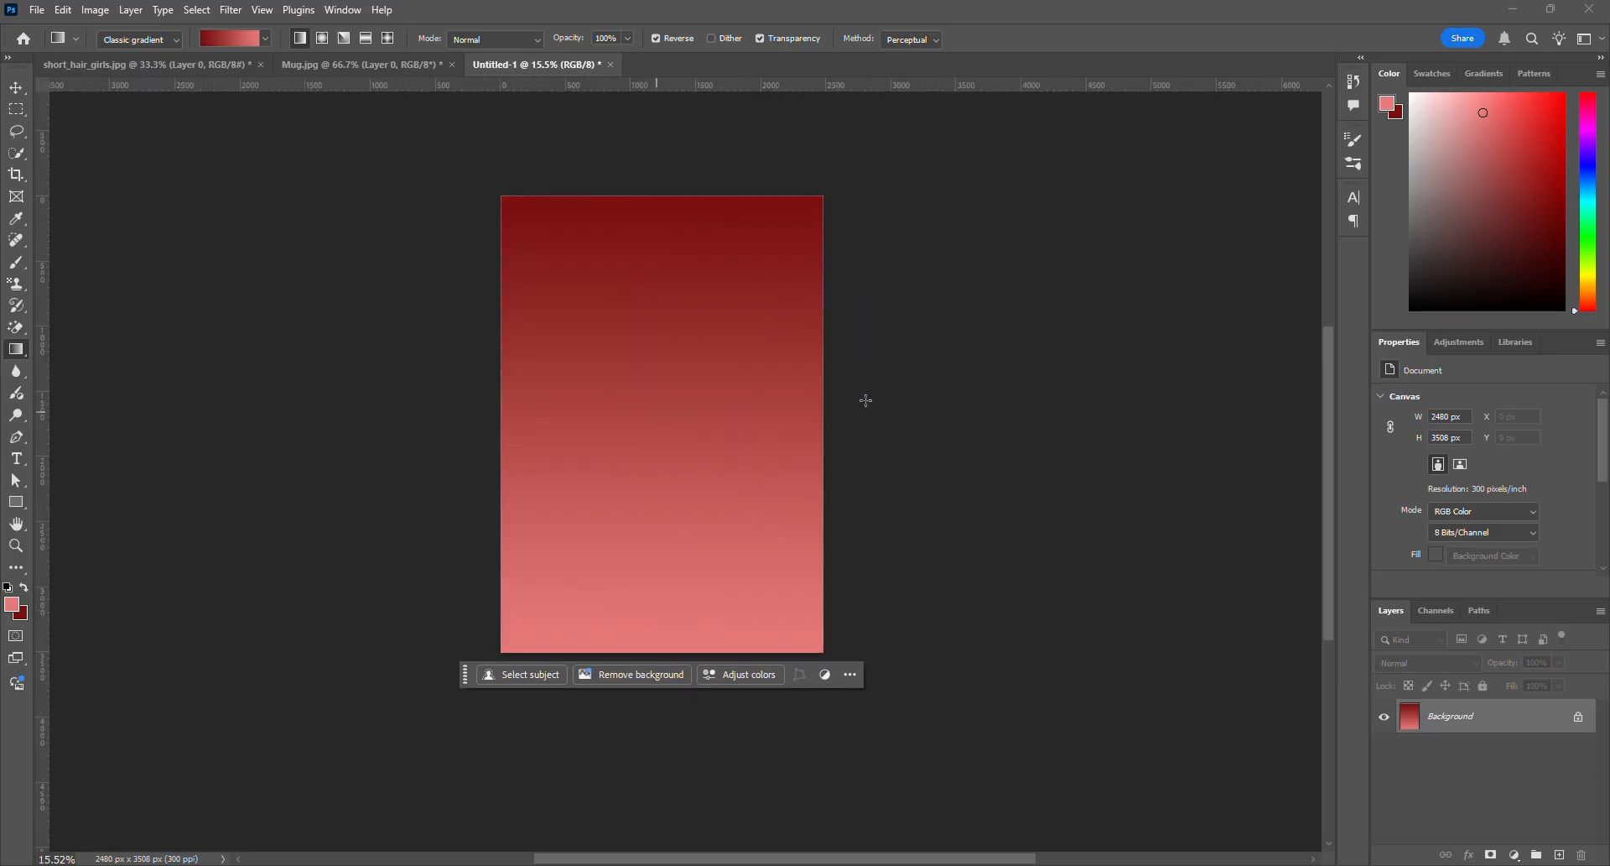
{"action": "left_click_drag", "start_coordinate": [836, 655], "coordinate": [523, 202]}
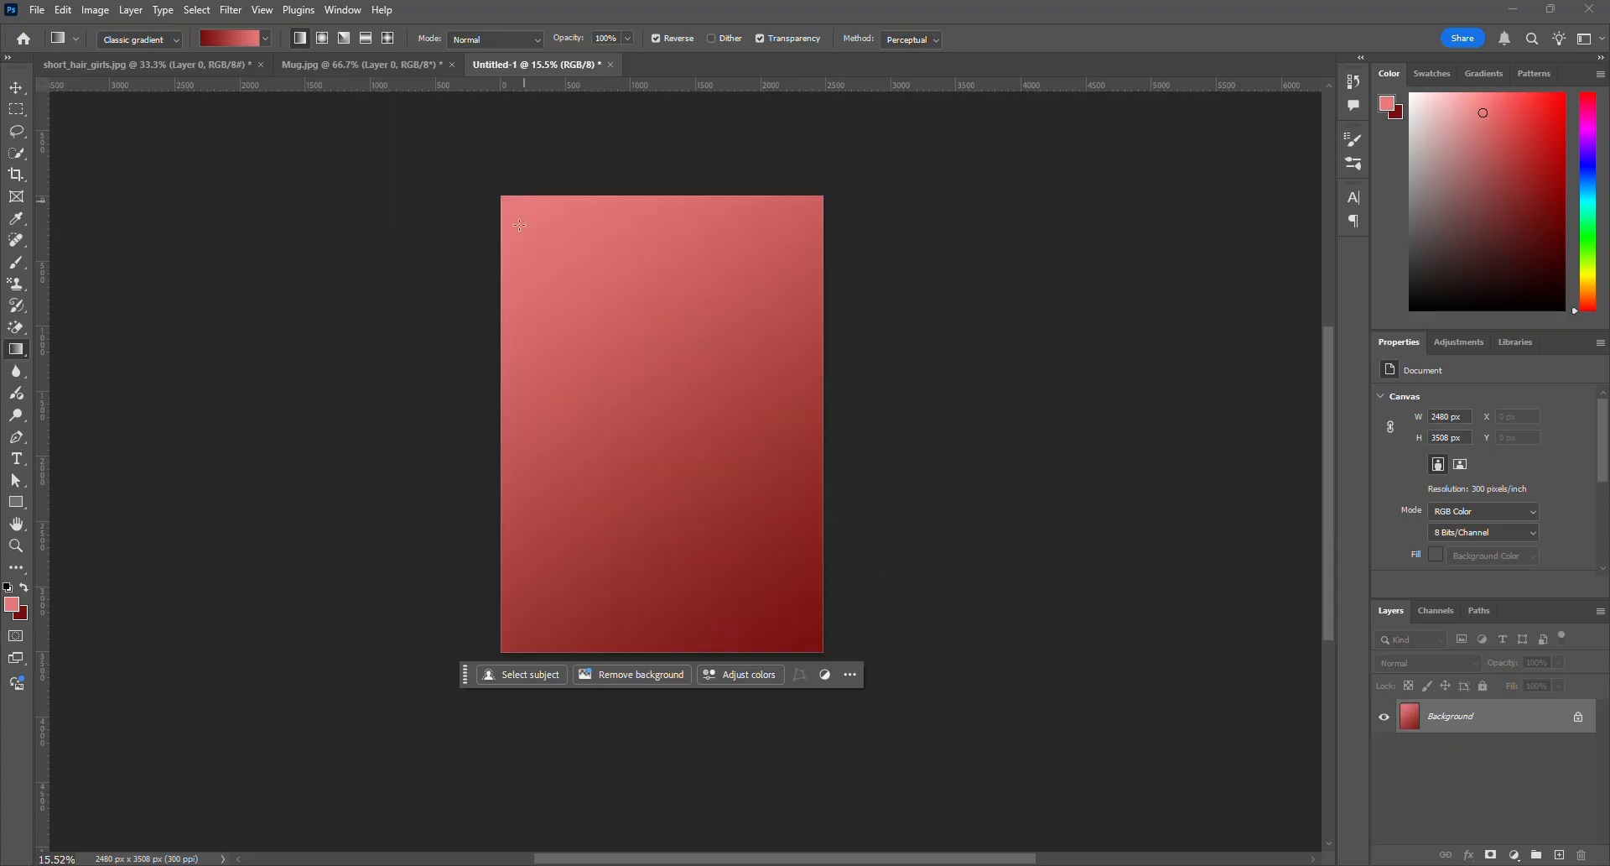
{"action": "left_click_drag", "start_coordinate": [427, 479], "coordinate": [837, 193]}
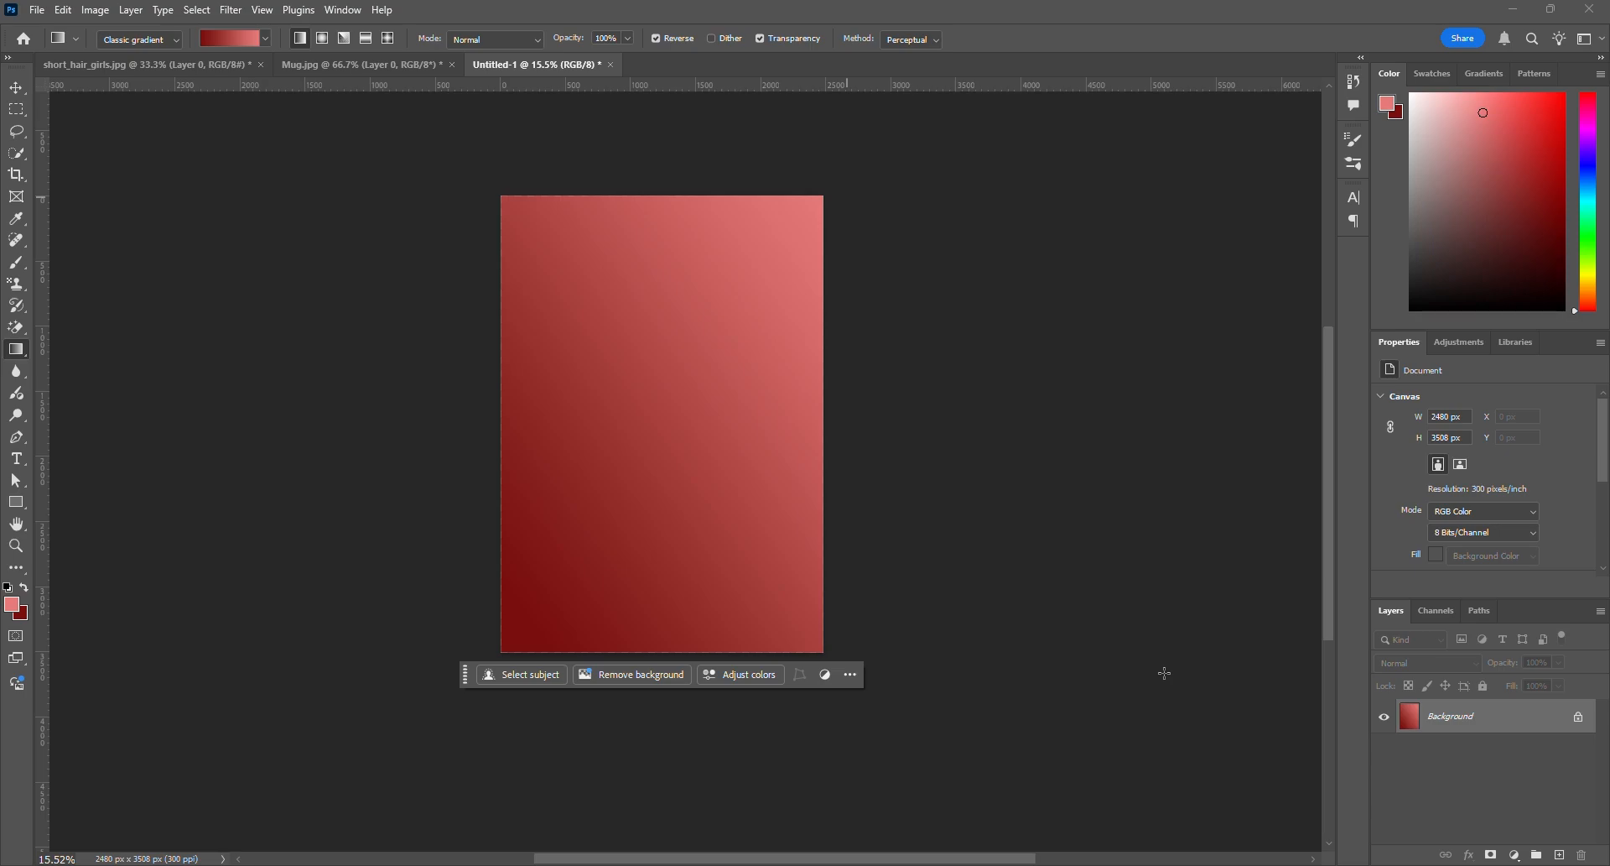
{"action": "key", "text": "ctrl+z"}
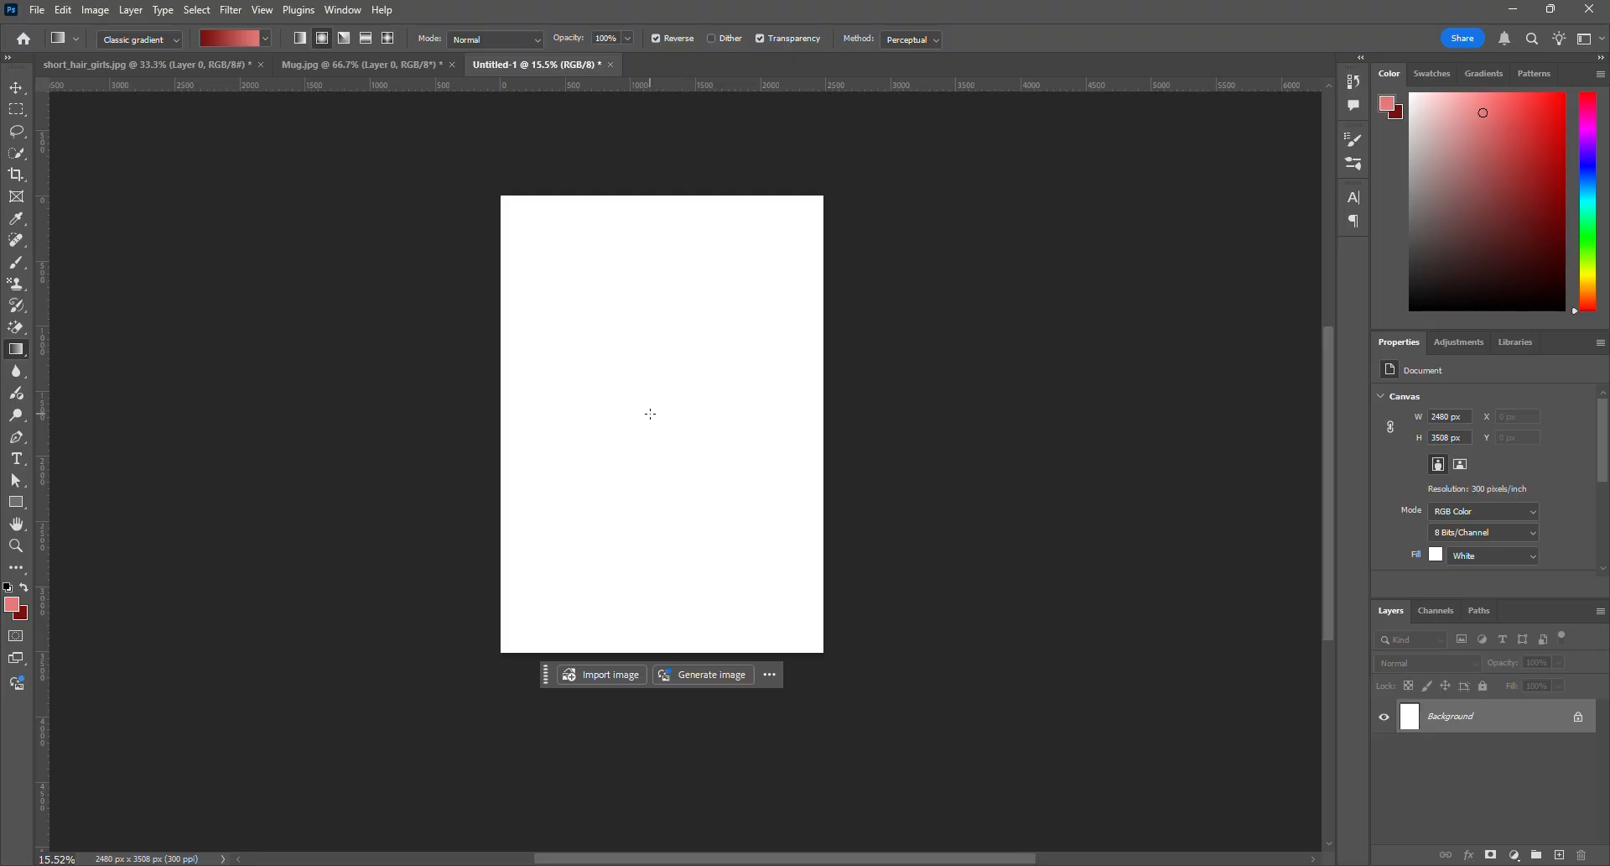
Draw a radial gradient from the page's center to its bottom edge with Reverse on, repeat it with Reverse off, and undo each fill
{"action": "left_click_drag", "start_coordinate": [654, 413], "coordinate": [659, 655]}
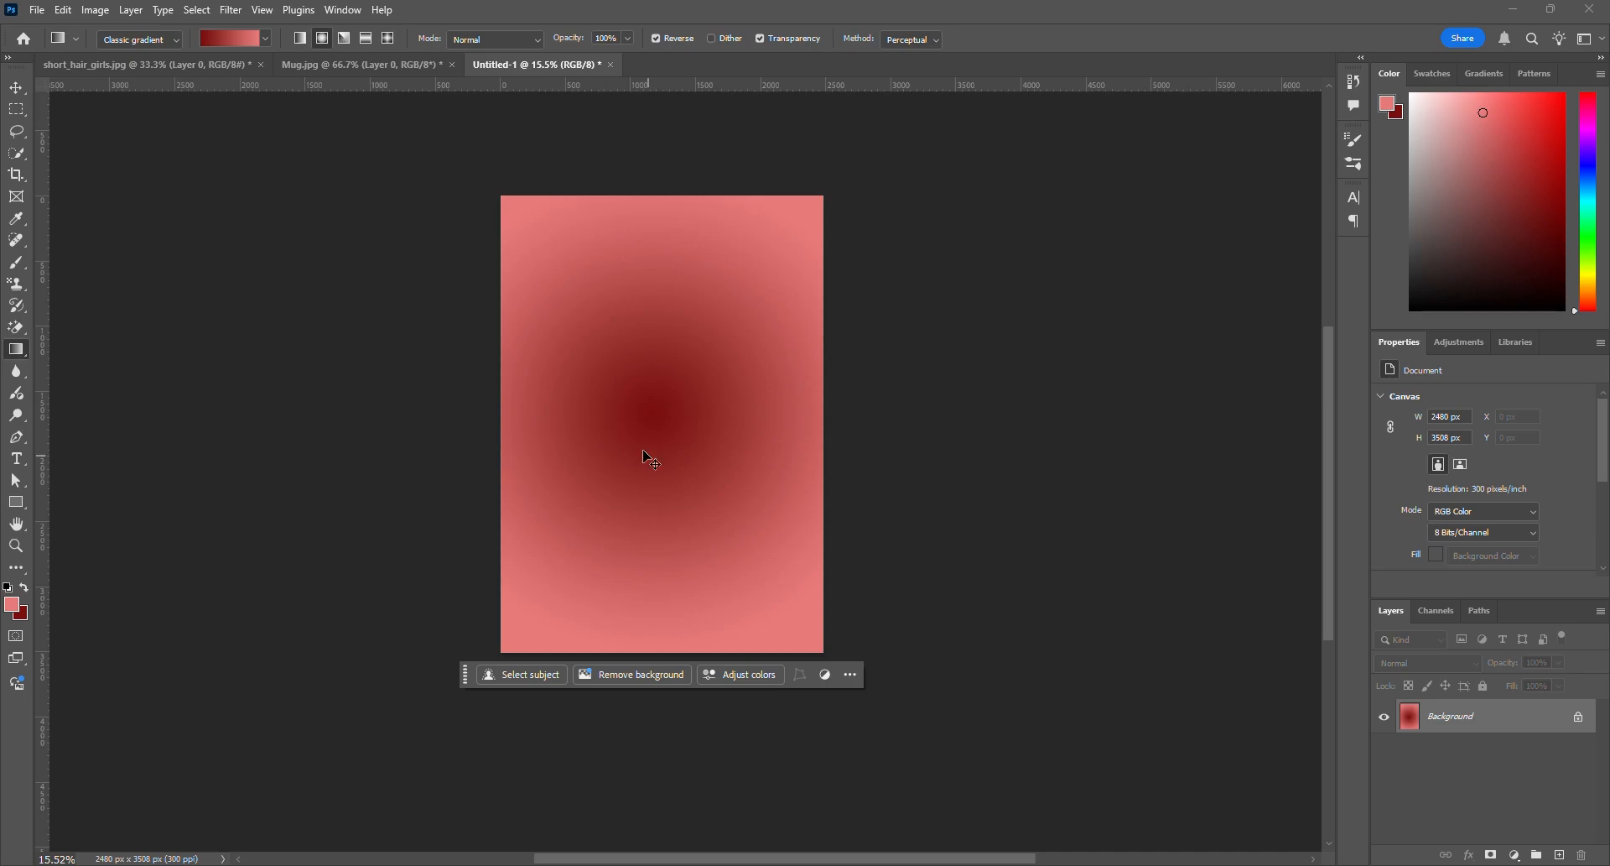
{"action": "key", "text": "ctrl+z"}
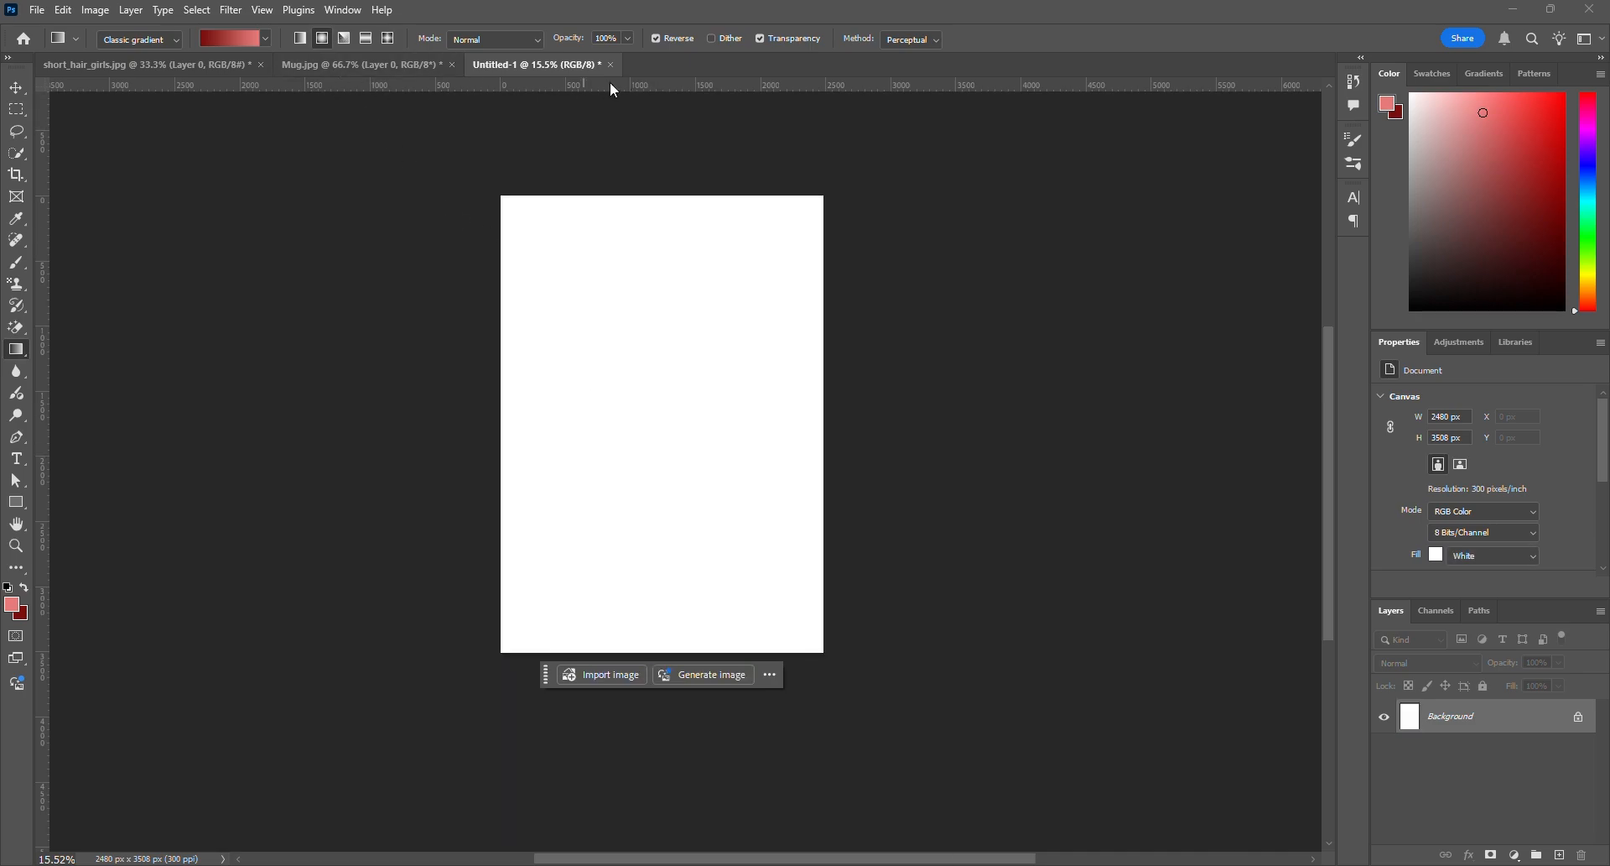
{"action": "left_click", "coordinate": [657, 38]}
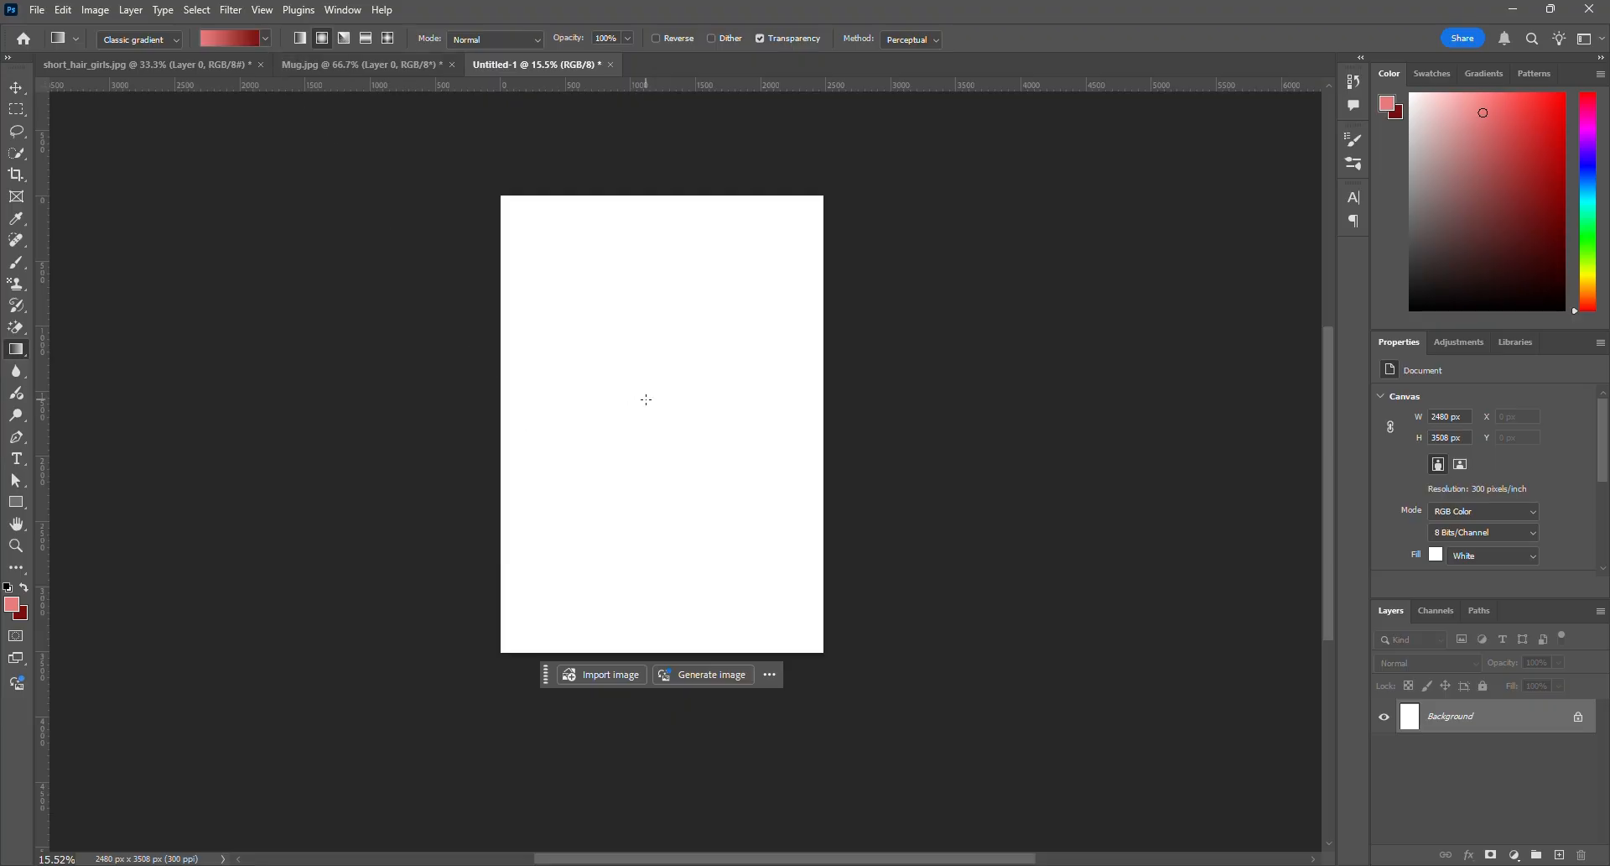
{"action": "left_click_drag", "start_coordinate": [652, 403], "coordinate": [655, 645]}
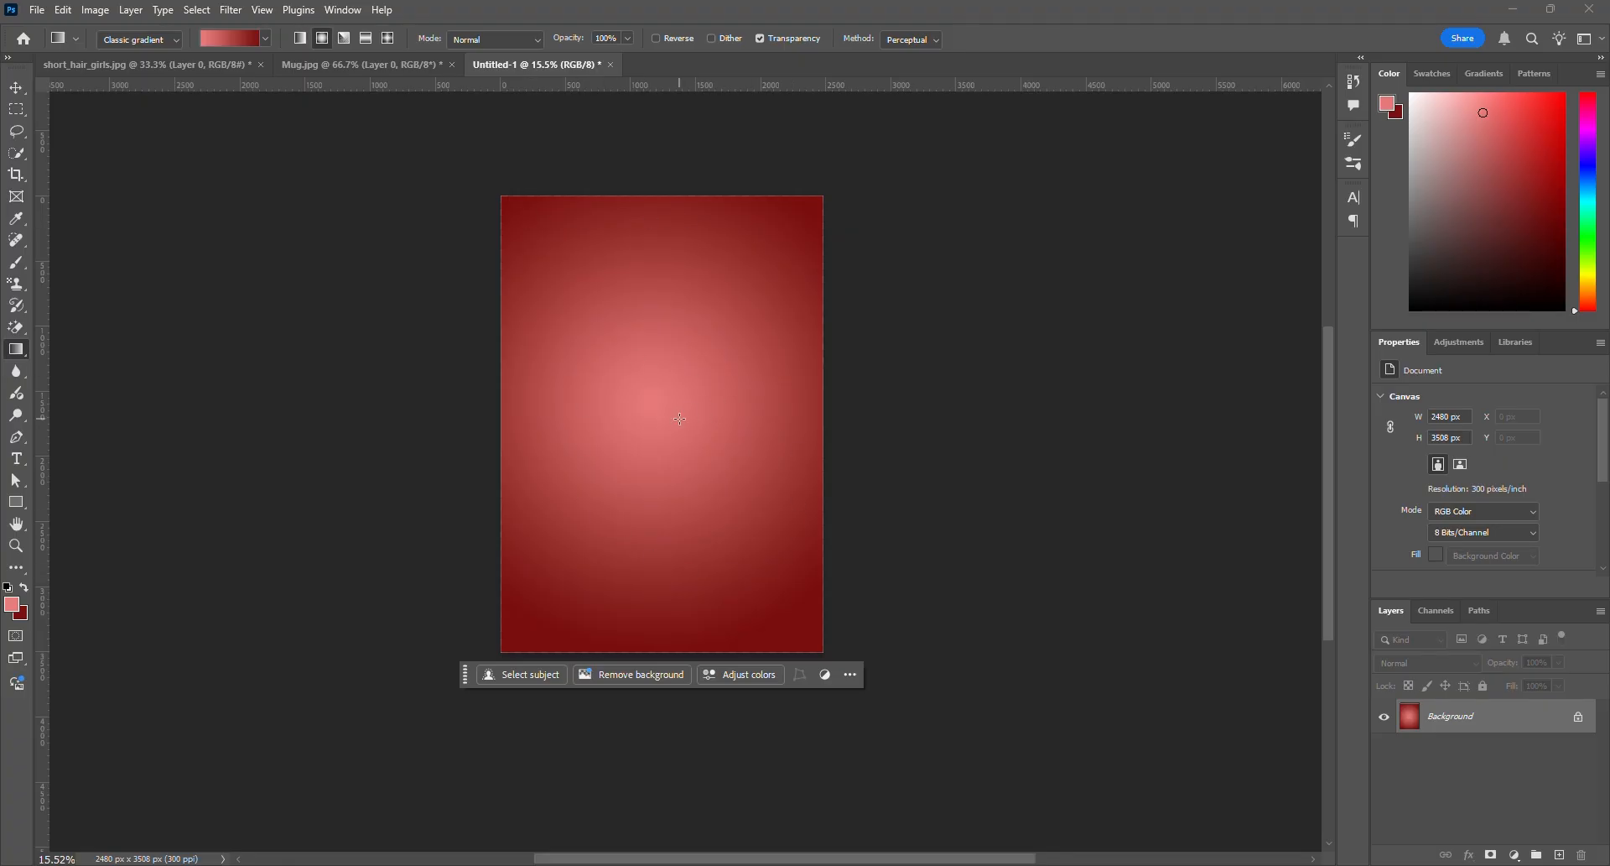
{"action": "key", "text": "ctrl+z"}
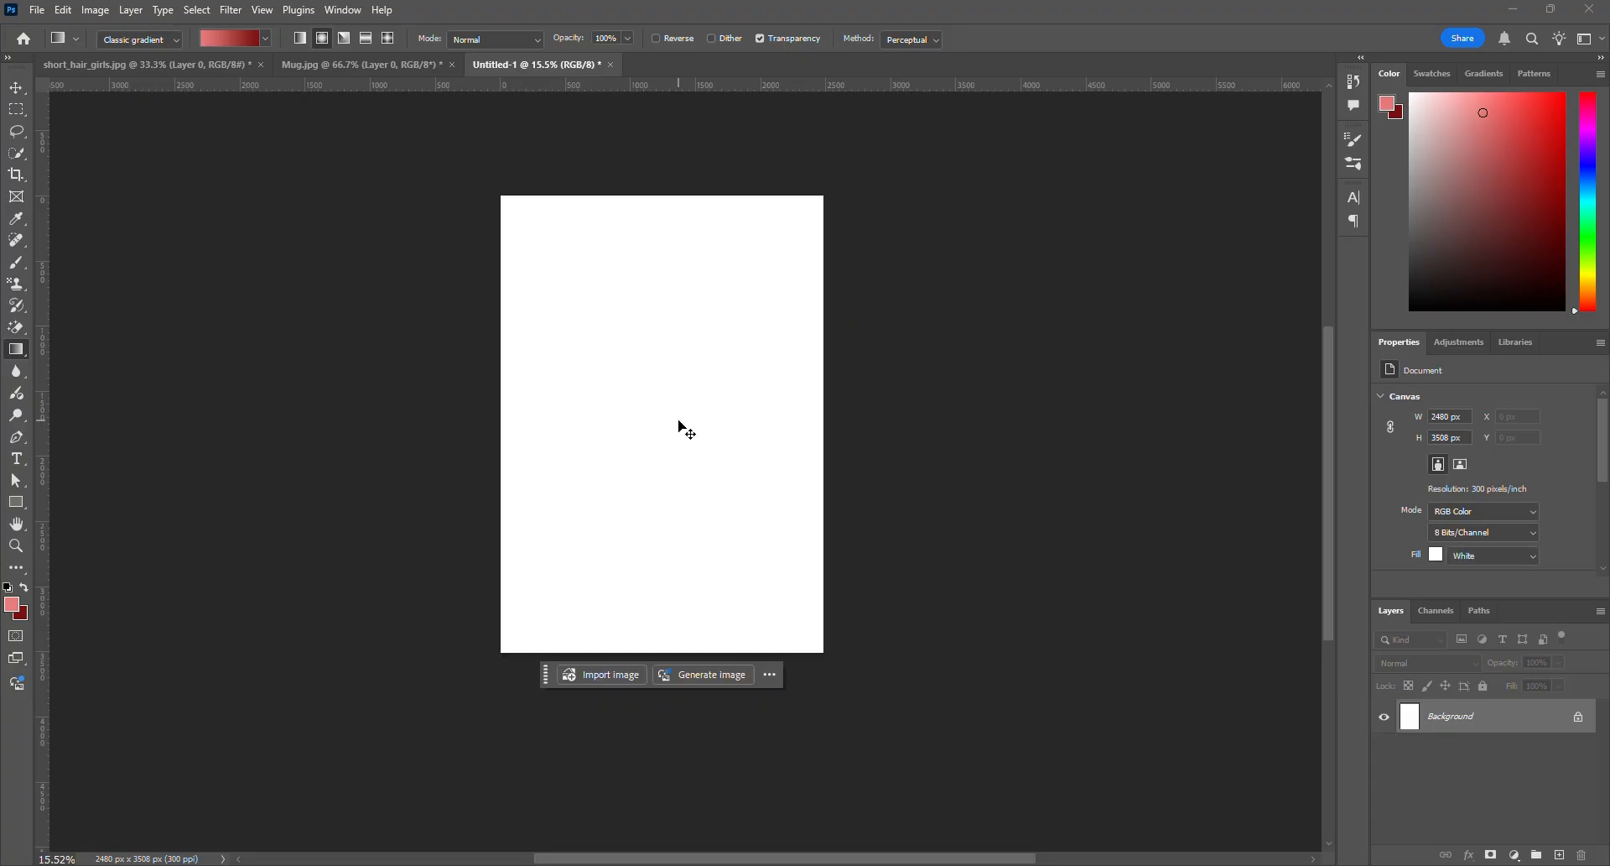
Draw an angle gradient from the page's center to its bottom edge and undo the fill
{"action": "left_click", "coordinate": [345, 40]}
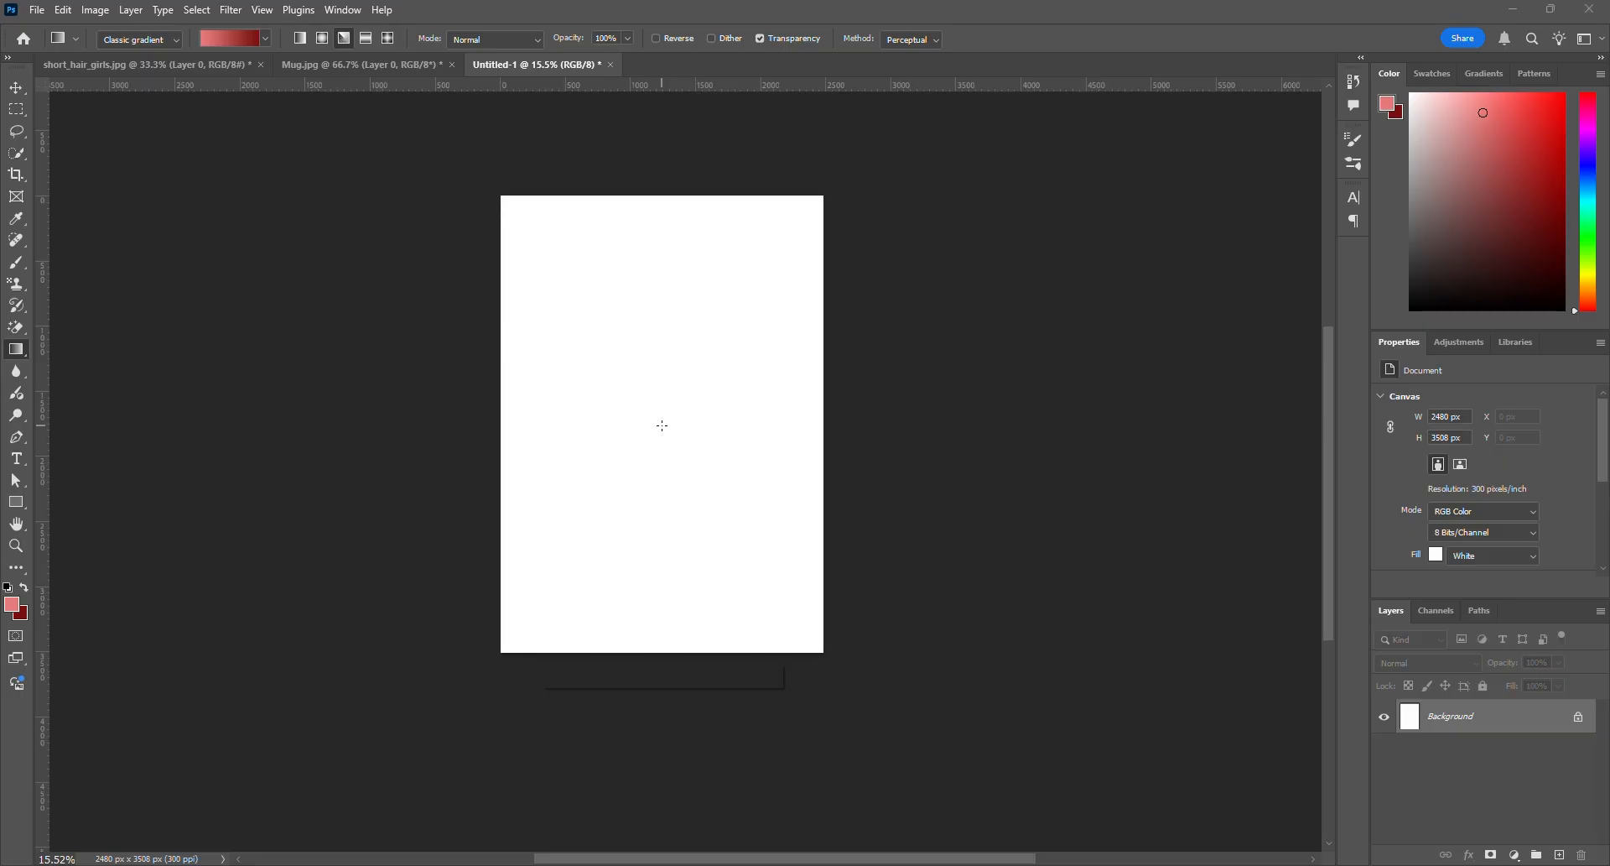
{"action": "left_click_drag", "start_coordinate": [662, 425], "coordinate": [652, 648]}
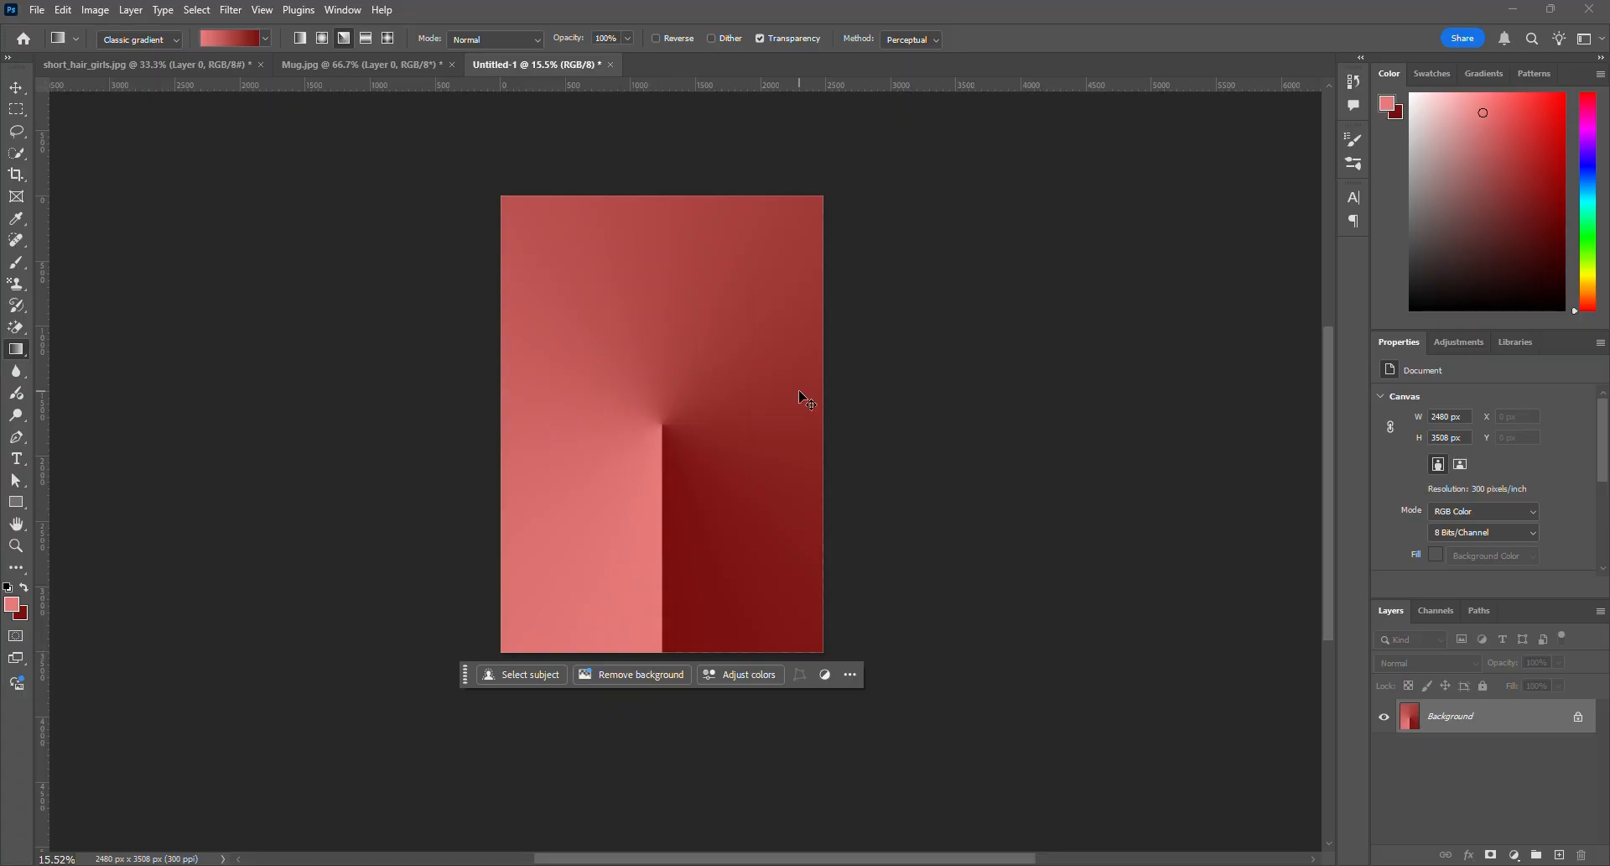
{"action": "key", "text": "ctrl+z"}
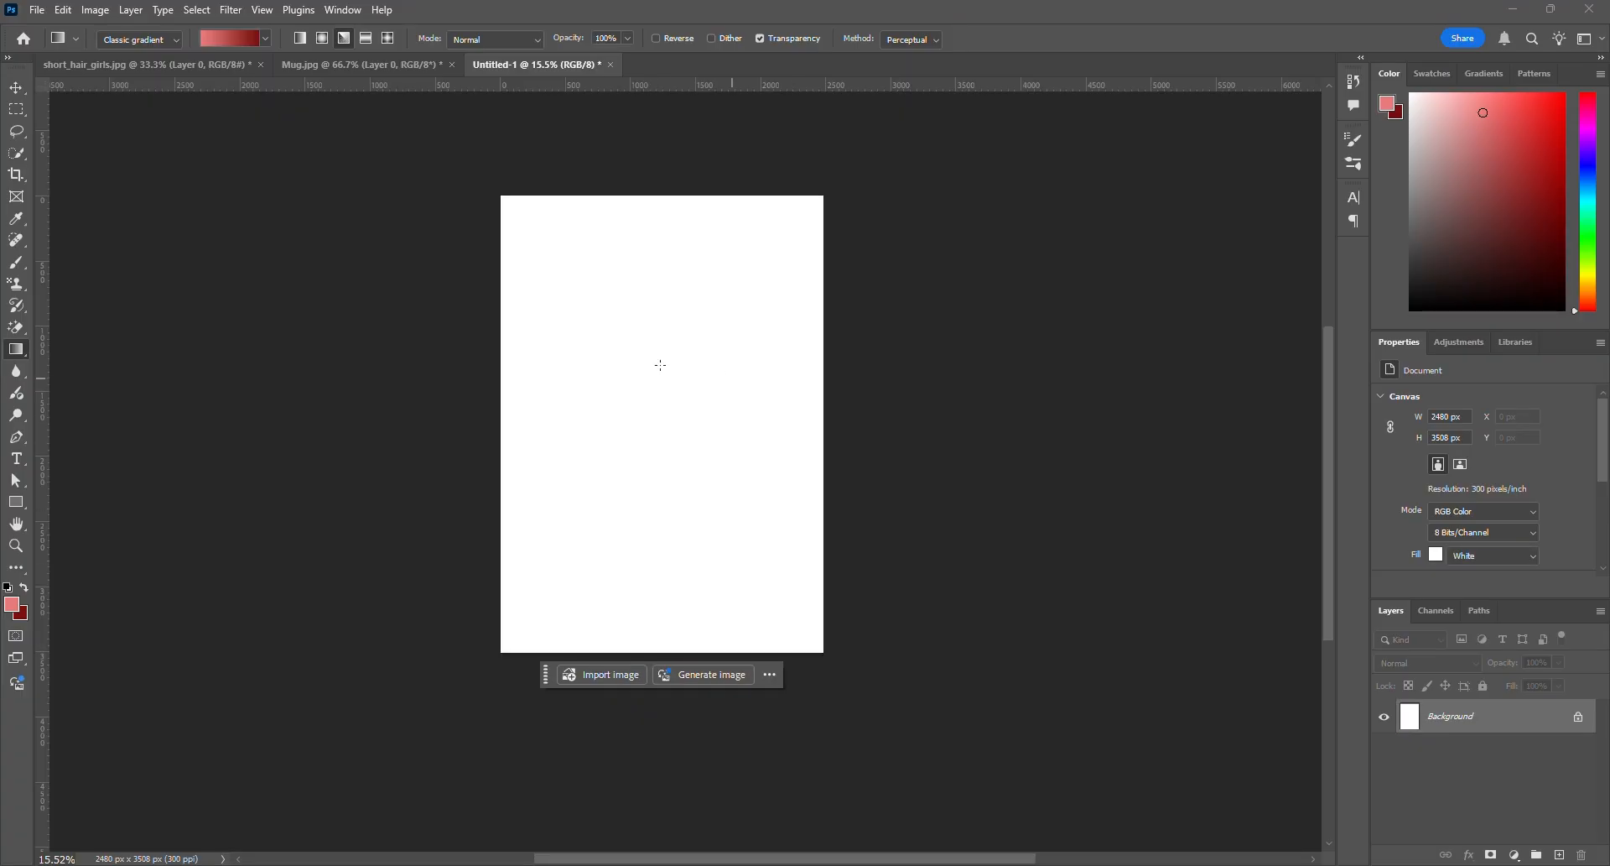
Try a reflected gradient and a diamond gradient, each from the page's center to its bottom edge, undoing each fill
{"action": "left_click", "coordinate": [369, 42]}
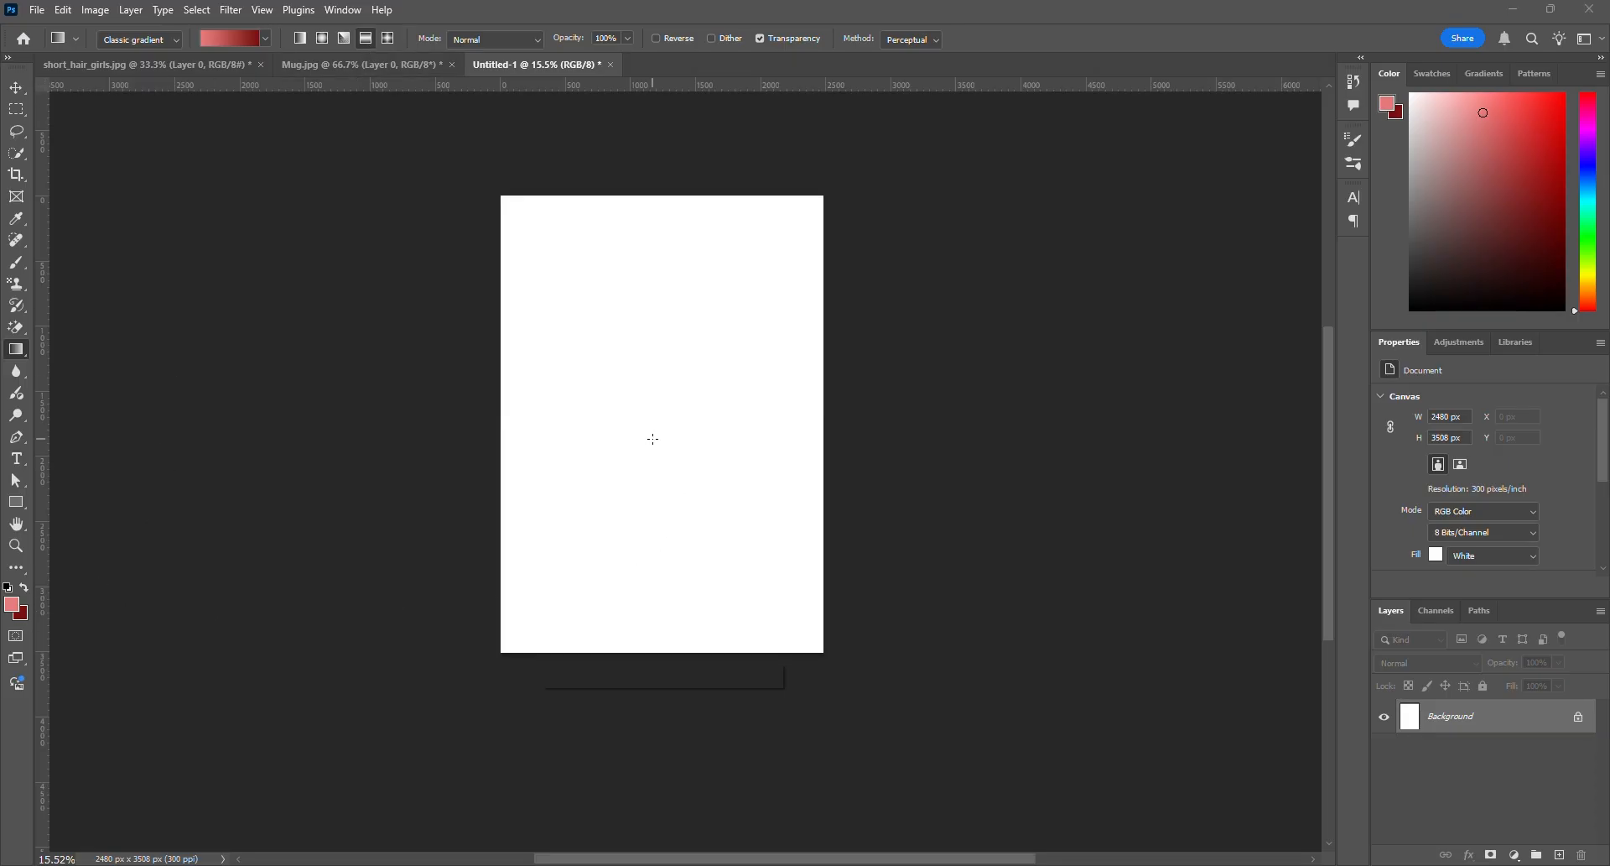
{"action": "left_click_drag", "start_coordinate": [654, 439], "coordinate": [644, 653]}
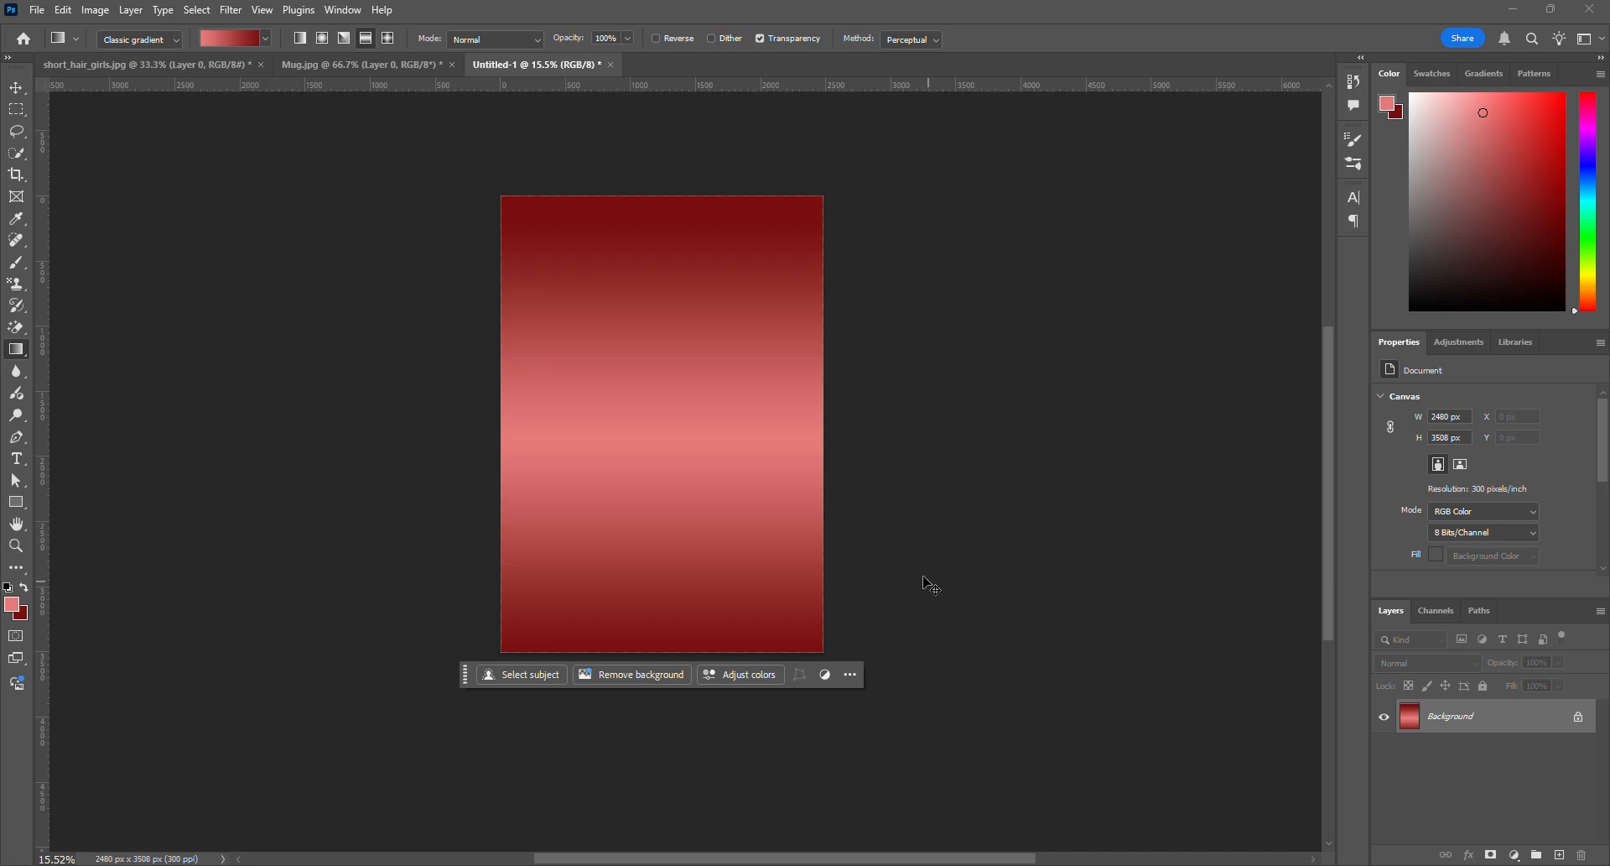
{"action": "key", "text": "ctrl+z"}
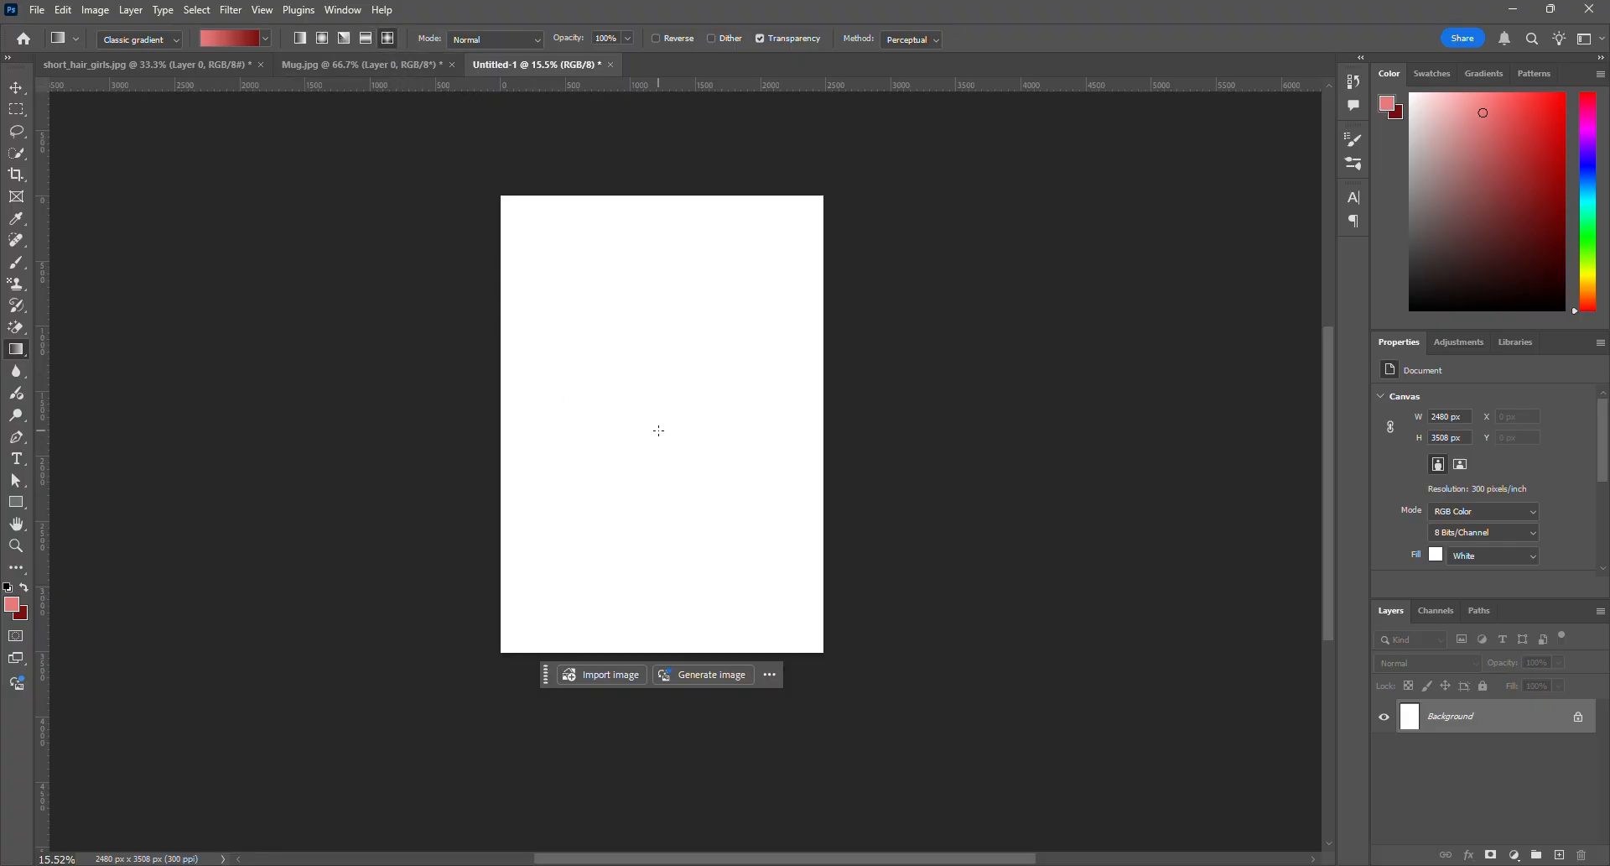
{"action": "left_click_drag", "start_coordinate": [659, 431], "coordinate": [655, 651]}
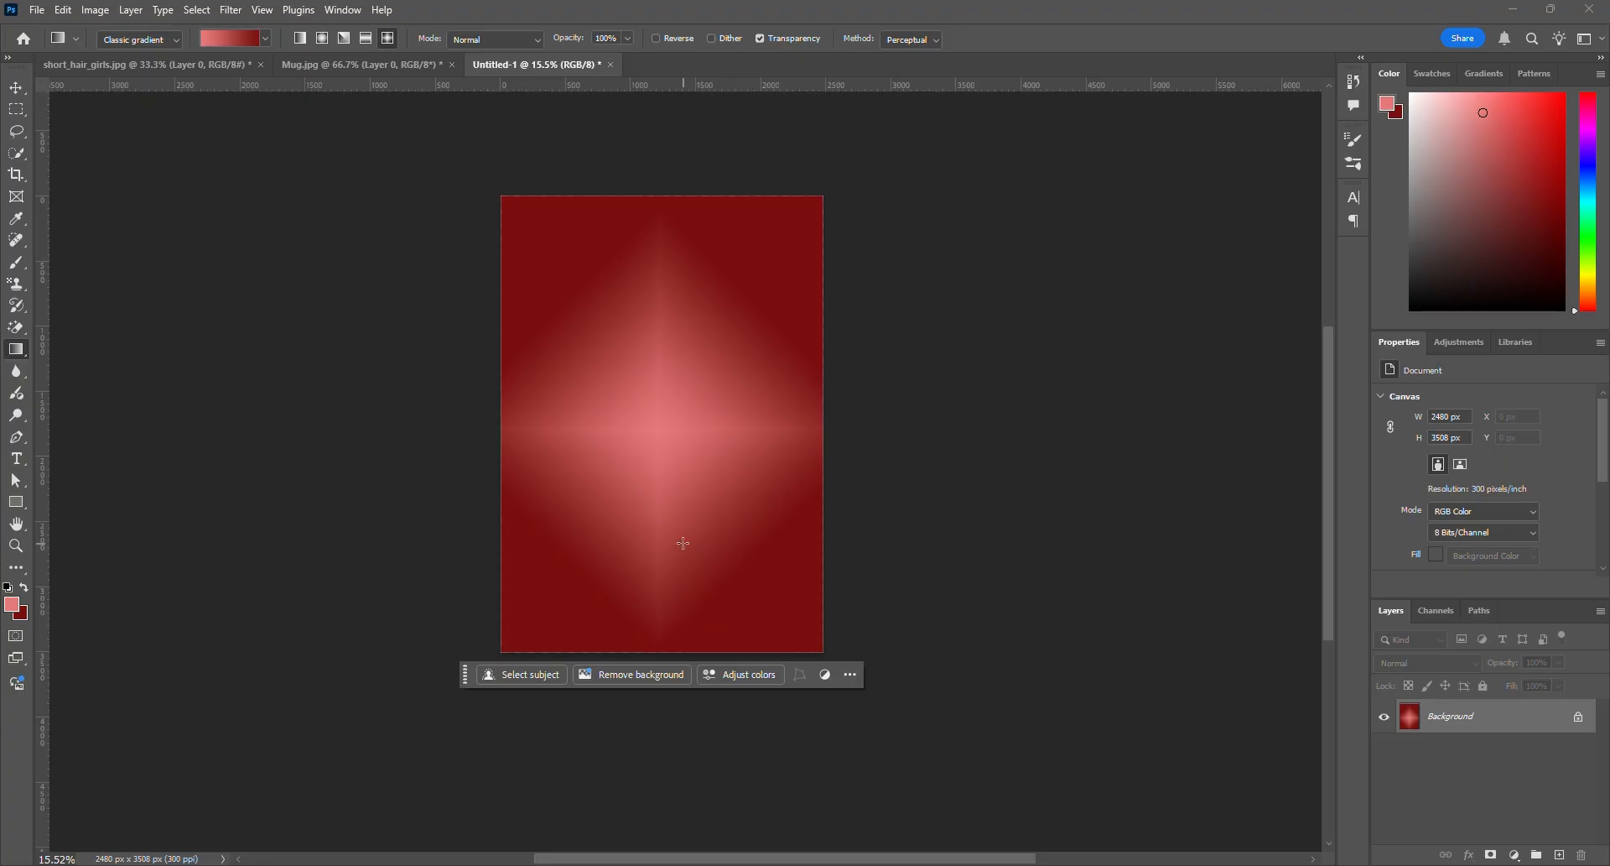
{"action": "key", "text": "ctrl+z"}
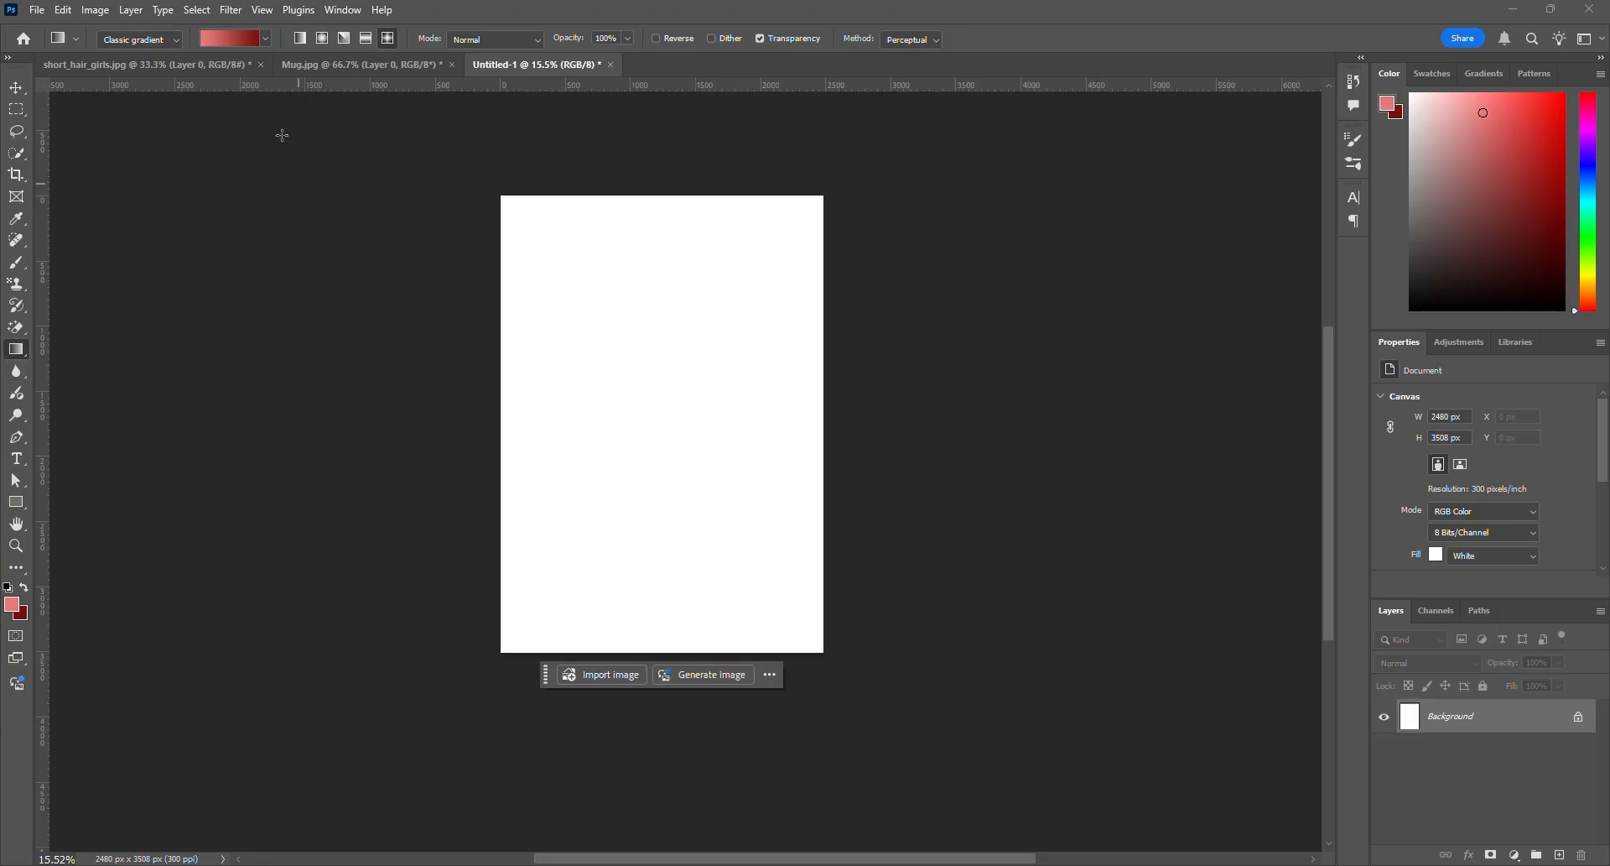
Browse the Blues and Purples gradient presets and choose the orange-to-pink-to-blue preset in the last row of Purples
{"action": "left_click", "coordinate": [268, 38]}
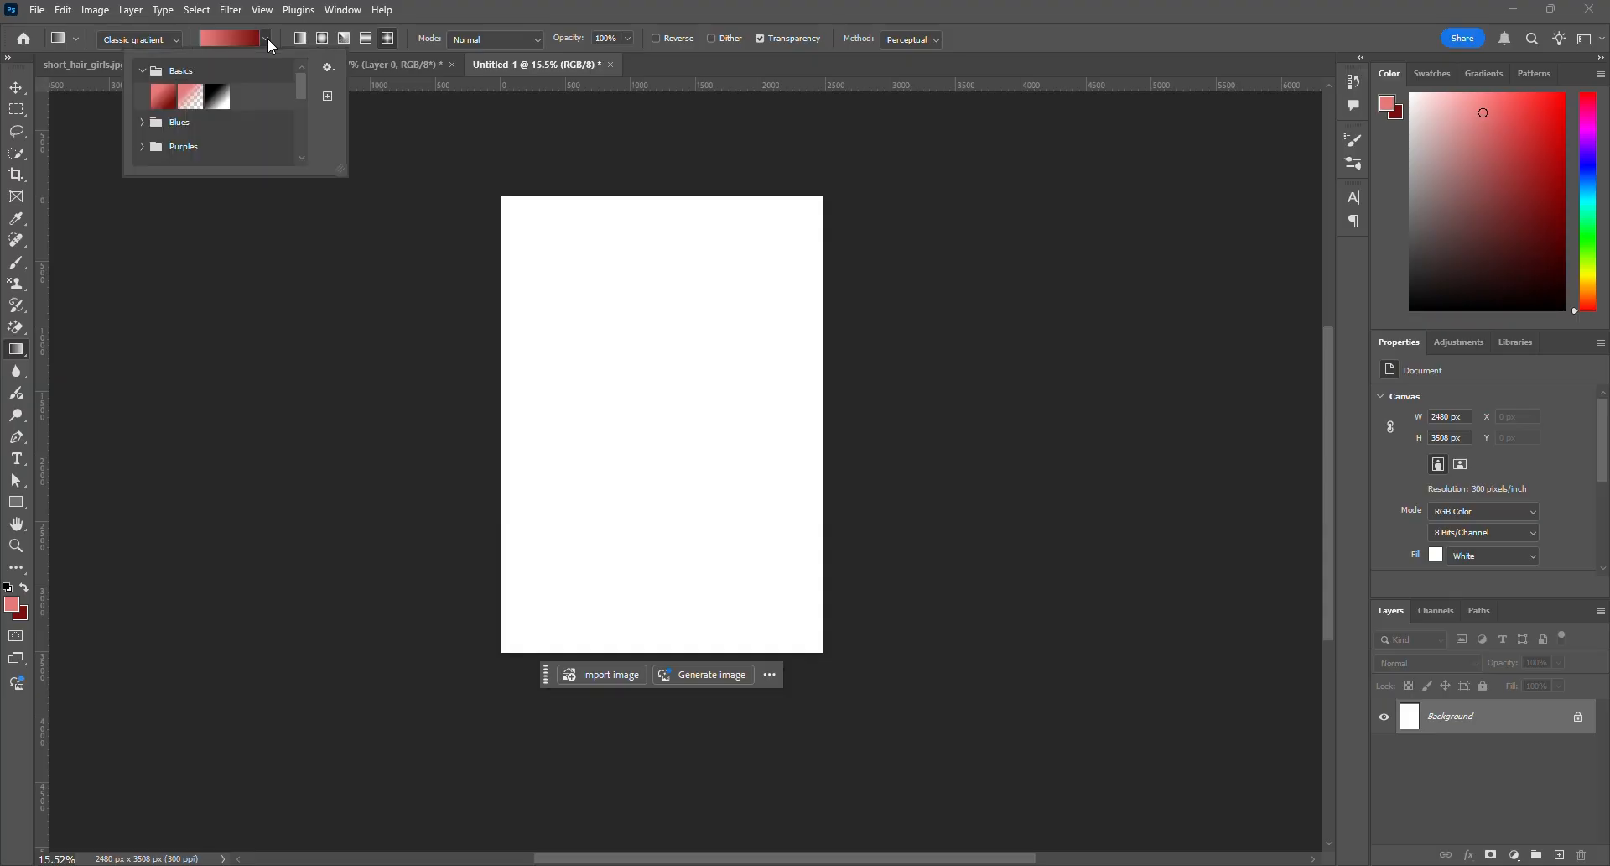
{"action": "left_click", "coordinate": [143, 124]}
{"action": "scroll", "coordinate": [178, 137], "scroll_direction": "down", "scroll_amount": 4}
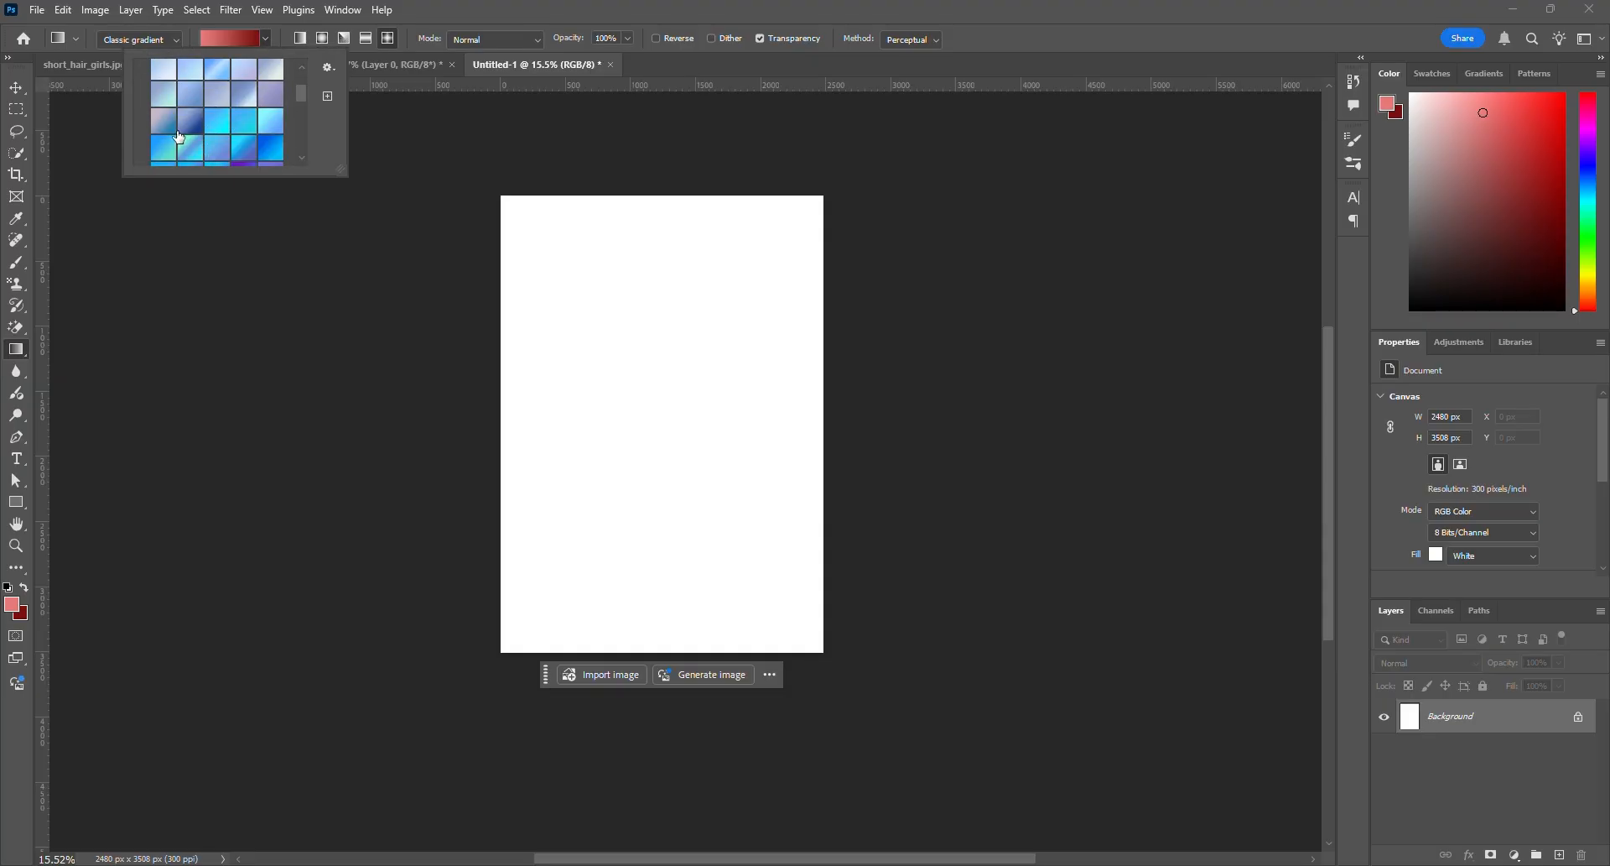
{"action": "scroll", "coordinate": [179, 137], "scroll_direction": "down", "scroll_amount": 5}
{"action": "left_click", "coordinate": [143, 124]}
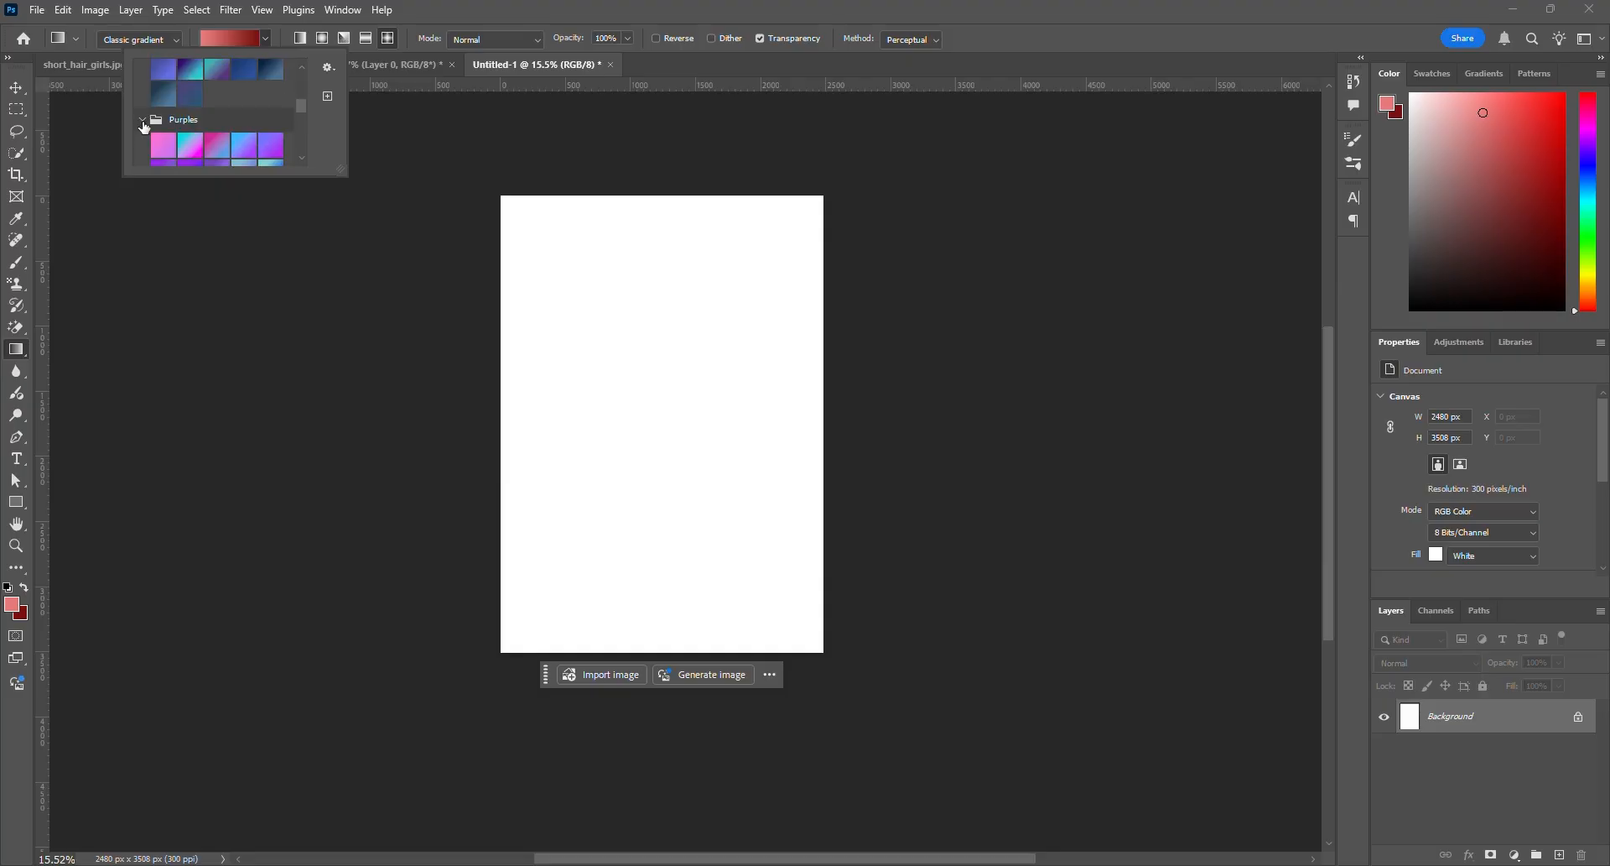
{"action": "scroll", "coordinate": [218, 153], "scroll_direction": "down", "scroll_amount": 6}
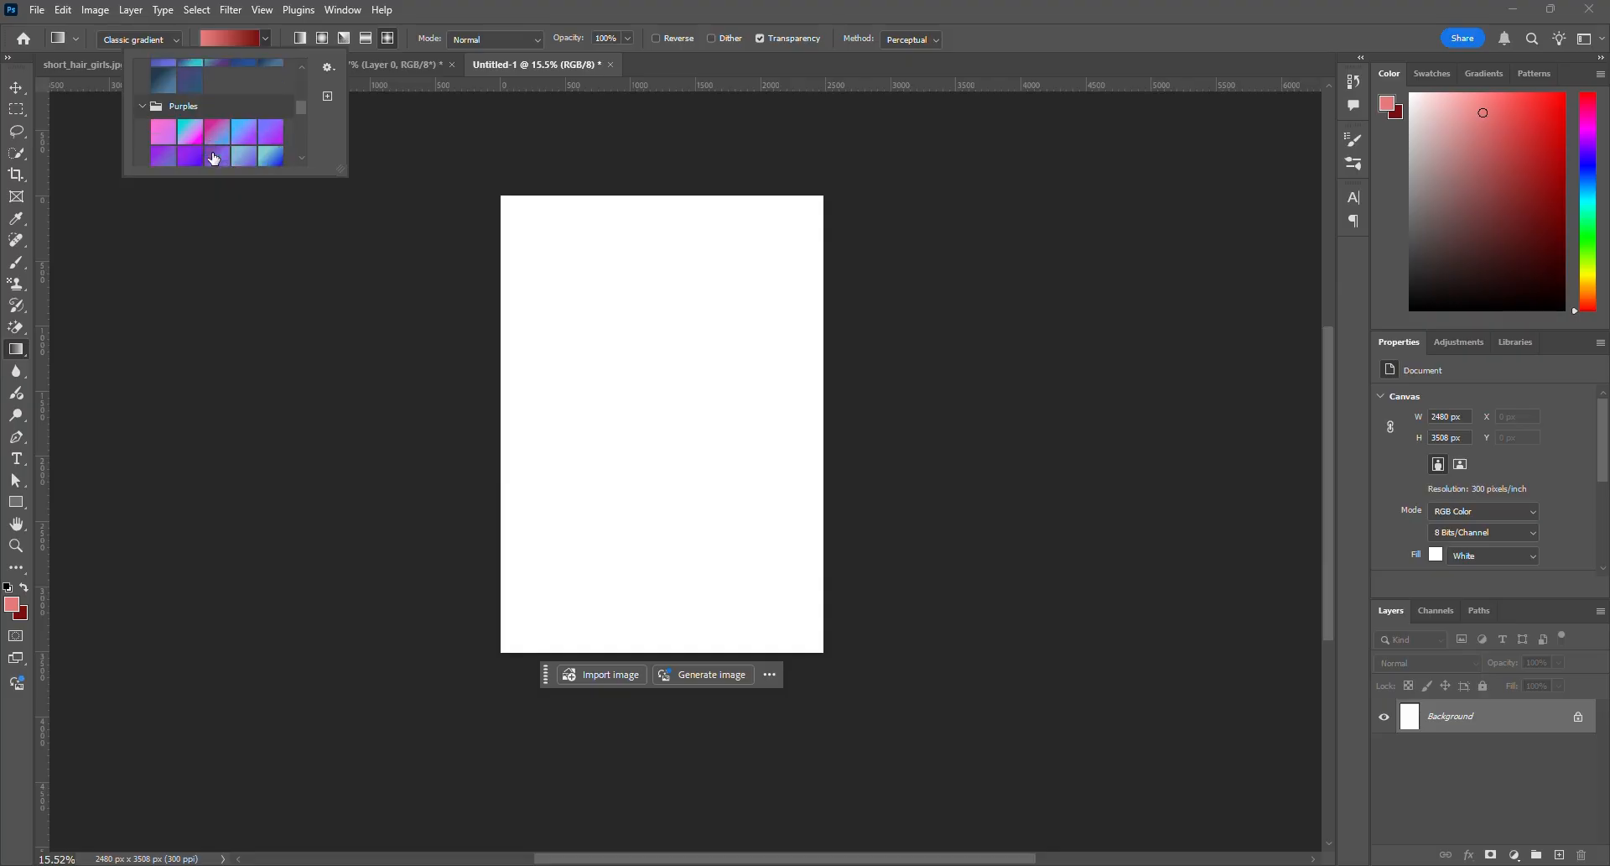
{"action": "scroll", "coordinate": [217, 154], "scroll_direction": "down", "scroll_amount": 1}
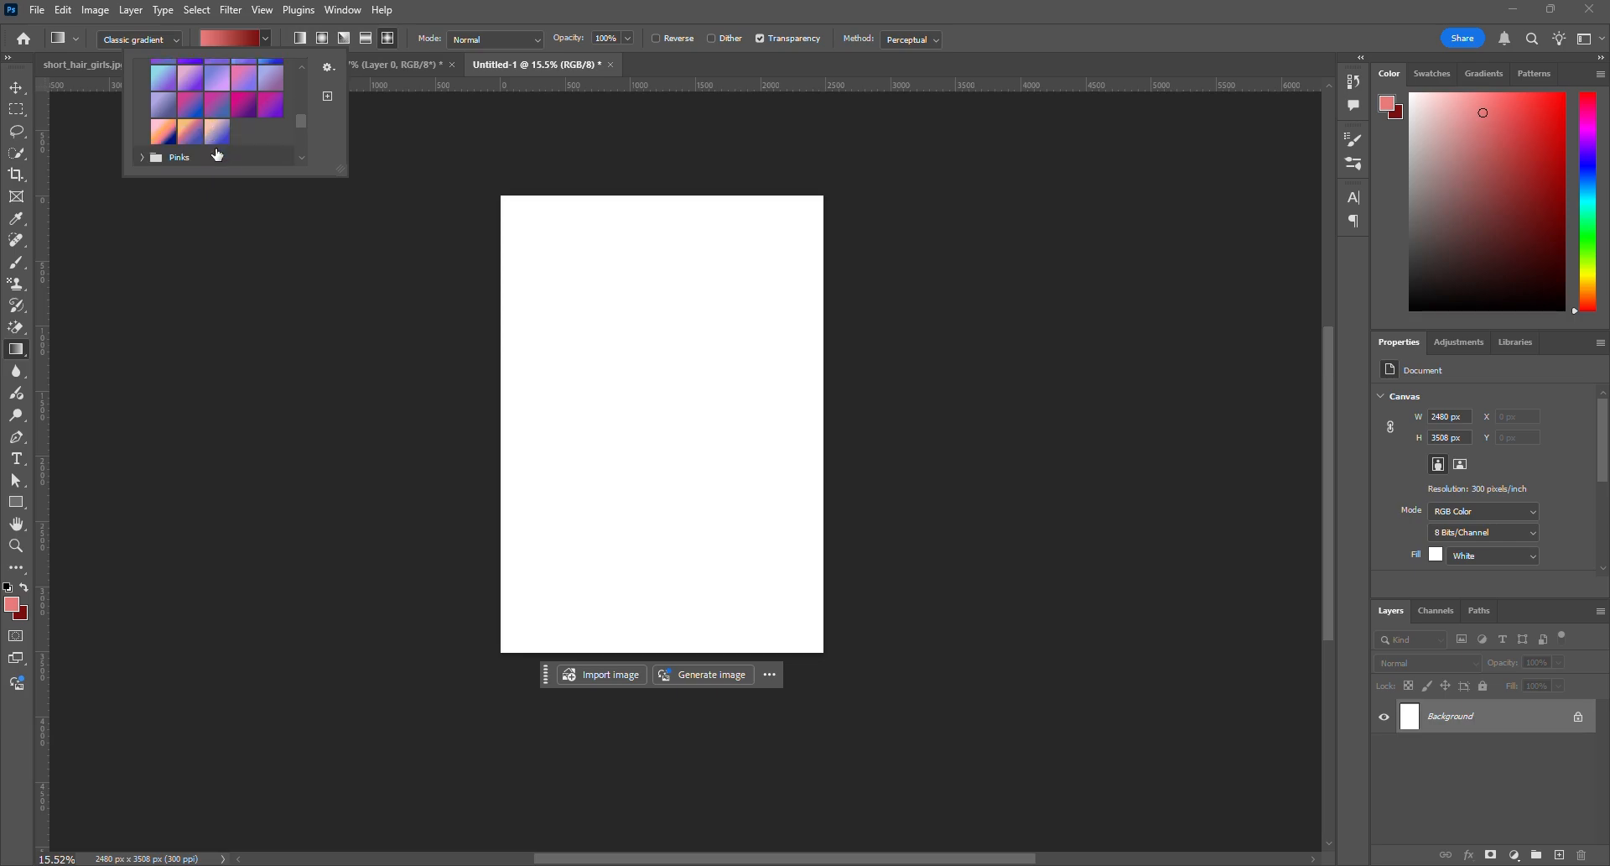
{"action": "left_click", "coordinate": [195, 136]}
Set the Linear Gradient style, draw a diagonal gradient from the page's upper-left corner to its lower-right corner, and undo the fill
{"action": "left_click", "coordinate": [303, 38]}
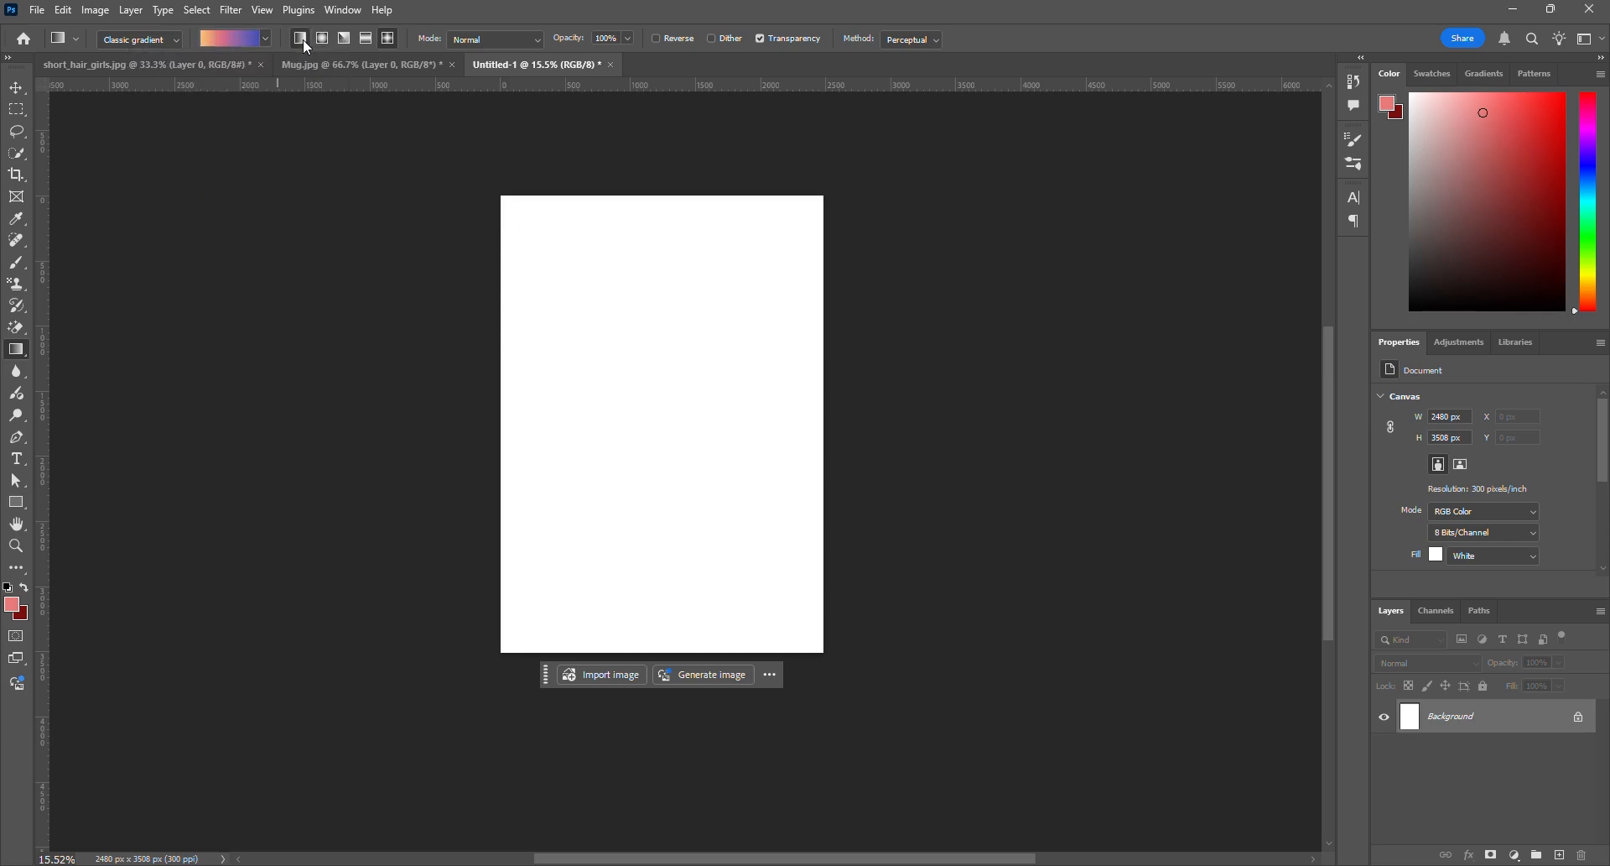
{"action": "left_click_drag", "start_coordinate": [503, 196], "coordinate": [818, 652]}
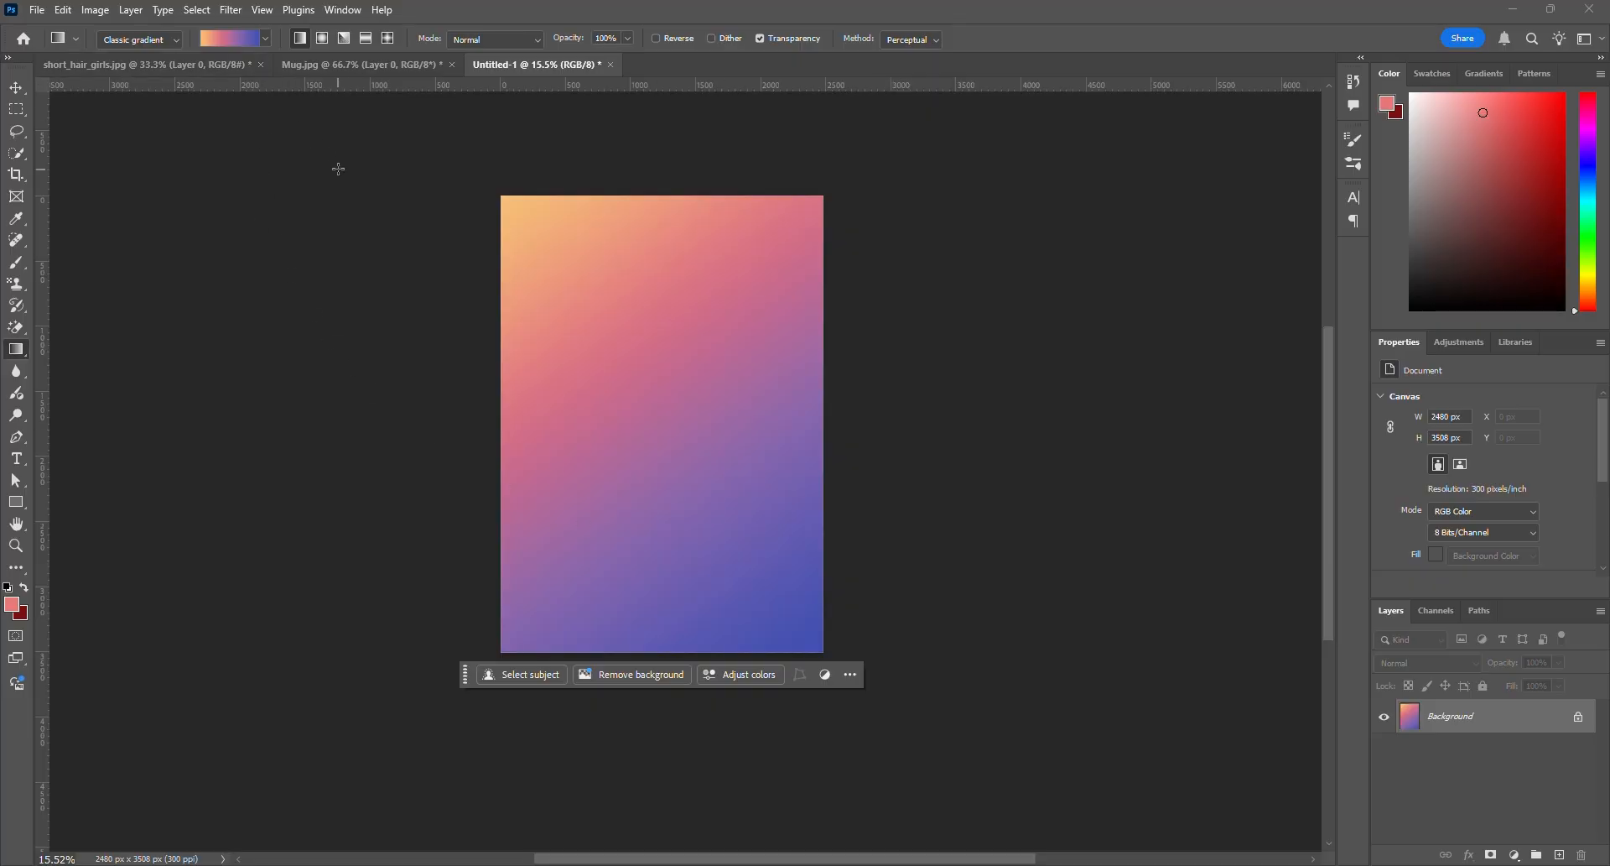
{"action": "key", "text": "ctrl+z"}
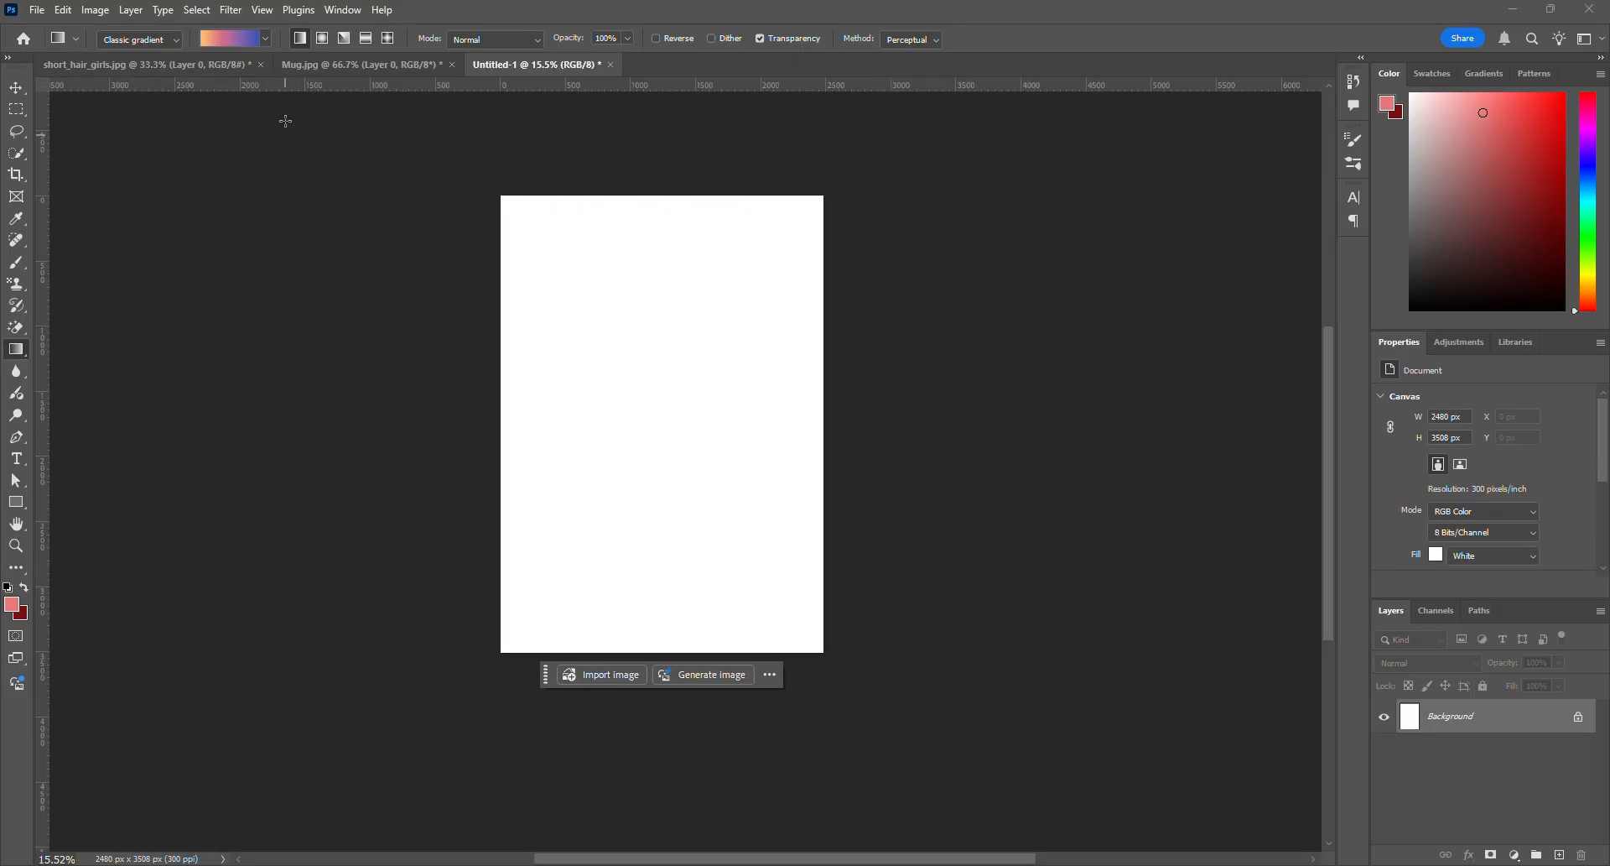
Choose the foreground-to-background gradient from the Basics presets
{"action": "left_click", "coordinate": [267, 40]}
{"action": "scroll", "coordinate": [296, 97], "scroll_direction": "up", "scroll_amount": 5}
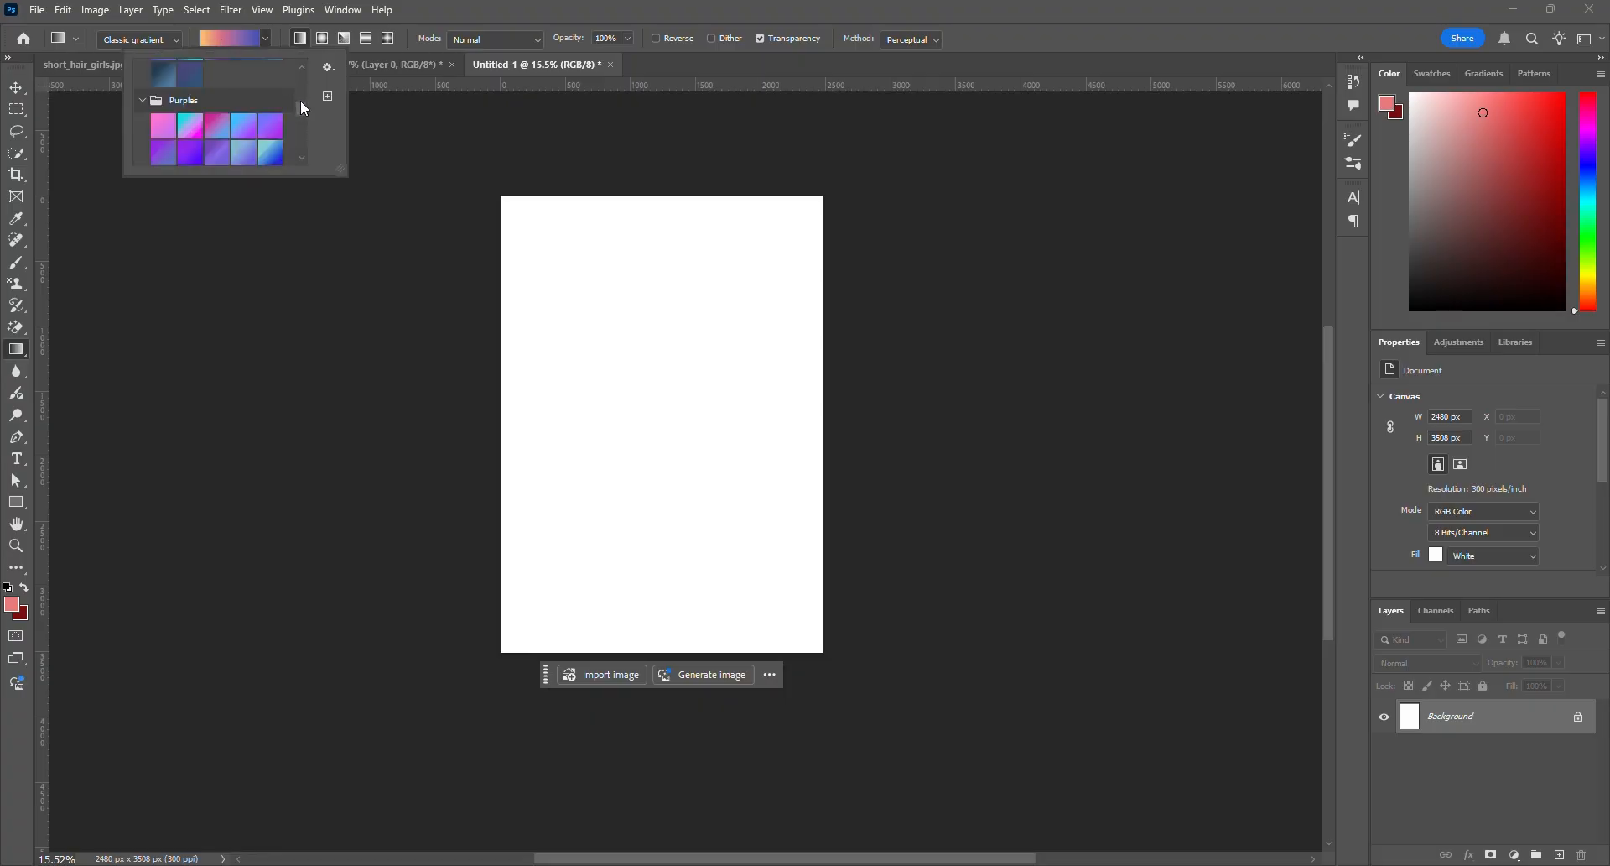
{"action": "left_click", "coordinate": [164, 97]}
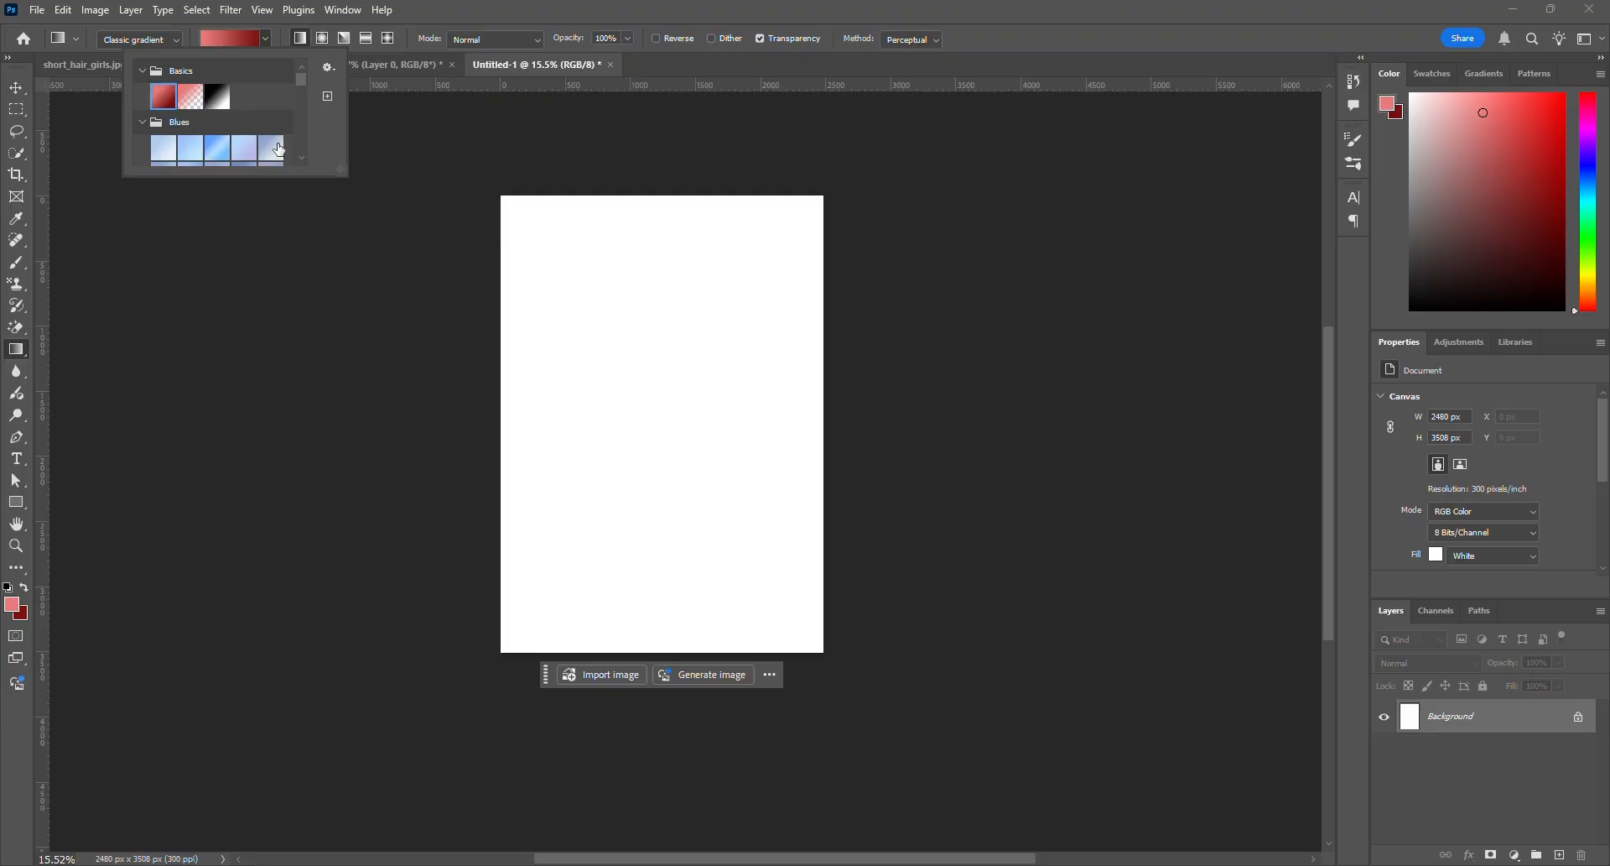
Edit the foreground-to-background gradient and add a color stop at 68% colored bright red (f21818)
{"action": "left_click", "coordinate": [225, 39]}
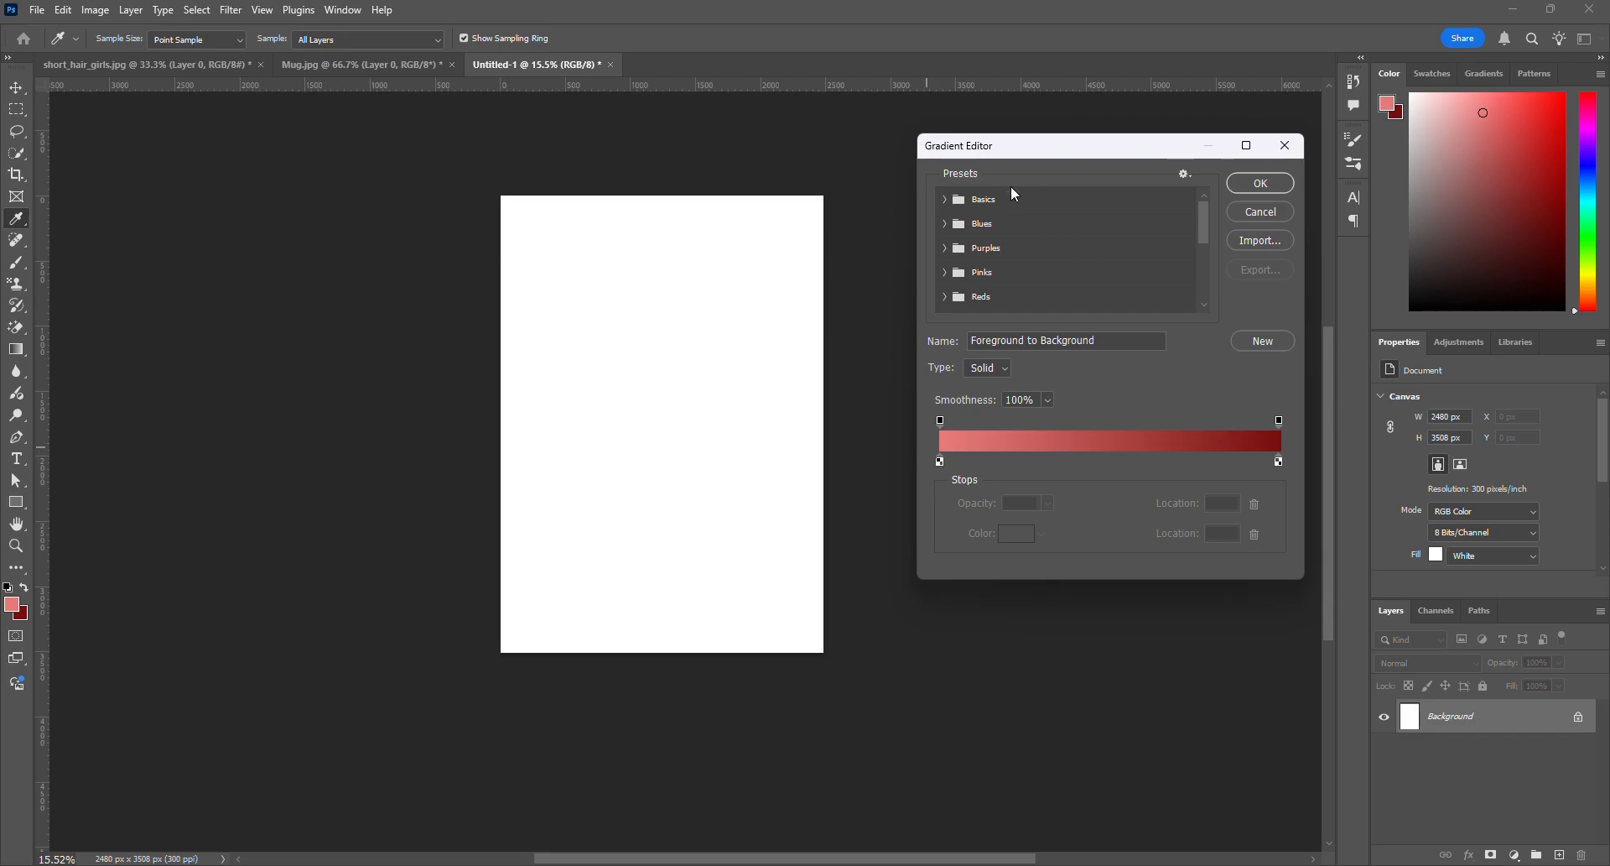
{"action": "left_click_drag", "start_coordinate": [1030, 156], "coordinate": [974, 162]}
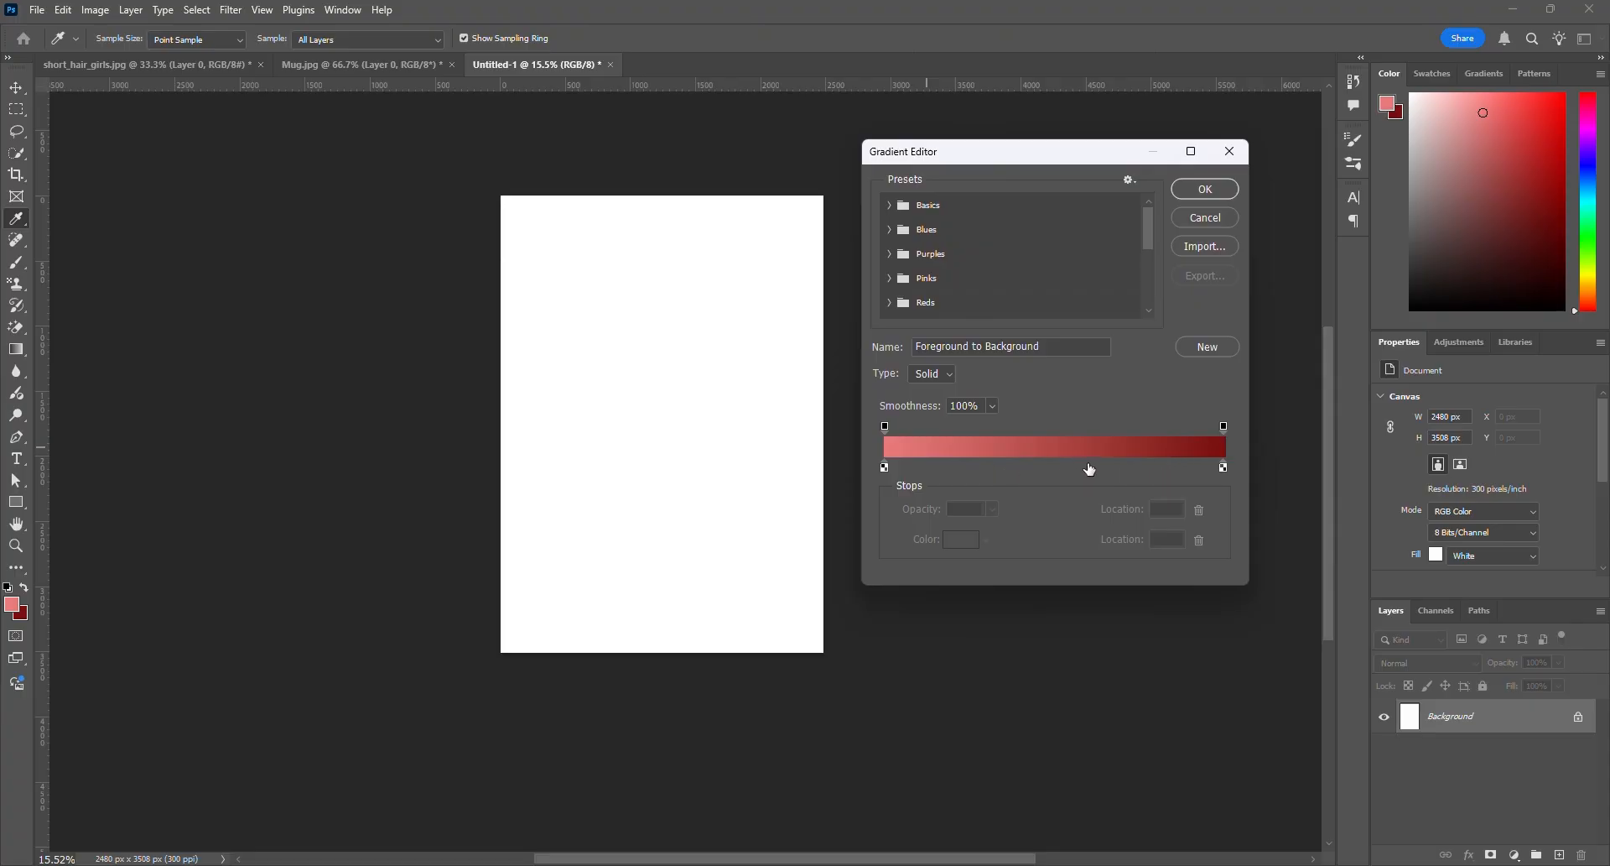
{"action": "left_click", "coordinate": [1115, 466]}
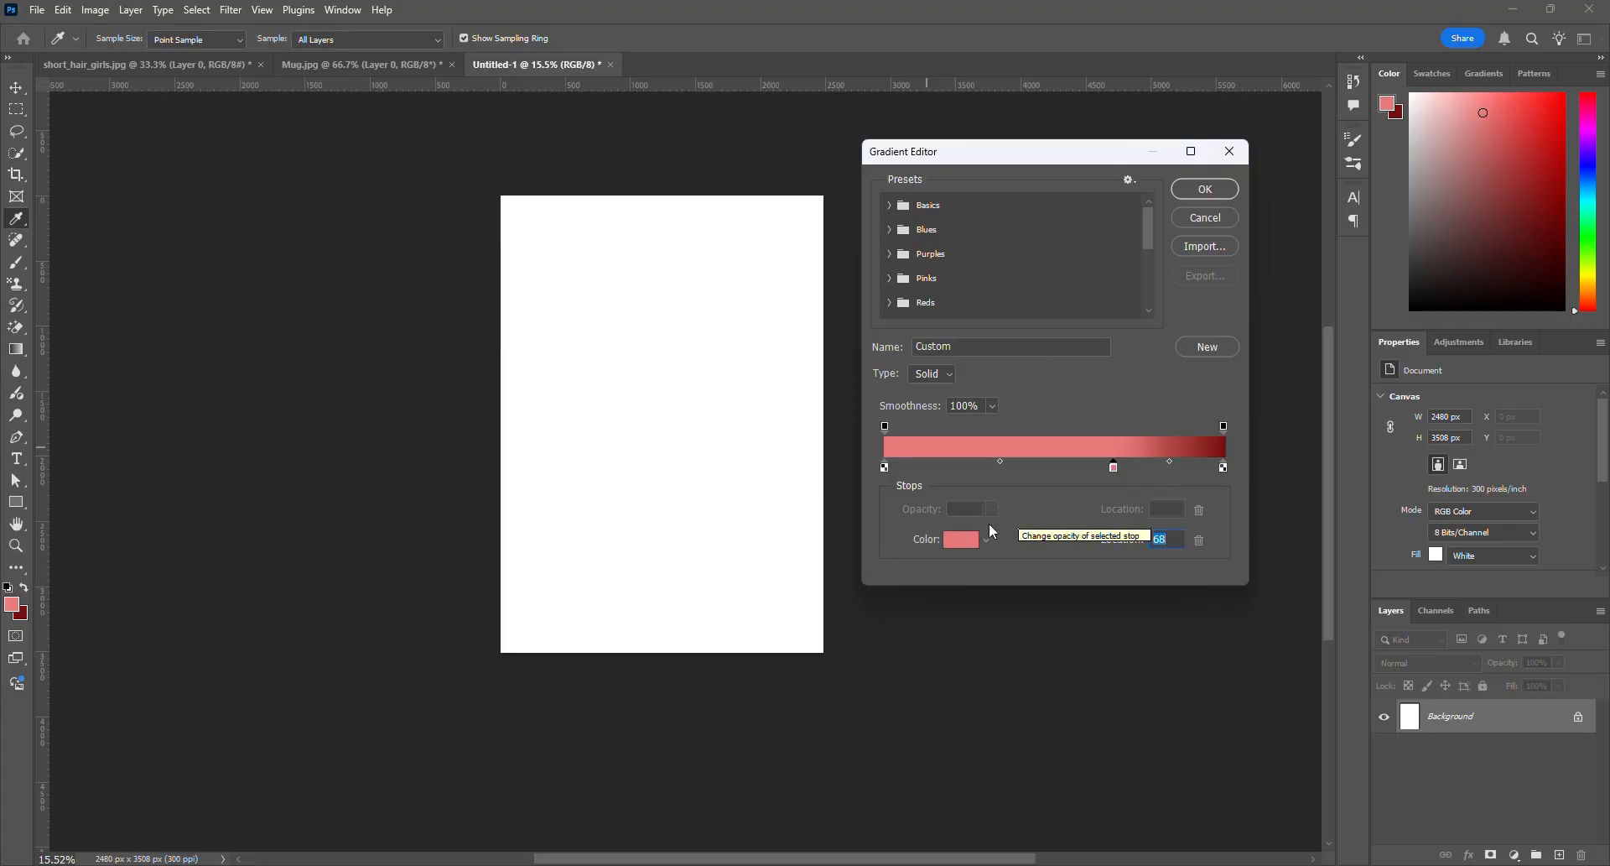
{"action": "left_click", "coordinate": [963, 539]}
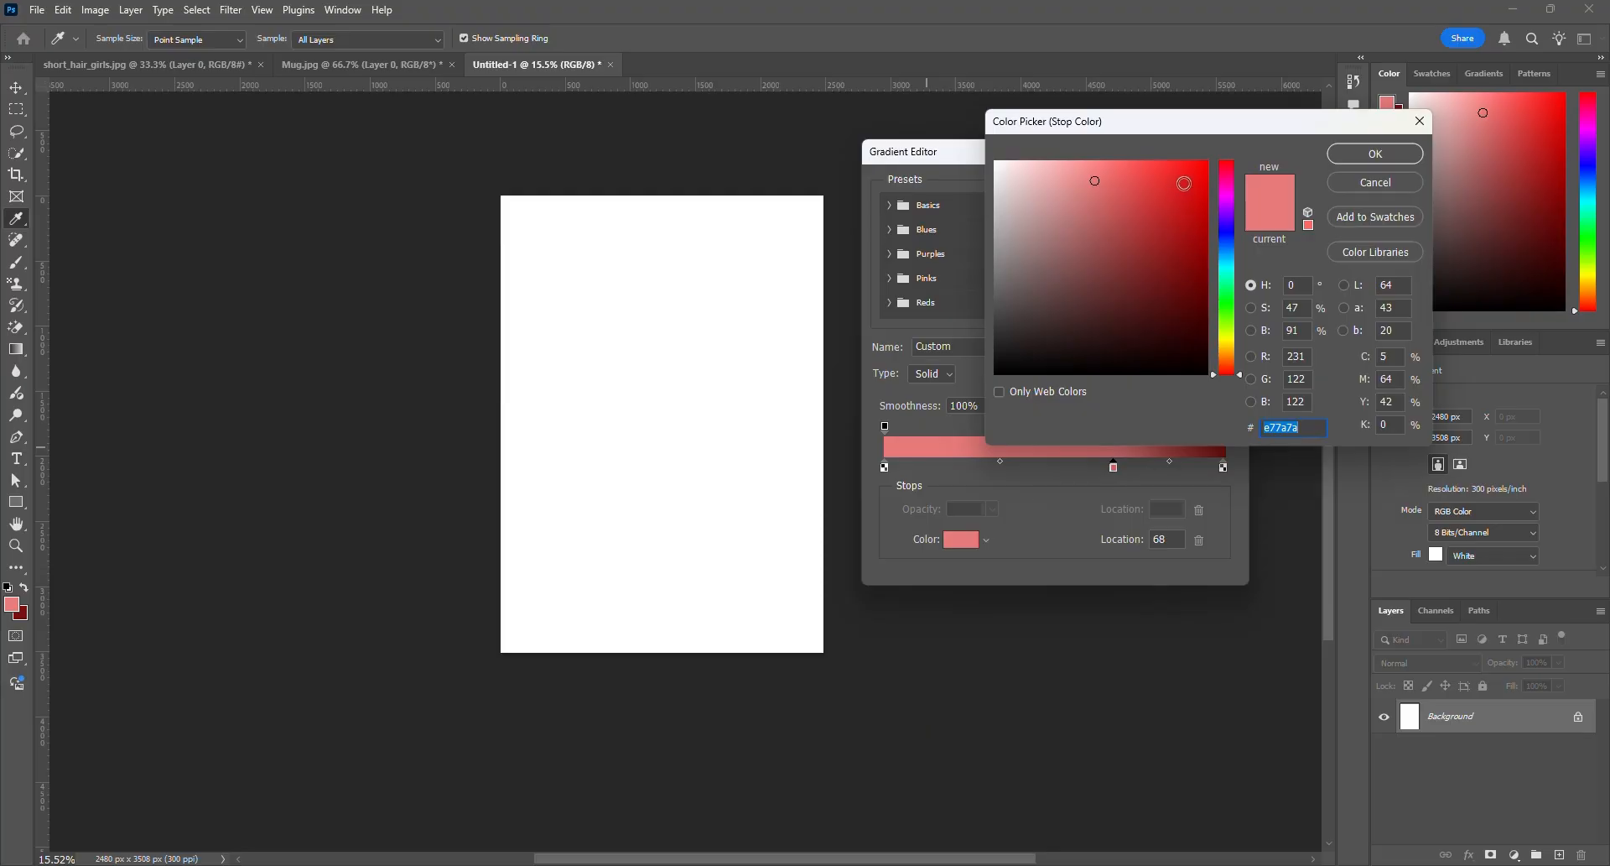
{"action": "left_click", "coordinate": [1190, 175]}
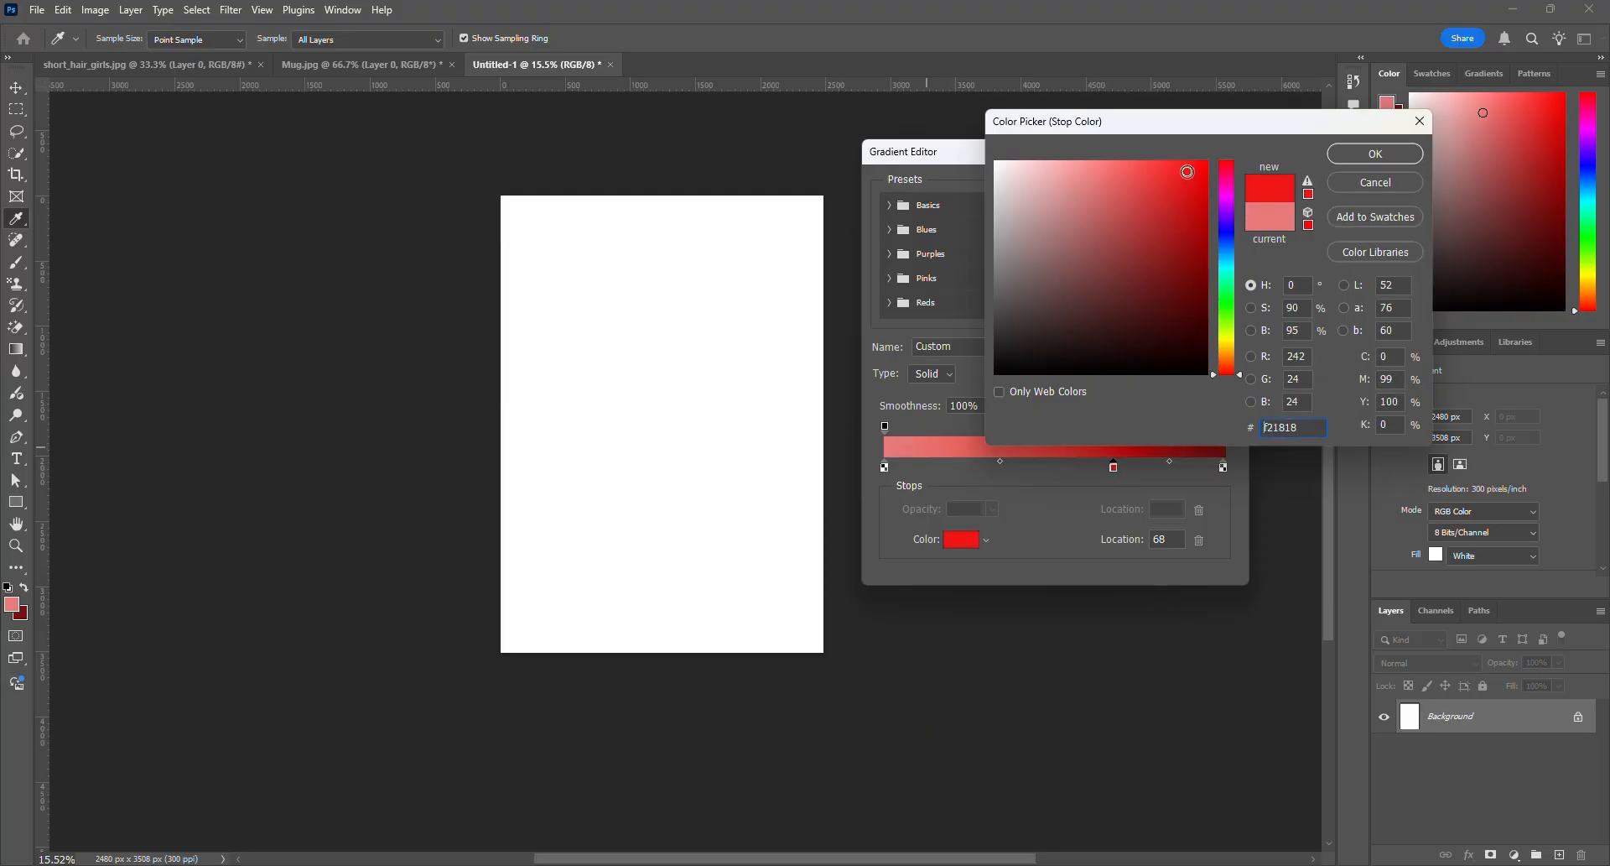
{"action": "left_click", "coordinate": [1352, 158]}
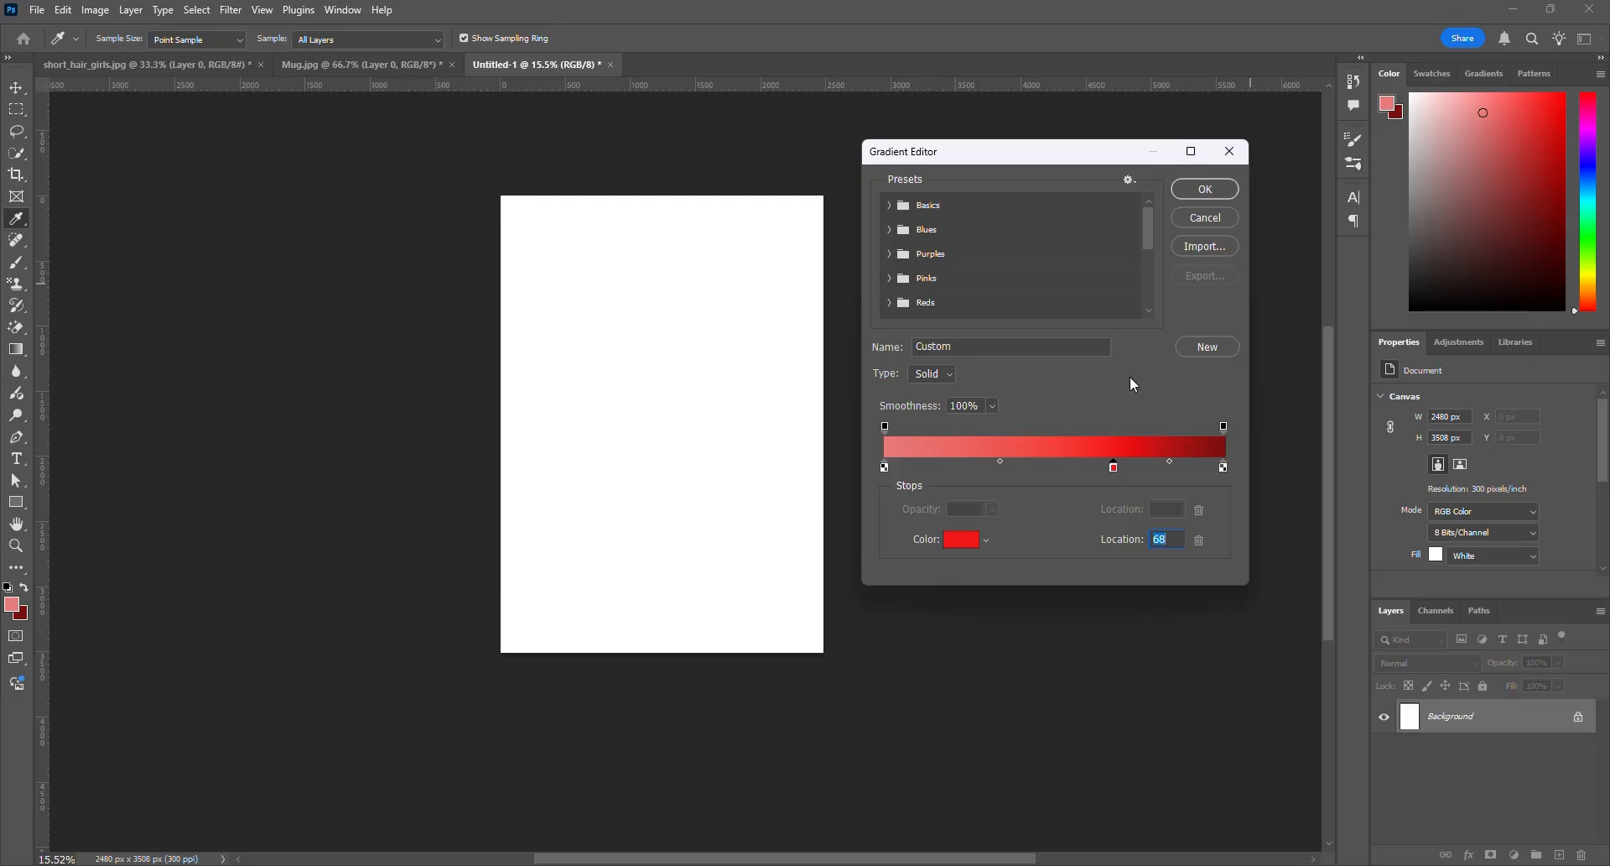
Add another color stop at 27% of the gradient and color it pinkish purple (d461c8)
{"action": "left_click", "coordinate": [977, 468]}
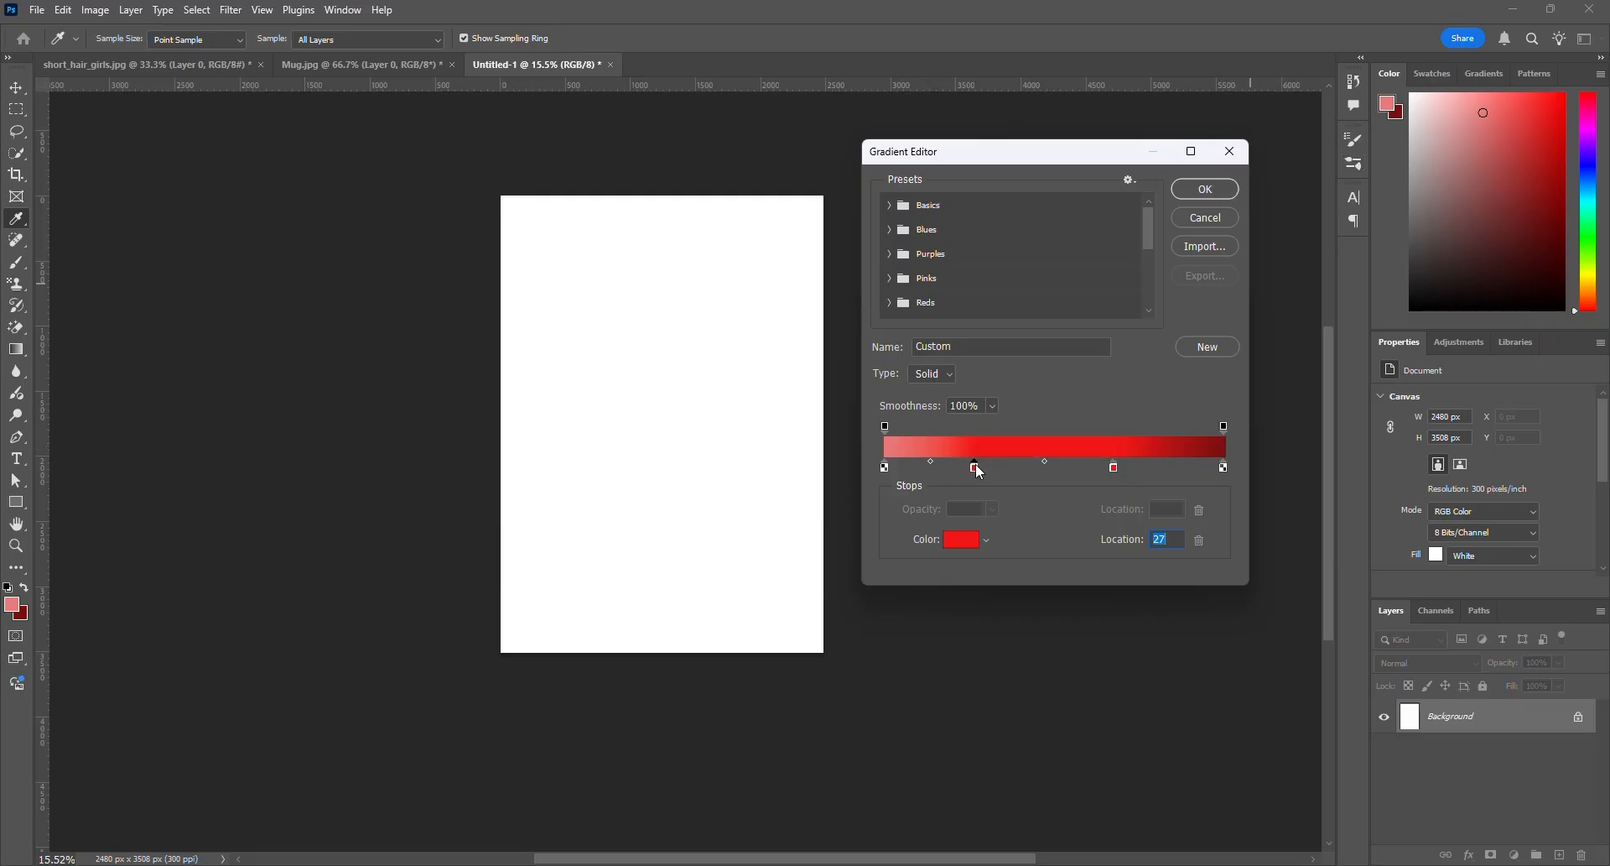
{"action": "left_click", "coordinate": [964, 540]}
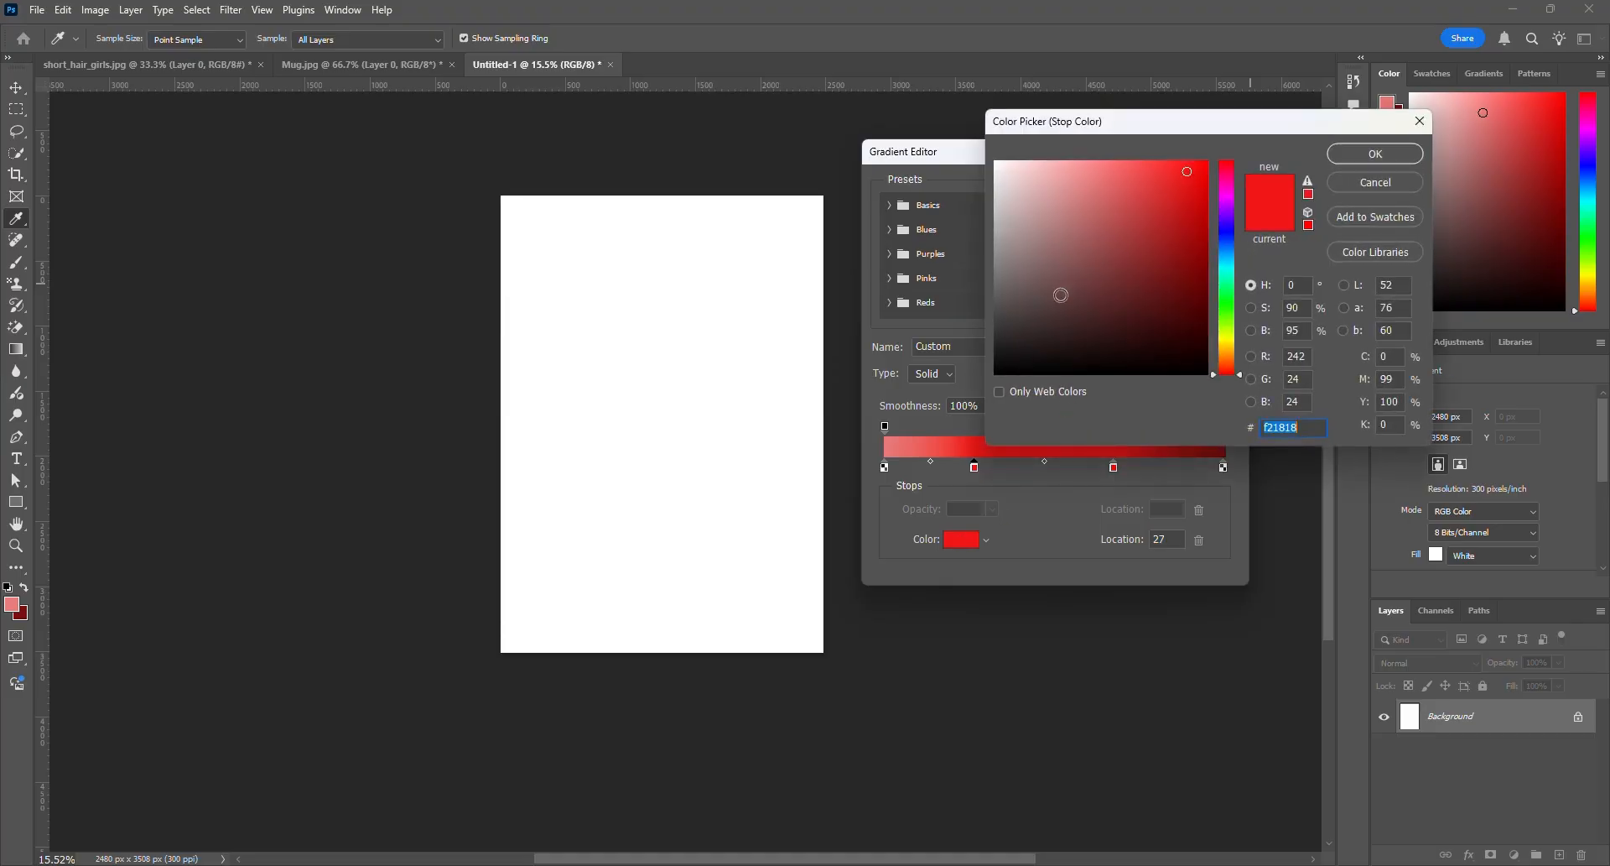
{"action": "left_click_drag", "start_coordinate": [1080, 242], "coordinate": [1099, 257]}
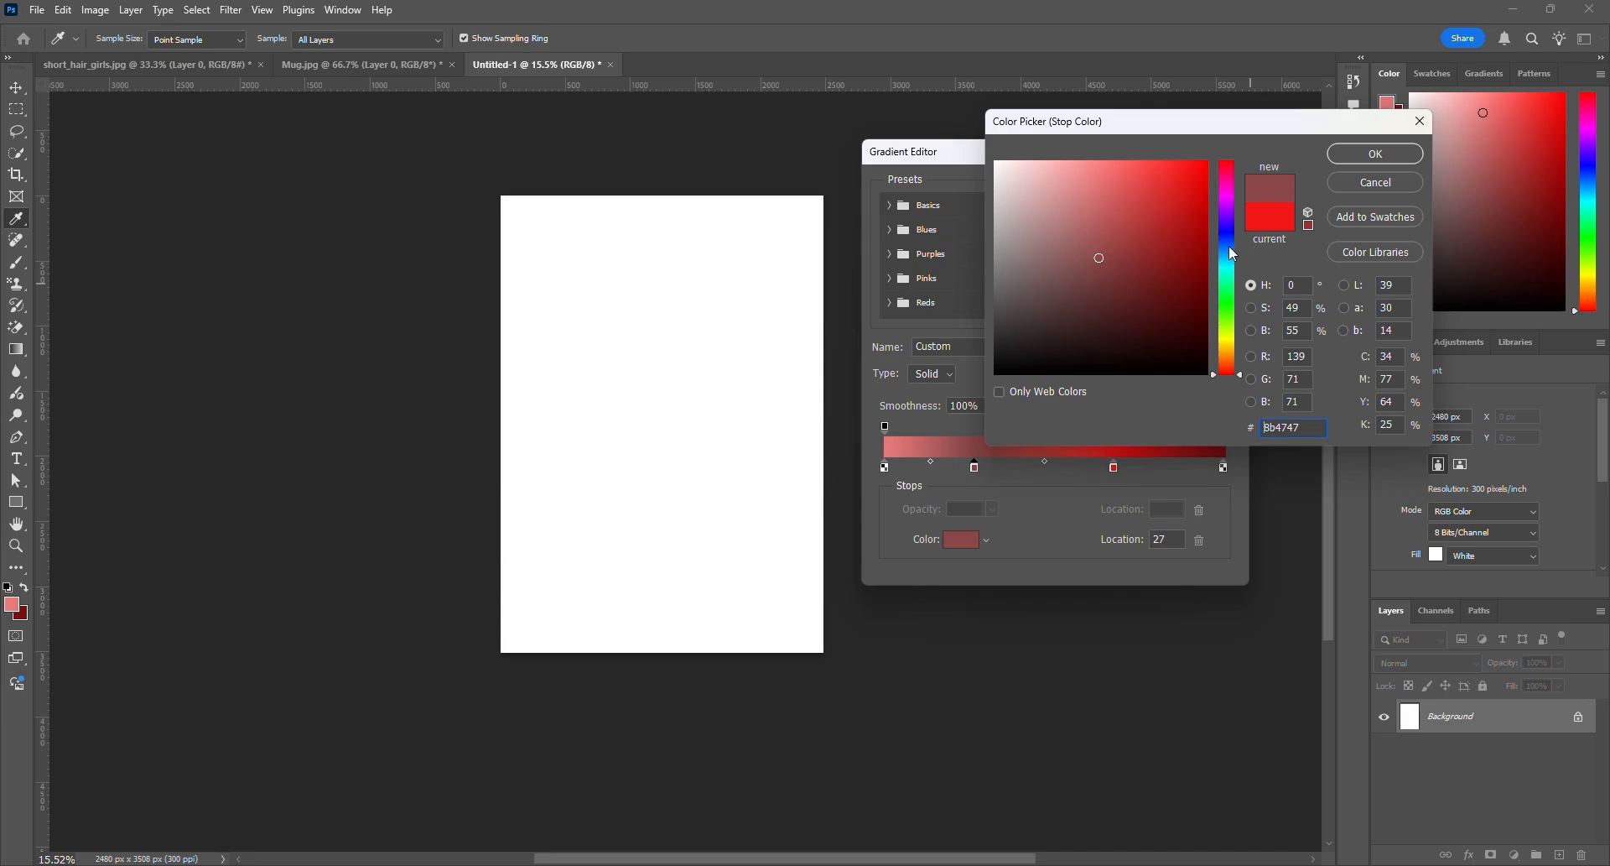
{"action": "left_click_drag", "start_coordinate": [1230, 210], "coordinate": [1231, 193]}
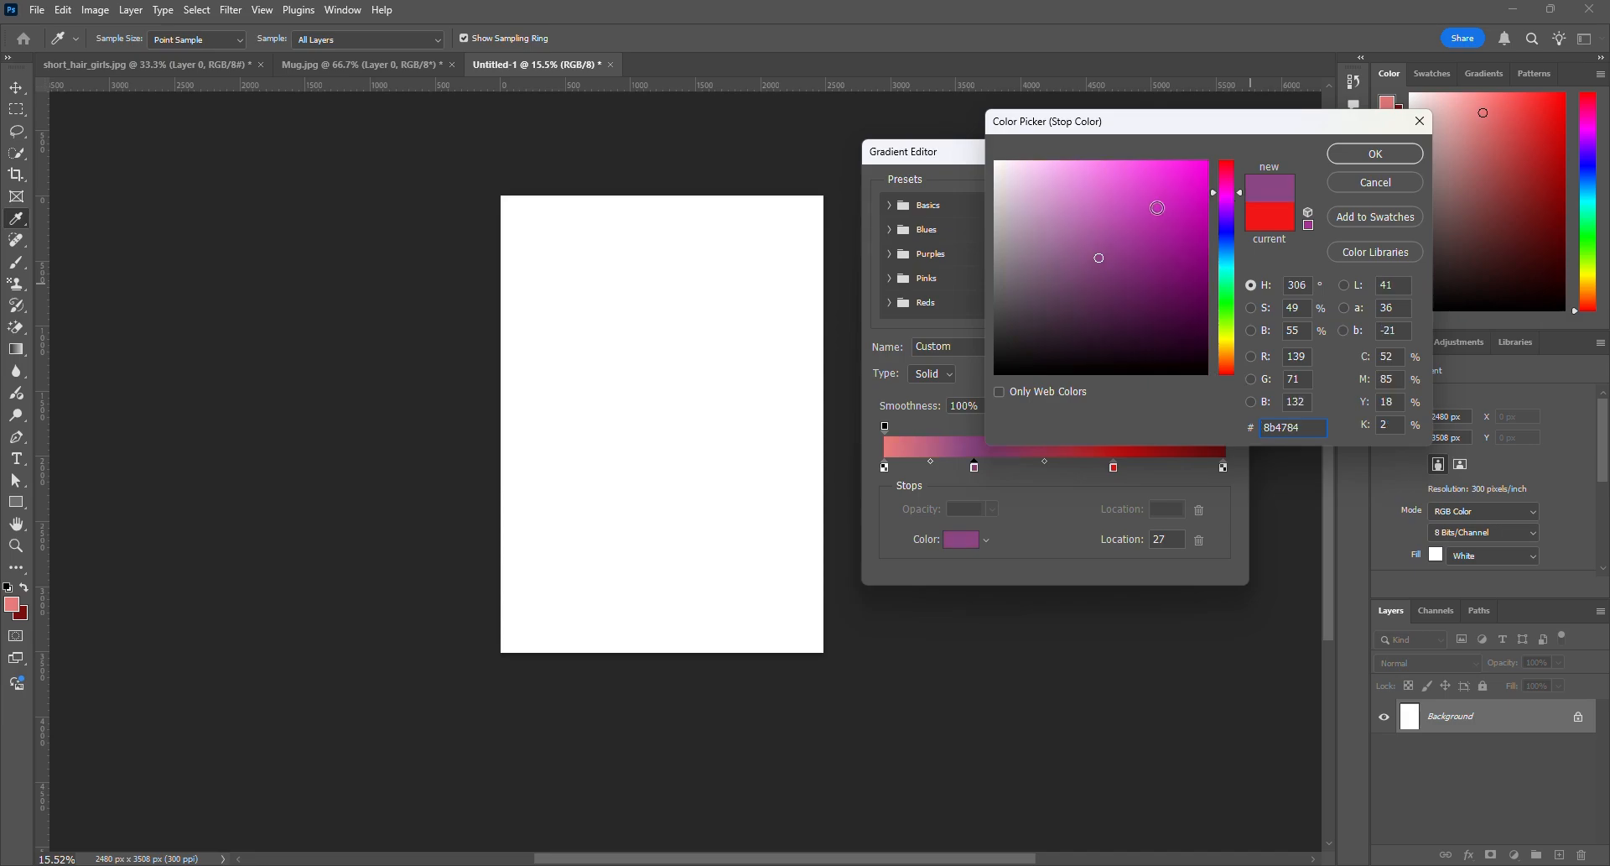
{"action": "left_click", "coordinate": [1110, 197]}
{"action": "left_click_drag", "start_coordinate": [1111, 197], "coordinate": [1110, 196]}
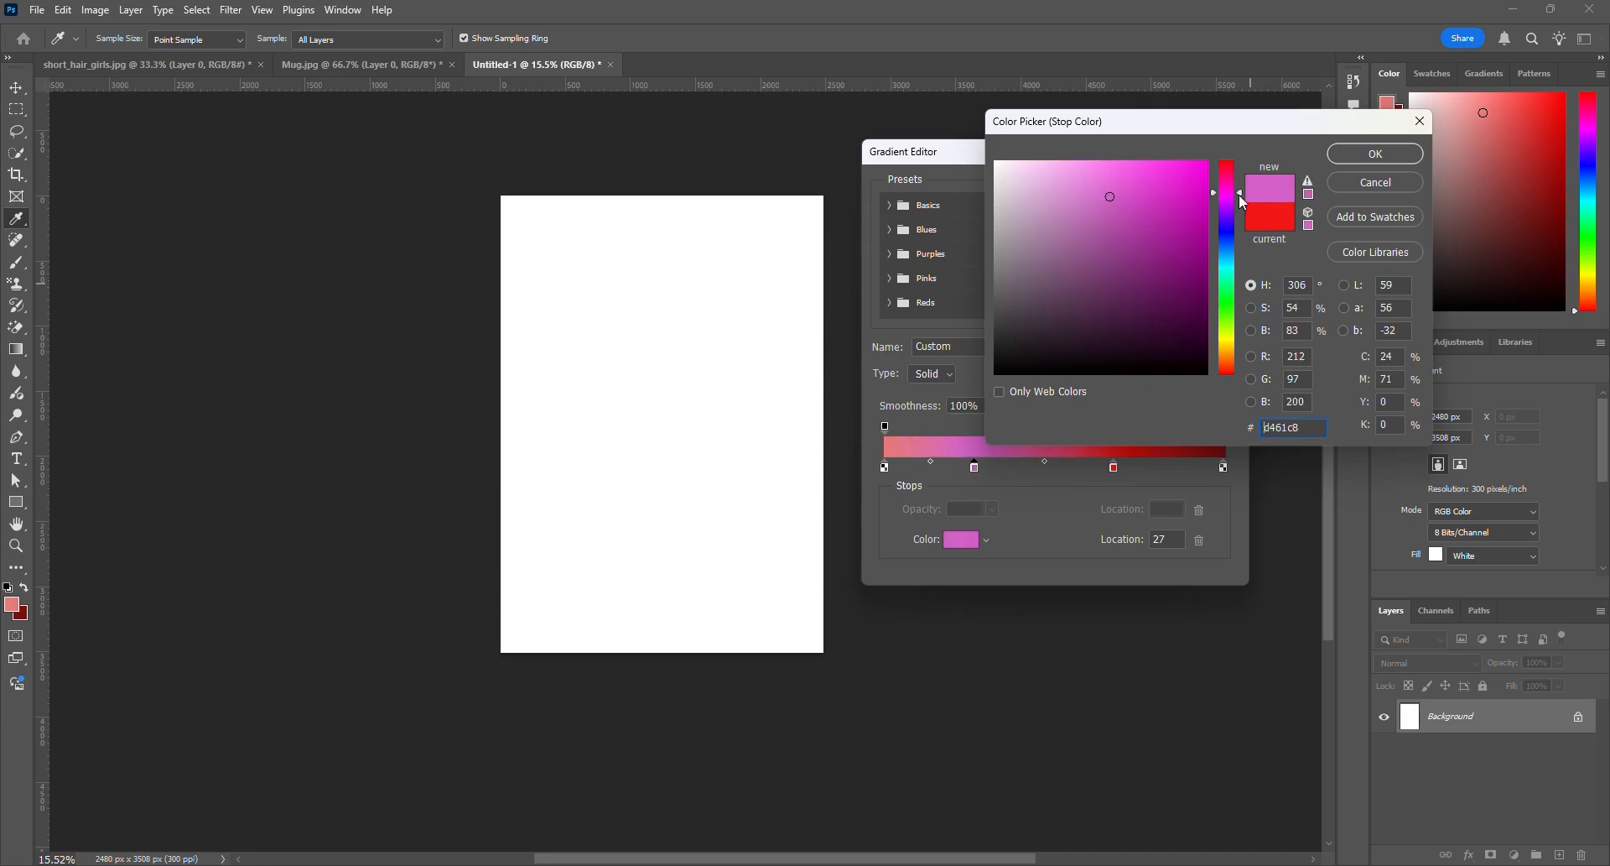
{"action": "left_click", "coordinate": [1350, 155]}
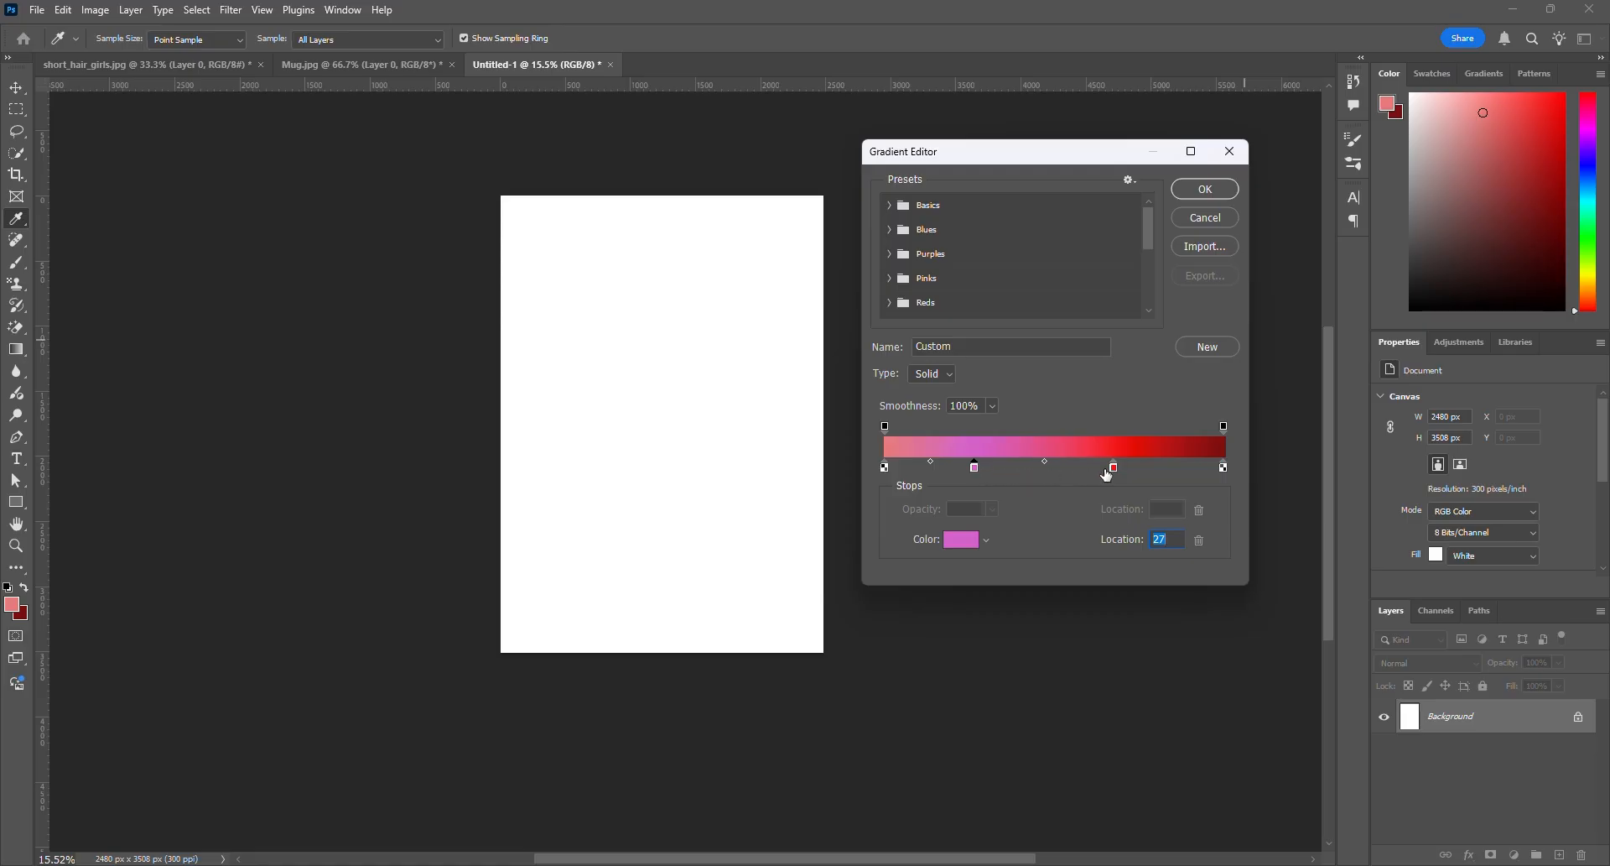
Remove the purple color stop from the gradient, bring it back, and accept the custom gradient
{"action": "left_click_drag", "start_coordinate": [977, 473], "coordinate": [977, 493]}
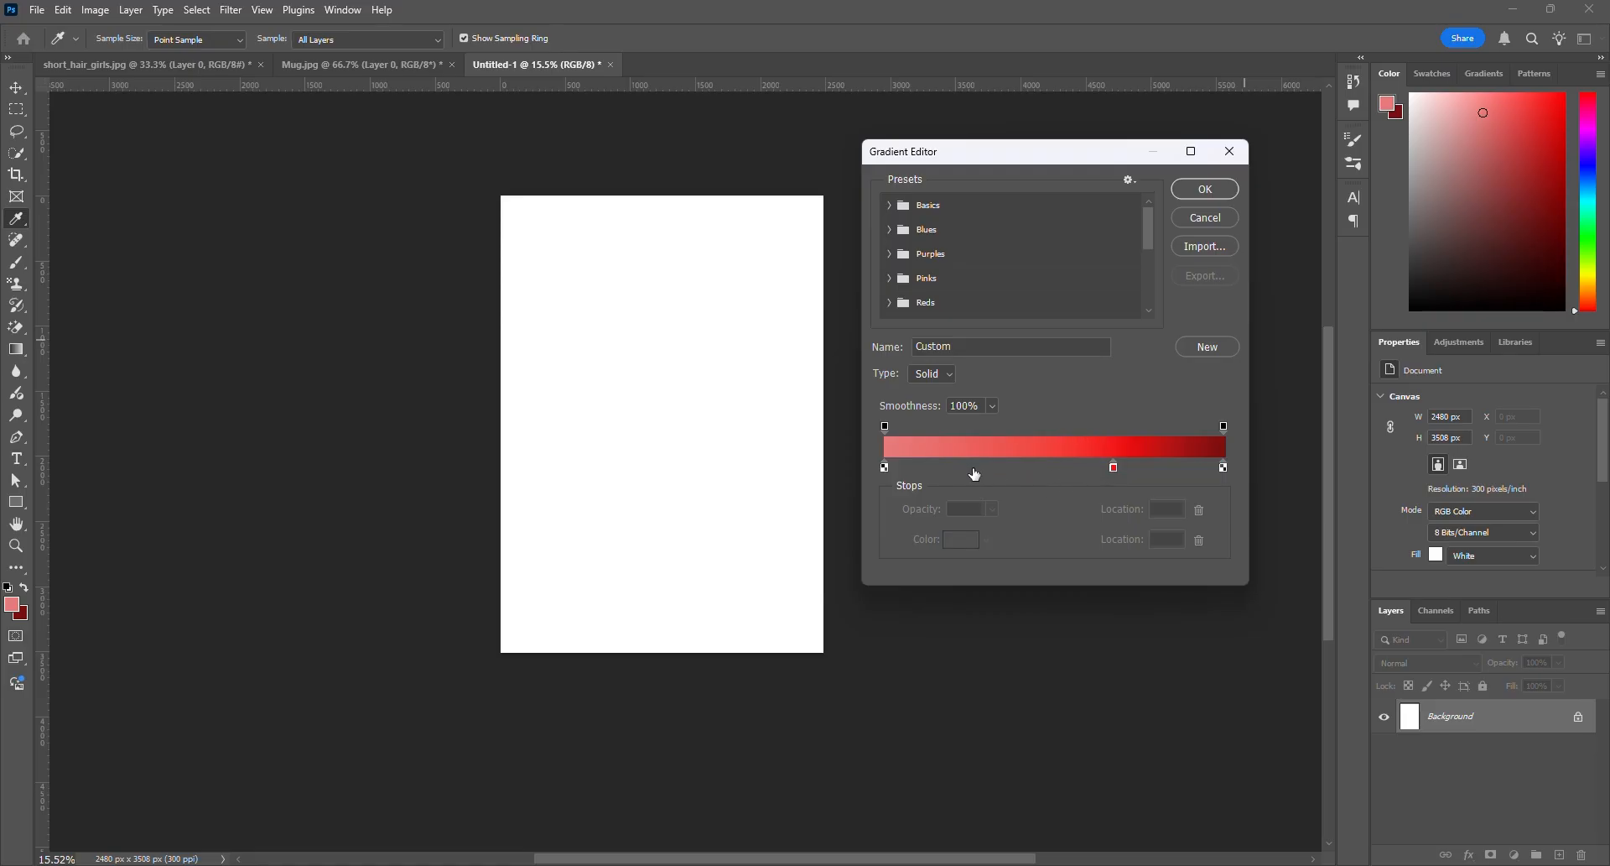
{"action": "key", "text": "ctrl+z"}
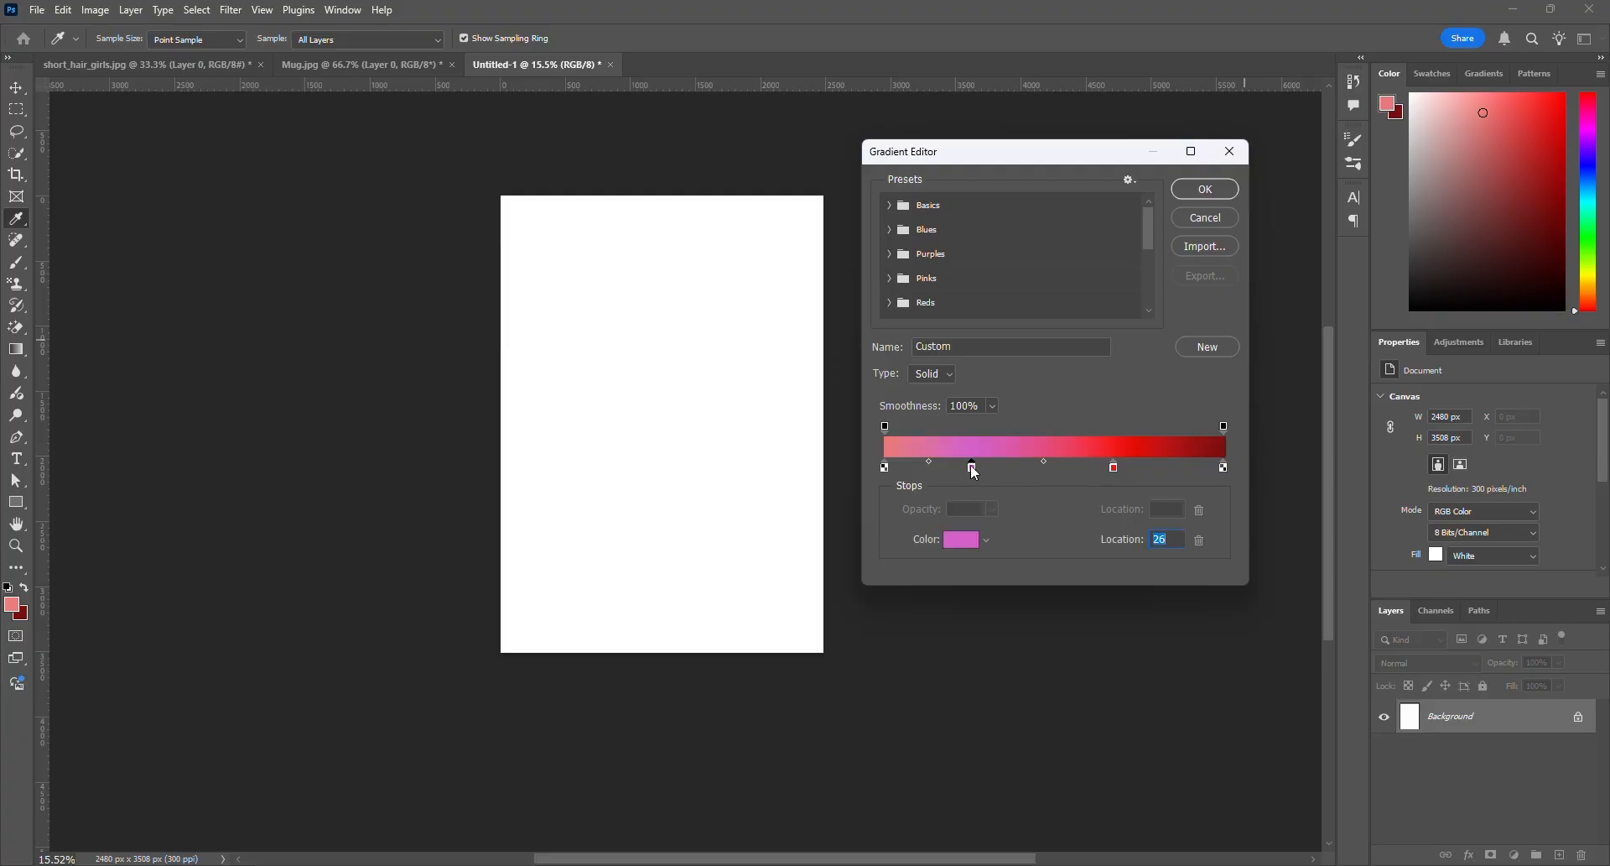
{"action": "left_click", "coordinate": [1207, 192]}
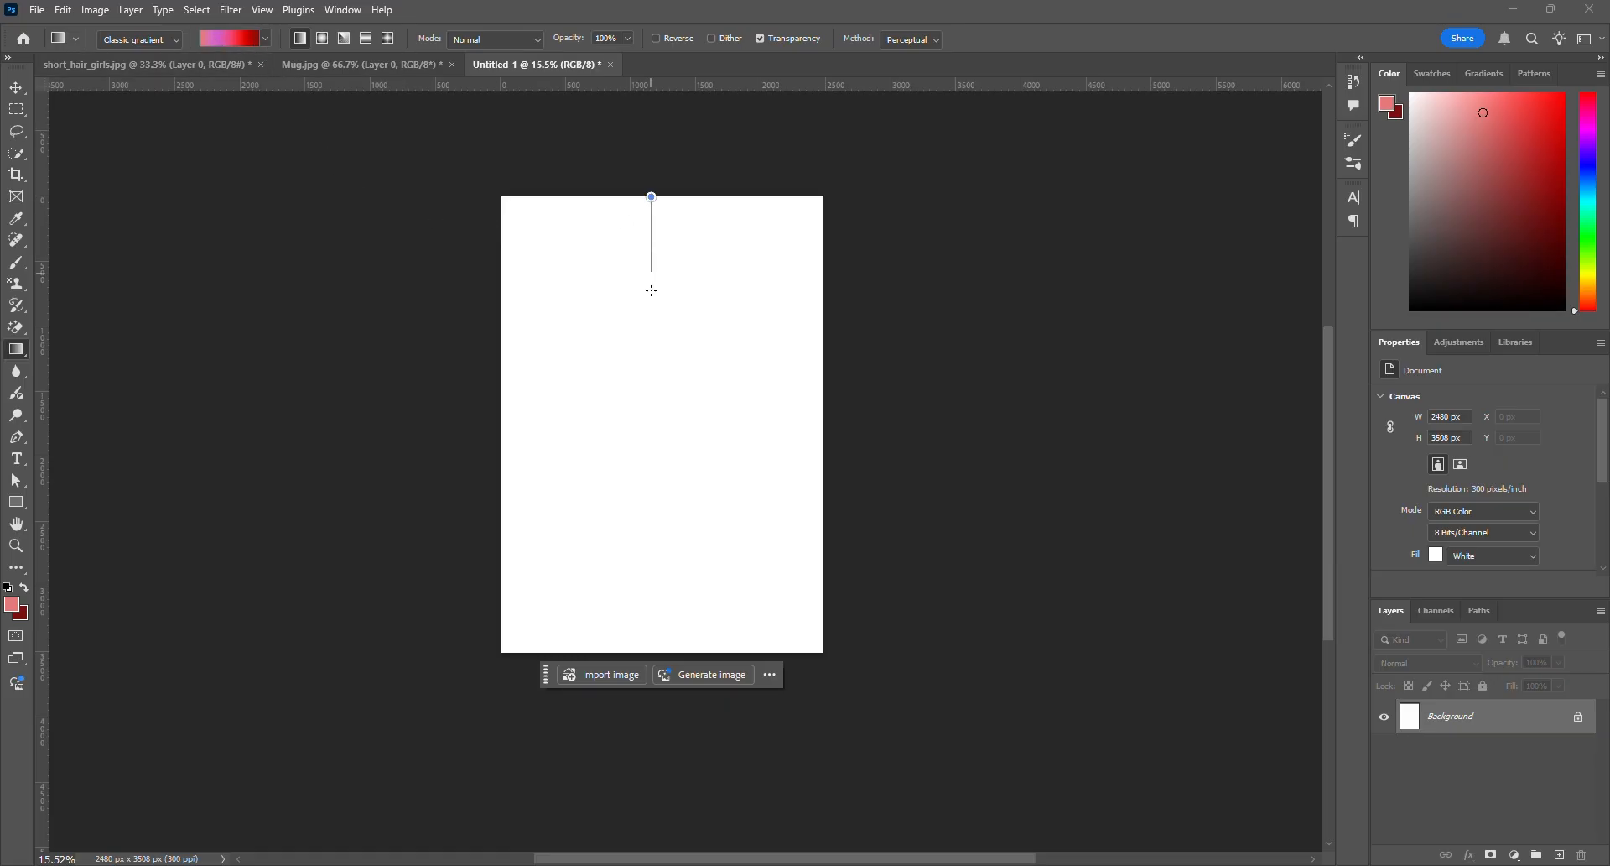
Draw the custom linear gradient from the page's top edge to its bottom edge, and undo the fill
{"action": "left_click_drag", "start_coordinate": [652, 293], "coordinate": [652, 650]}
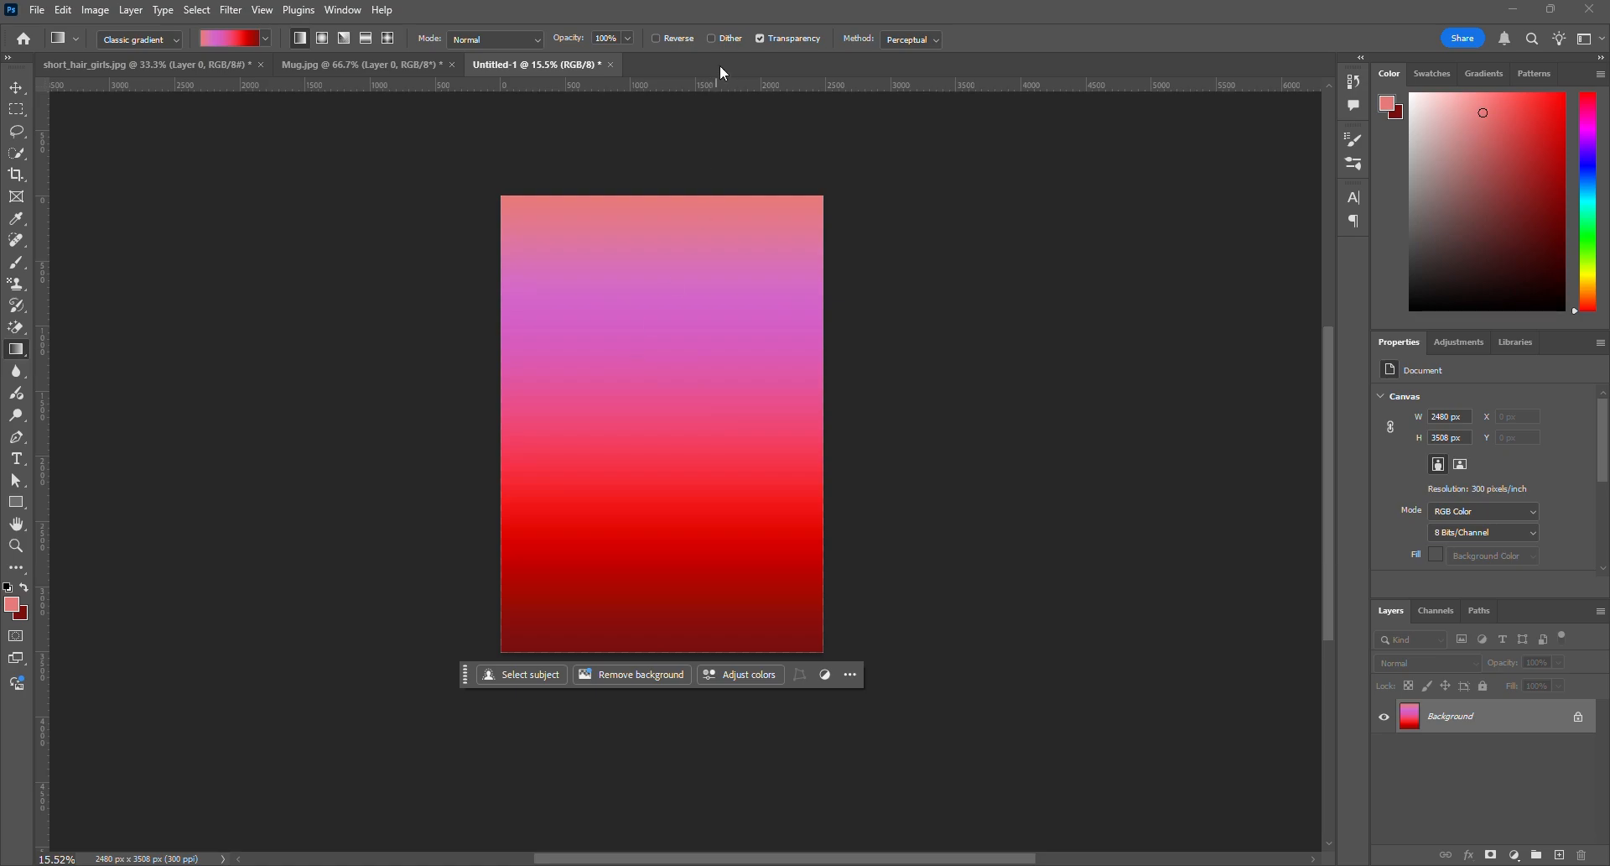
{"action": "key", "text": "ctrl+z"}
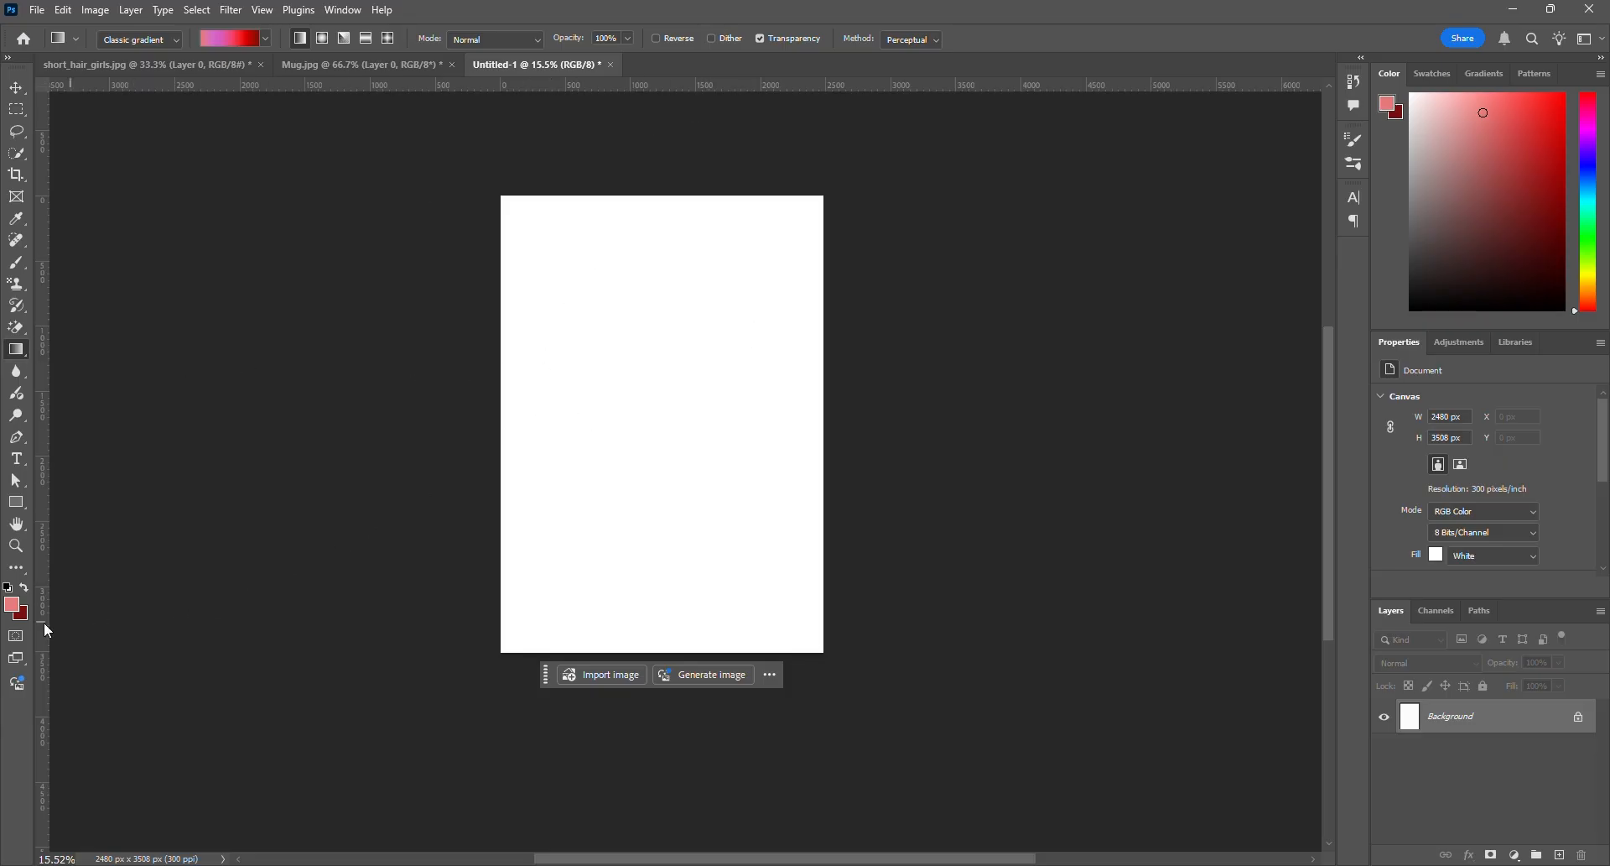
Set the foreground color to orange (f57926)
{"action": "left_click", "coordinate": [13, 605]}
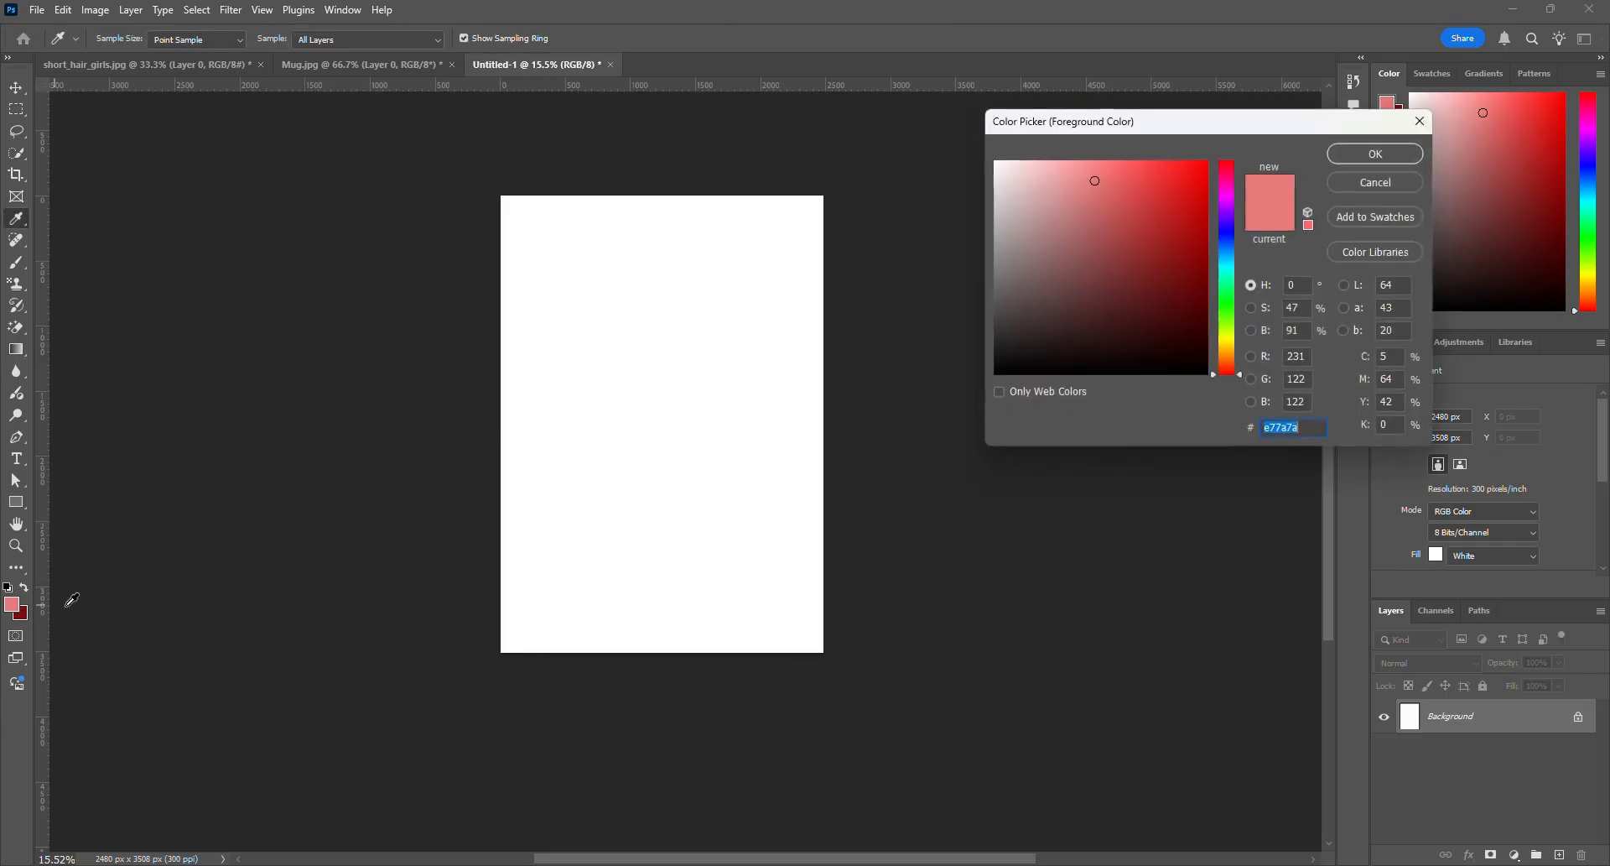
{"action": "left_click", "coordinate": [1232, 362]}
{"action": "left_click_drag", "start_coordinate": [1175, 239], "coordinate": [1175, 170]}
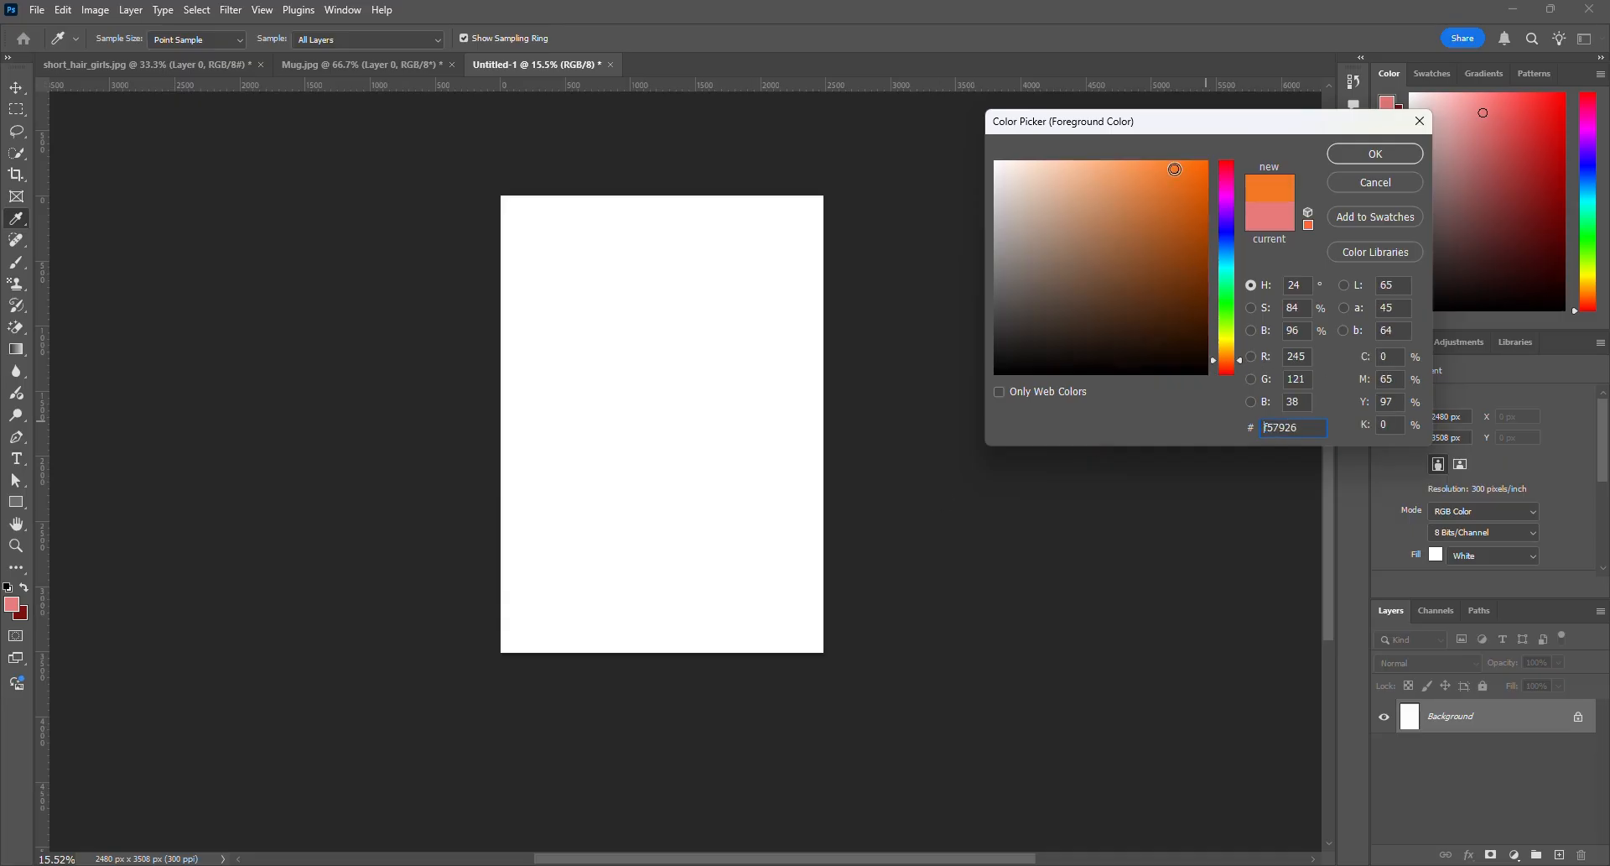
{"action": "left_click", "coordinate": [1342, 154]}
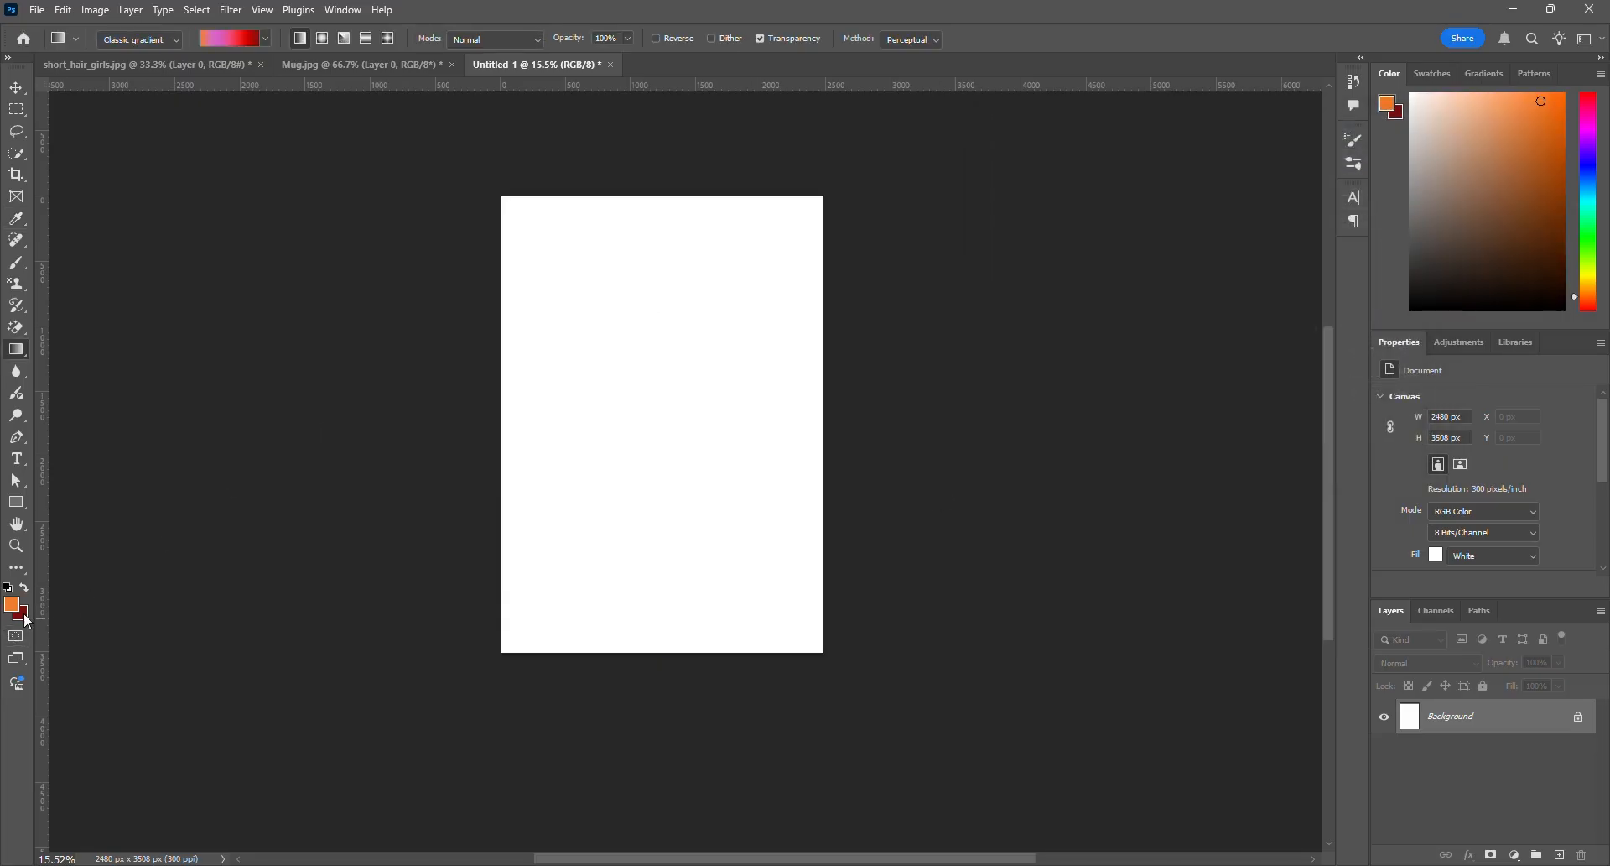
Set the background color to a muted golden orange with a hue of 37°
{"action": "left_click", "coordinate": [26, 617]}
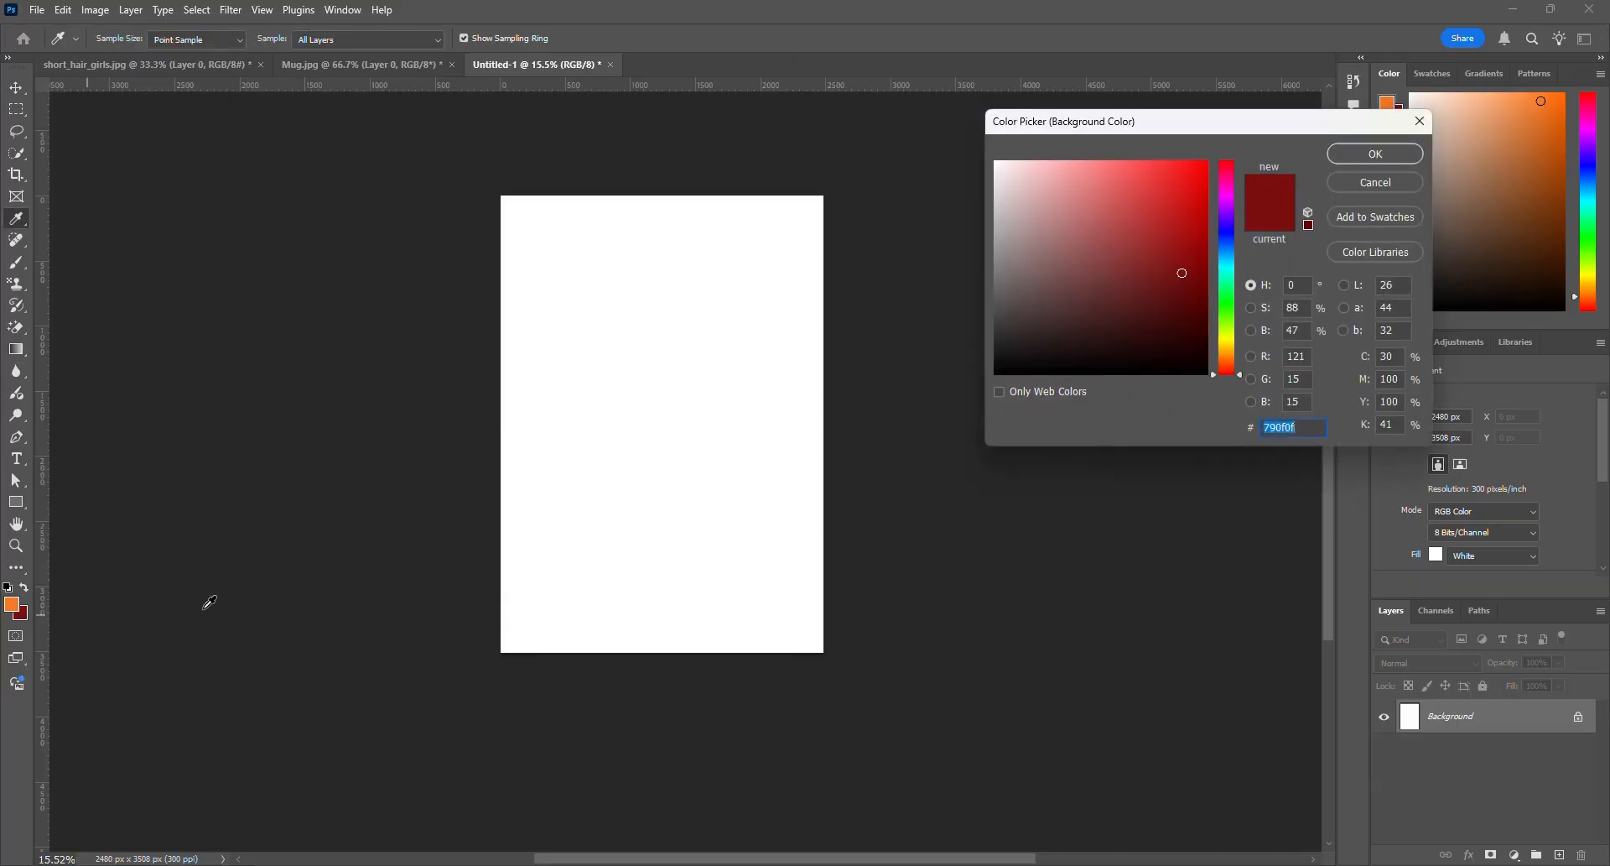
{"action": "left_click", "coordinate": [1230, 353]}
{"action": "left_click", "coordinate": [1142, 197]}
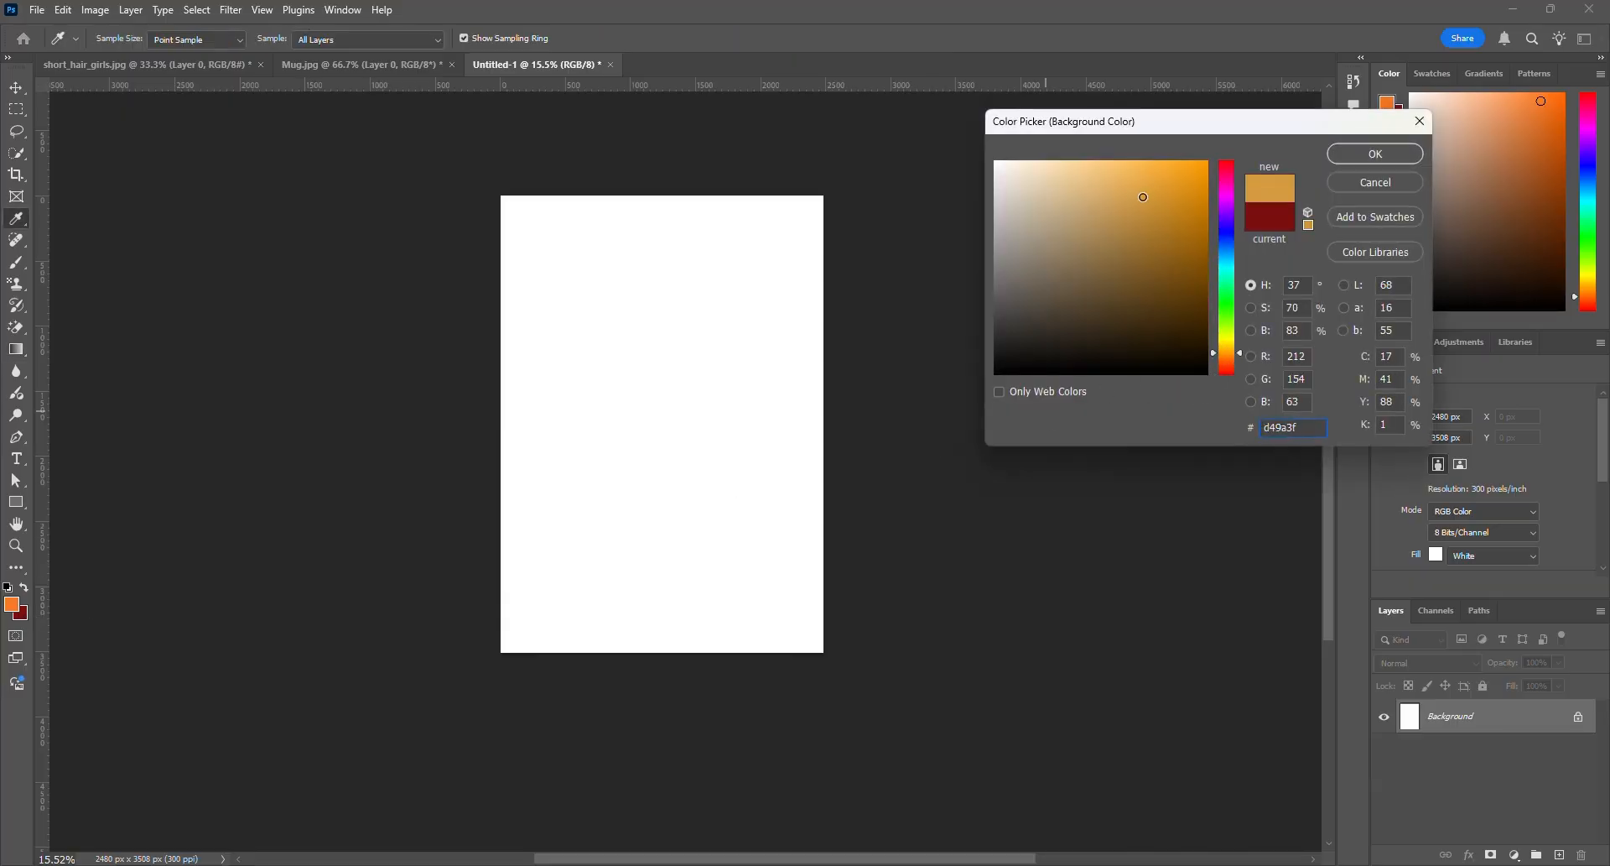
{"action": "left_click_drag", "start_coordinate": [1143, 196], "coordinate": [1139, 197]}
{"action": "left_click", "coordinate": [1367, 154]}
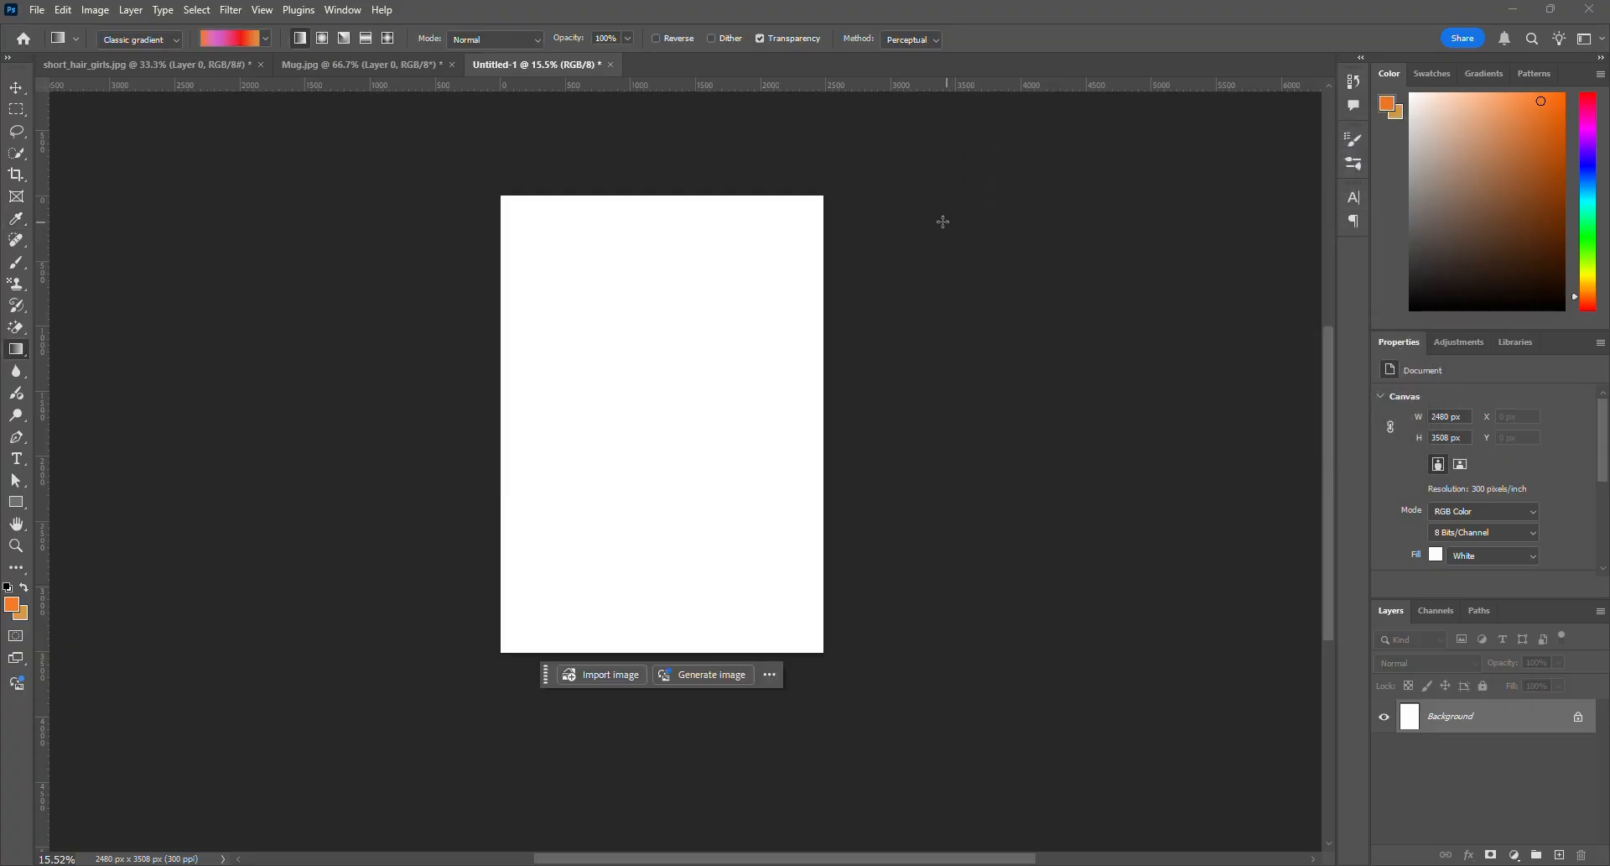
Choose the orange foreground-to-background gradient from the Basics presets
{"action": "left_click", "coordinate": [264, 37]}
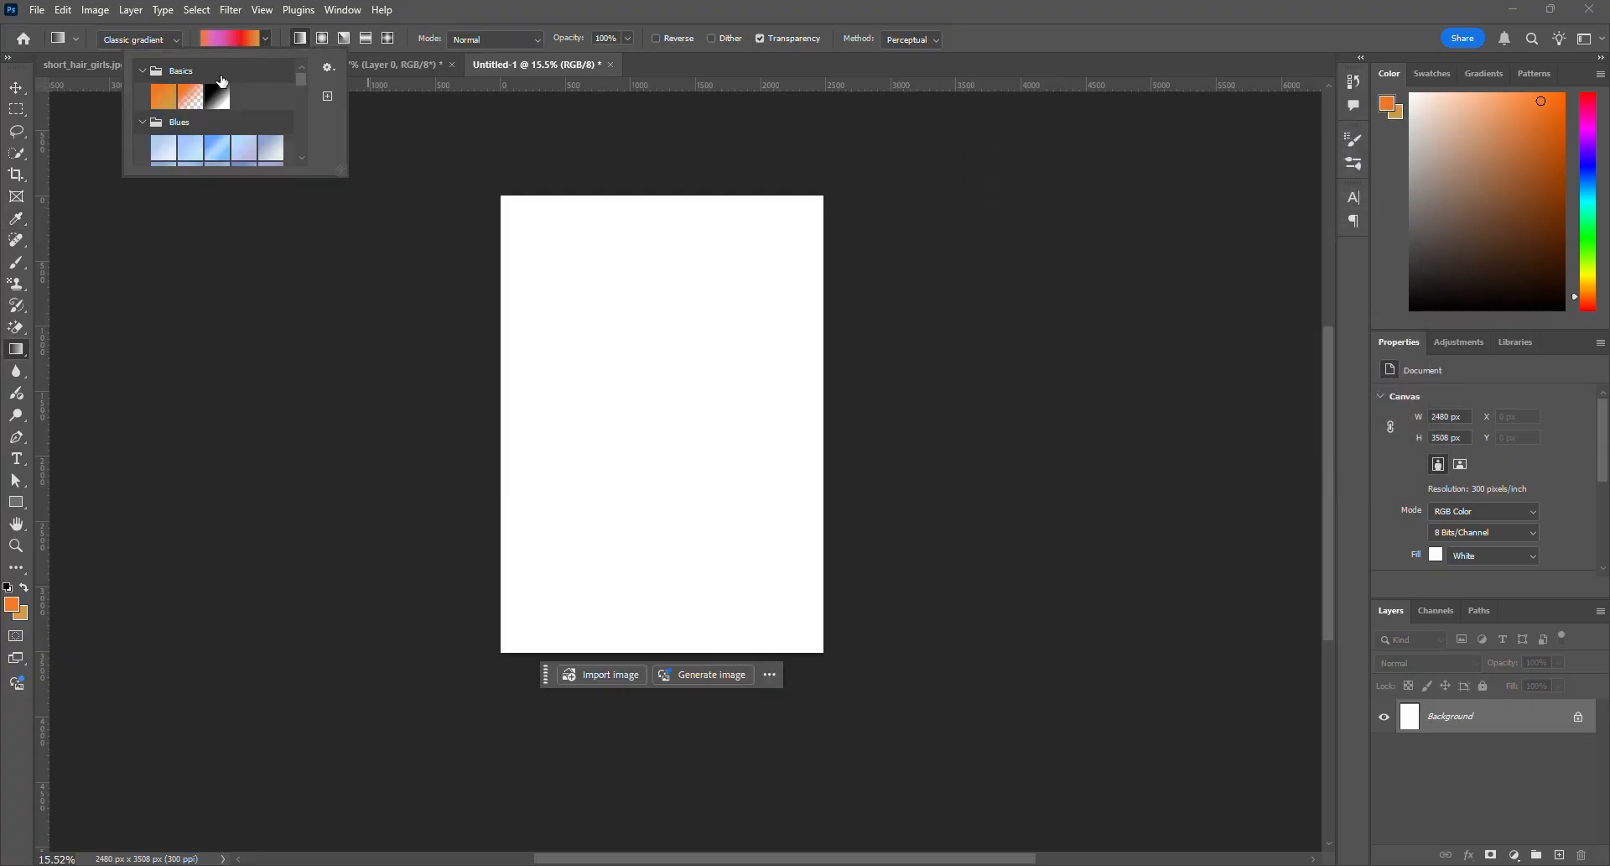
{"action": "left_click", "coordinate": [165, 98]}
{"action": "left_click", "coordinate": [460, 31]}
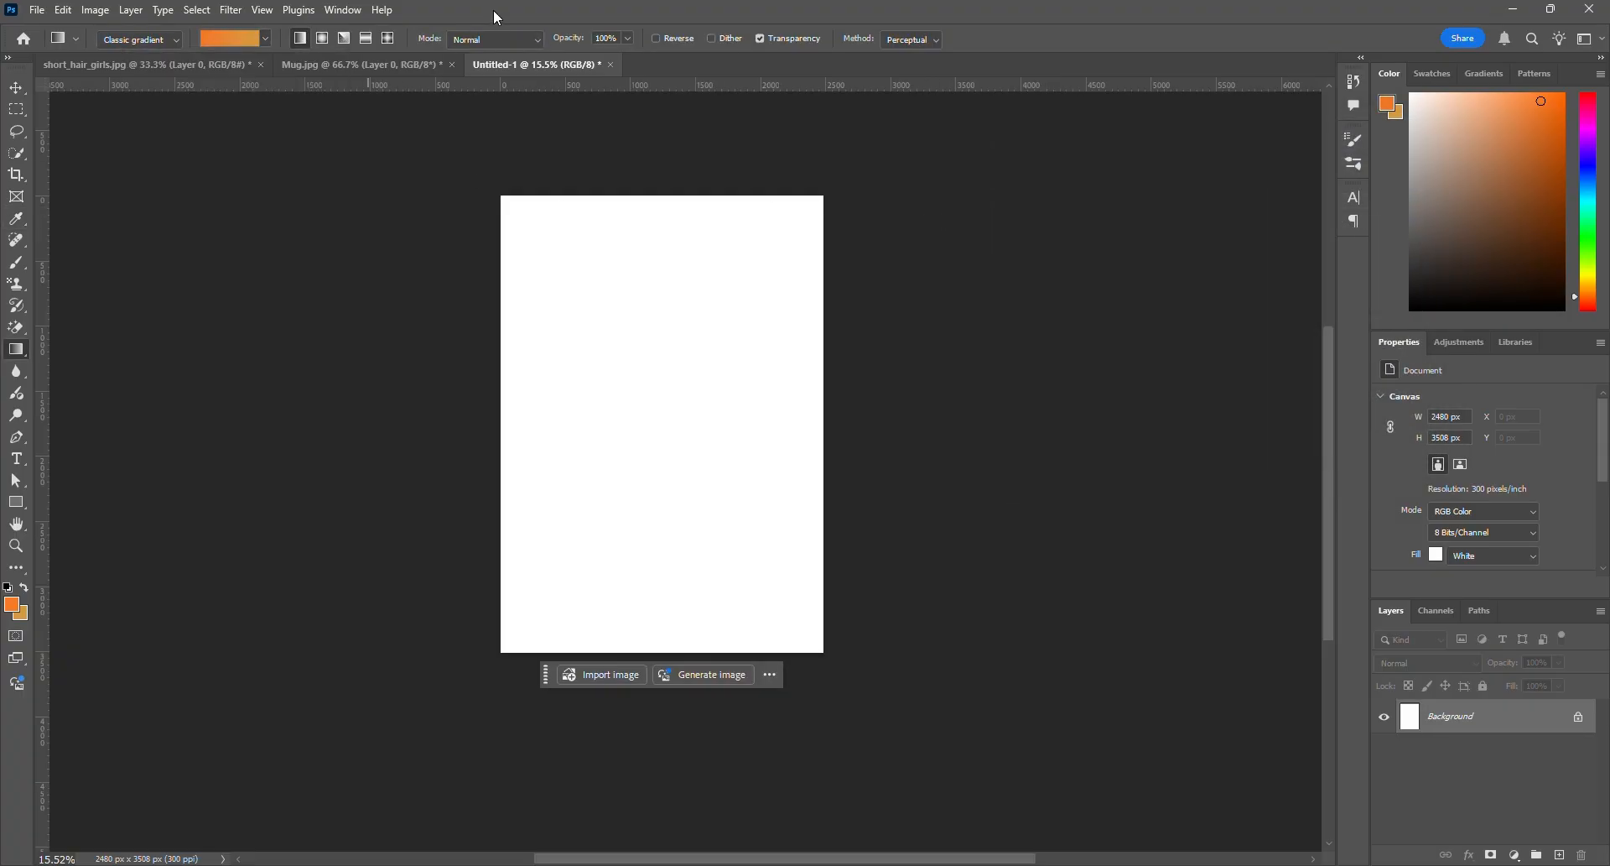
Draw a circular selection in the upper half of the page with the Elliptical Marquee tool
{"action": "right_click", "coordinate": [22, 111]}
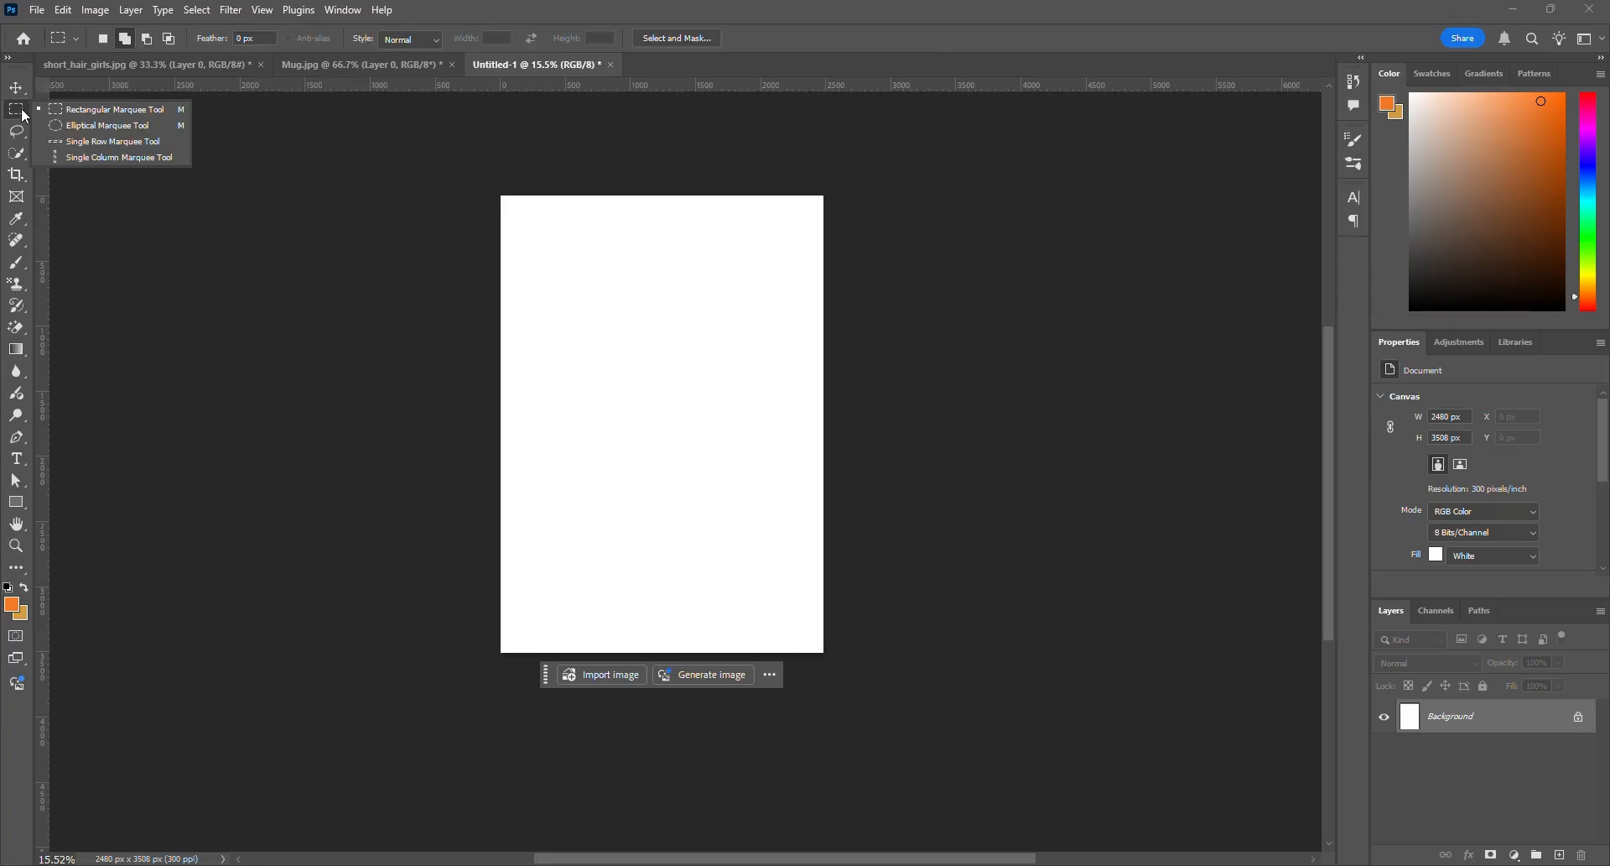
{"action": "left_click", "coordinate": [63, 116]}
{"action": "key", "text": "shift+m"}
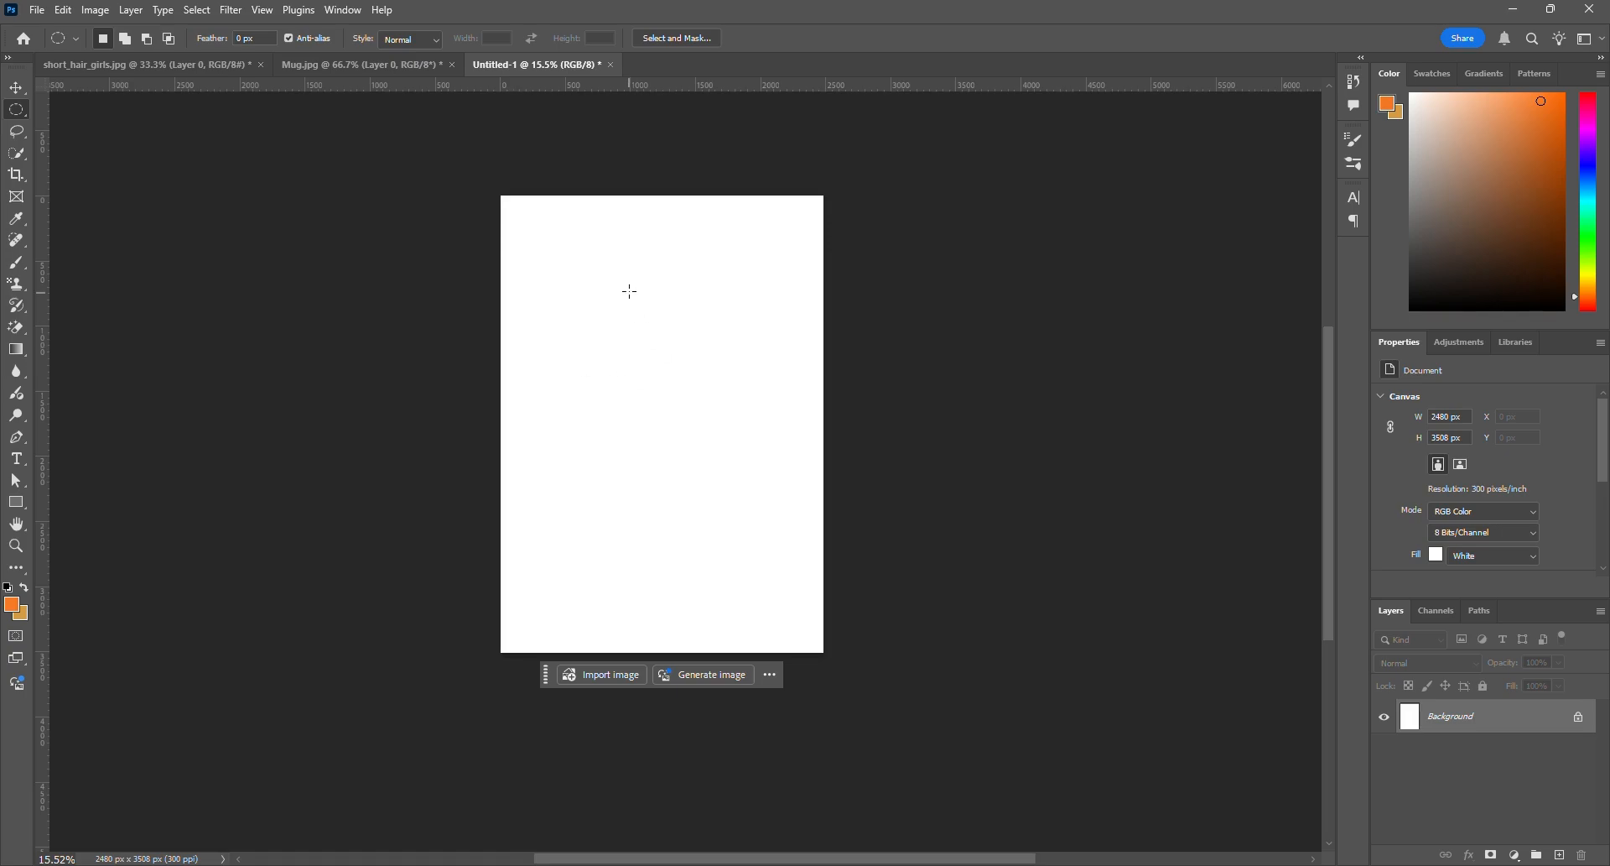
{"action": "left_click_drag", "start_coordinate": [629, 289], "coordinate": [742, 412]}
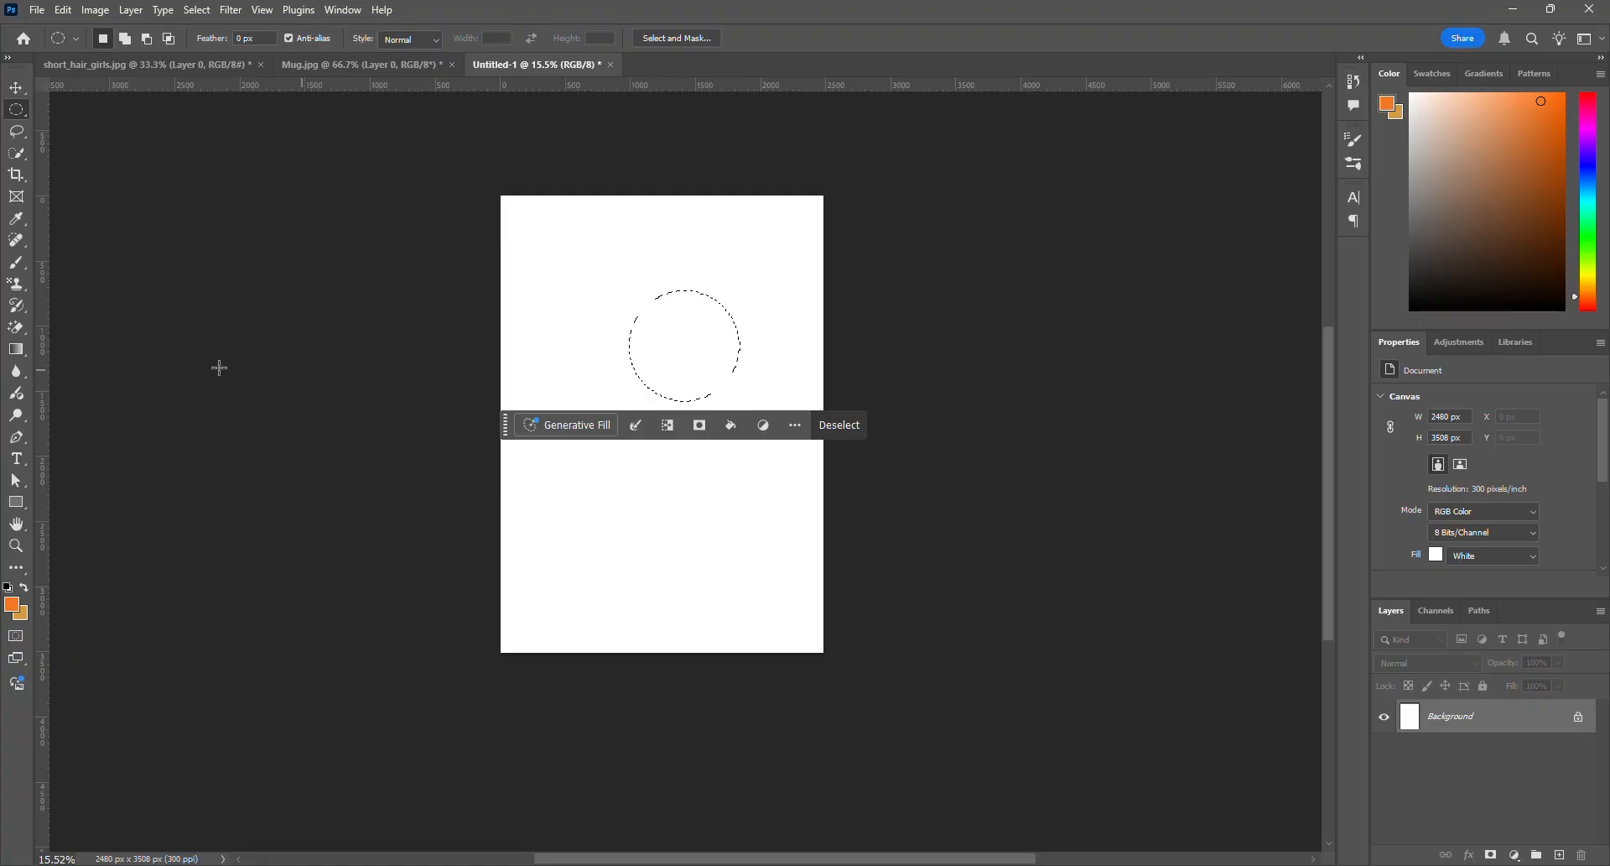
Fill the circular selection with a linear gradient from its top to its bottom edge, and deselect it
{"action": "left_click", "coordinate": [20, 352]}
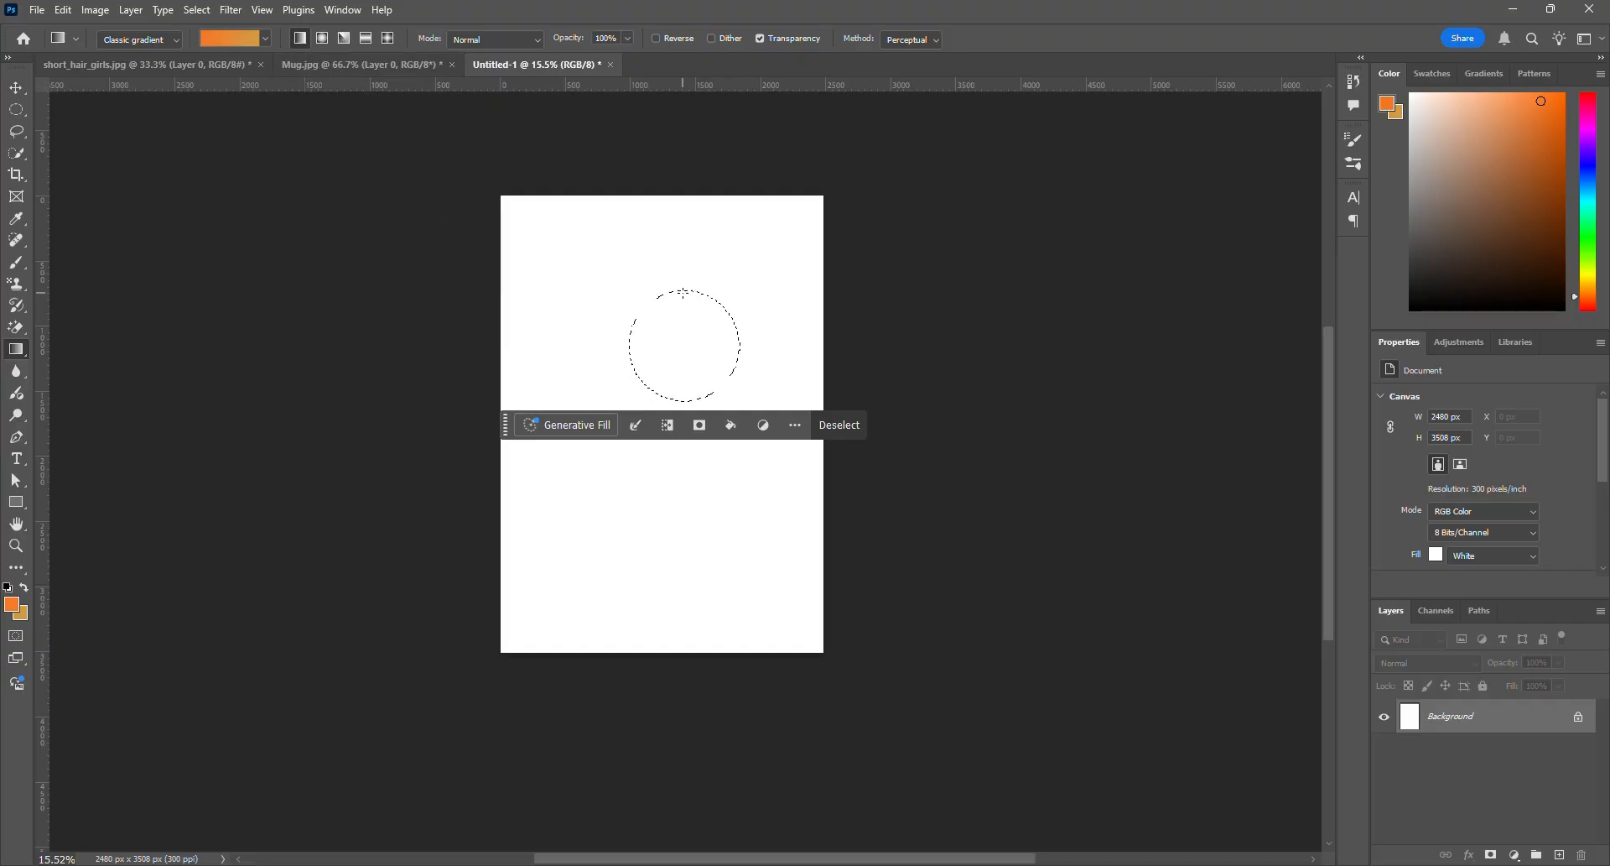
{"action": "left_click_drag", "start_coordinate": [684, 291], "coordinate": [684, 305]}
{"action": "left_click_drag", "start_coordinate": [683, 399], "coordinate": [683, 400]}
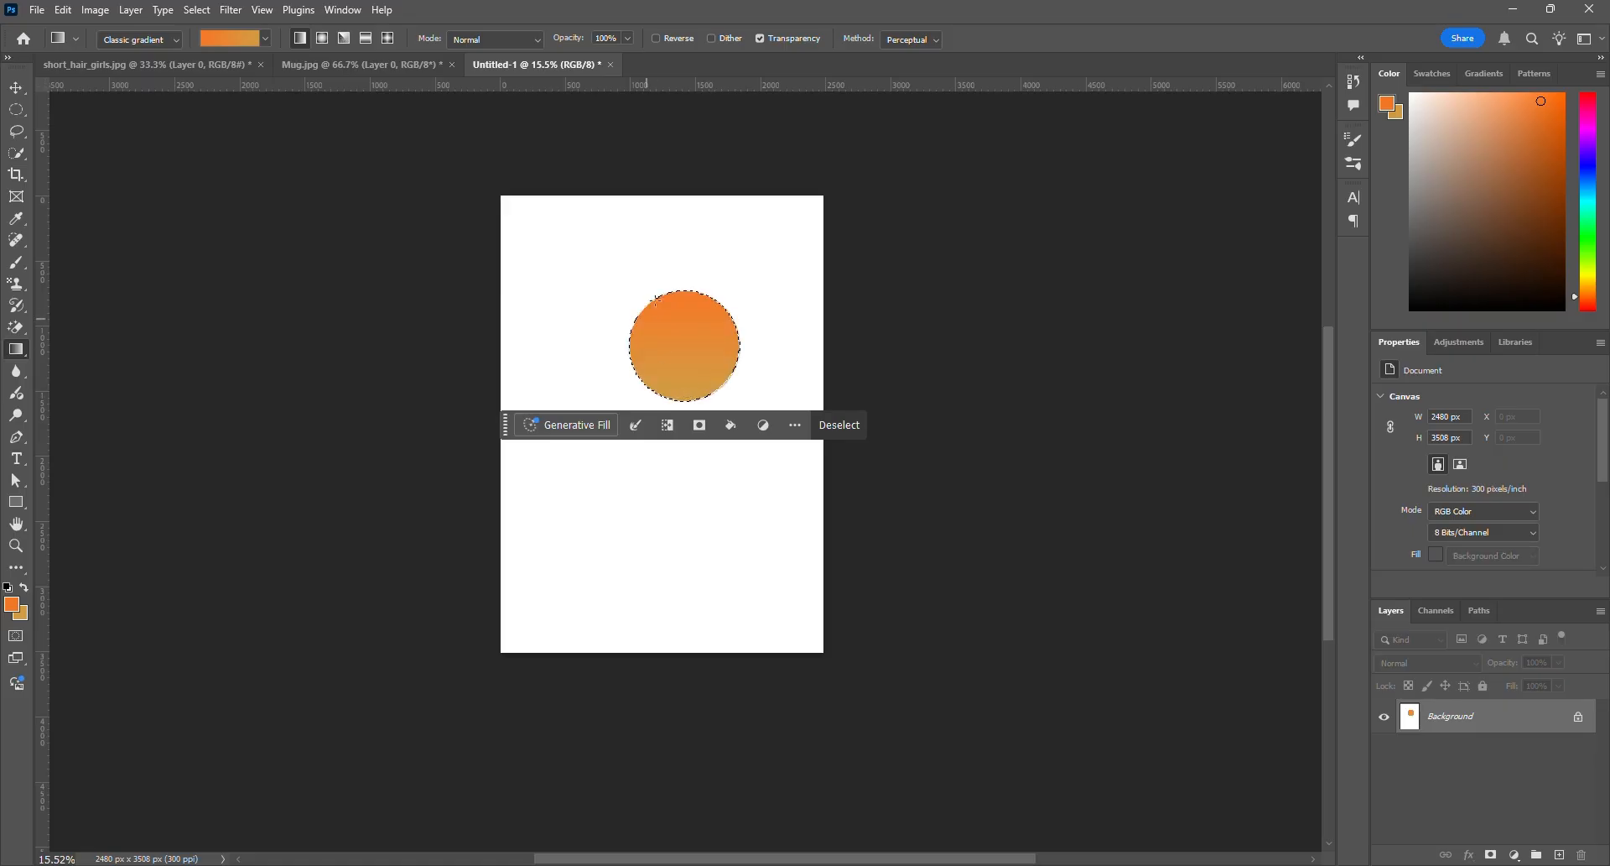
{"action": "key", "text": "ctrl+d"}
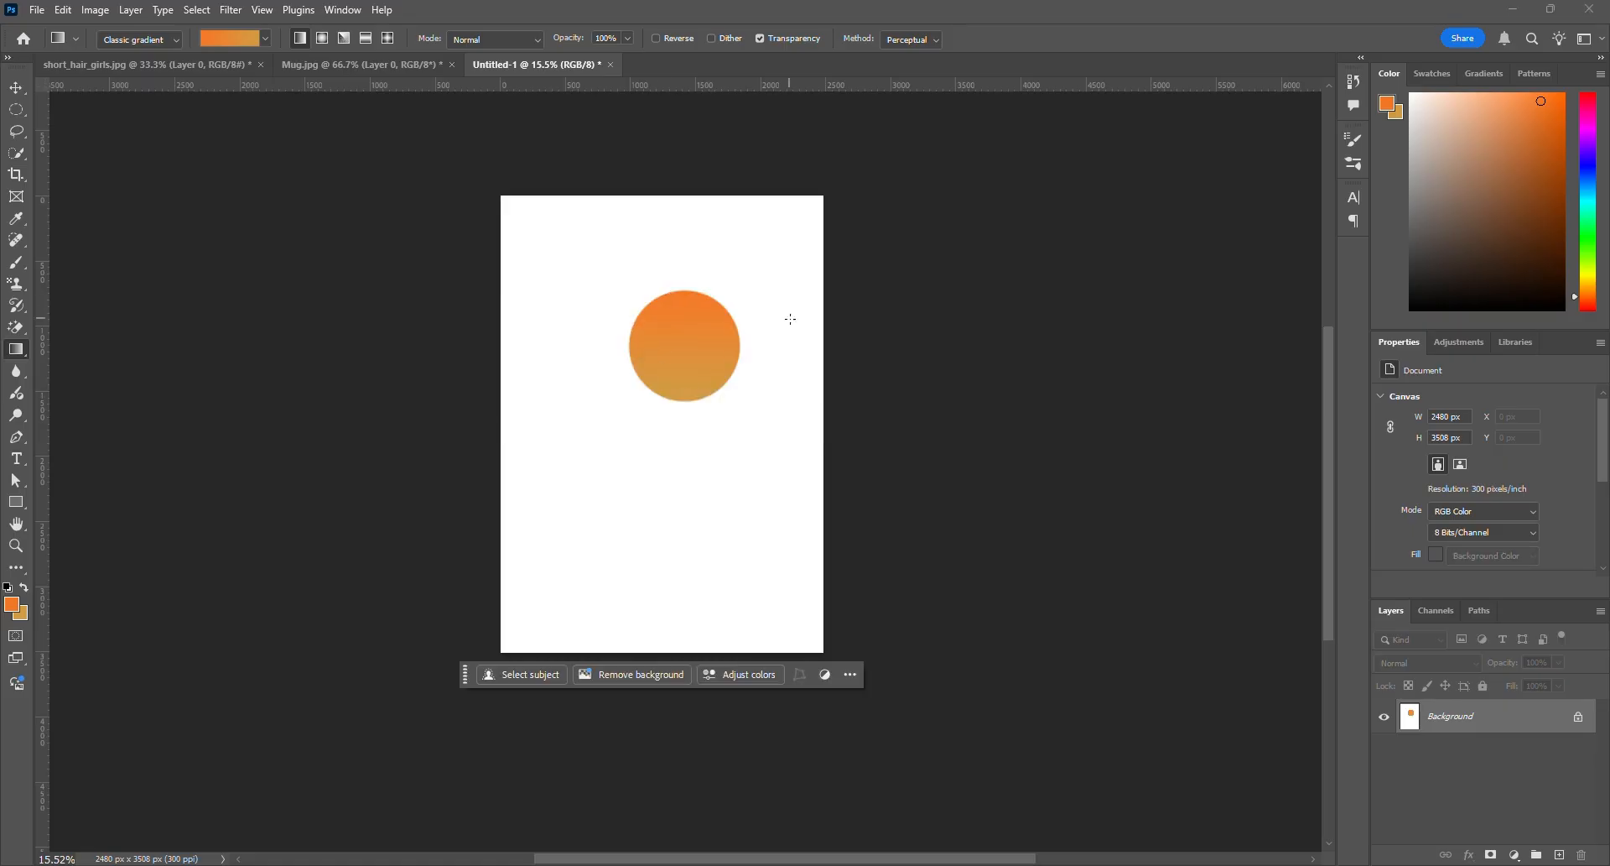
Draw a second circular selection below the gradient circle and fill it with the foreground orange using the Paint Bucket tool
{"action": "left_click", "coordinate": [16, 109]}
{"action": "left_click_drag", "start_coordinate": [599, 461], "coordinate": [719, 581]}
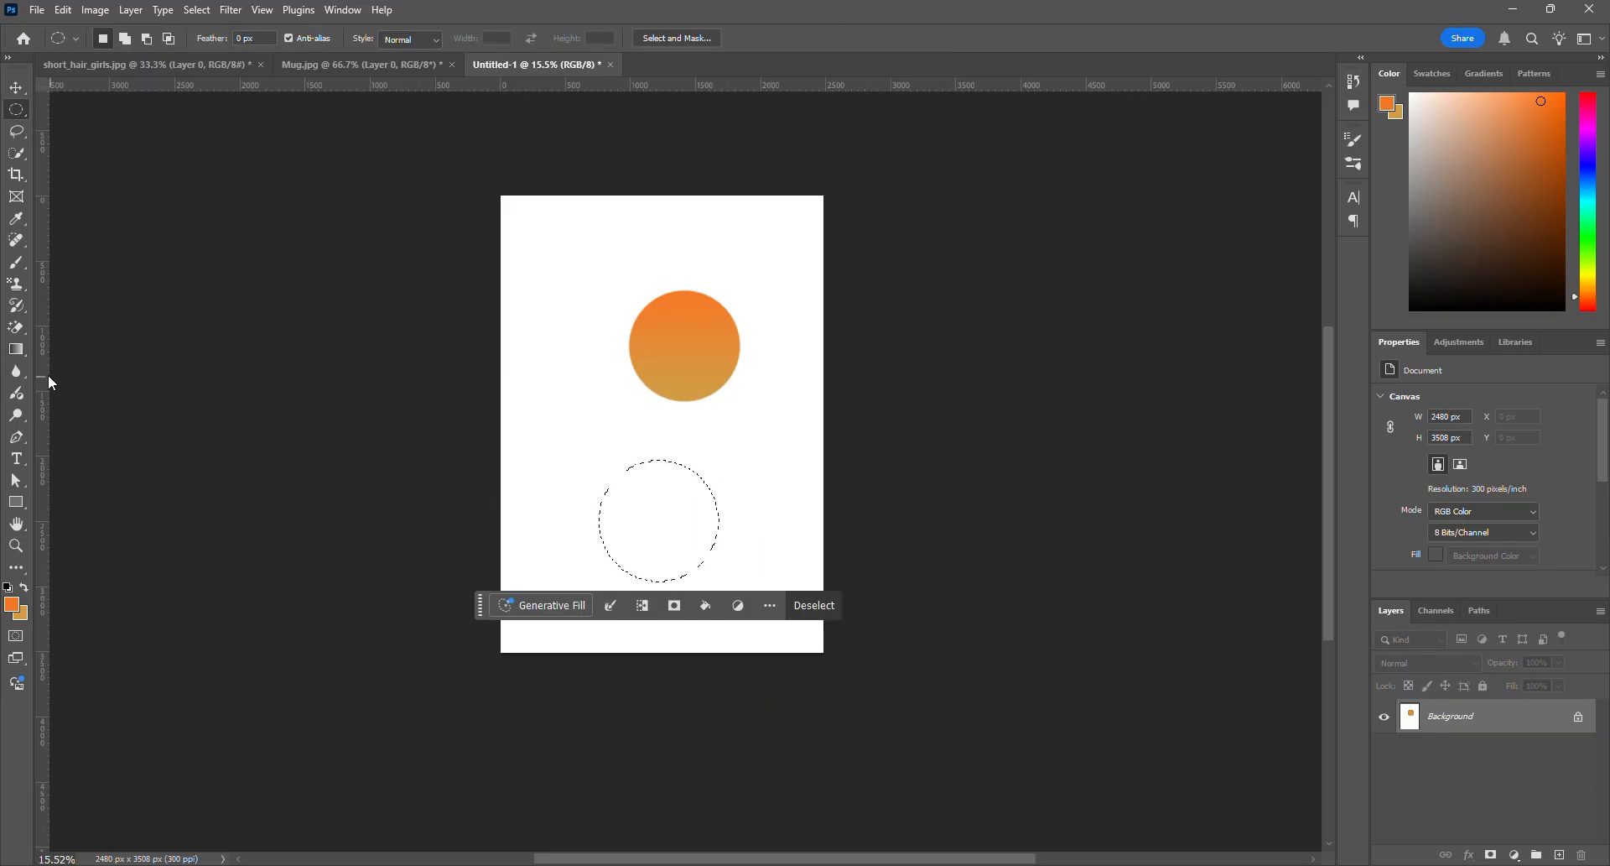
{"action": "right_click", "coordinate": [17, 353]}
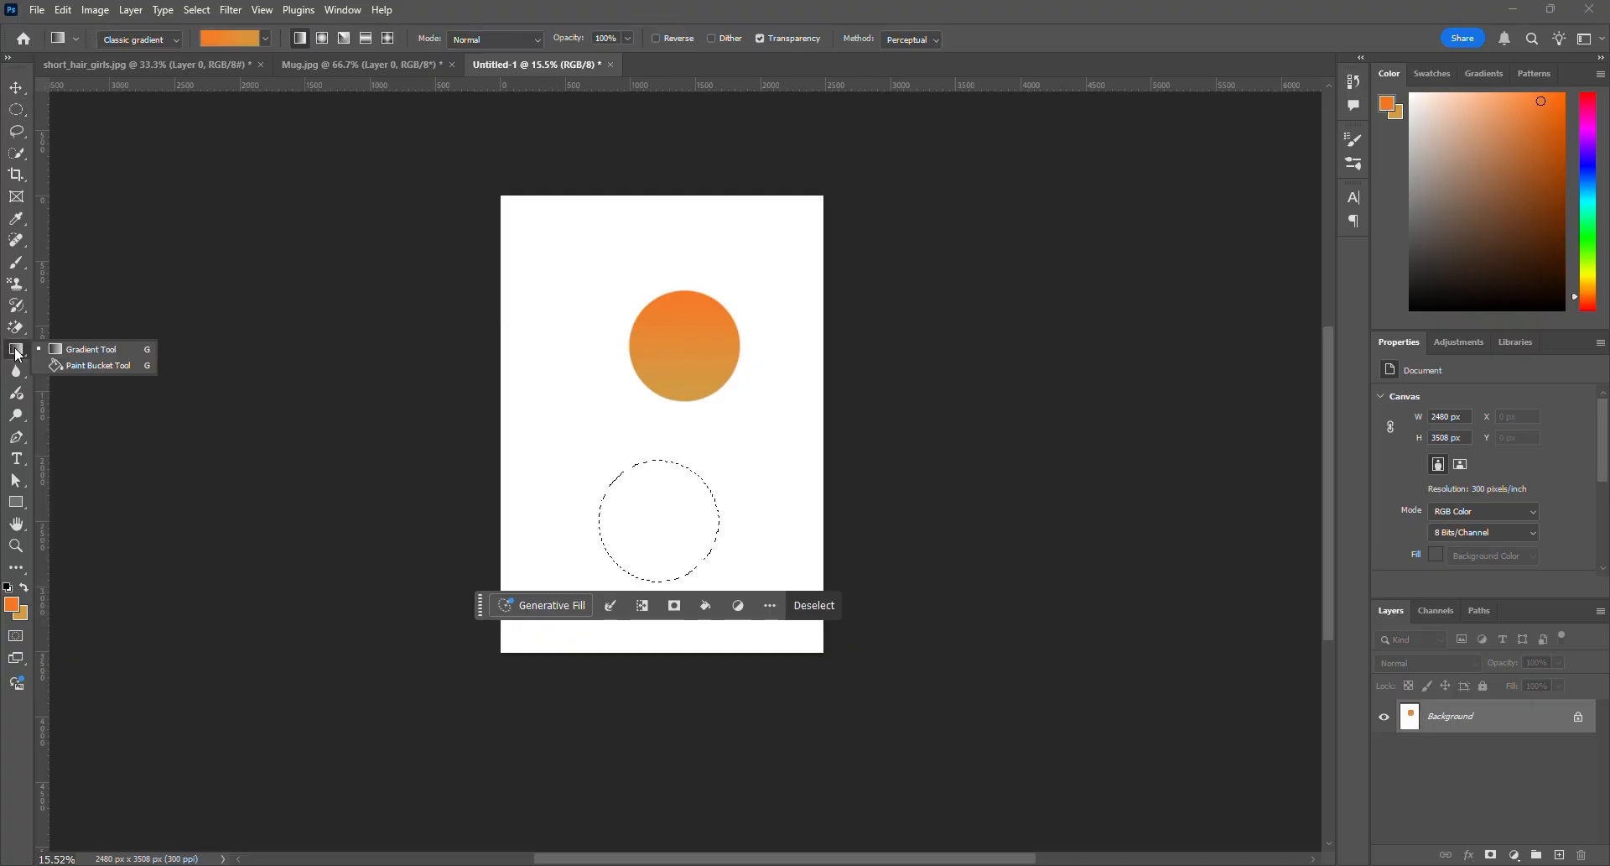
{"action": "left_click", "coordinate": [73, 365]}
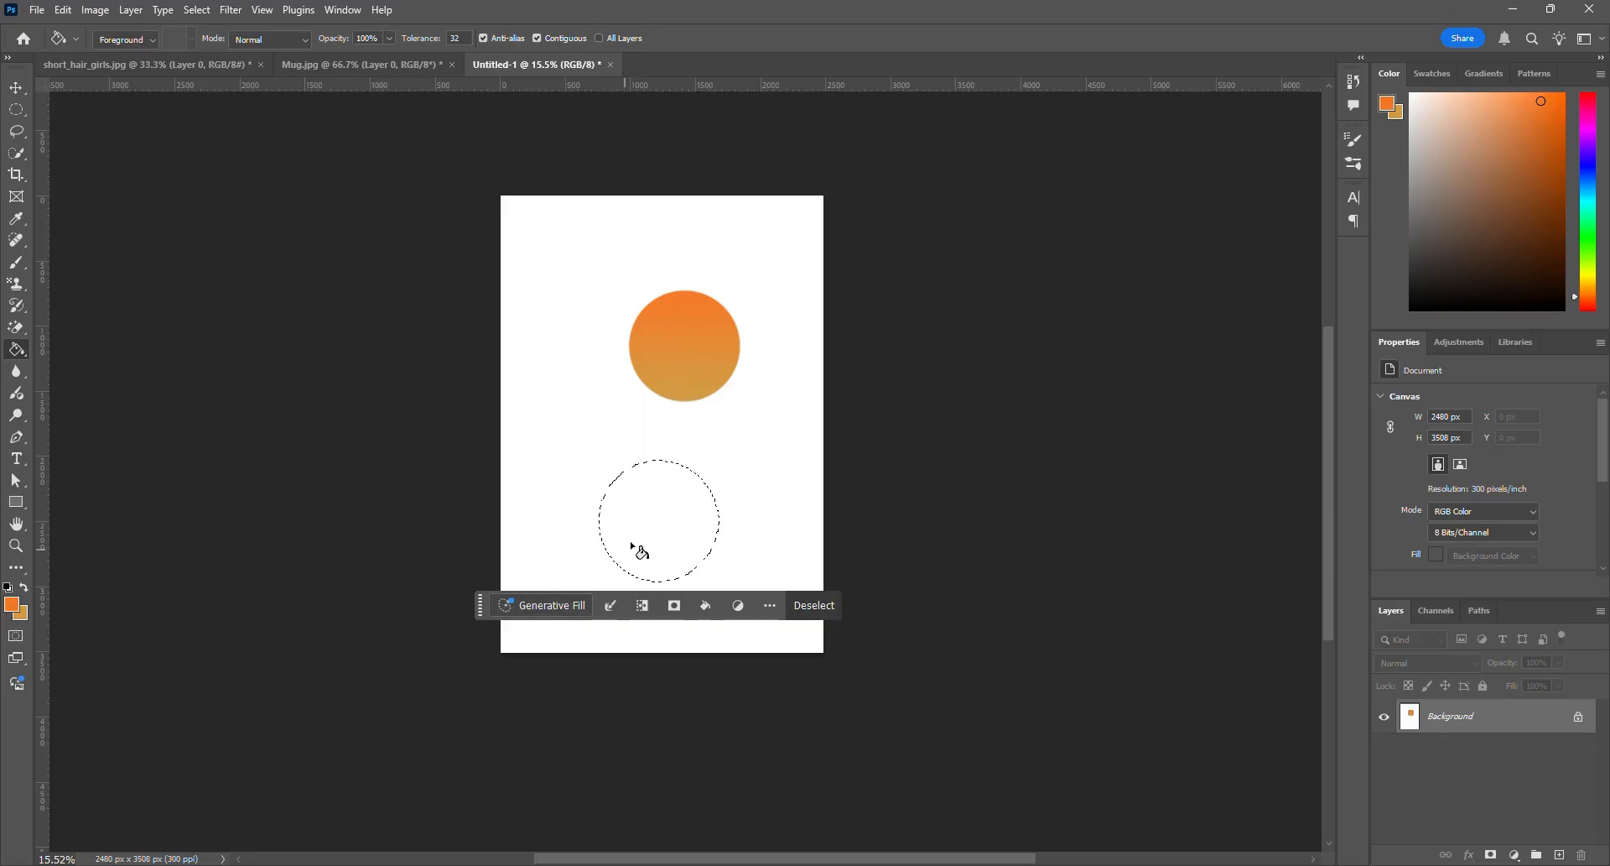
{"action": "left_click", "coordinate": [648, 526]}
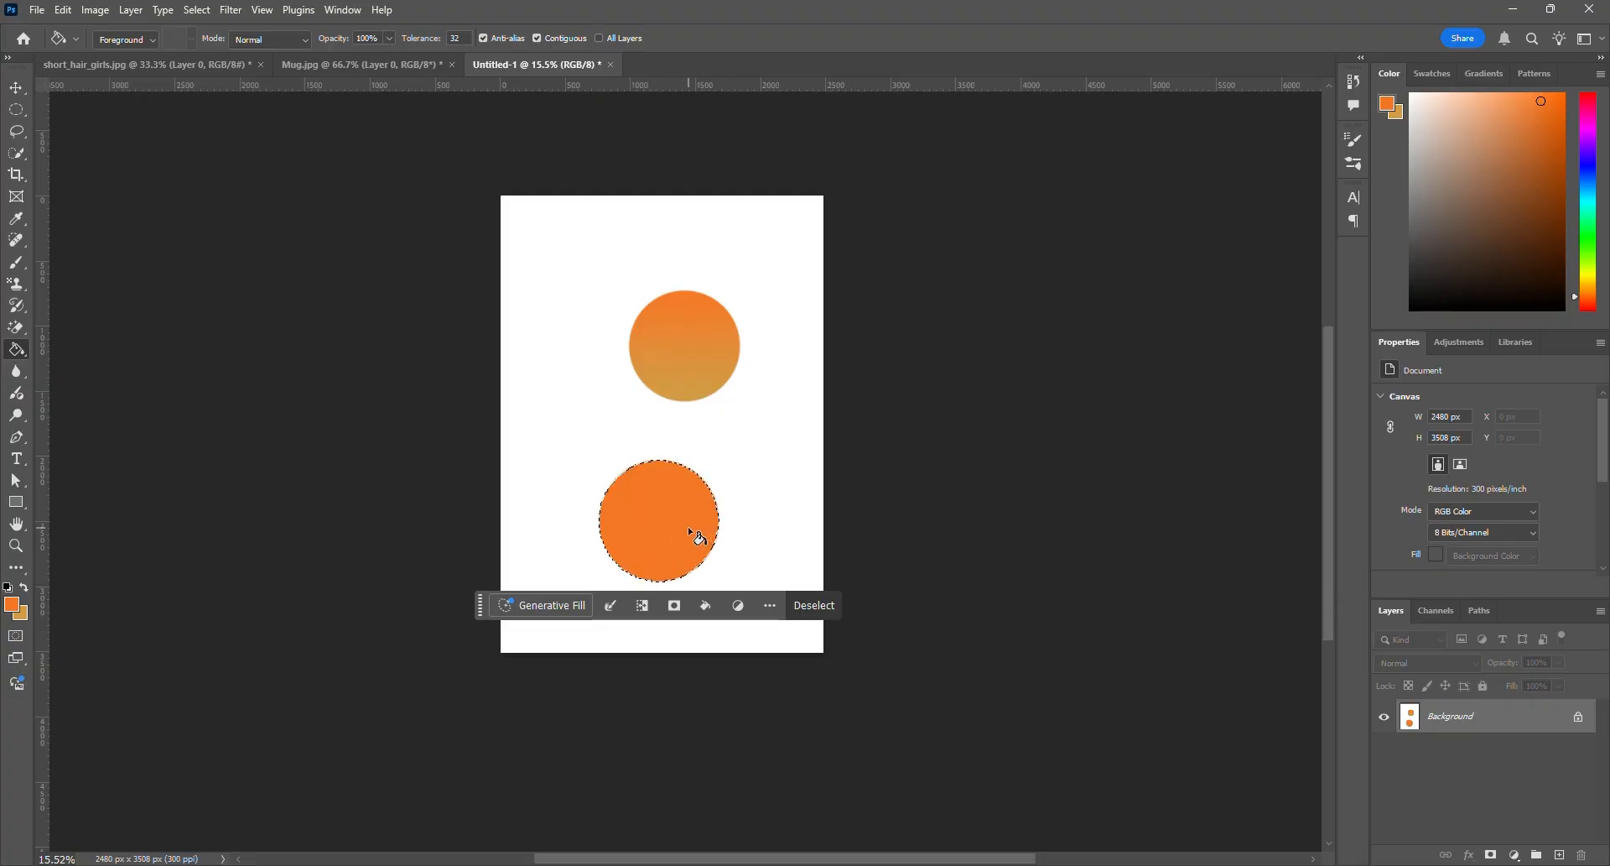
Swap the foreground and background colours and refill the lower circular selection with the tan foreground colour
{"action": "left_click", "coordinate": [25, 586]}
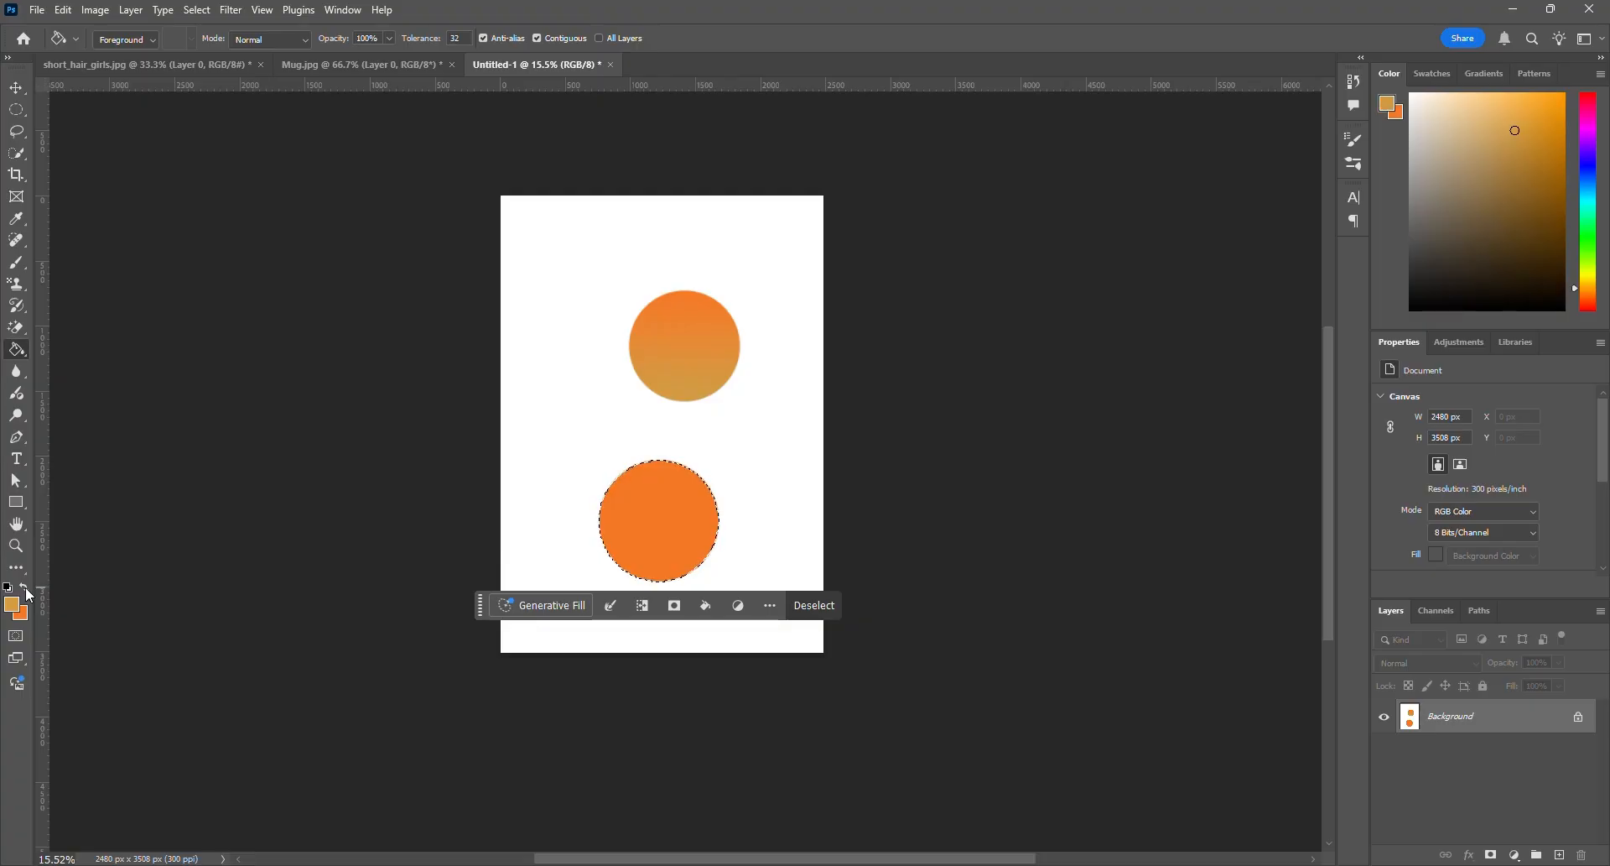
{"action": "left_click", "coordinate": [639, 541]}
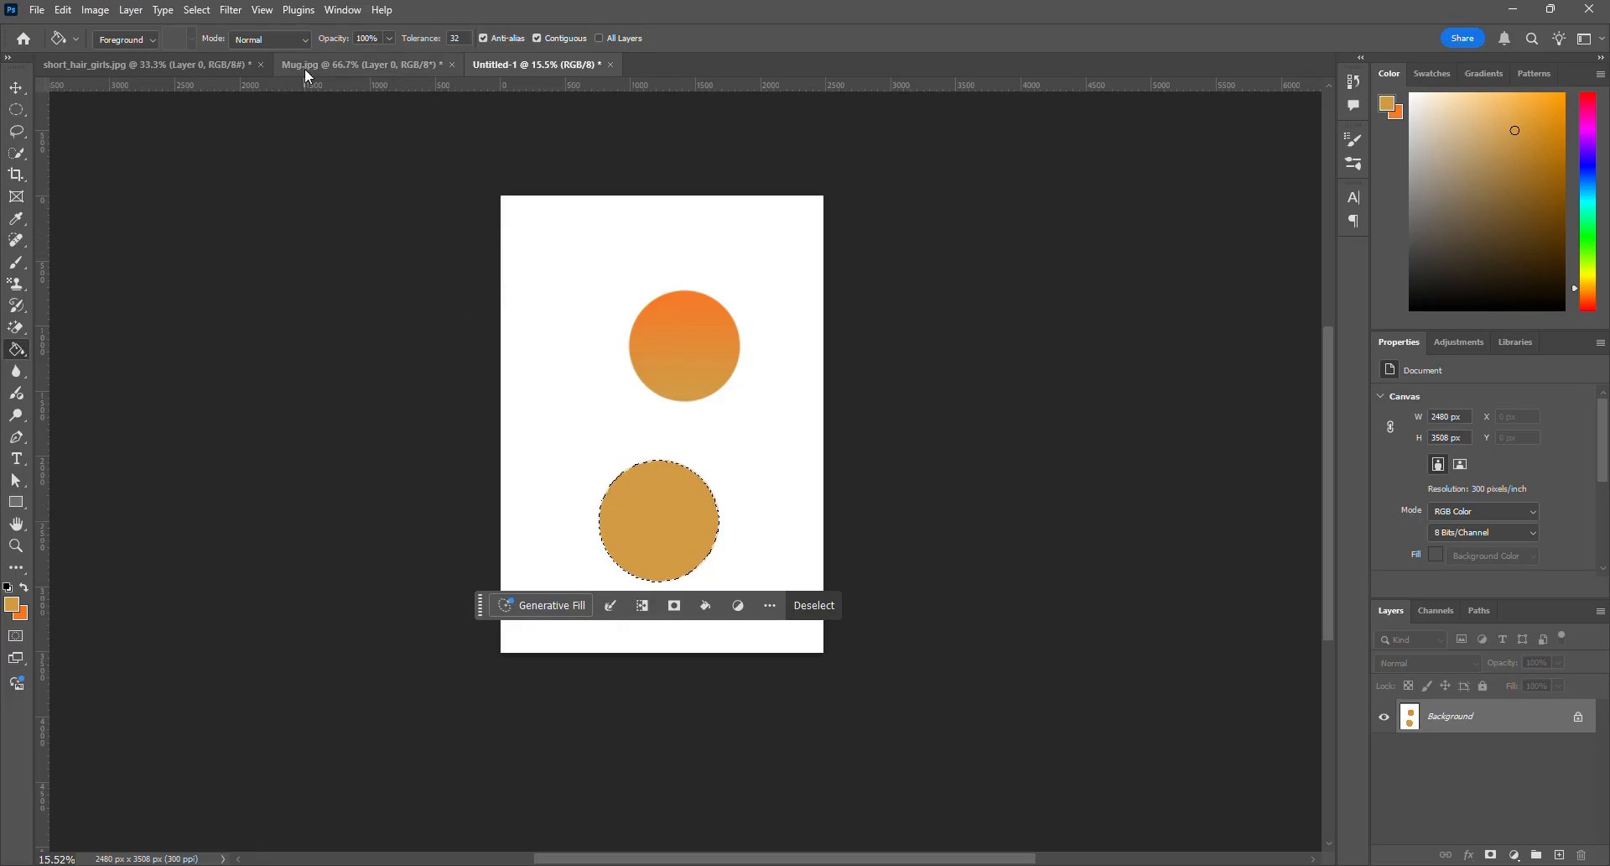
In short_hair_girls.jpg, draw a circular selection about 514 px wide over the edge of the hair beside the ear
{"action": "left_click", "coordinate": [237, 65]}
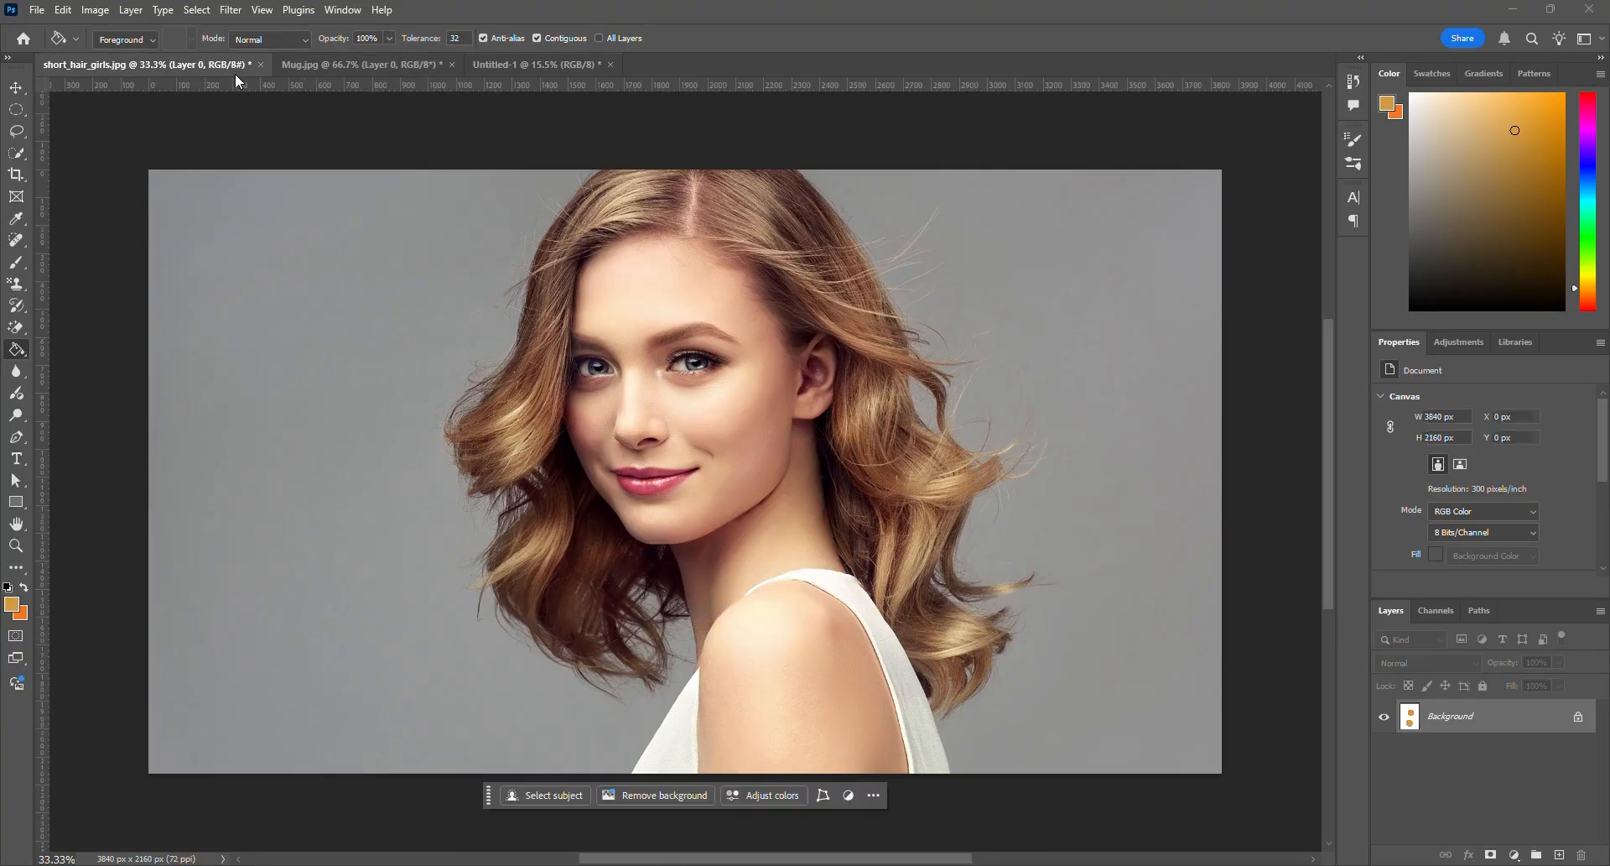
{"action": "left_click", "coordinate": [16, 109]}
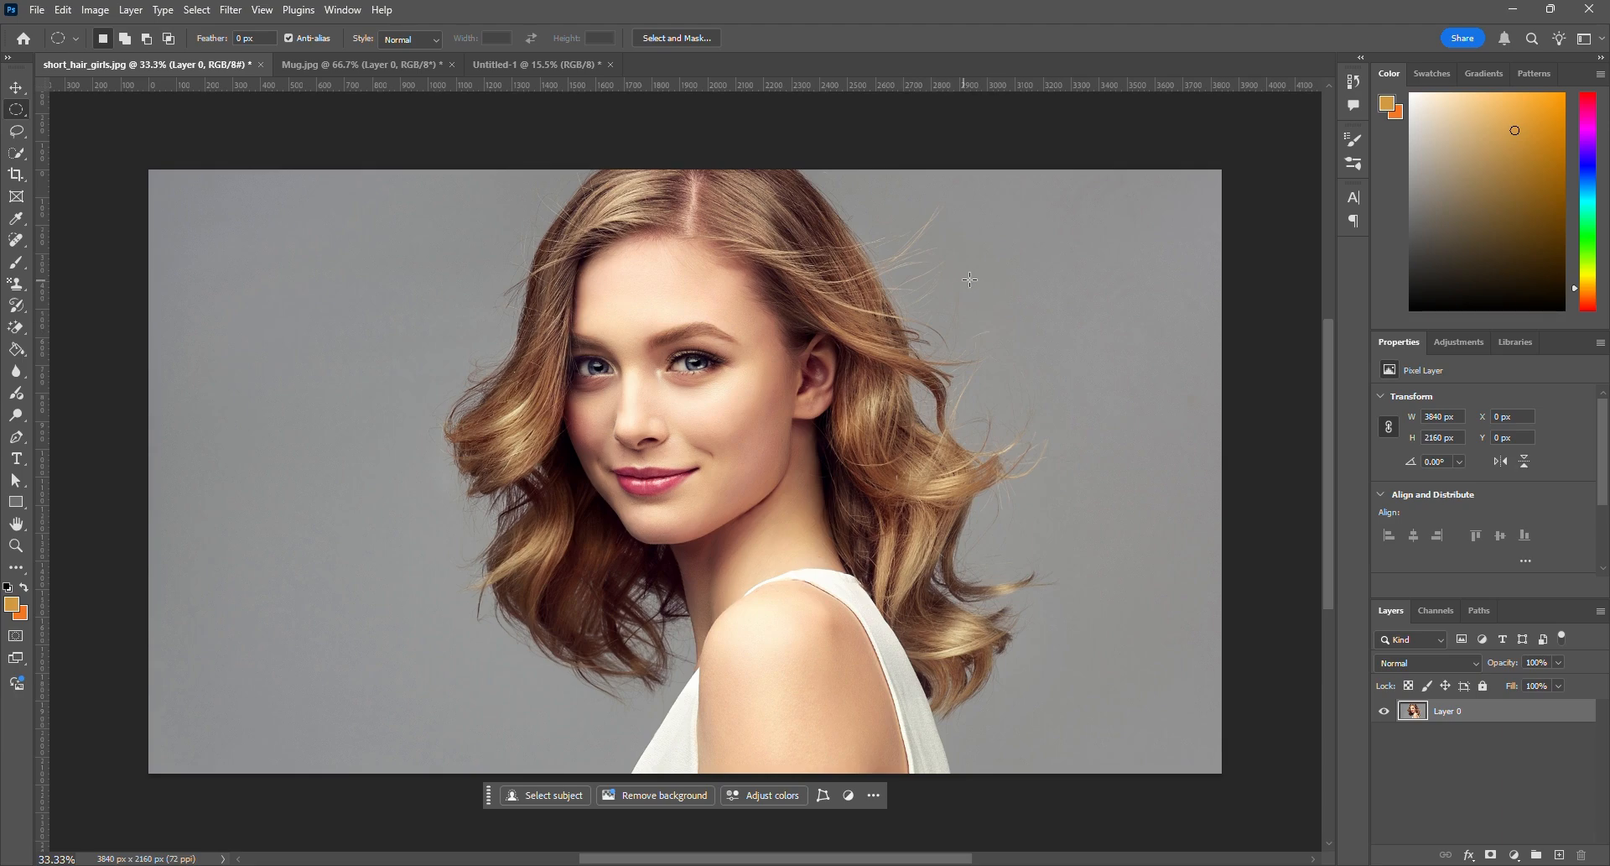
{"action": "left_click_drag", "start_coordinate": [980, 274], "coordinate": [836, 474]}
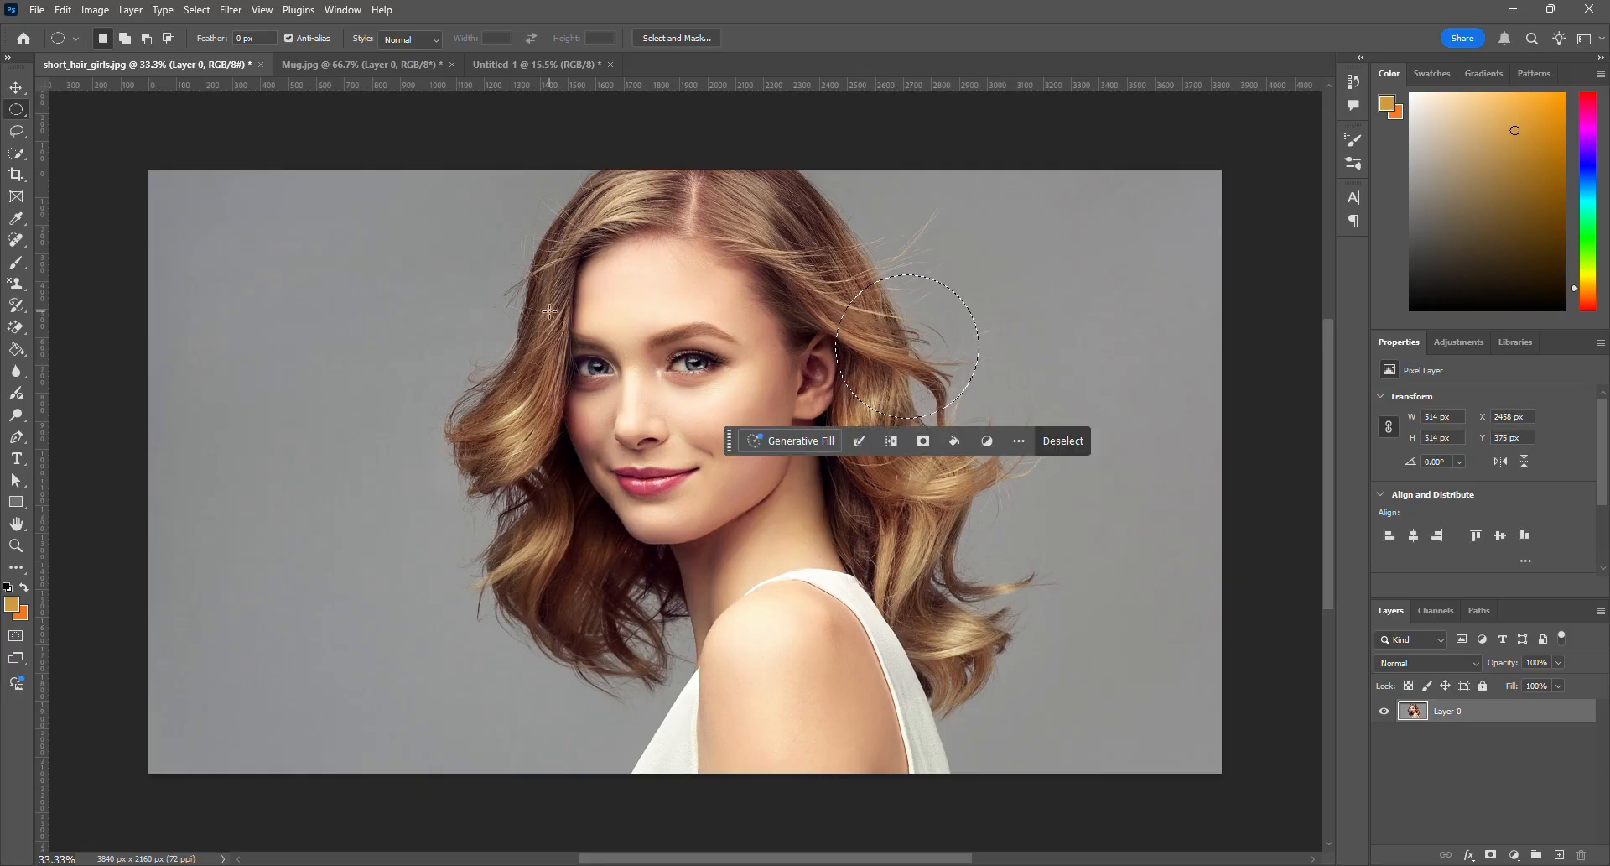
Try filling the circular selection with the tan foreground colour using the Paint Bucket tool, and undo the fill
{"action": "left_click", "coordinate": [22, 356]}
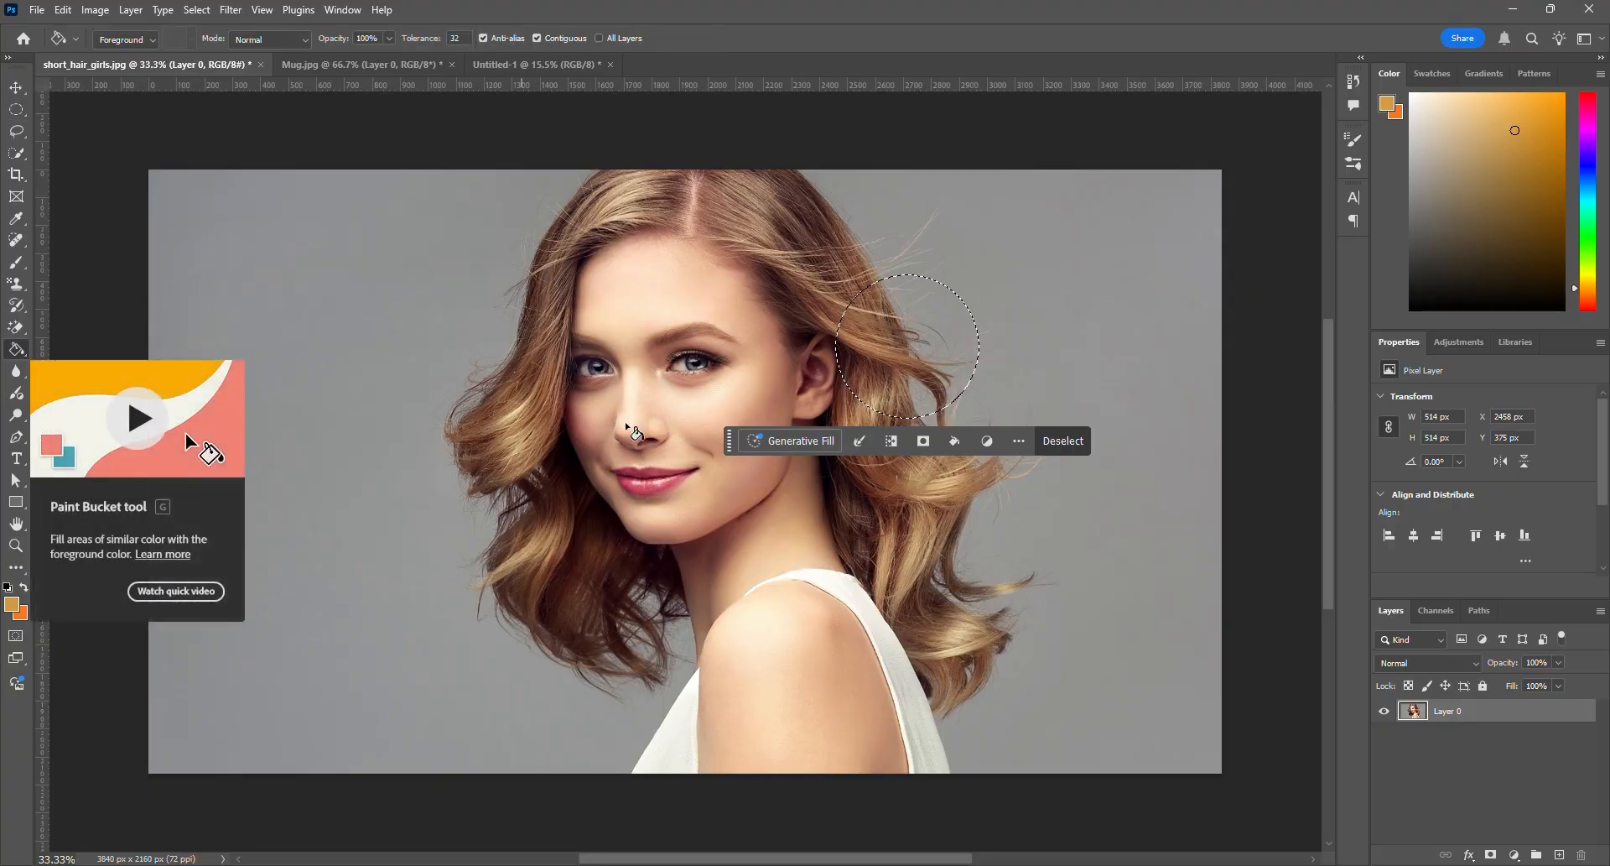
{"action": "left_click", "coordinate": [964, 316]}
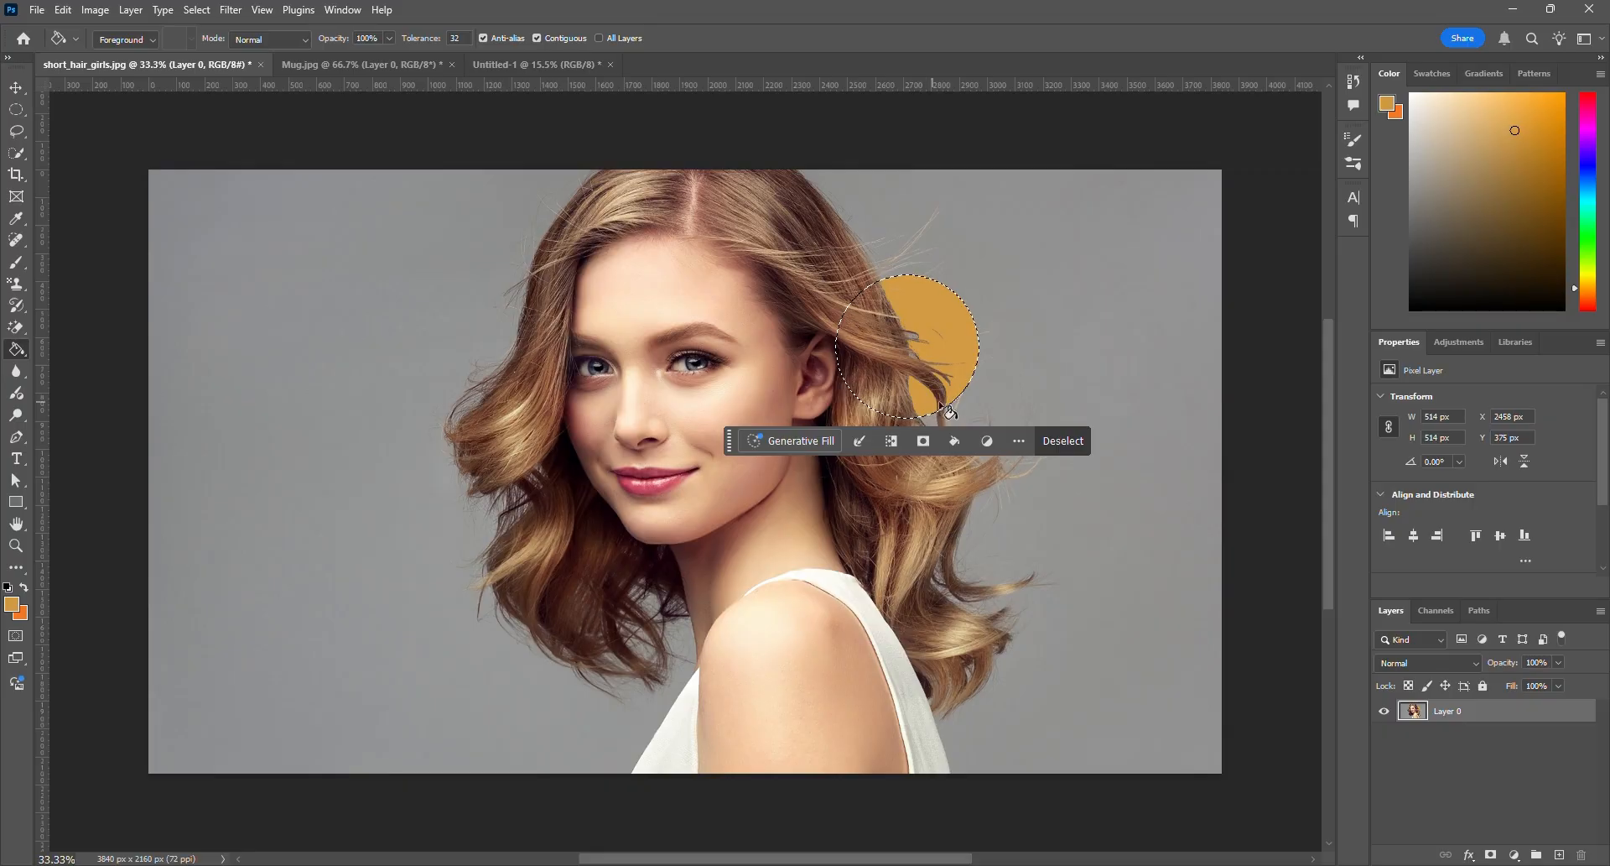
{"action": "key", "text": "ctrl+z"}
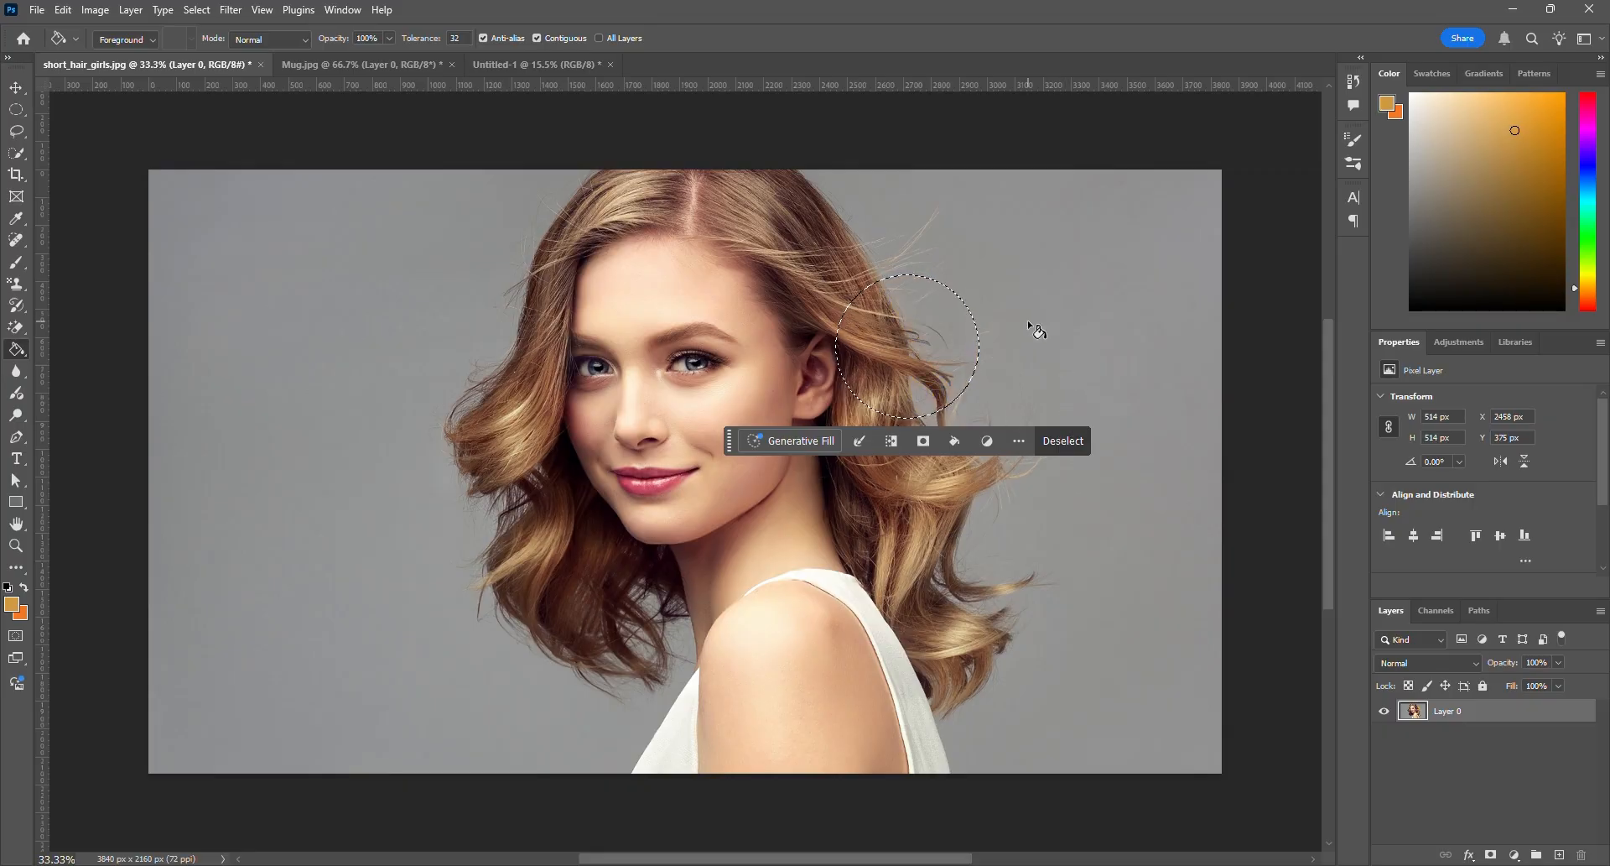
Fill the entire circular selection directly with the foreground colour, and refill it with the background colour
{"action": "key", "text": "alt+BackSpace"}
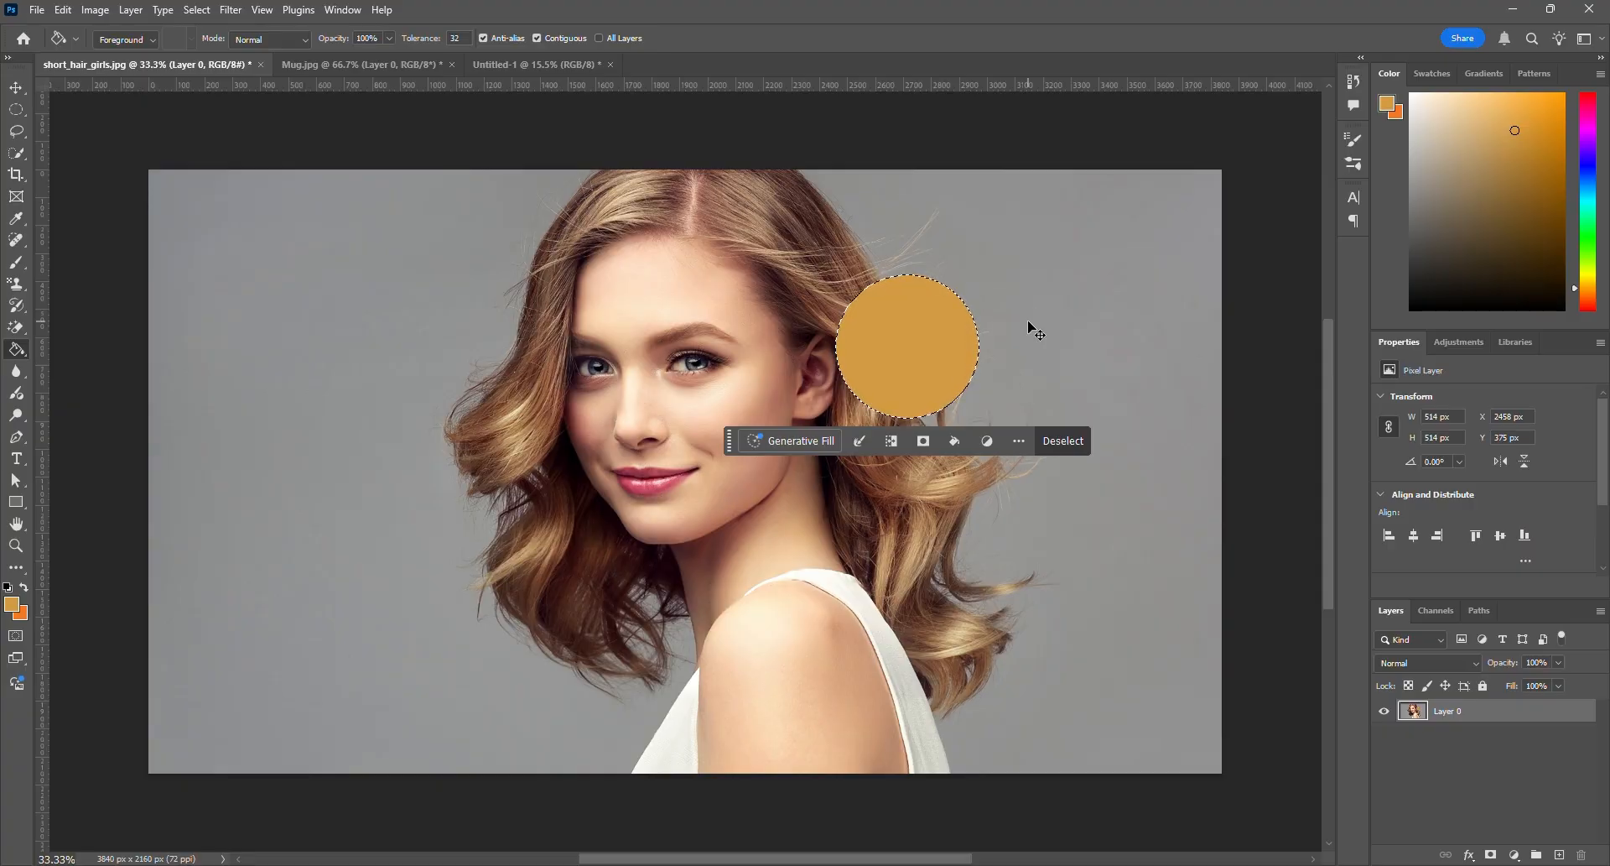
{"action": "key", "text": "ctrl+BackSpace"}
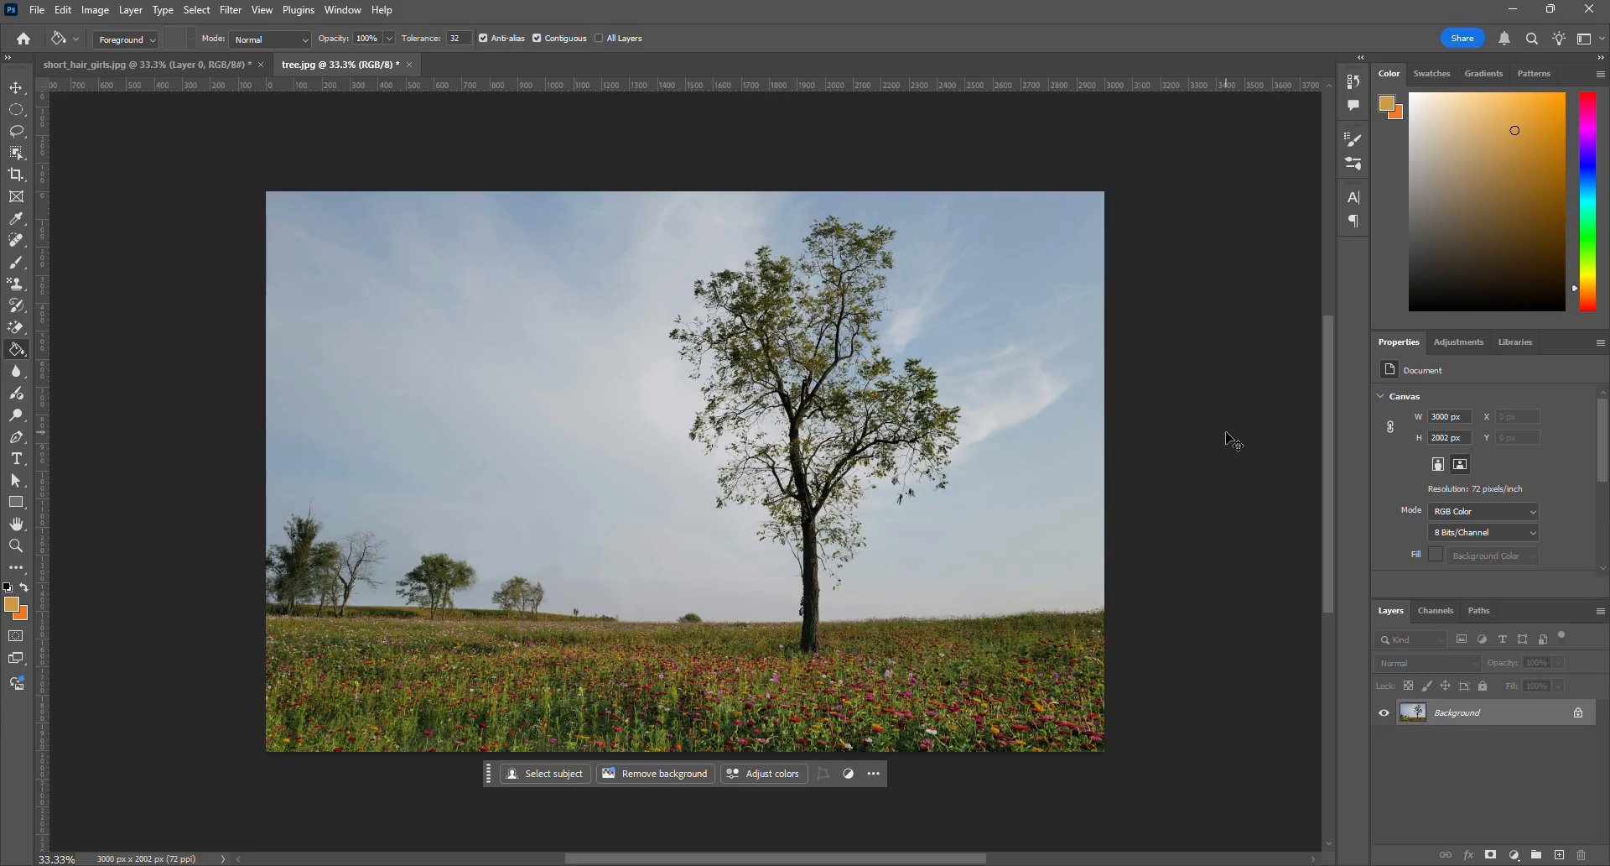
Duplicate the background layer of tree.jpg and select the tall tree with the Object Selection tool
{"action": "key", "text": "ctrl+j"}
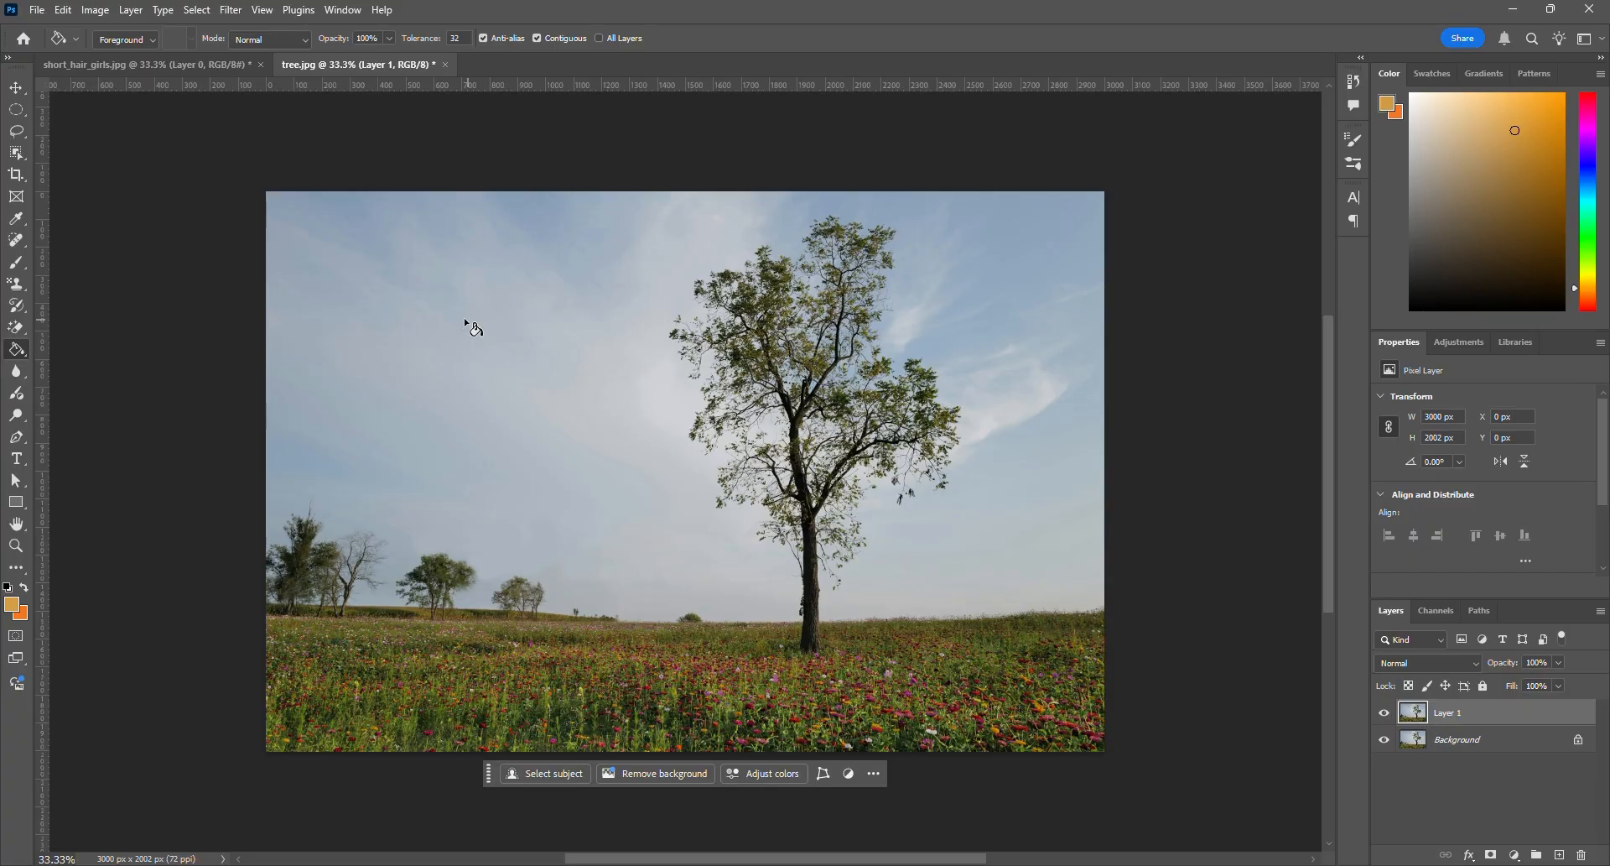
{"action": "left_click", "coordinate": [21, 154]}
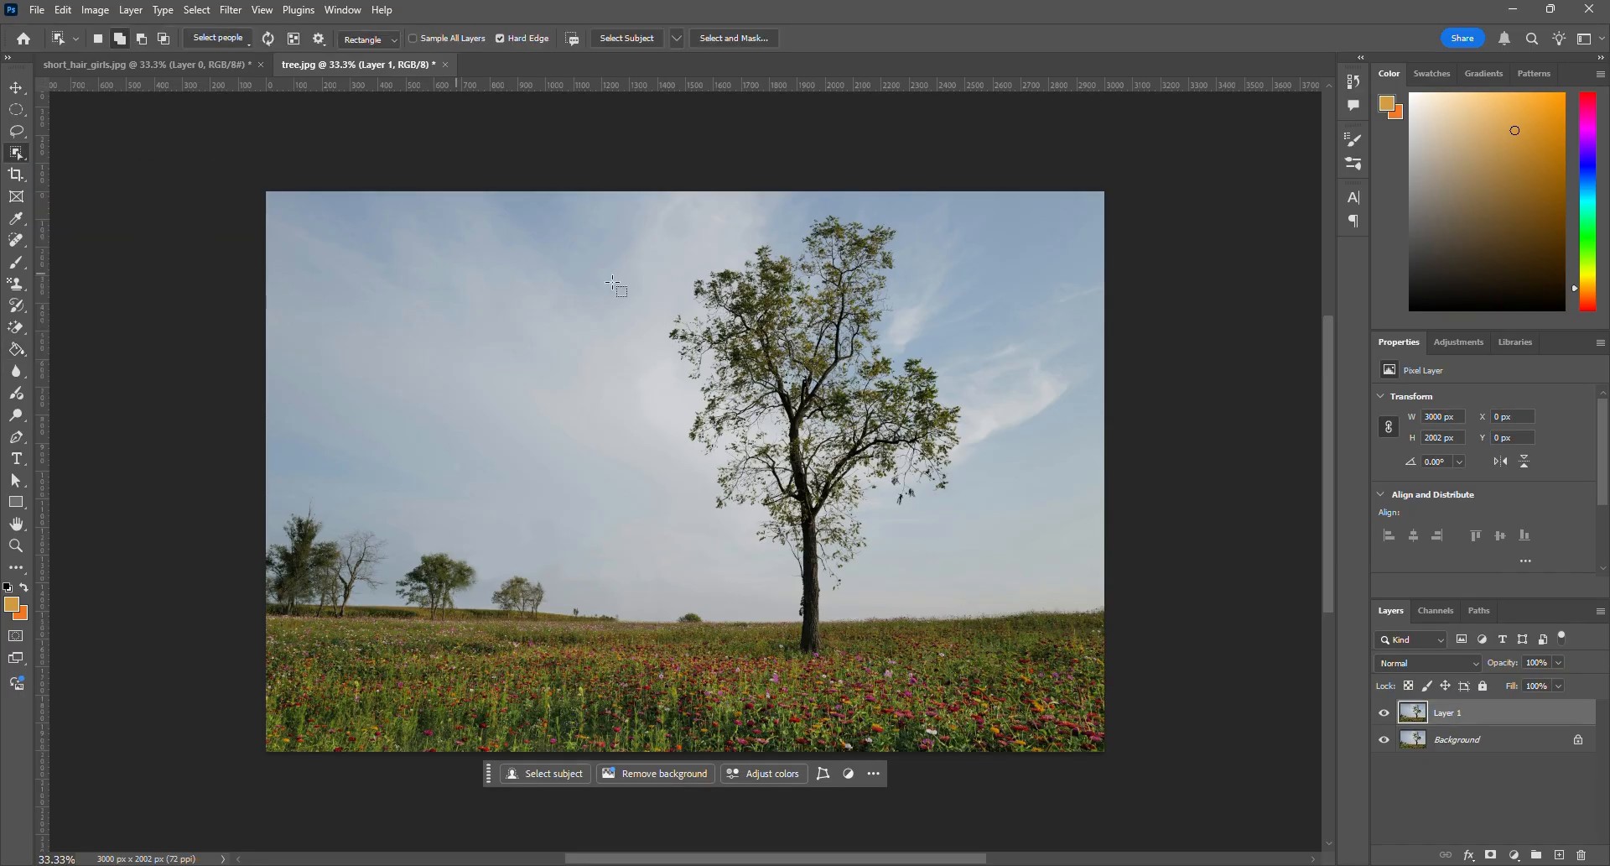
{"action": "left_click_drag", "start_coordinate": [635, 192], "coordinate": [988, 676]}
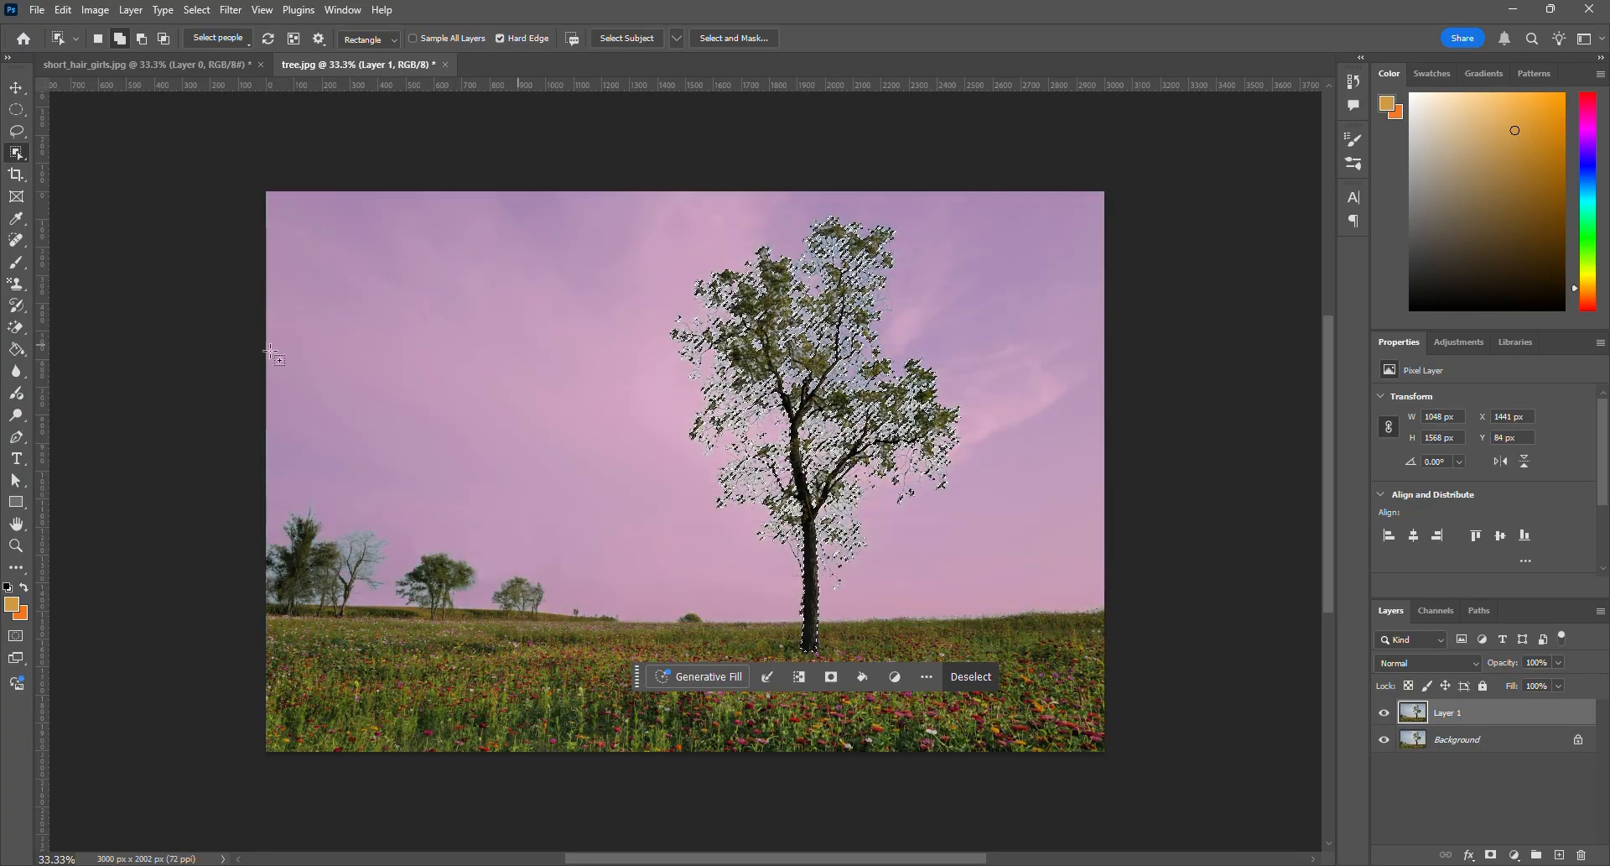
Invert the tree selection and blur the flower field around the tree using the Blur tool at 100% strength, clearing the selection when done
{"action": "left_click", "coordinate": [16, 371]}
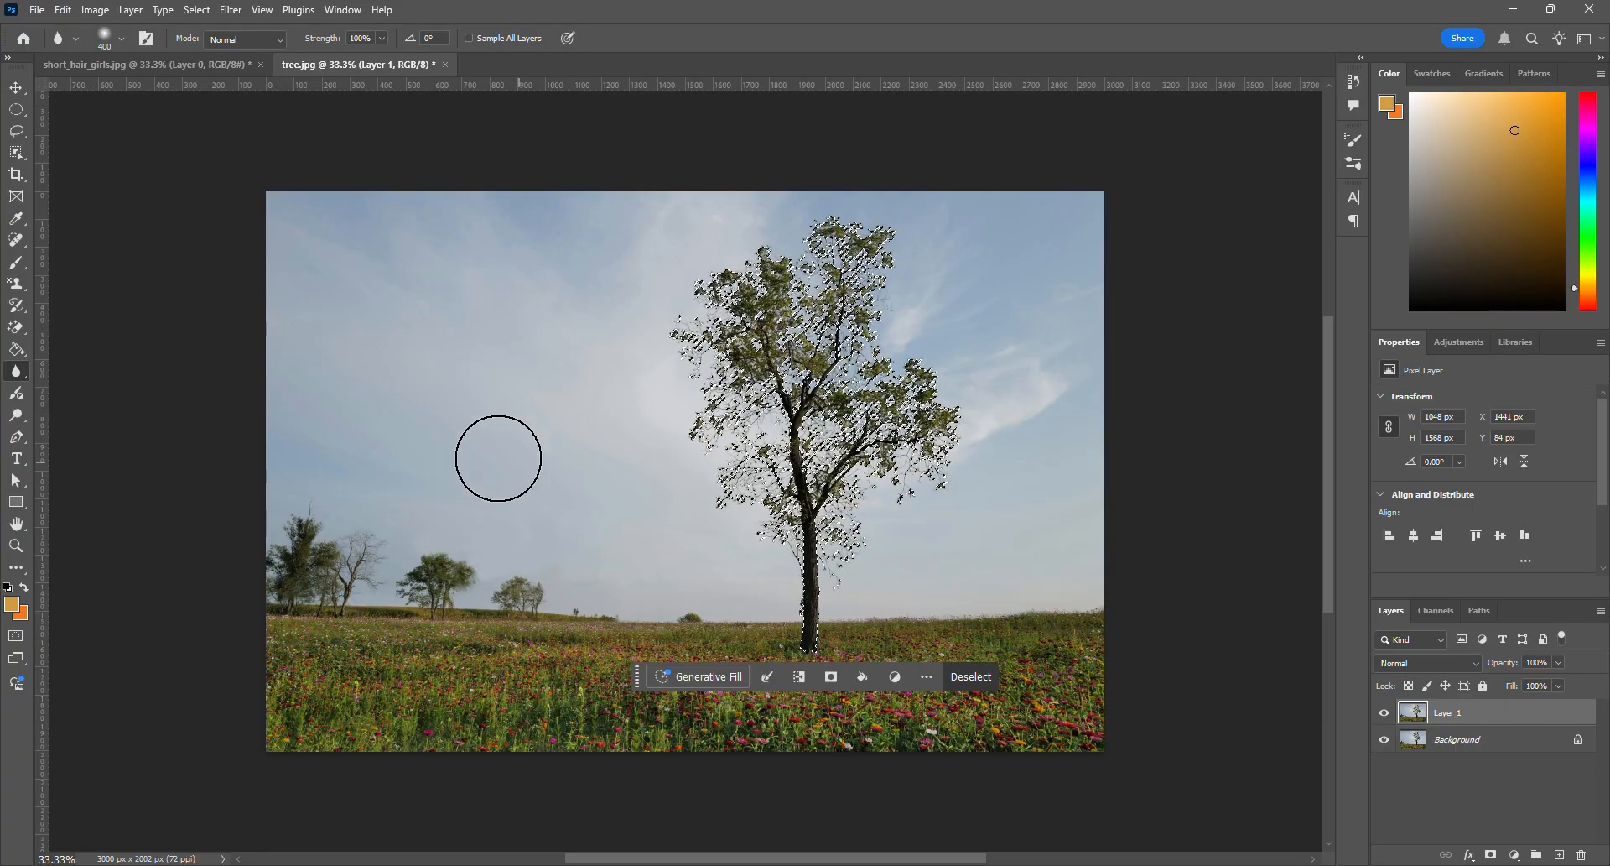
{"action": "left_click", "coordinate": [195, 10]}
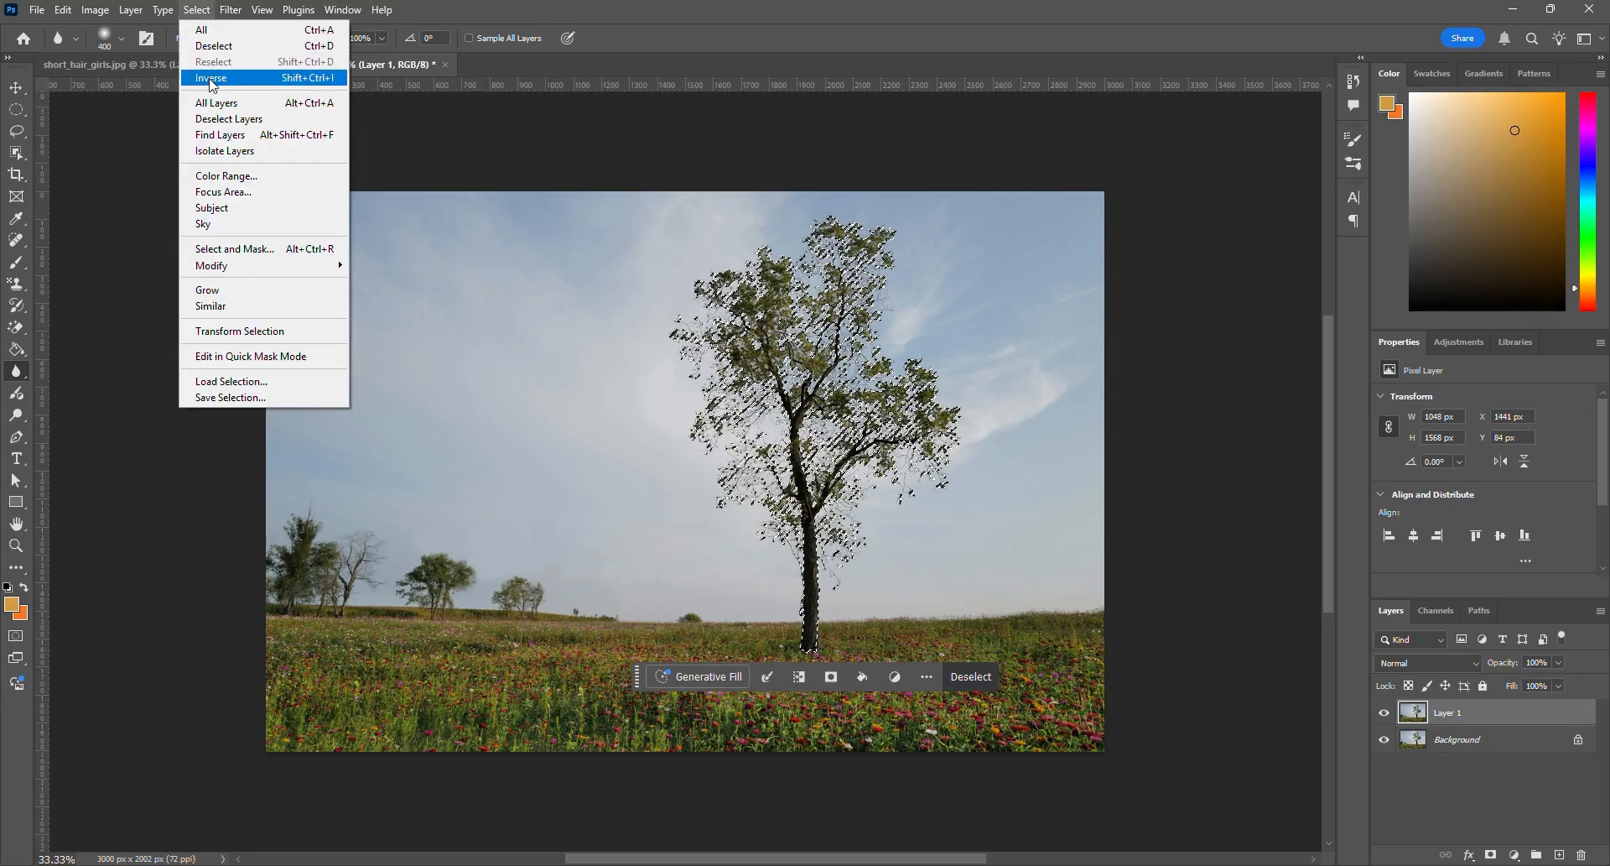
{"action": "left_click", "coordinate": [249, 77]}
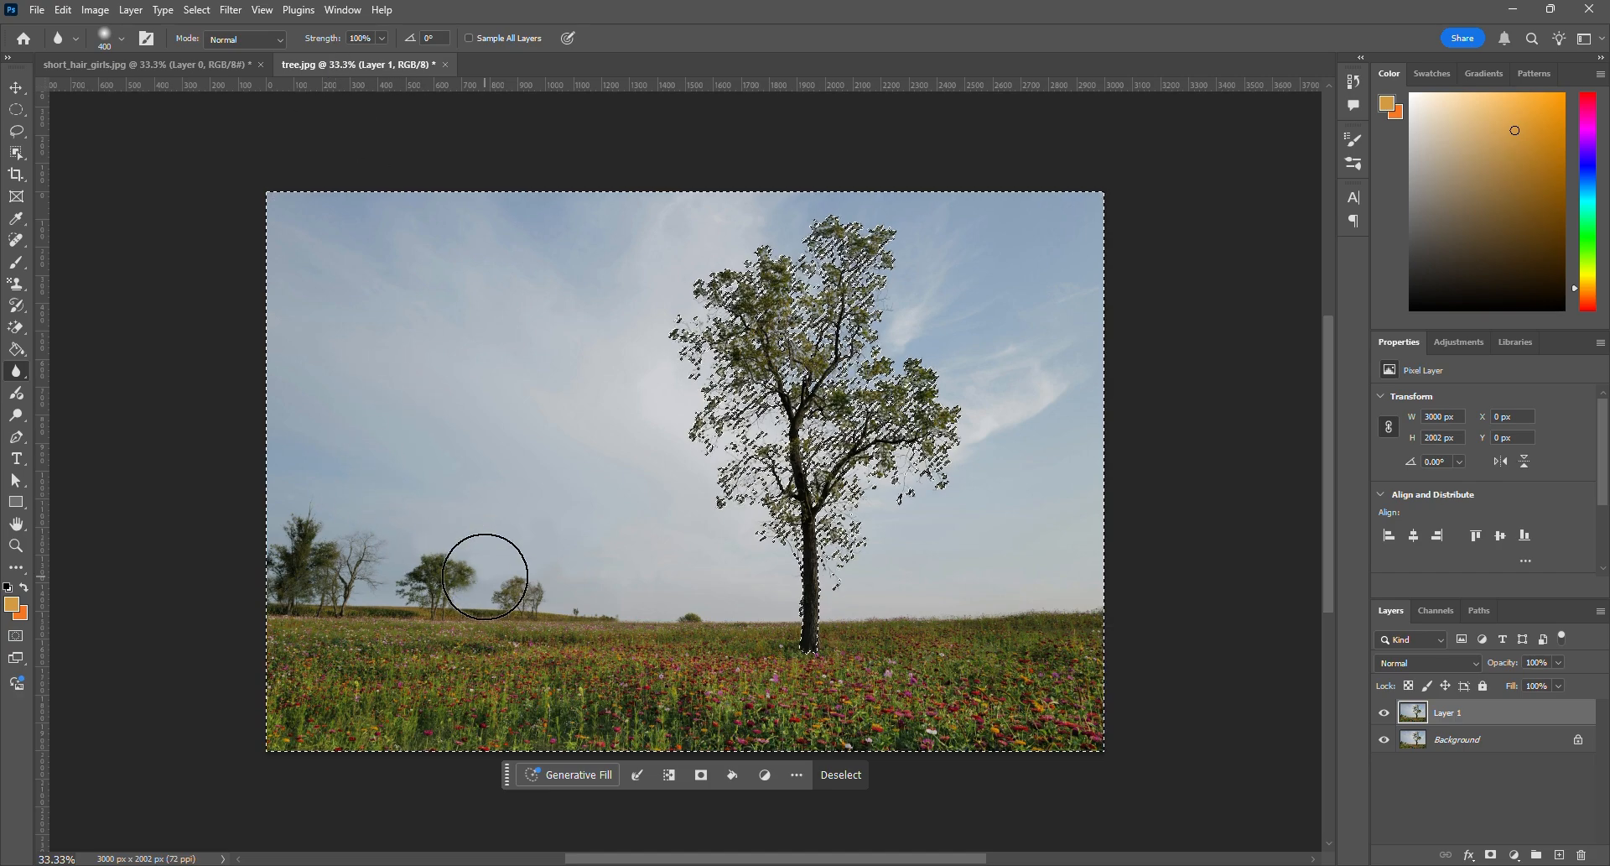
{"action": "mouse_move", "coordinate": [456, 572]}
{"action": "left_mouse_down"}
{"action": "mouse_move", "coordinate": [307, 547]}
{"action": "mouse_move", "coordinate": [416, 632]}
{"action": "mouse_move", "coordinate": [329, 688]}
{"action": "mouse_move", "coordinate": [444, 701]}
{"action": "mouse_move", "coordinate": [333, 712]}
{"action": "mouse_move", "coordinate": [438, 712]}
{"action": "mouse_move", "coordinate": [658, 673]}
{"action": "mouse_move", "coordinate": [498, 627]}
{"action": "mouse_move", "coordinate": [870, 695]}
{"action": "mouse_move", "coordinate": [822, 701]}
{"action": "mouse_move", "coordinate": [1006, 720]}
{"action": "mouse_move", "coordinate": [1019, 632]}
{"action": "mouse_move", "coordinate": [974, 624]}
{"action": "mouse_move", "coordinate": [854, 668]}
{"action": "mouse_move", "coordinate": [442, 641]}
{"action": "mouse_move", "coordinate": [602, 691]}
{"action": "mouse_move", "coordinate": [1008, 738]}
{"action": "mouse_move", "coordinate": [443, 732]}
{"action": "mouse_move", "coordinate": [508, 624]}
{"action": "mouse_move", "coordinate": [207, 558]}
{"action": "mouse_move", "coordinate": [600, 612]}
{"action": "mouse_move", "coordinate": [632, 632]}
{"action": "mouse_move", "coordinate": [570, 667]}
{"action": "mouse_move", "coordinate": [383, 696]}
{"action": "mouse_move", "coordinate": [1049, 713]}
{"action": "mouse_move", "coordinate": [695, 737]}
{"action": "mouse_move", "coordinate": [240, 718]}
{"action": "mouse_move", "coordinate": [199, 704]}
{"action": "mouse_move", "coordinate": [154, 651]}
{"action": "left_mouse_up"}
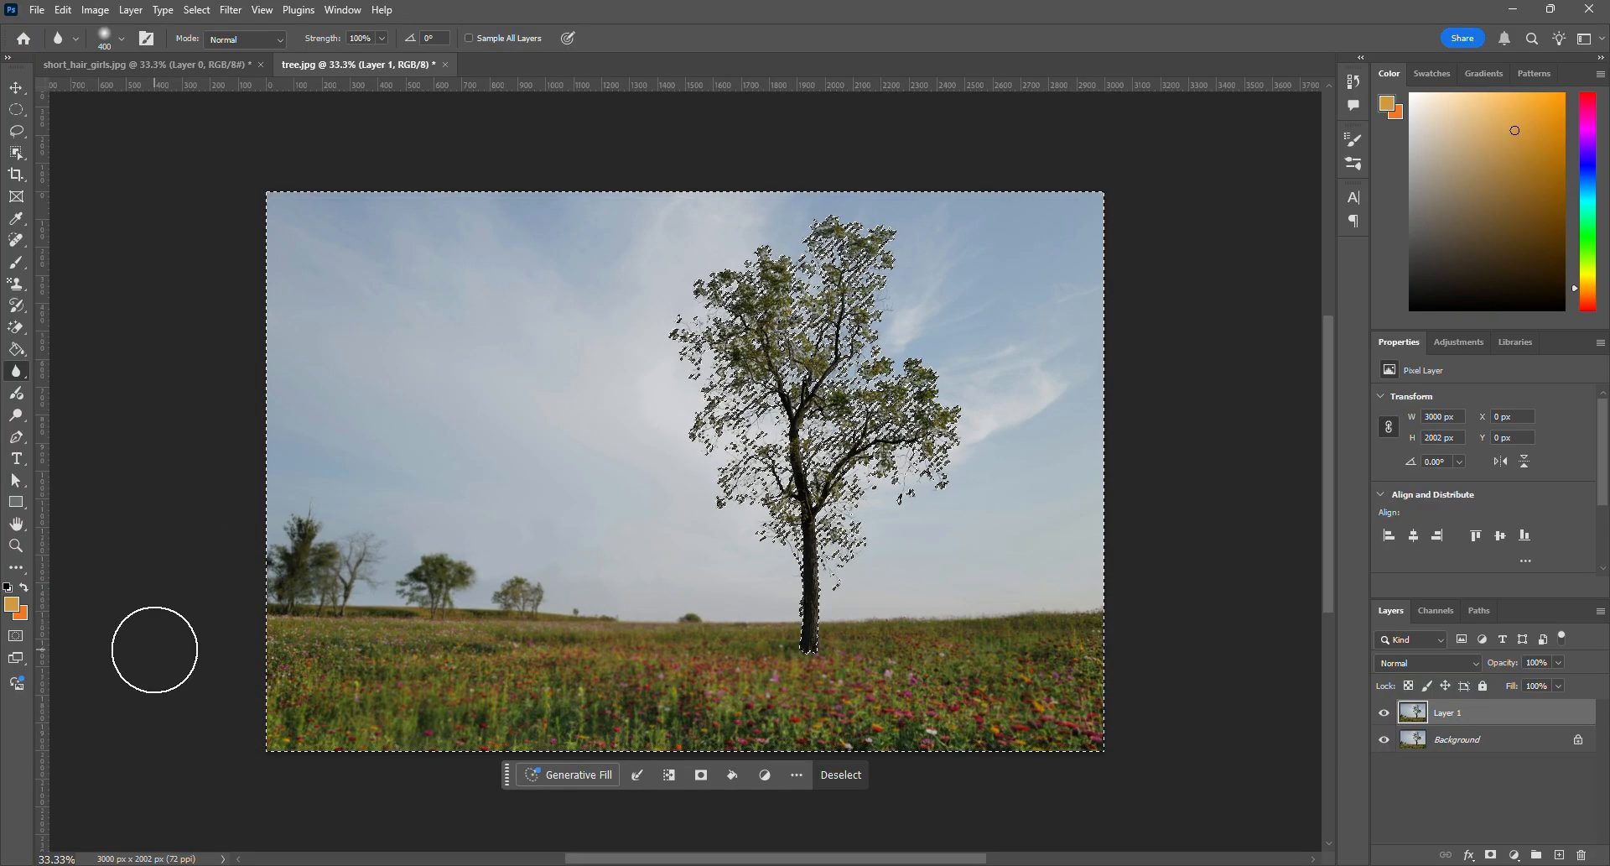
{"action": "key", "text": "ctrl+d"}
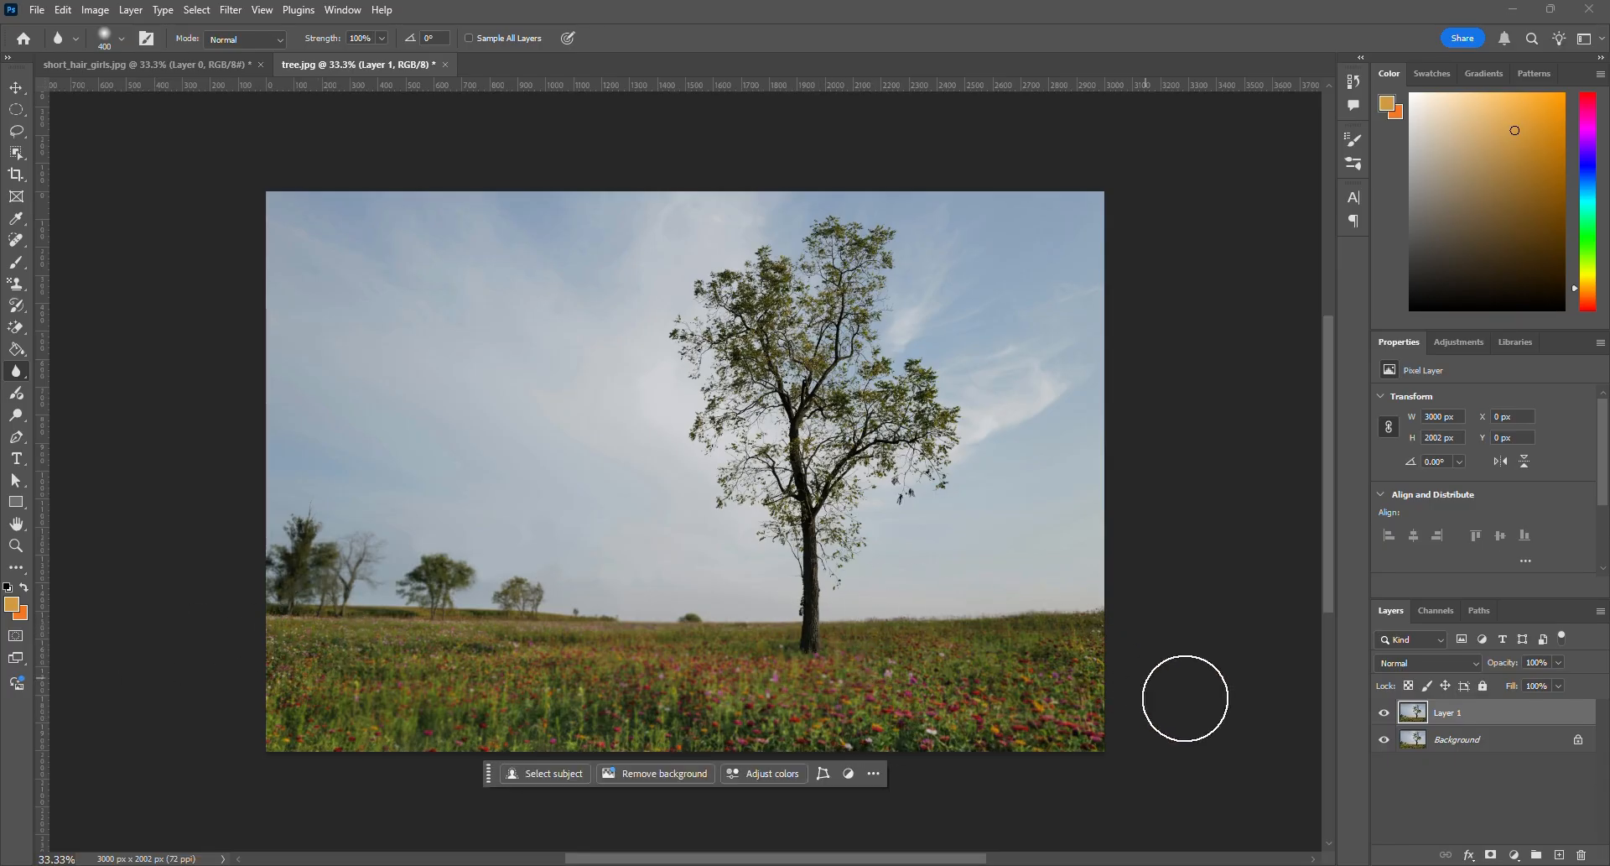
Hide and show Layer 1 repeatedly to compare the blurred field with the original photo
{"action": "left_click", "coordinate": [1385, 715]}
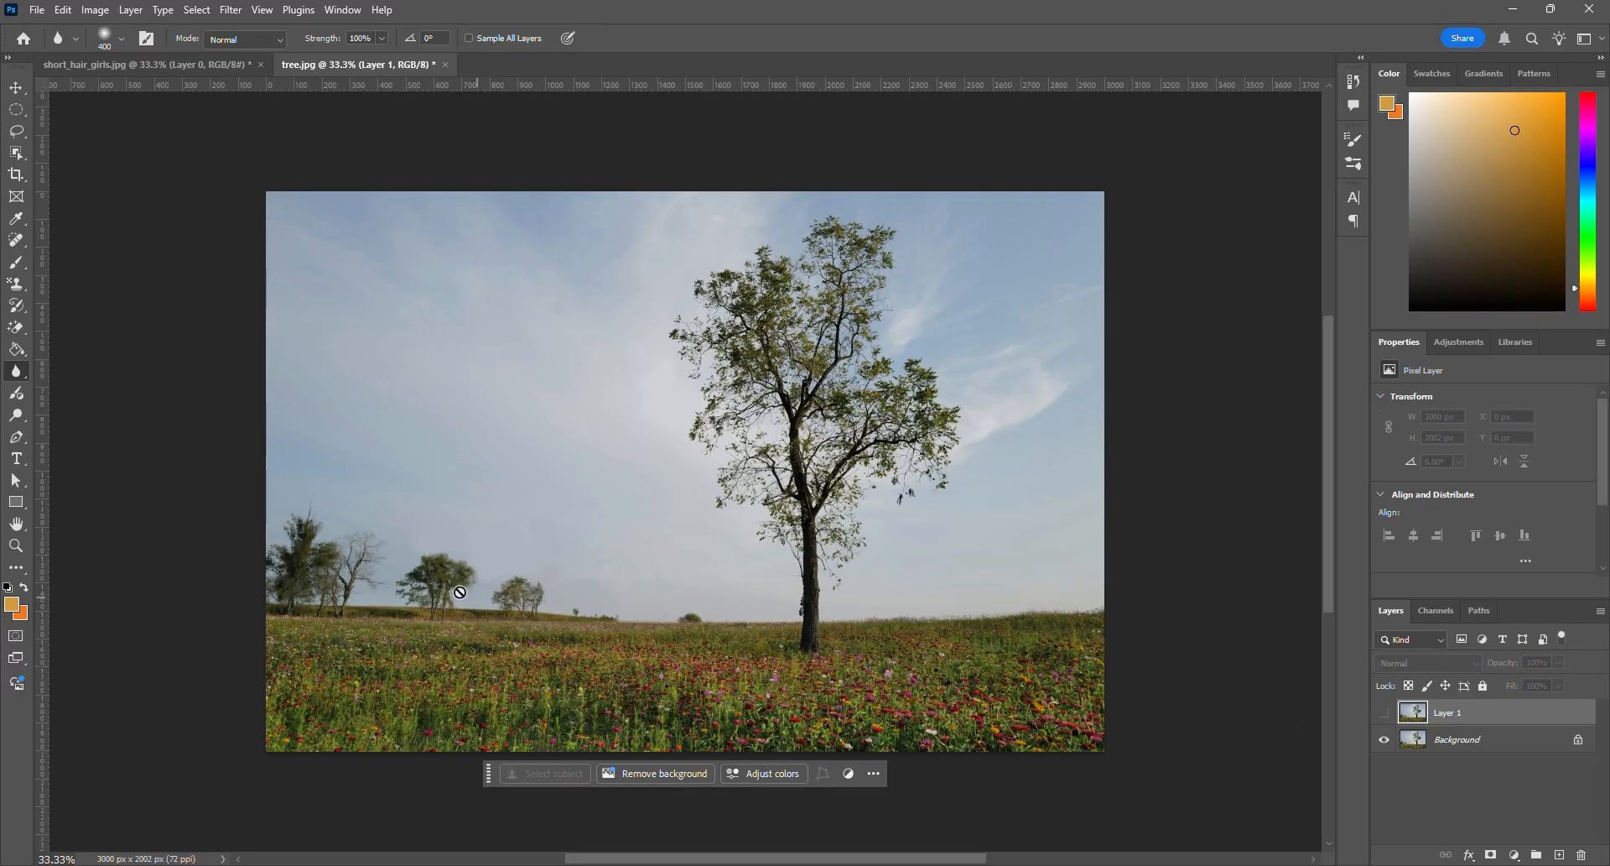
{"action": "left_click", "coordinate": [1385, 714]}
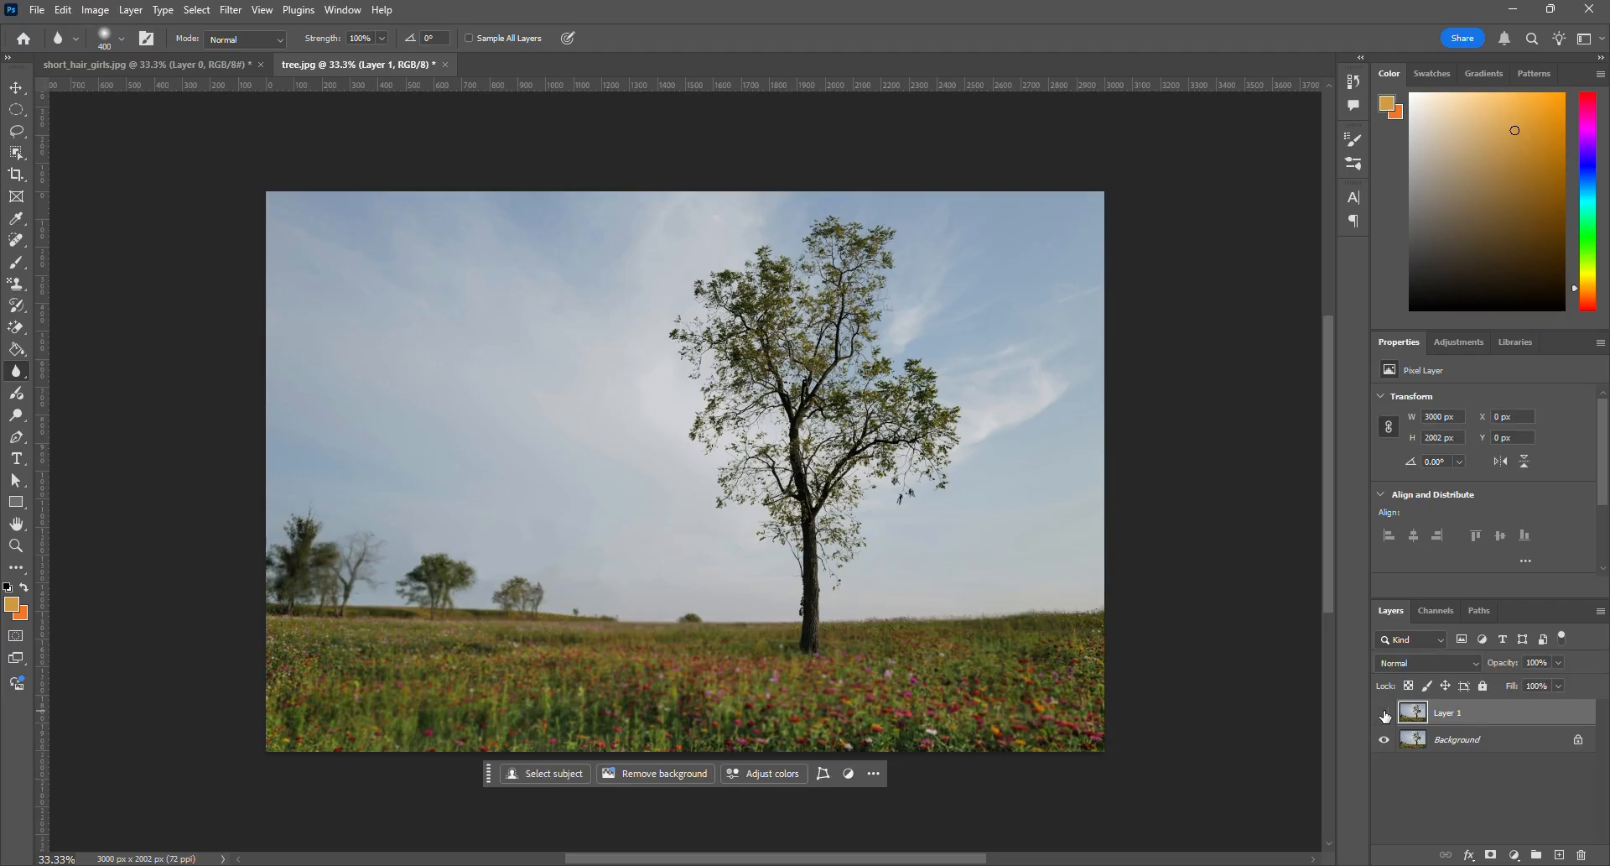
{"action": "left_click", "coordinate": [1384, 716]}
{"action": "left_click", "coordinate": [1385, 715]}
{"action": "left_click", "coordinate": [1385, 714]}
{"action": "left_click", "coordinate": [1384, 715]}
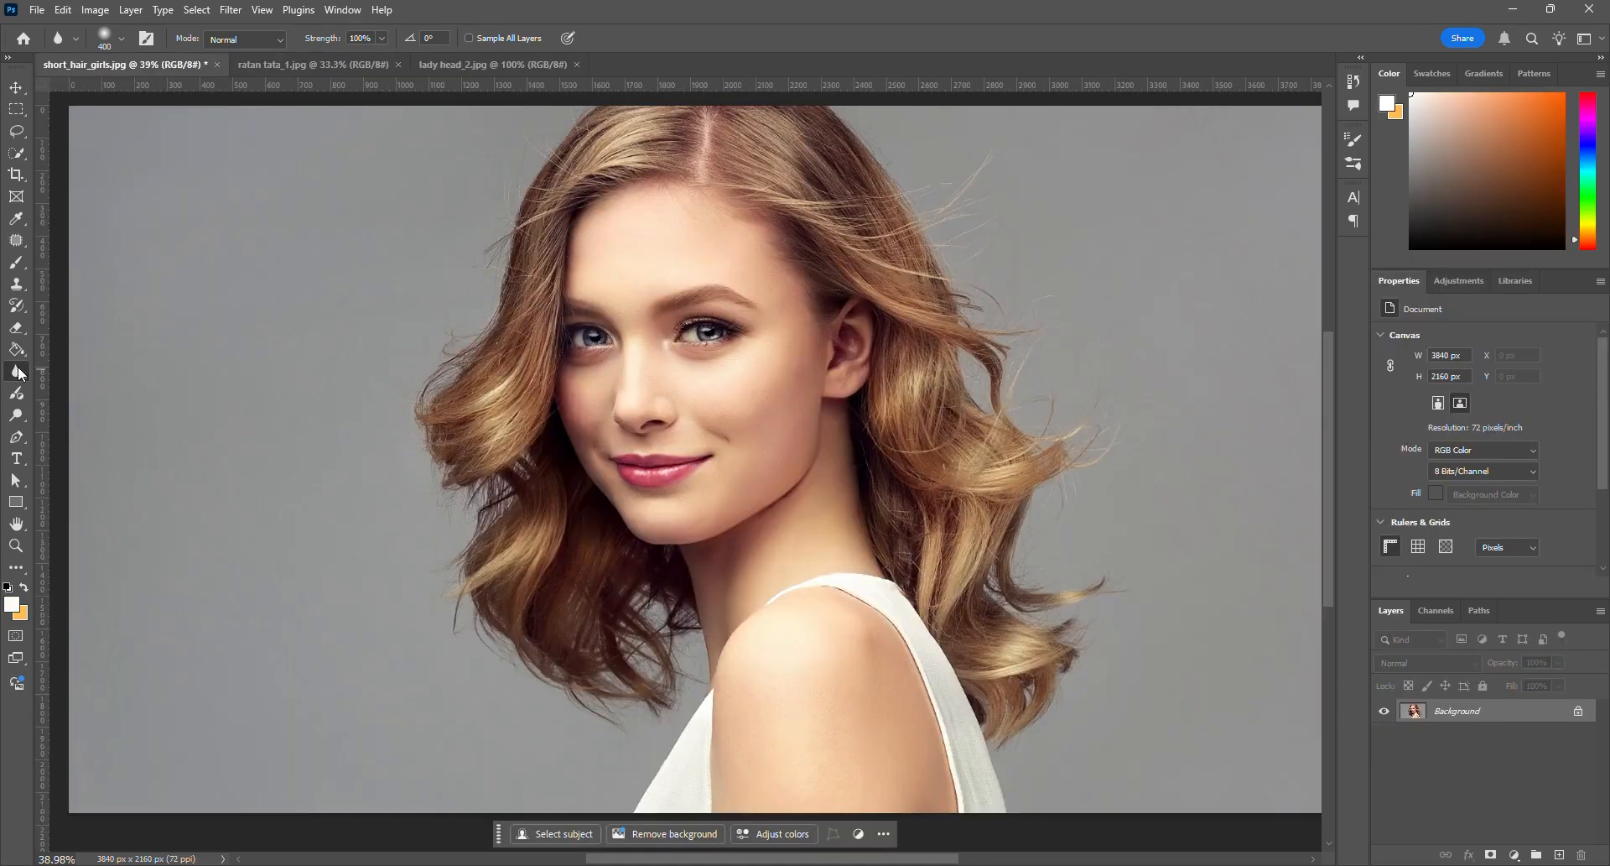
Duplicate the portrait's background layer and sharpen the lips with the Sharpen tool at 25% strength
{"action": "left_click", "coordinate": [20, 374]}
{"action": "scroll", "coordinate": [650, 500], "scroll_direction": "up", "scroll_amount": 3}
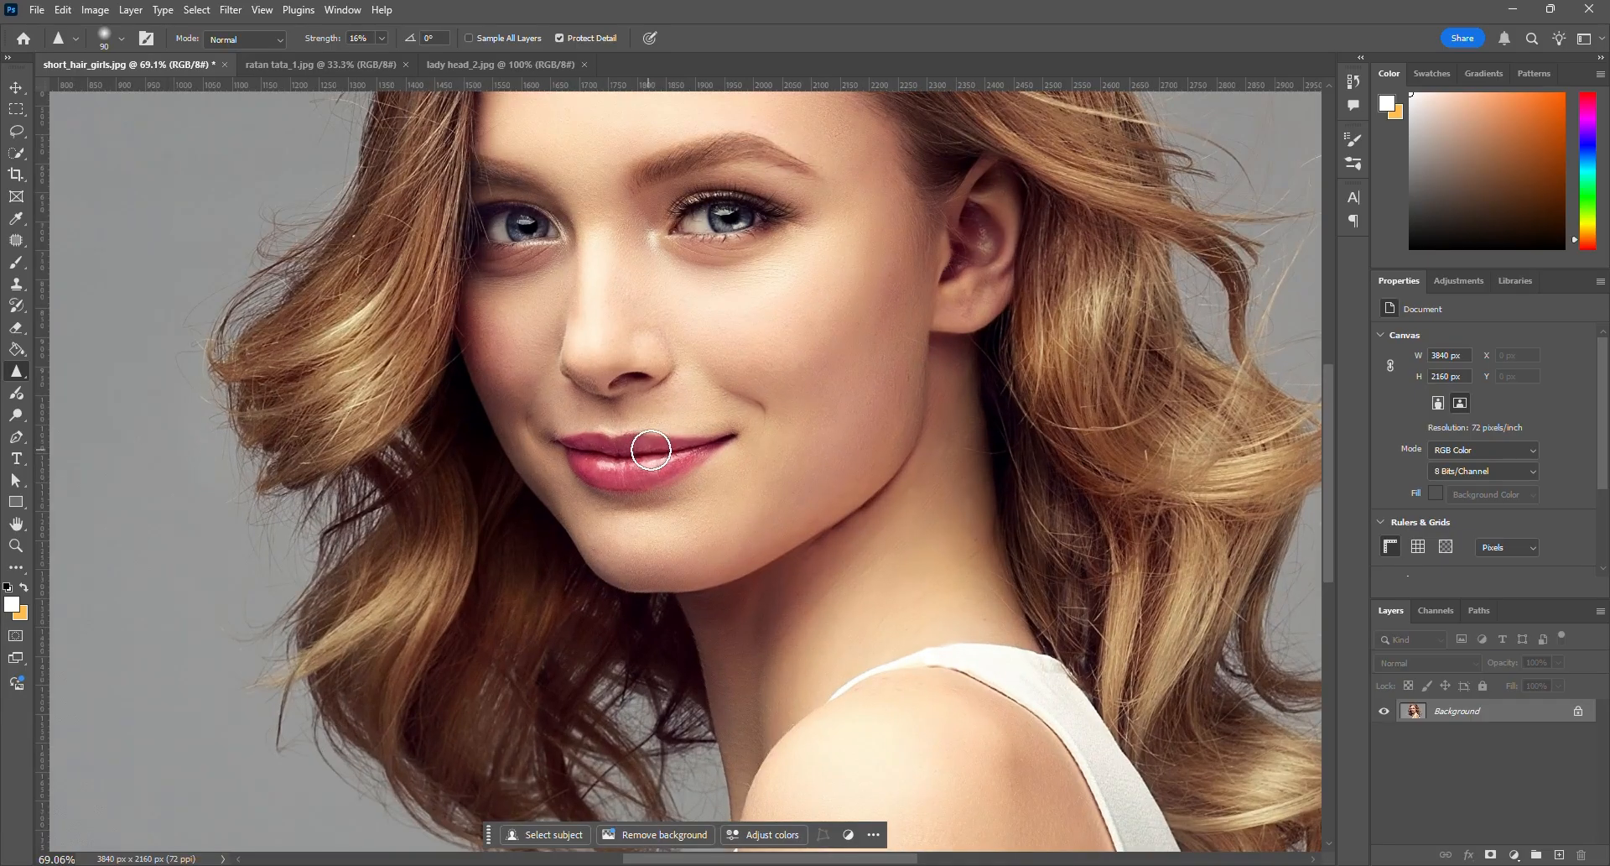
{"action": "mouse_move", "coordinate": [650, 450]}
{"action": "left_mouse_down"}
{"action": "mouse_move", "coordinate": [605, 456]}
{"action": "mouse_move", "coordinate": [630, 453]}
{"action": "left_mouse_up"}
{"action": "key", "text": "ctrl+j"}
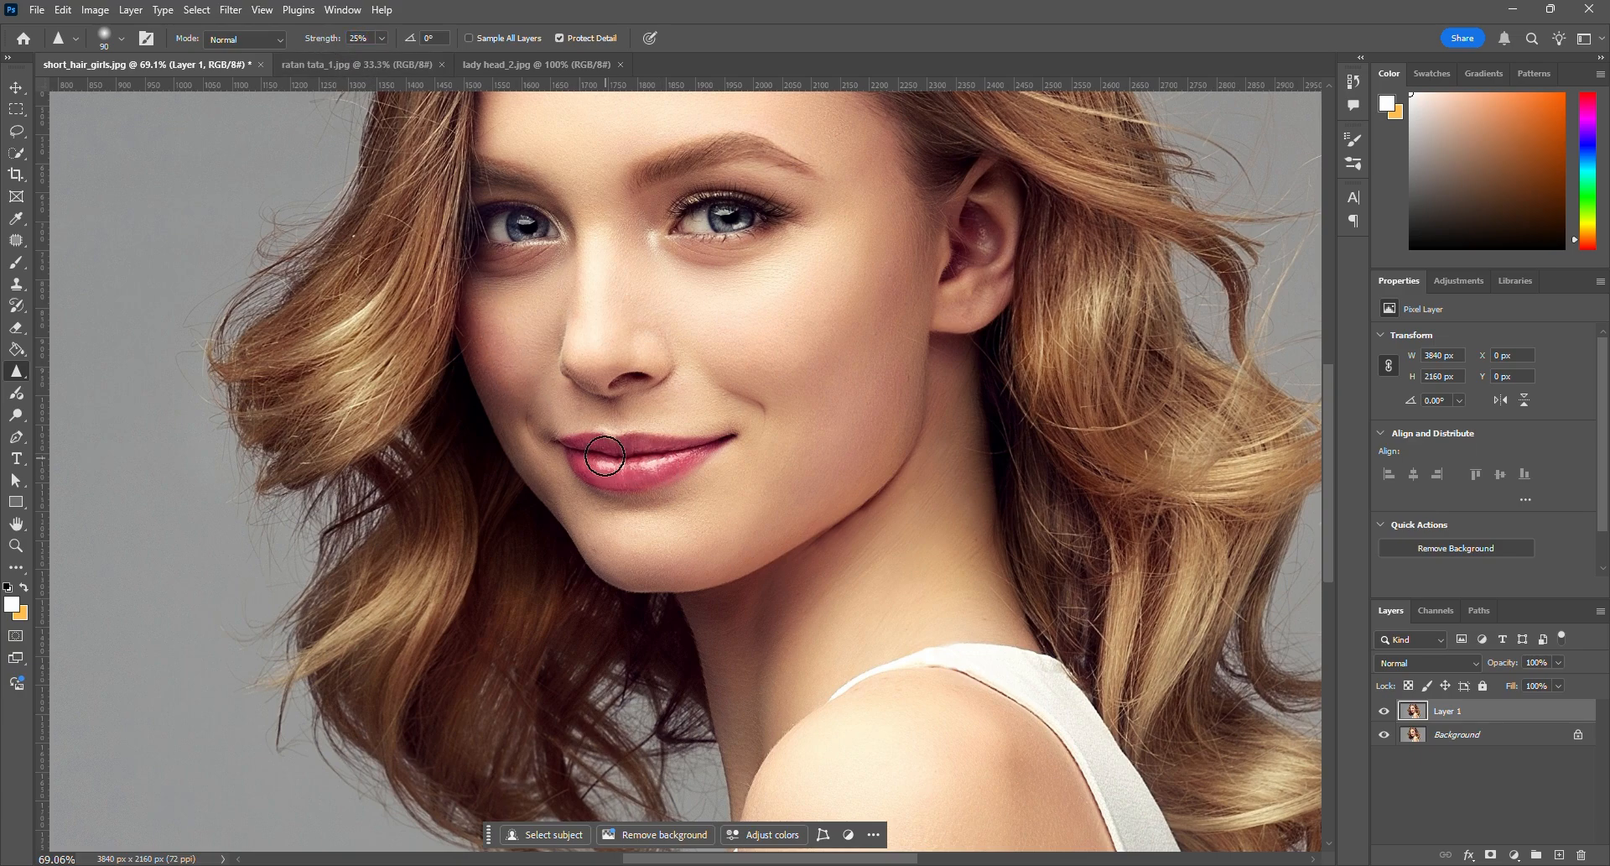
{"action": "mouse_move", "coordinate": [638, 449]}
{"action": "left_mouse_down"}
{"action": "mouse_move", "coordinate": [679, 454]}
{"action": "mouse_move", "coordinate": [658, 468]}
{"action": "mouse_move", "coordinate": [590, 458]}
{"action": "mouse_move", "coordinate": [631, 475]}
{"action": "mouse_move", "coordinate": [700, 457]}
{"action": "left_mouse_up"}
Toggle the visibility of Layer 1 to compare the sharpened lips with the original at close range
{"action": "left_click", "coordinate": [1384, 711]}
{"action": "scroll", "coordinate": [629, 457], "scroll_direction": "up", "scroll_amount": 5}
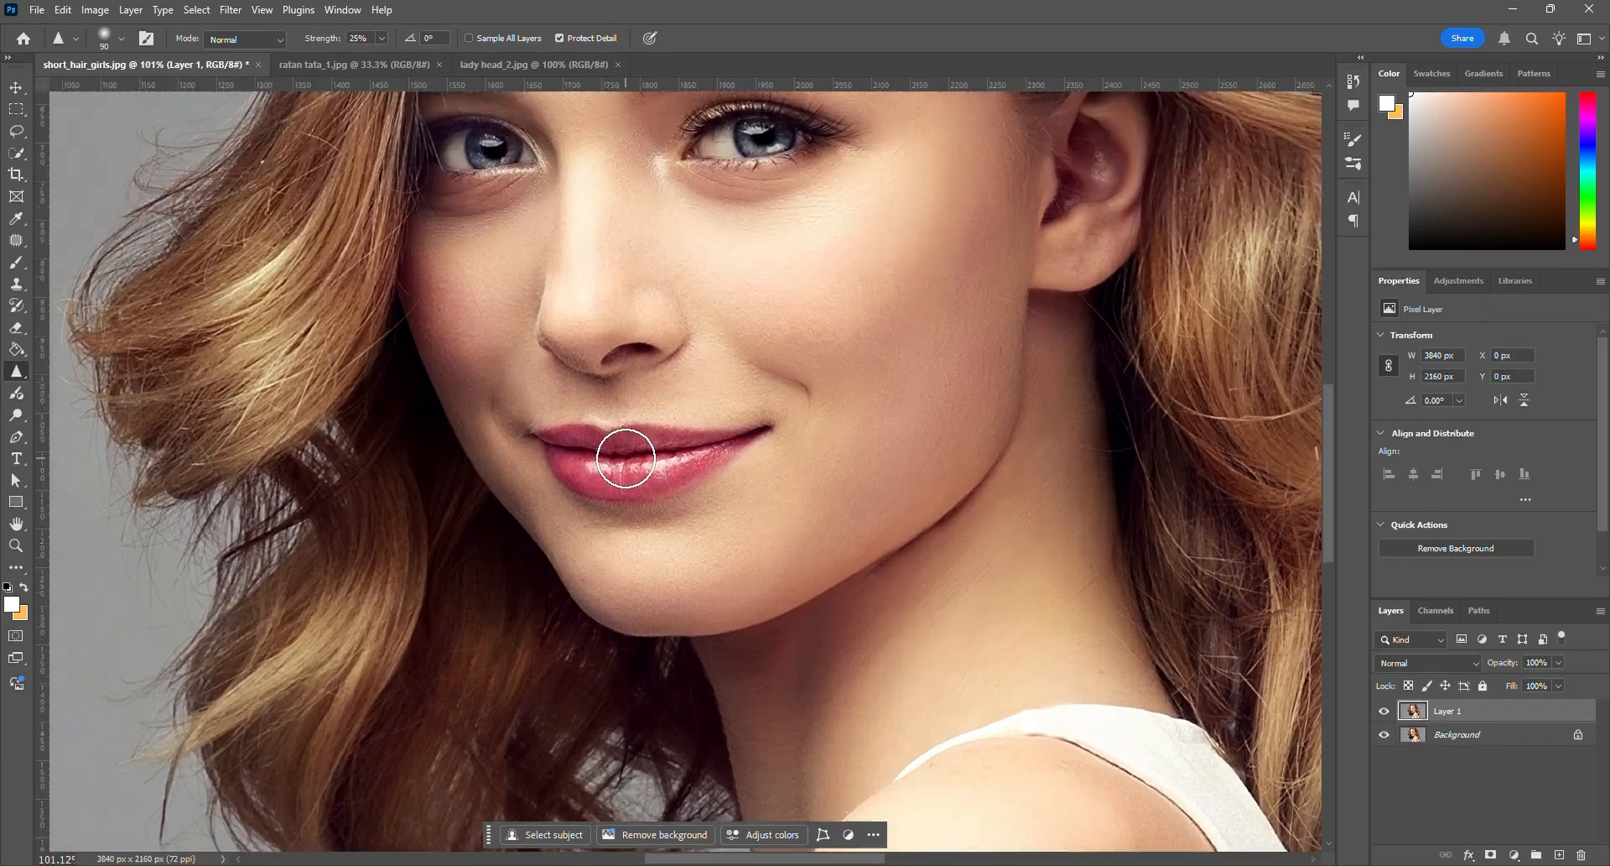
{"action": "left_click", "coordinate": [1385, 711]}
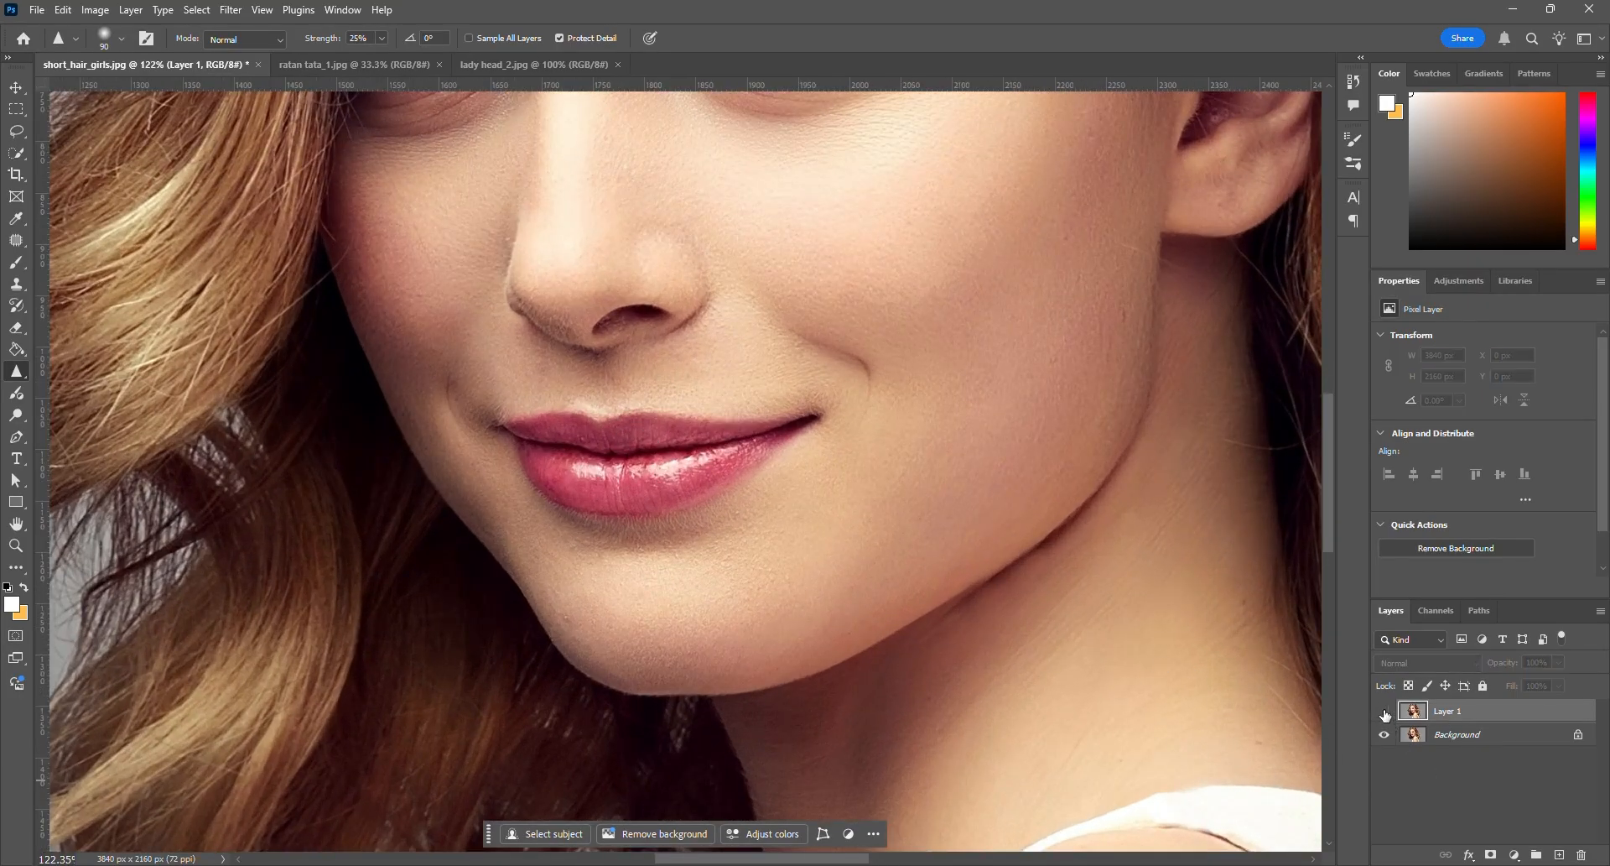
{"action": "left_click", "coordinate": [1384, 711]}
{"action": "left_click", "coordinate": [1385, 711]}
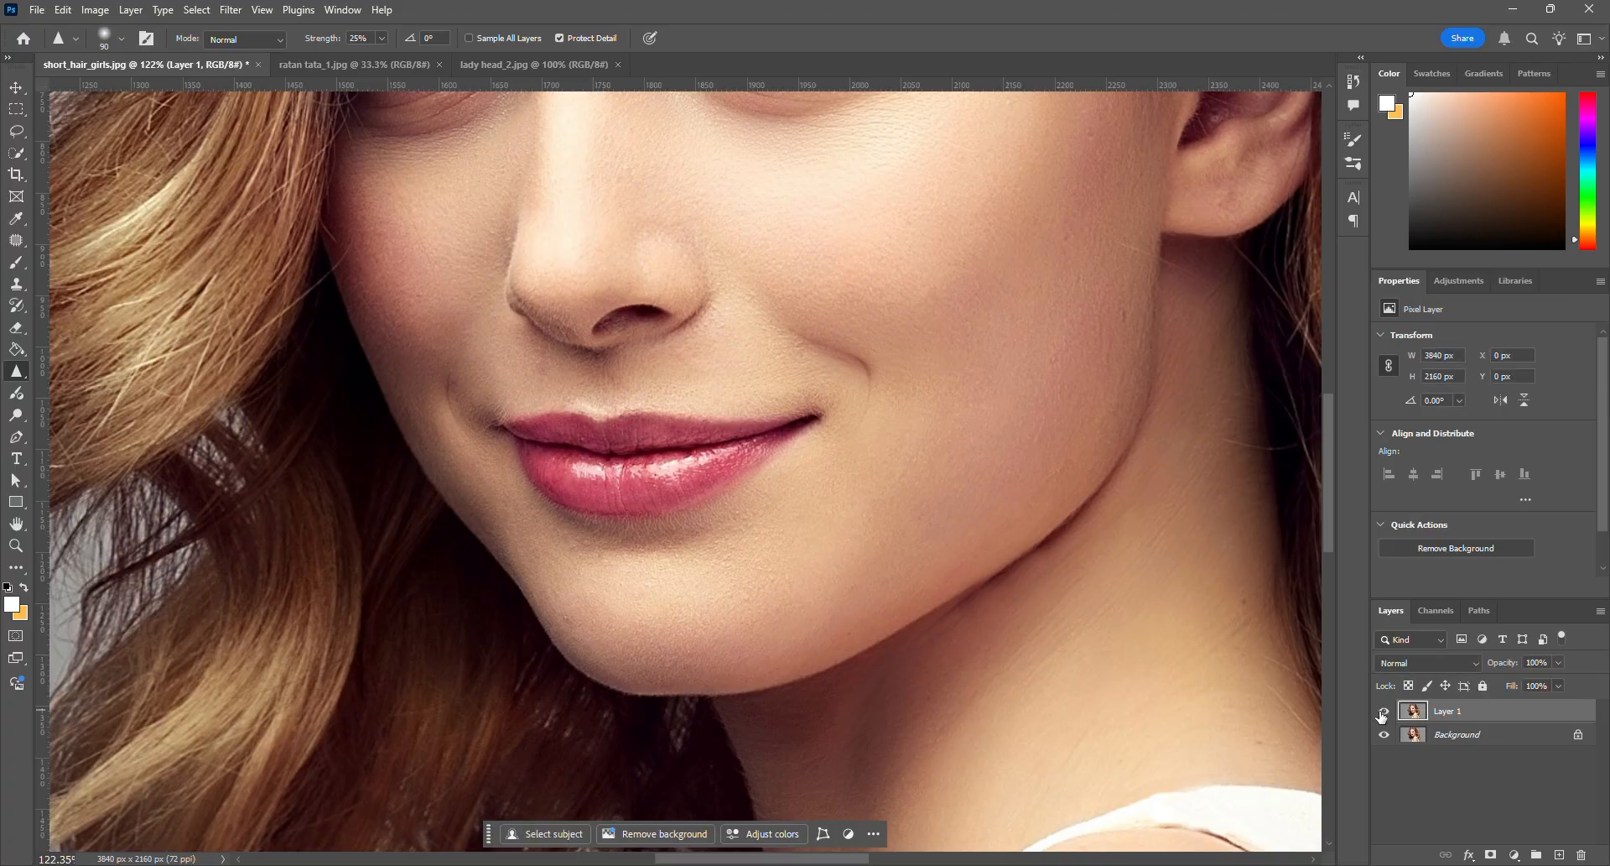
Choose the Smudge tool at 12% strength and enlarge its brush to 175 px
{"action": "left_click", "coordinate": [20, 370]}
{"action": "right_click", "coordinate": [21, 374]}
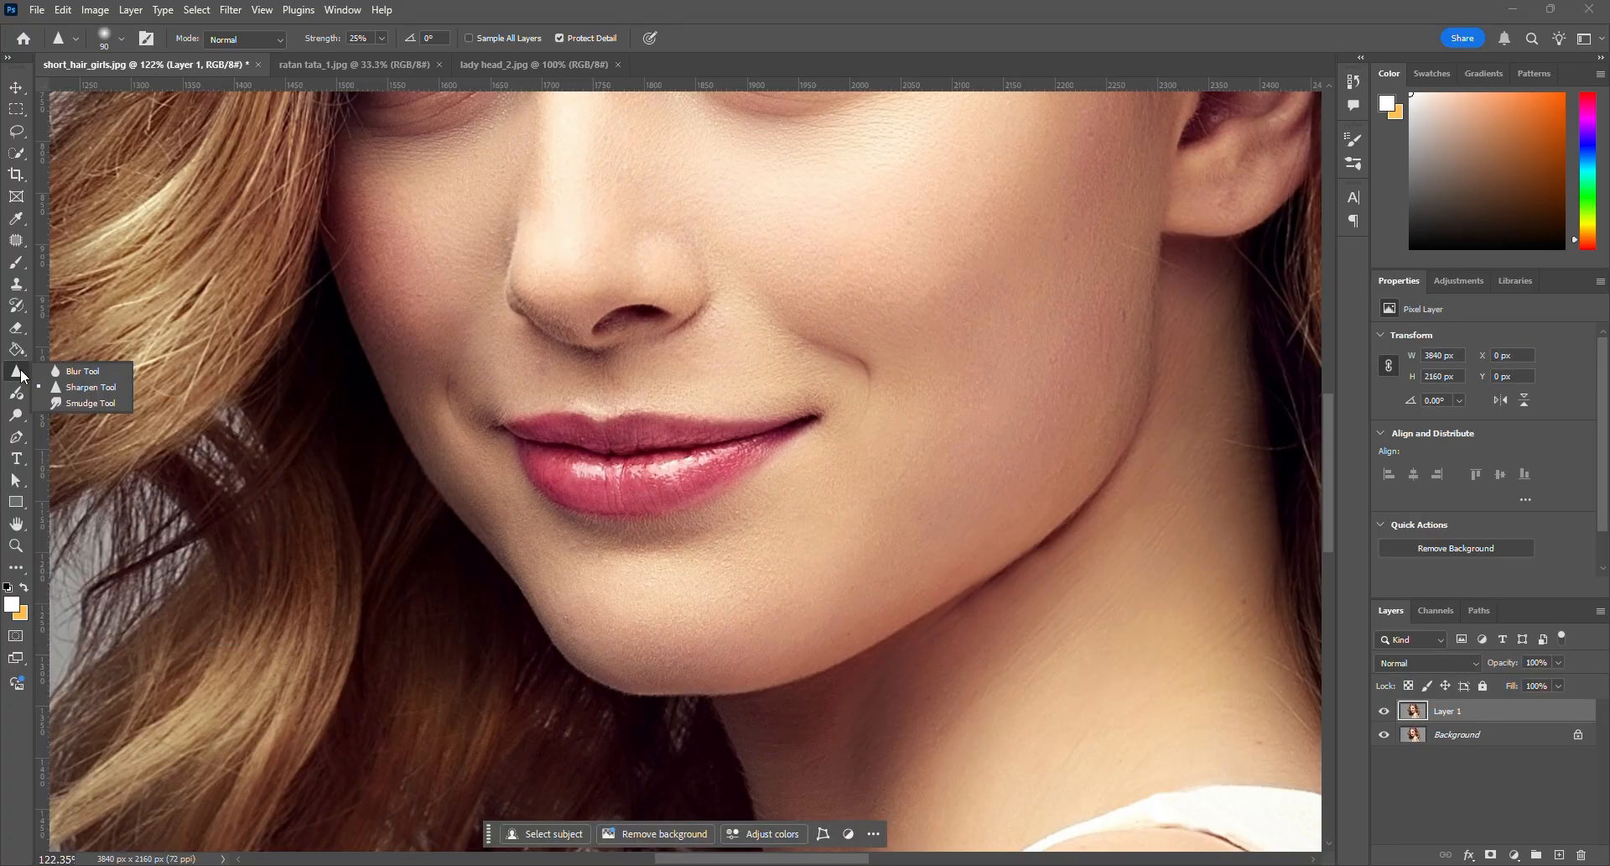
{"action": "left_click", "coordinate": [84, 404]}
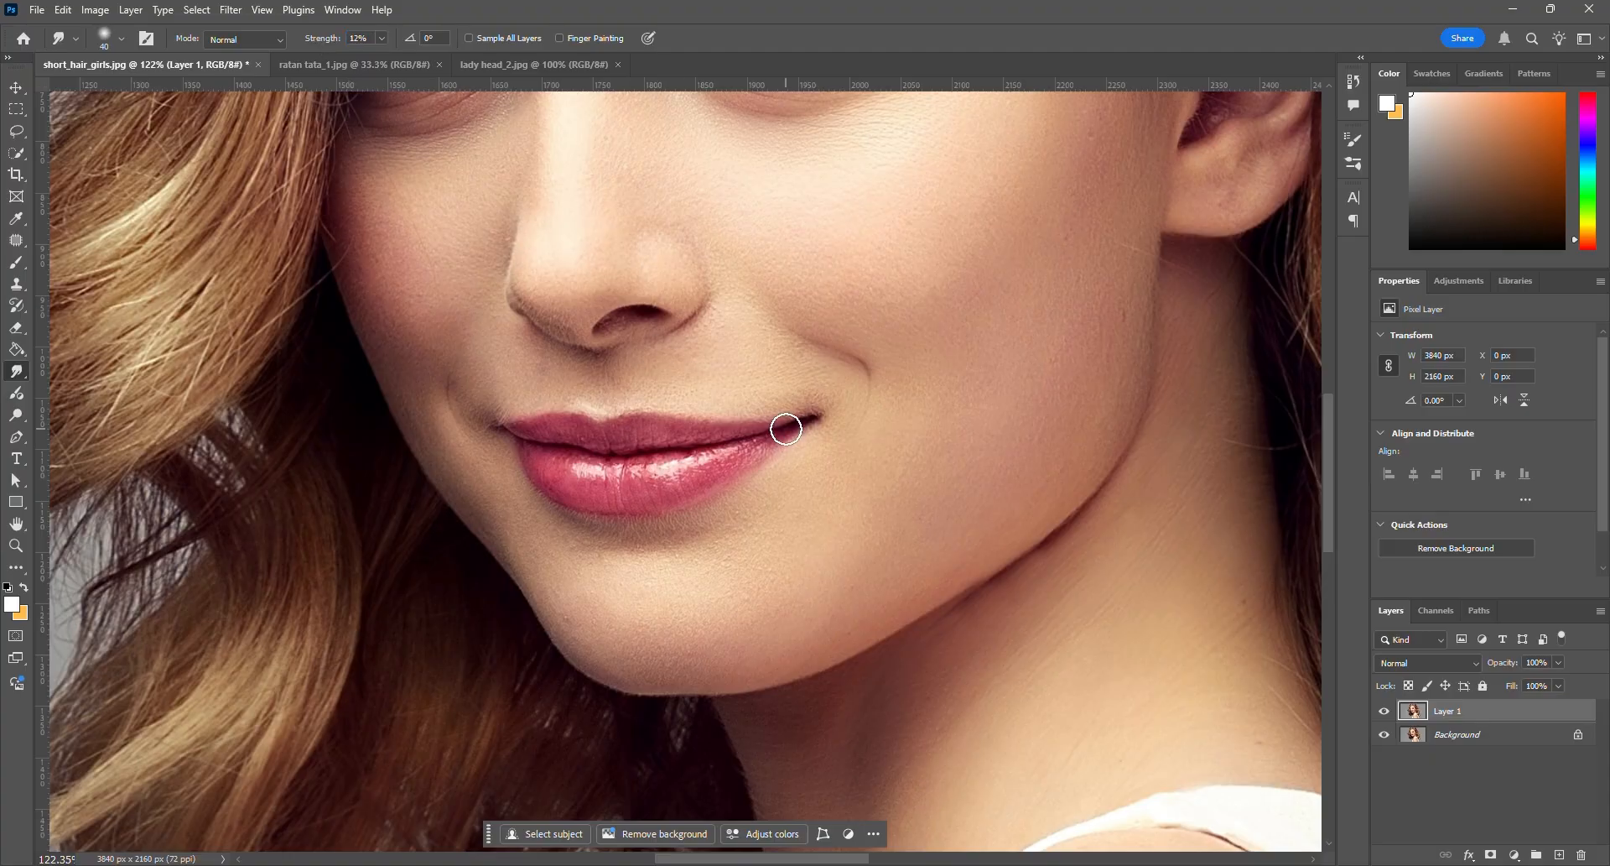
{"action": "key", "text": "bracketright"}
{"action": "key", "text": "bracketright"}
{"action": "key", "text": "bracketright"}
{"action": "key", "text": "bracketright"}
{"action": "key", "text": "bracketright"}
{"action": "key", "text": "bracketright"}
{"action": "key", "text": "bracketright"}
{"action": "key", "text": "bracketright"}
{"action": "key", "text": "bracketright"}
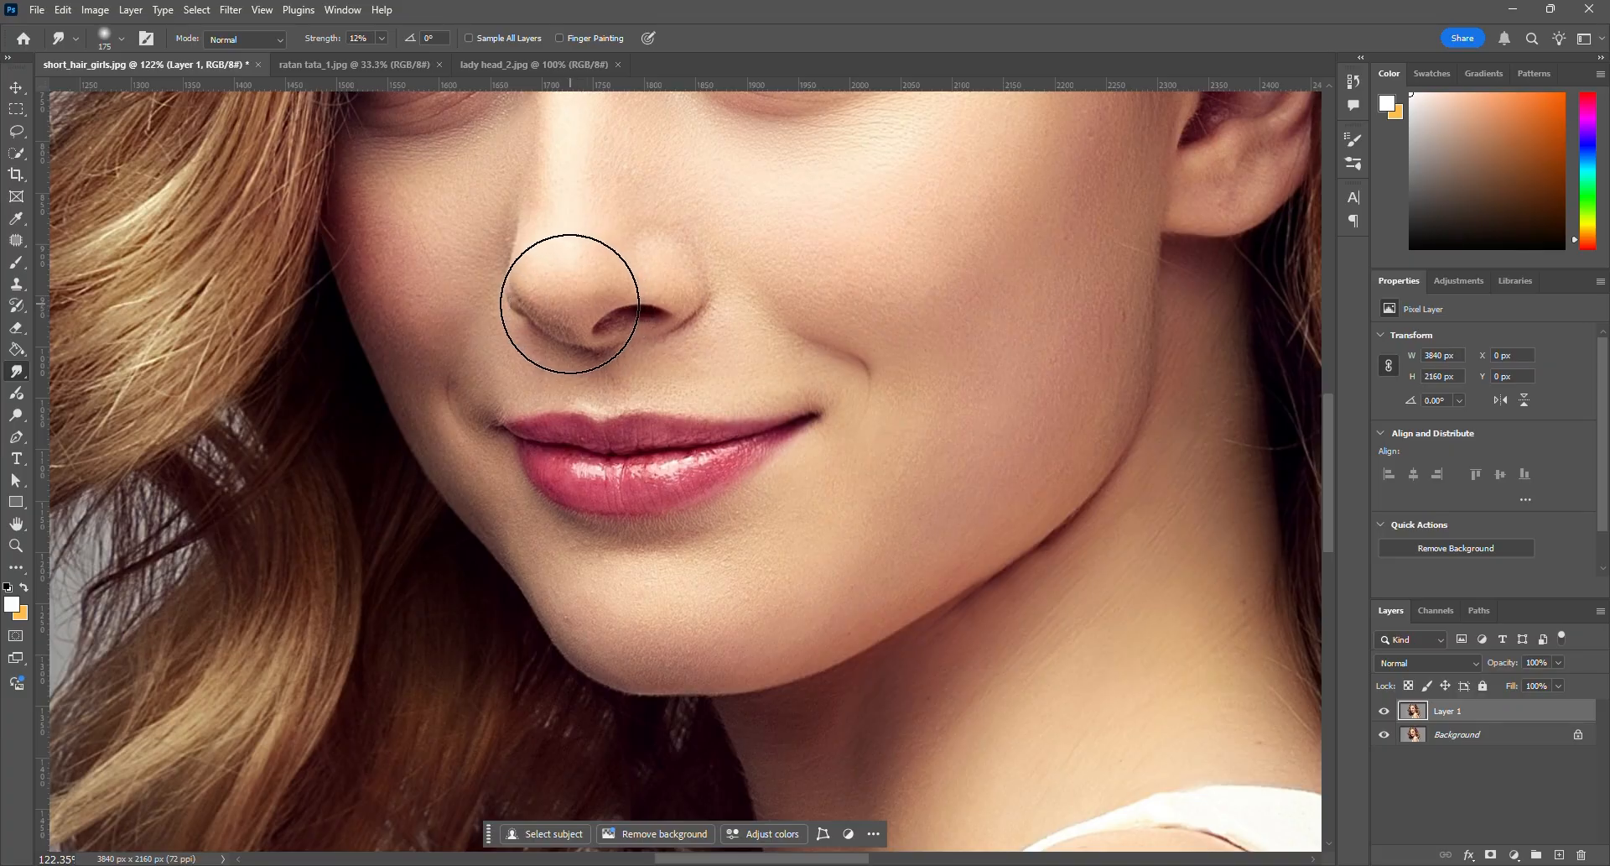
Try smudging the eye nearest the visible ear, and undo the stroke
{"action": "scroll", "coordinate": [779, 386], "scroll_direction": "down", "scroll_amount": 1}
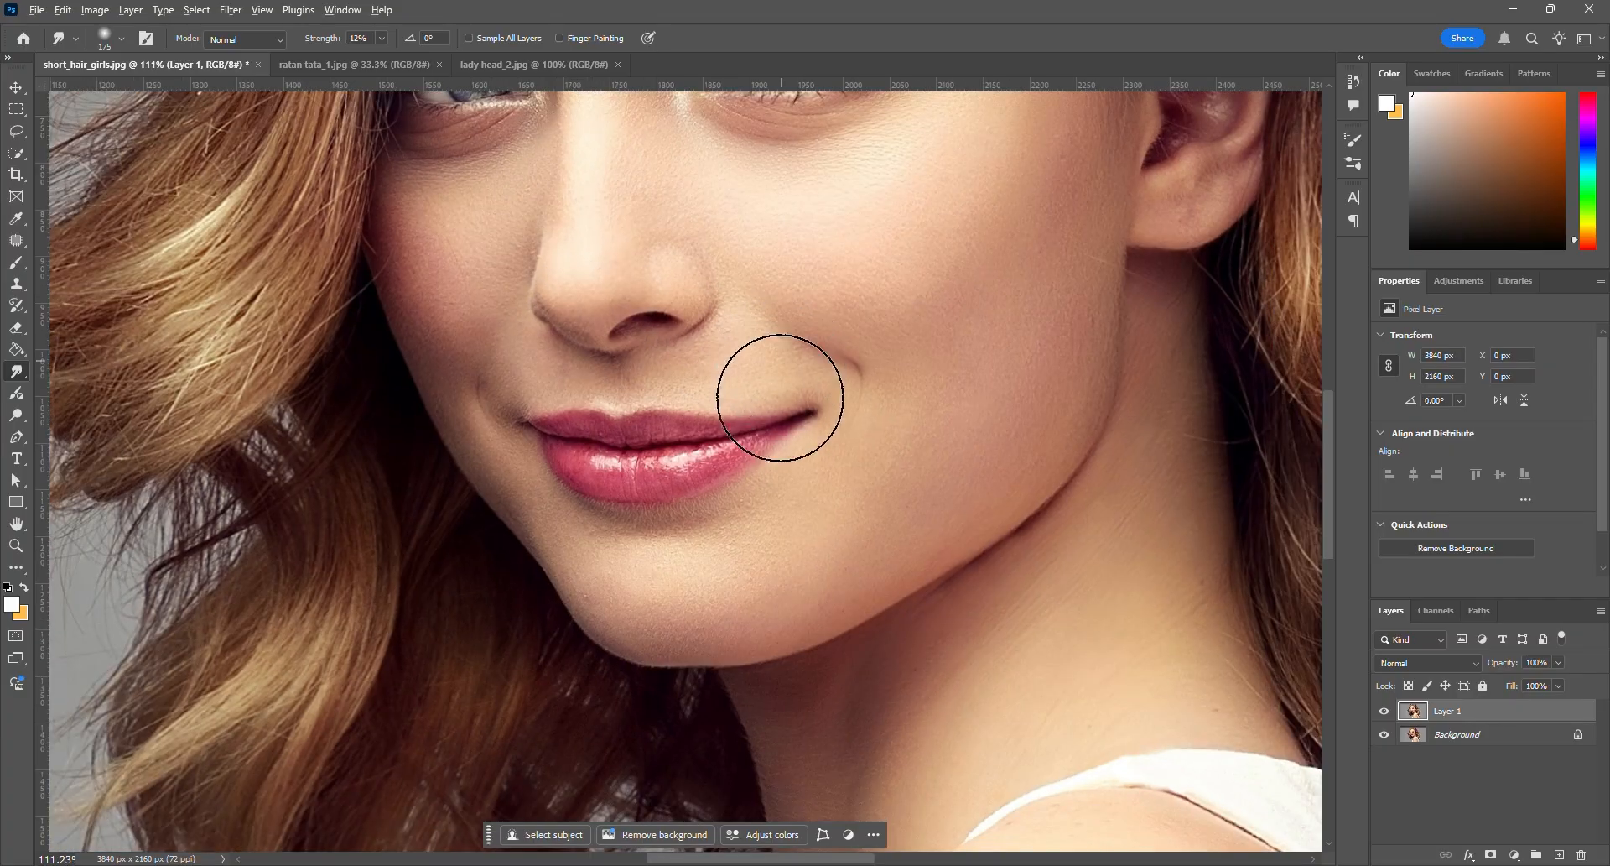
{"action": "scroll", "coordinate": [817, 466], "scroll_direction": "down", "scroll_amount": 2}
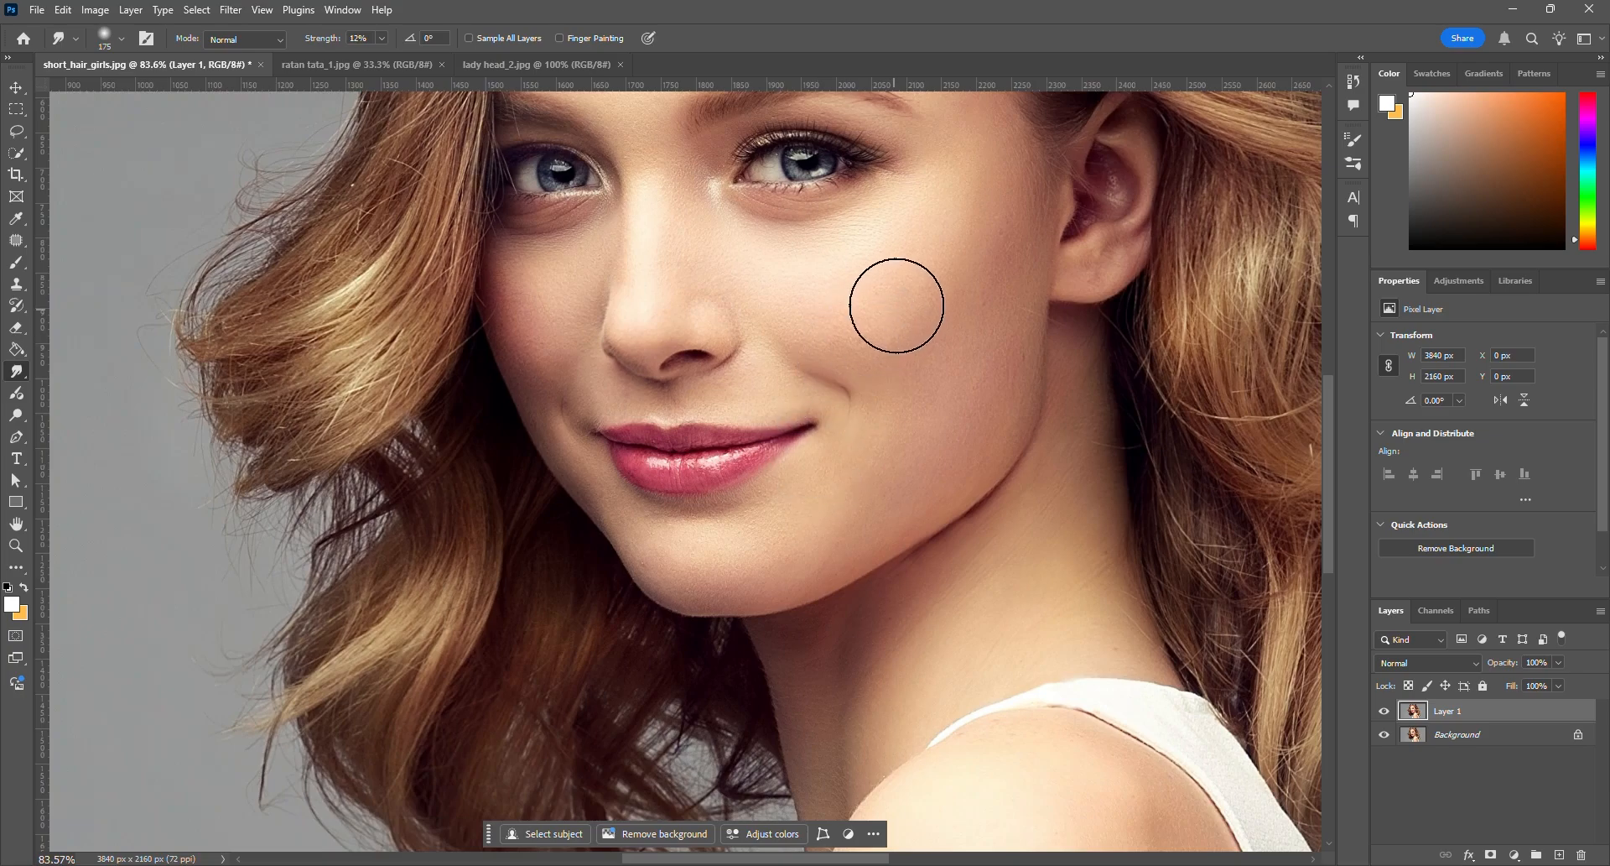
{"action": "left_click_drag", "start_coordinate": [898, 273], "coordinate": [869, 514]}
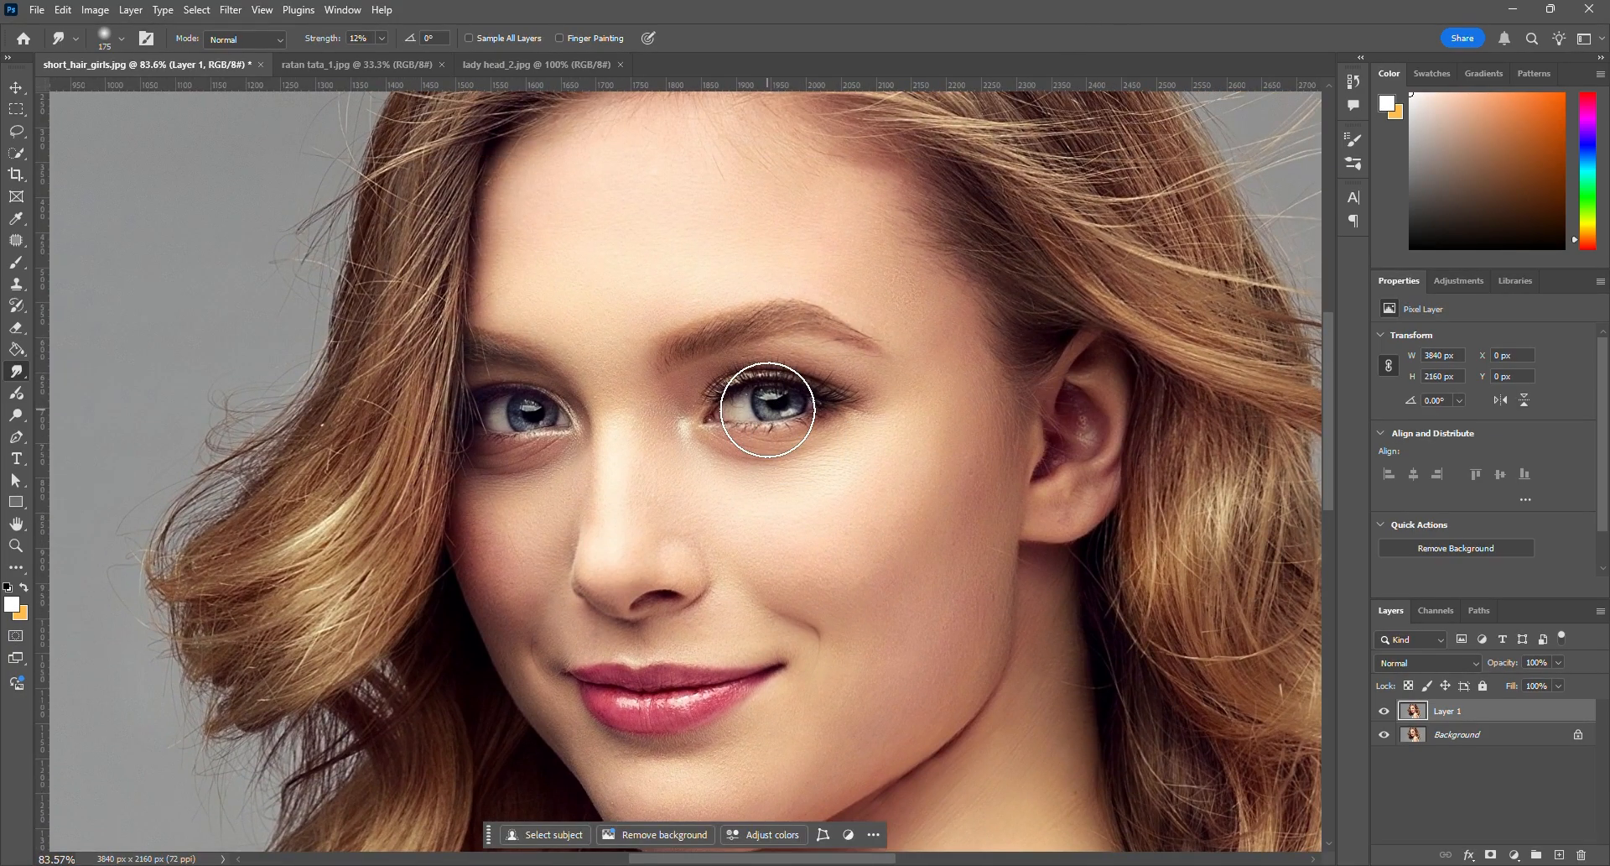
{"action": "left_click_drag", "start_coordinate": [768, 409], "coordinate": [706, 415]}
{"action": "key", "text": "ctrl+z"}
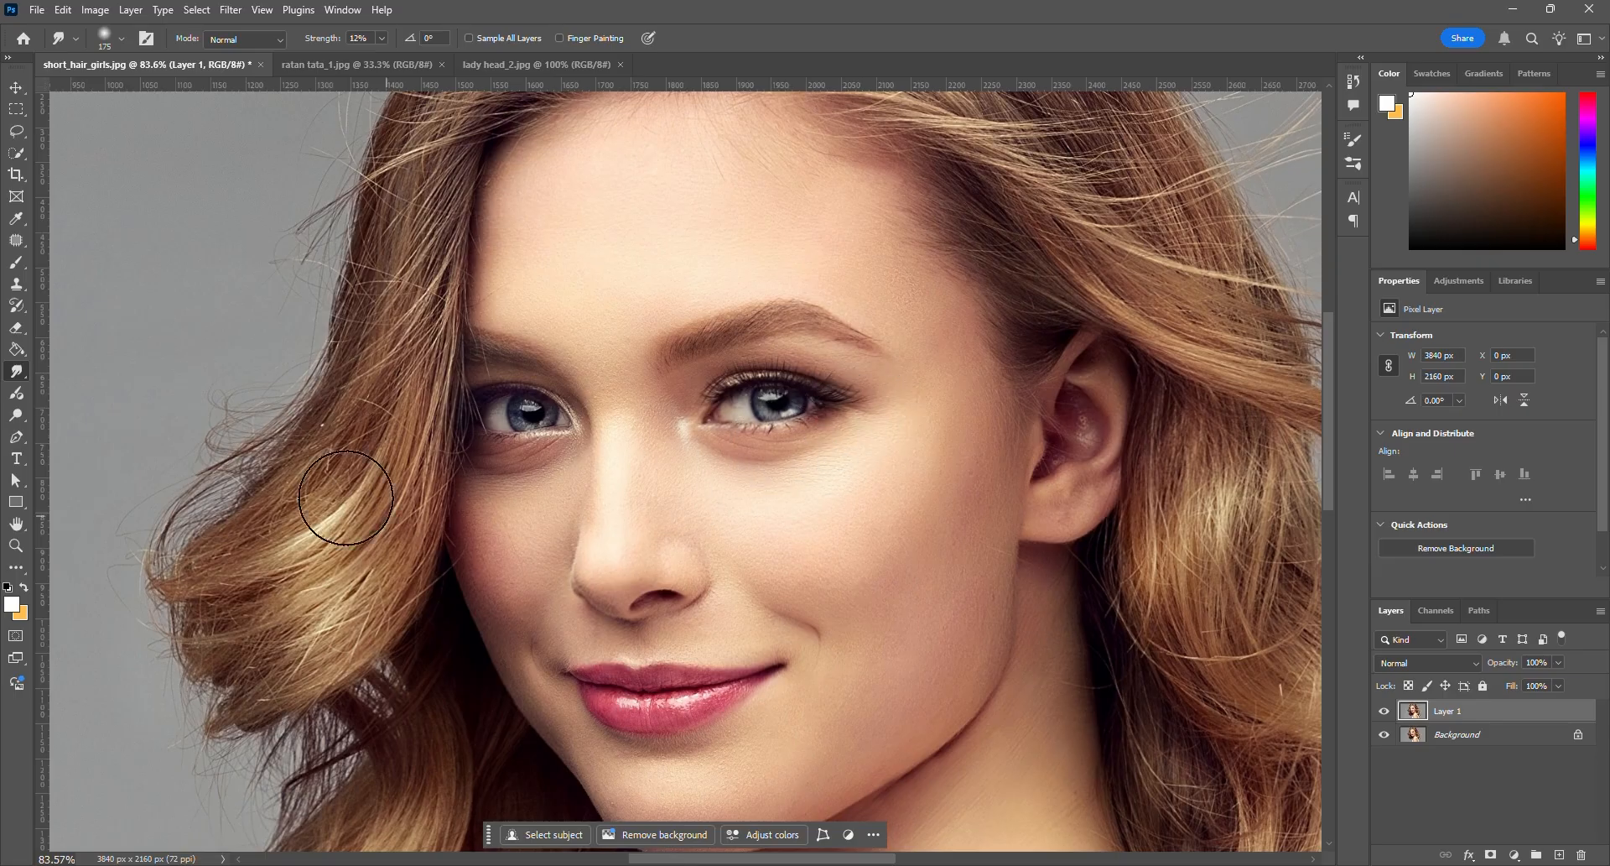
Smudge the wavy hair on the left side of the portrait and toggle Layer 1's visibility to compare the result
{"action": "mouse_move", "coordinate": [343, 441]}
{"action": "left_mouse_down"}
{"action": "mouse_move", "coordinate": [220, 574]}
{"action": "mouse_move", "coordinate": [204, 569]}
{"action": "mouse_move", "coordinate": [273, 670]}
{"action": "mouse_move", "coordinate": [242, 709]}
{"action": "left_mouse_up"}
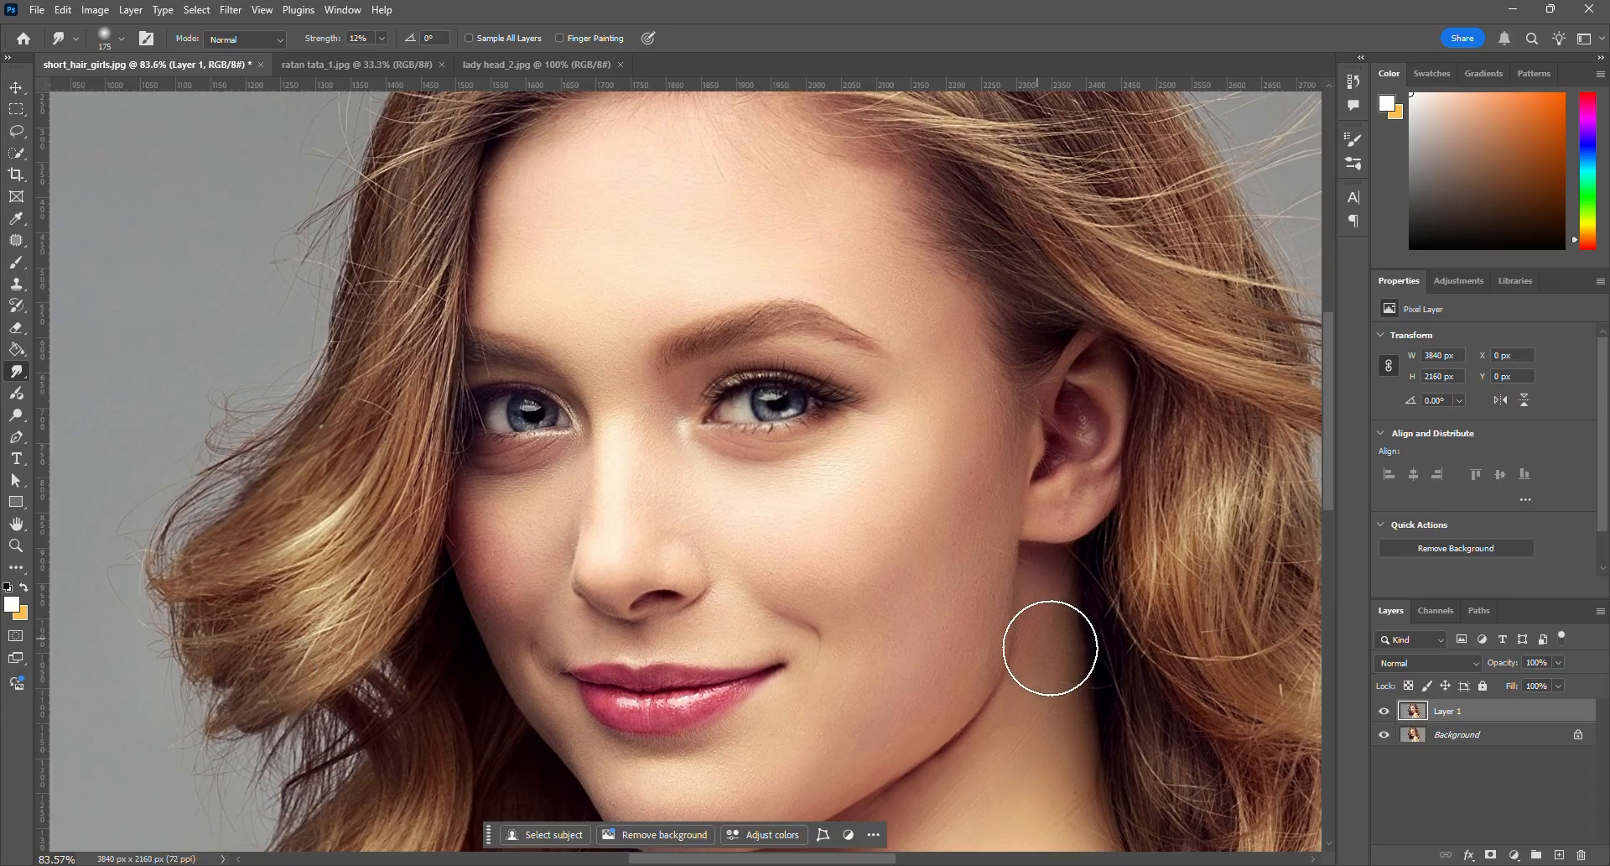
{"action": "left_click", "coordinate": [1385, 712]}
{"action": "left_click", "coordinate": [1385, 712]}
{"action": "left_click", "coordinate": [1384, 712]}
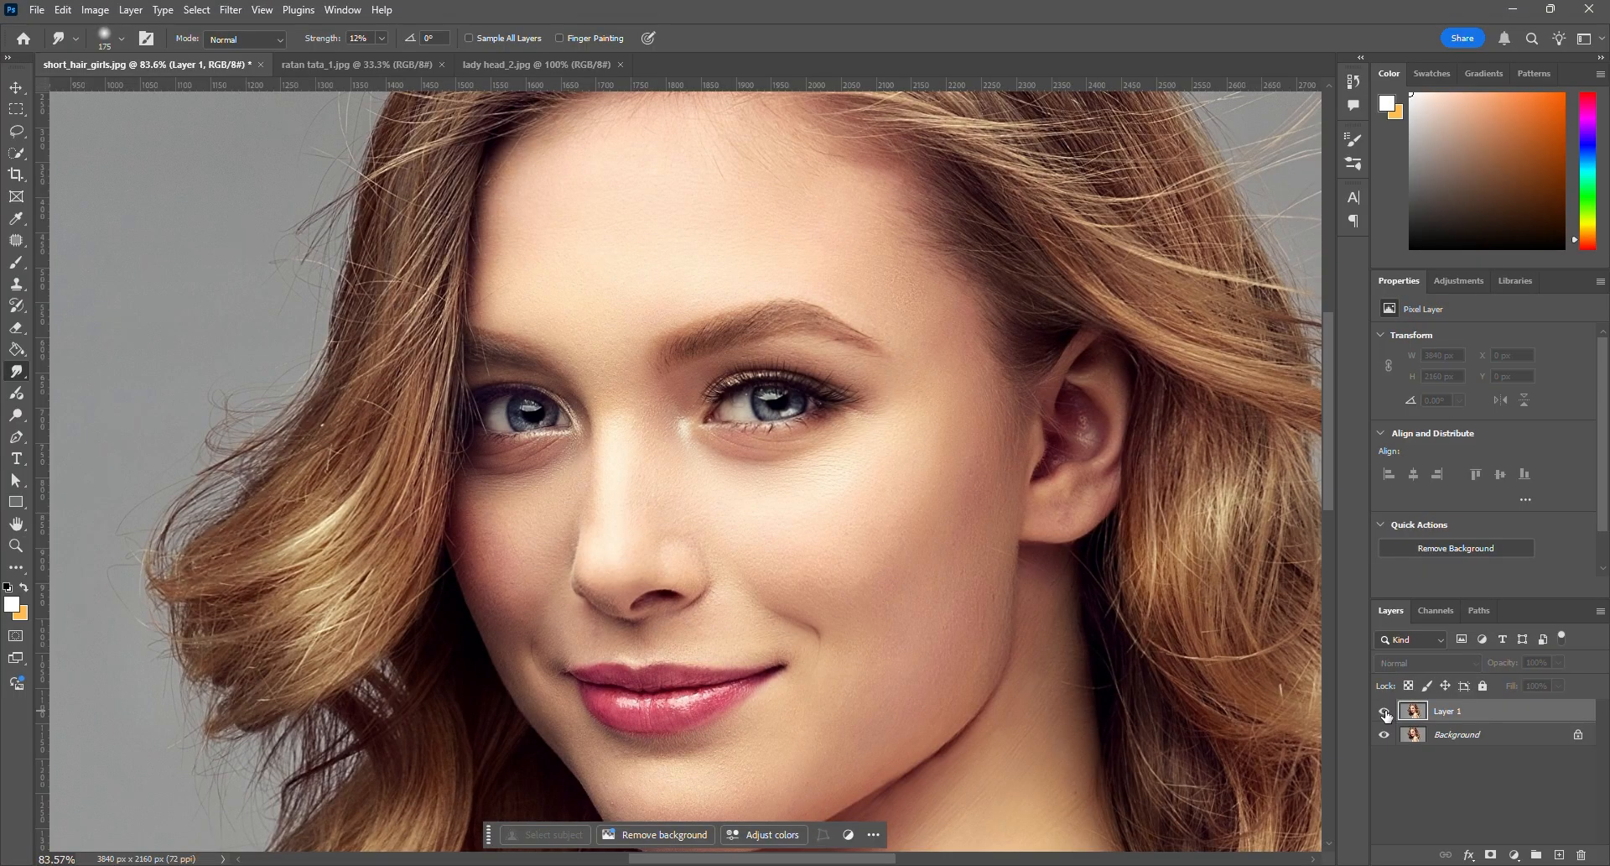
Toggle Layer 1's visibility several times to compare the smudged hair with the original portrait
{"action": "left_click", "coordinate": [1385, 713]}
{"action": "left_click", "coordinate": [1385, 712]}
{"action": "left_click", "coordinate": [1384, 712]}
{"action": "left_click", "coordinate": [1385, 712]}
{"action": "left_click", "coordinate": [1384, 712]}
Switch to the ratan tata_1.jpg document and duplicate its Background layer
{"action": "left_click", "coordinate": [379, 64]}
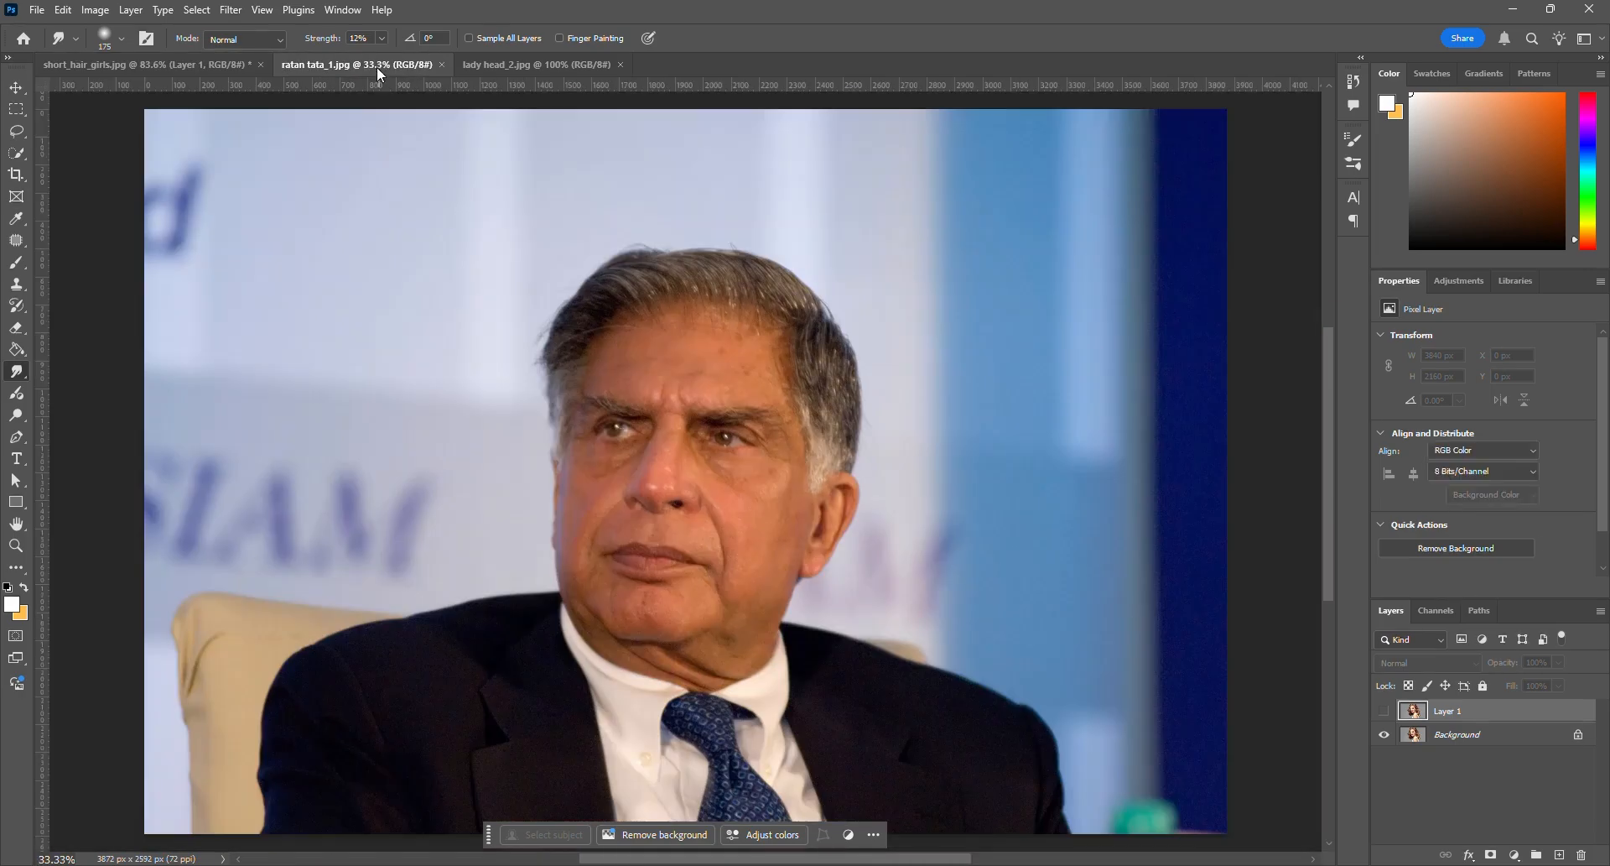
{"action": "scroll", "coordinate": [708, 547], "scroll_direction": "up", "scroll_amount": 2}
{"action": "scroll", "coordinate": [708, 547], "scroll_direction": "up", "scroll_amount": 1}
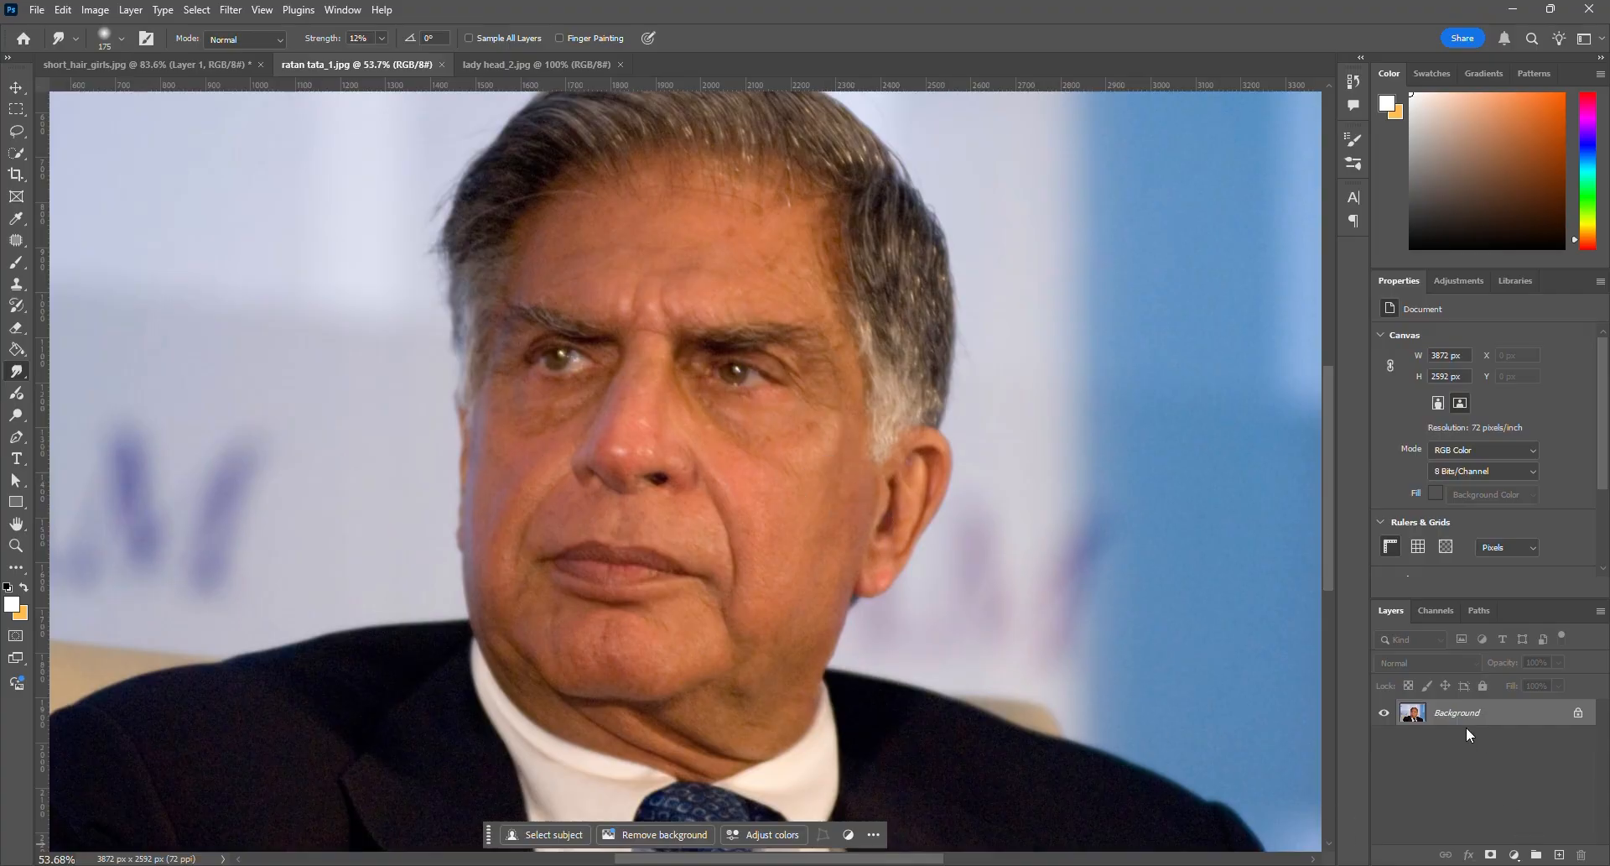
{"action": "key", "text": "ctrl+j"}
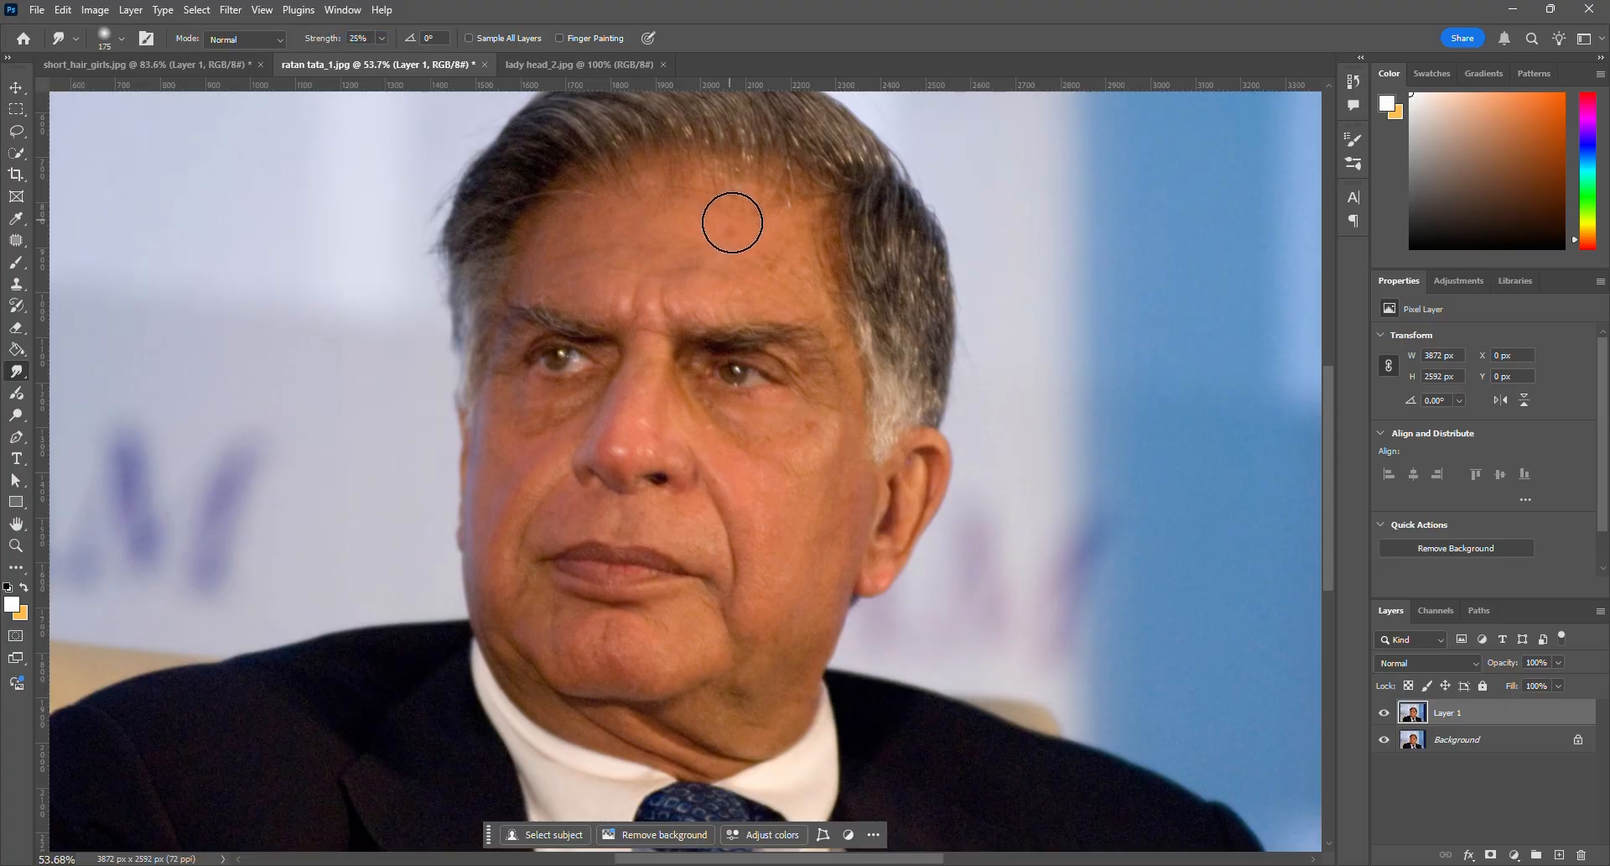
Reduce the Smudge brush to 70 px and smudge the man's hair along the crown and above the visible ear at 33% strength
{"action": "key", "text": "bracketleft"}
{"action": "key", "text": "bracketleft"}
{"action": "key", "text": "bracketleft"}
{"action": "key", "text": "bracketleft"}
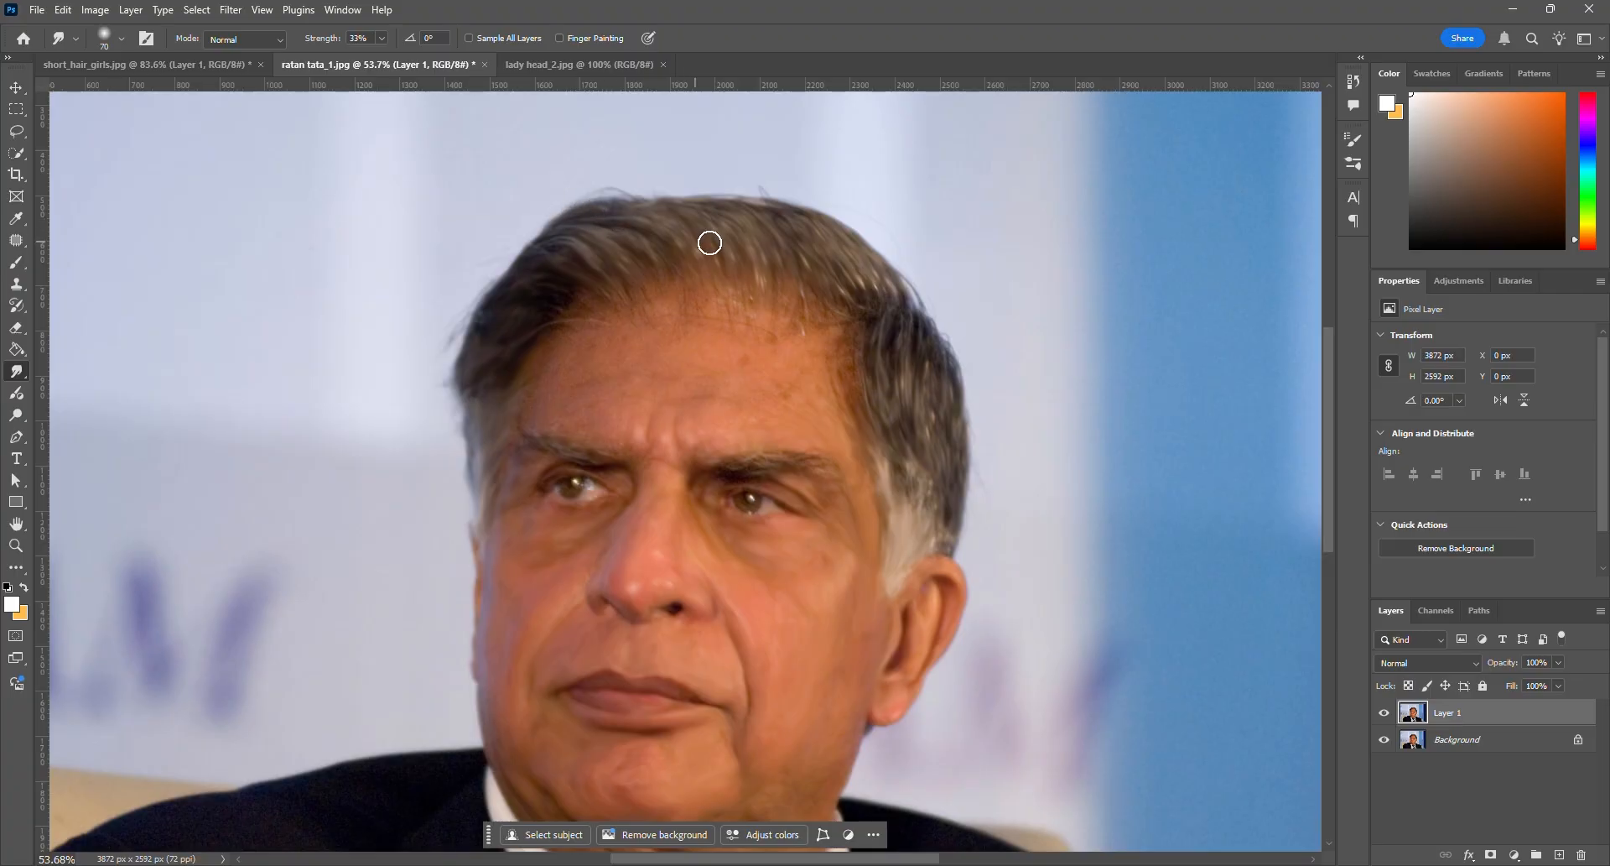
{"action": "left_click_drag", "start_coordinate": [709, 243], "coordinate": [664, 247]}
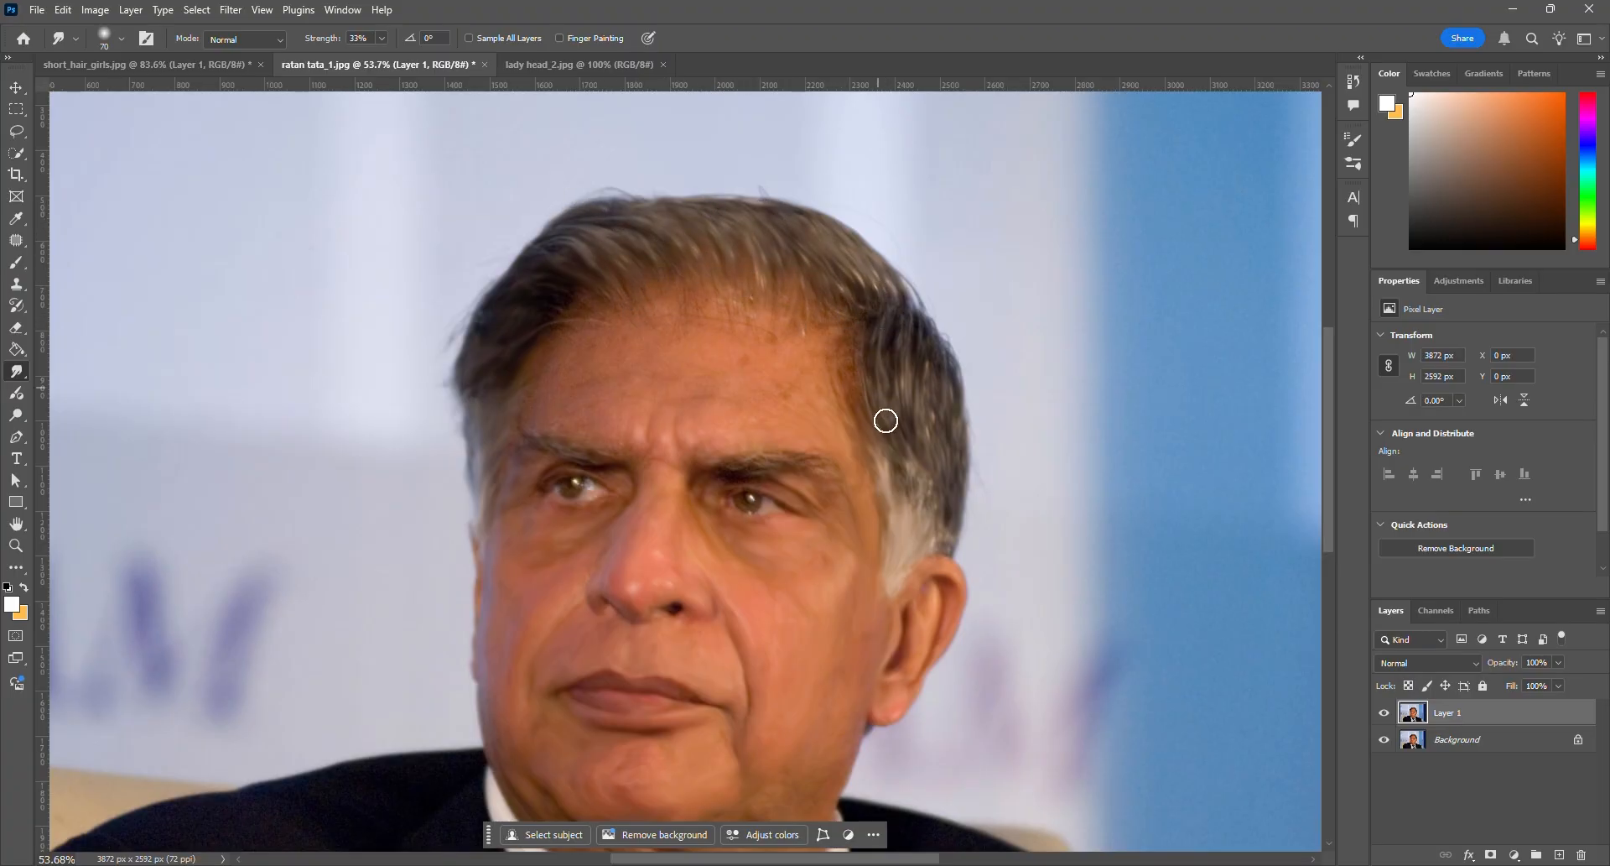
{"action": "left_click_drag", "start_coordinate": [923, 325], "coordinate": [941, 421]}
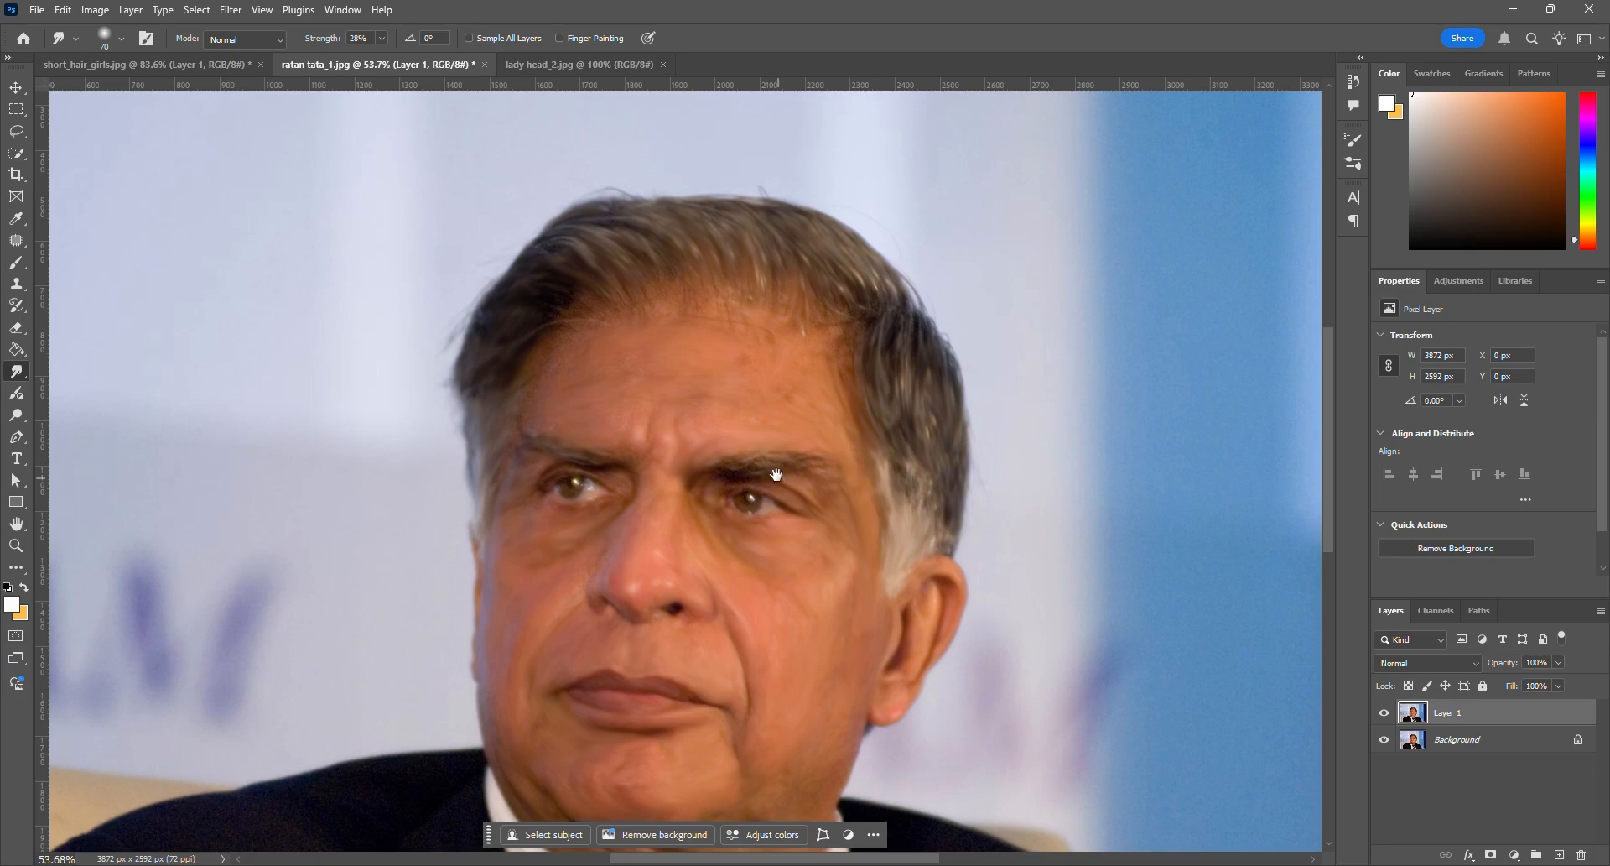
Toggle Layer 1's visibility to compare the man's smudged hair and face with the original
{"action": "mouse_move", "coordinate": [776, 475]}
{"action": "left_mouse_down"}
{"action": "mouse_move", "coordinate": [822, 344]}
{"action": "mouse_move", "coordinate": [854, 362]}
{"action": "left_mouse_up"}
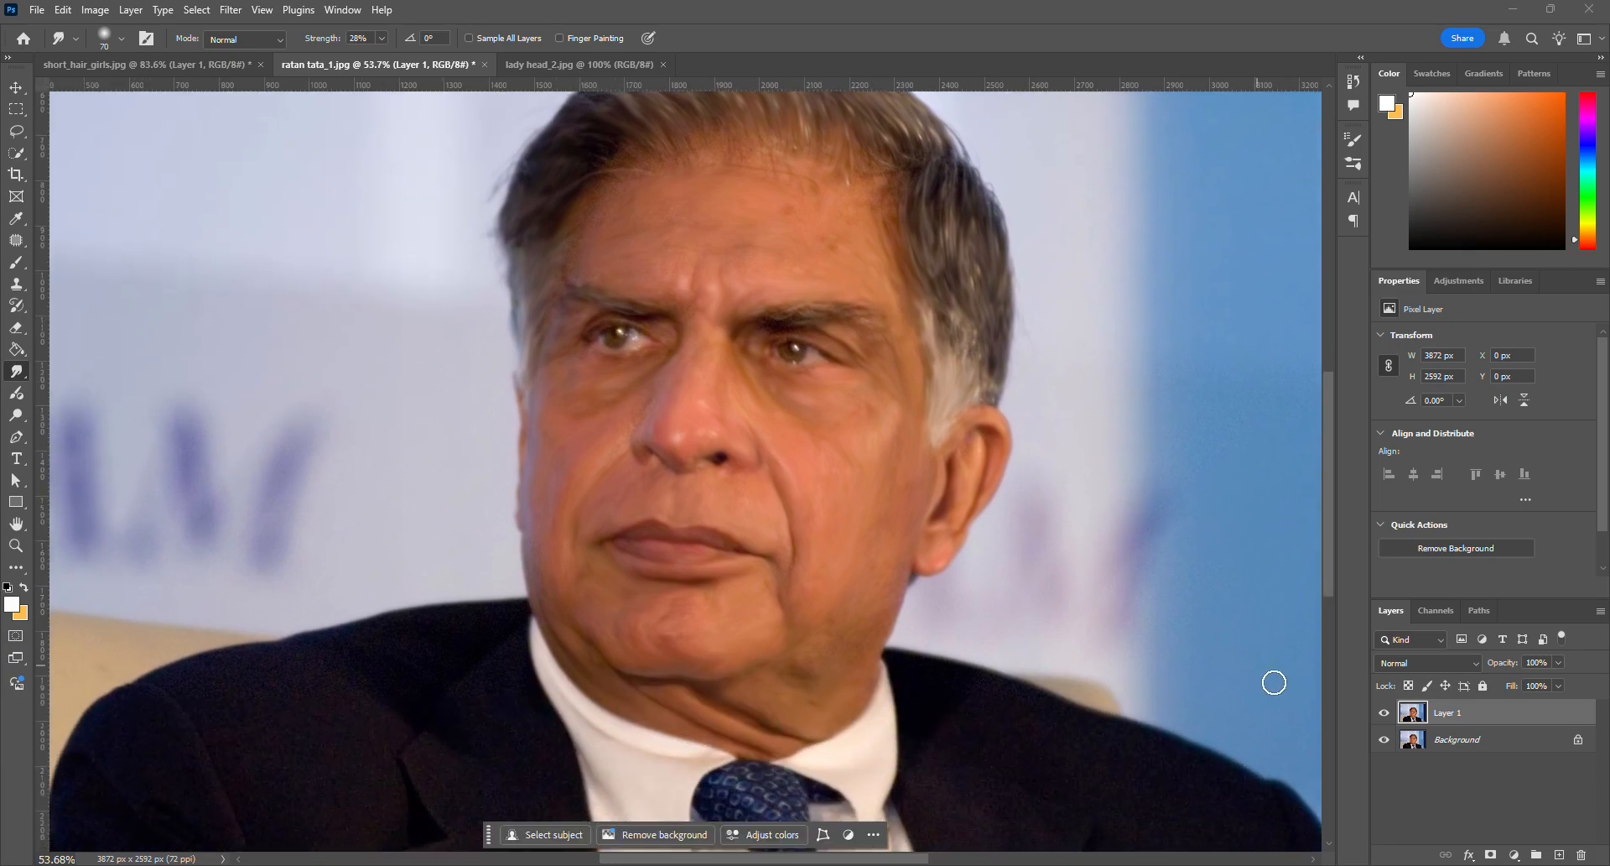
{"action": "left_click", "coordinate": [1383, 714]}
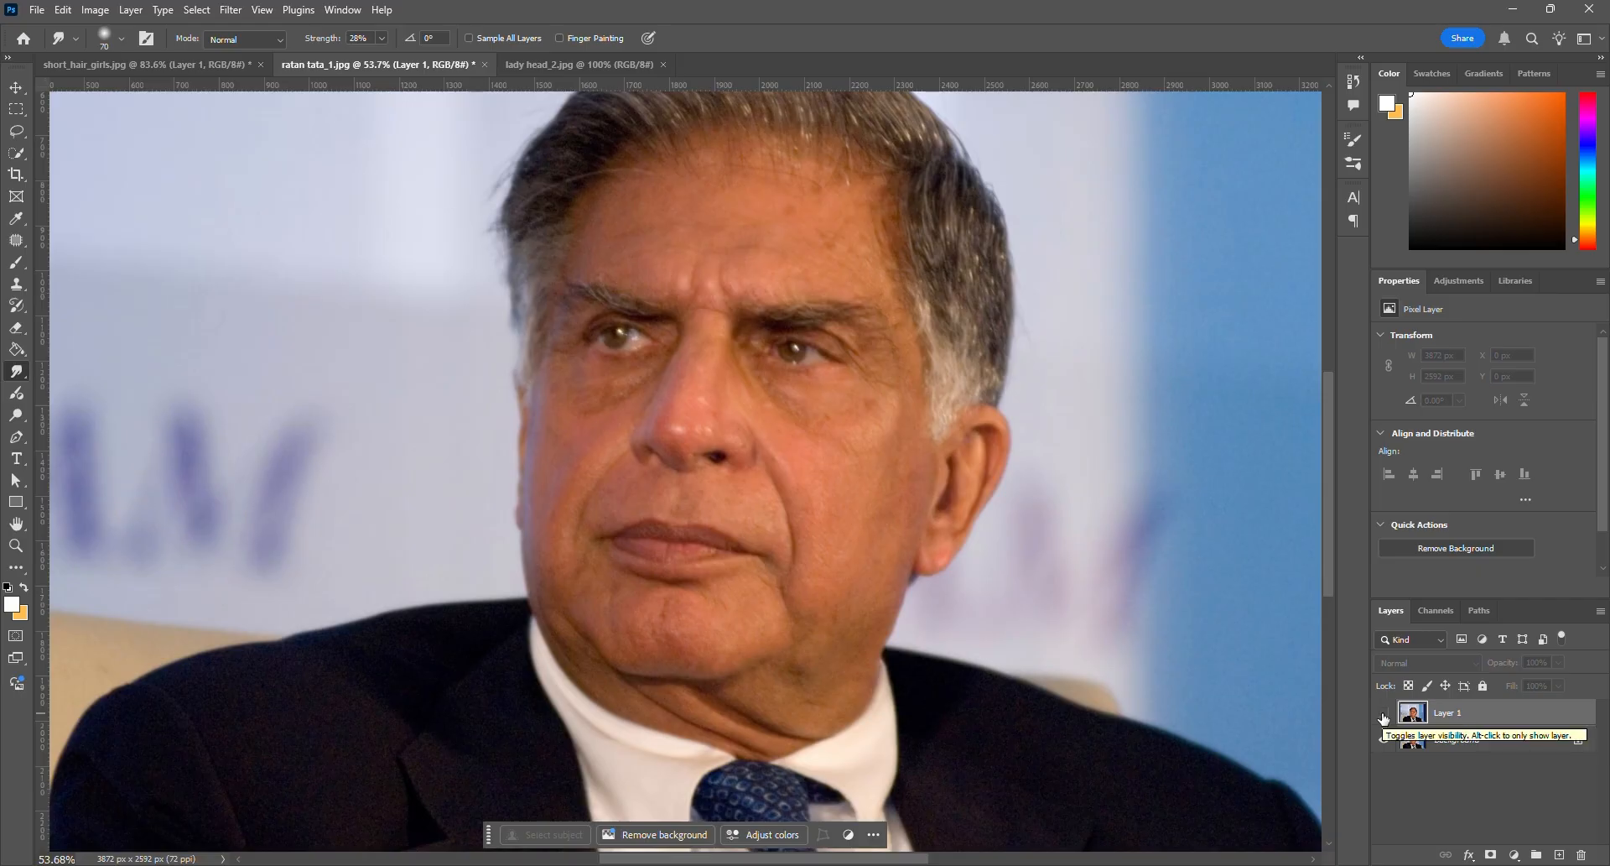
{"action": "left_click", "coordinate": [1383, 714]}
{"action": "left_click", "coordinate": [1384, 715]}
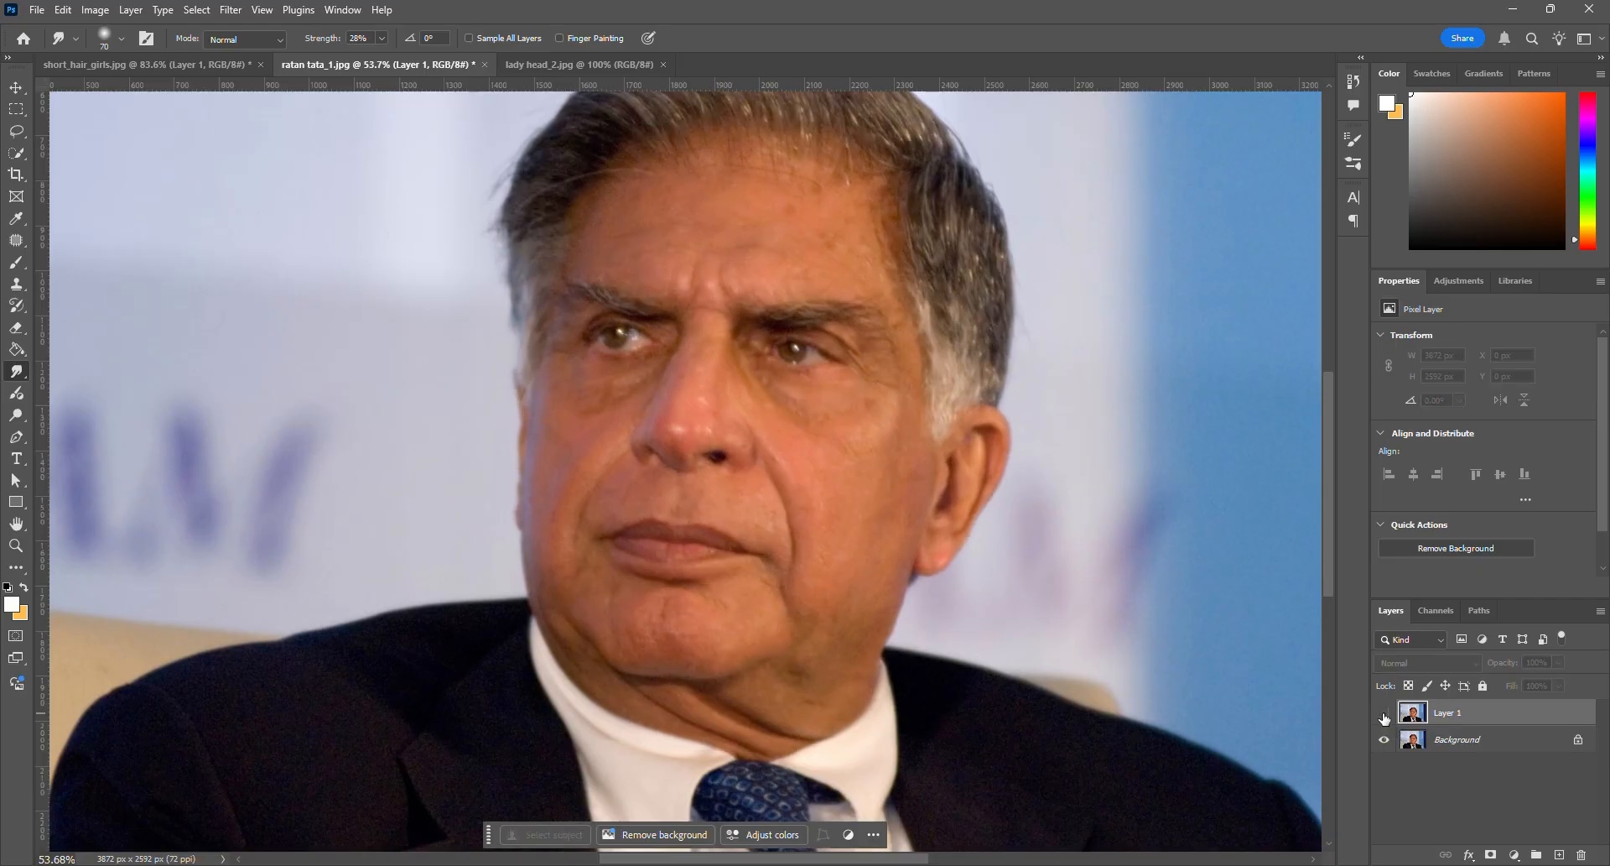
{"action": "left_click", "coordinate": [1384, 715]}
{"action": "left_click", "coordinate": [1384, 714]}
{"action": "left_click", "coordinate": [1384, 715]}
{"action": "left_click", "coordinate": [1384, 715]}
{"action": "left_click", "coordinate": [1384, 714]}
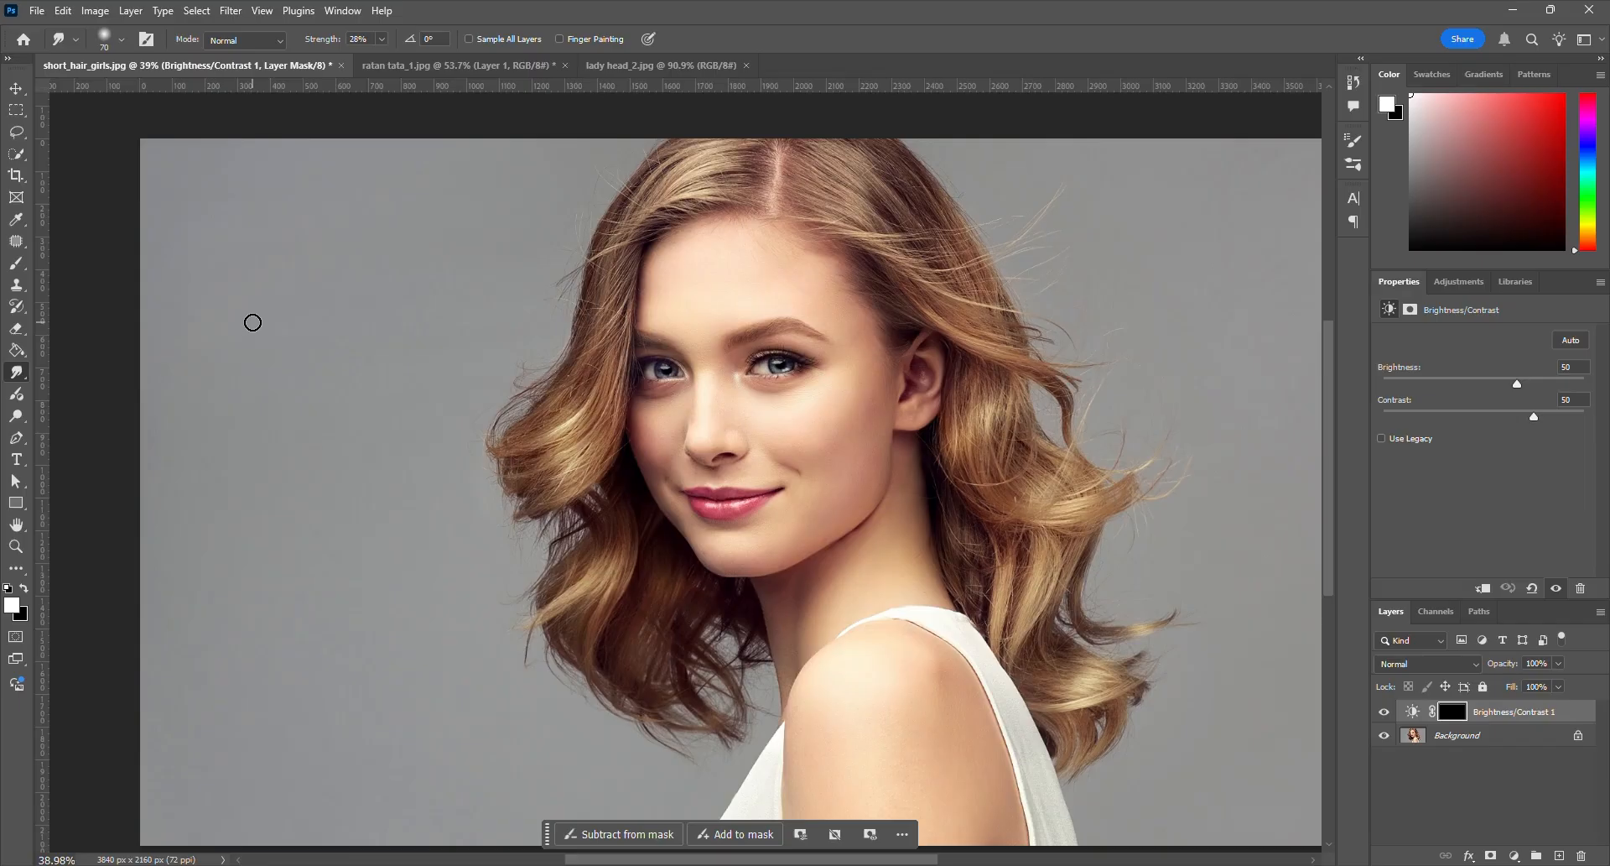
In short_hair_girls.jpg, choose the Adjustment Brush, review its adjustment types and keep Brightness/Contrast
{"action": "left_click", "coordinate": [19, 396]}
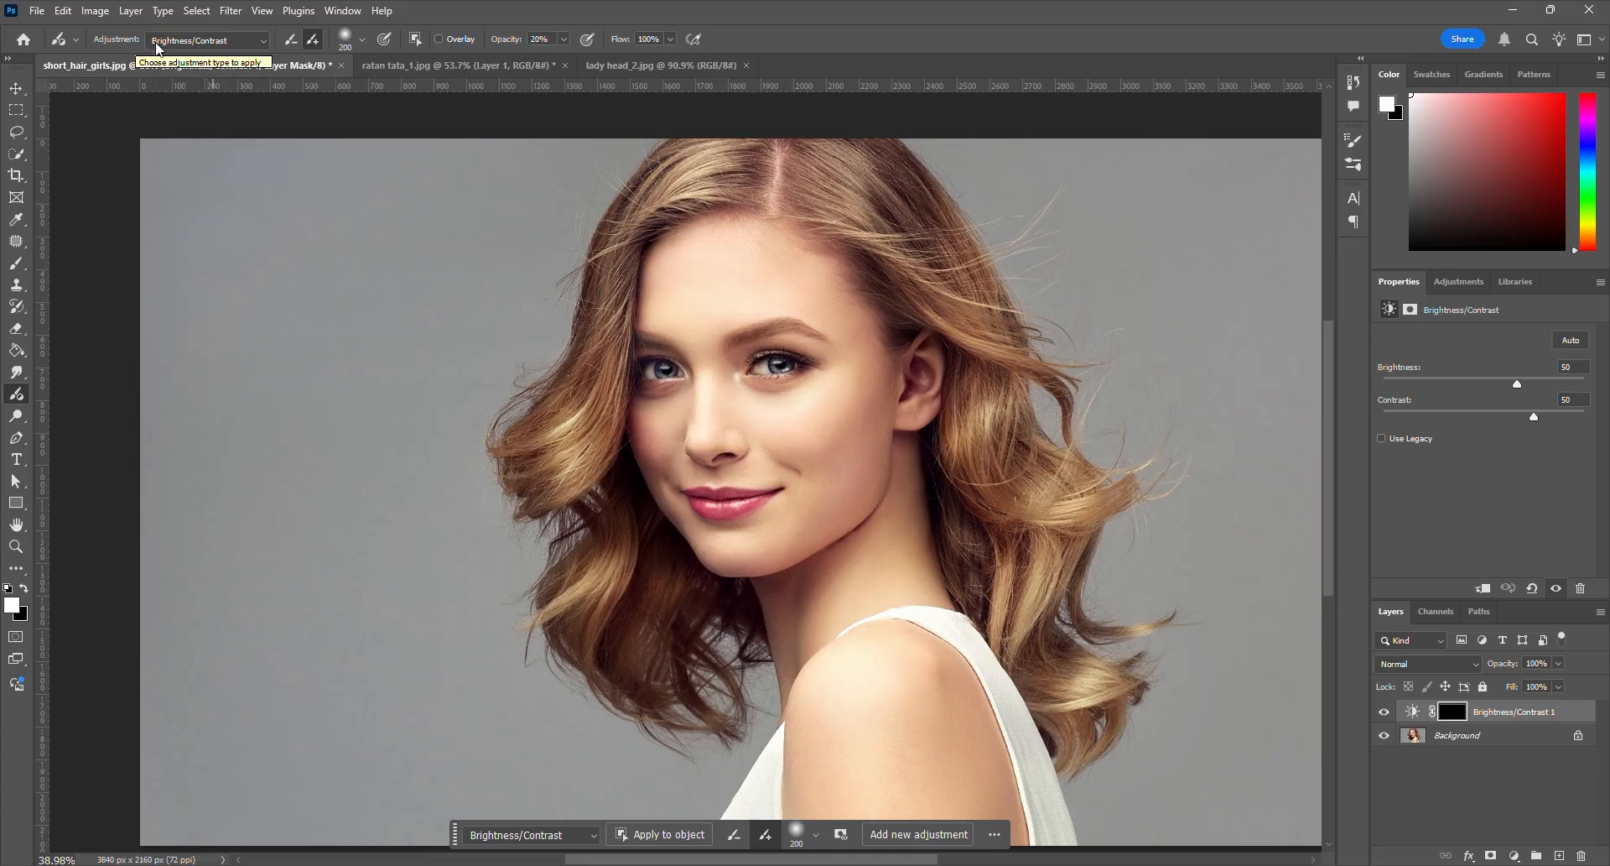
{"action": "left_click", "coordinate": [239, 42]}
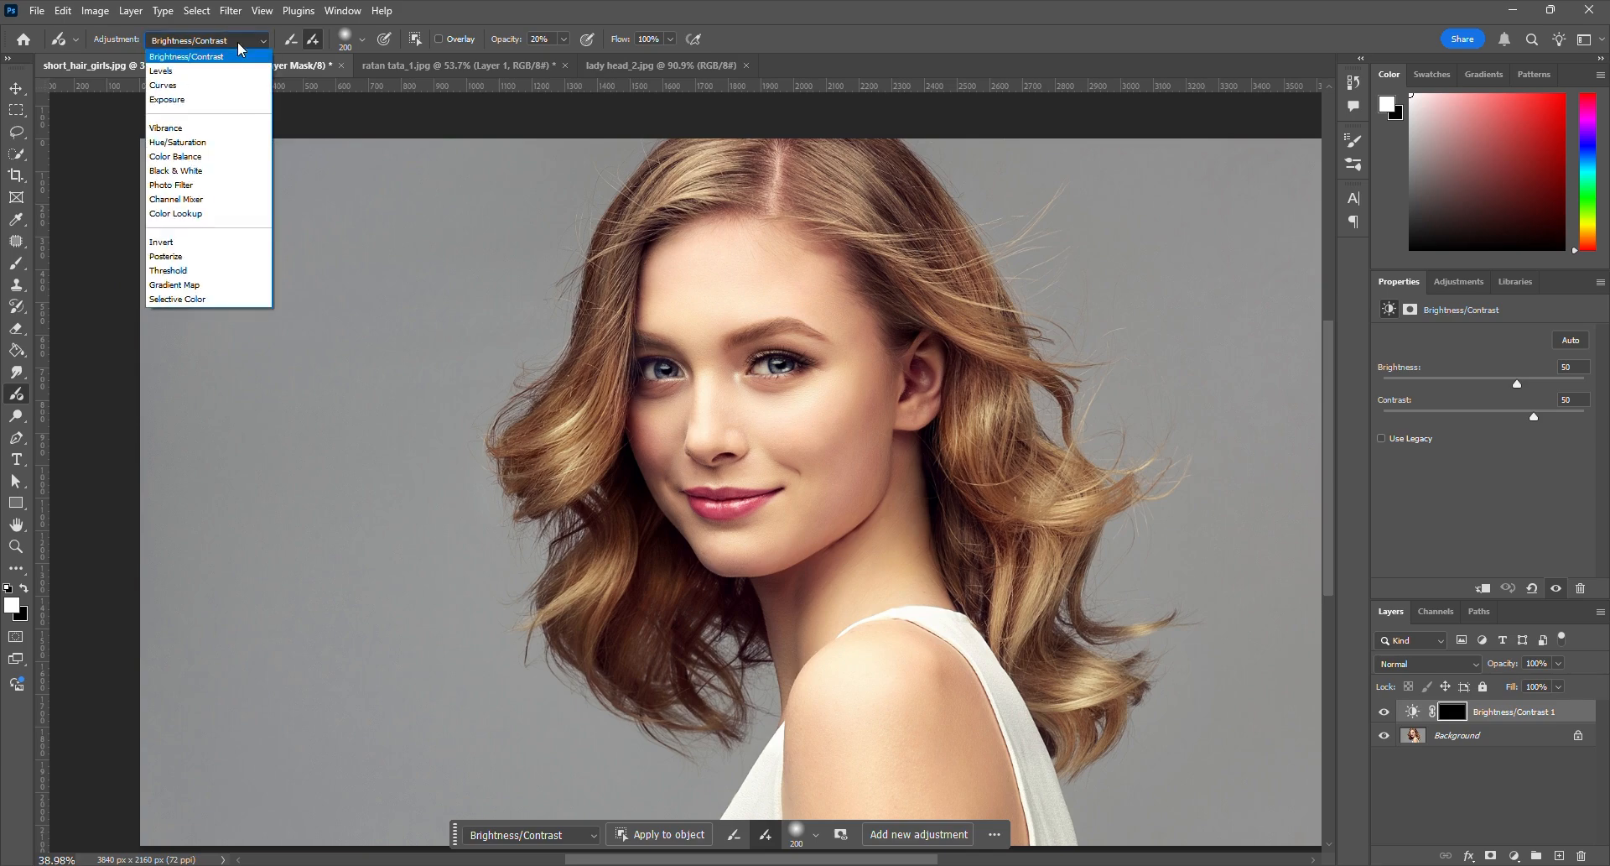
{"action": "left_click", "coordinate": [238, 42]}
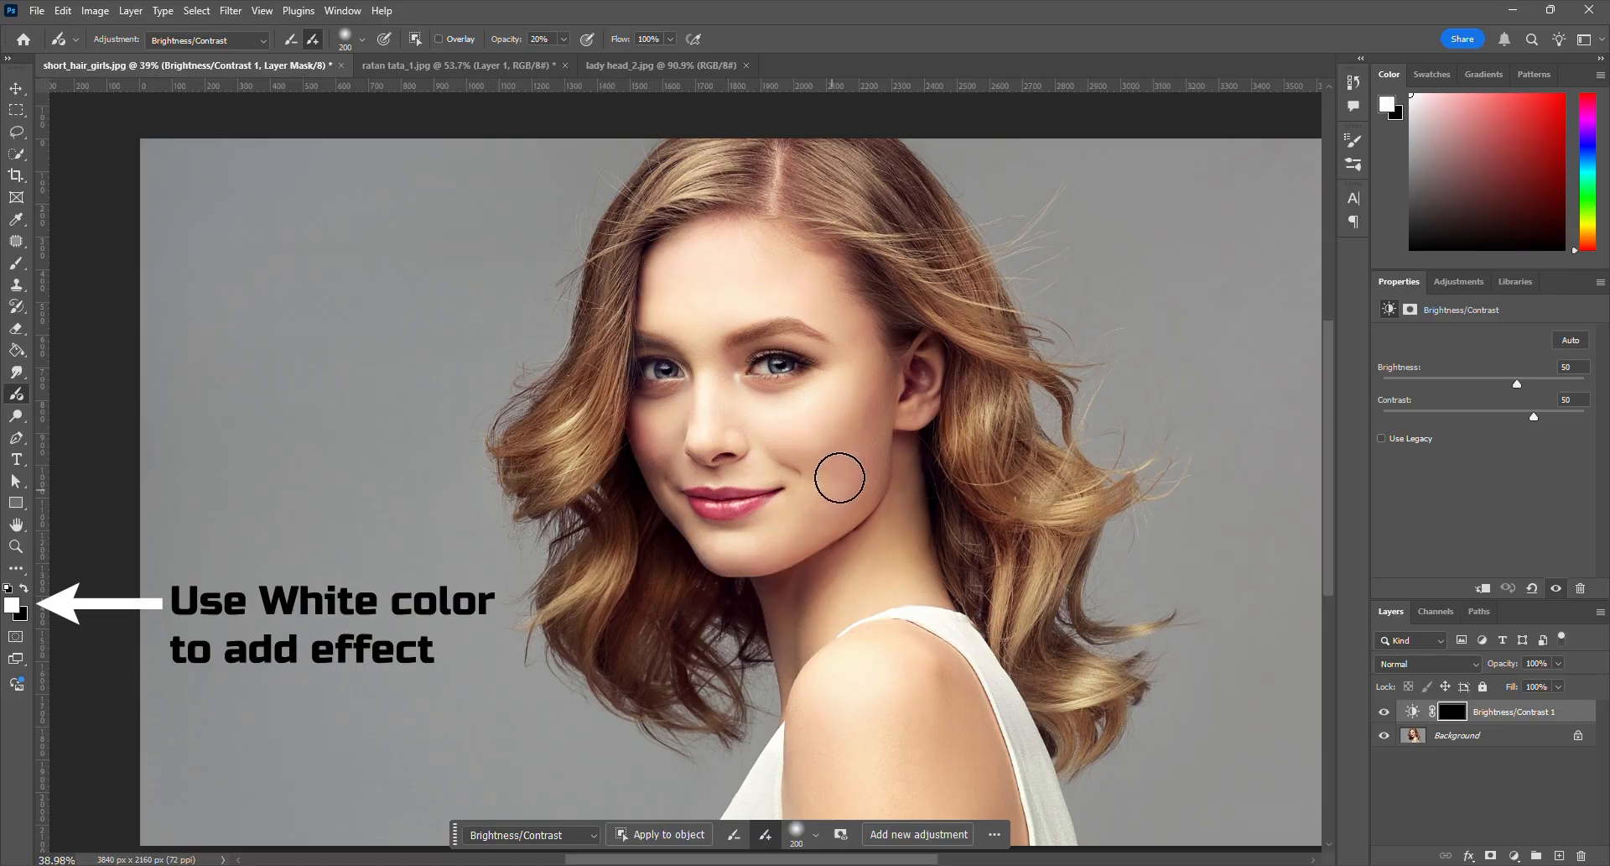
Paint the Brightness/Contrast adjustment over the woman's face in white at 20% opacity and raise its brightness to 106
{"action": "mouse_move", "coordinate": [879, 386]}
{"action": "left_mouse_down"}
{"action": "mouse_move", "coordinate": [848, 500]}
{"action": "mouse_move", "coordinate": [769, 540]}
{"action": "mouse_move", "coordinate": [808, 374]}
{"action": "mouse_move", "coordinate": [752, 368]}
{"action": "mouse_move", "coordinate": [806, 370]}
{"action": "mouse_move", "coordinate": [665, 376]}
{"action": "mouse_move", "coordinate": [666, 393]}
{"action": "left_mouse_up"}
{"action": "left_click_drag", "start_coordinate": [663, 408], "coordinate": [668, 448]}
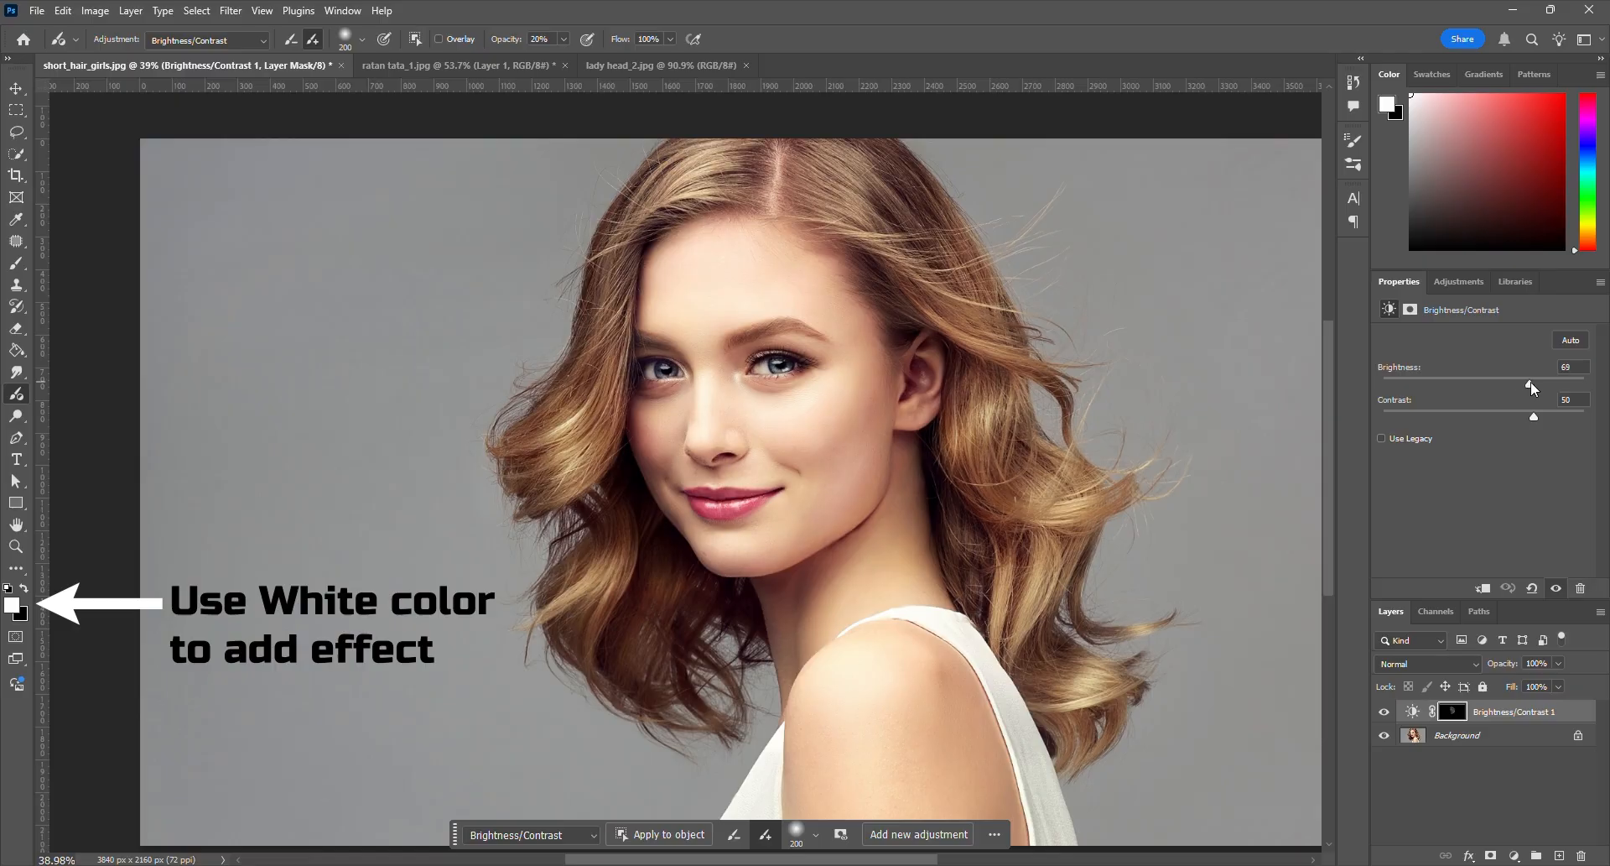
{"action": "left_click_drag", "start_coordinate": [1545, 383], "coordinate": [1555, 384]}
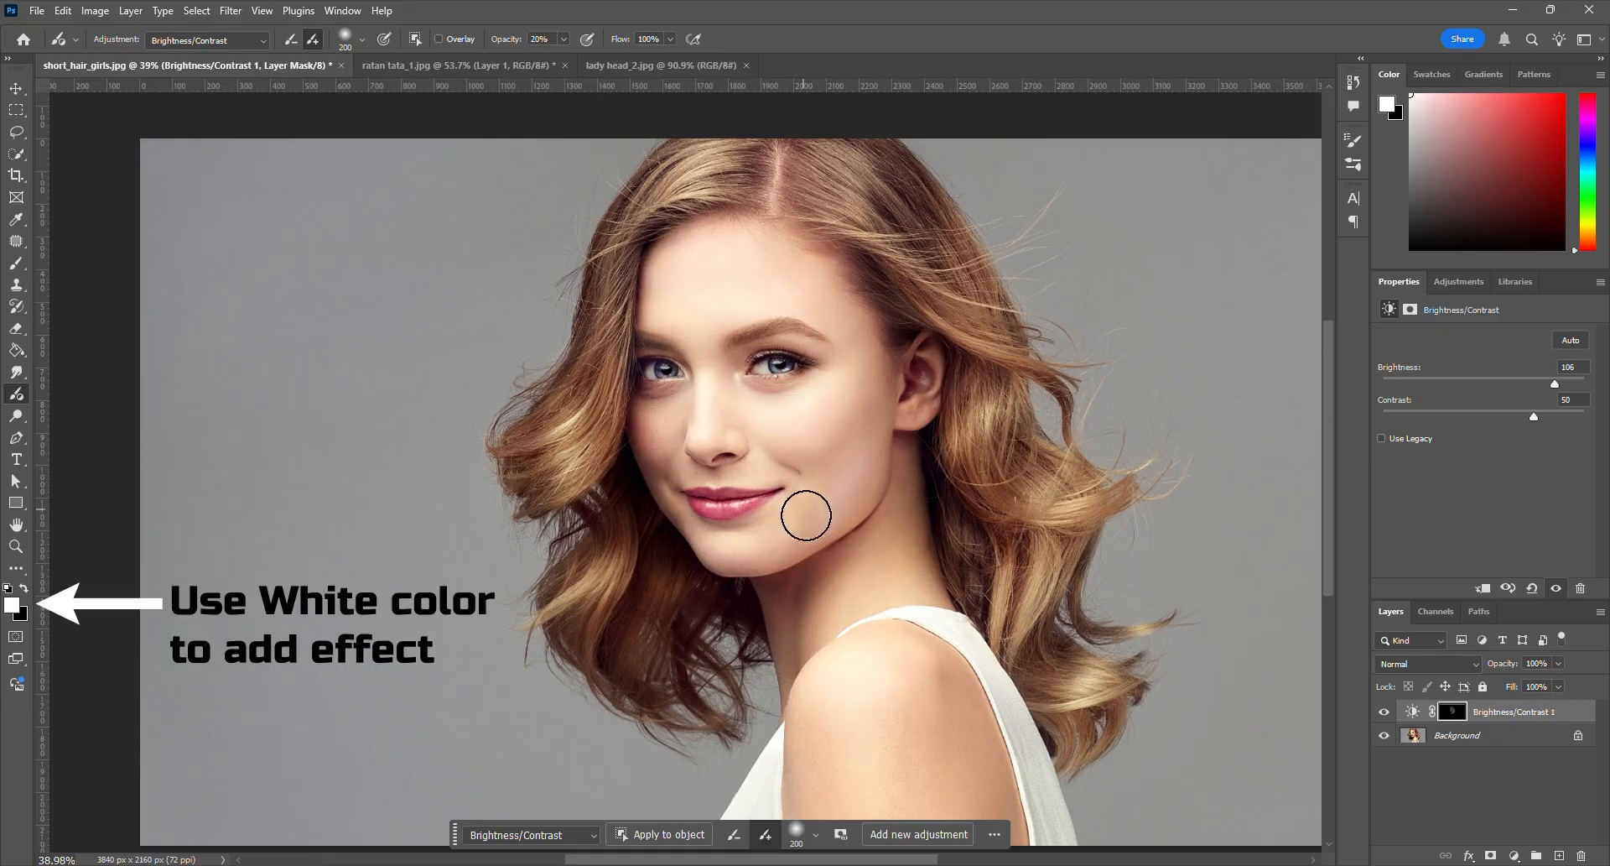
Toggle the Brightness/Contrast 1 layer's visibility to compare the brightened face with the original at closer range
{"action": "left_click", "coordinate": [1385, 713]}
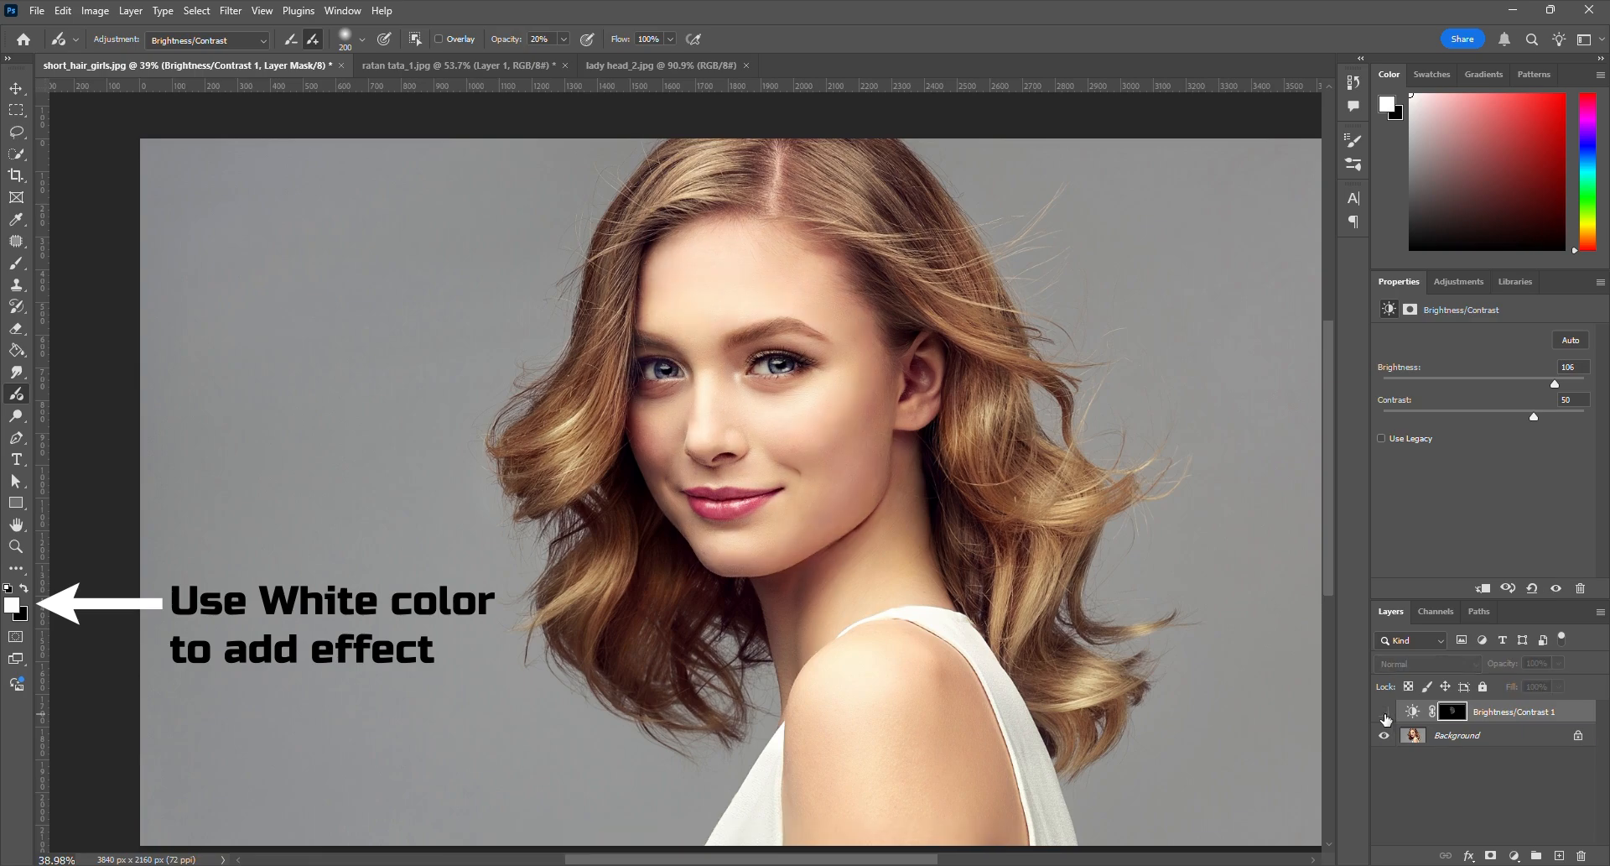
{"action": "scroll", "coordinate": [944, 419], "scroll_direction": "up", "scroll_amount": 3}
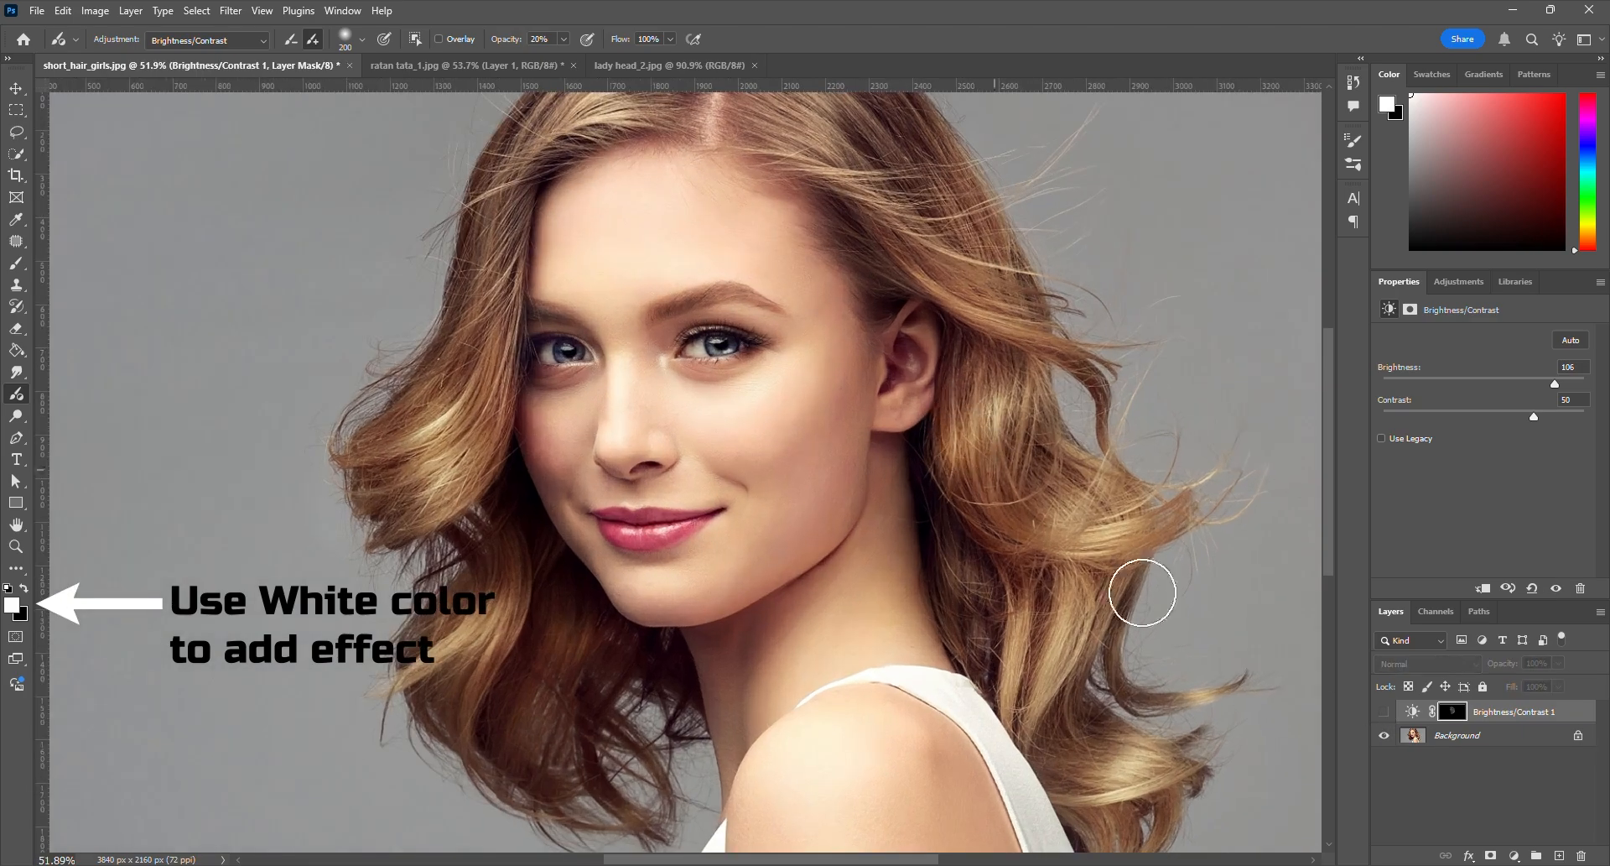
{"action": "left_click", "coordinate": [1384, 713]}
{"action": "left_click", "coordinate": [1384, 714]}
{"action": "left_click", "coordinate": [1384, 714]}
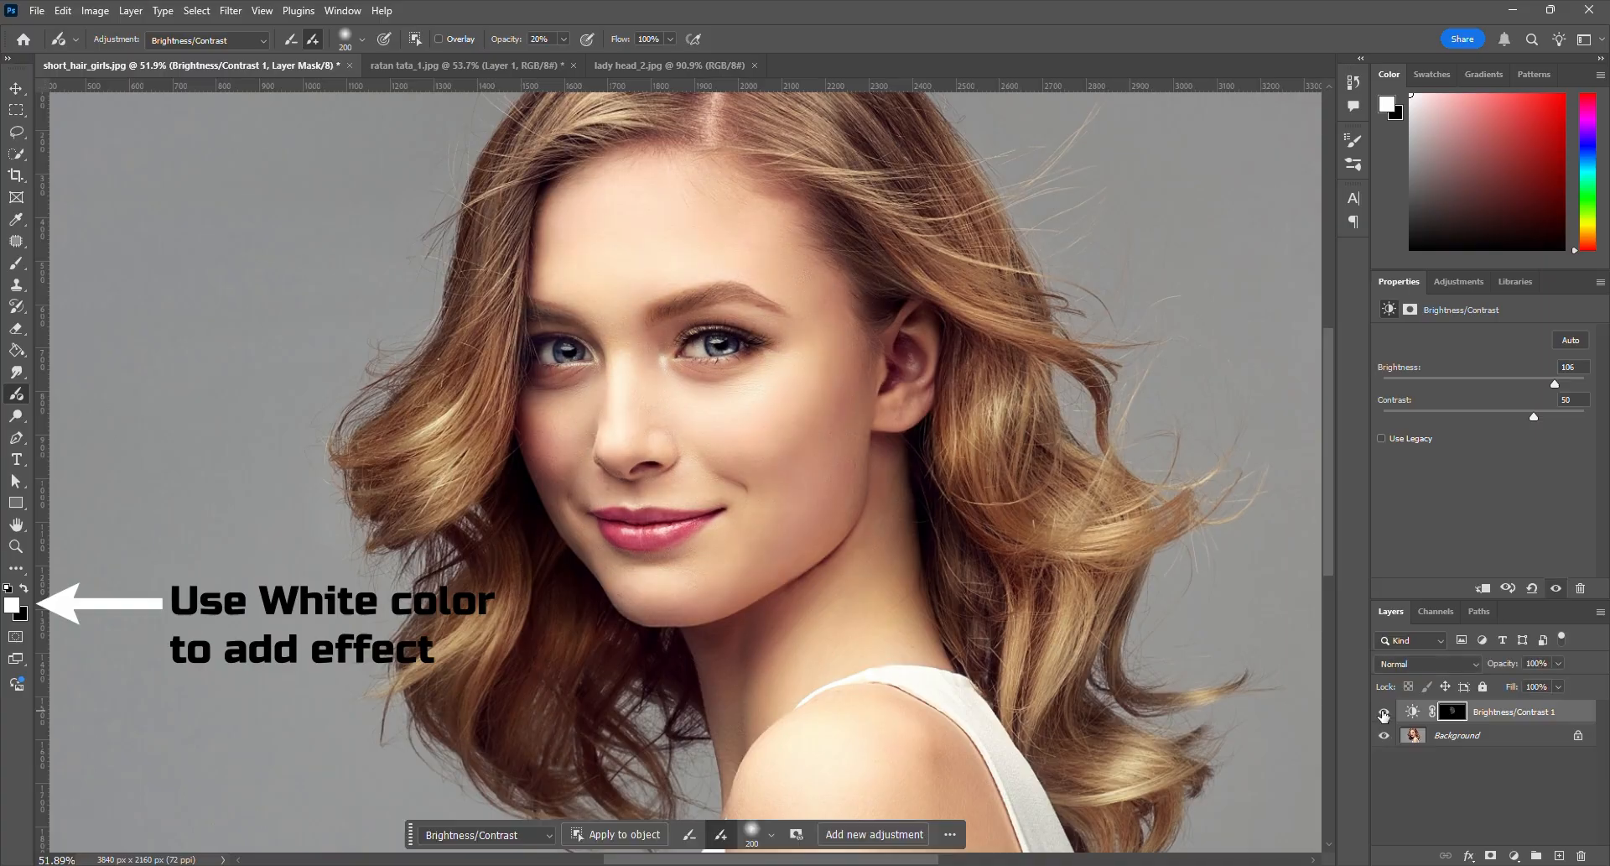
{"action": "left_click", "coordinate": [1384, 714]}
{"action": "left_click", "coordinate": [1384, 714]}
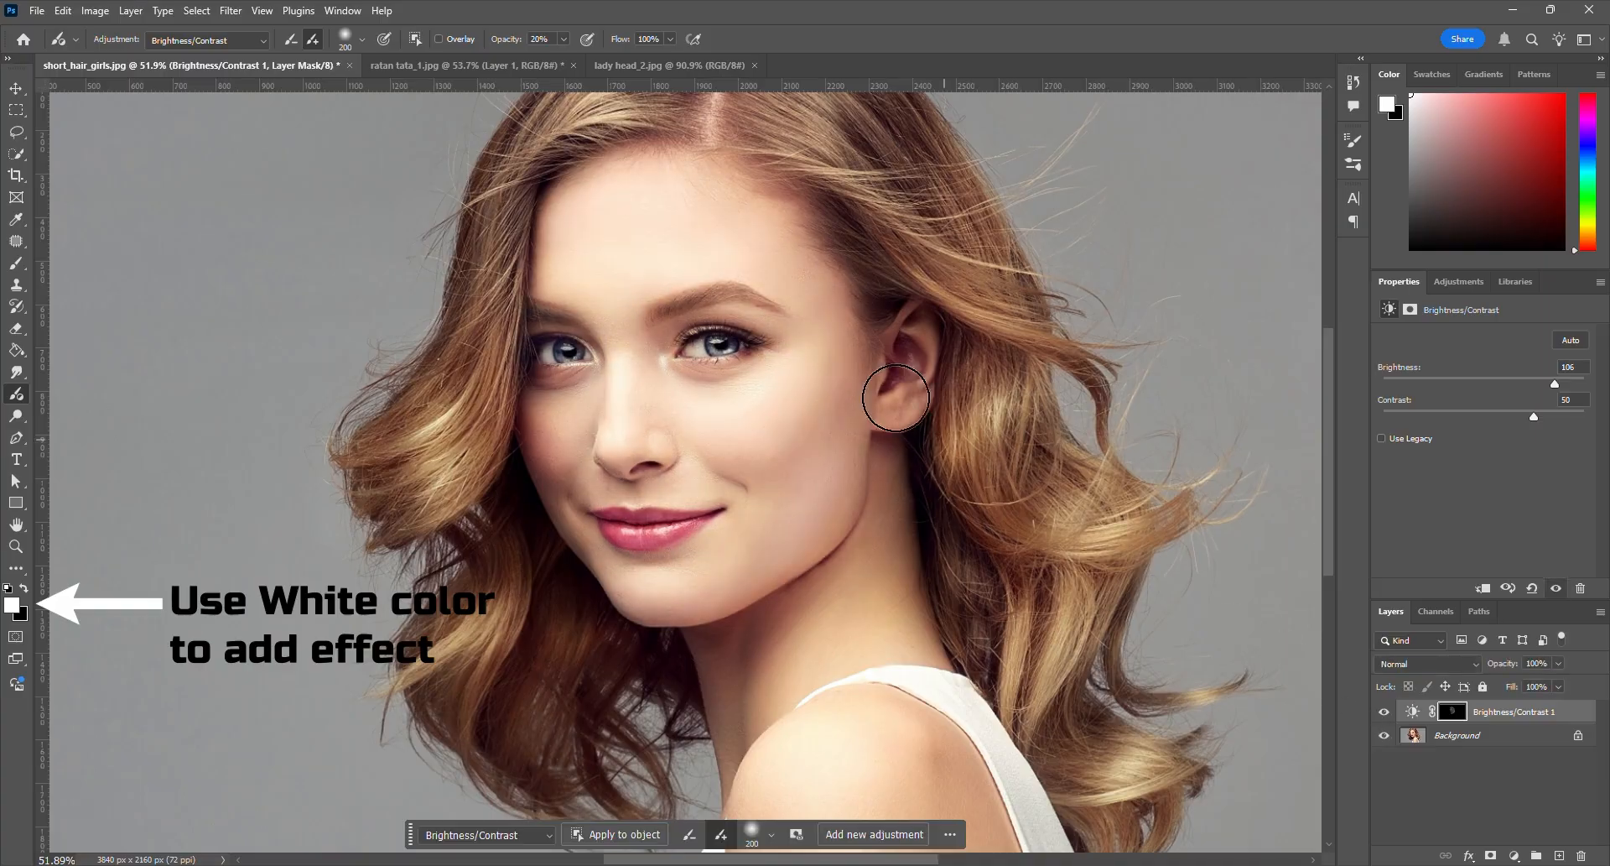
Switch to lady head_2.jpg, choose the Dodge tool and duplicate the Background layer
{"action": "left_click", "coordinate": [663, 64]}
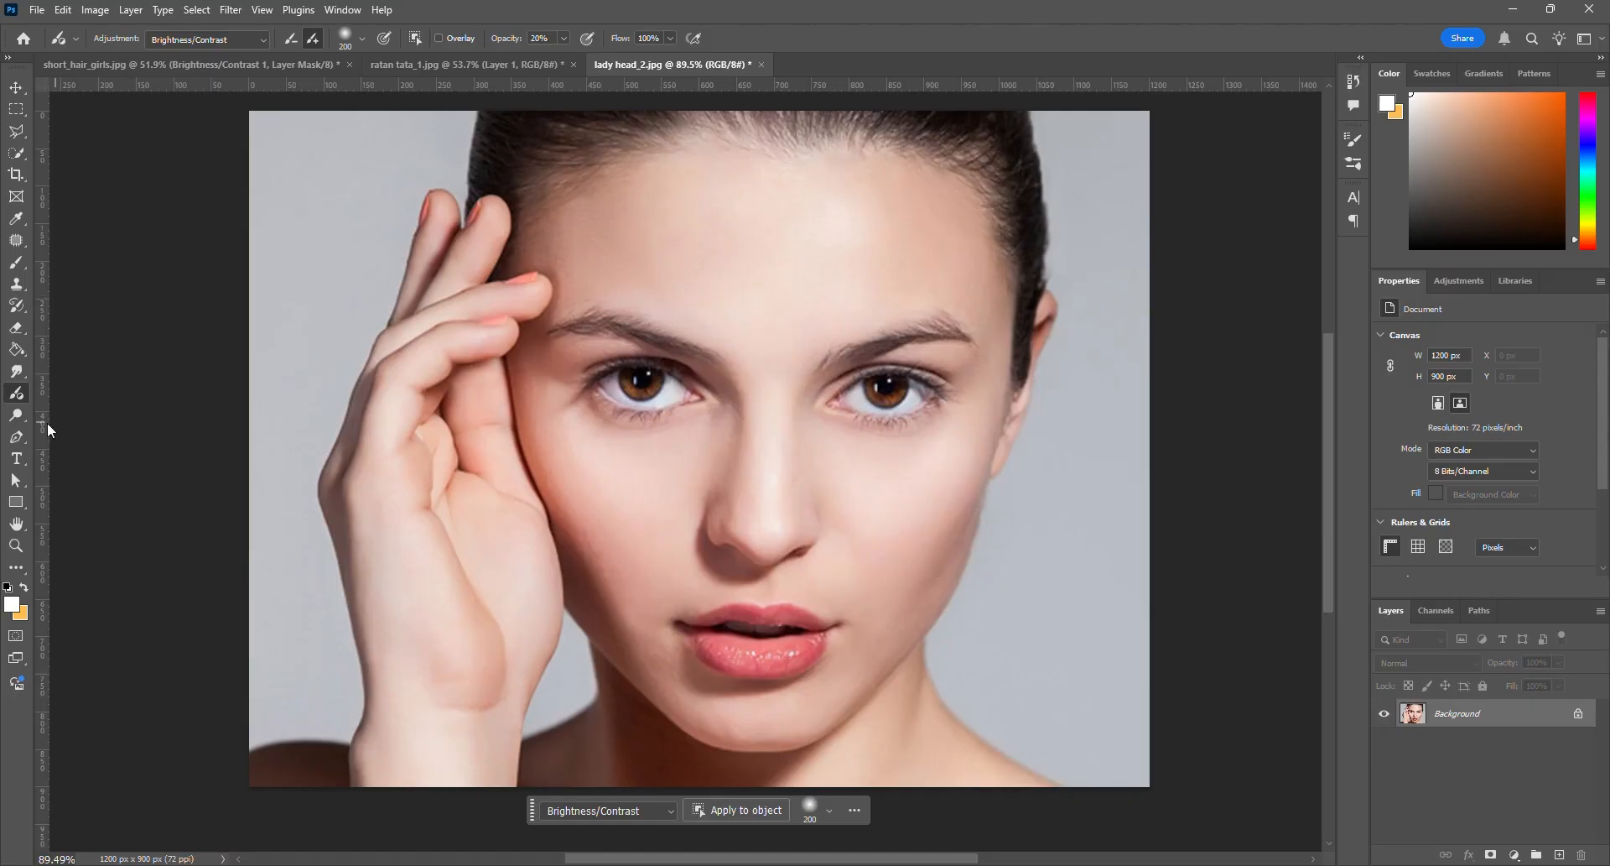
{"action": "left_click", "coordinate": [21, 415]}
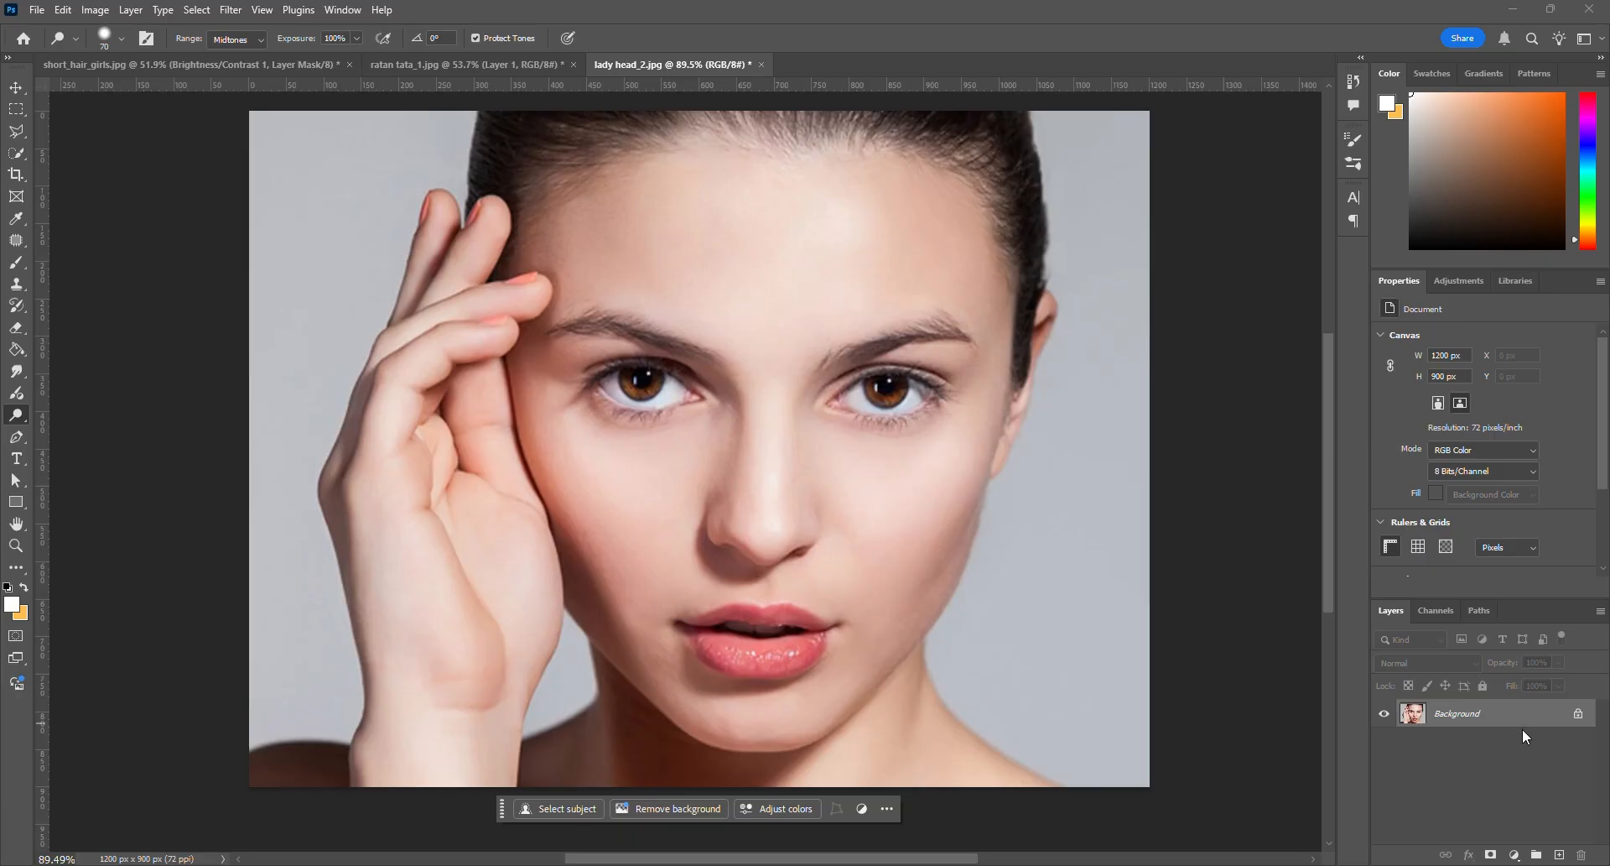
{"action": "key", "text": "ctrl+j"}
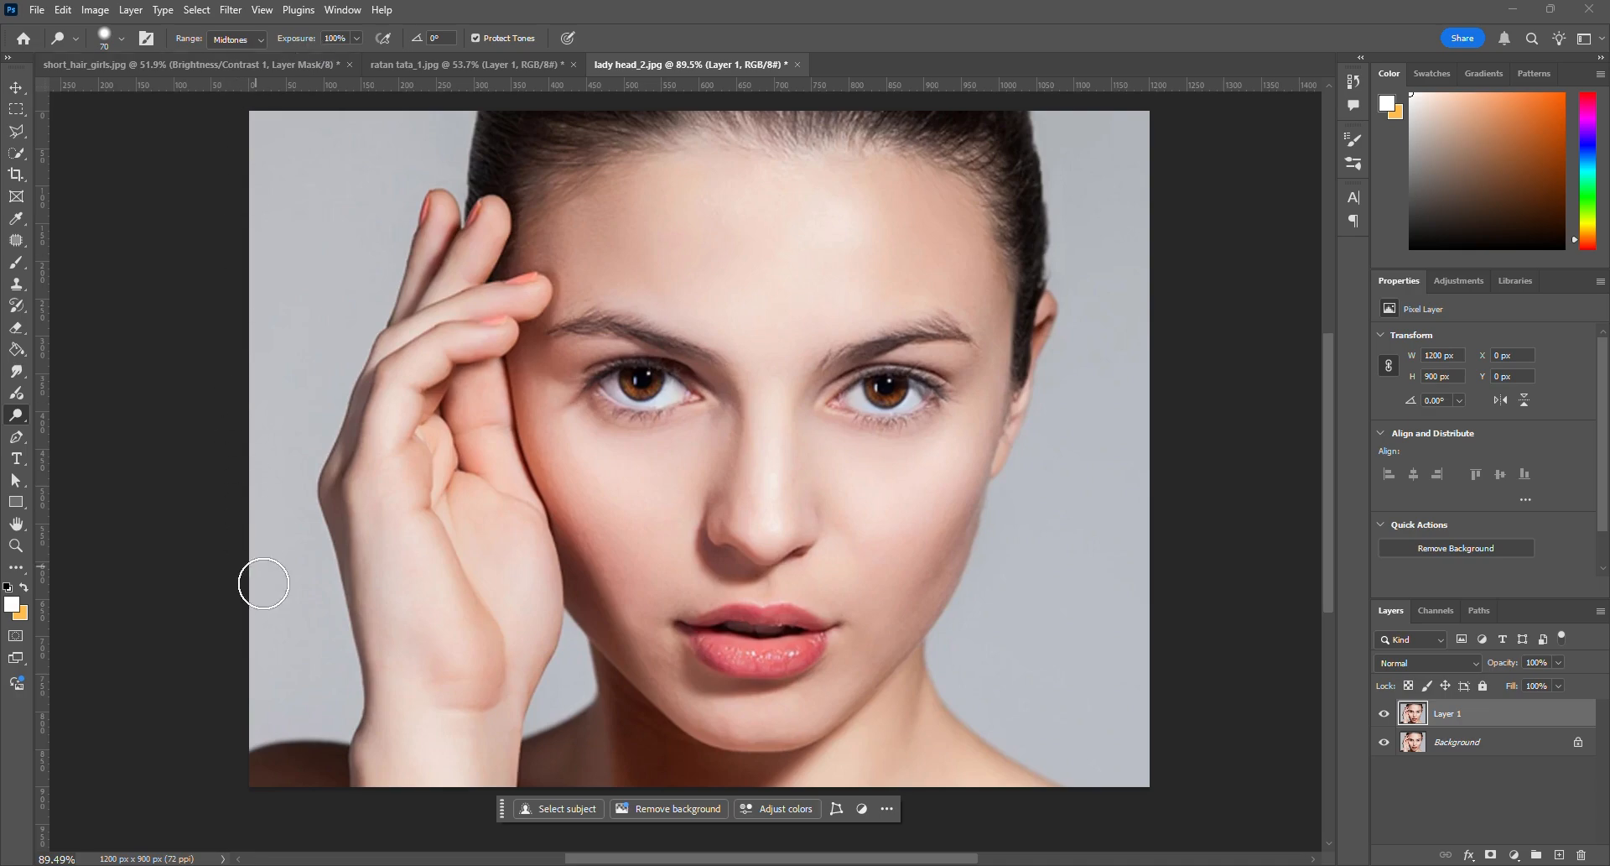
Try dodging the woman's shoulders and neck with the Midtones range at 100% exposure, and undo the strokes
{"action": "mouse_move", "coordinate": [274, 692]}
{"action": "left_mouse_down"}
{"action": "mouse_move", "coordinate": [260, 743]}
{"action": "mouse_move", "coordinate": [284, 780]}
{"action": "mouse_move", "coordinate": [322, 760]}
{"action": "mouse_move", "coordinate": [334, 773]}
{"action": "left_mouse_up"}
{"action": "left_click_drag", "start_coordinate": [848, 764], "coordinate": [1010, 776]}
{"action": "mouse_move", "coordinate": [929, 728]}
{"action": "left_mouse_down"}
{"action": "mouse_move", "coordinate": [908, 700]}
{"action": "mouse_move", "coordinate": [874, 740]}
{"action": "mouse_move", "coordinate": [754, 759]}
{"action": "left_mouse_up"}
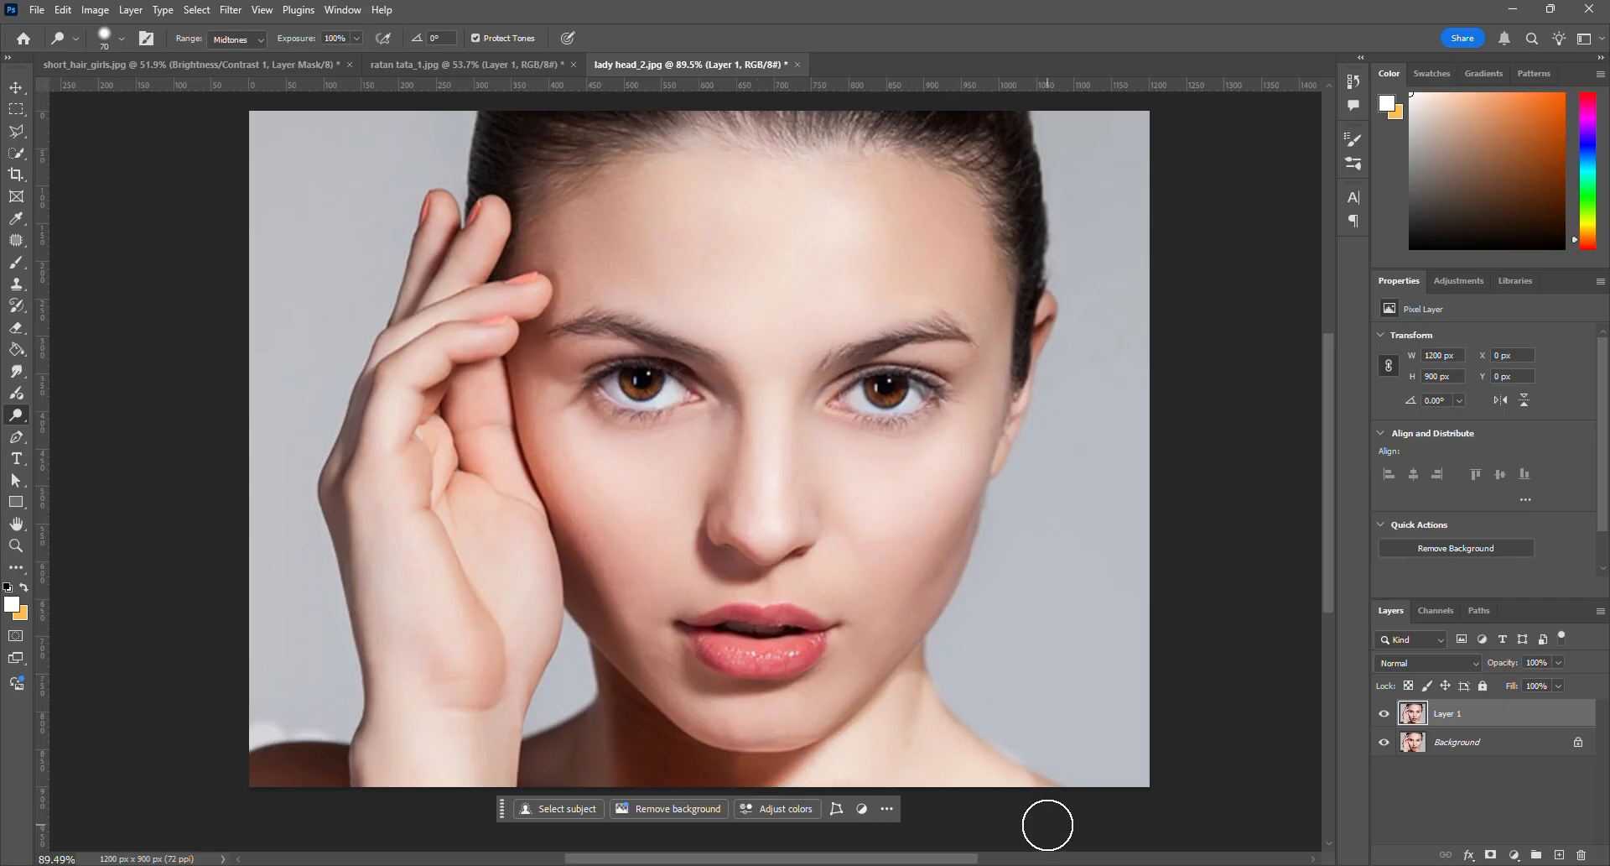
{"action": "key", "text": "ctrl+z"}
{"action": "key", "text": "ctrl+z"}
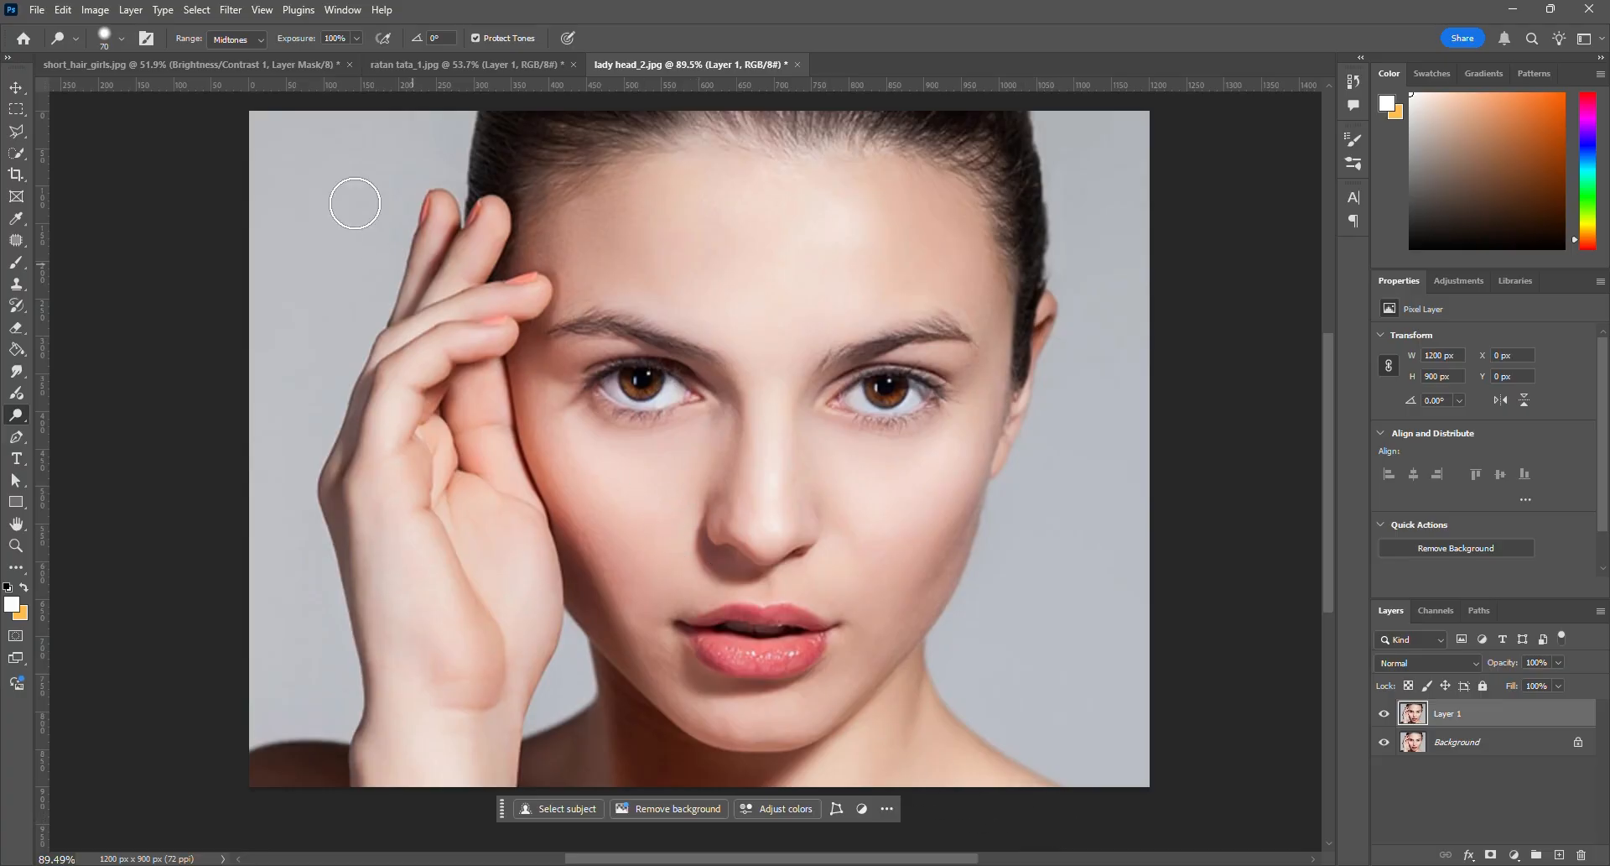
Open the Dodge tool's tonal range options
{"action": "left_click", "coordinate": [262, 39]}
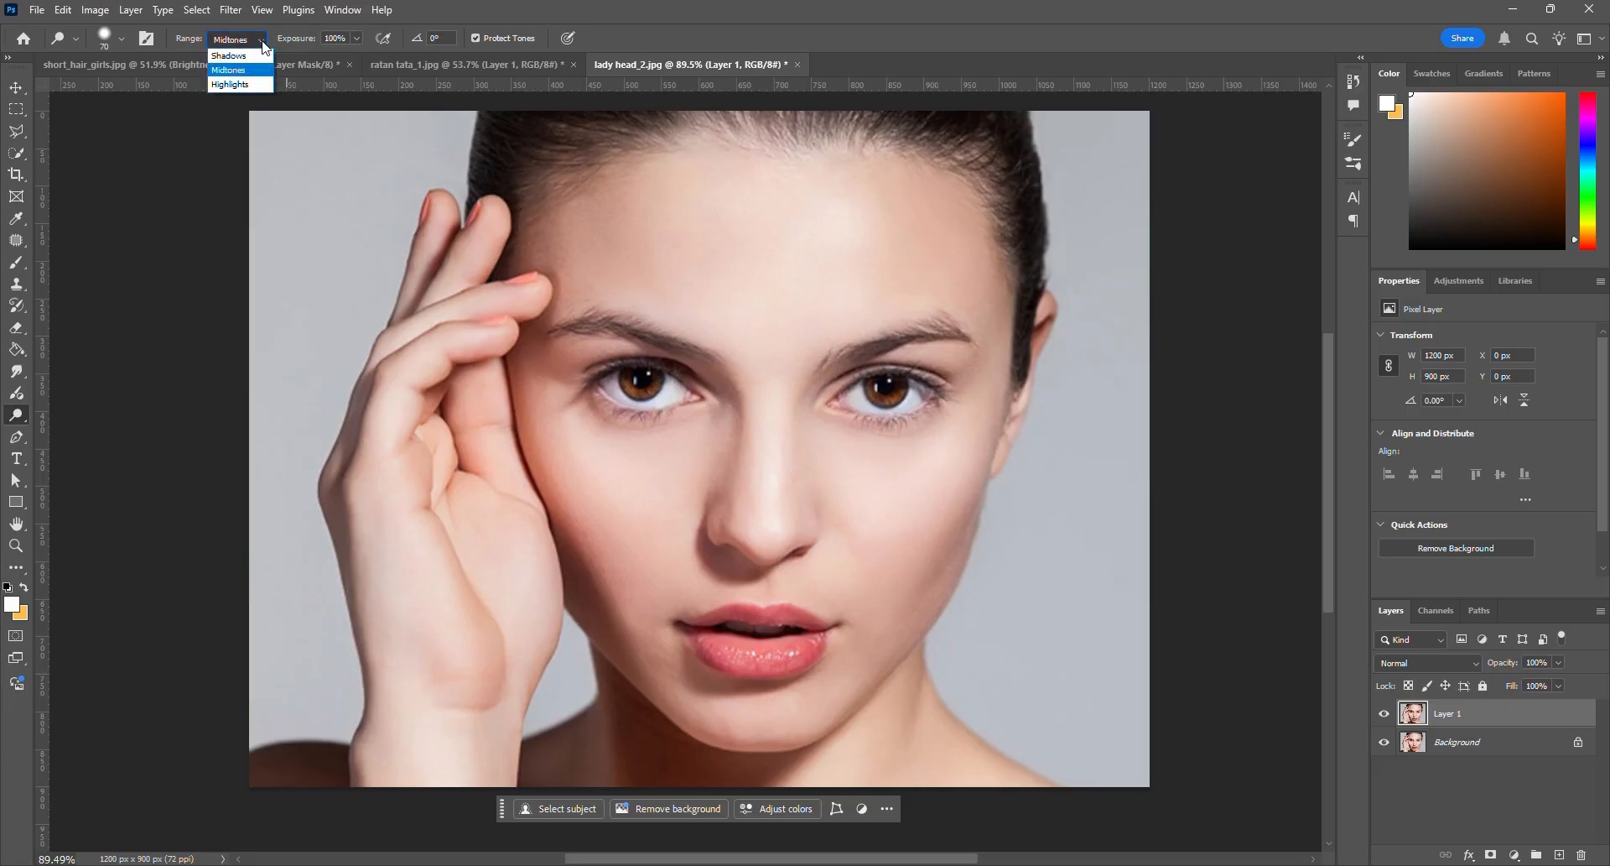
Set the Dodge tool's range to Shadows and brush over the dark shoulder in the portrait's lower-left corner
{"action": "left_click", "coordinate": [256, 58]}
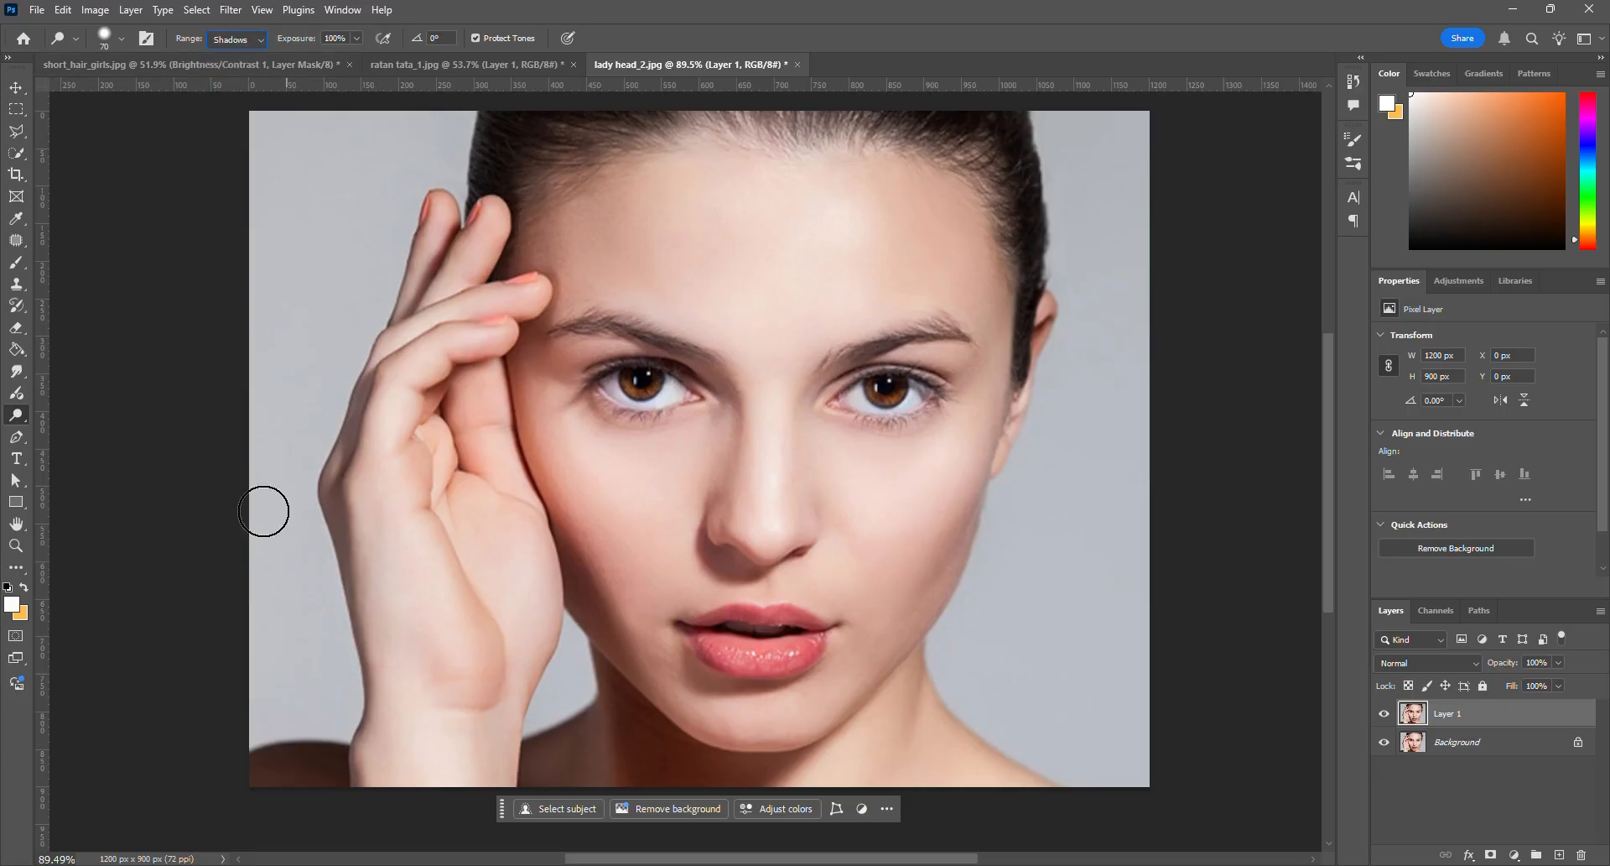
{"action": "mouse_move", "coordinate": [277, 758]}
{"action": "left_mouse_down"}
{"action": "mouse_move", "coordinate": [291, 773]}
{"action": "mouse_move", "coordinate": [329, 759]}
{"action": "left_mouse_up"}
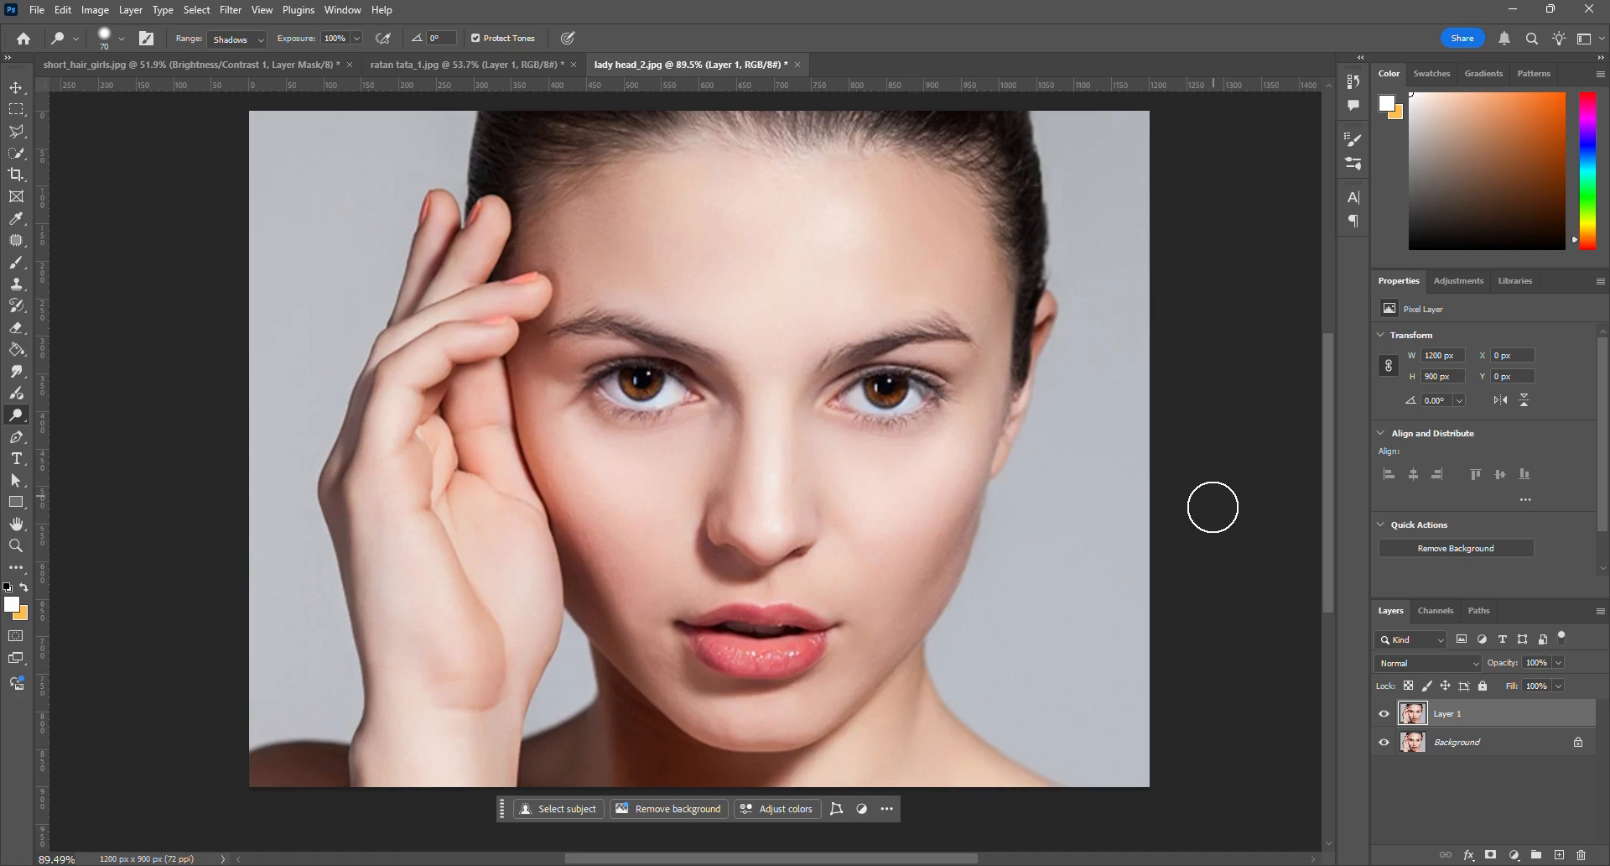
Compare the dodged shoulder and hand area with the original by switching Layer 1's visibility off and on
{"action": "left_click", "coordinate": [1385, 715]}
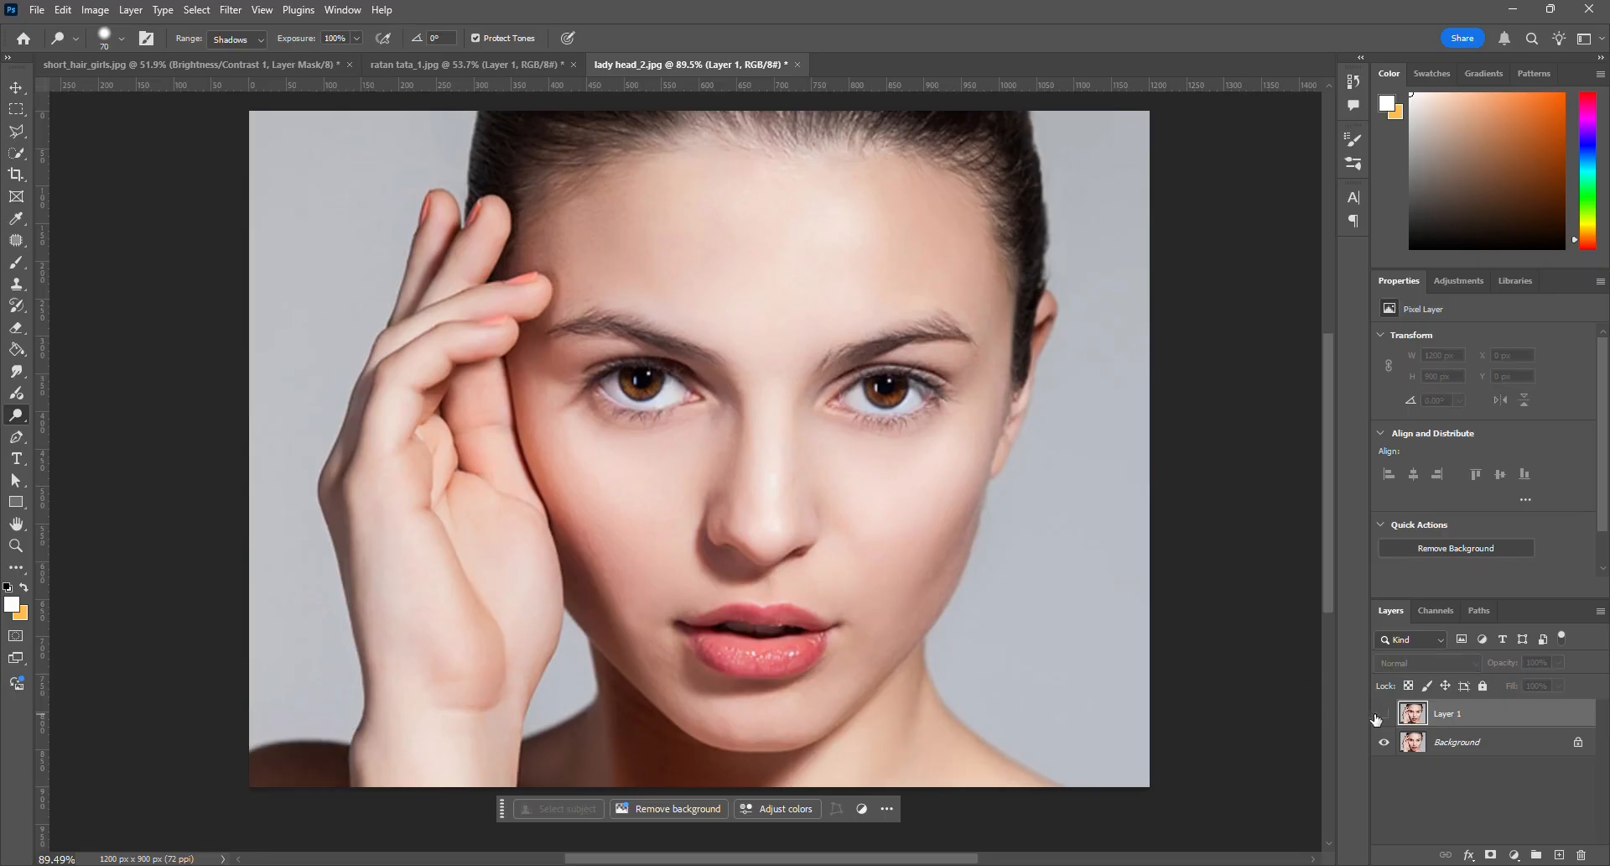
{"action": "scroll", "coordinate": [315, 789], "scroll_direction": "up", "scroll_amount": 1}
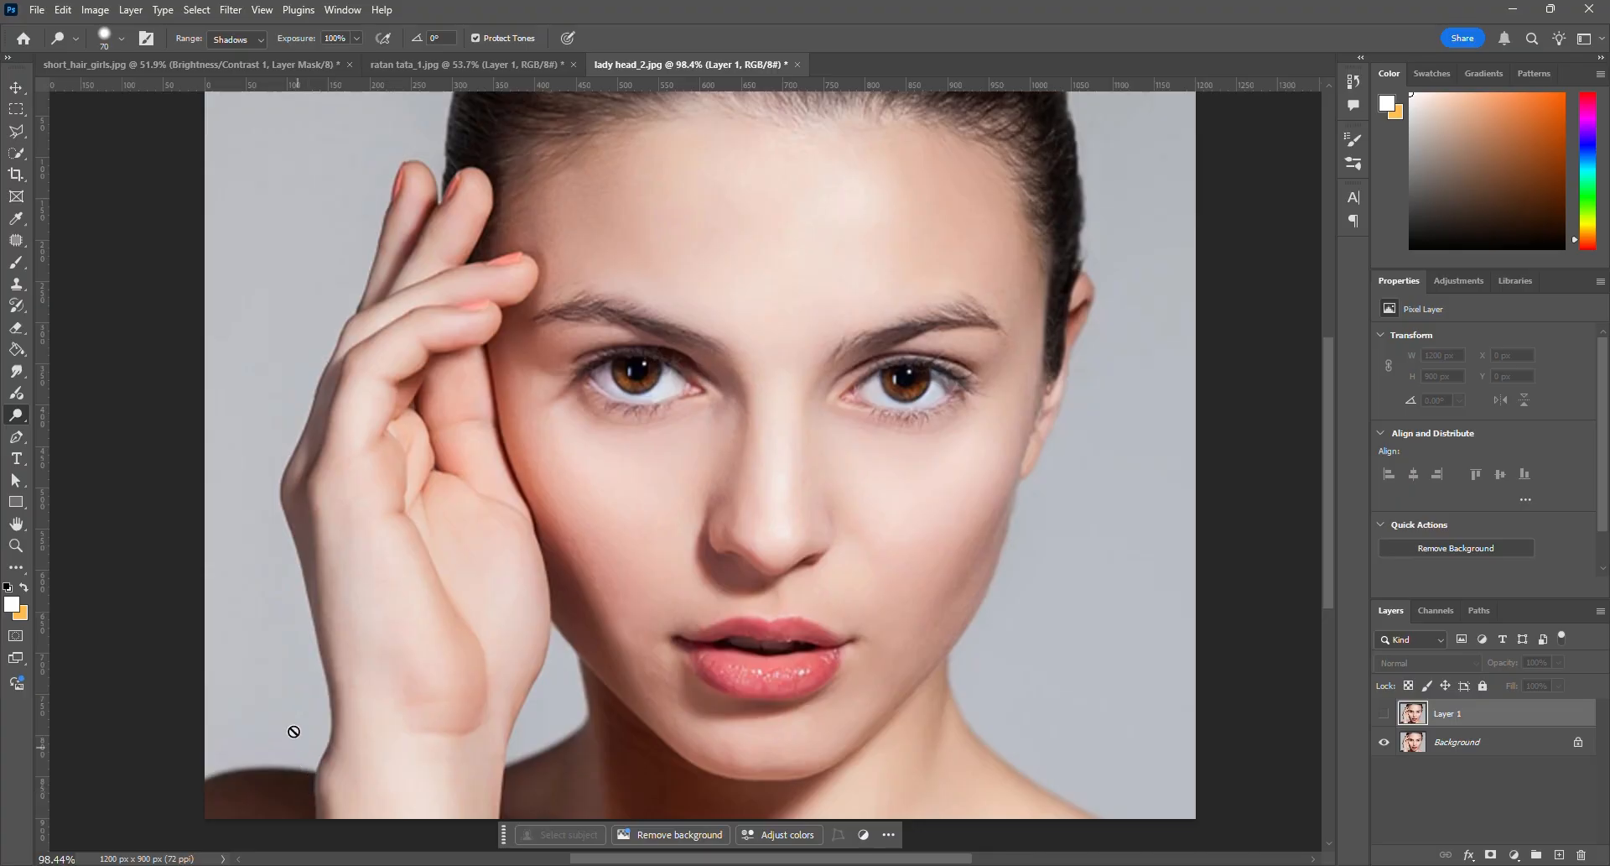
{"action": "scroll", "coordinate": [294, 731], "scroll_direction": "up", "scroll_amount": 2}
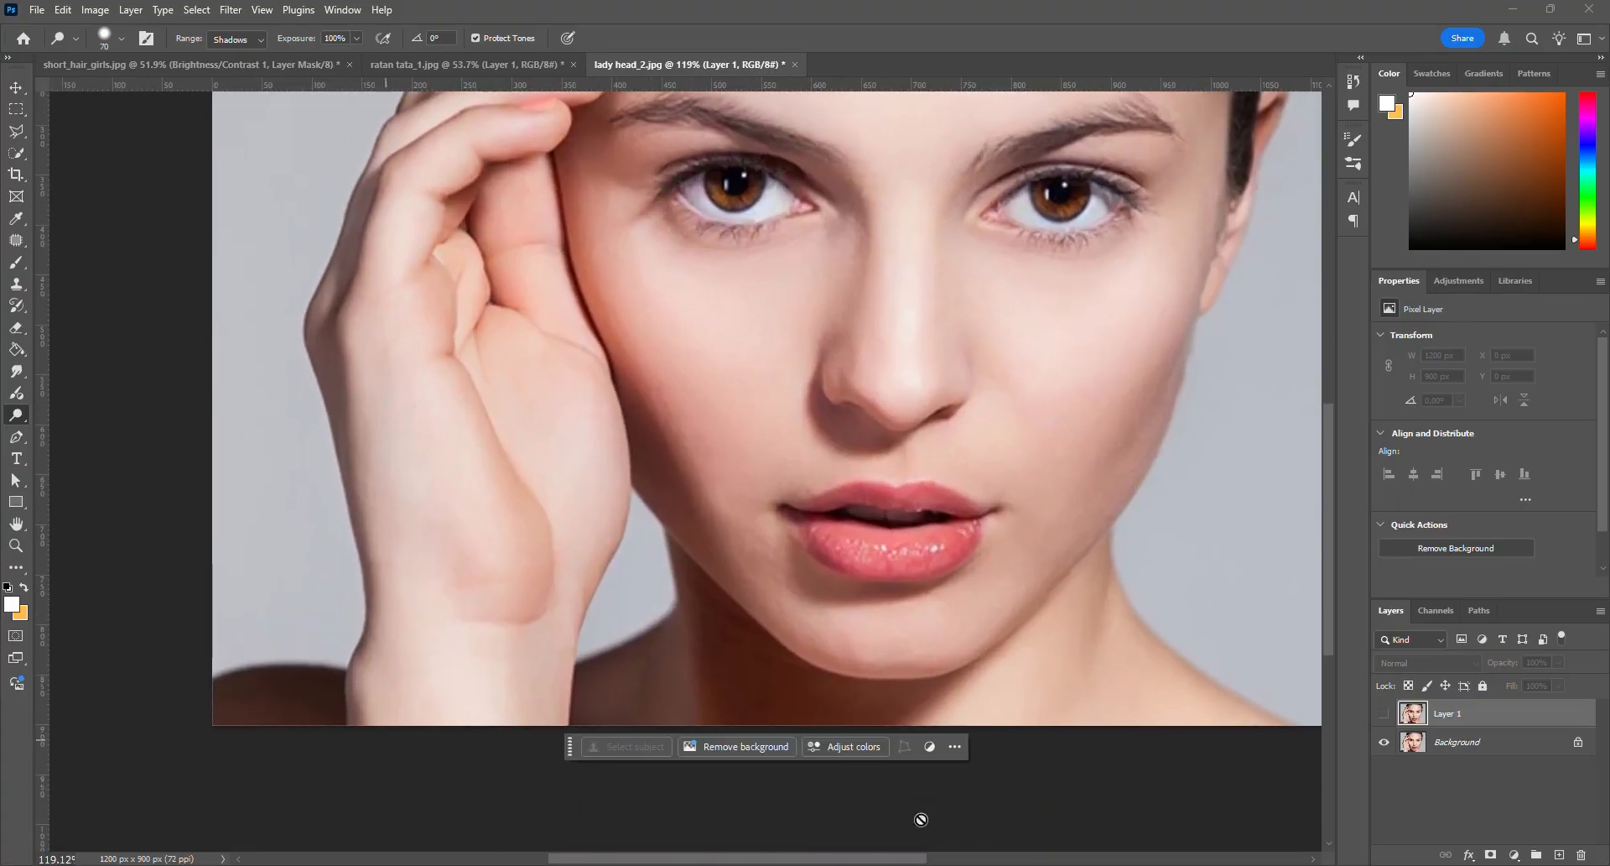
{"action": "left_click", "coordinate": [1385, 715]}
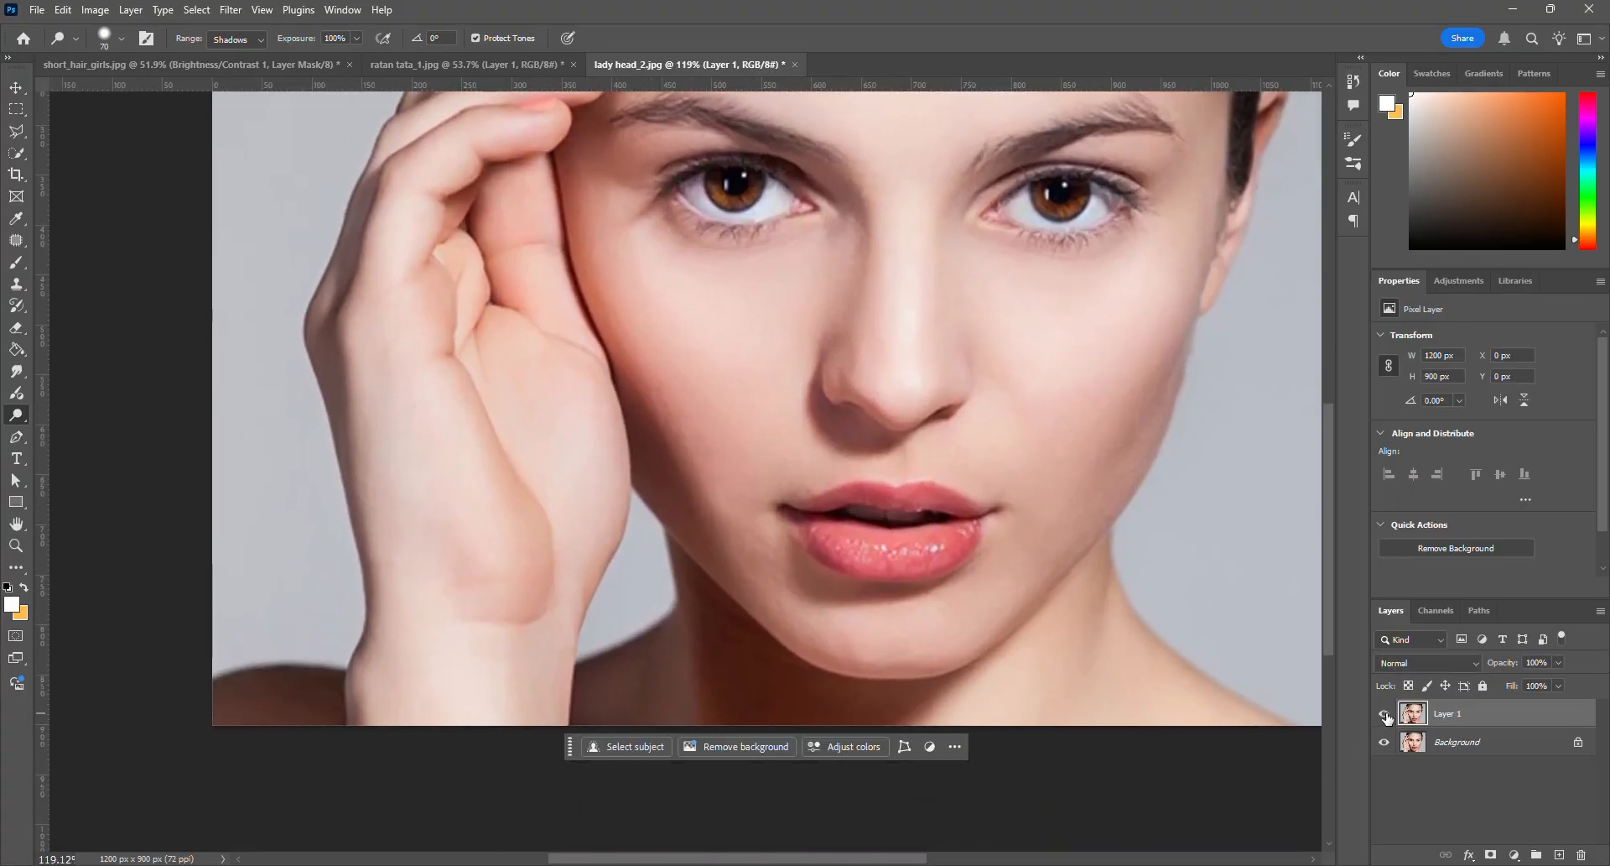
{"action": "left_click", "coordinate": [1384, 714]}
{"action": "left_click", "coordinate": [1385, 715]}
{"action": "left_click", "coordinate": [1385, 714]}
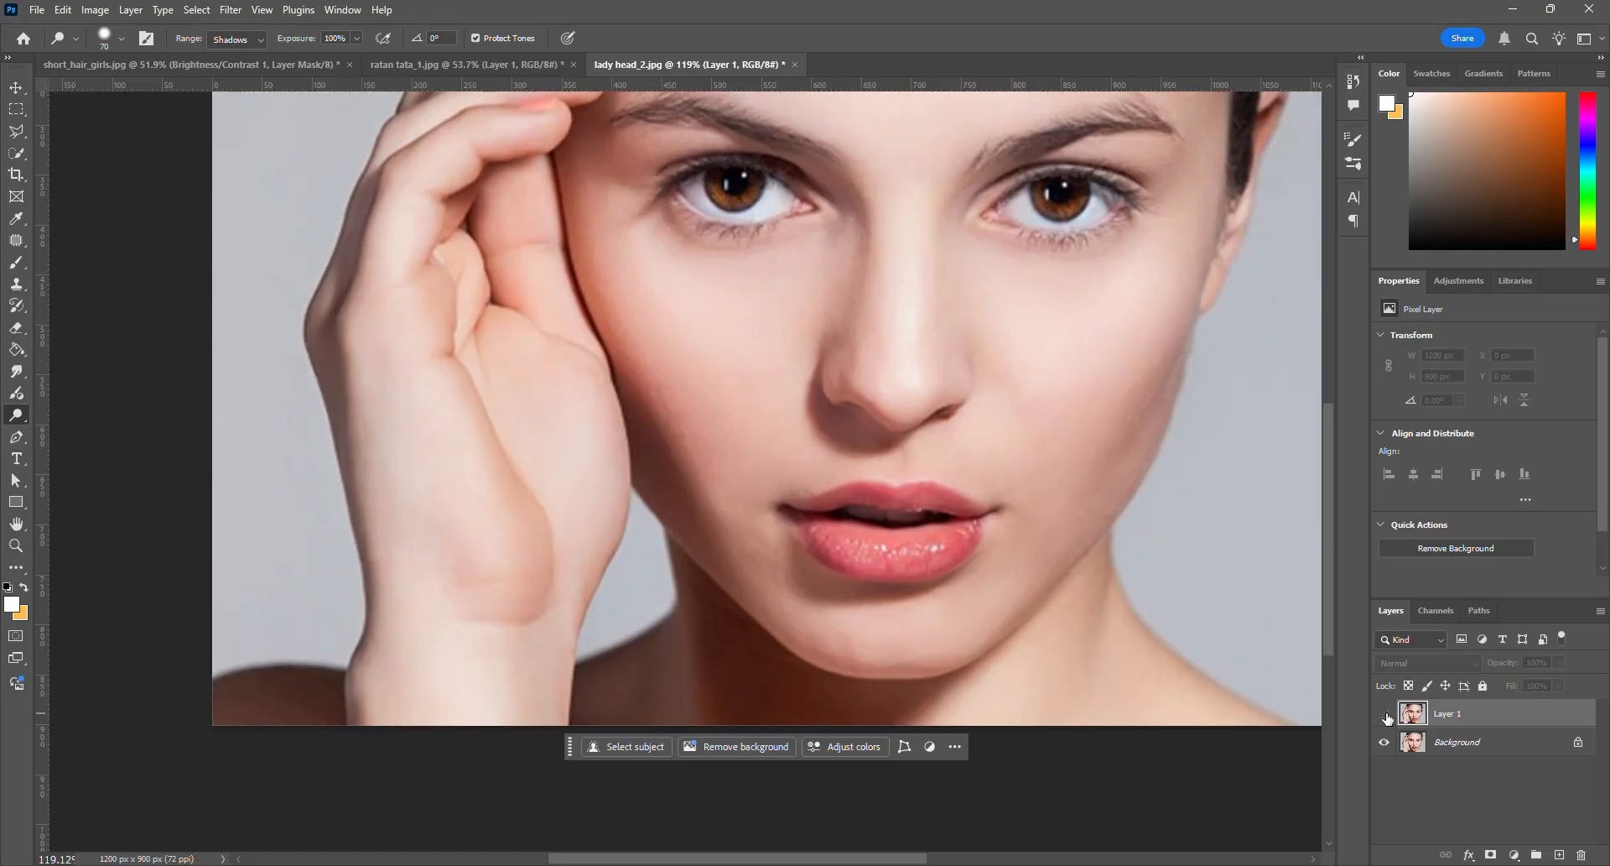
{"action": "left_click", "coordinate": [1384, 715]}
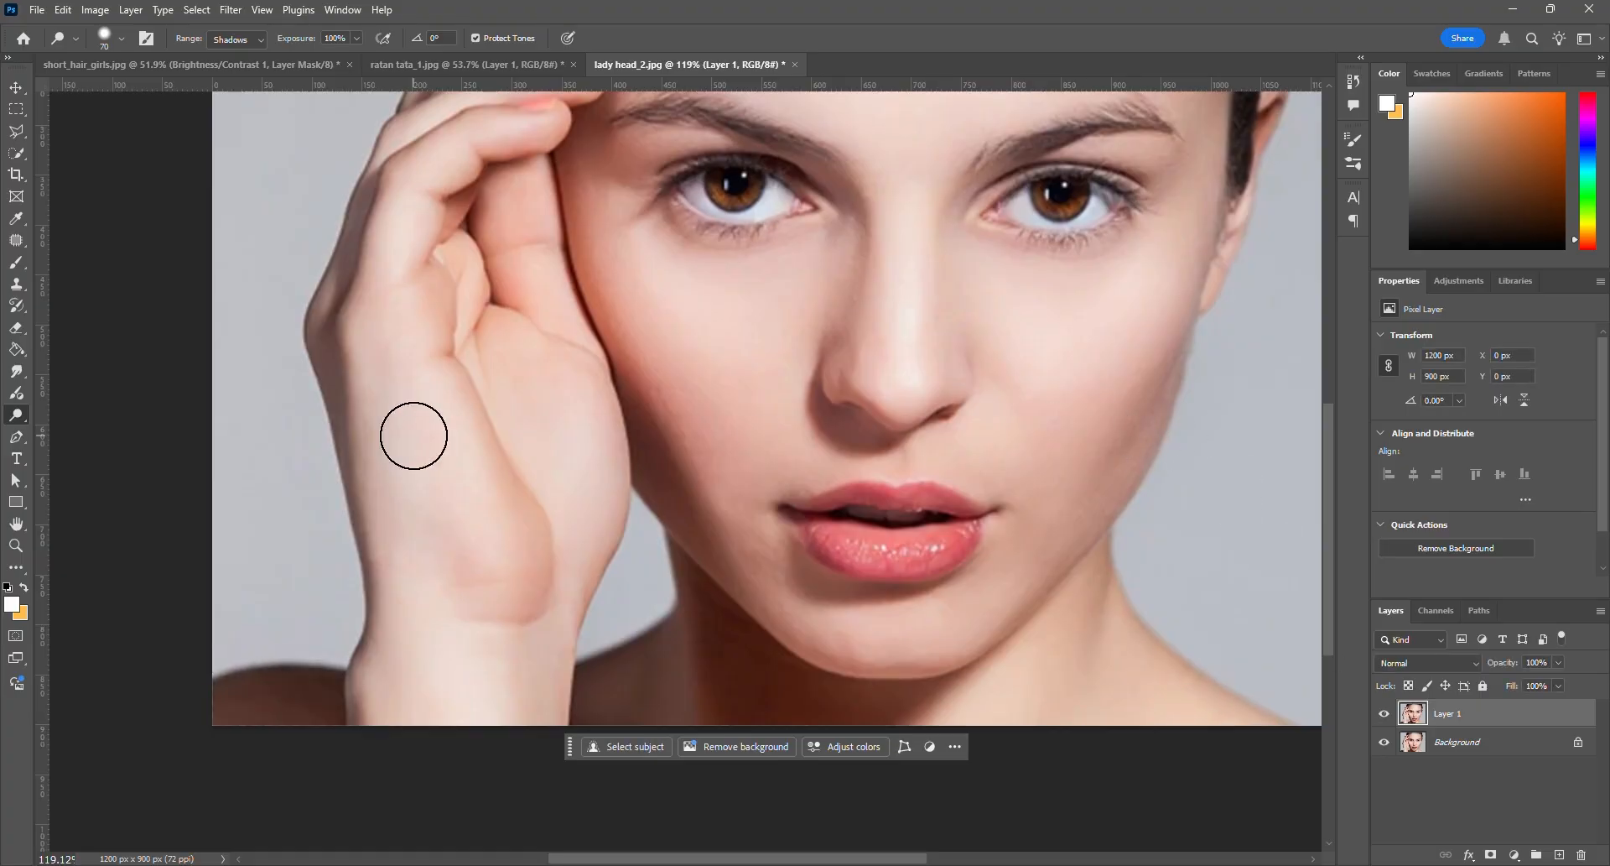
Activate the Burn tool and view the ratan tata_1.jpg document before returning to lady head_2.jpg
{"action": "right_click", "coordinate": [27, 414]}
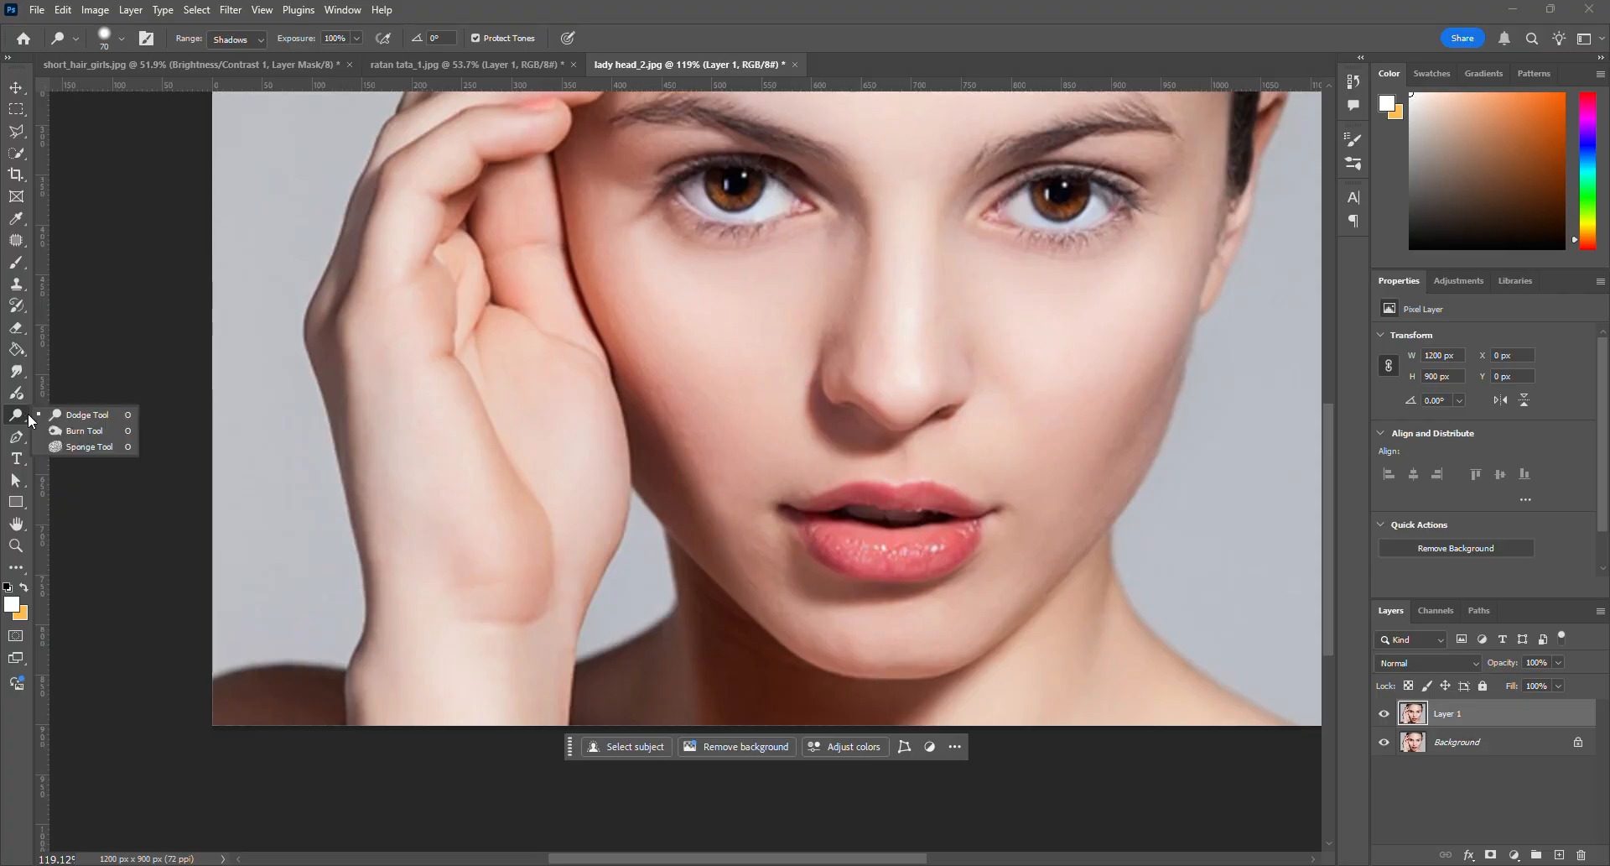
{"action": "left_click", "coordinate": [84, 431]}
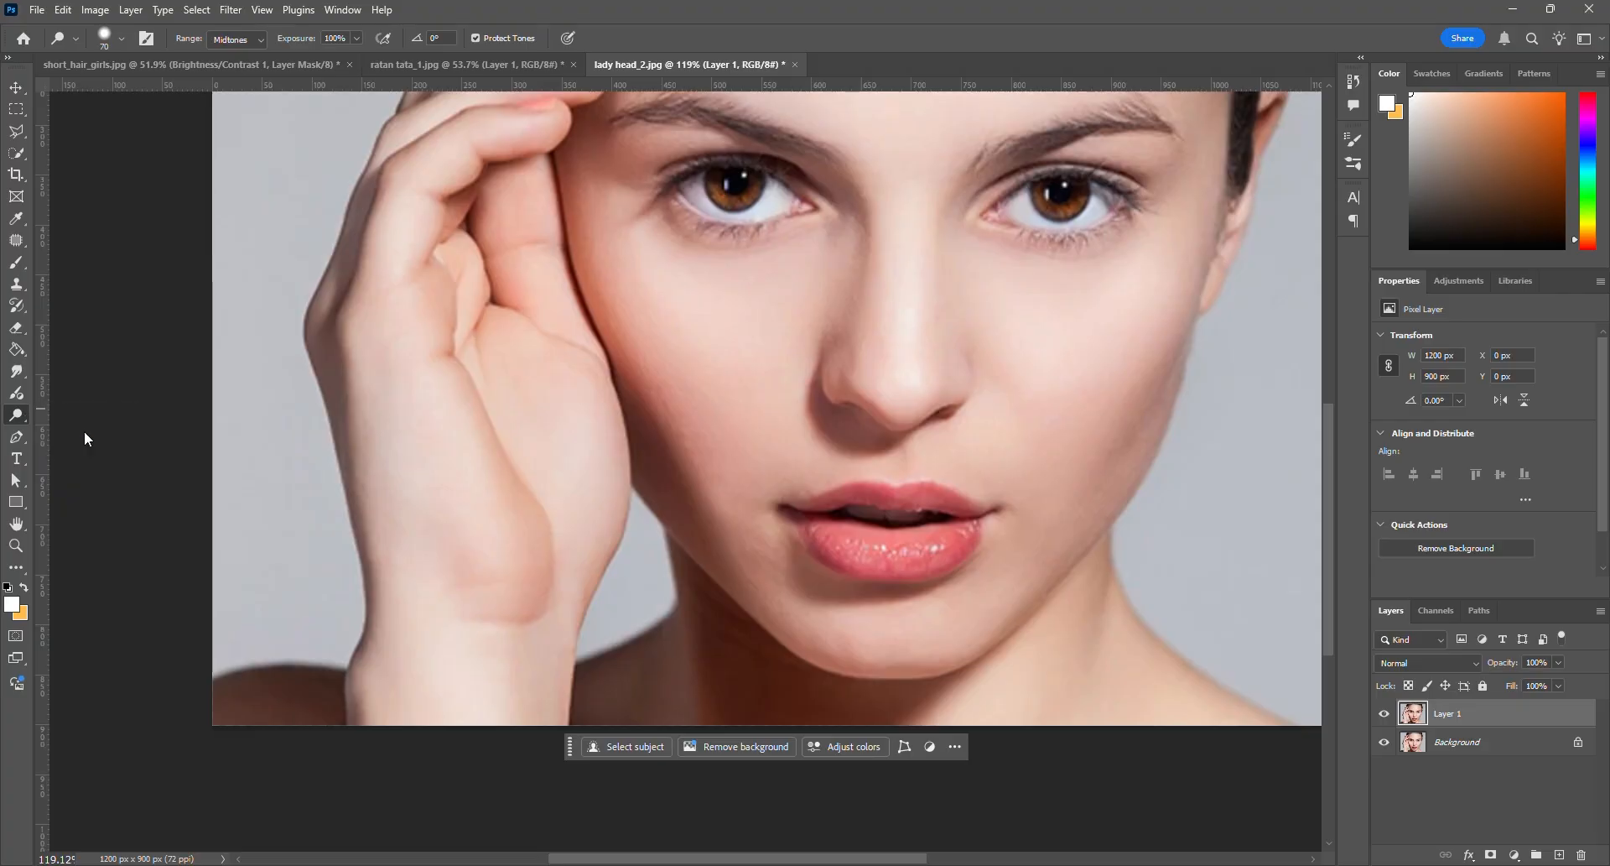
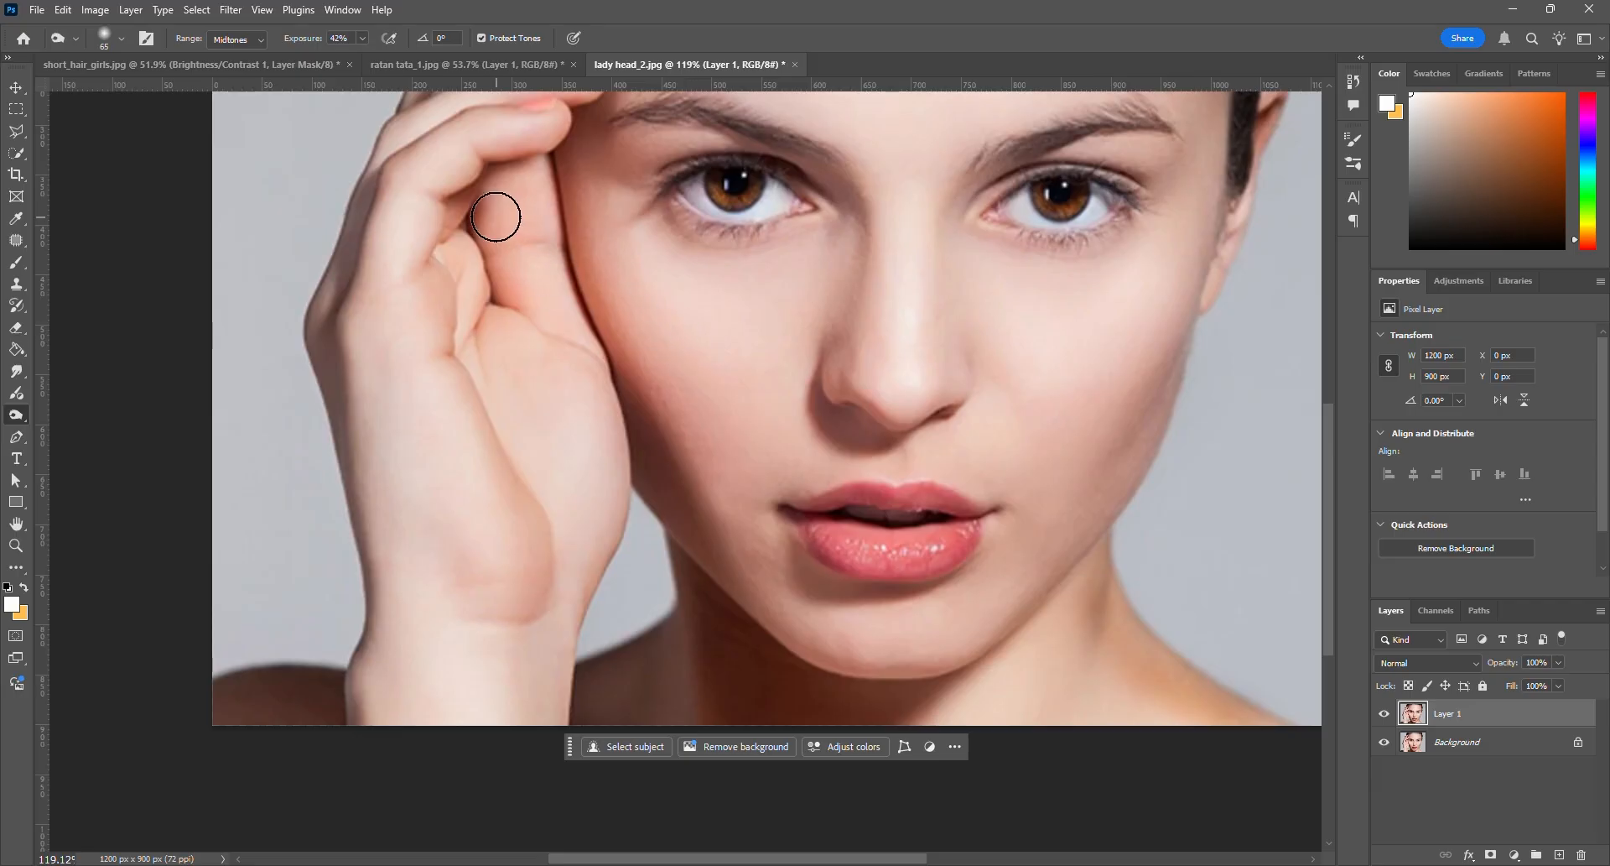
{"action": "left_click", "coordinate": [399, 64]}
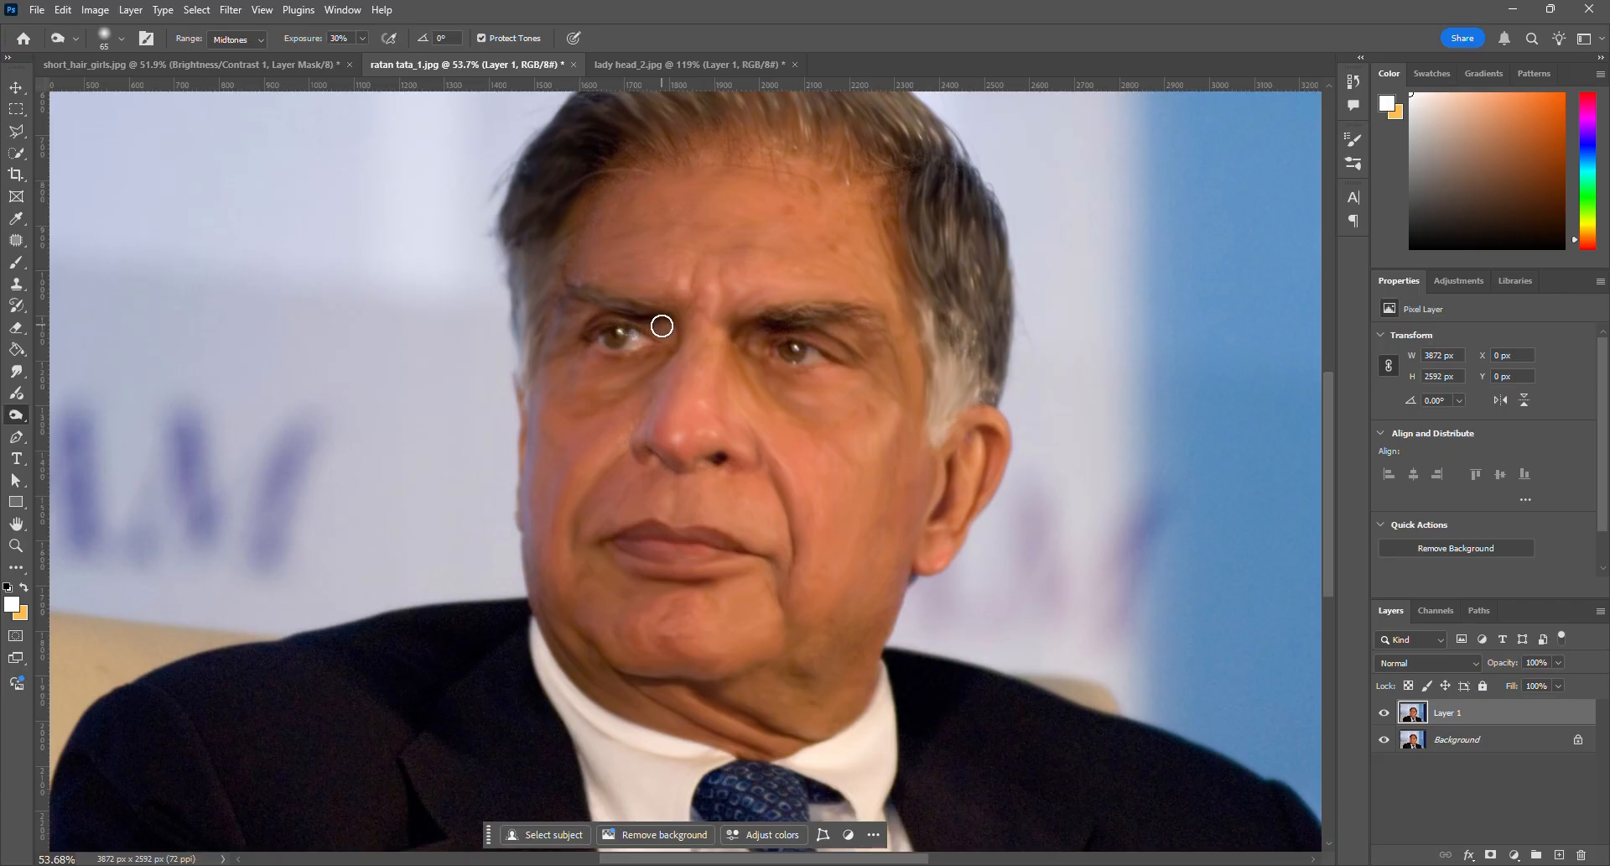
{"action": "key", "text": "ctrl+Tab"}
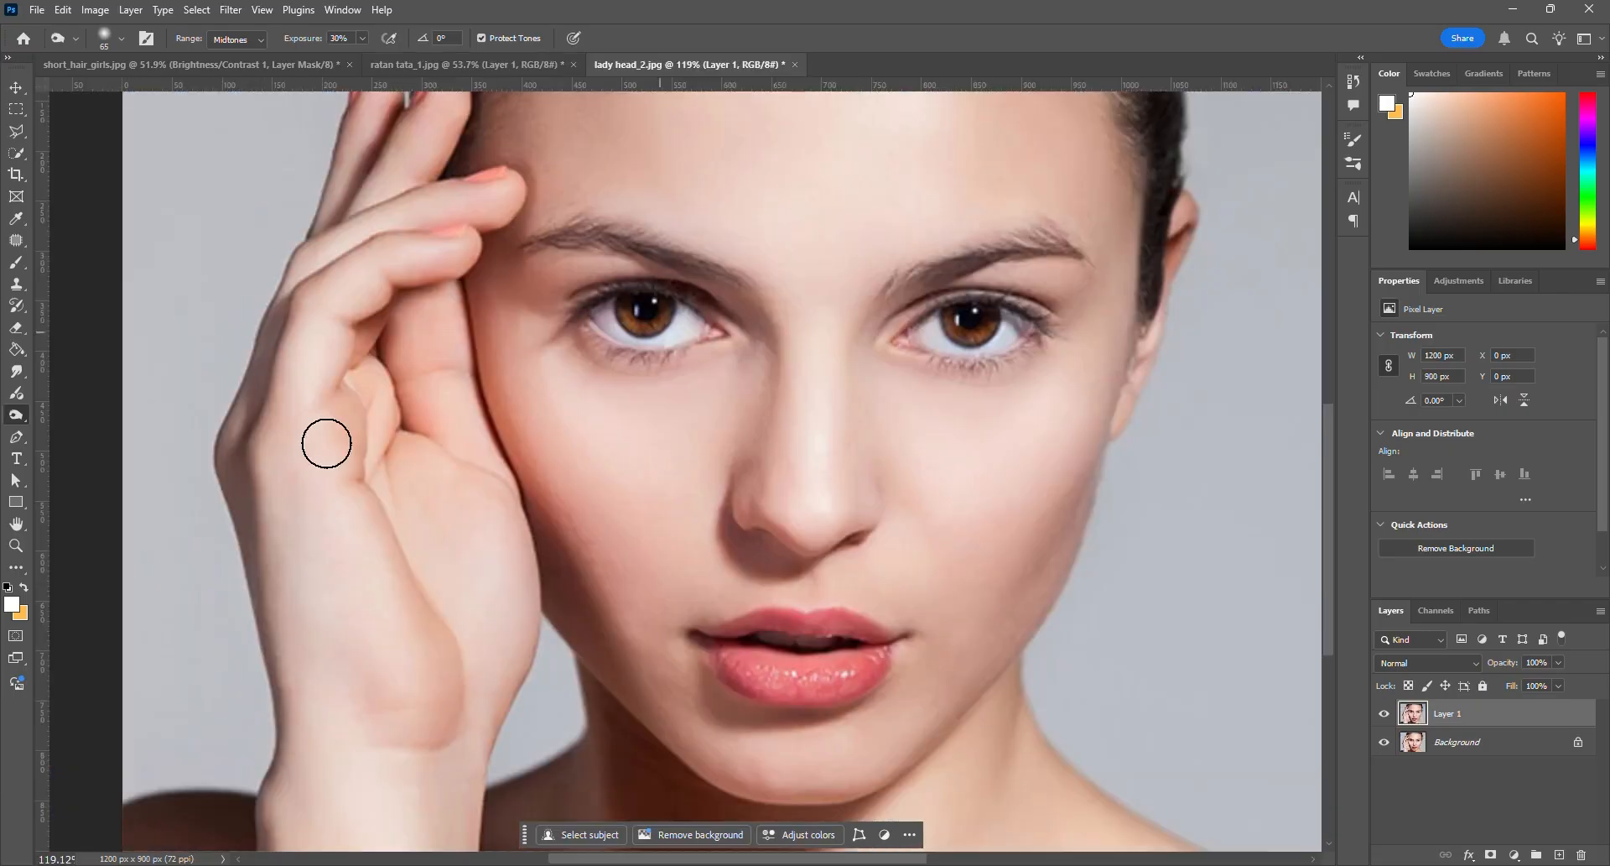
Saturate the woman's lips with the Sponge tool in Saturate mode at 100% flow, reducing the brush size to 45
{"action": "right_click", "coordinate": [22, 422]}
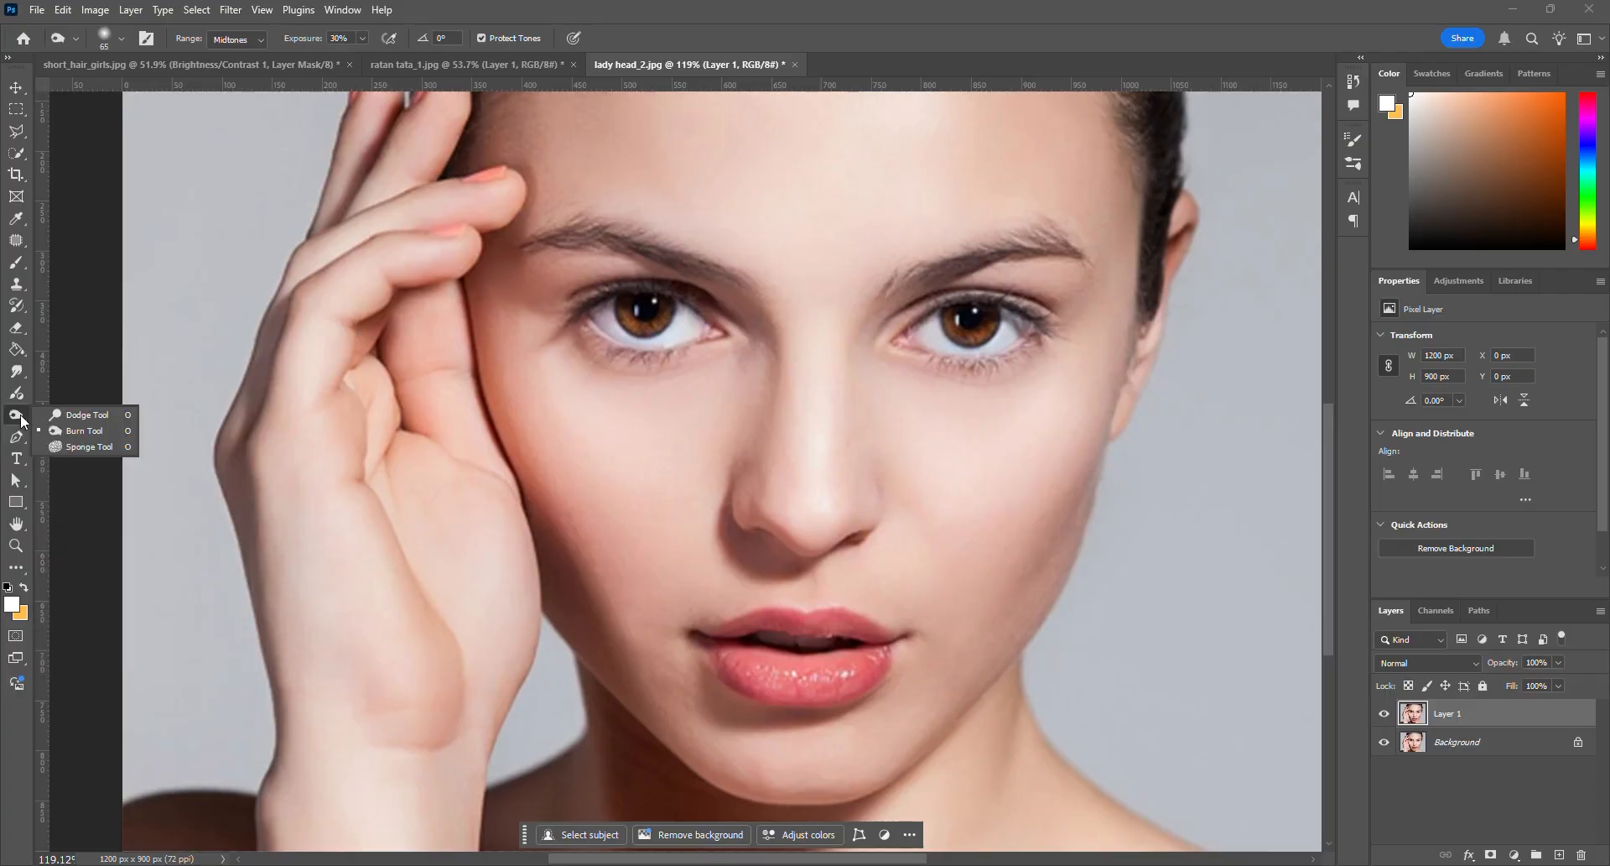
{"action": "left_click", "coordinate": [79, 446]}
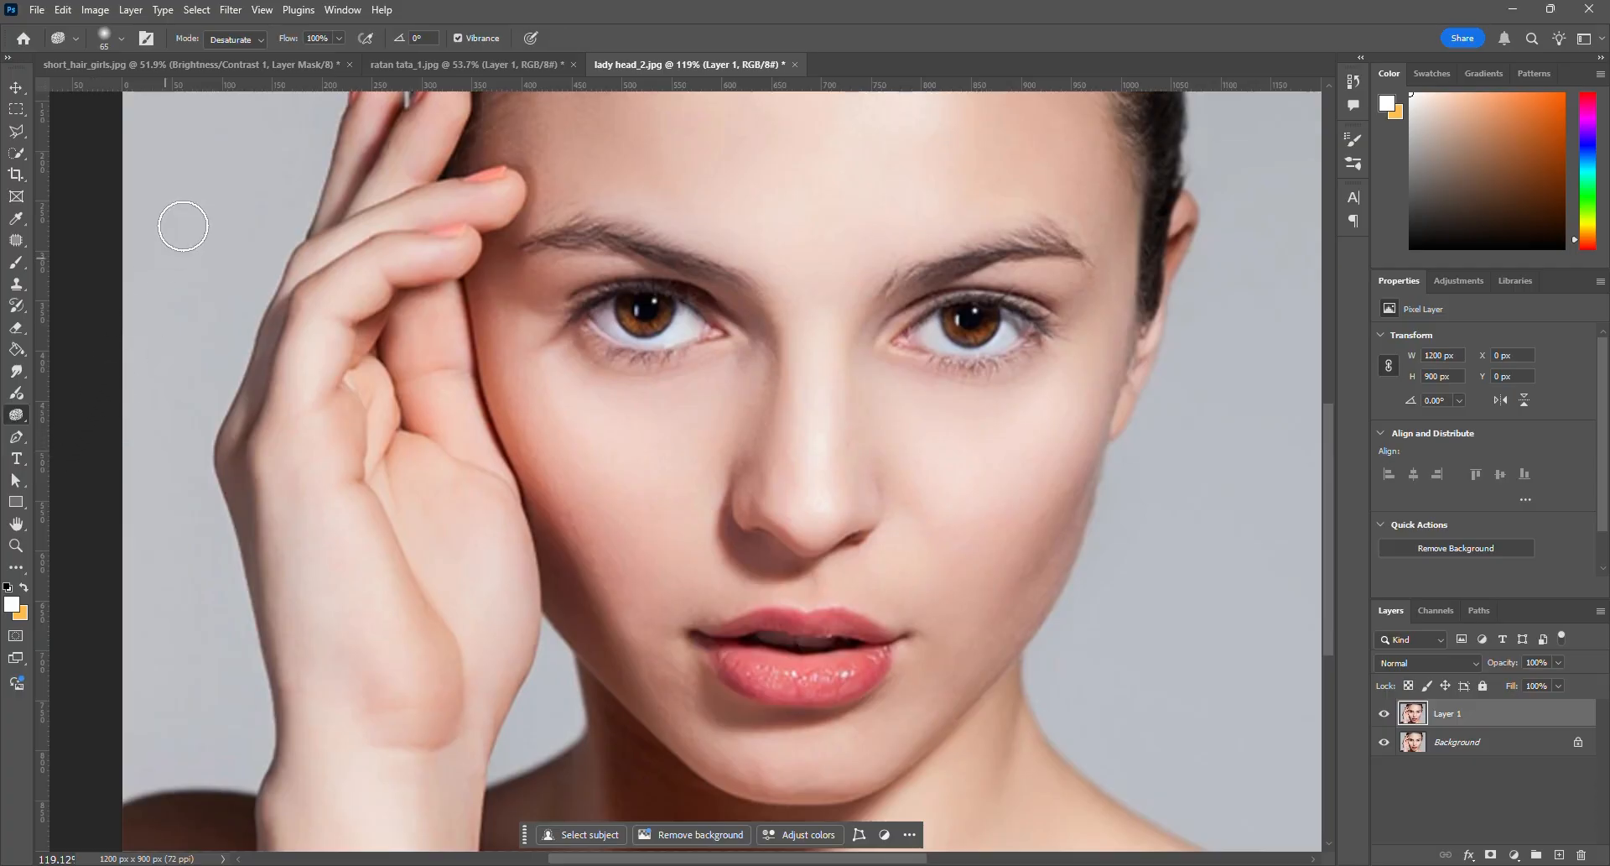
{"action": "left_click", "coordinate": [260, 38]}
{"action": "left_click", "coordinate": [251, 57]}
{"action": "mouse_move", "coordinate": [738, 664]}
{"action": "left_mouse_down"}
{"action": "mouse_move", "coordinate": [792, 685]}
{"action": "mouse_move", "coordinate": [769, 691]}
{"action": "mouse_move", "coordinate": [730, 657]}
{"action": "mouse_move", "coordinate": [768, 667]}
{"action": "mouse_move", "coordinate": [766, 714]}
{"action": "left_mouse_up"}
{"action": "left_click", "coordinate": [263, 38]}
{"action": "left_click", "coordinate": [252, 56]}
{"action": "mouse_move", "coordinate": [840, 686]}
{"action": "left_mouse_down"}
{"action": "mouse_move", "coordinate": [781, 679]}
{"action": "mouse_move", "coordinate": [852, 671]}
{"action": "mouse_move", "coordinate": [744, 669]}
{"action": "mouse_move", "coordinate": [827, 679]}
{"action": "left_mouse_up"}
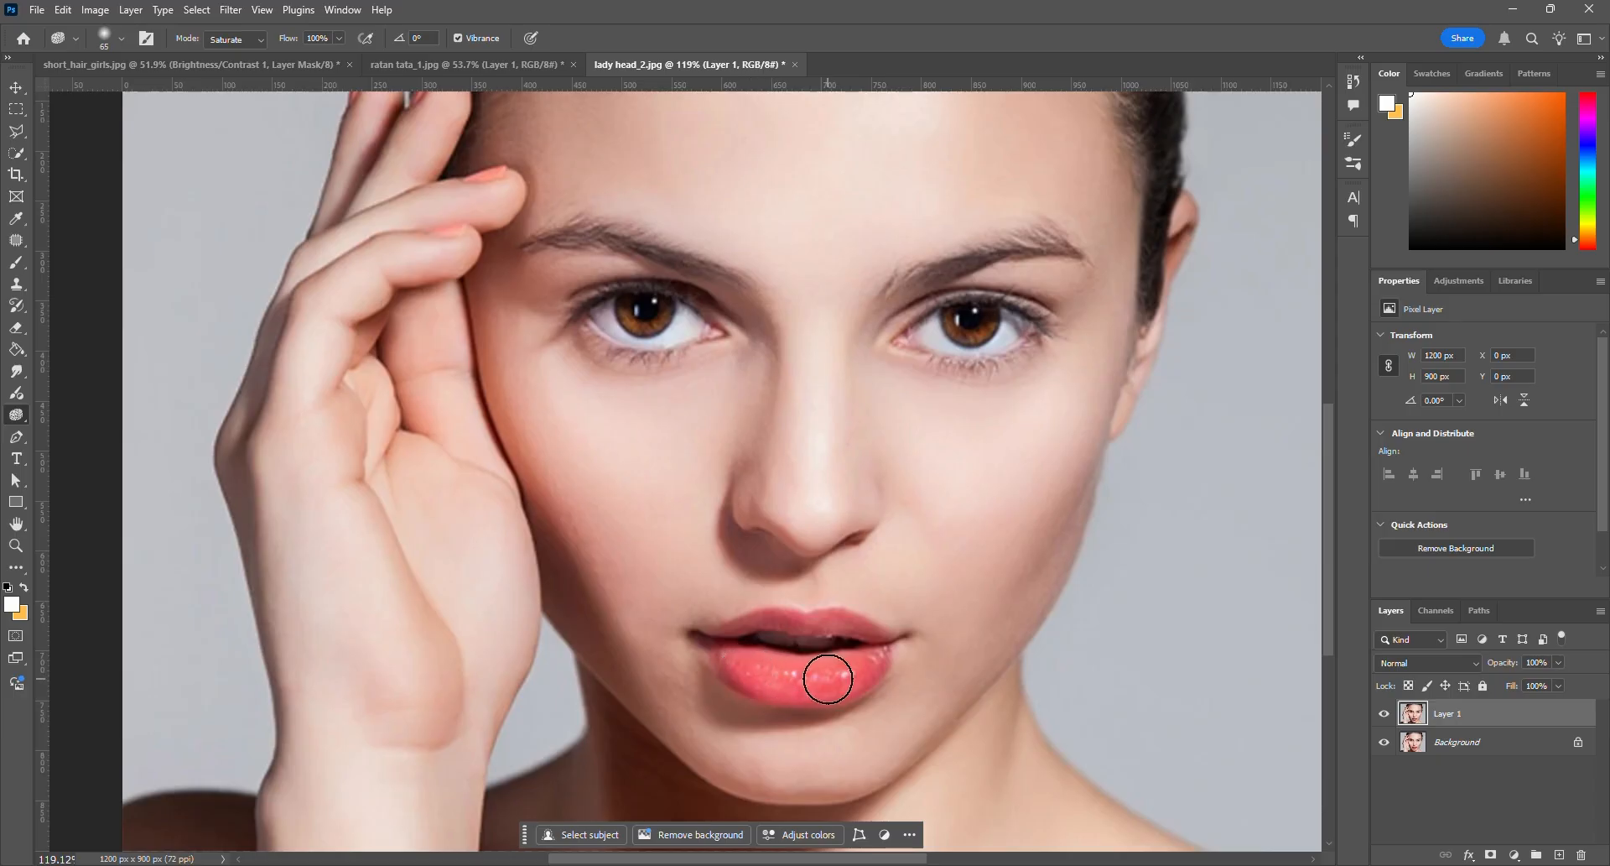
{"action": "key", "text": "bracketleft"}
{"action": "key", "text": "bracketleft"}
Compare the lip colour before and after the sponge strokes by toggling Layer 1's visibility
{"action": "left_click", "coordinate": [1384, 716]}
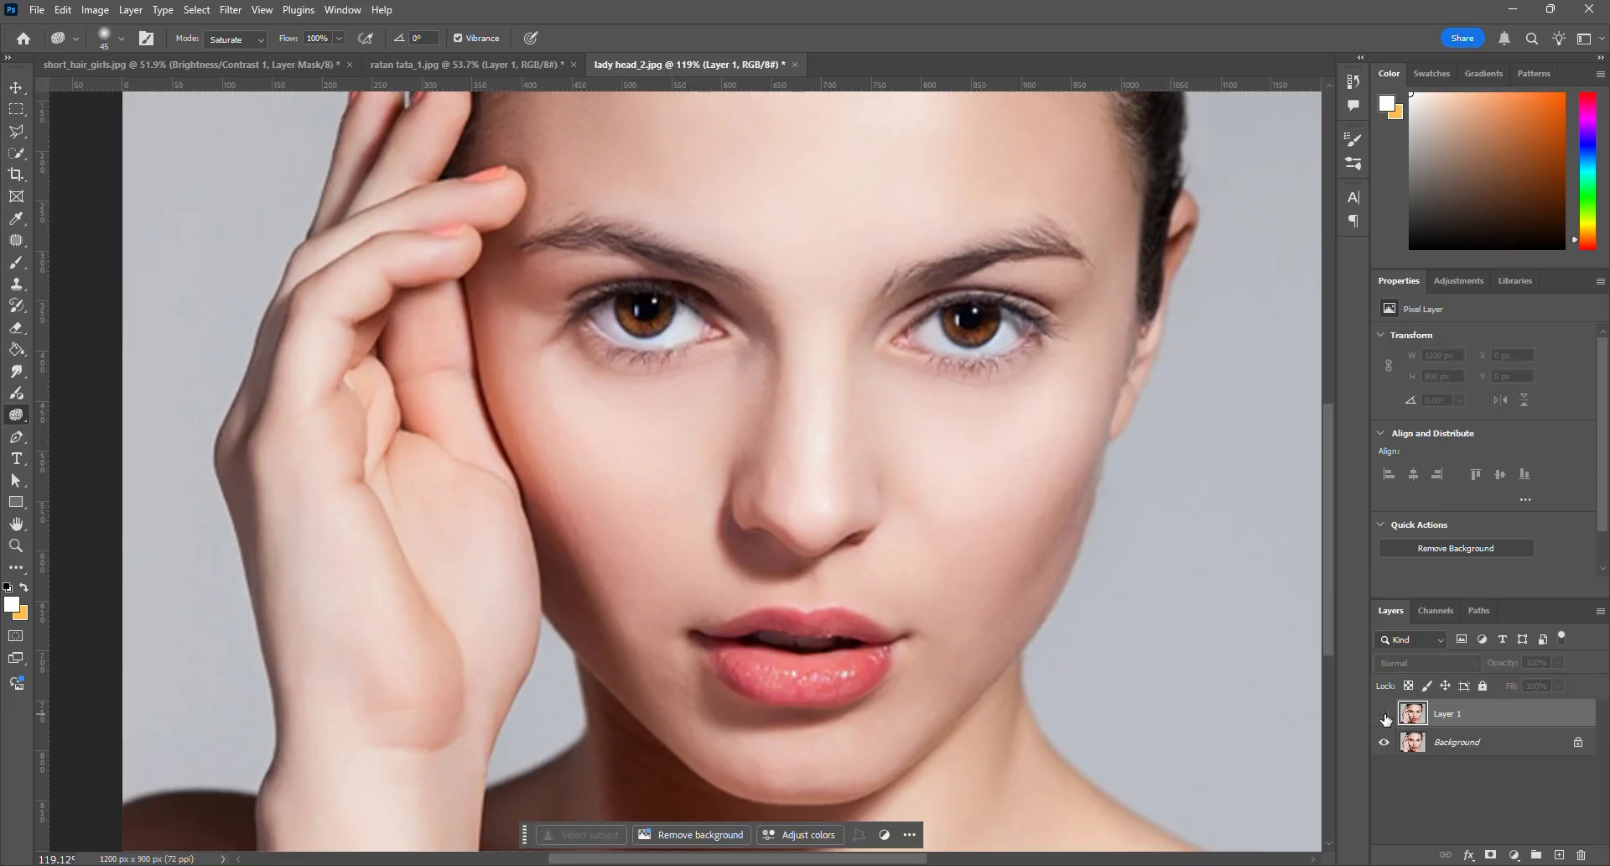
{"action": "left_click", "coordinate": [1385, 715]}
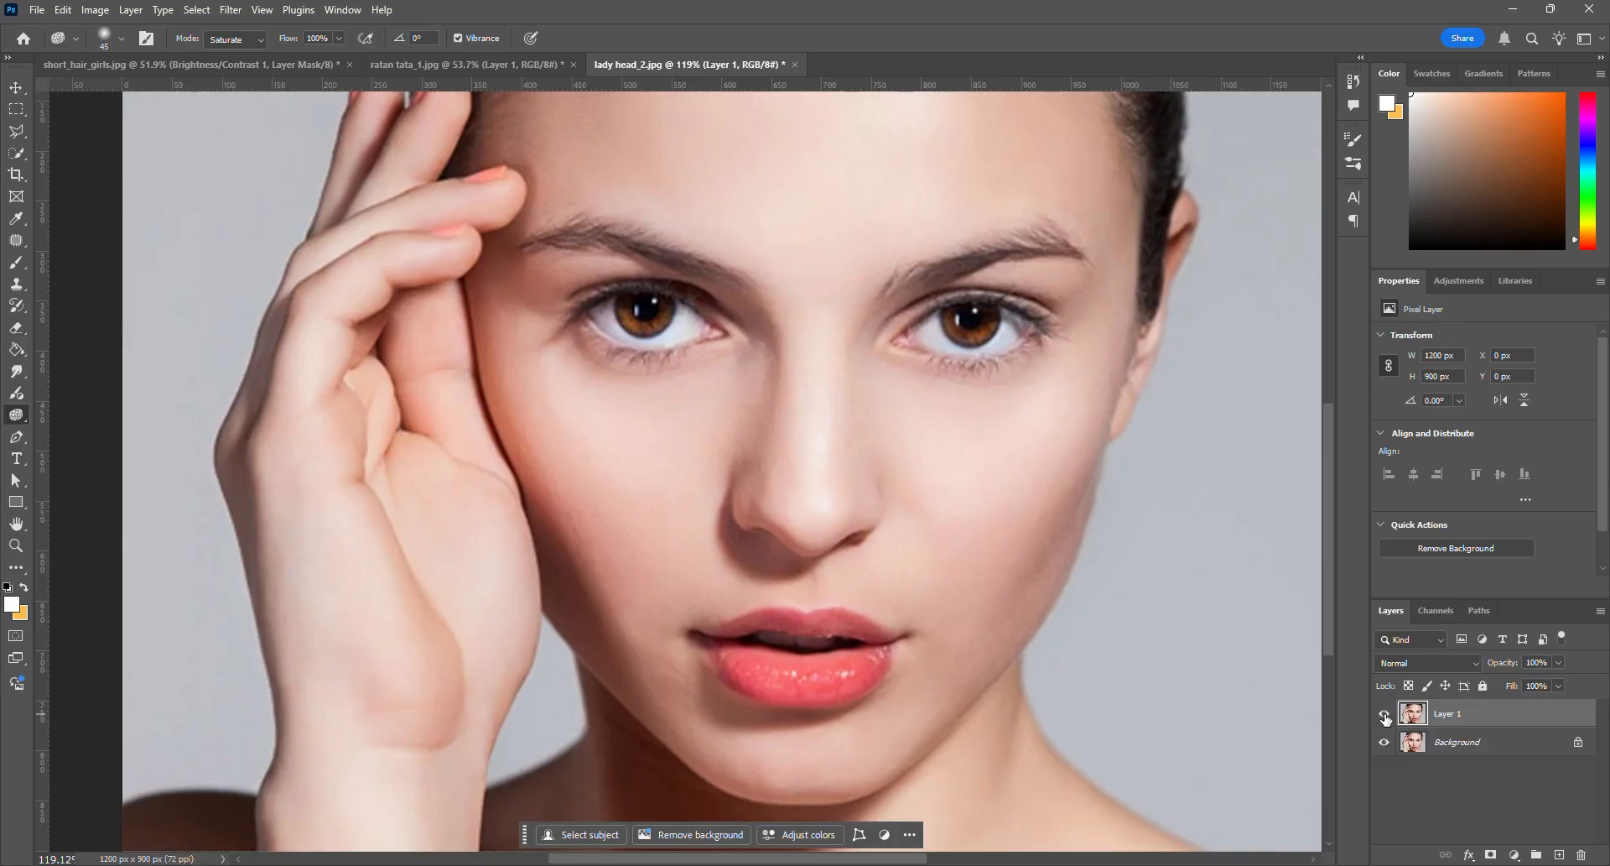
{"action": "left_click", "coordinate": [1385, 715]}
{"action": "left_click", "coordinate": [1385, 715]}
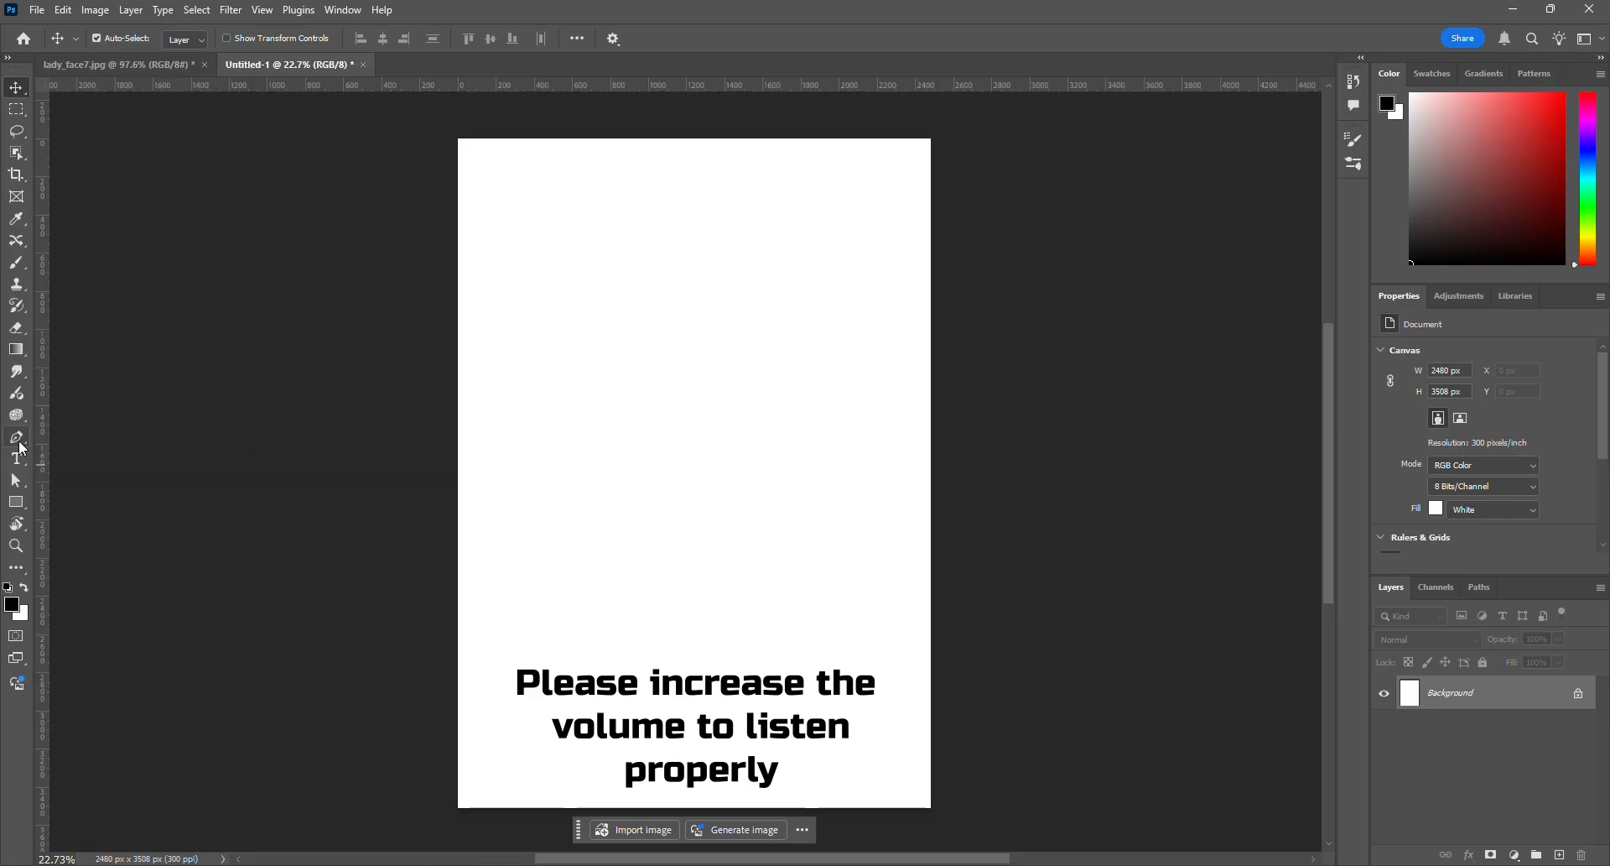
With the Pen tool in Shape mode, draw two straight segments forming a peak from the blank page's left edge
{"action": "left_click", "coordinate": [20, 446]}
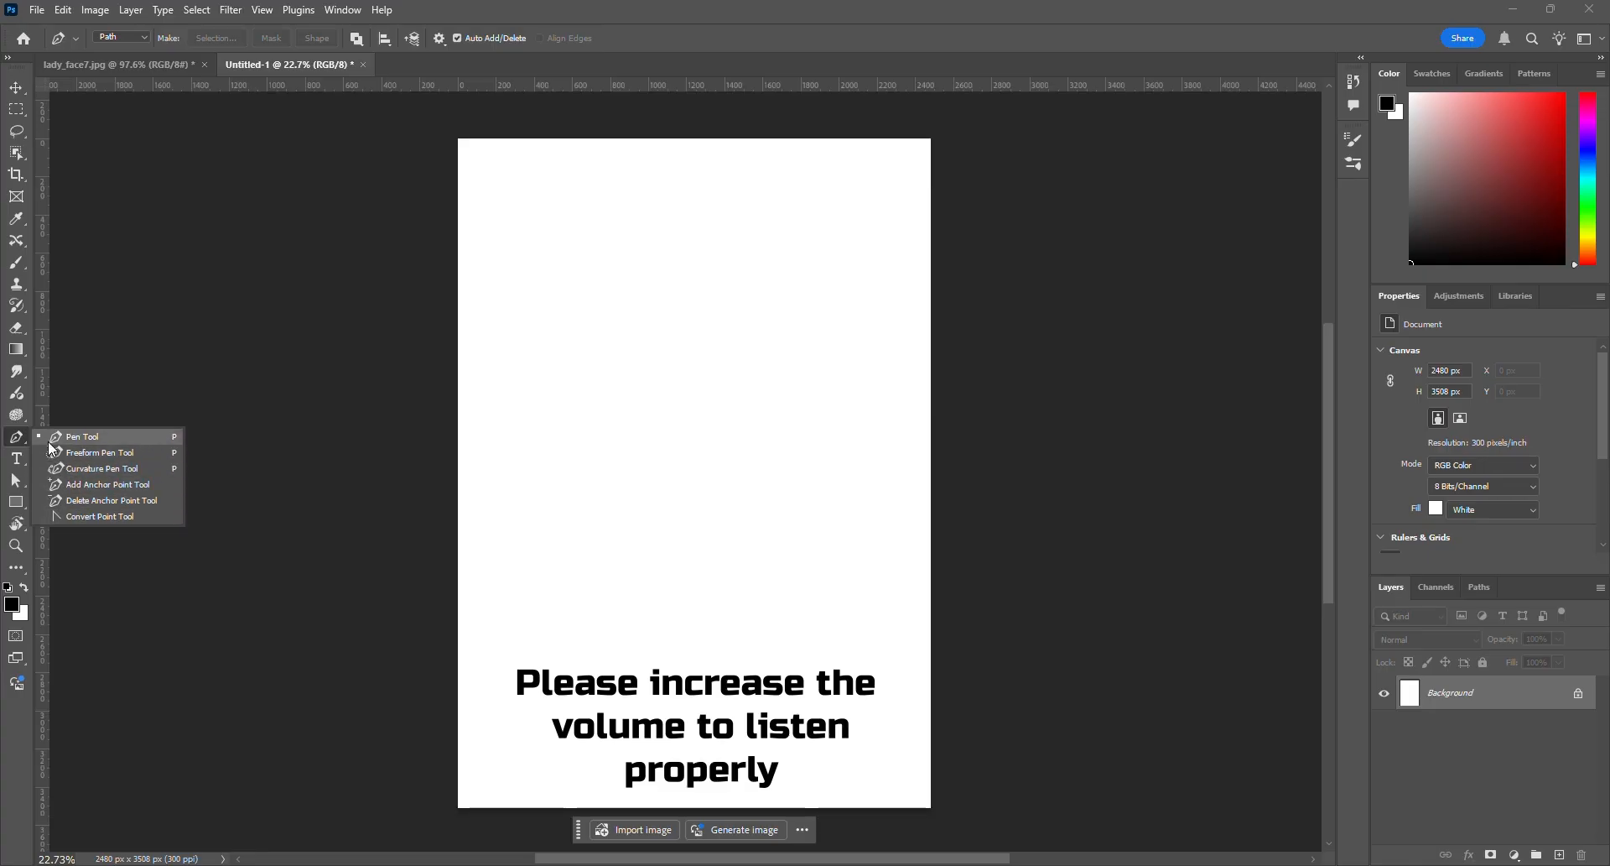
{"action": "left_click", "coordinate": [23, 445]}
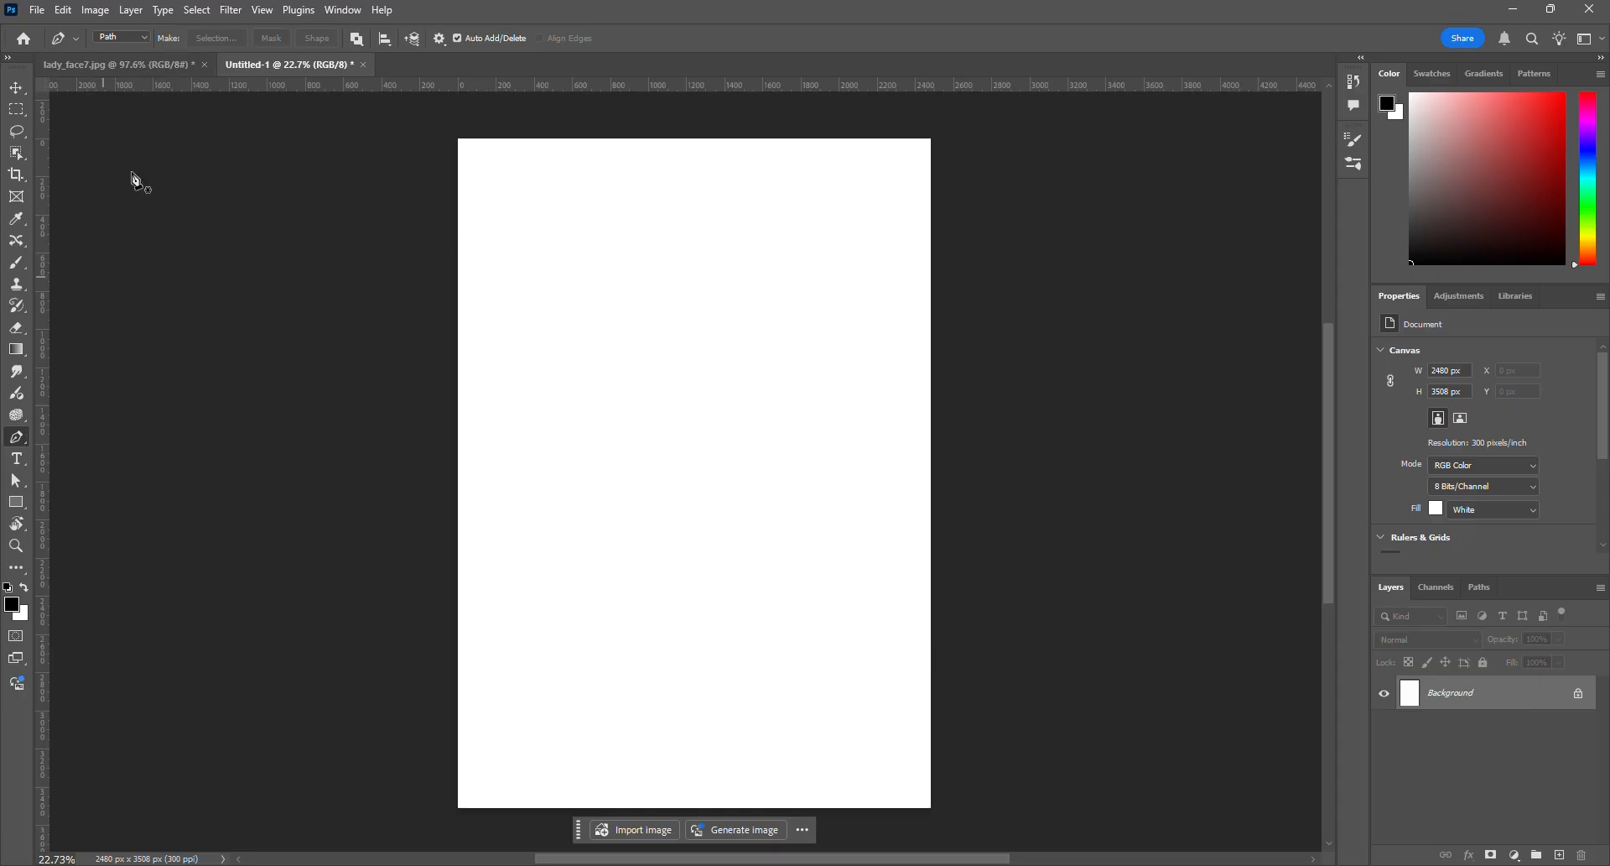
{"action": "left_click", "coordinate": [142, 38]}
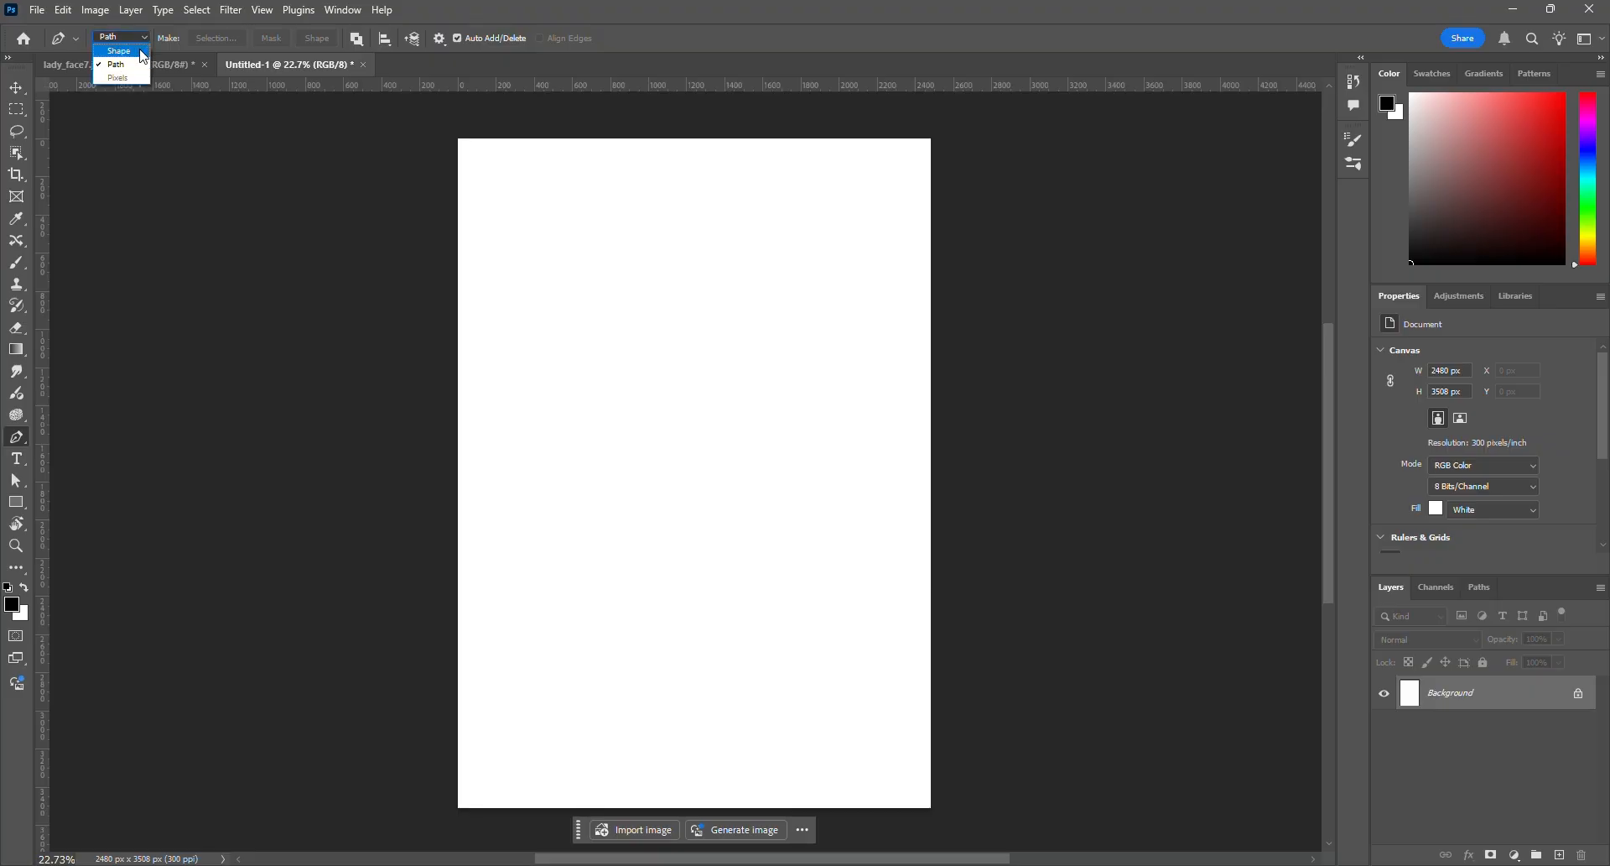
{"action": "left_click", "coordinate": [140, 51]}
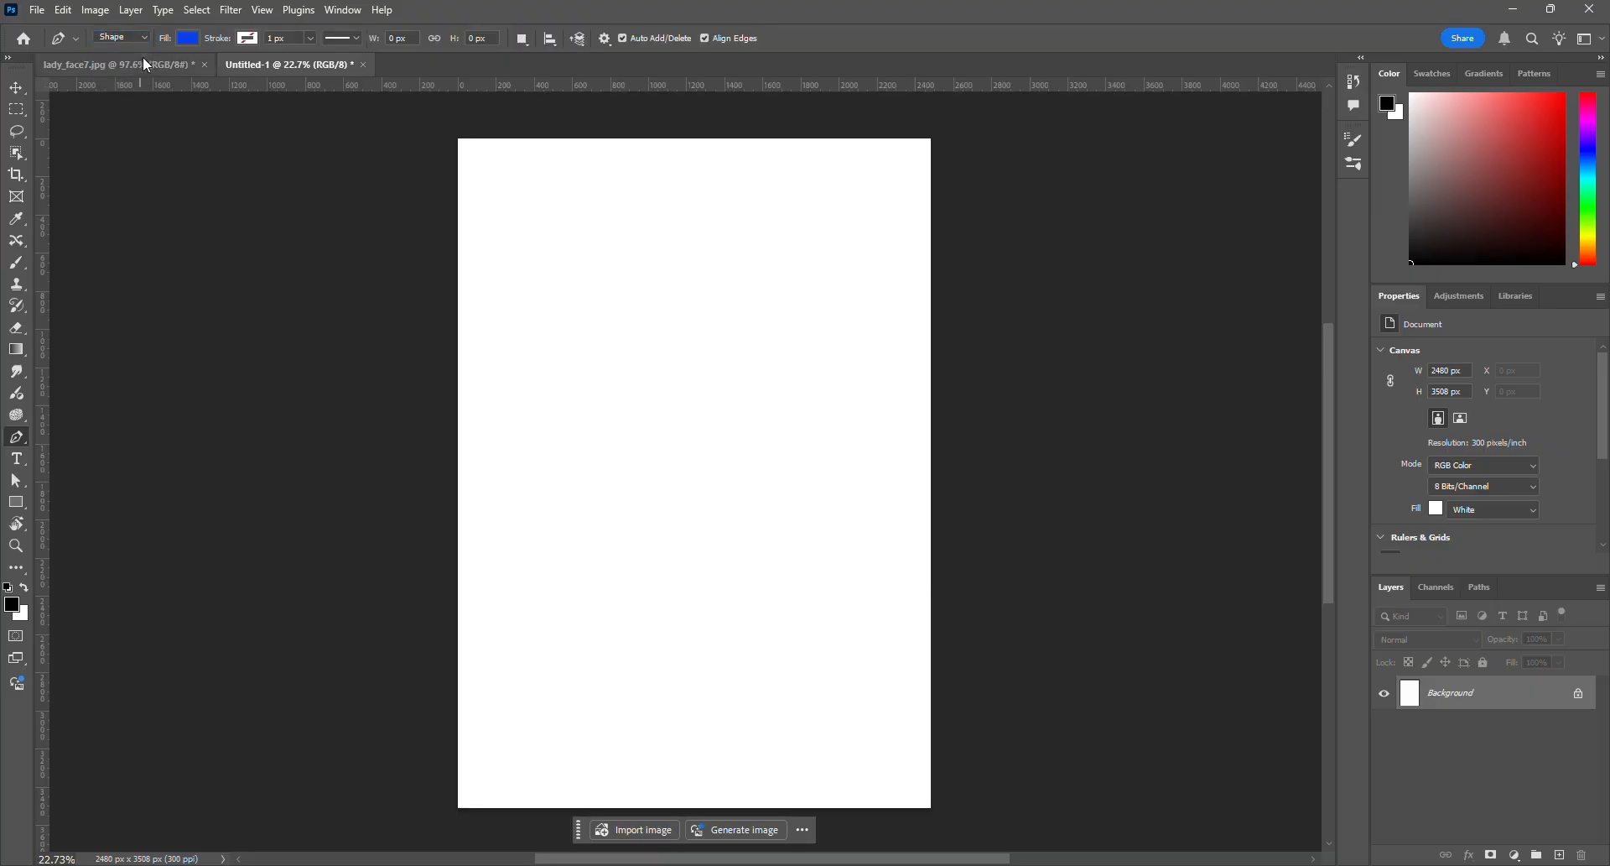
{"action": "left_click", "coordinate": [452, 288]}
{"action": "left_click", "coordinate": [582, 242]}
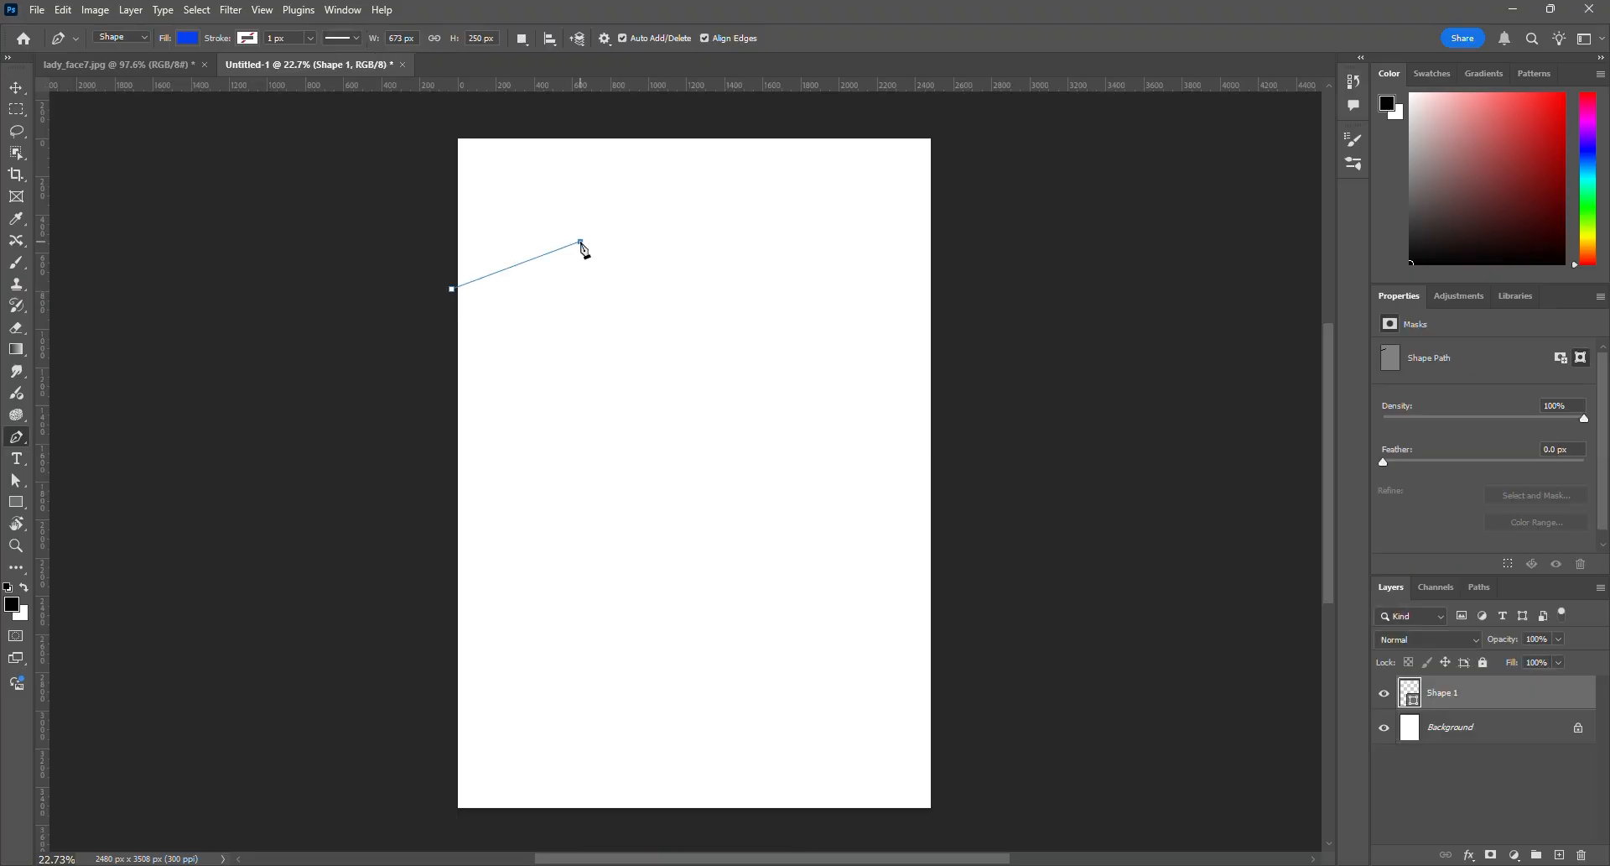
{"action": "left_click", "coordinate": [689, 302]}
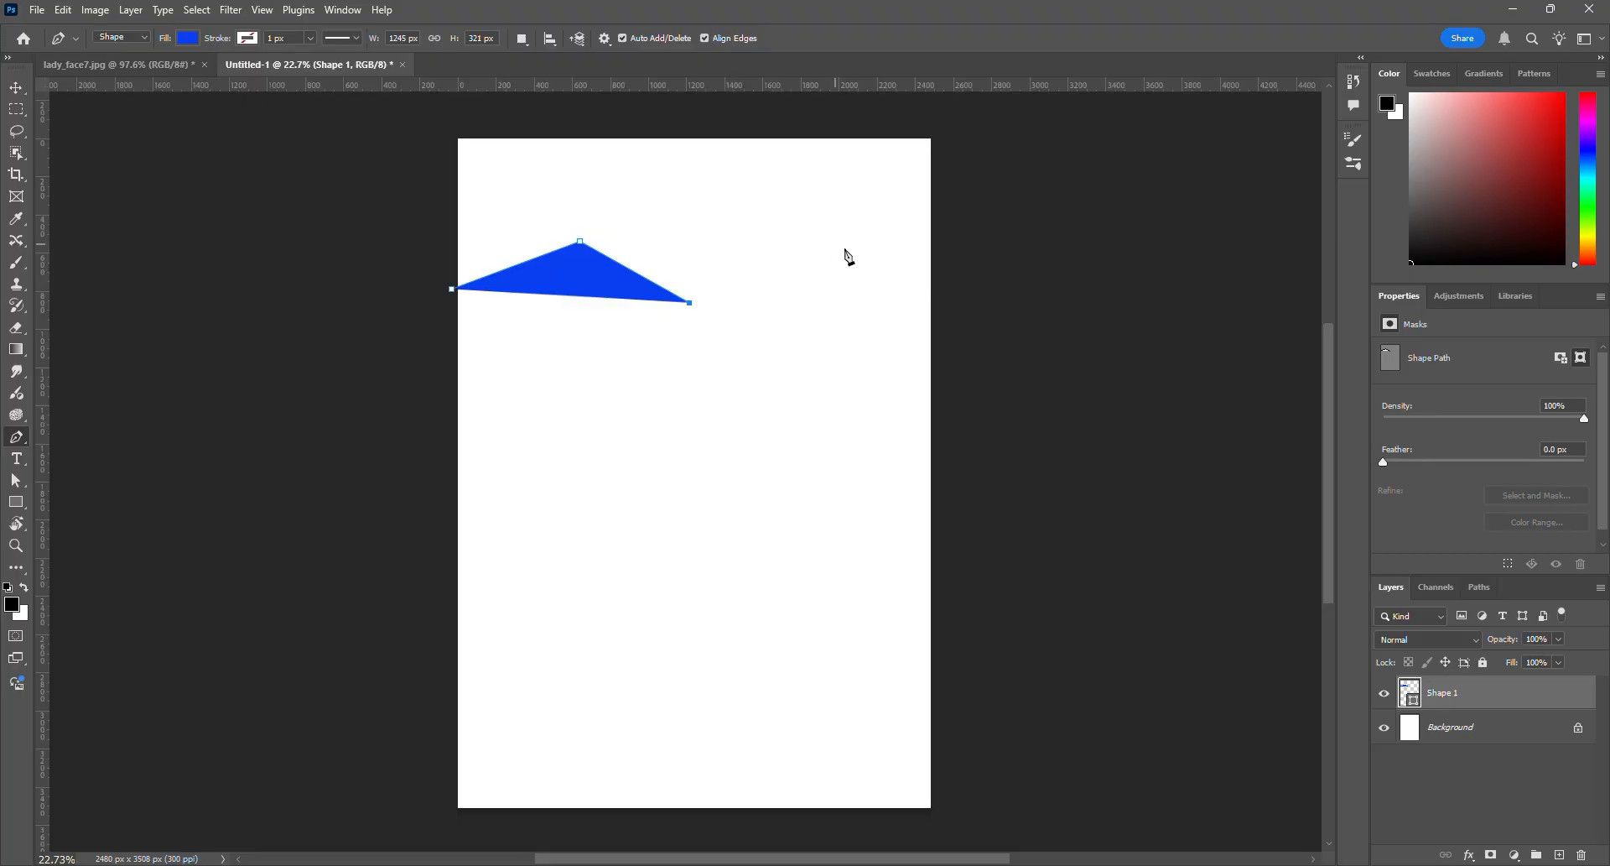
Extend the shape with a curved arch and a straight descending segment, removing the arch anchor's outgoing handle
{"action": "left_click", "coordinate": [803, 239]}
{"action": "left_click_drag", "start_coordinate": [805, 241], "coordinate": [885, 242]}
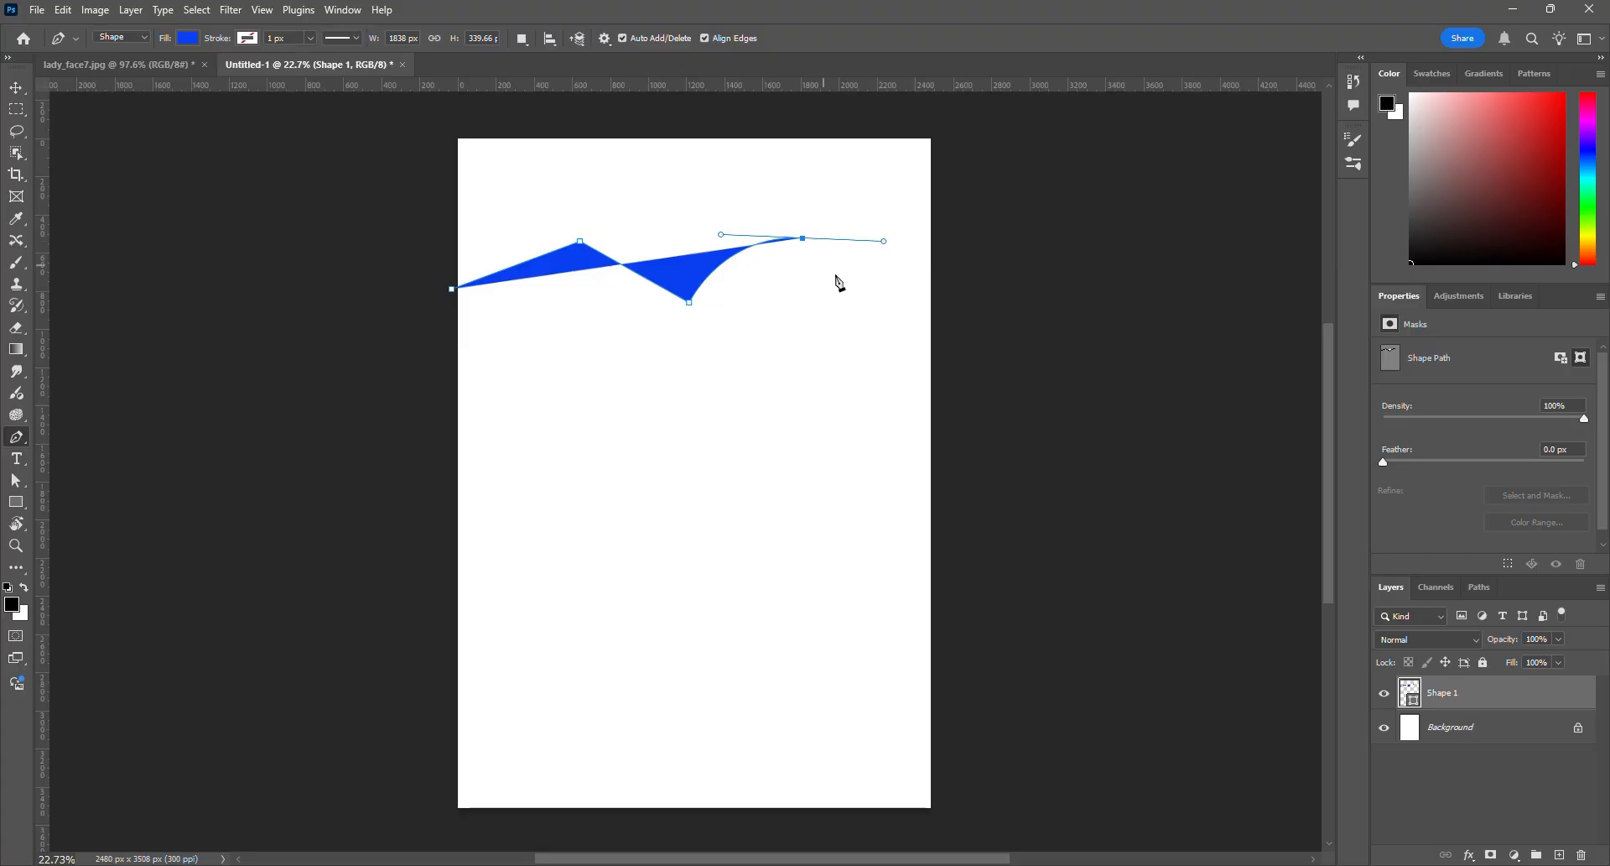
{"action": "left_click", "coordinate": [870, 309]}
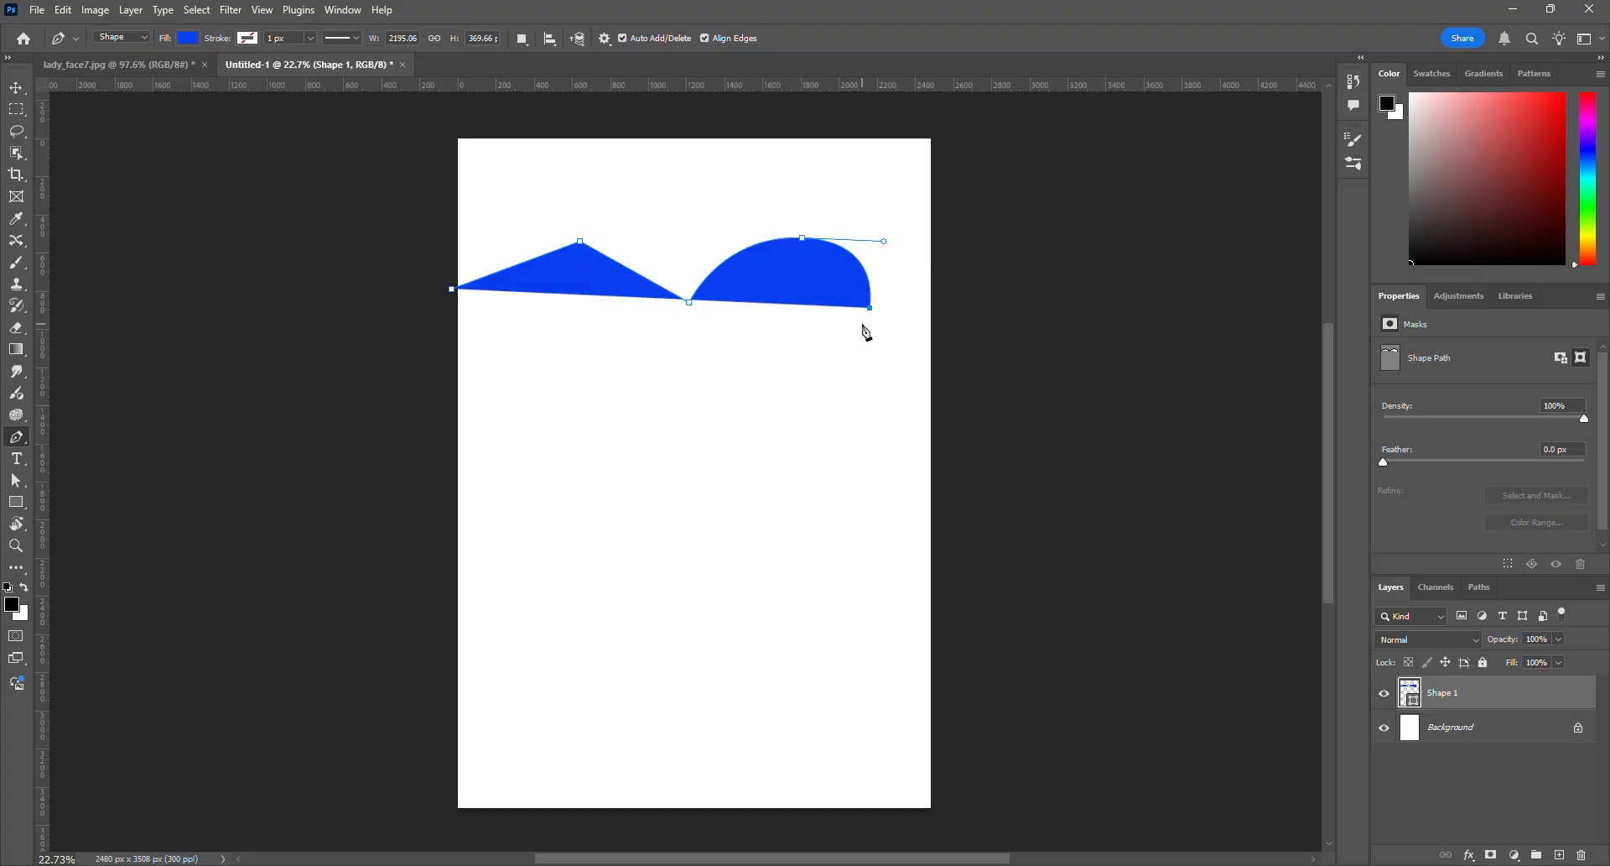
{"action": "key", "text": "ctrl+z"}
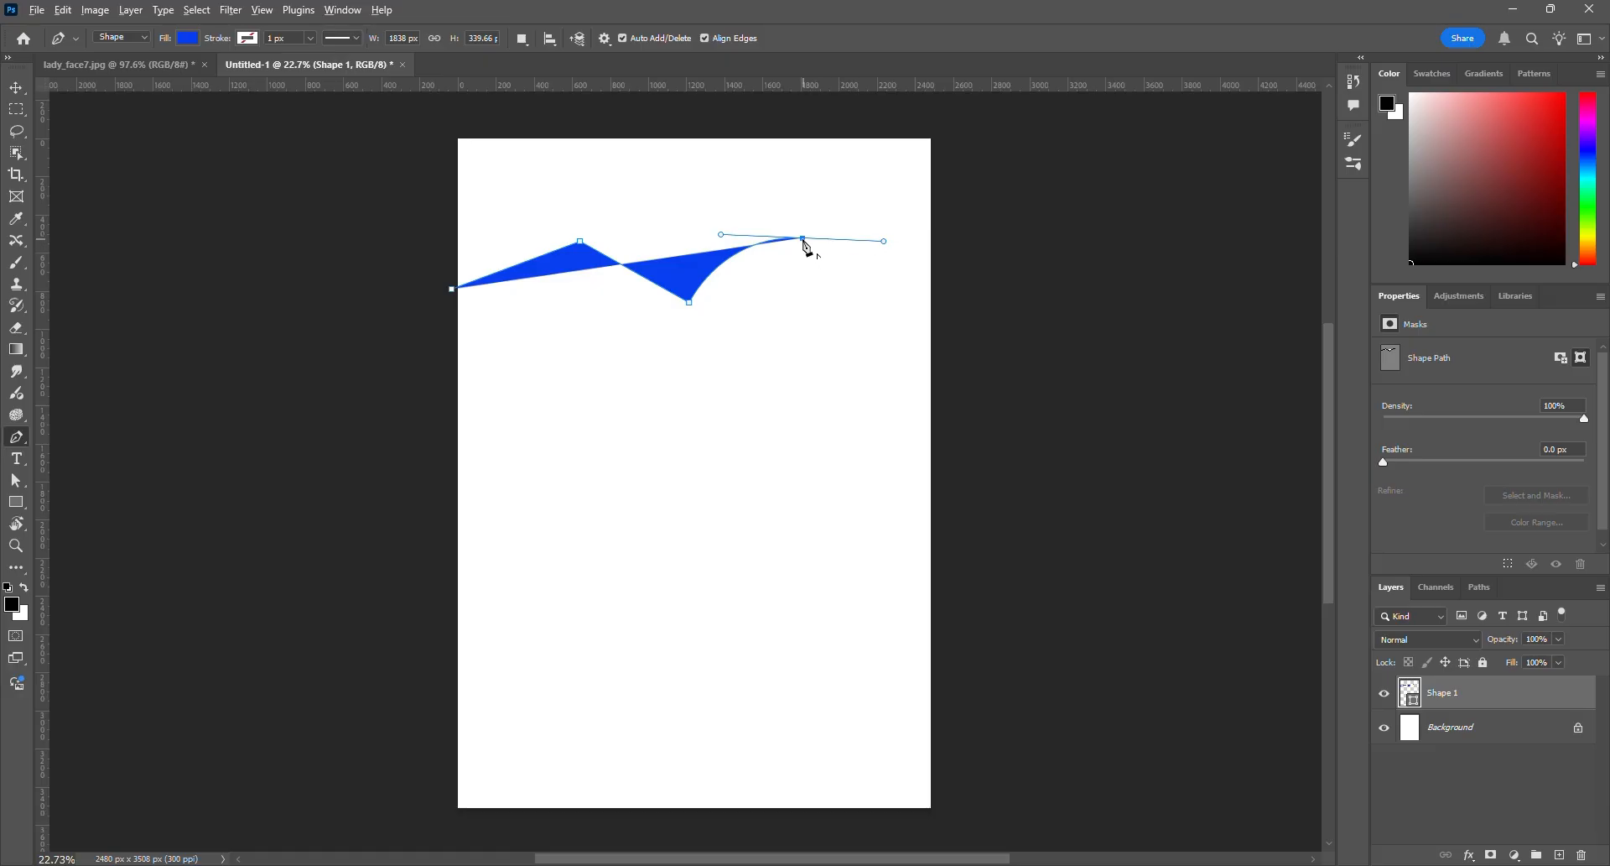
{"action": "left_click", "coordinate": [804, 240]}
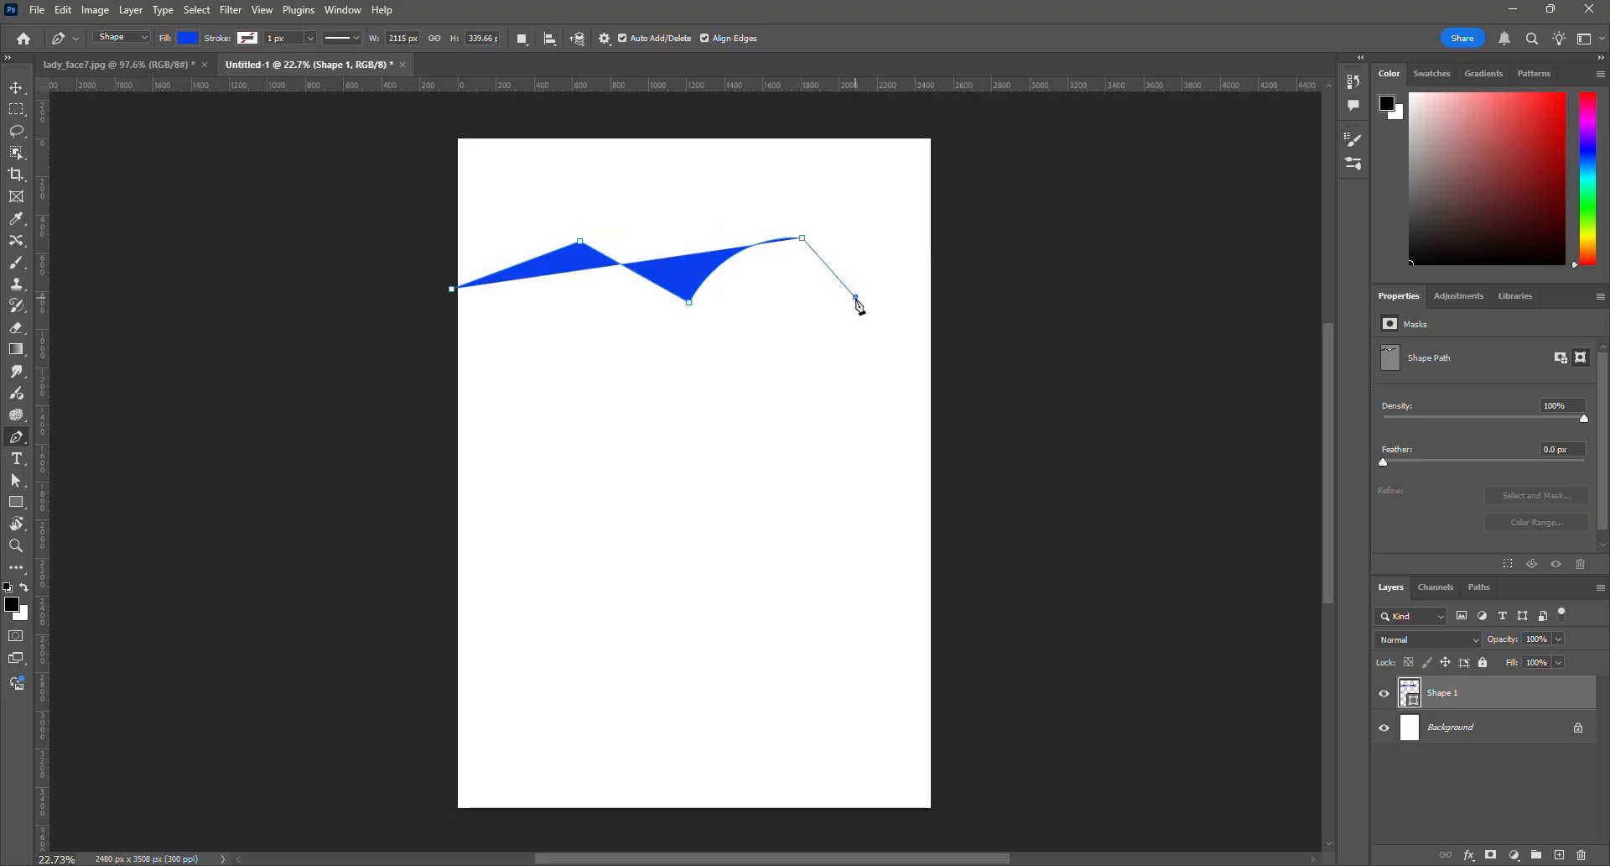
{"action": "left_click", "coordinate": [855, 297]}
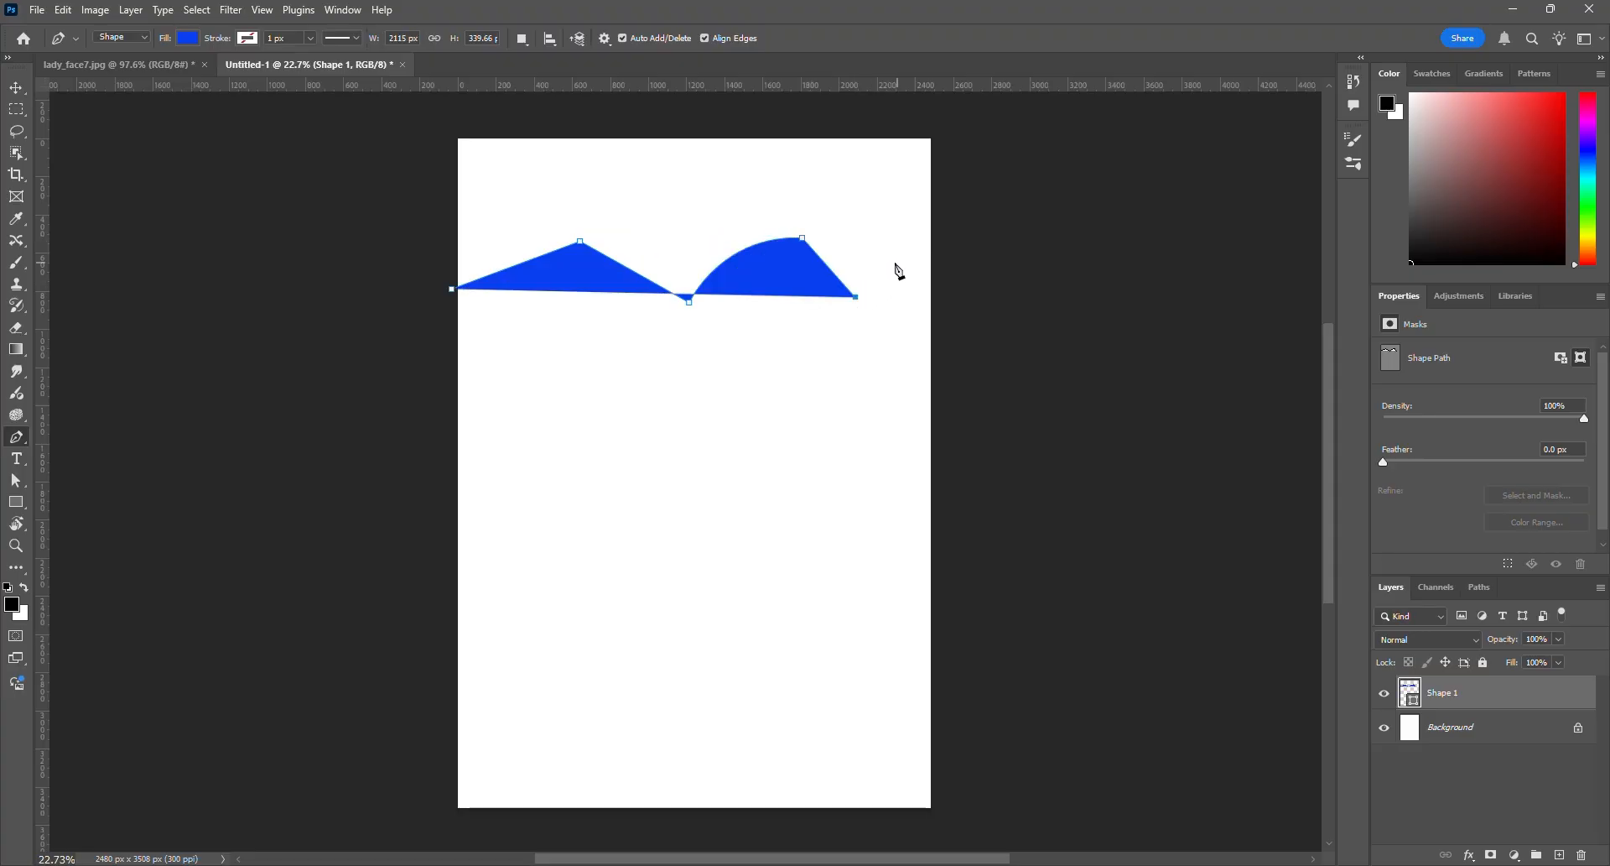
Add a small curve running past the page's right edge and close the shape around the page's top corners
{"action": "left_click_drag", "start_coordinate": [894, 262], "coordinate": [916, 255]}
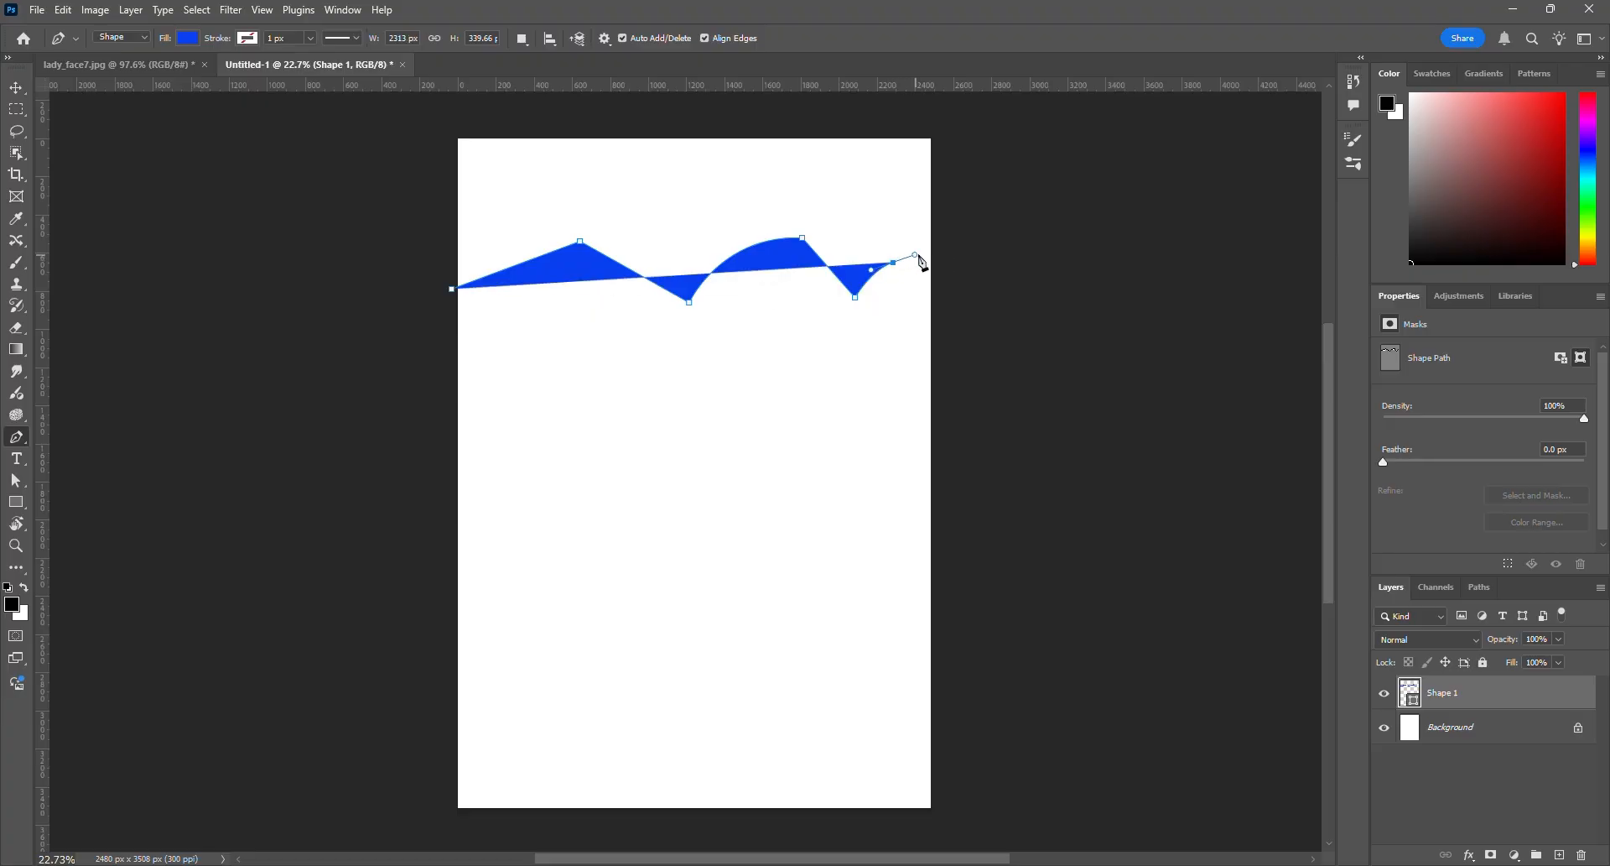
{"action": "left_click", "coordinate": [988, 258]}
{"action": "left_click", "coordinate": [969, 119]}
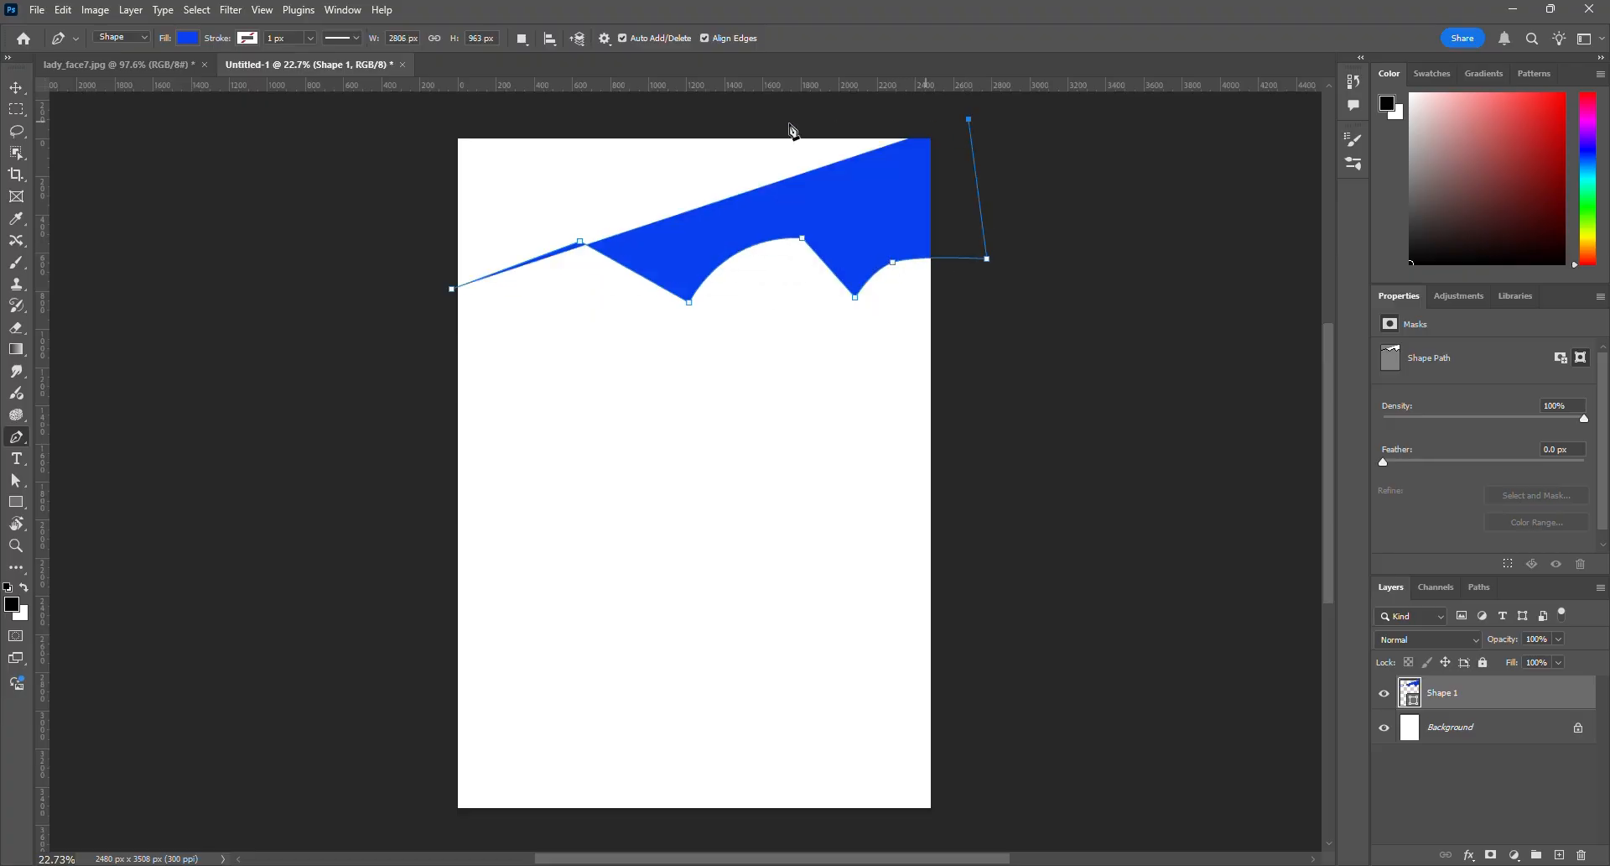
{"action": "left_click", "coordinate": [431, 119]}
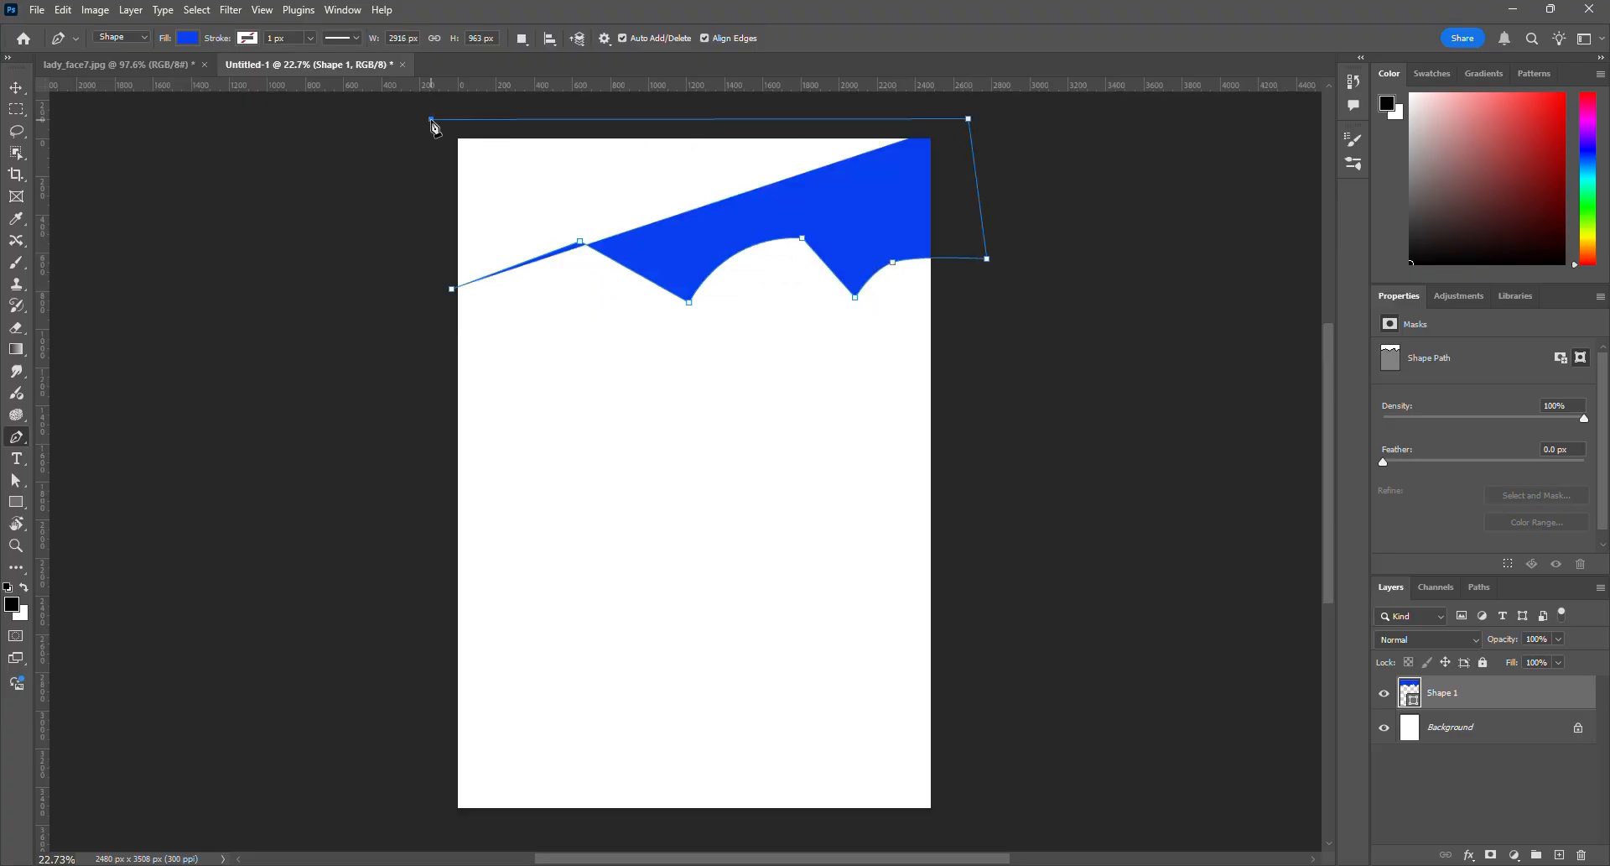
{"action": "left_click", "coordinate": [453, 290]}
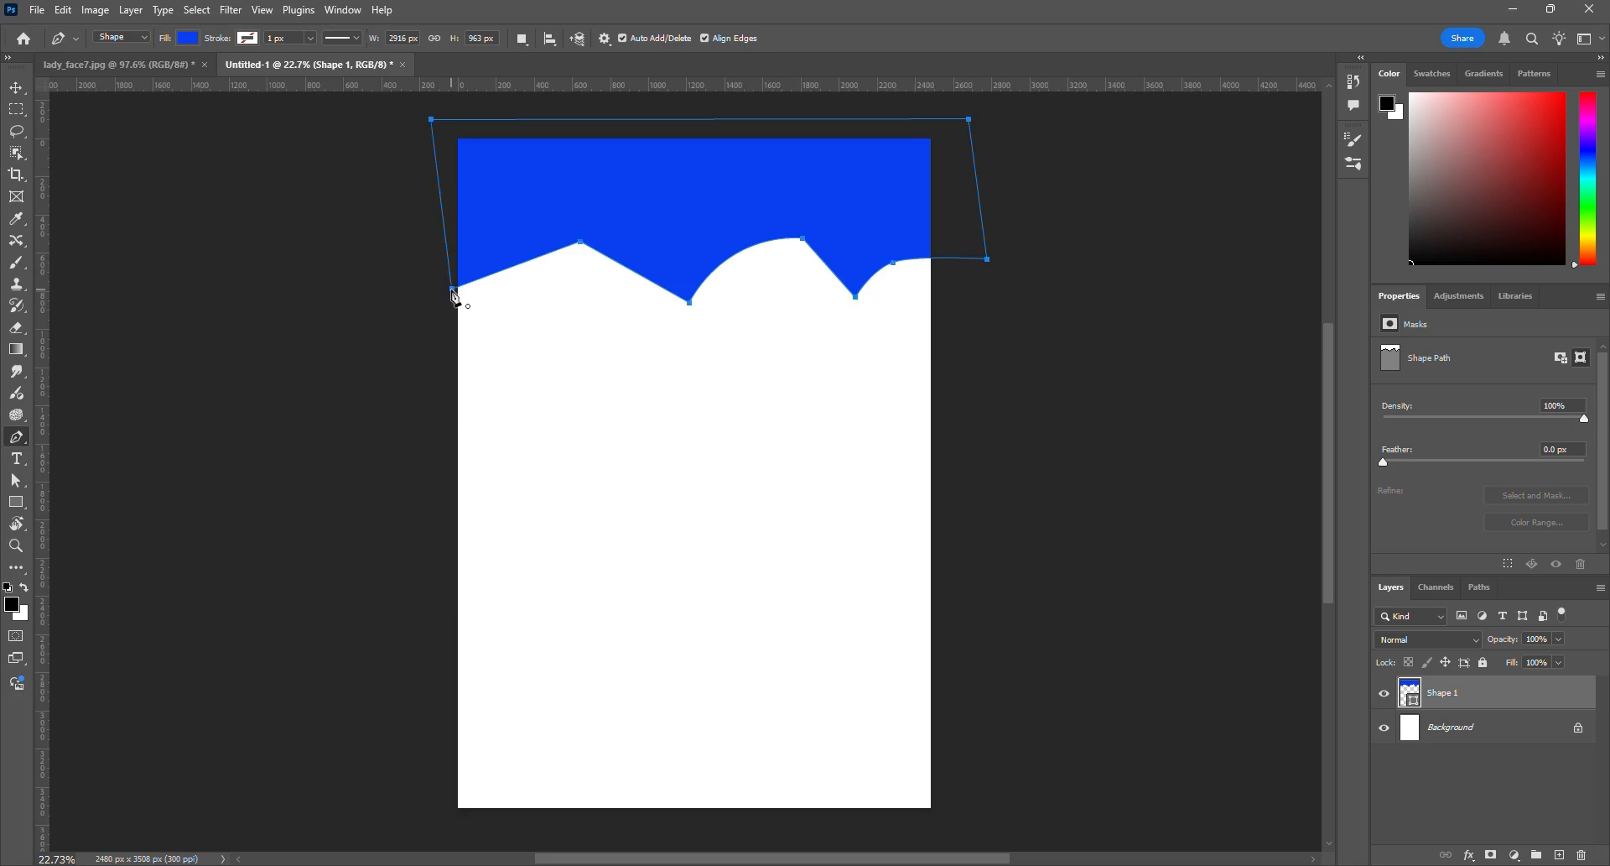
Move the whole blue shape slightly down and to the right with the Path Selection tool
{"action": "left_click", "coordinate": [16, 480]}
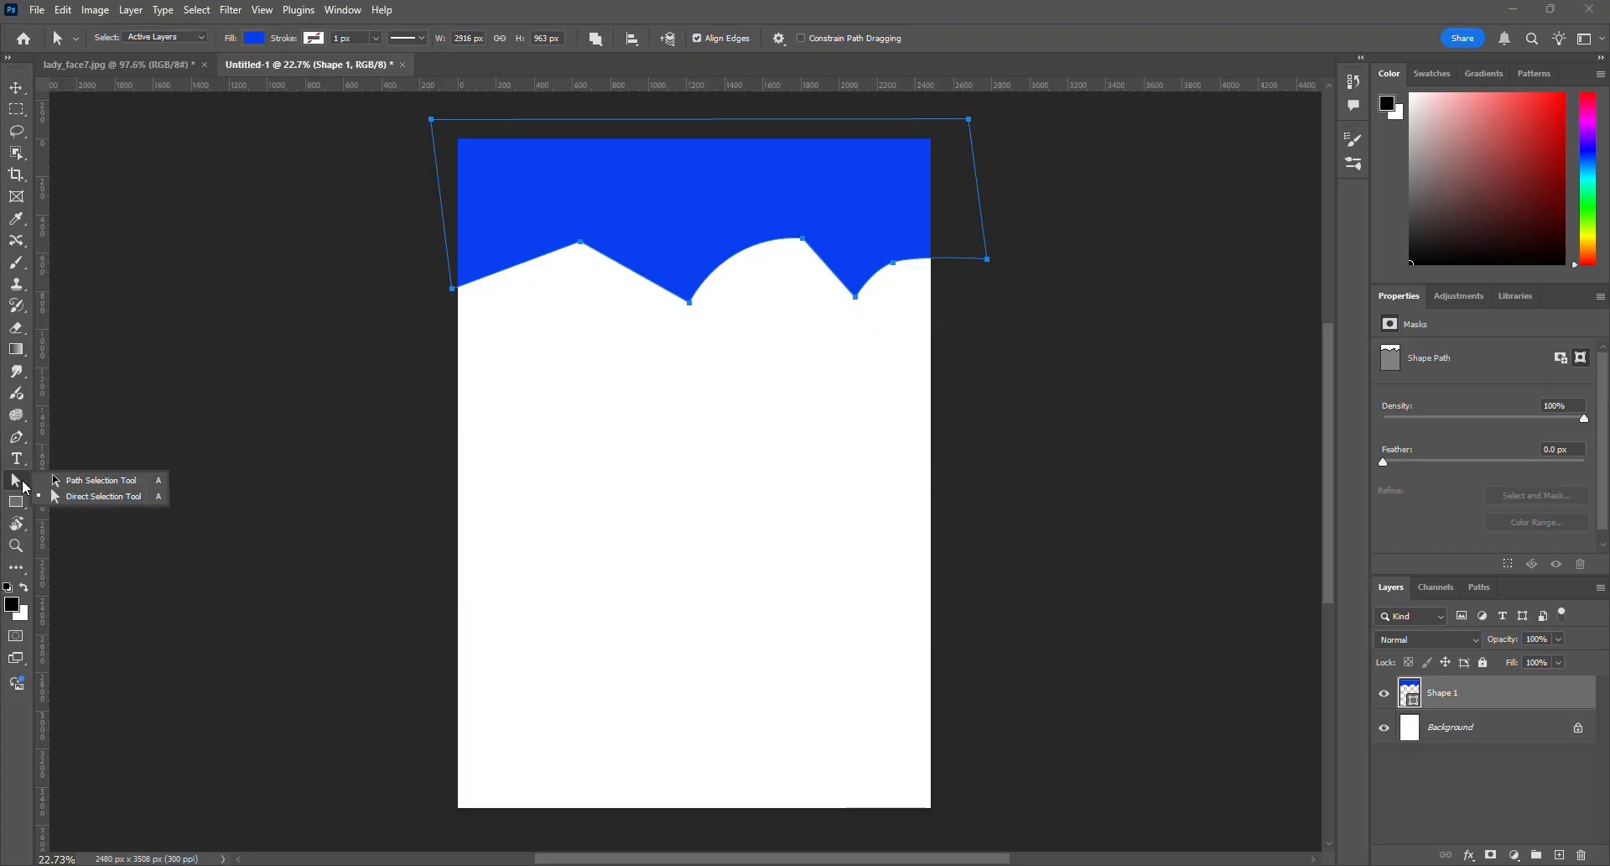
{"action": "left_click", "coordinate": [109, 480]}
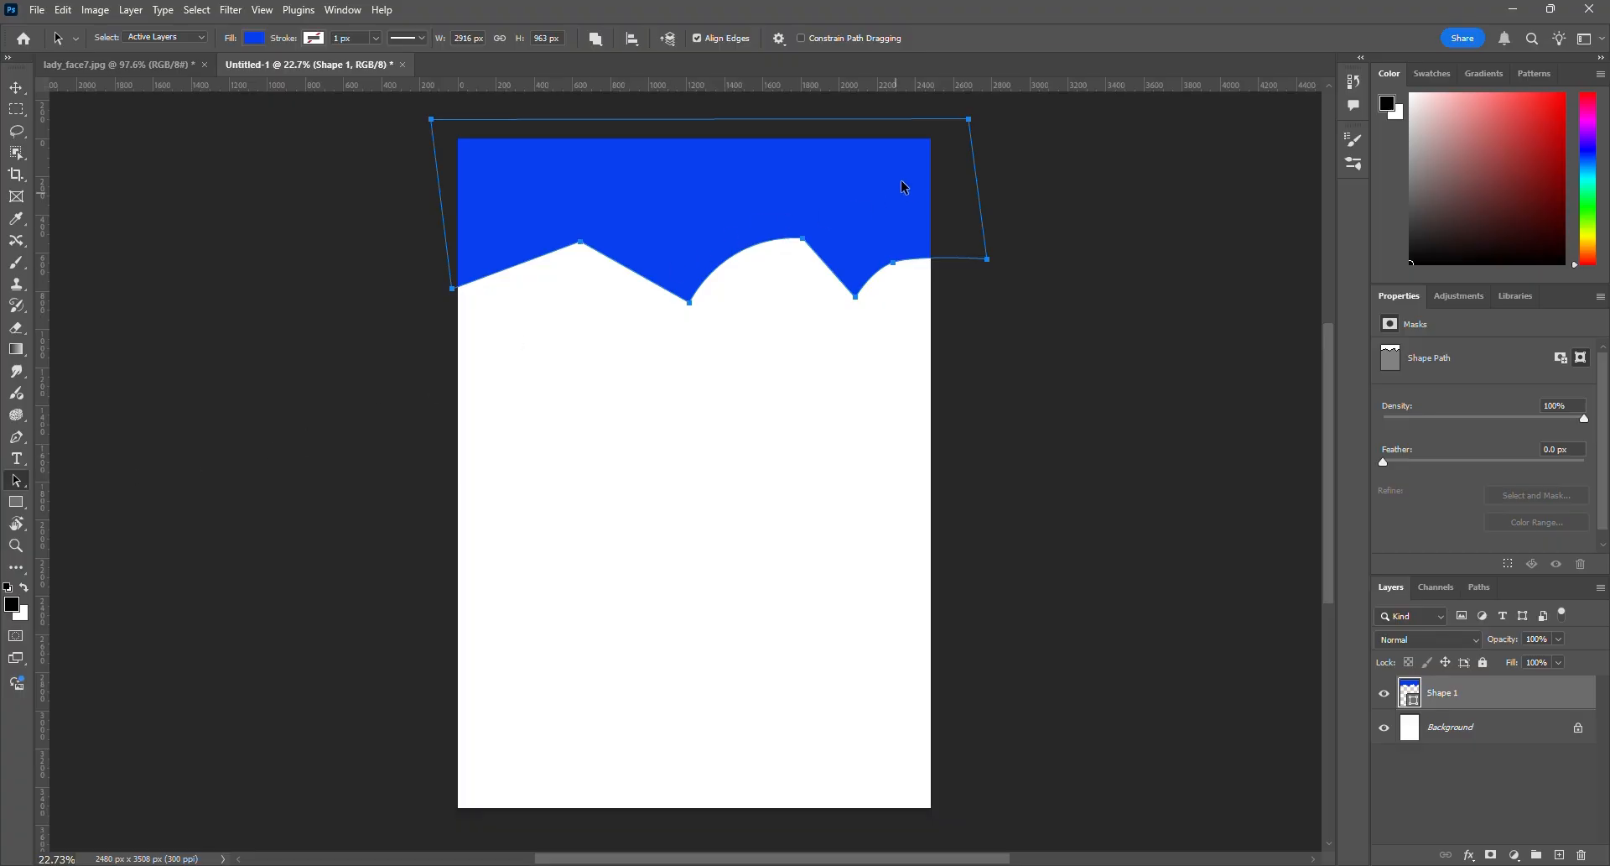
{"action": "mouse_move", "coordinate": [736, 199]}
{"action": "left_mouse_down"}
{"action": "mouse_move", "coordinate": [724, 350]}
{"action": "mouse_move", "coordinate": [738, 202]}
{"action": "left_mouse_up"}
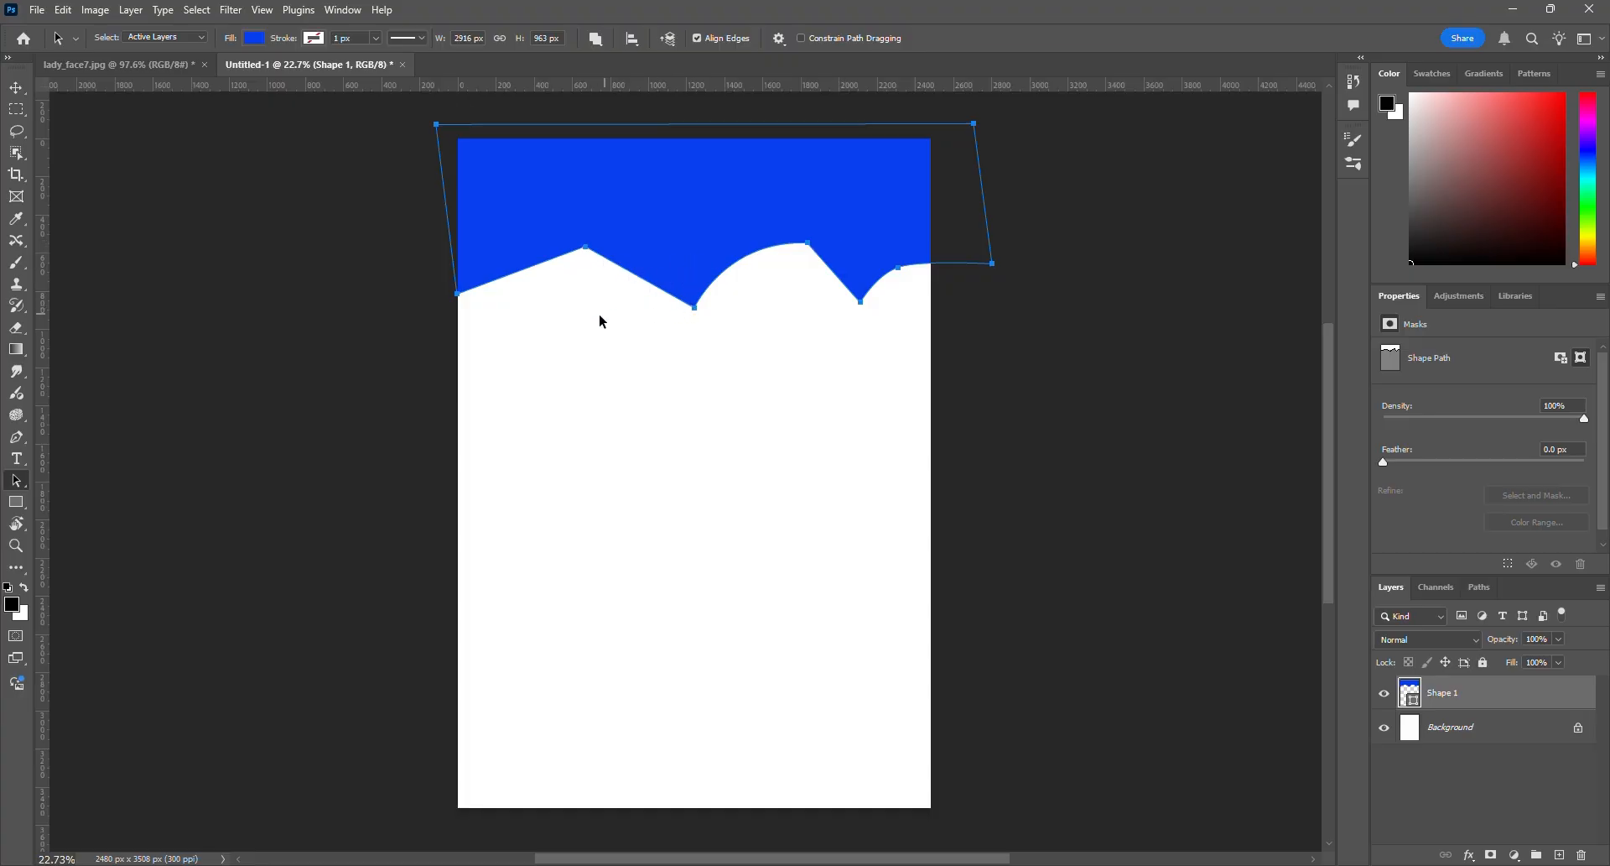
With the Direct Selection tool, shift the first valley and first peak anchors left and lengthen the arch's curve handle
{"action": "right_click", "coordinate": [22, 480]}
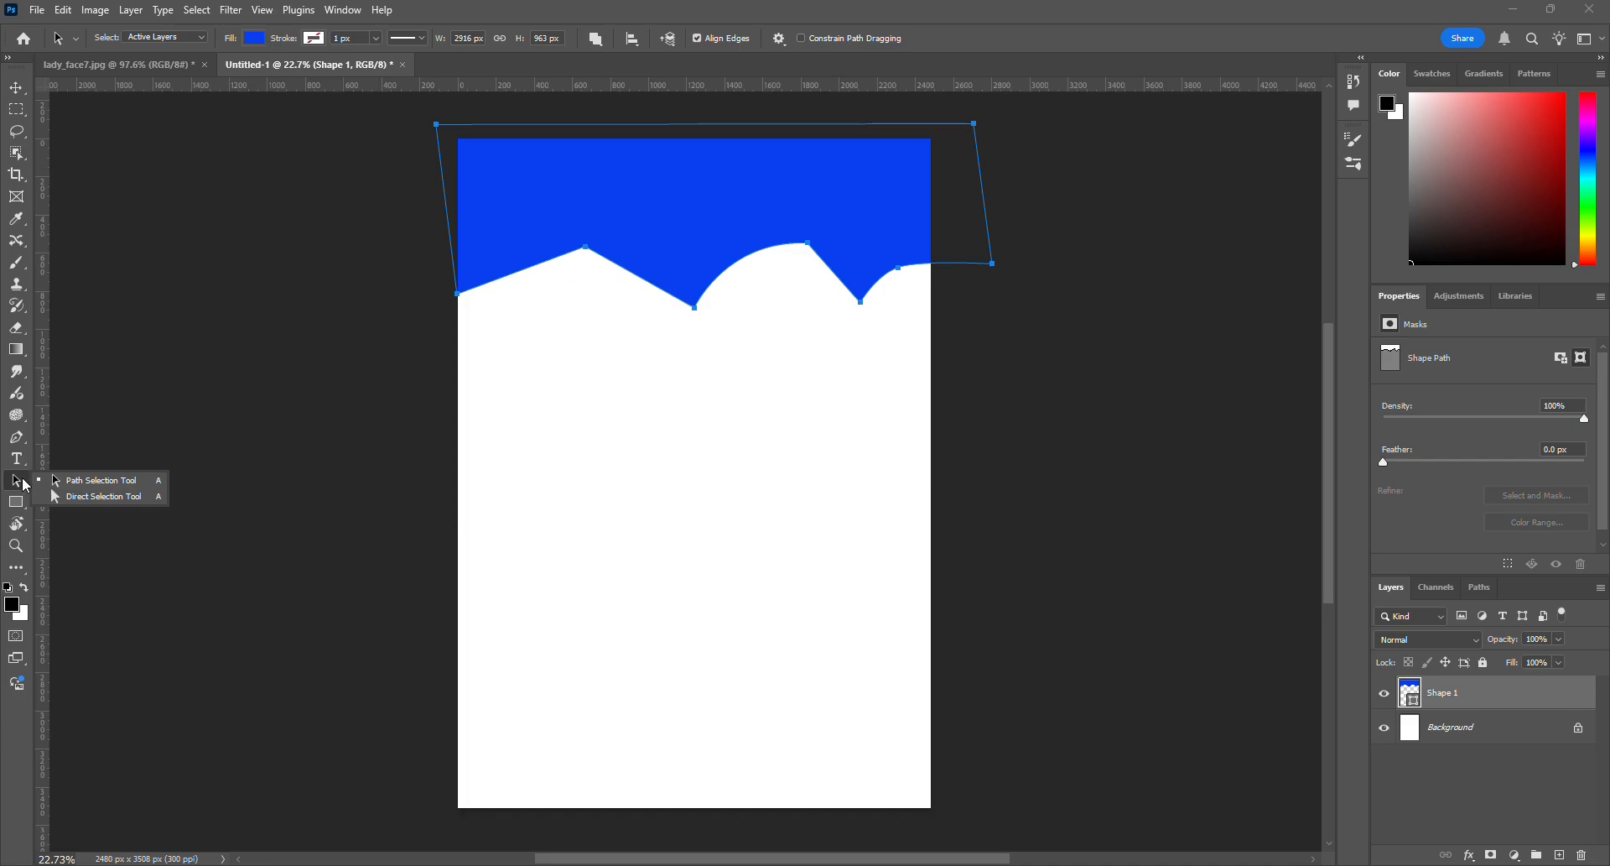
{"action": "left_click", "coordinate": [71, 501]}
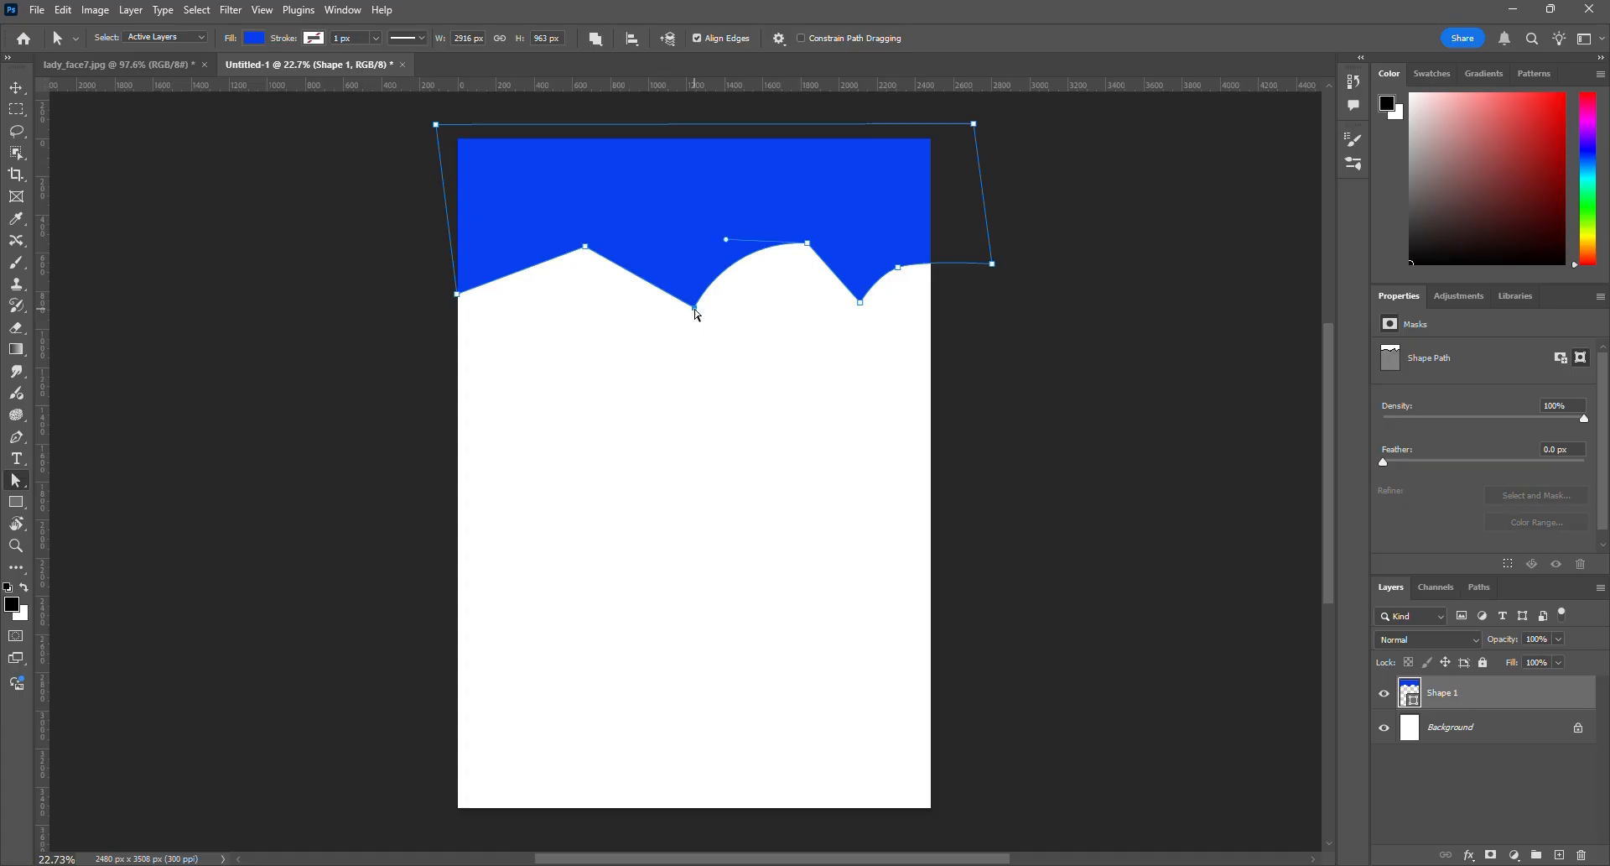
{"action": "left_click_drag", "start_coordinate": [696, 310], "coordinate": [657, 308]}
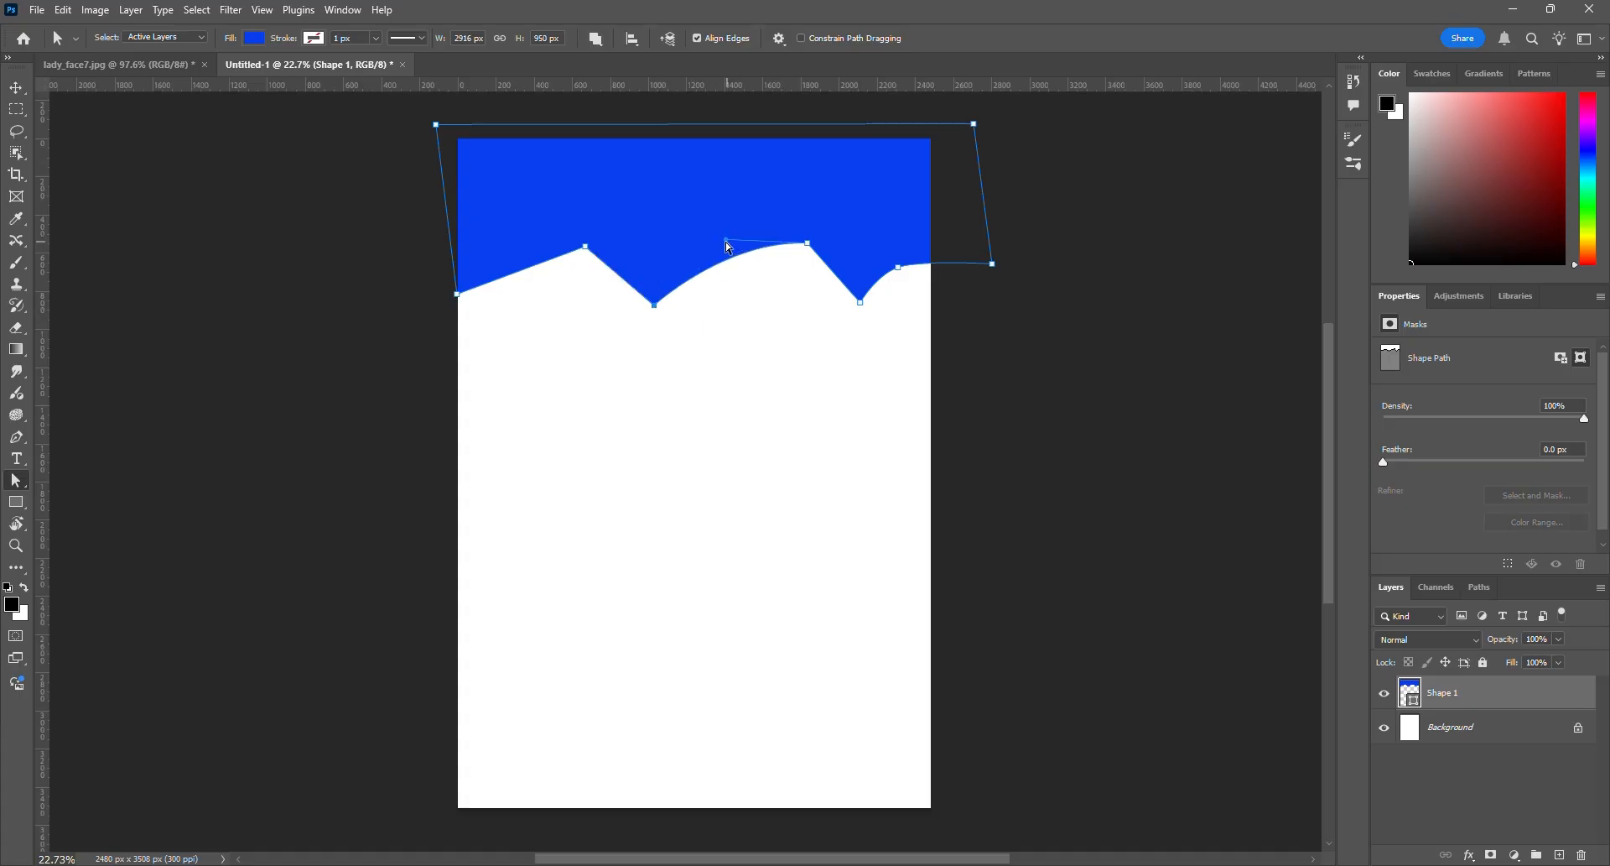
{"action": "left_click_drag", "start_coordinate": [729, 248], "coordinate": [565, 245]}
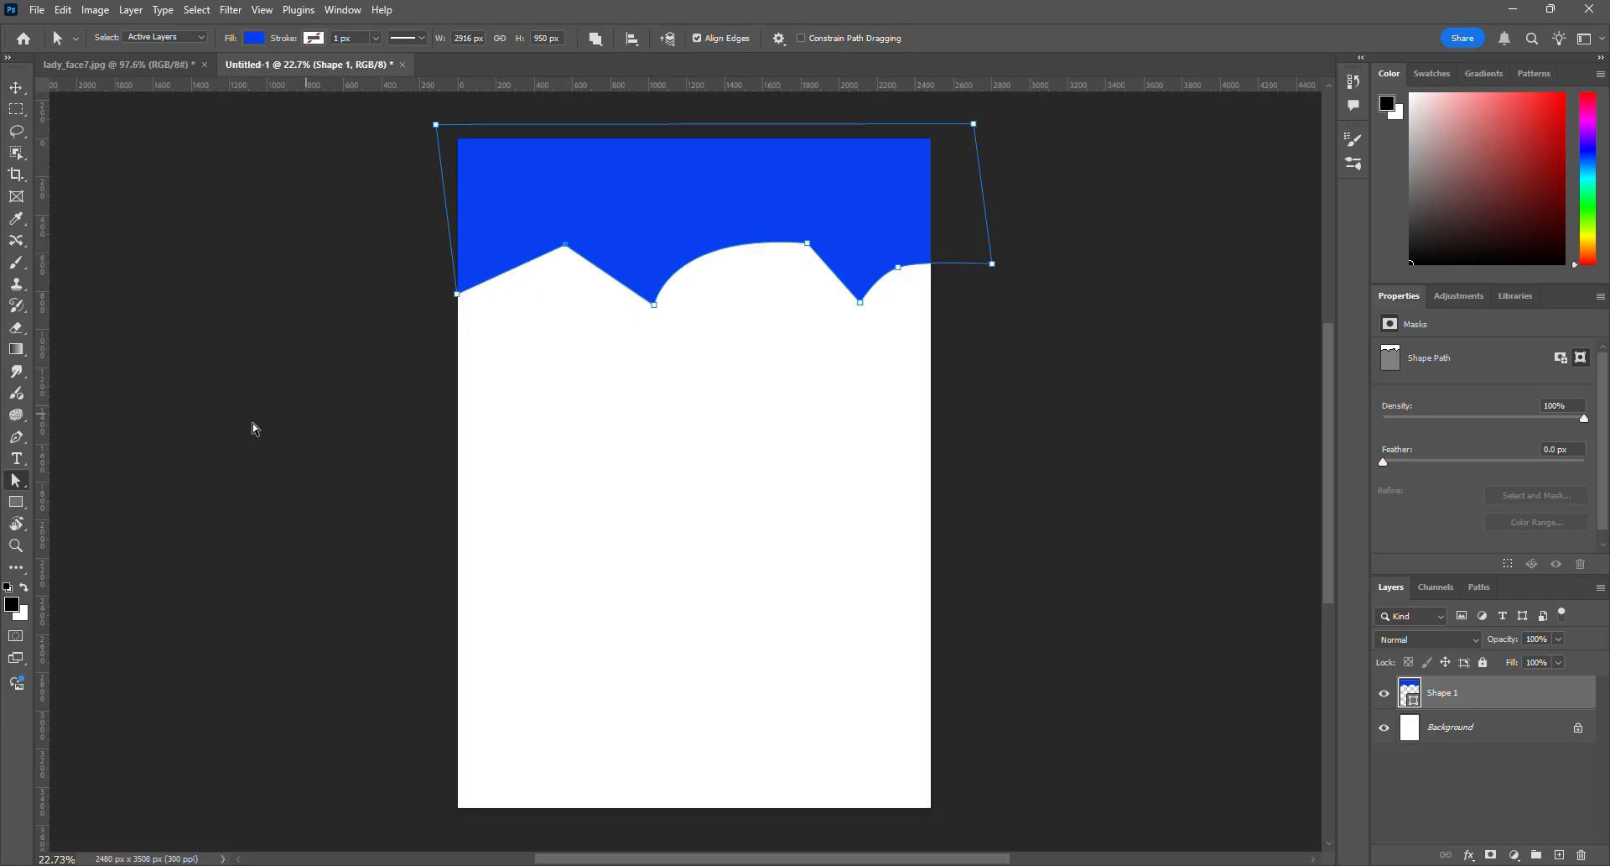
Turn the shape's first sharp peak into a smooth curve with the Convert Point tool
{"action": "left_click", "coordinate": [21, 446]}
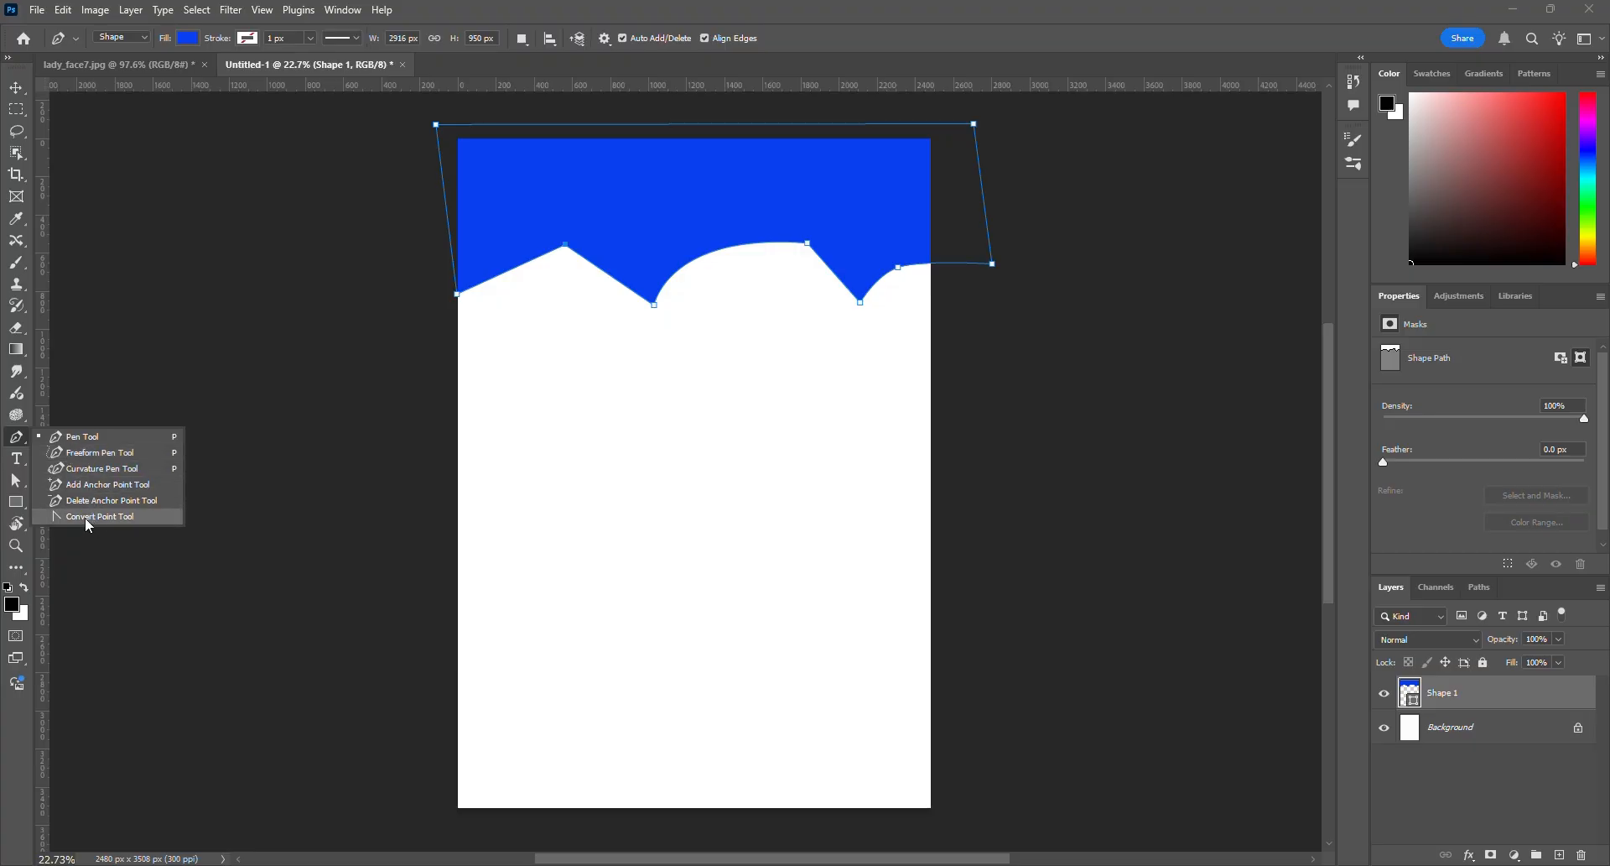
{"action": "left_click", "coordinate": [135, 517]}
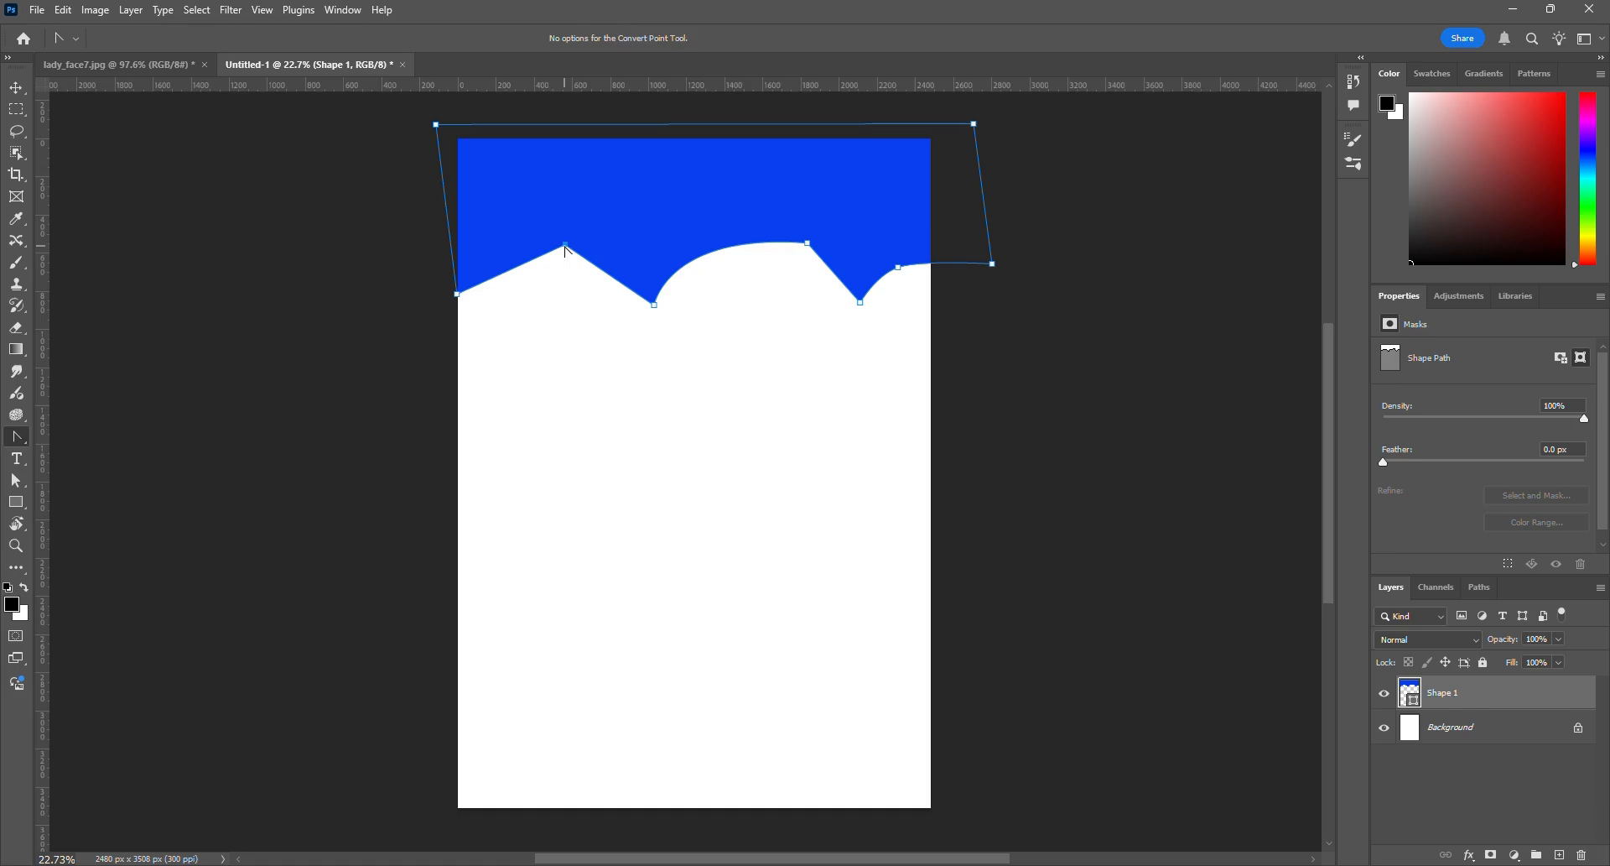
{"action": "left_click_drag", "start_coordinate": [571, 244], "coordinate": [624, 248]}
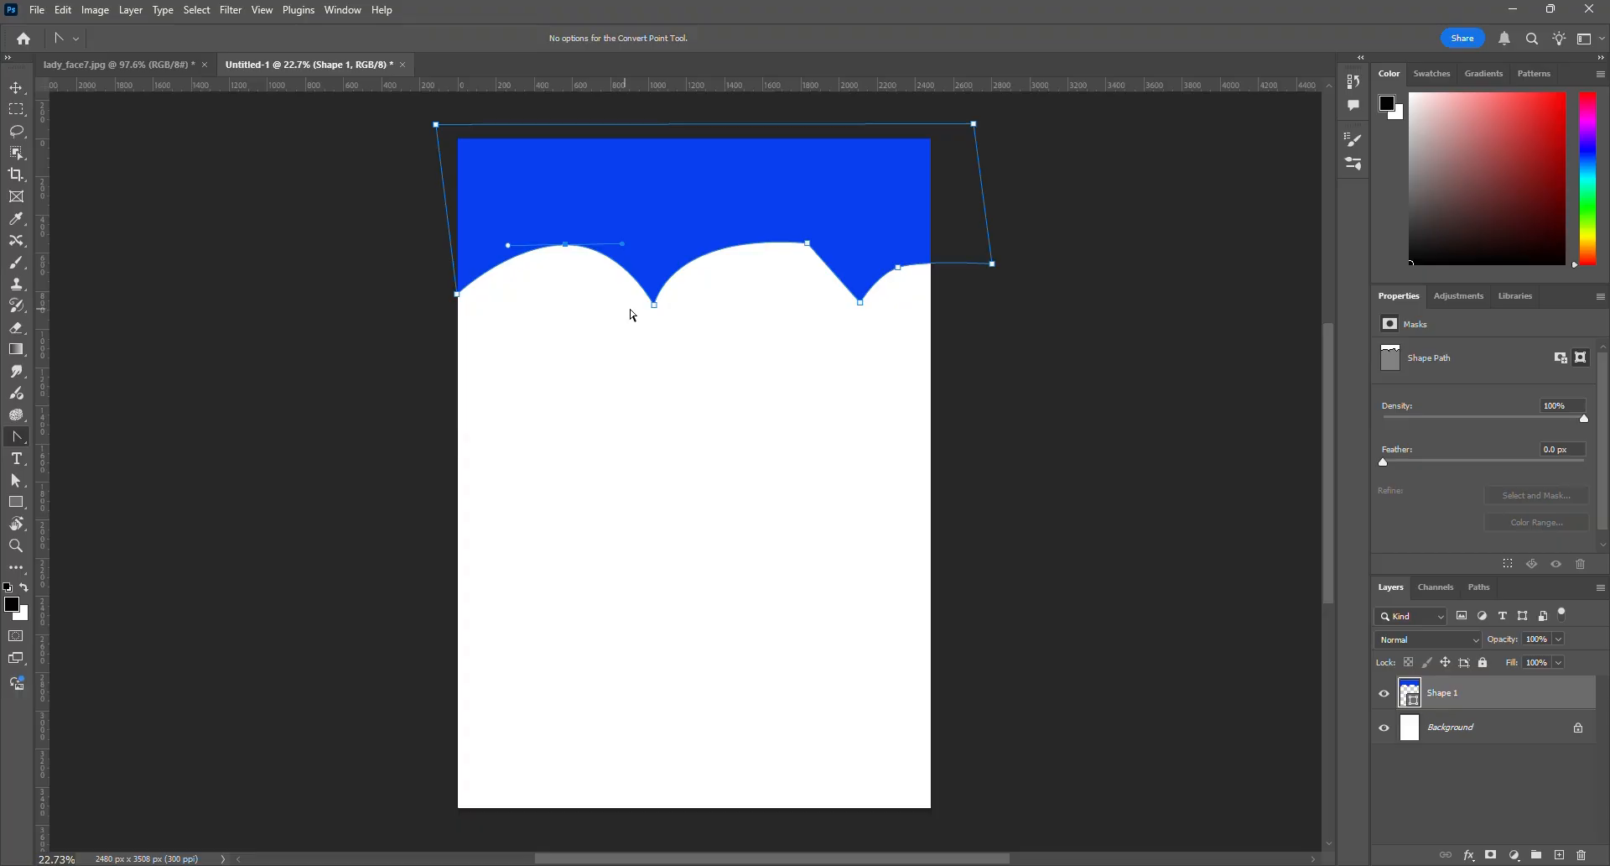
Smooth the valley anchor between the two arches and convert it back to a sharp corner
{"action": "left_click", "coordinate": [655, 304]}
{"action": "left_click_drag", "start_coordinate": [669, 313], "coordinate": [701, 306]}
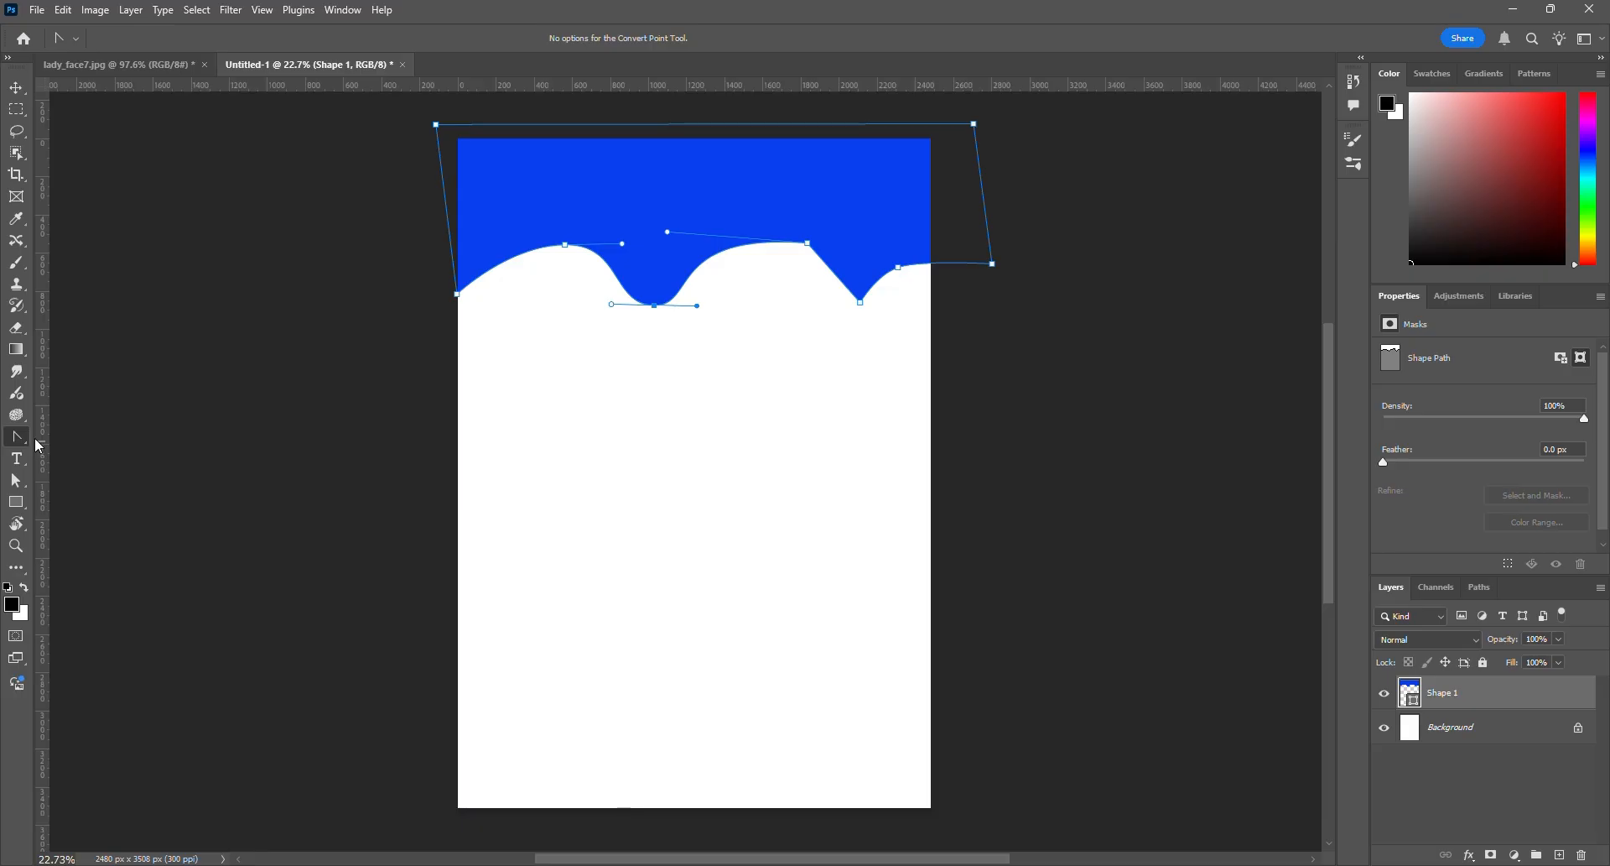
{"action": "left_click", "coordinate": [654, 305]}
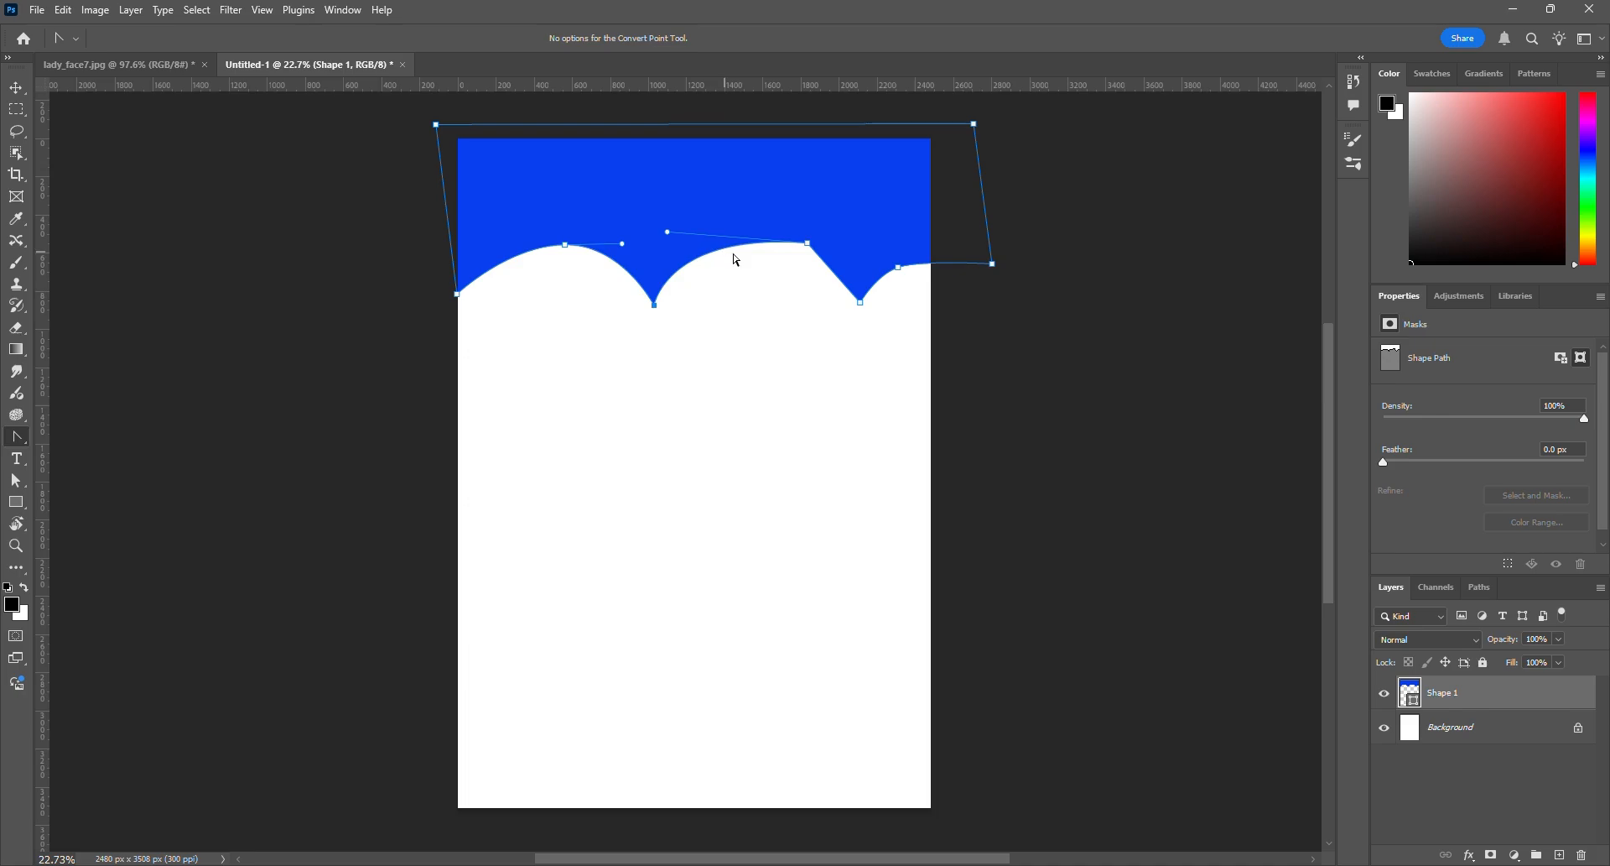
Add an anchor point on the straight segment after the second arch and another on the first arch's descending curve
{"action": "right_click", "coordinate": [16, 436]}
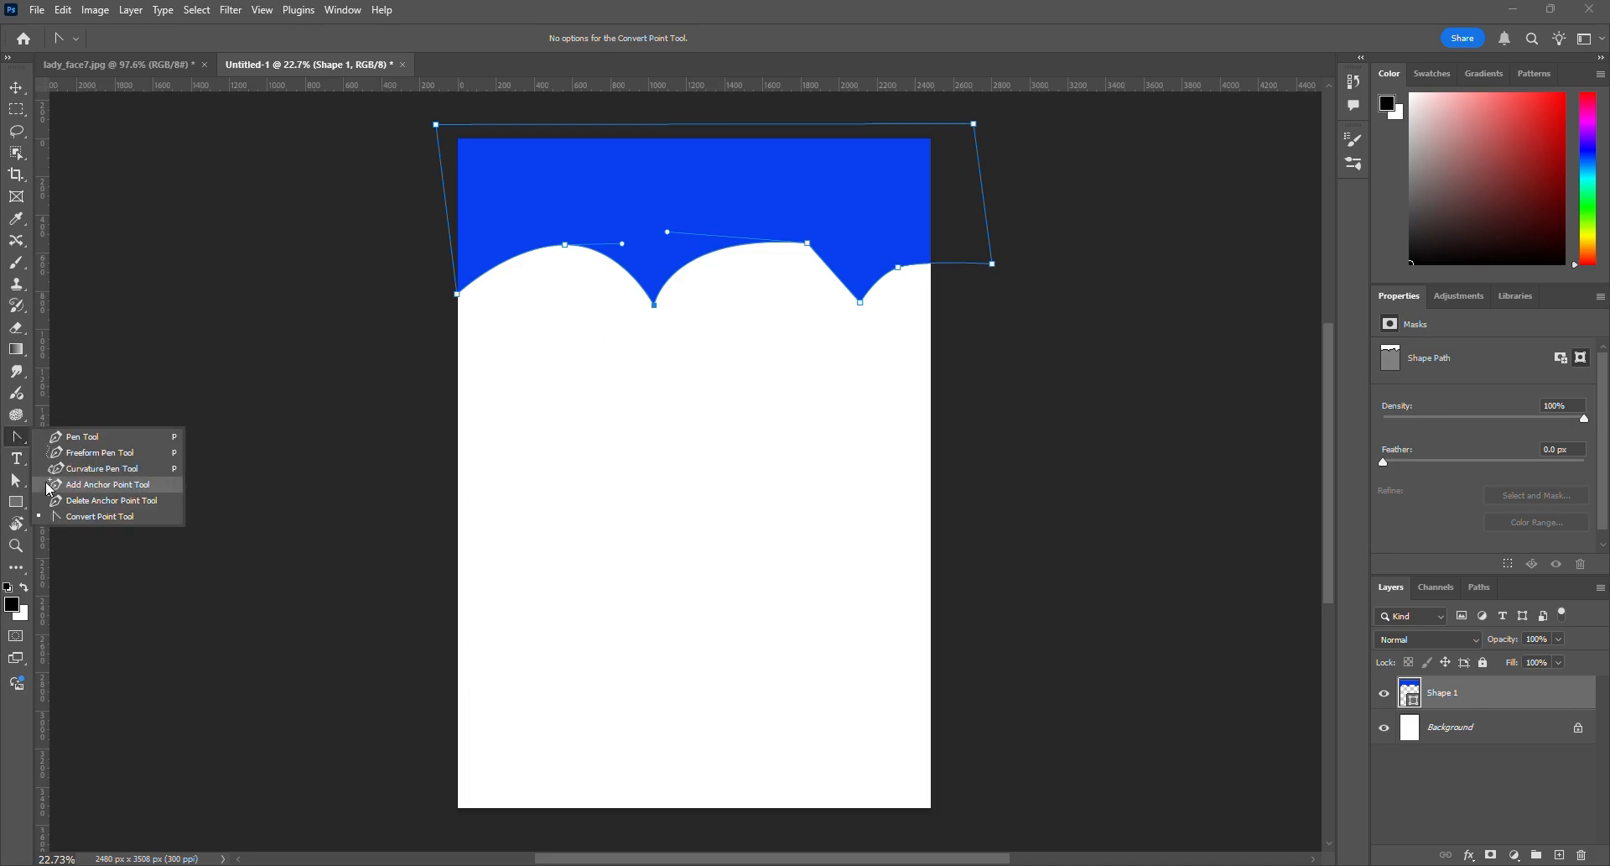
{"action": "left_click", "coordinate": [160, 485]}
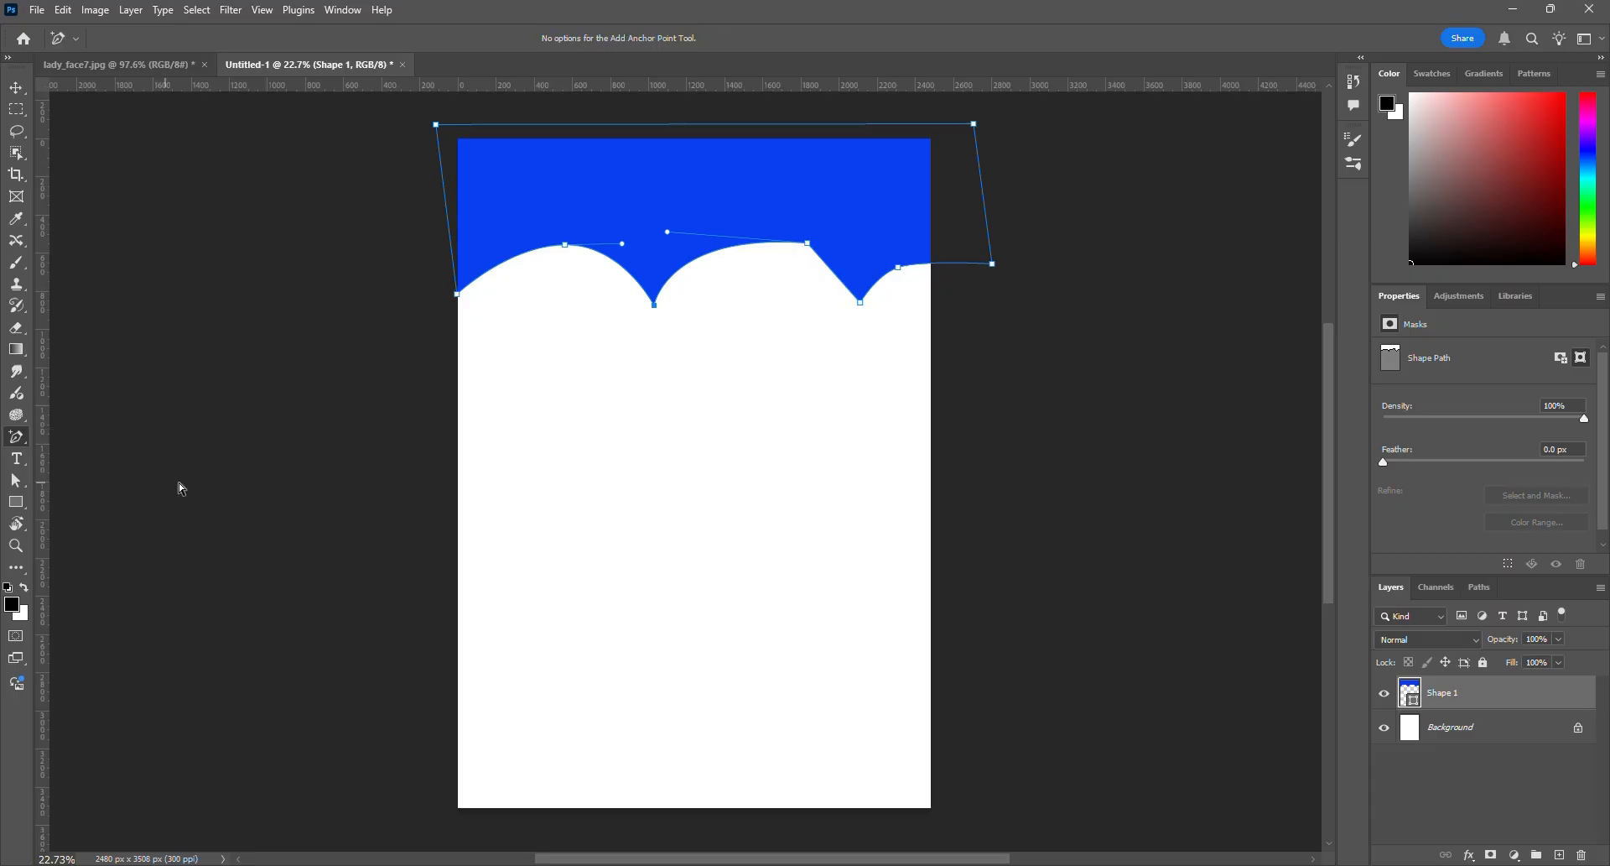
{"action": "left_click", "coordinate": [834, 273]}
{"action": "left_click", "coordinate": [616, 265]}
Delete the second arch's peak anchor and reposition the neighbouring added anchor up and left, tilting its handles to reshape the curve
{"action": "right_click", "coordinate": [22, 439]}
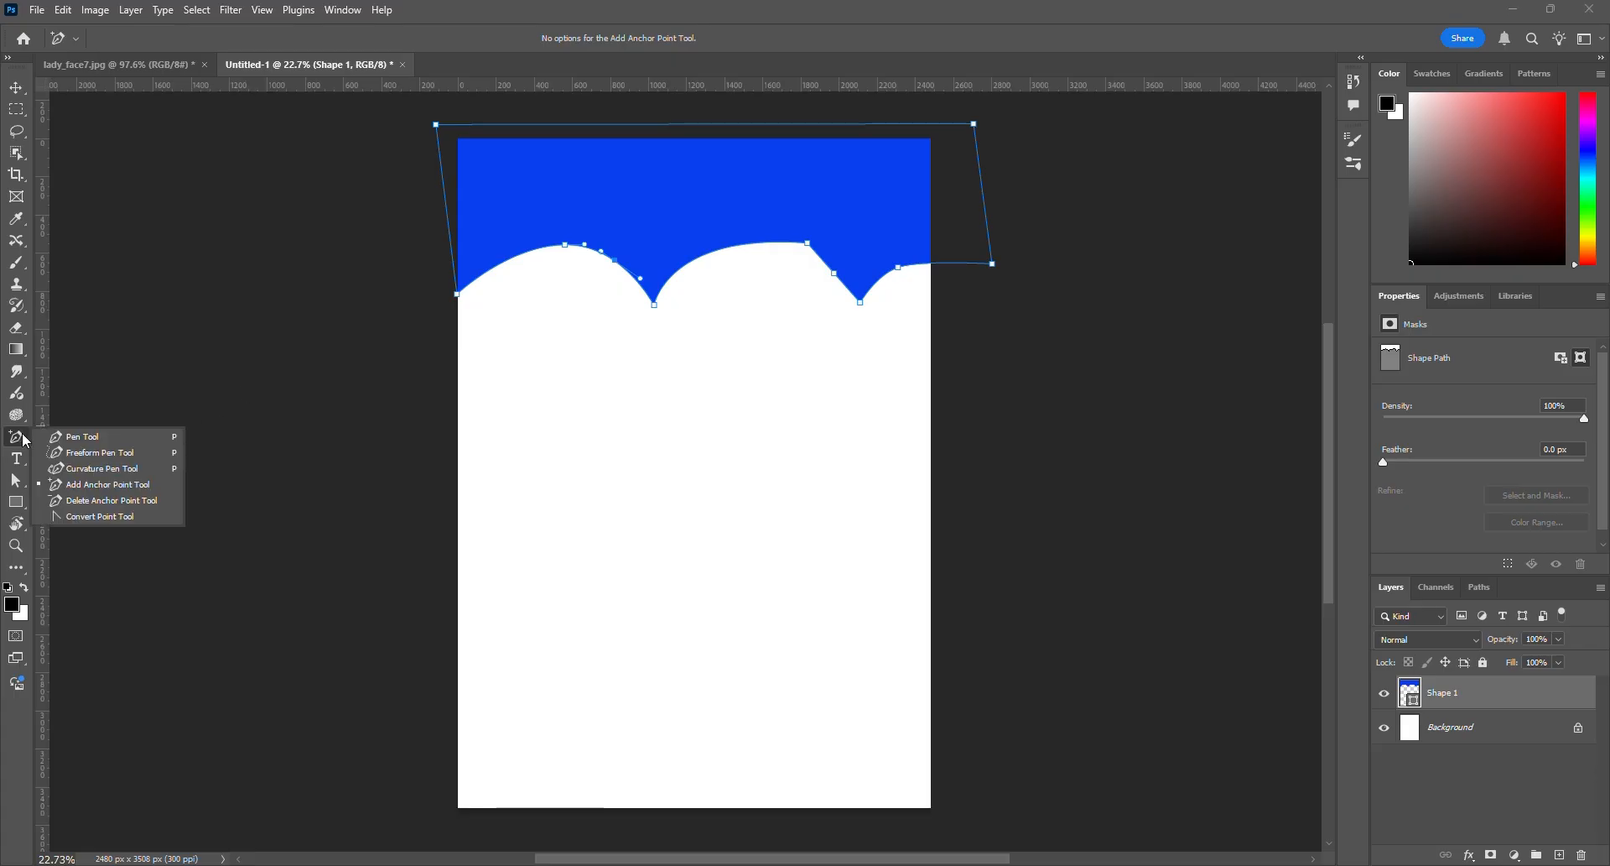
{"action": "left_click", "coordinate": [90, 499]}
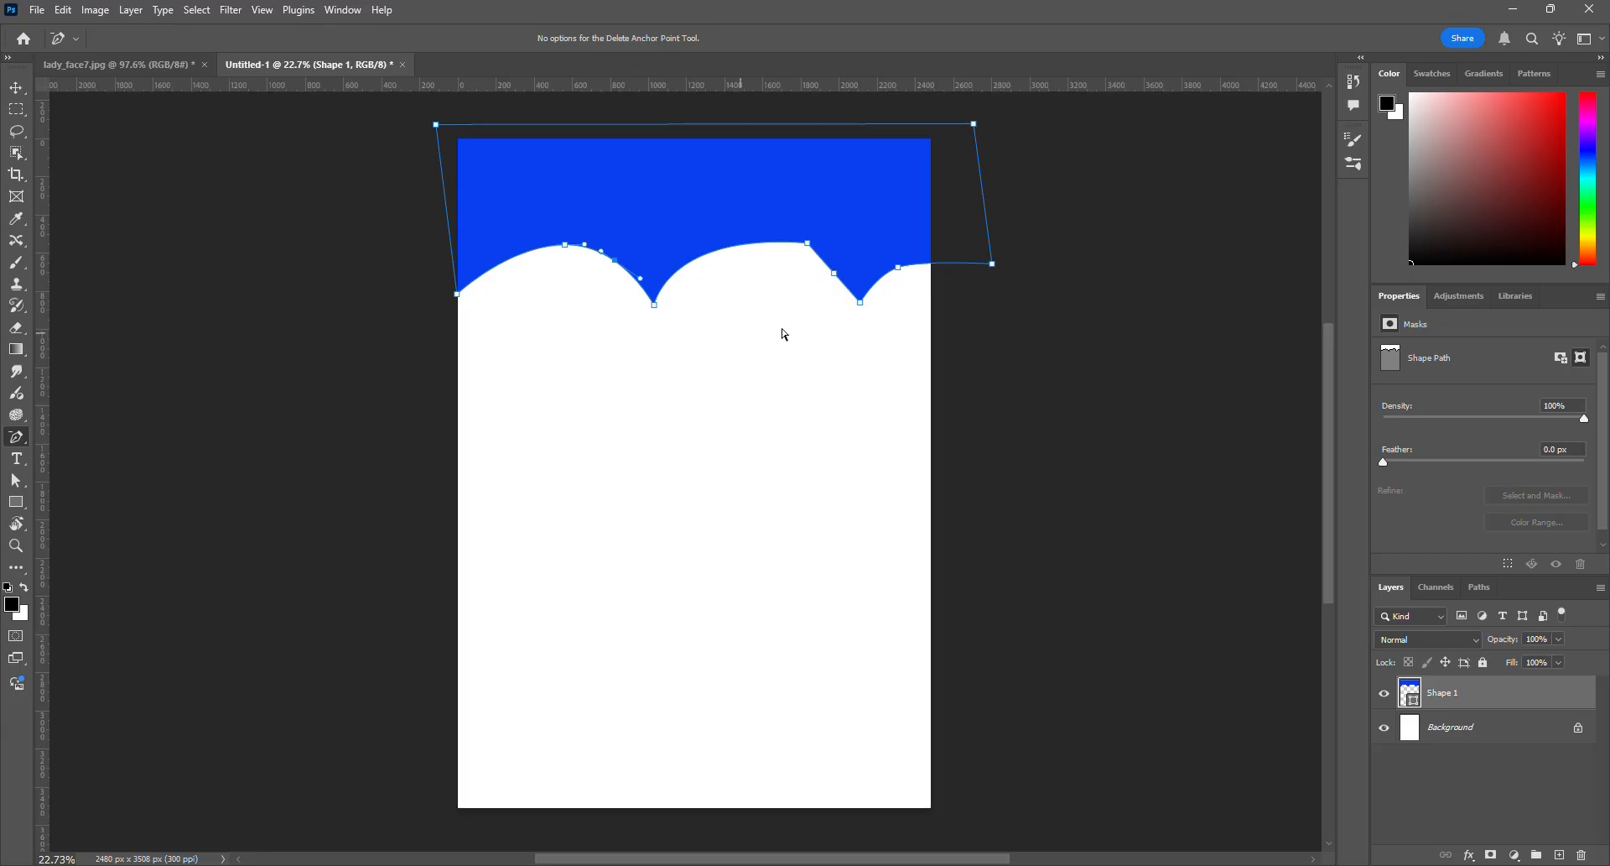
{"action": "left_click", "coordinate": [808, 244]}
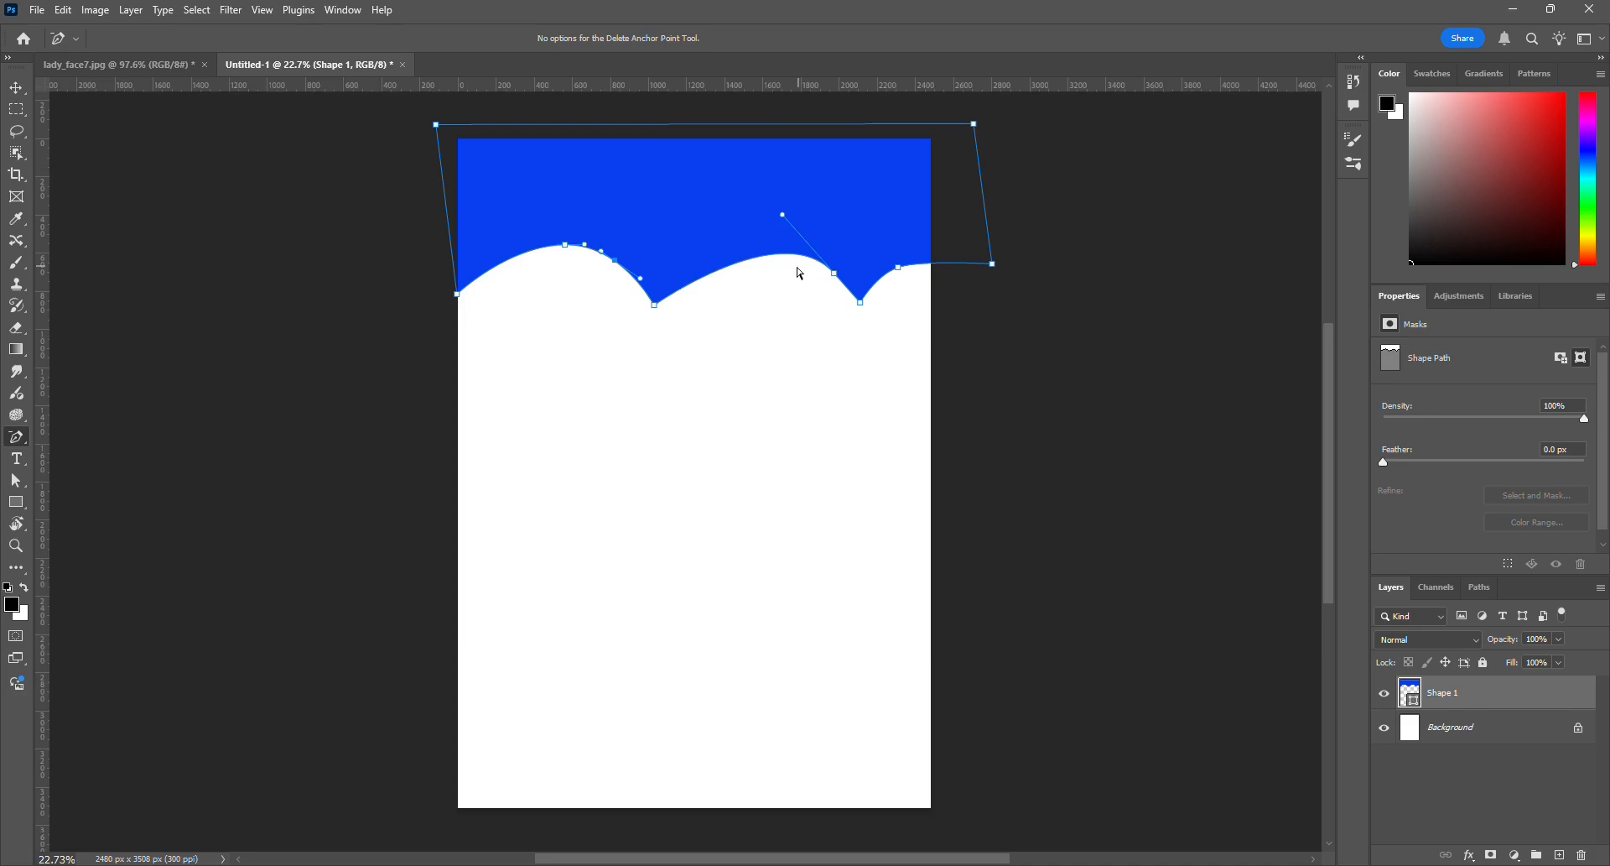
{"action": "left_click", "coordinate": [16, 480]}
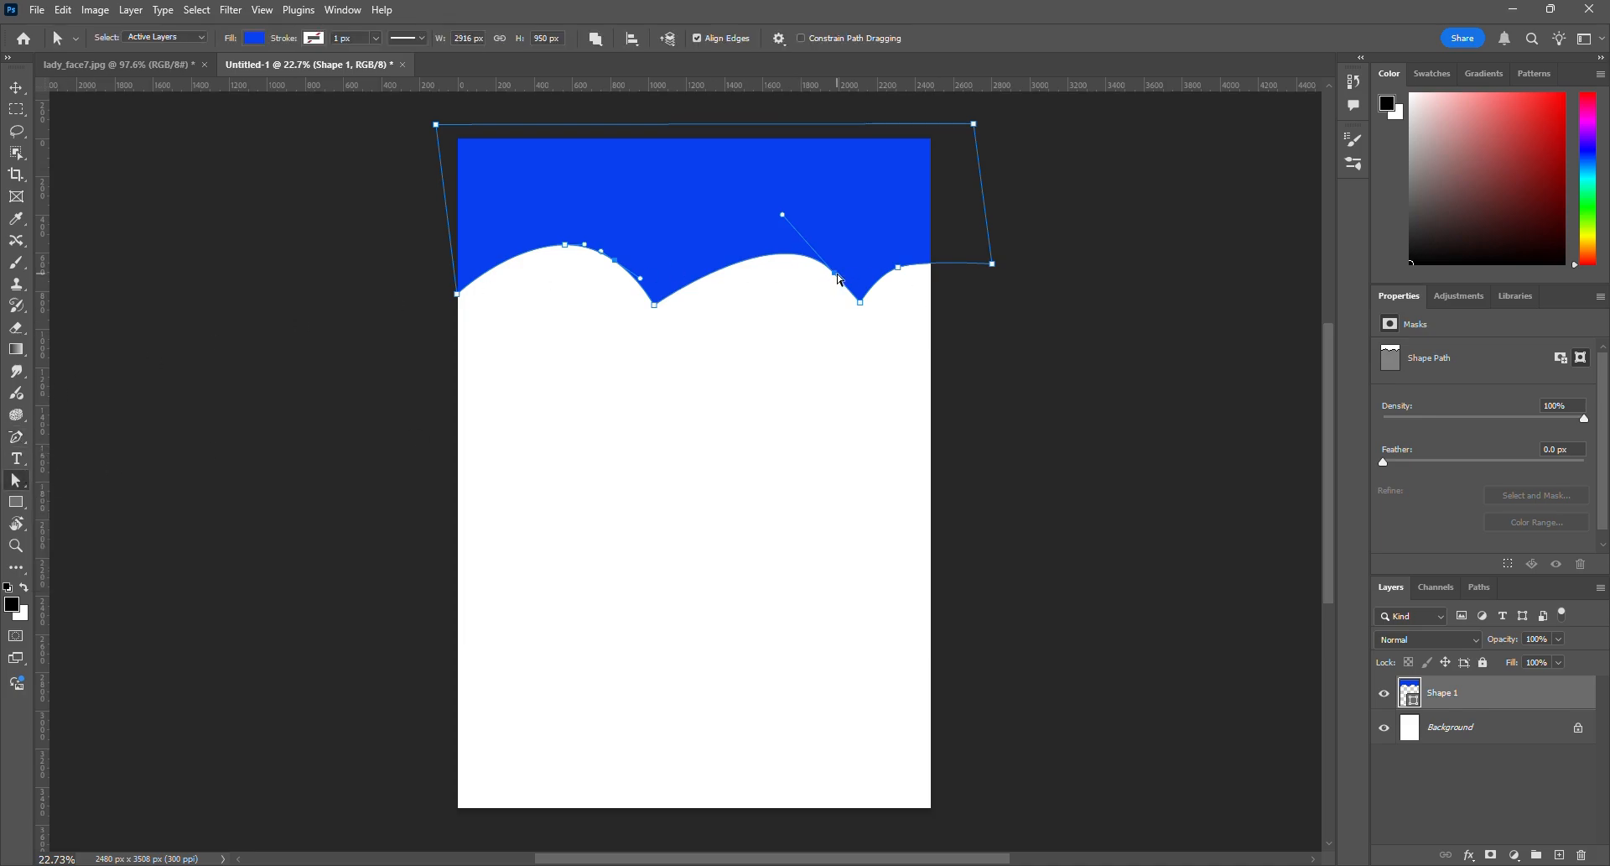
{"action": "left_click_drag", "start_coordinate": [835, 273], "coordinate": [800, 287]}
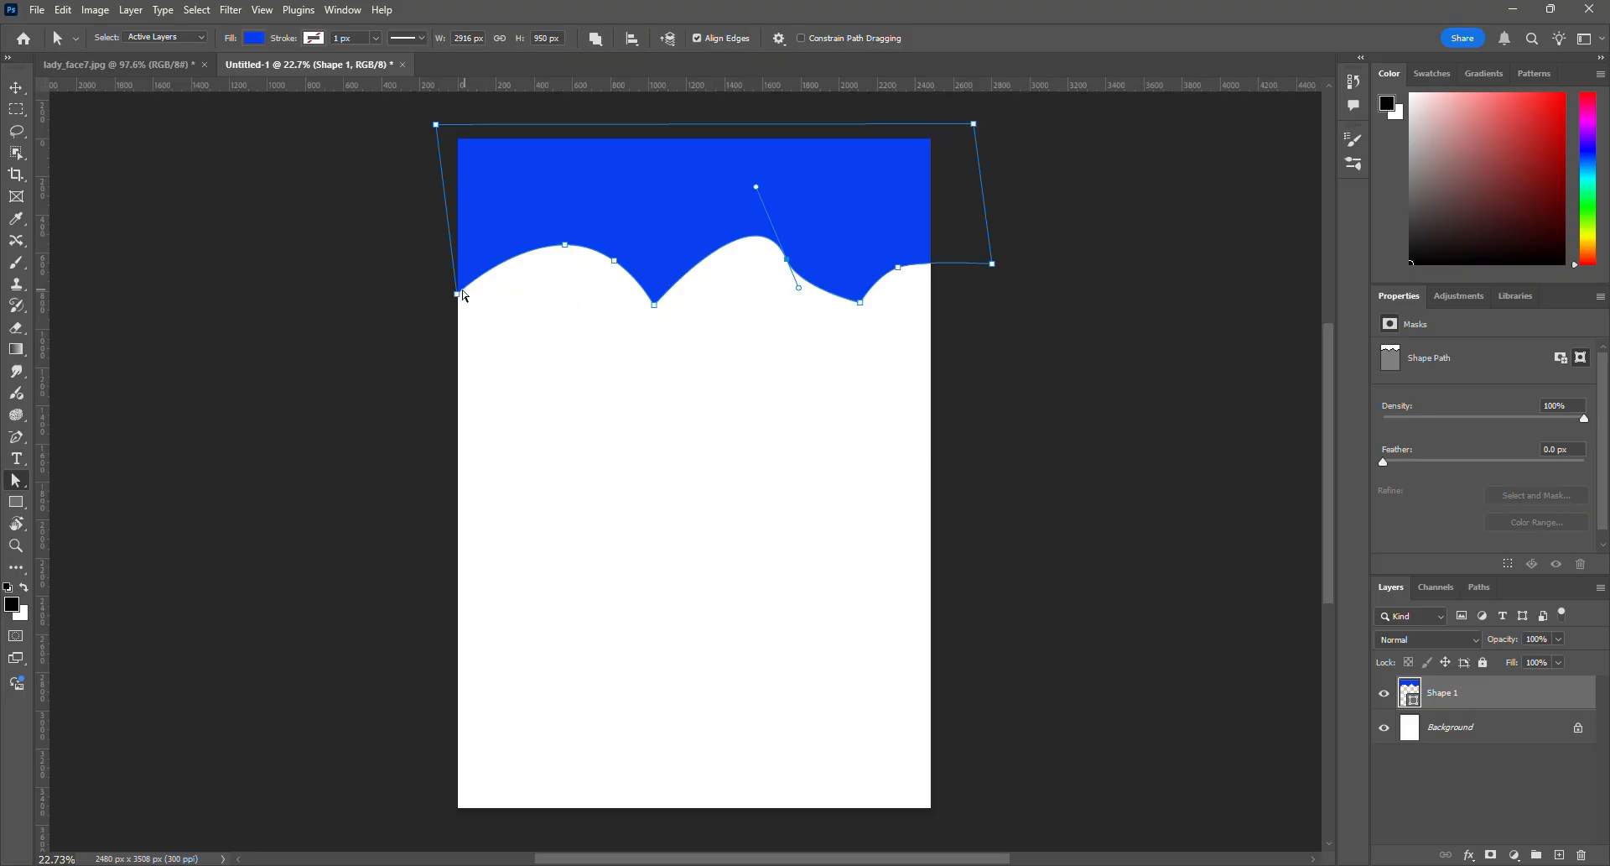
Delete the edited blue shape from the page
{"action": "left_click", "coordinate": [16, 88]}
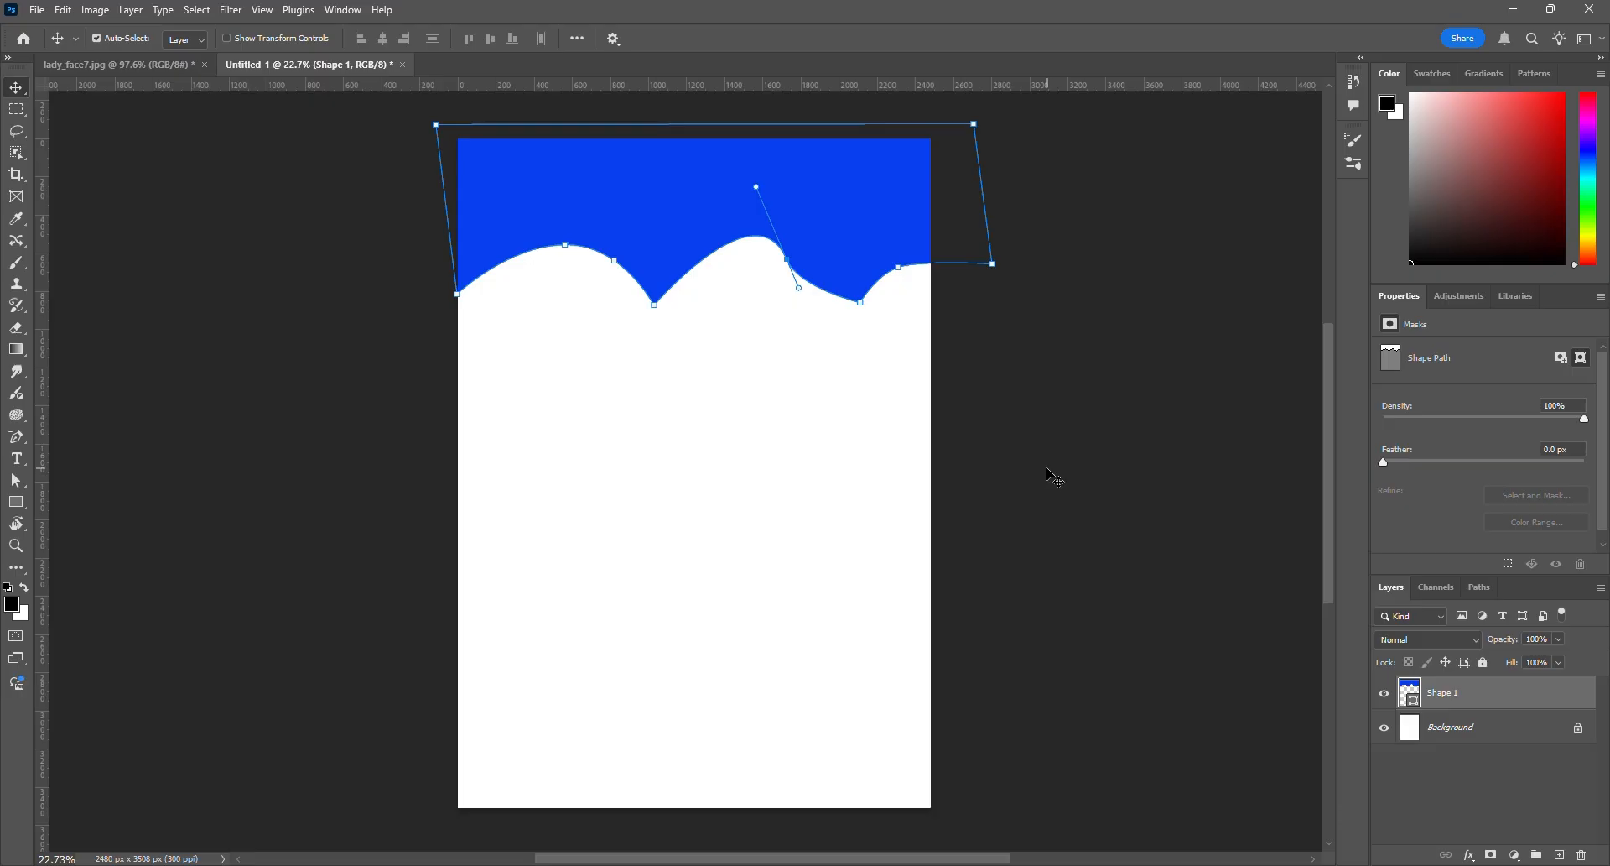
{"action": "key", "text": "Delete"}
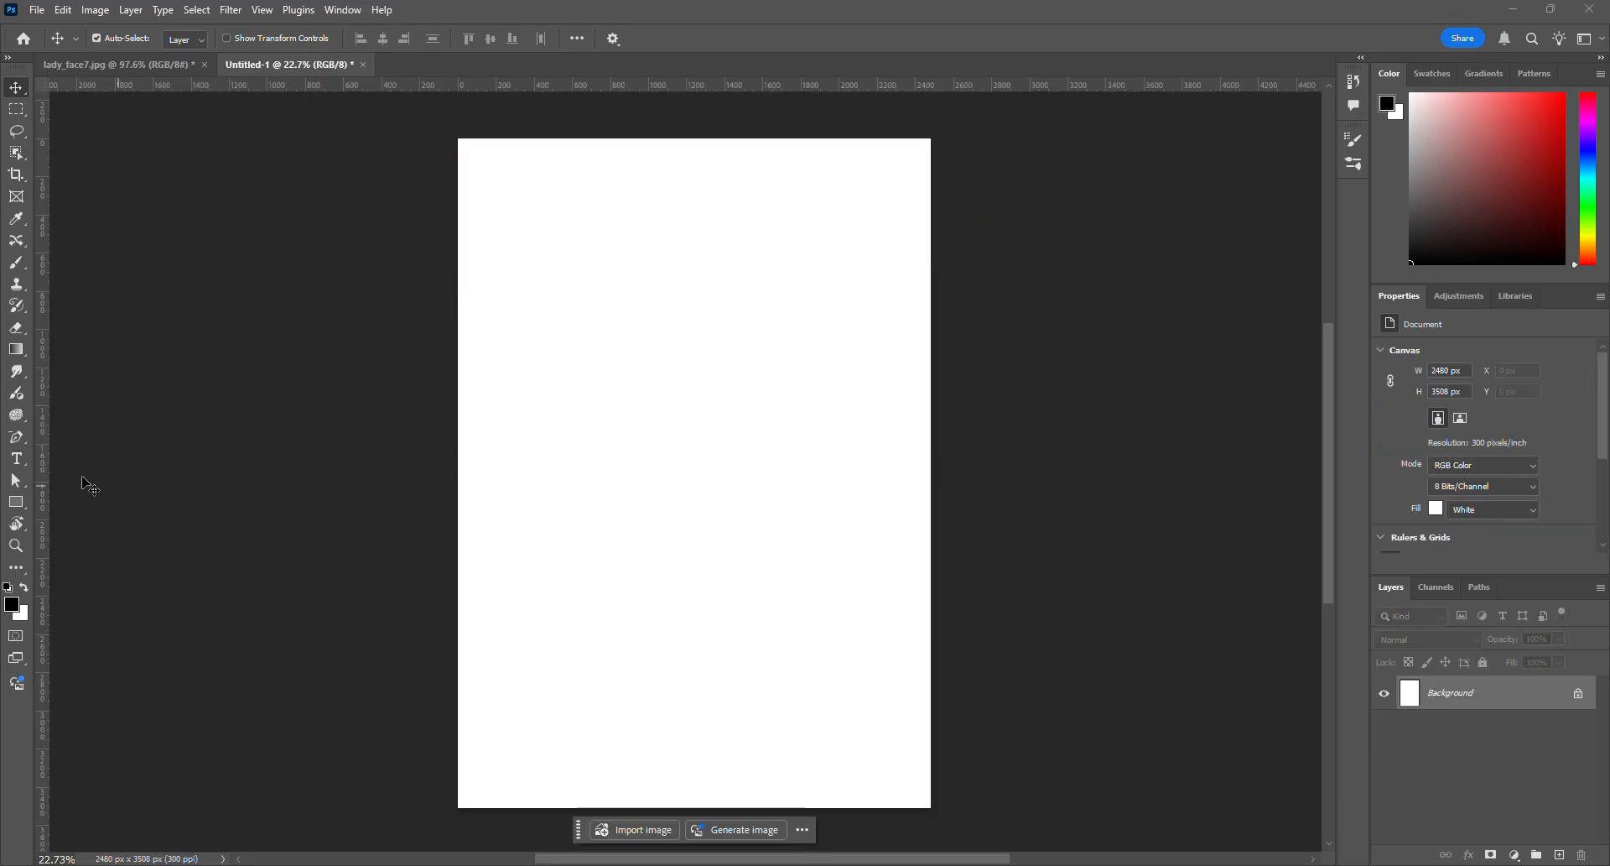
With the Pen tool in Shape mode, draw a closed wavy header shape about 2735 by 853 px across the page's top, overhanging its edges
{"action": "right_click", "coordinate": [16, 437]}
{"action": "left_click", "coordinate": [77, 438]}
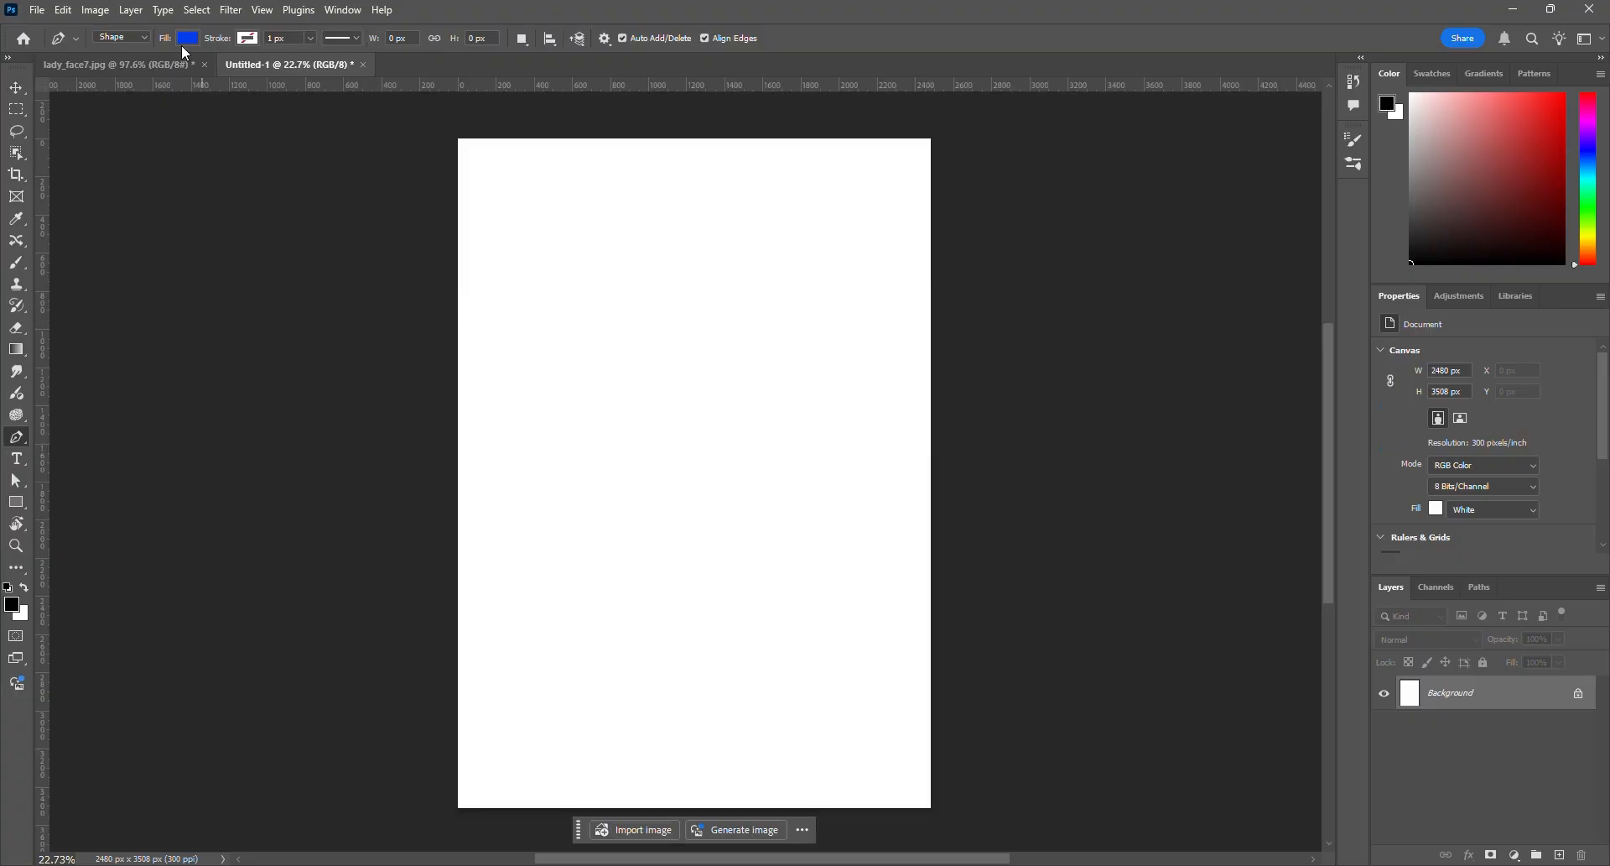
{"action": "left_click", "coordinate": [445, 260]}
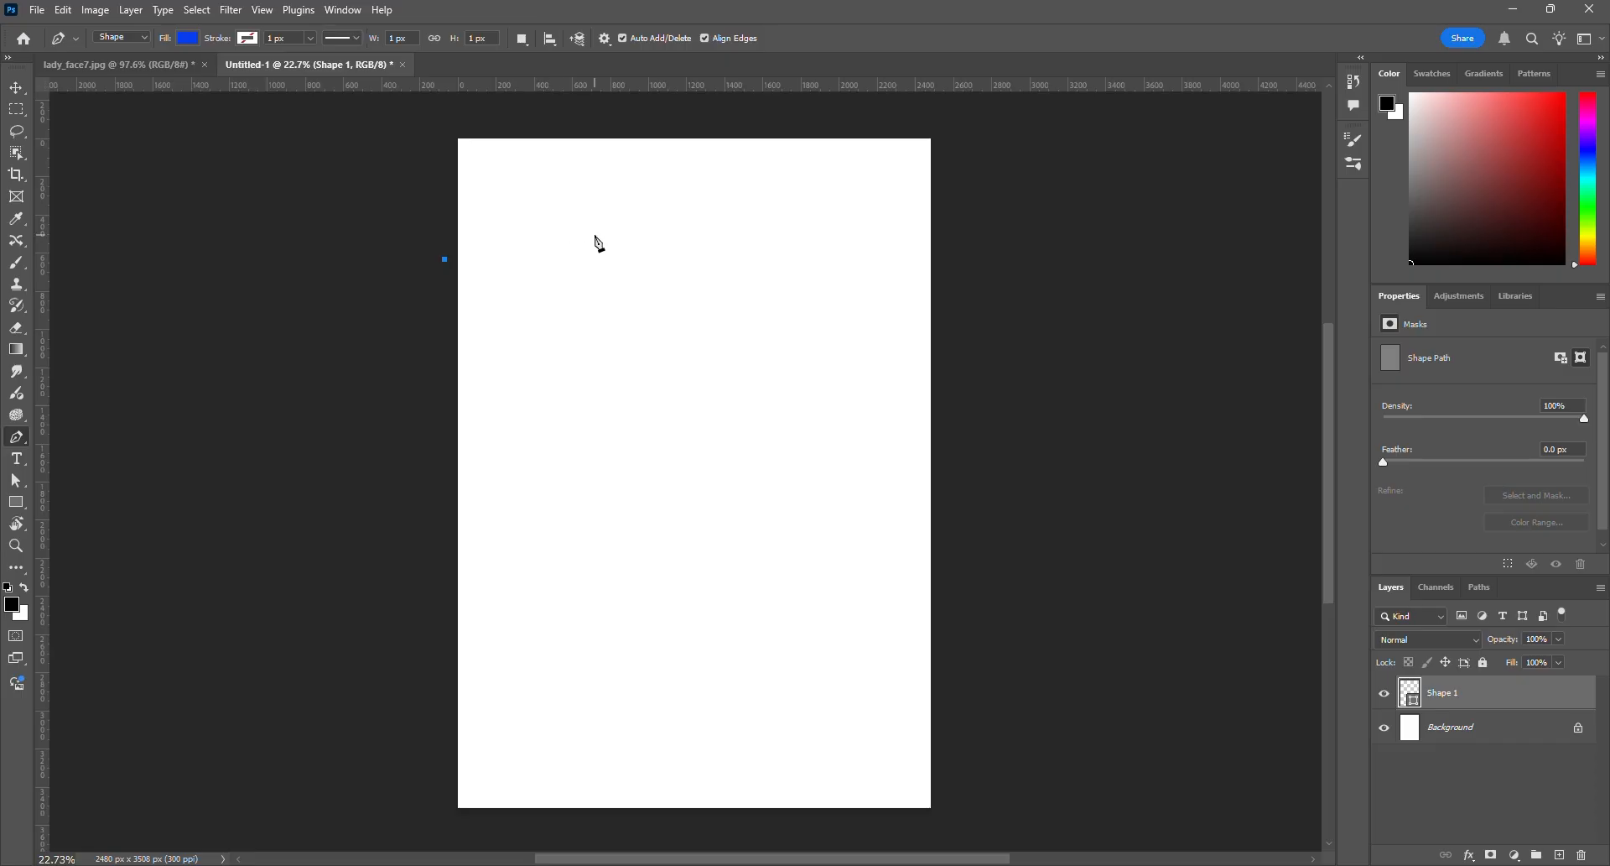
{"action": "left_click_drag", "start_coordinate": [606, 226], "coordinate": [904, 237]}
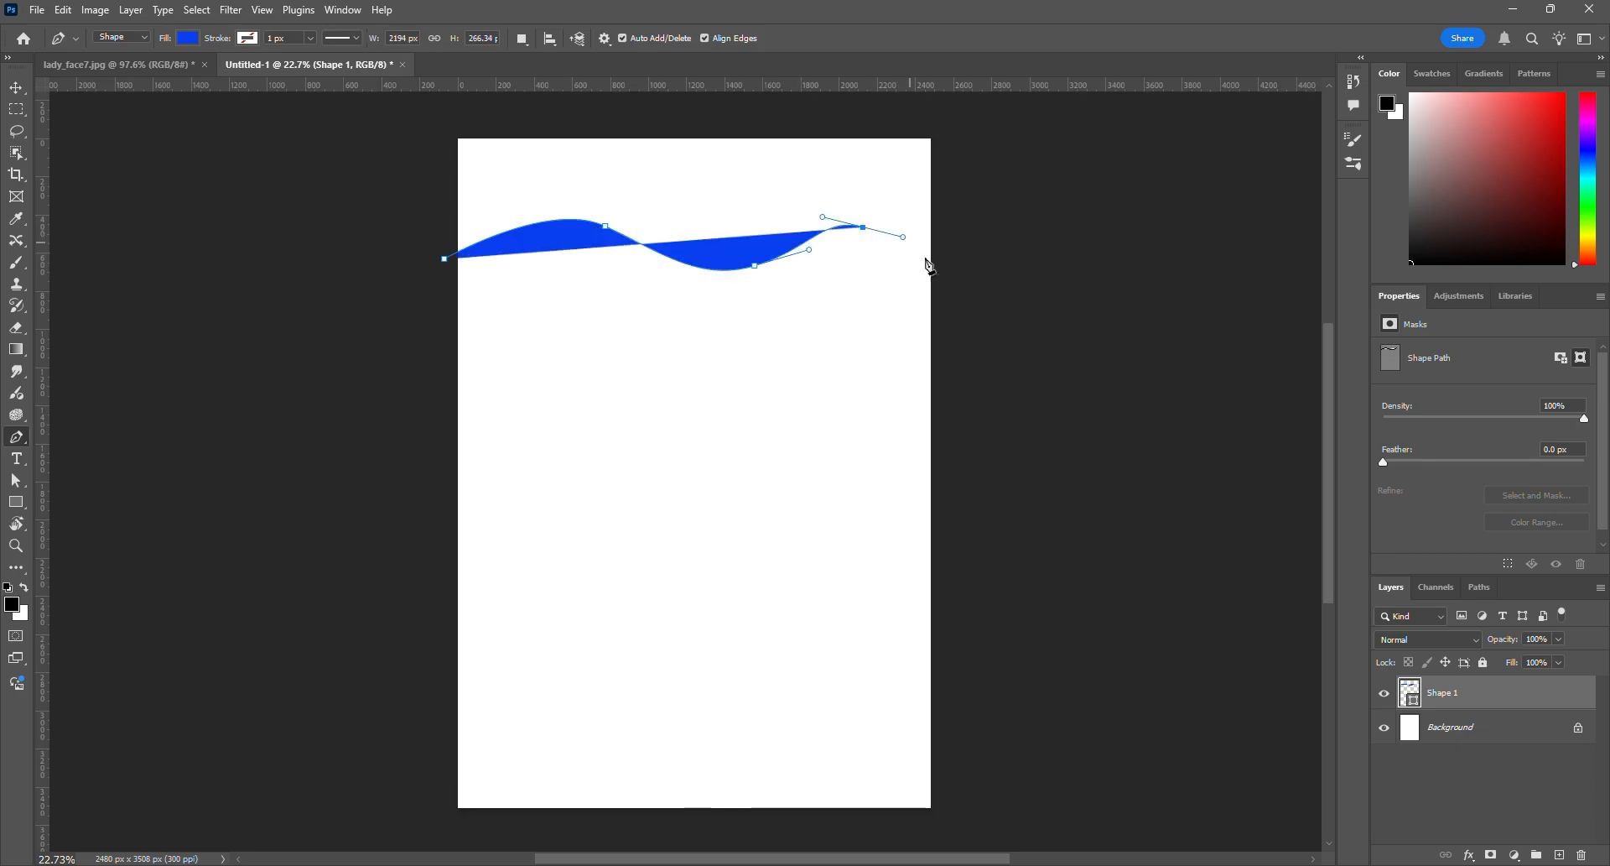
{"action": "left_click", "coordinate": [952, 275]}
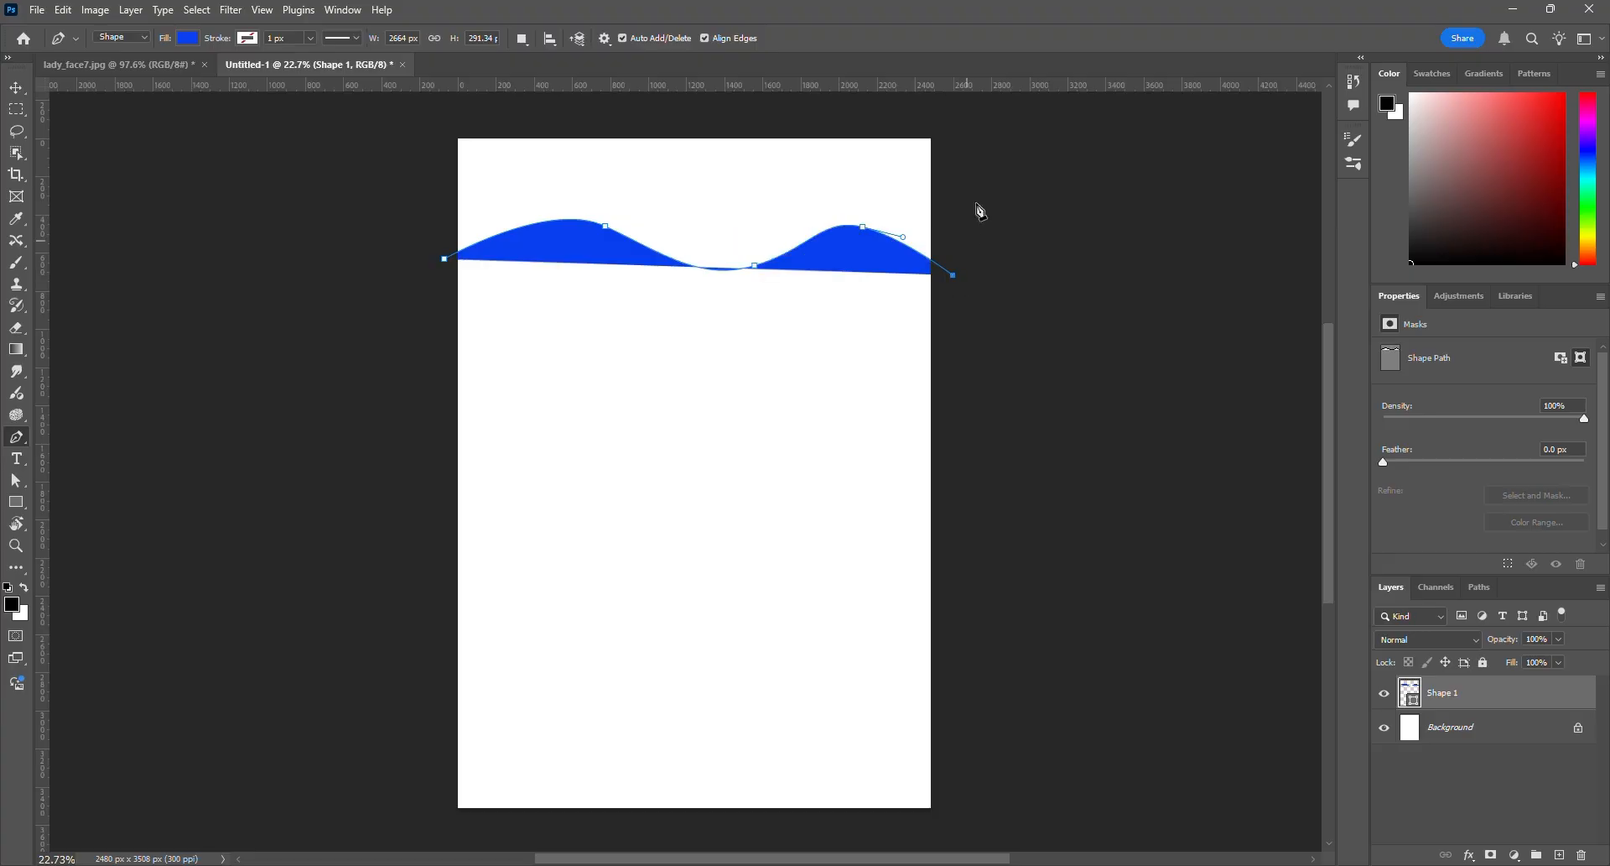
{"action": "left_click", "coordinate": [961, 117]}
{"action": "left_click", "coordinate": [440, 111]}
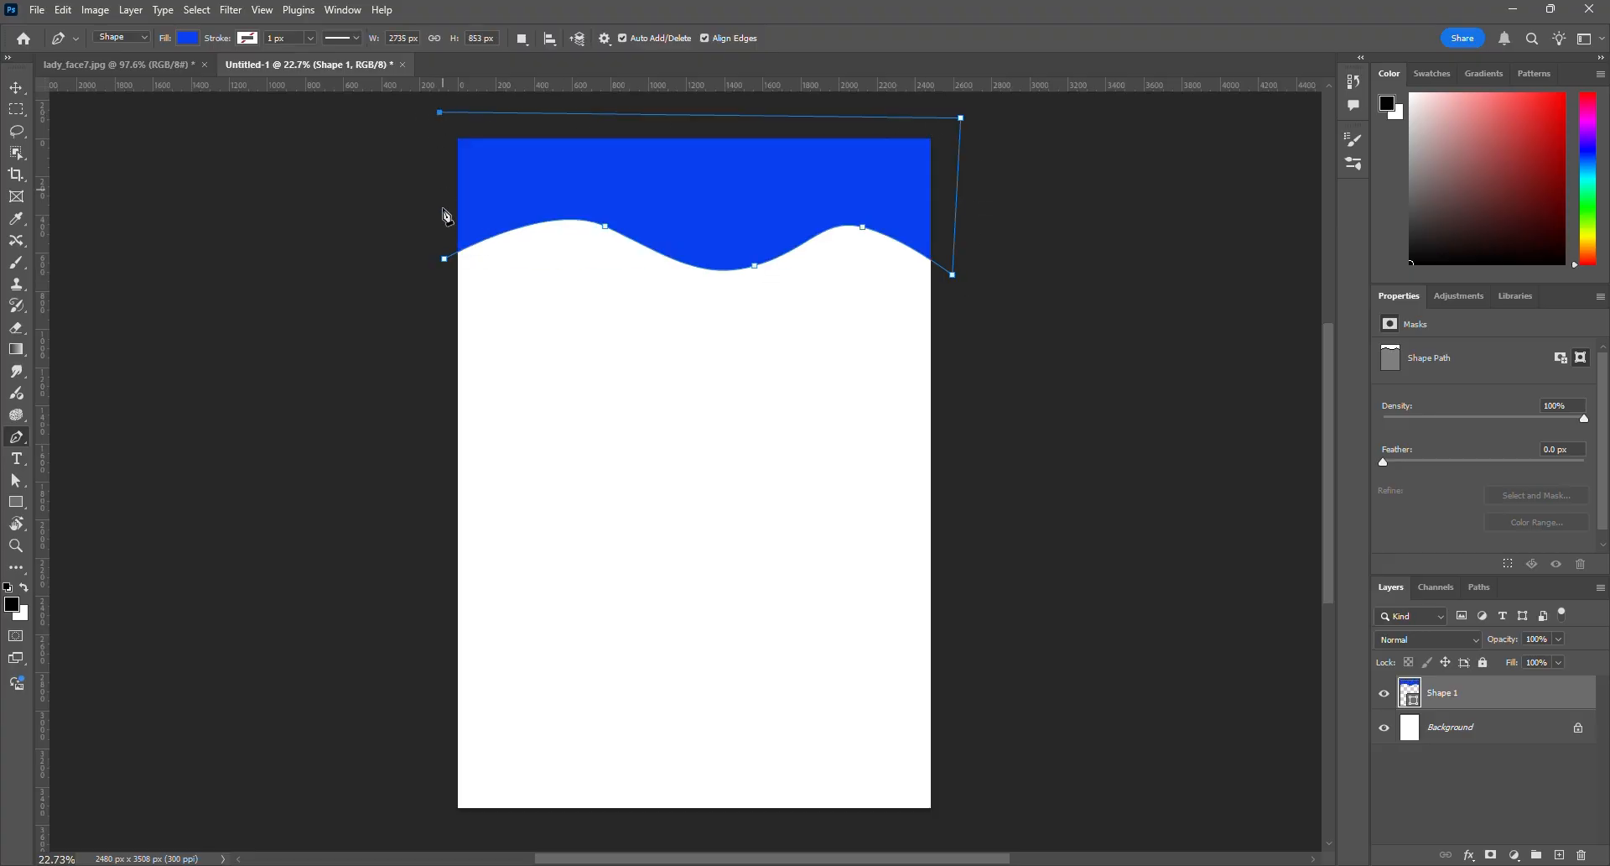
{"action": "left_click", "coordinate": [445, 258]}
Change the header shape's fill to the darker blue 0e33ad
{"action": "left_click", "coordinate": [189, 39]}
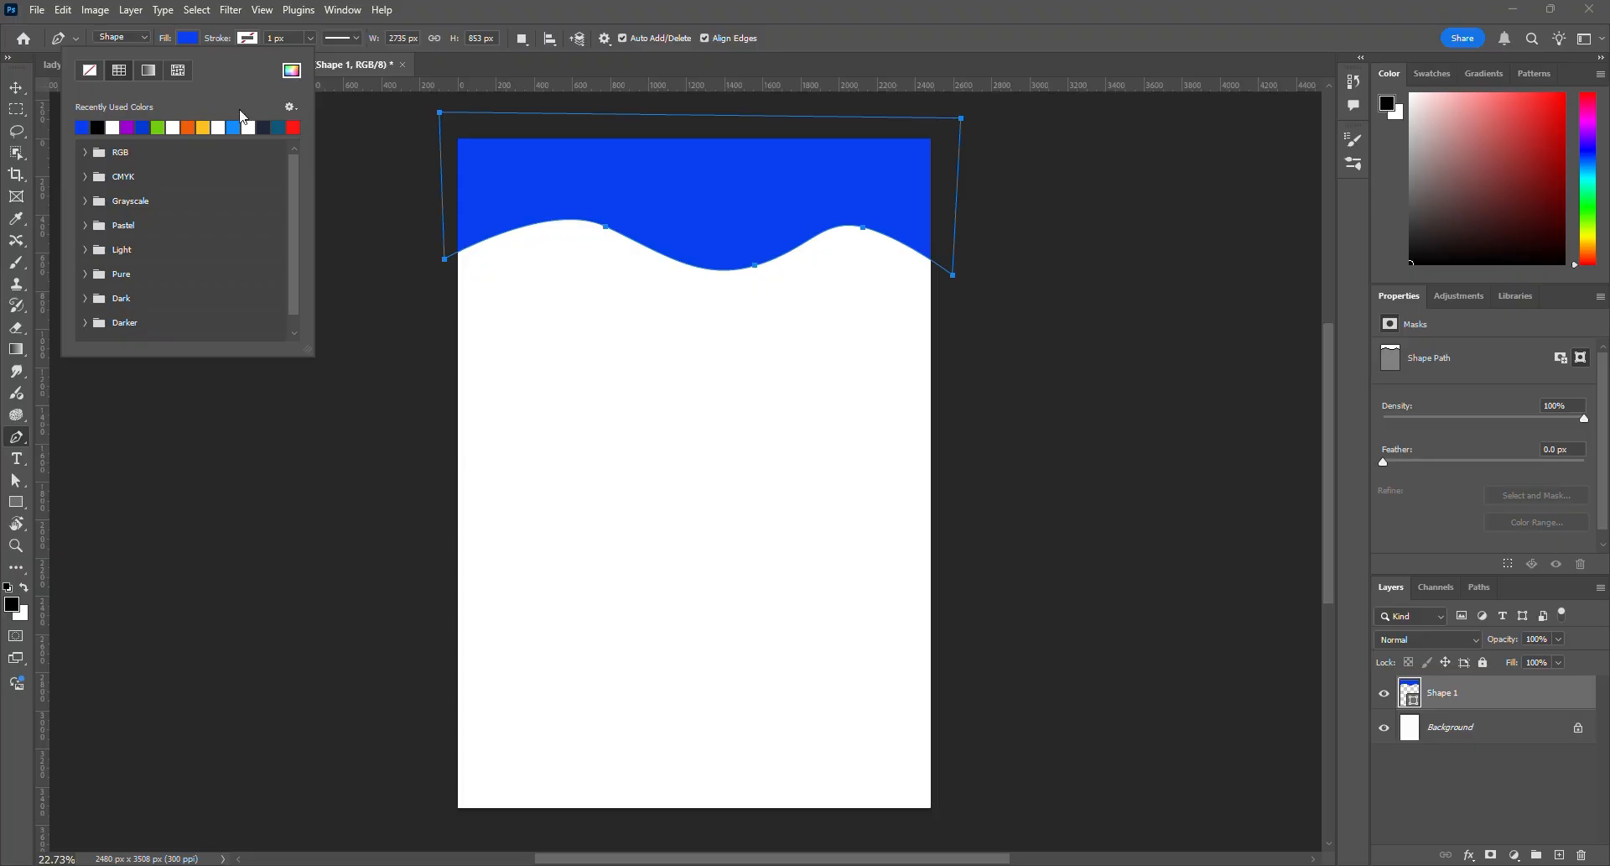
{"action": "left_click", "coordinate": [291, 69]}
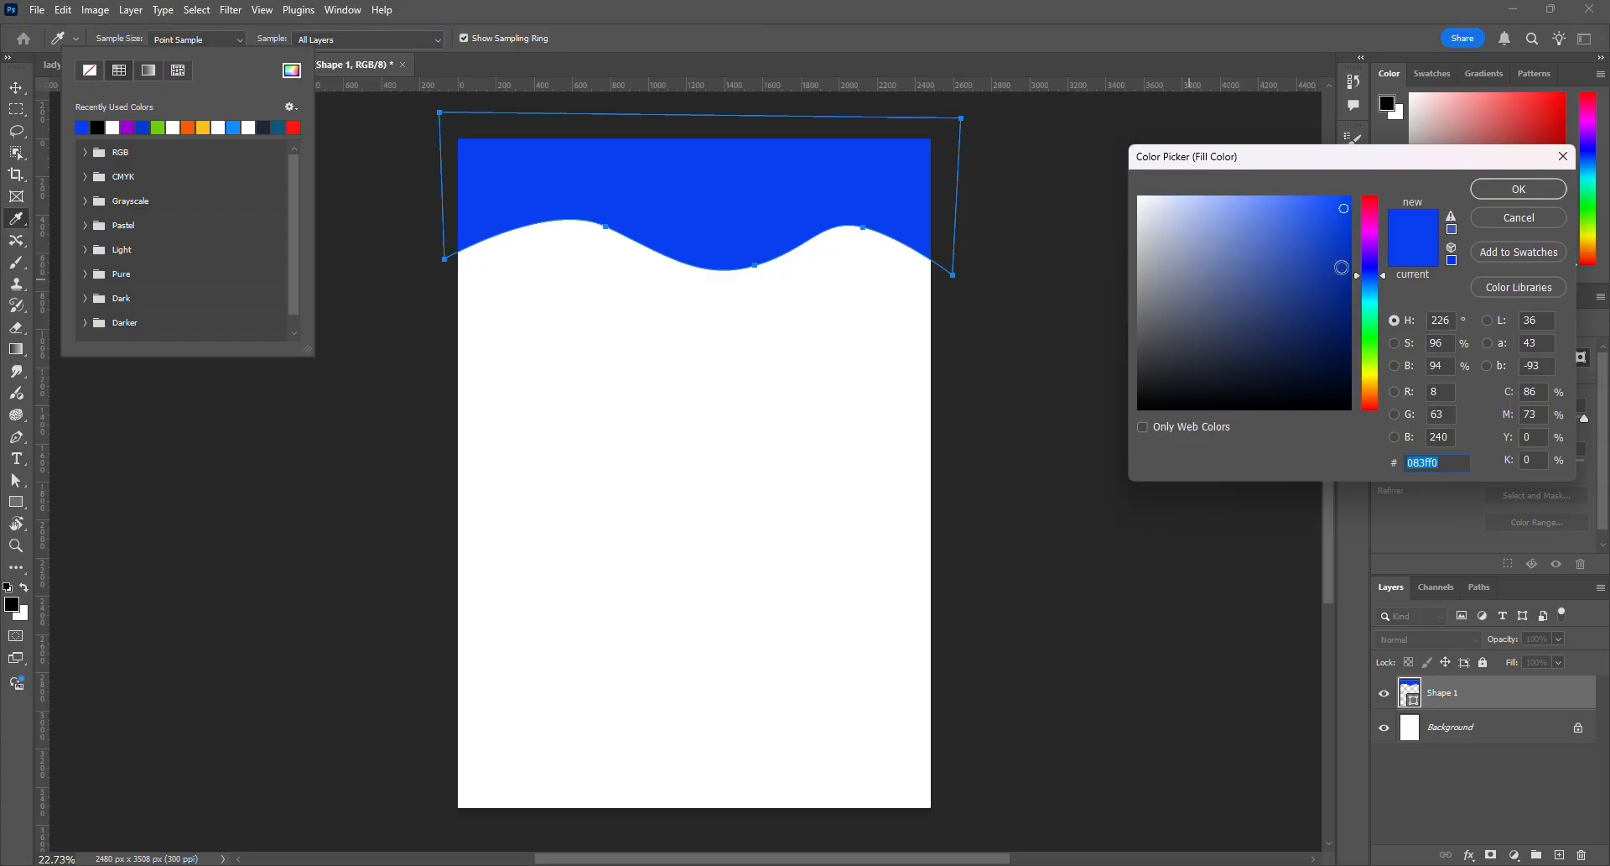
{"action": "left_click", "coordinate": [1335, 265]}
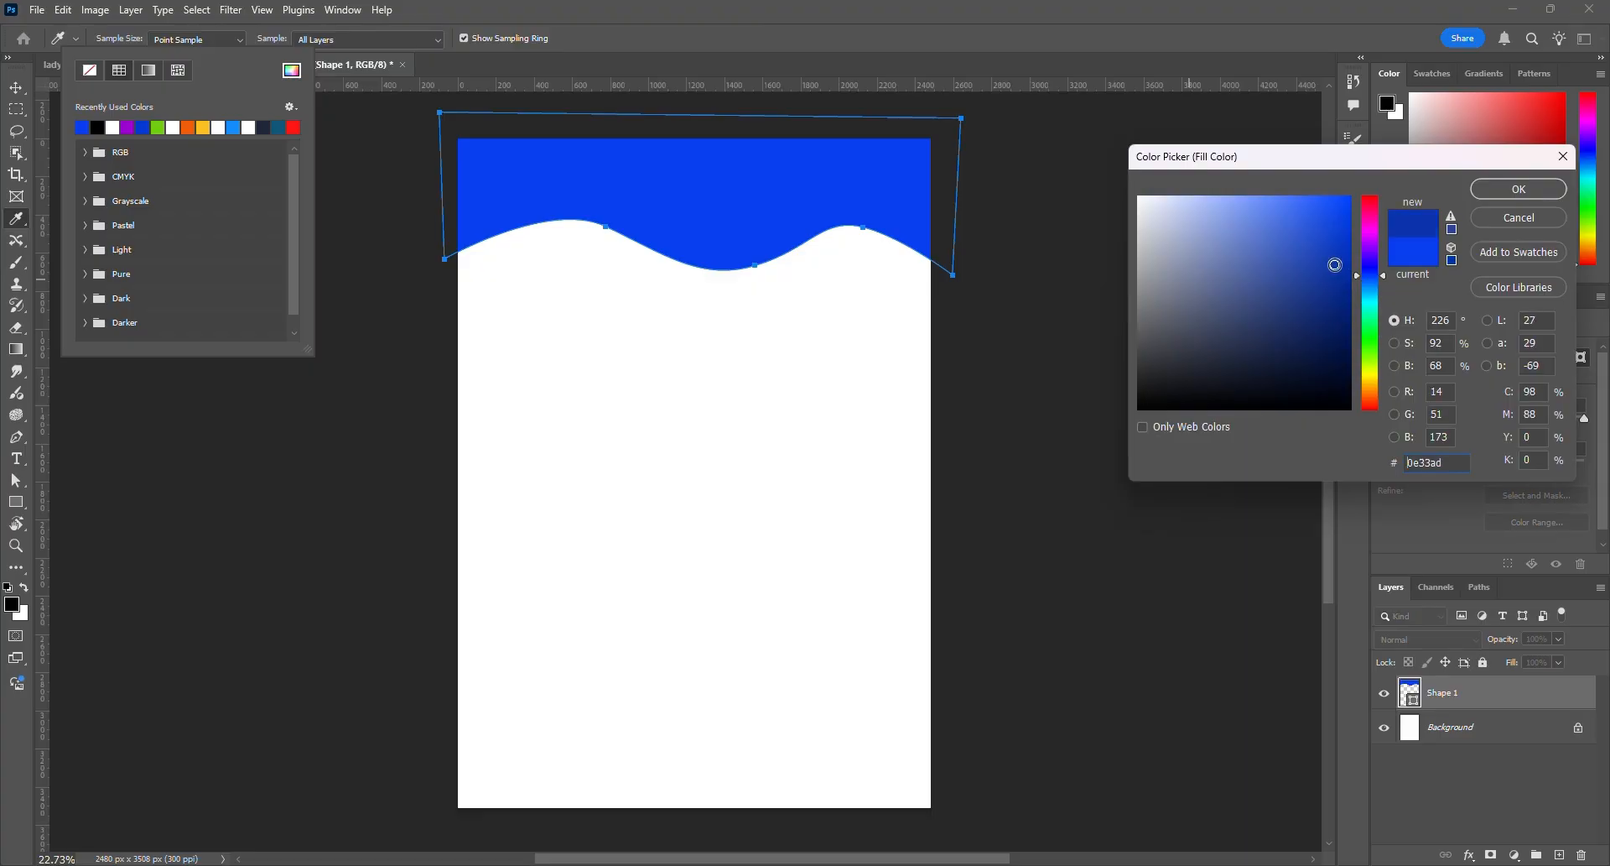
{"action": "left_click", "coordinate": [1513, 188]}
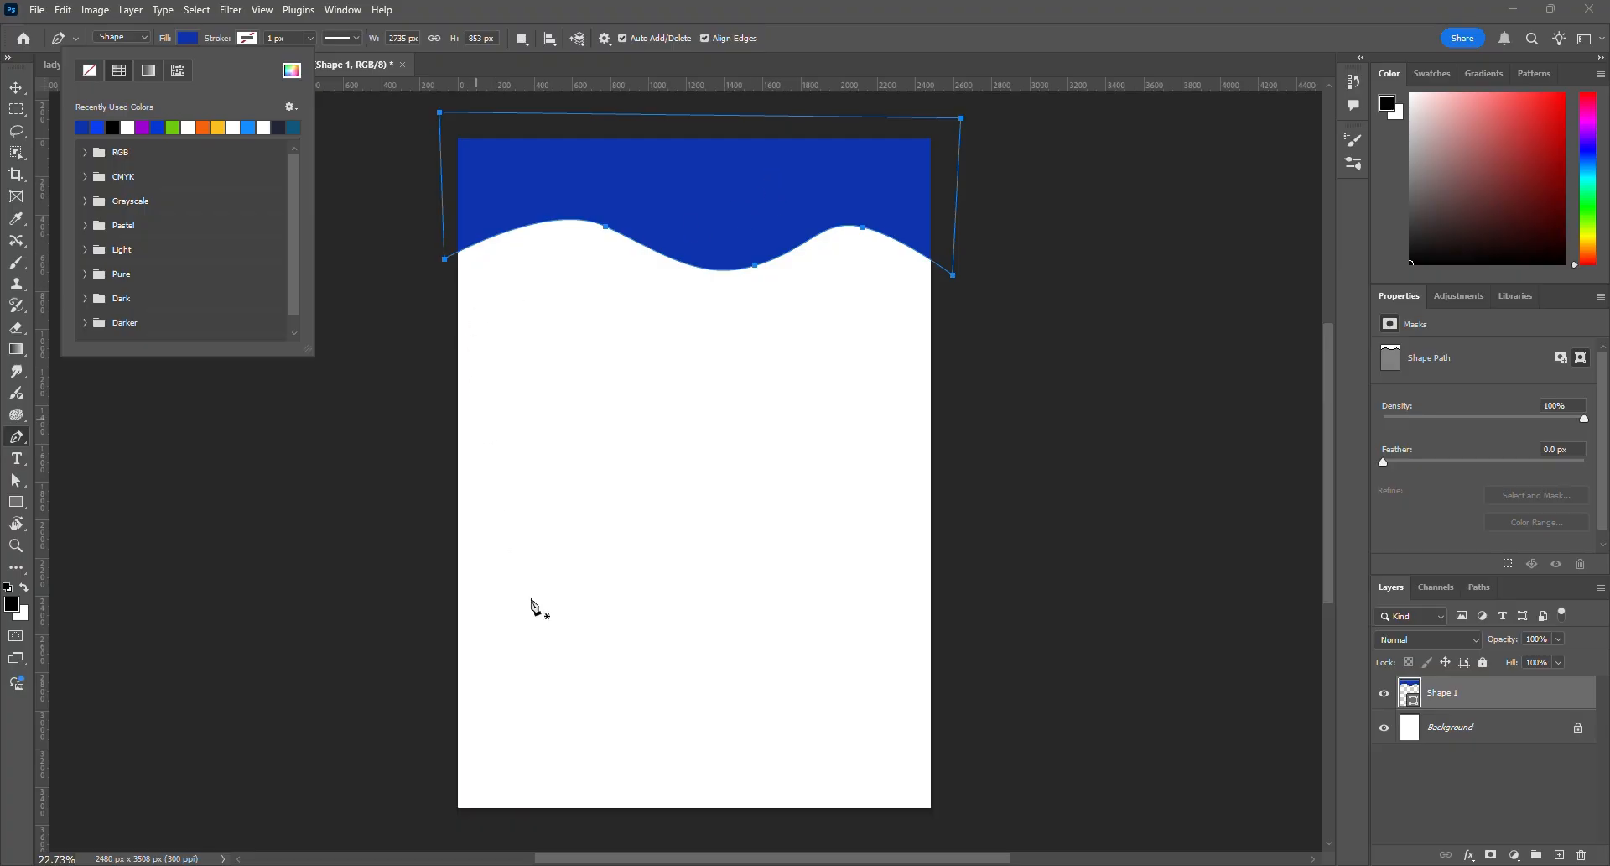
{"action": "left_click", "coordinate": [444, 686]}
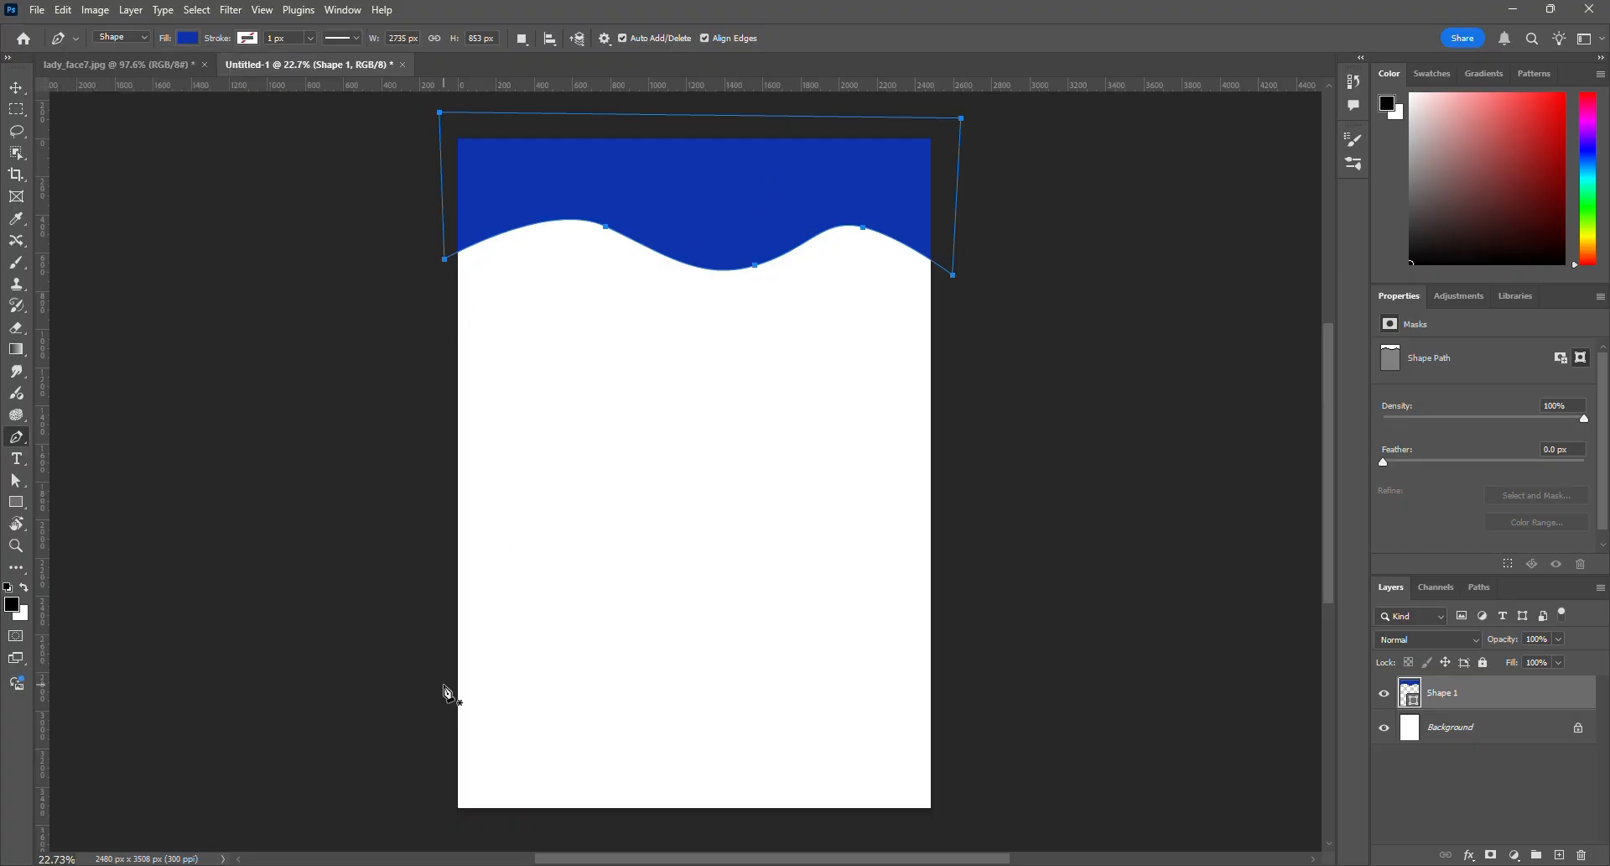
Draw a closed footer shape about 2700 by 805 px across the page's bottom with the Pen tool, dipping right of centre and overhanging the edges
{"action": "left_click", "coordinate": [444, 684]}
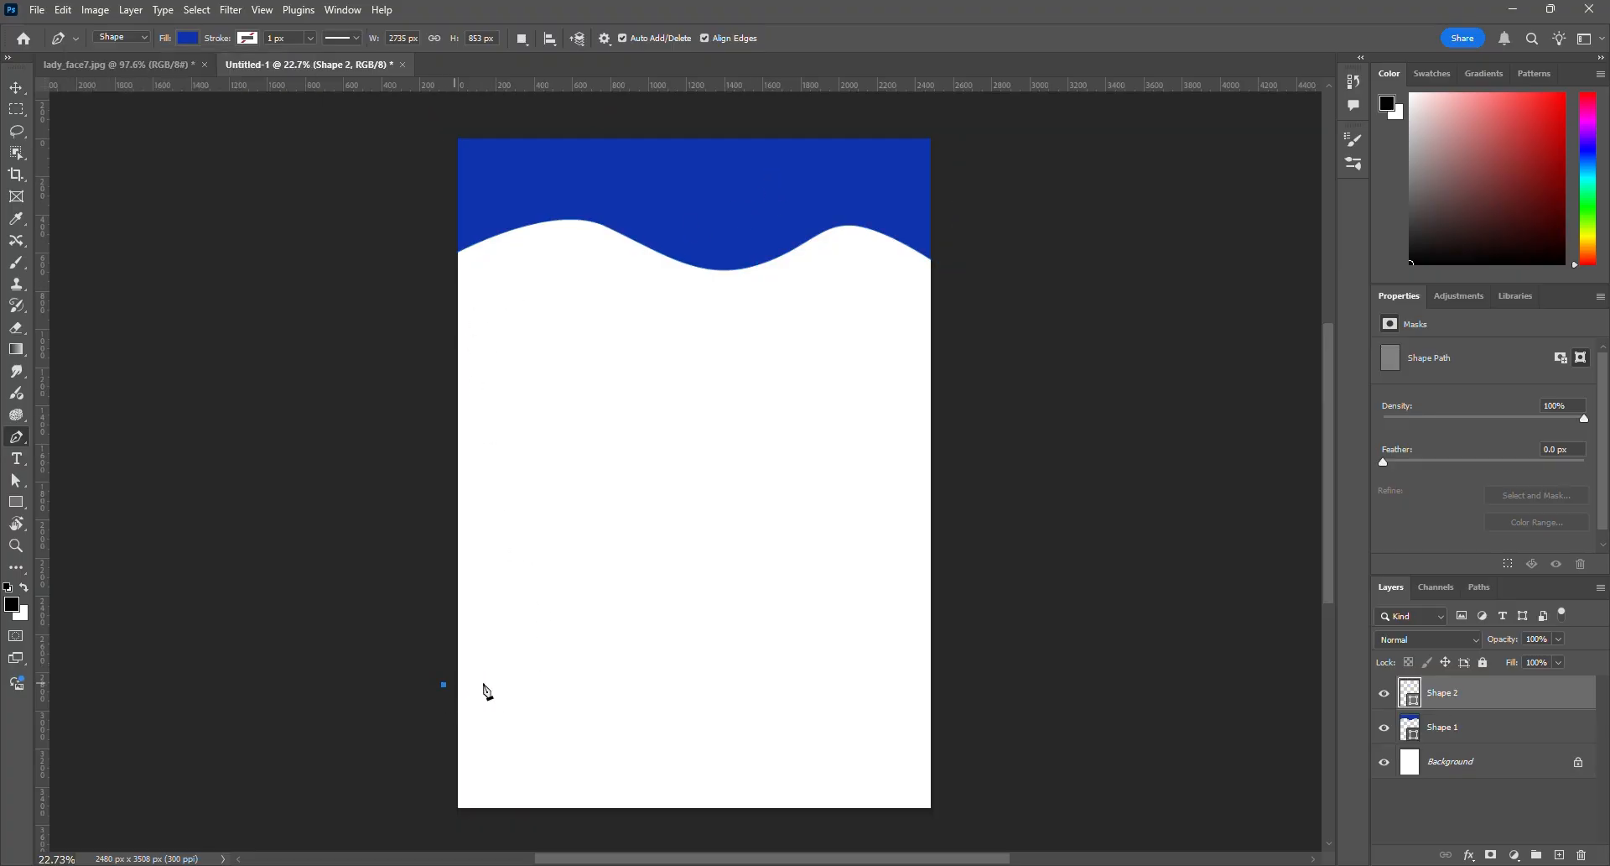
{"action": "left_click", "coordinate": [611, 684]}
{"action": "left_click_drag", "start_coordinate": [755, 723], "coordinate": [798, 718]}
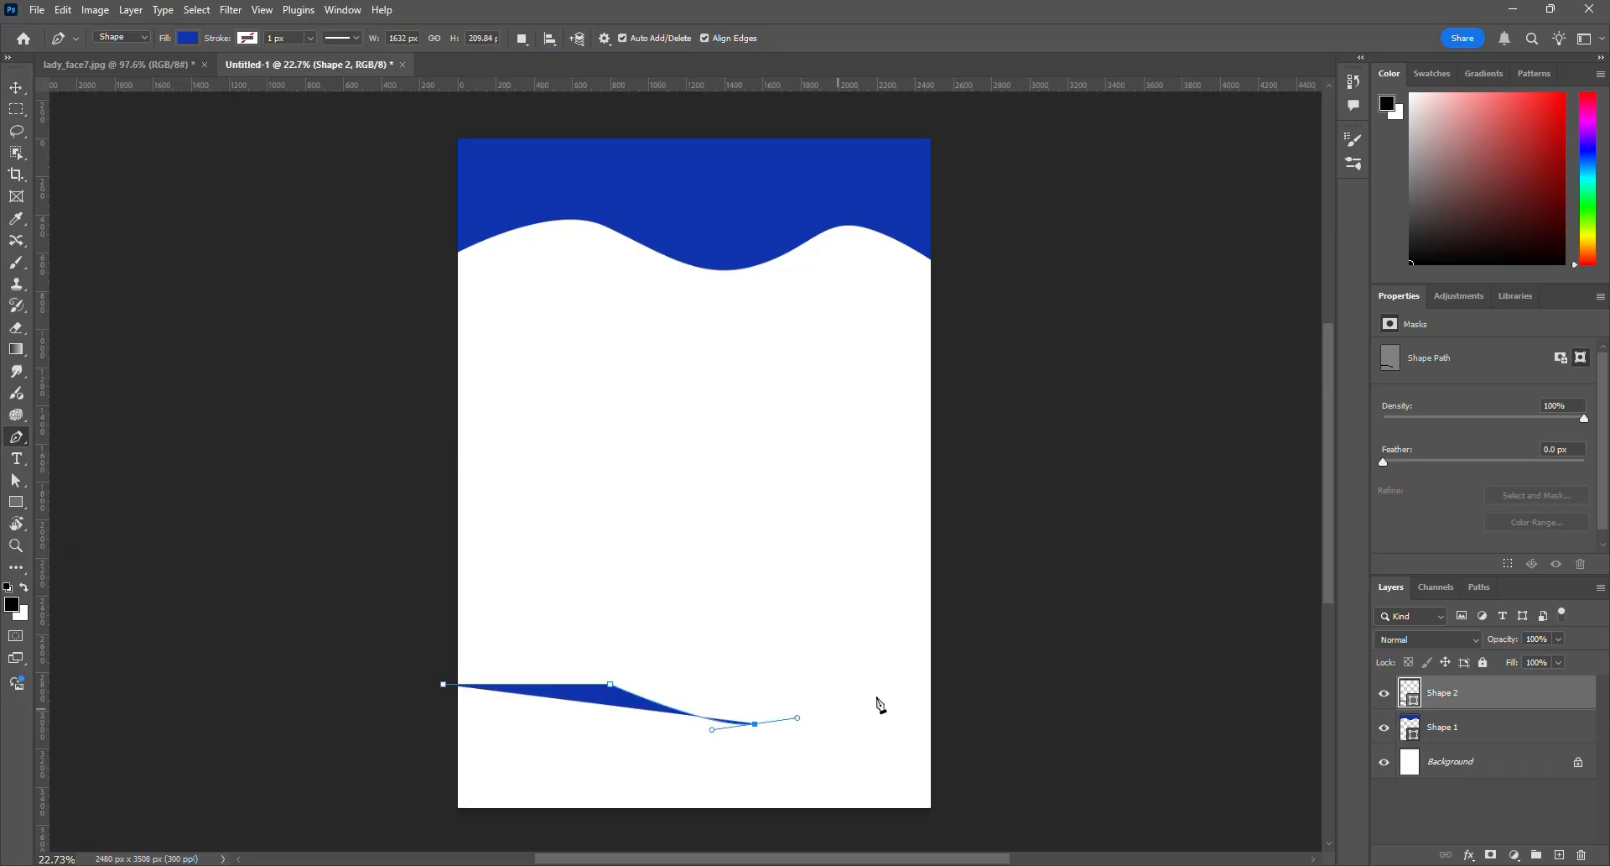
{"action": "left_click", "coordinate": [958, 672]}
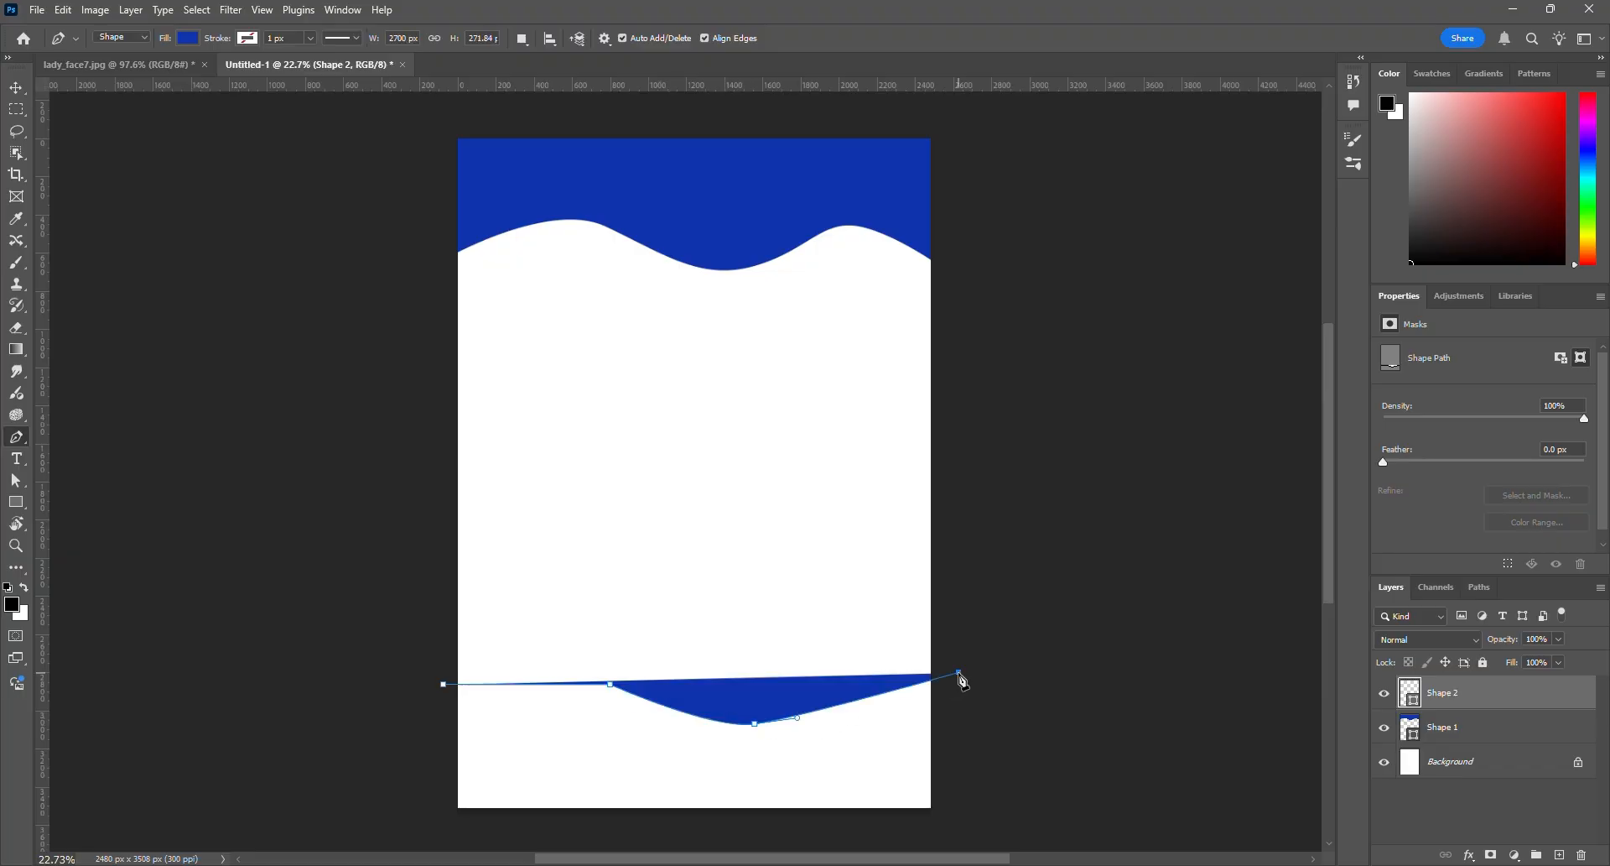
{"action": "left_click", "coordinate": [954, 824]}
{"action": "left_click", "coordinate": [446, 827]}
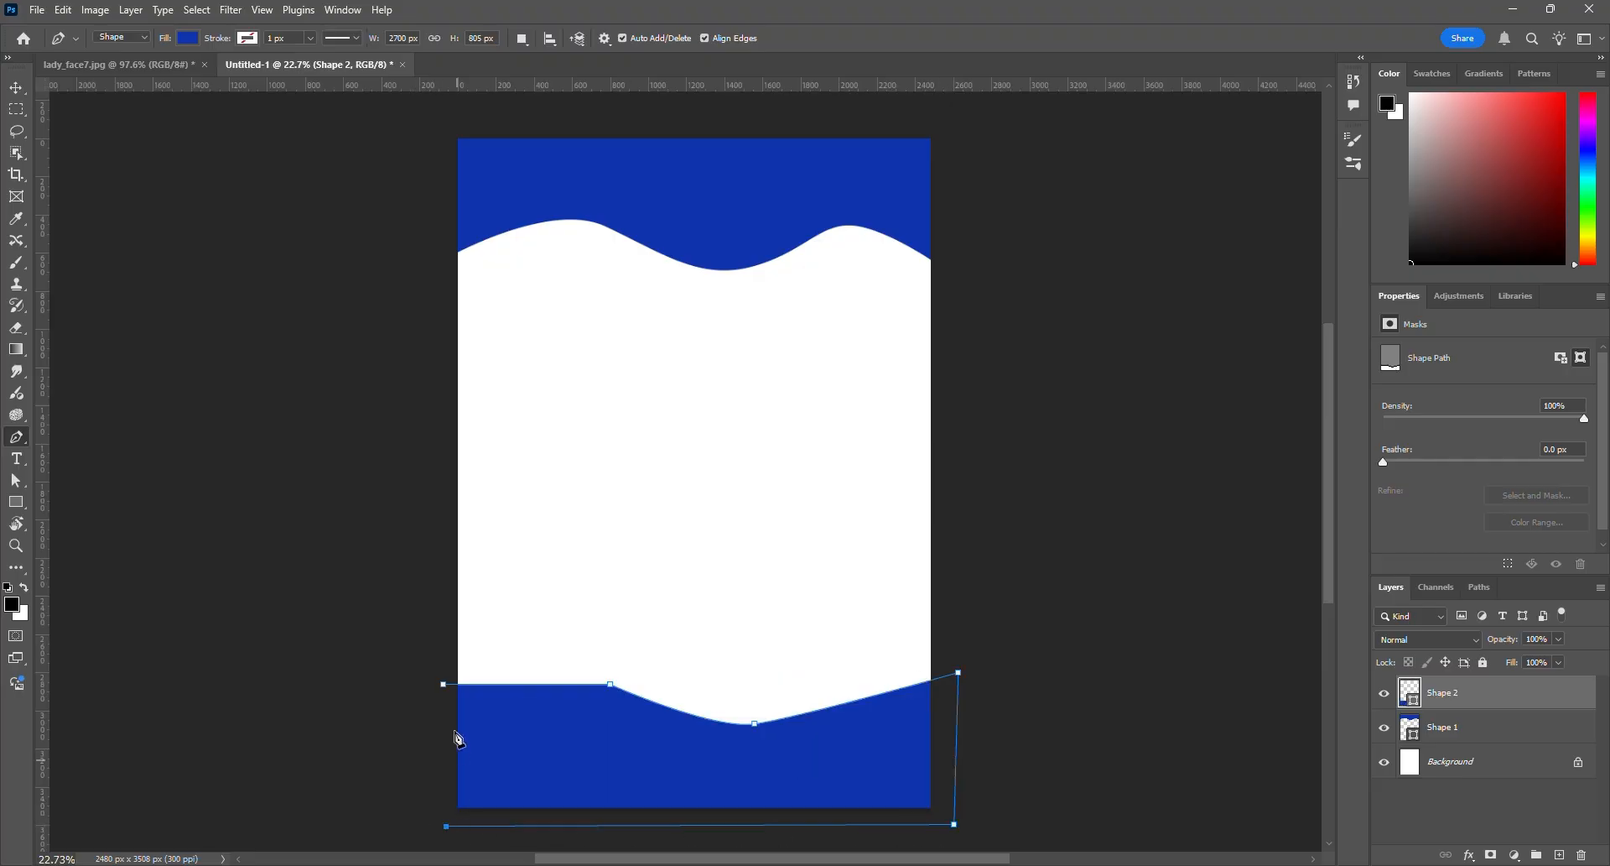
{"action": "left_click", "coordinate": [445, 686]}
Lengthen and level the right-hand direction handle of the footer's valley anchor to smooth the curve rising to the right edge
{"action": "left_click", "coordinate": [24, 487]}
{"action": "left_click", "coordinate": [755, 724]}
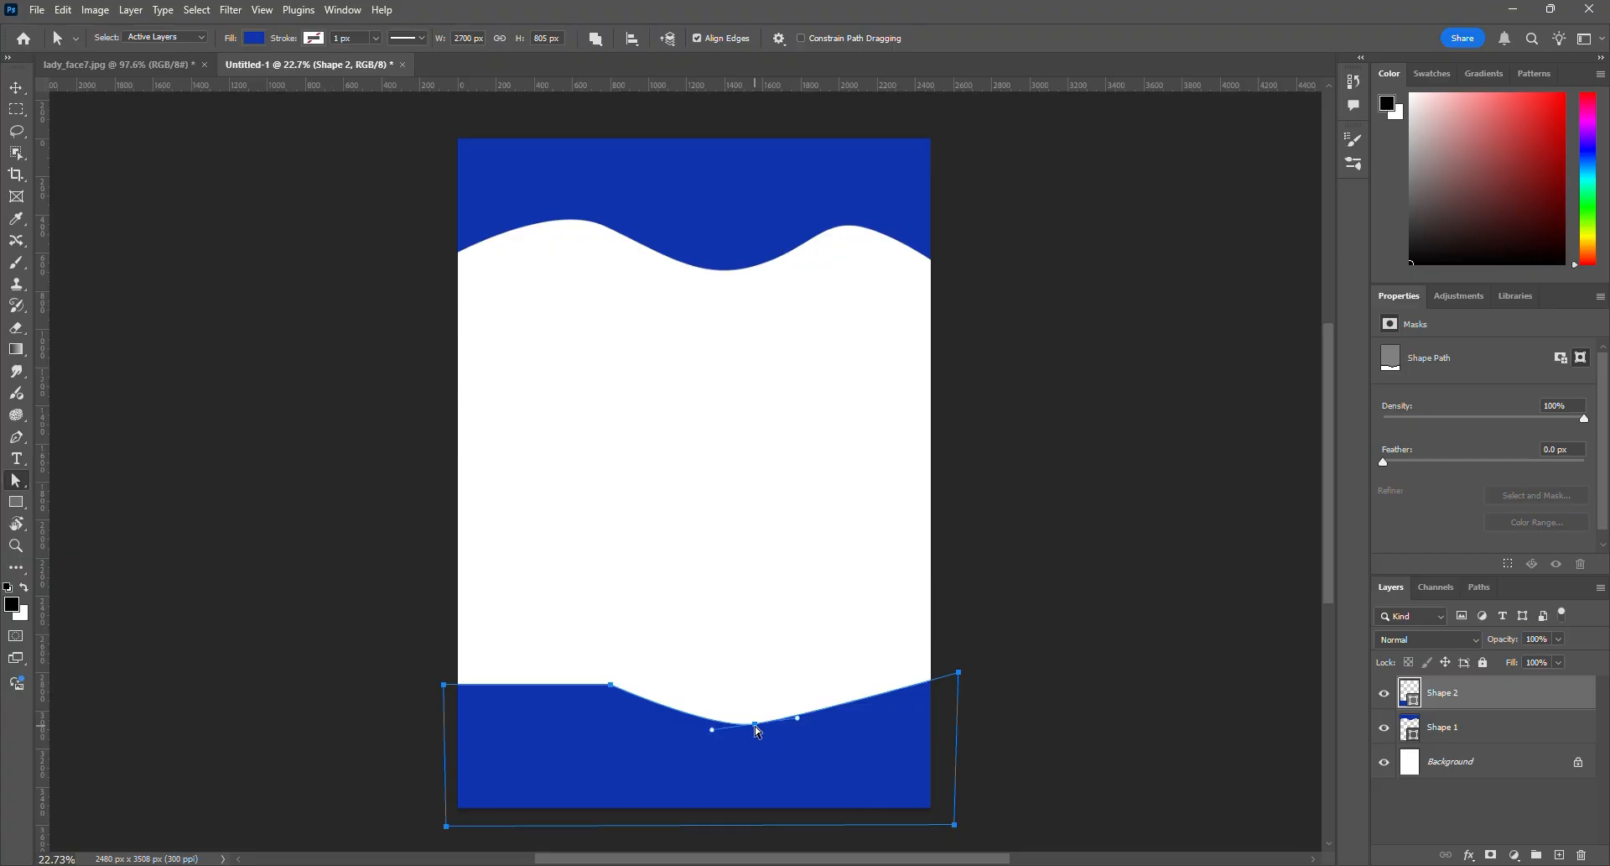
{"action": "left_click_drag", "start_coordinate": [800, 726], "coordinate": [852, 737]}
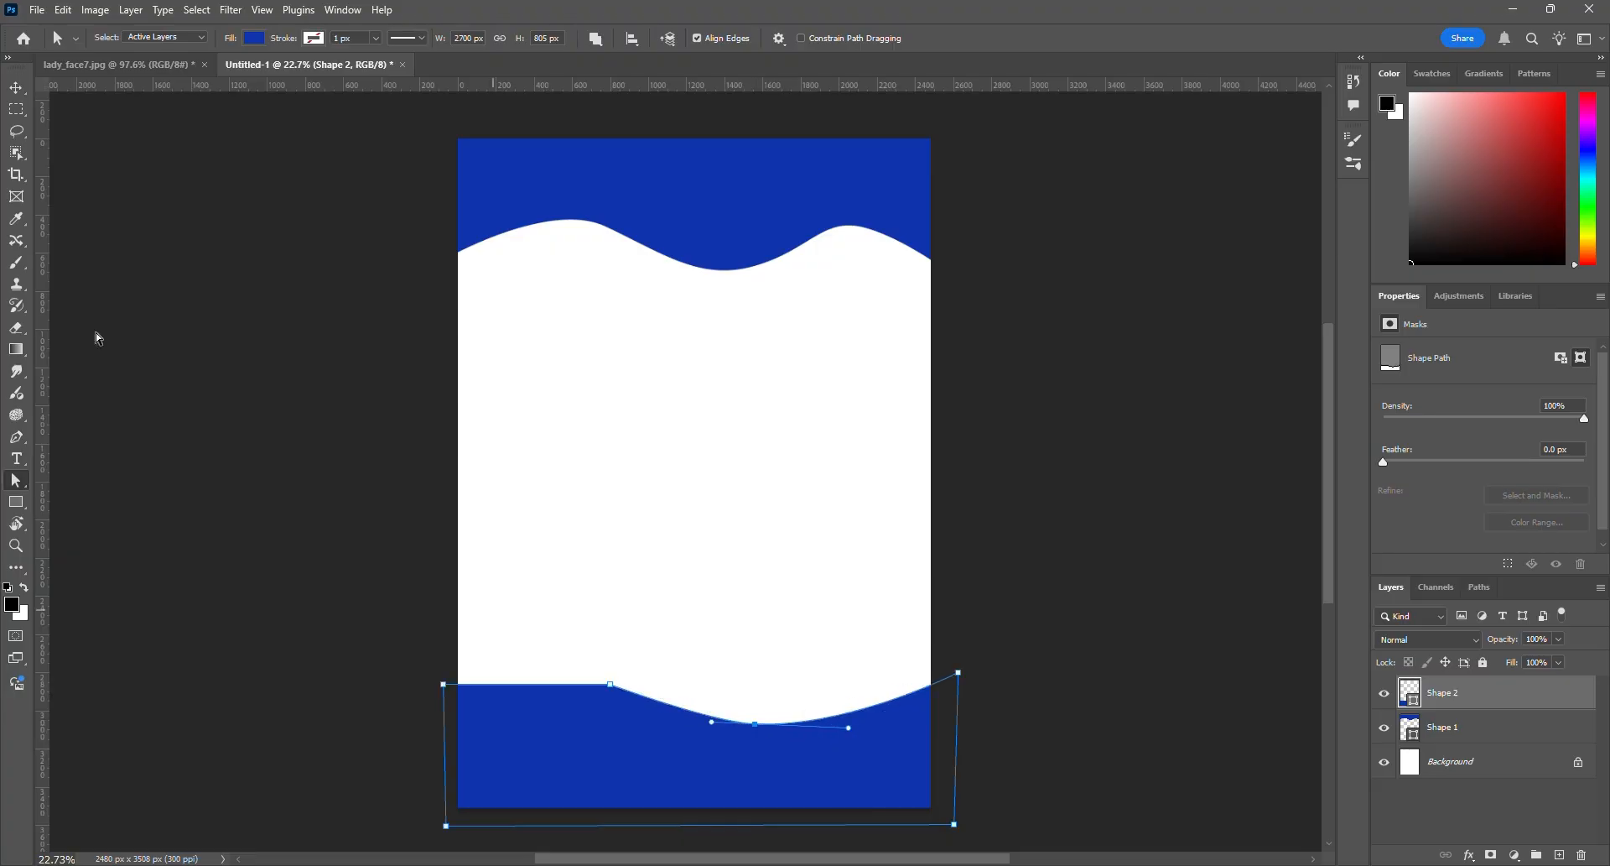
Change the footer shape's fill to the recently used orange and deselect the shape
{"action": "left_click", "coordinate": [254, 39]}
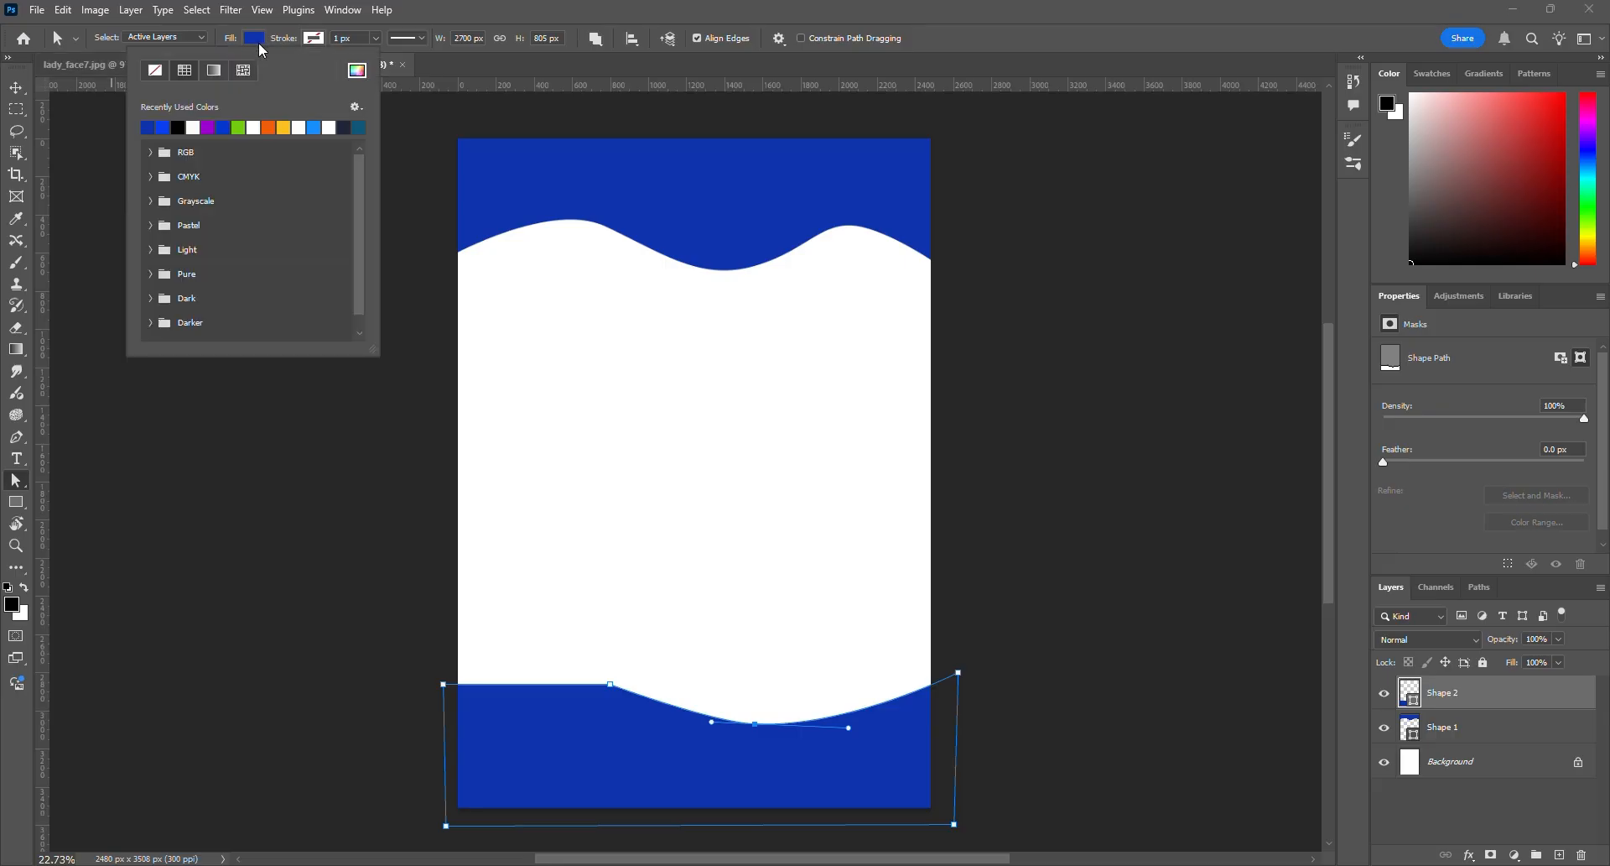
{"action": "left_click", "coordinate": [273, 124]}
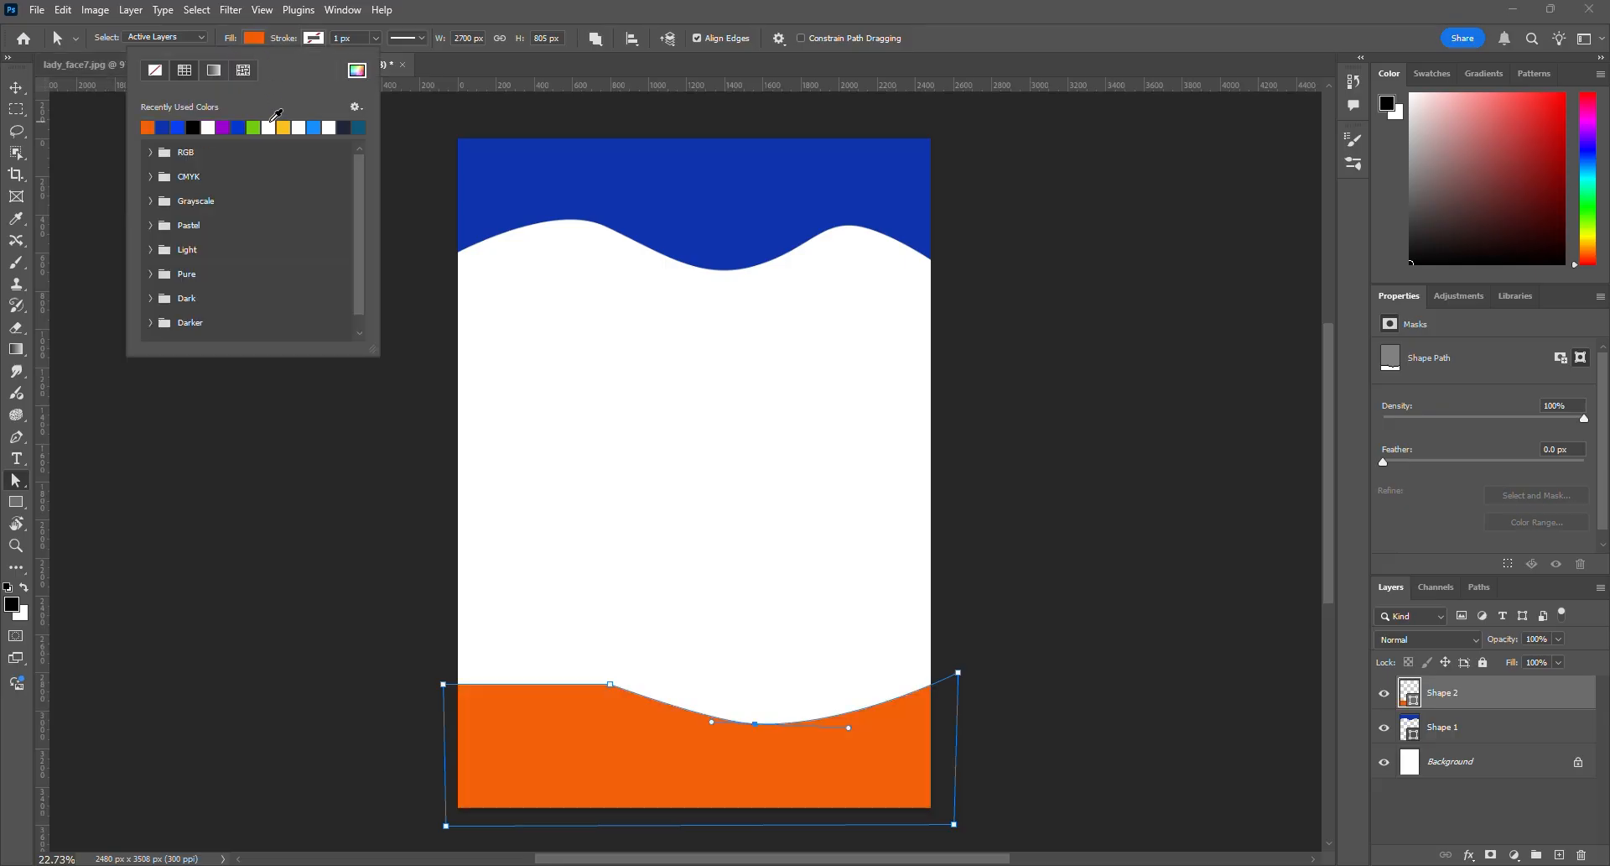
{"action": "left_click", "coordinate": [16, 89]}
{"action": "left_click", "coordinate": [163, 202]}
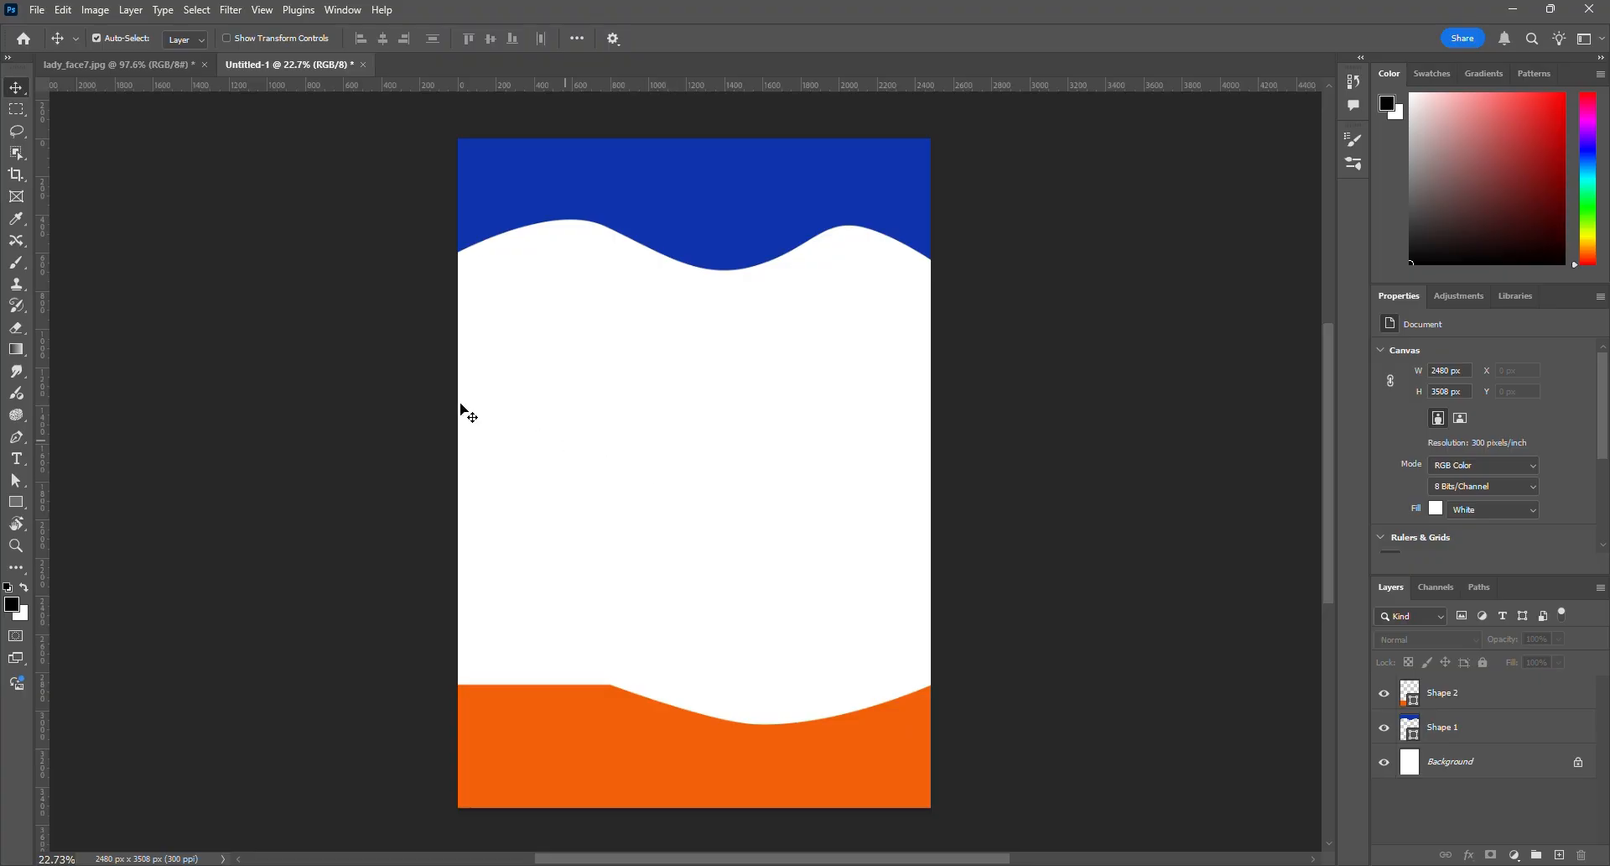
Switch to the lady_face7.jpg document and set the Pen tool to Path mode
{"action": "left_click", "coordinate": [121, 63]}
{"action": "scroll", "coordinate": [884, 332], "scroll_direction": "down", "scroll_amount": 2}
{"action": "scroll", "coordinate": [885, 336], "scroll_direction": "down", "scroll_amount": 2}
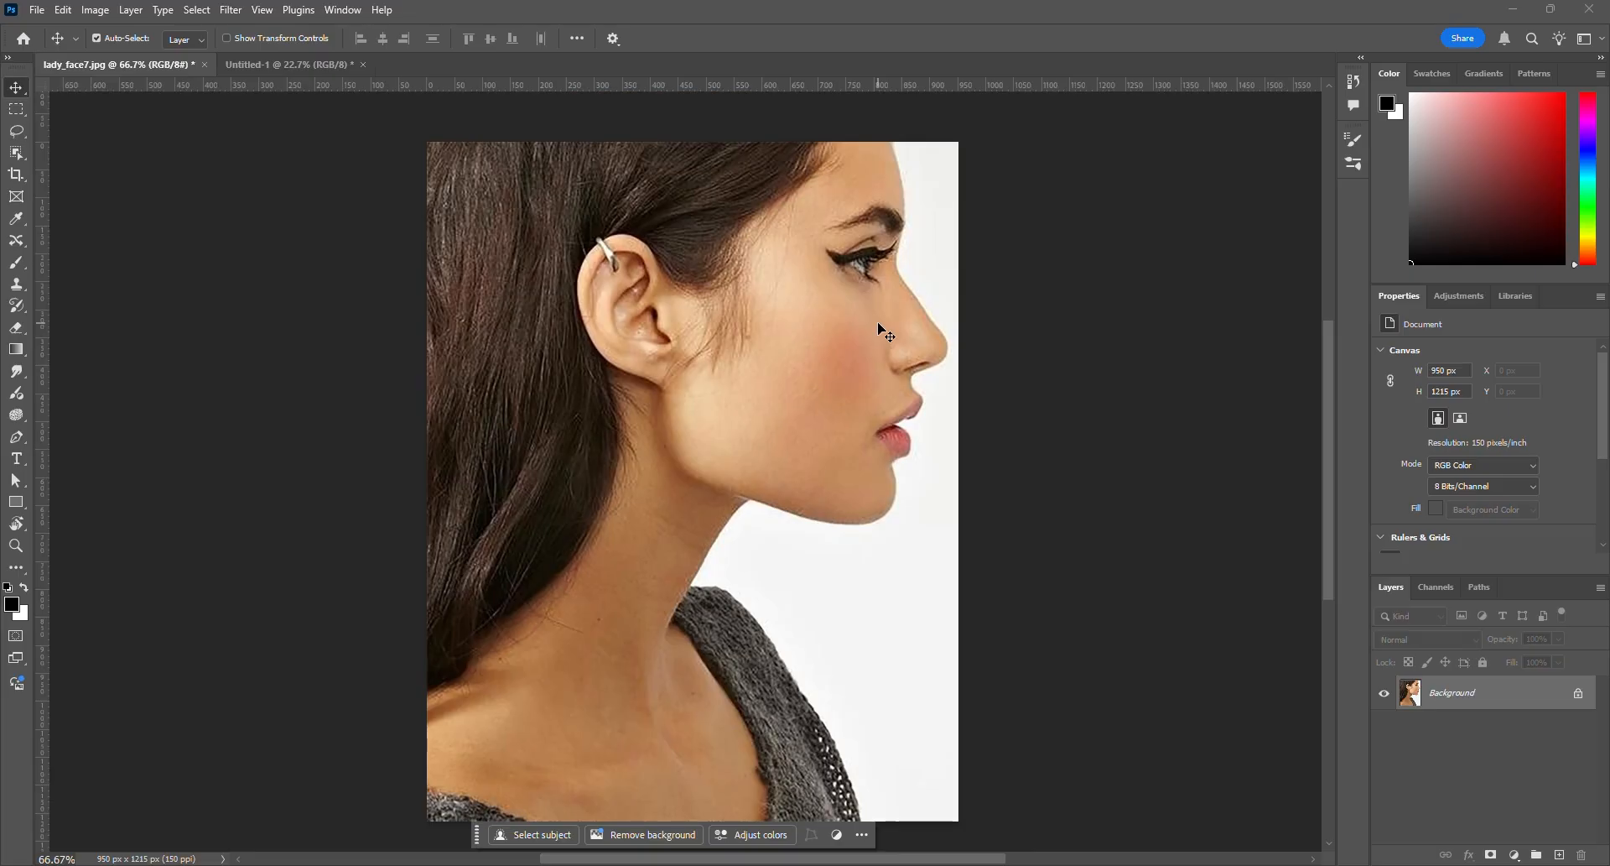
{"action": "left_click", "coordinate": [17, 436]}
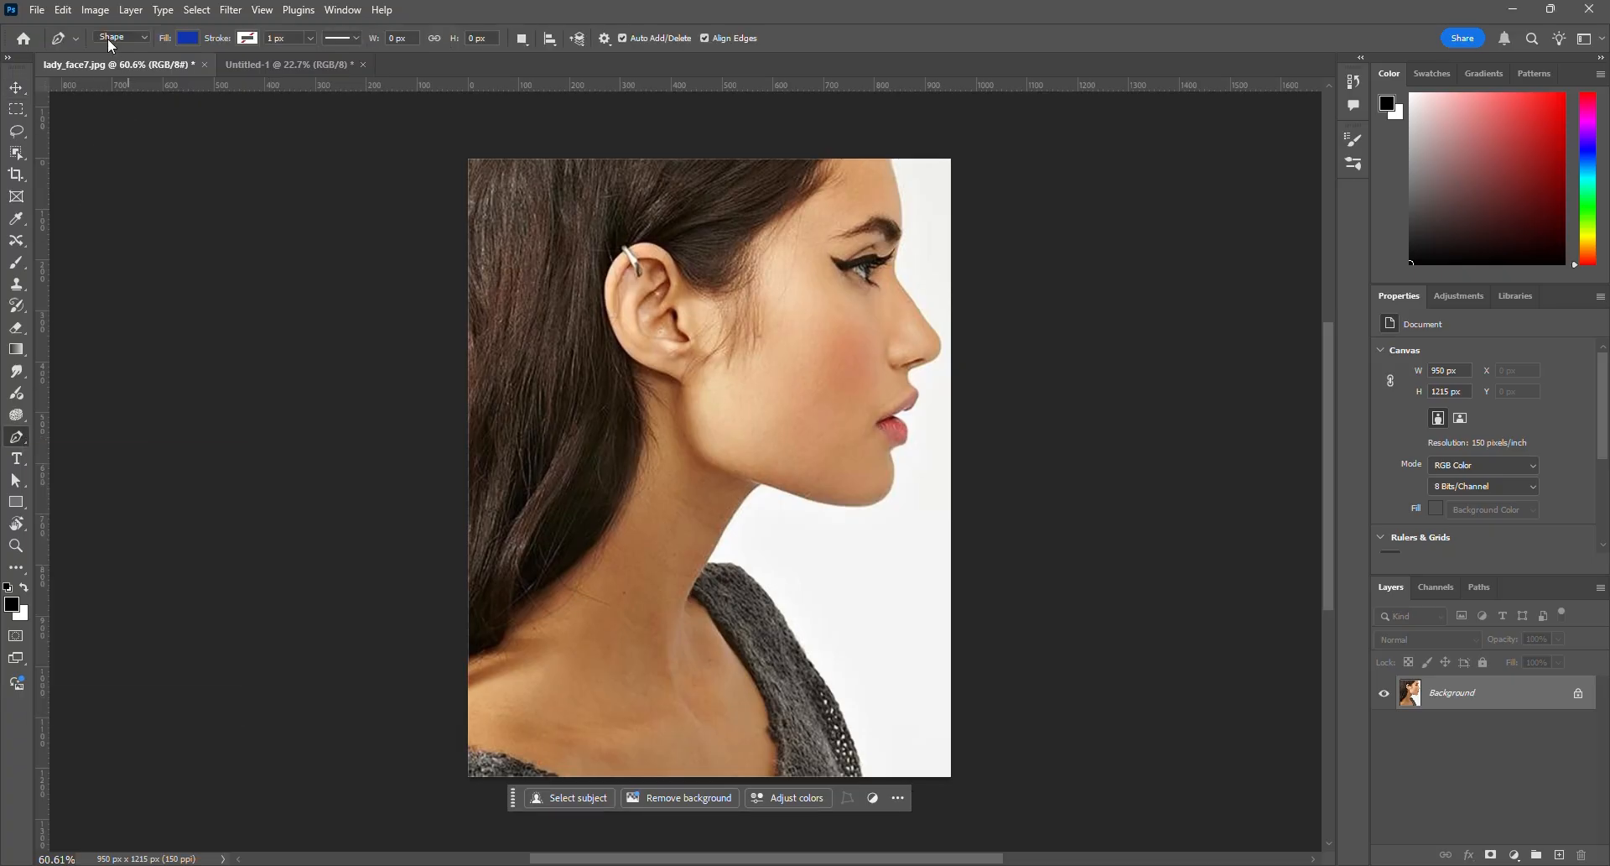
{"action": "left_click", "coordinate": [128, 37]}
{"action": "left_click", "coordinate": [128, 64]}
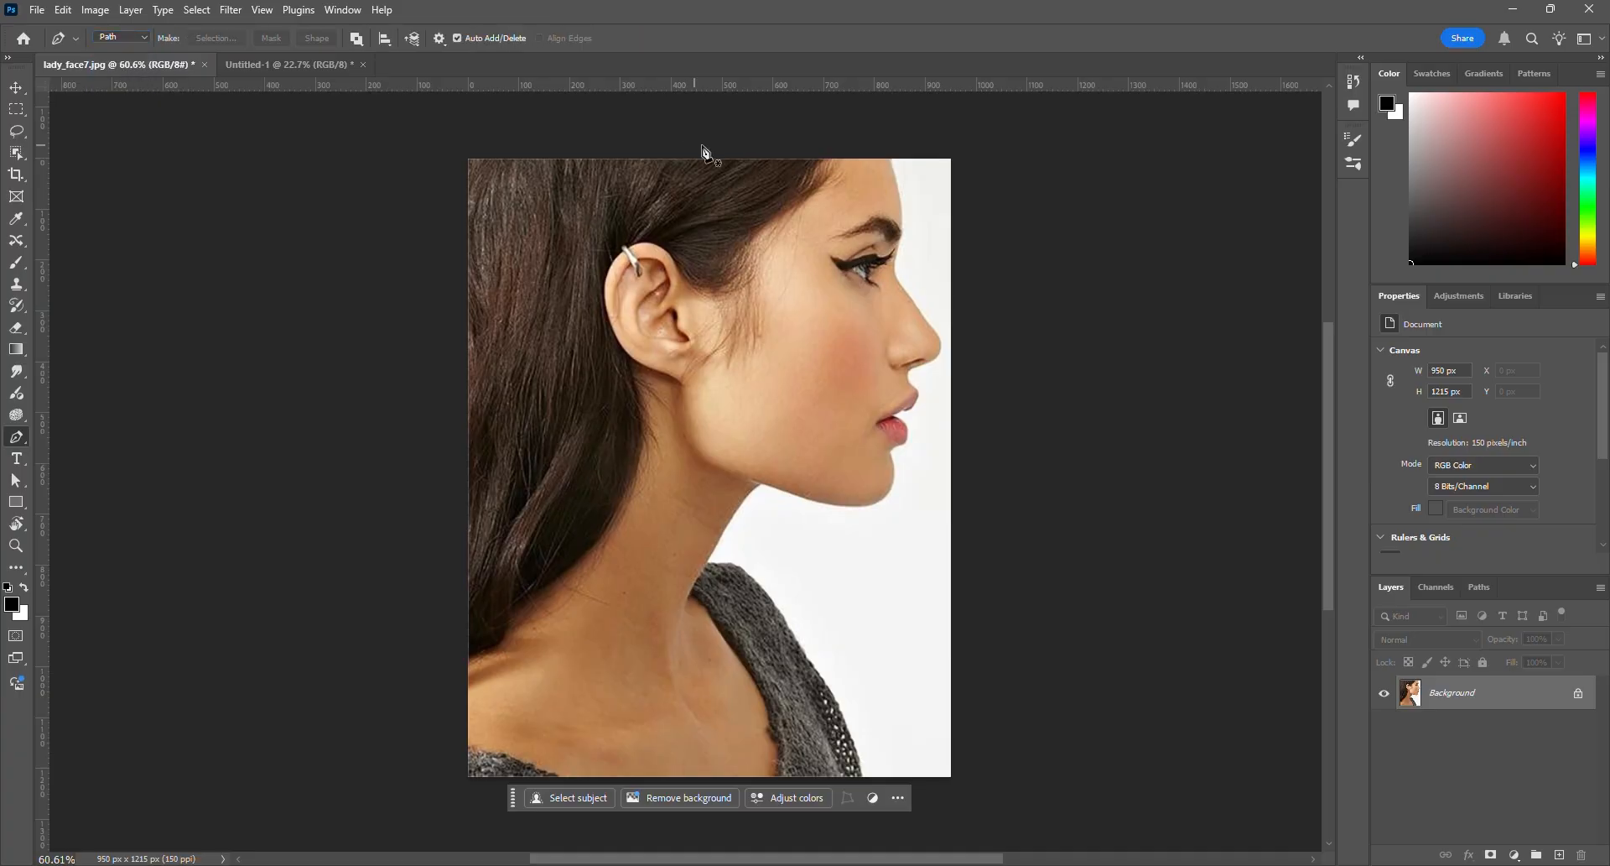
Trace a path along the woman's profile from the forehead at the image's top edge down to the sweater at its bottom edge
{"action": "scroll", "coordinate": [931, 142], "scroll_direction": "up", "scroll_amount": 2}
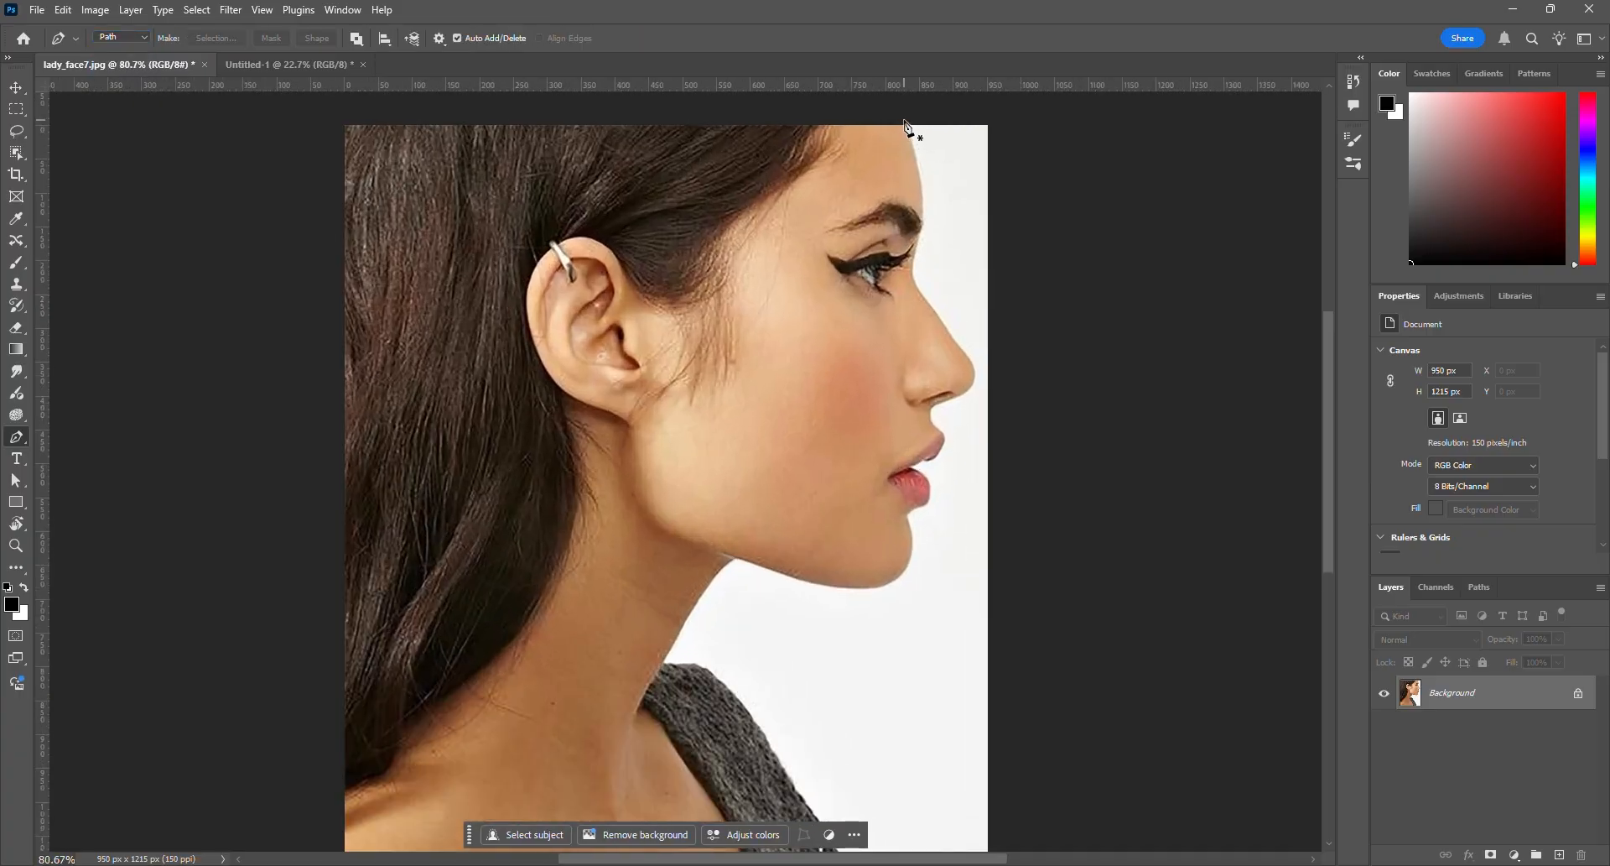
{"action": "left_click", "coordinate": [904, 120]}
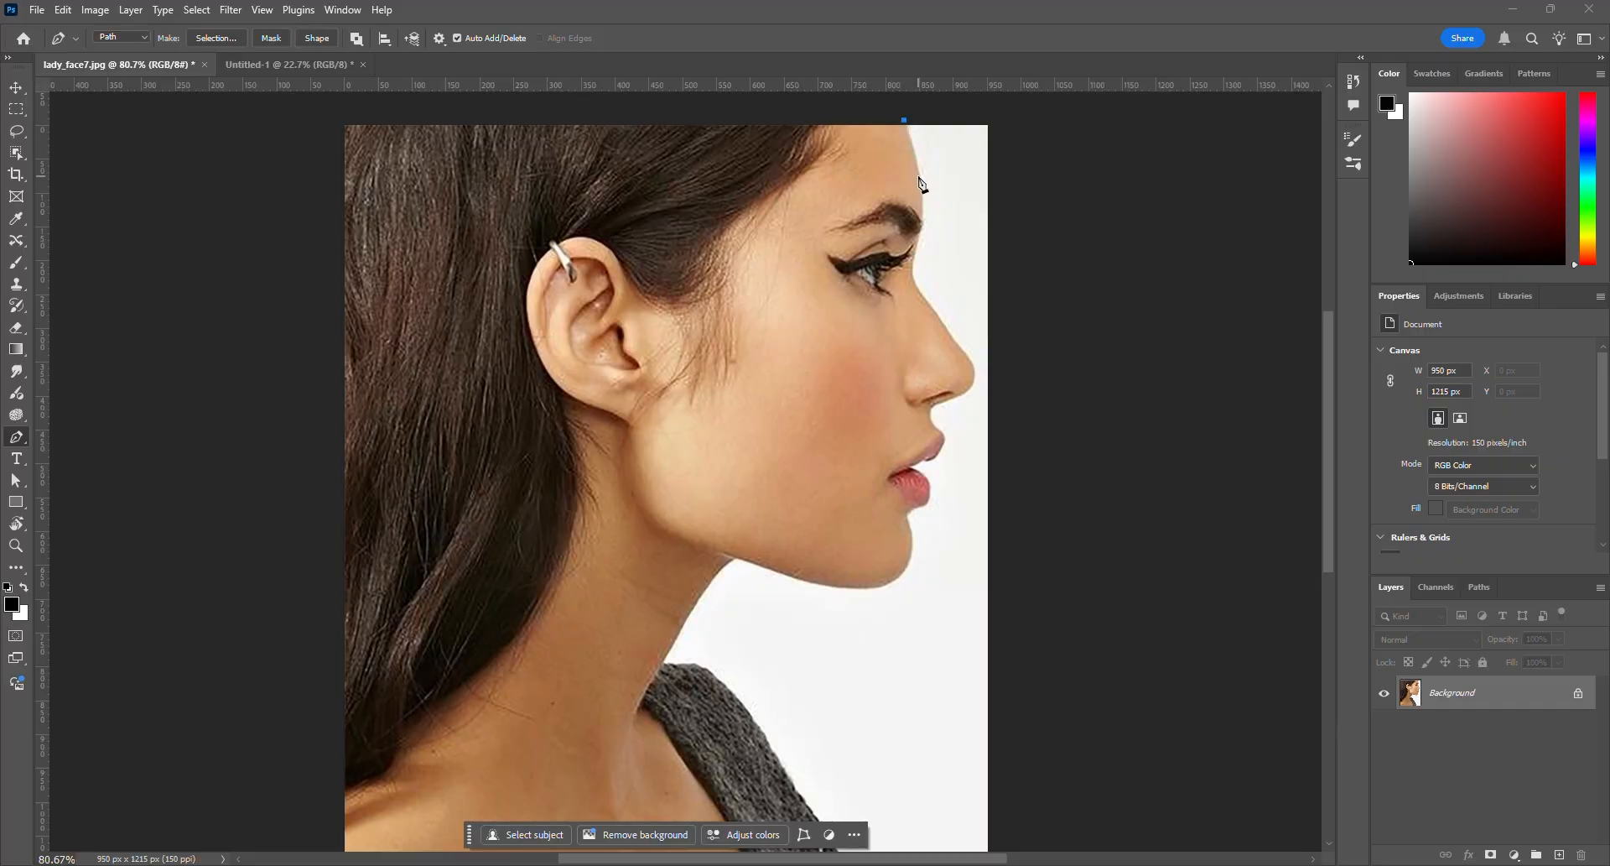
{"action": "left_click", "coordinate": [920, 174]}
{"action": "left_click", "coordinate": [916, 250]}
{"action": "left_click_drag", "start_coordinate": [904, 281], "coordinate": [901, 284]}
{"action": "left_click", "coordinate": [916, 254]}
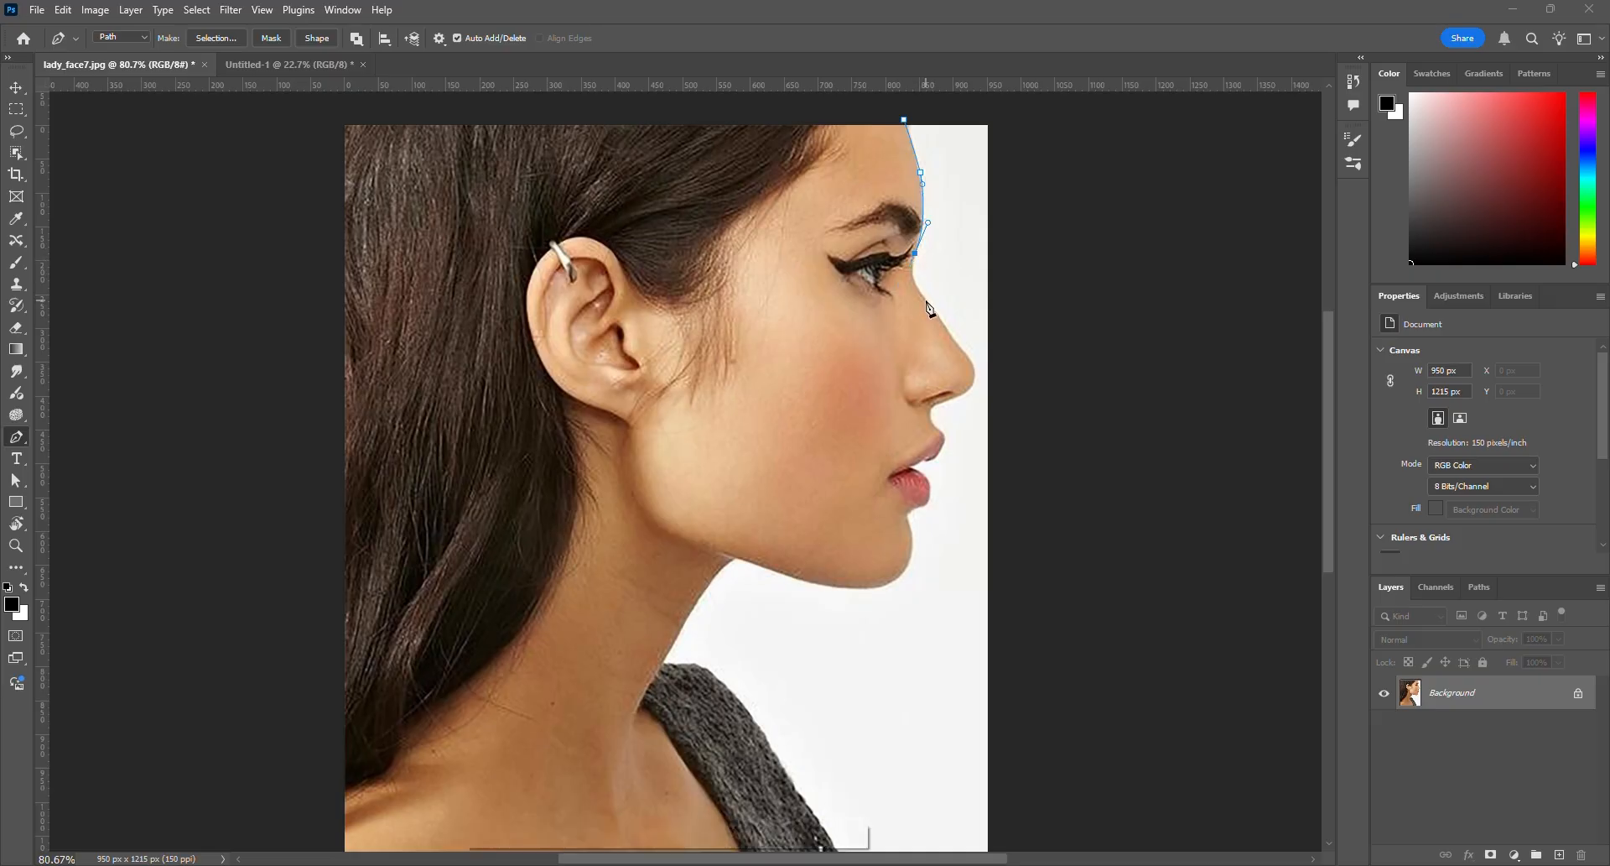
{"action": "left_click_drag", "start_coordinate": [925, 299], "coordinate": [945, 319]}
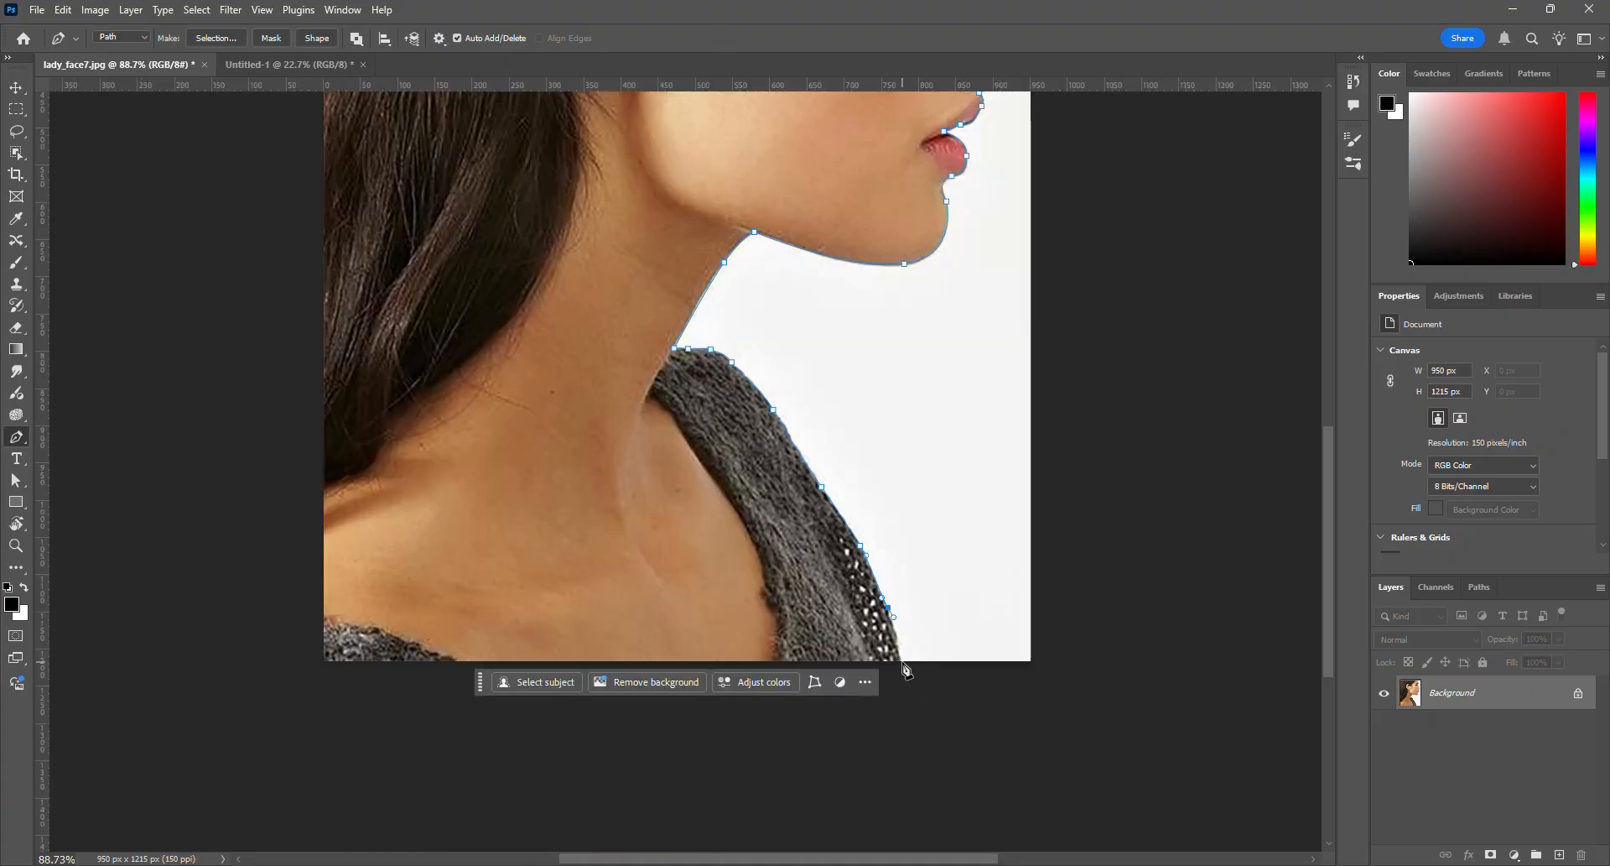
{"action": "left_click", "coordinate": [902, 661]}
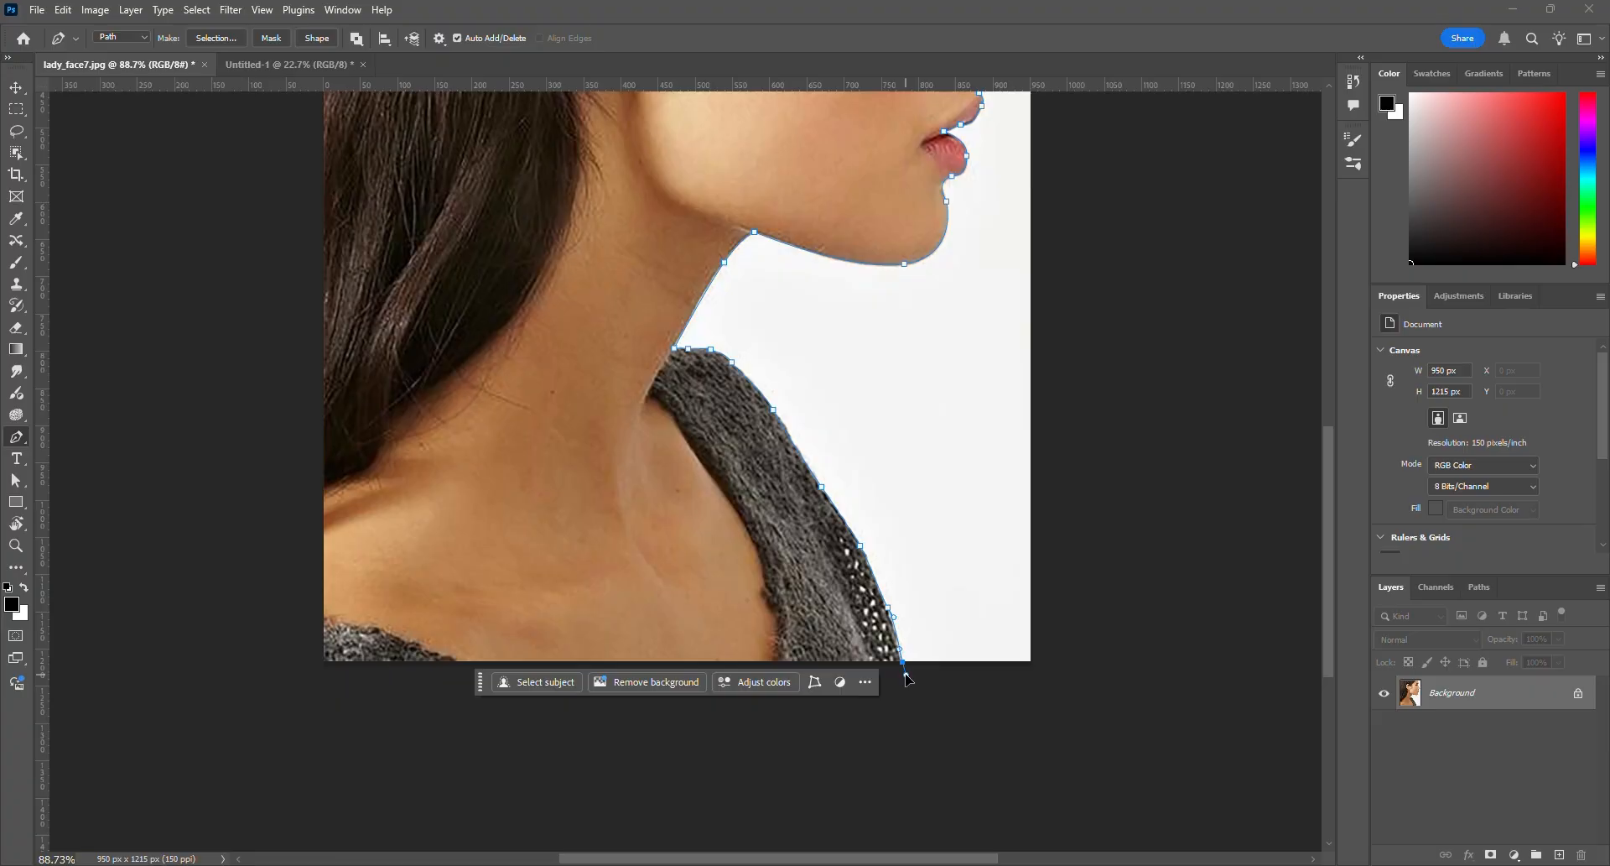
Continue the path outside the image below, left of and above the woman, and close it at the starting anchor on the forehead
{"action": "left_click", "coordinate": [816, 735]}
{"action": "left_click", "coordinate": [303, 704]}
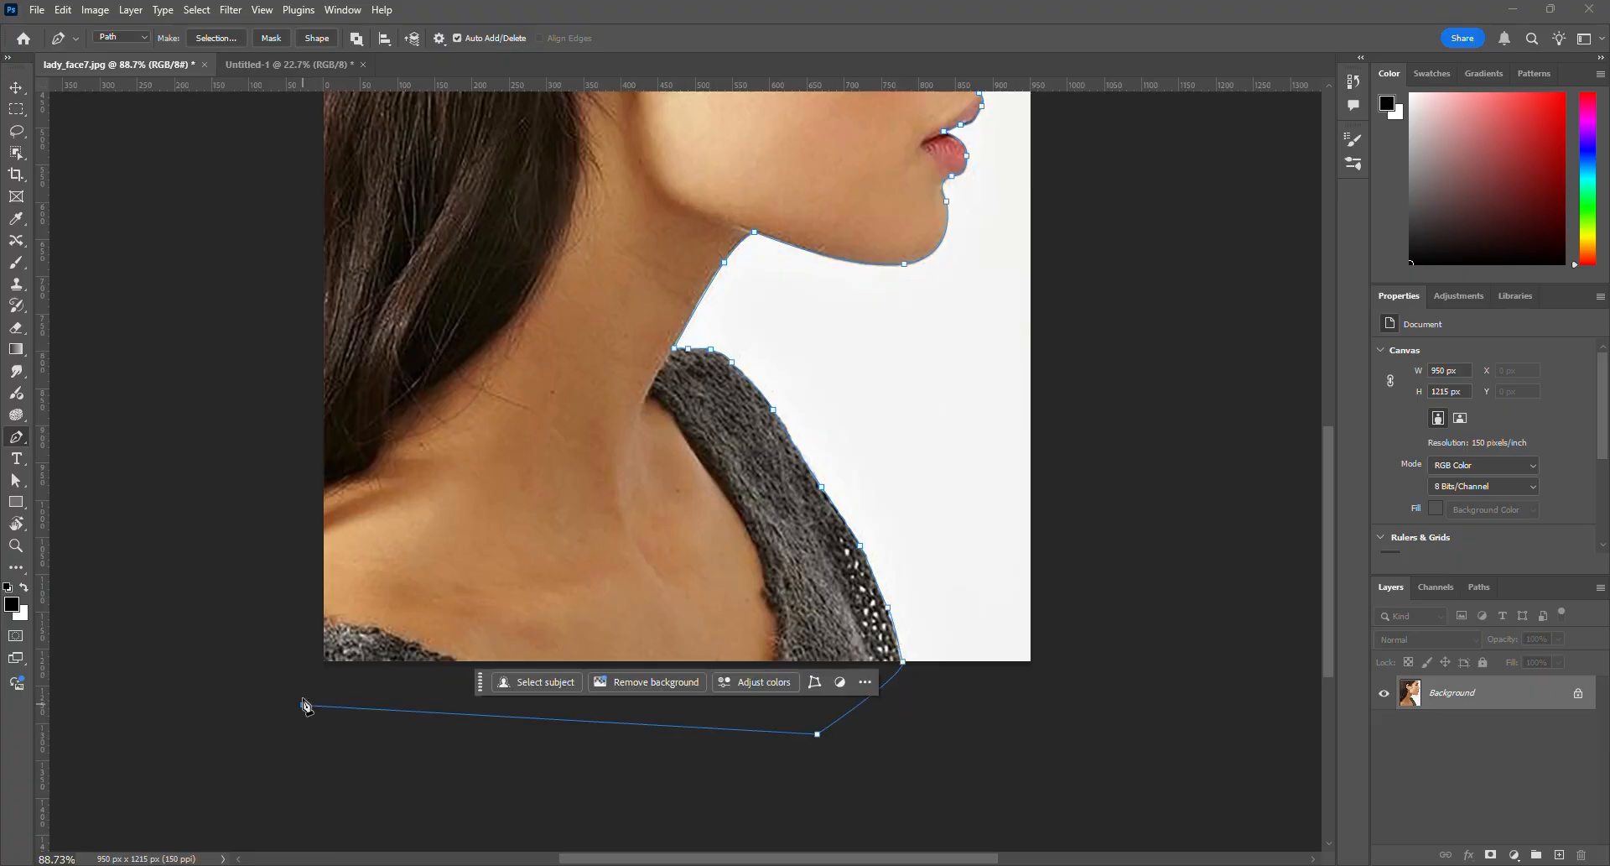
{"action": "scroll", "coordinate": [240, 455], "scroll_direction": "down", "scroll_amount": 2}
{"action": "left_click_drag", "start_coordinate": [343, 429], "coordinate": [345, 601]}
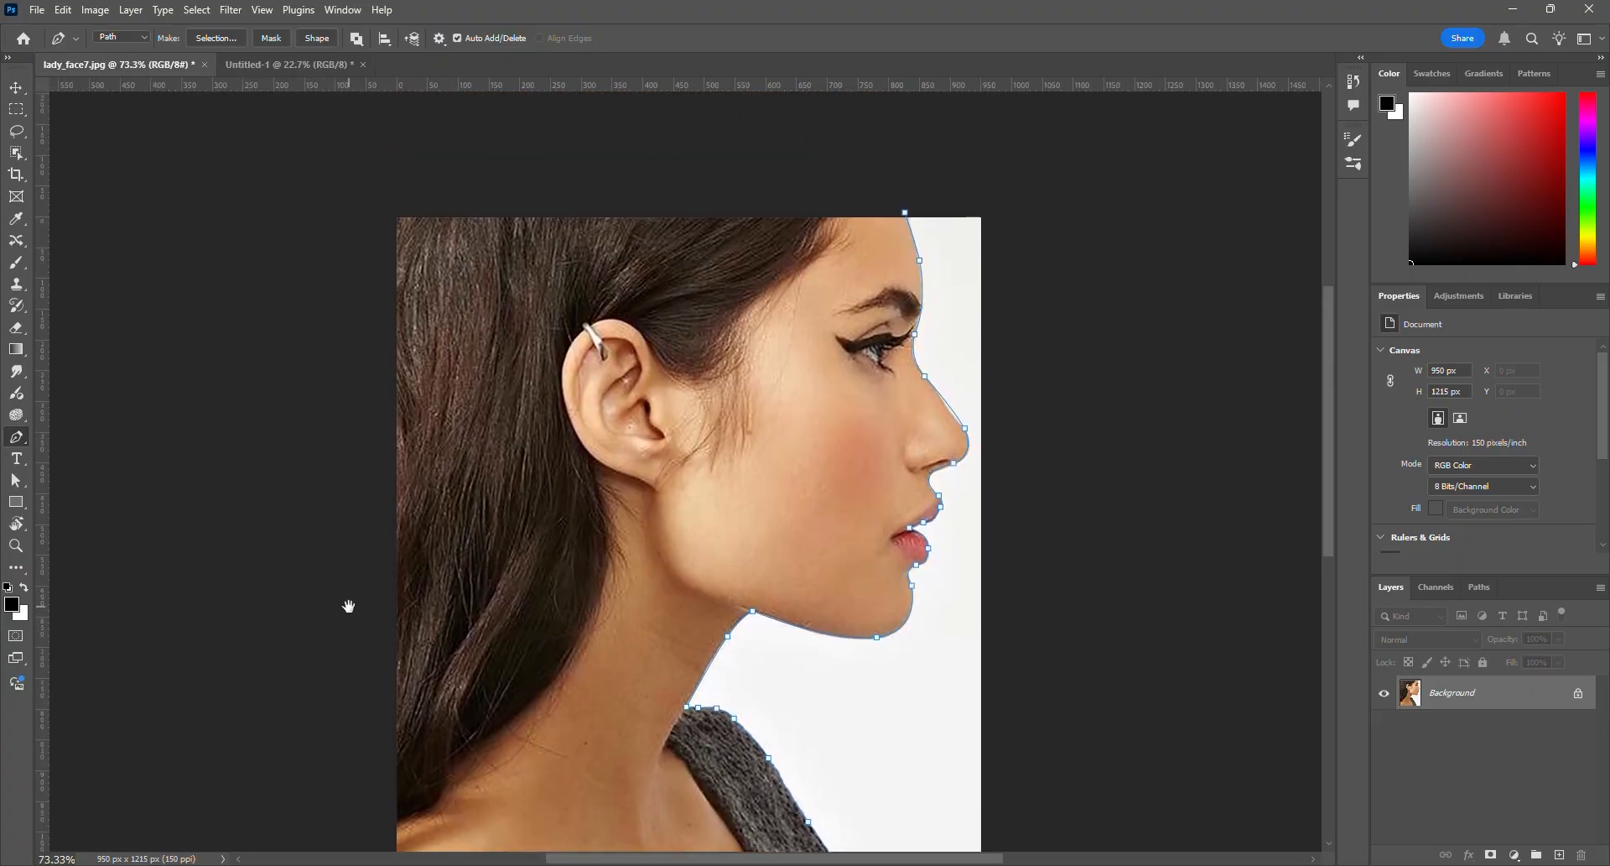
{"action": "left_click", "coordinate": [338, 322]}
{"action": "left_click", "coordinate": [387, 170]}
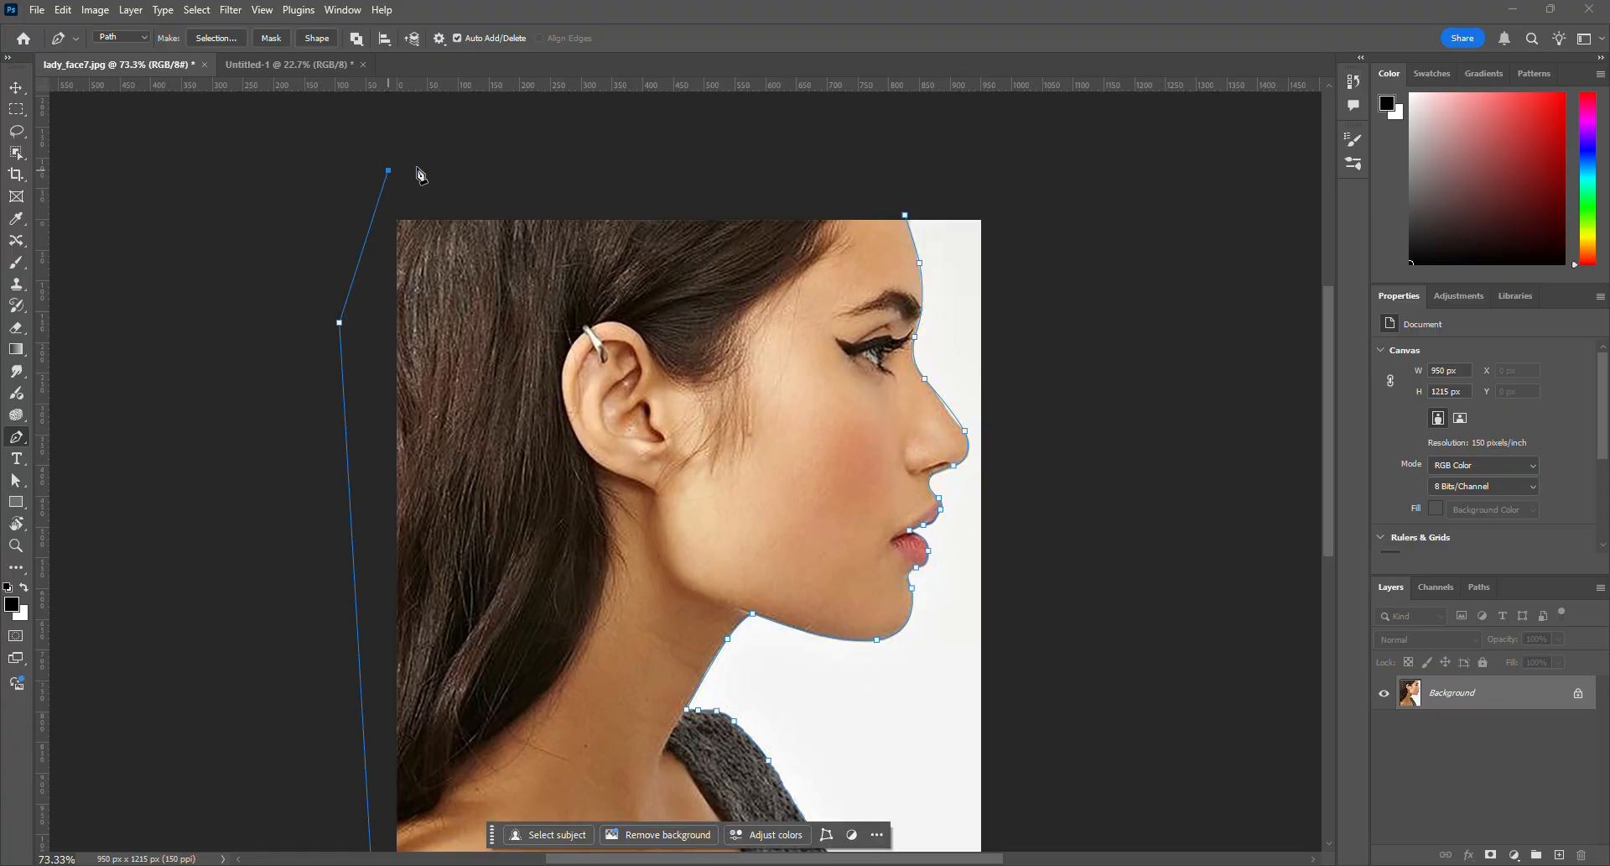
{"action": "left_click", "coordinate": [874, 177]}
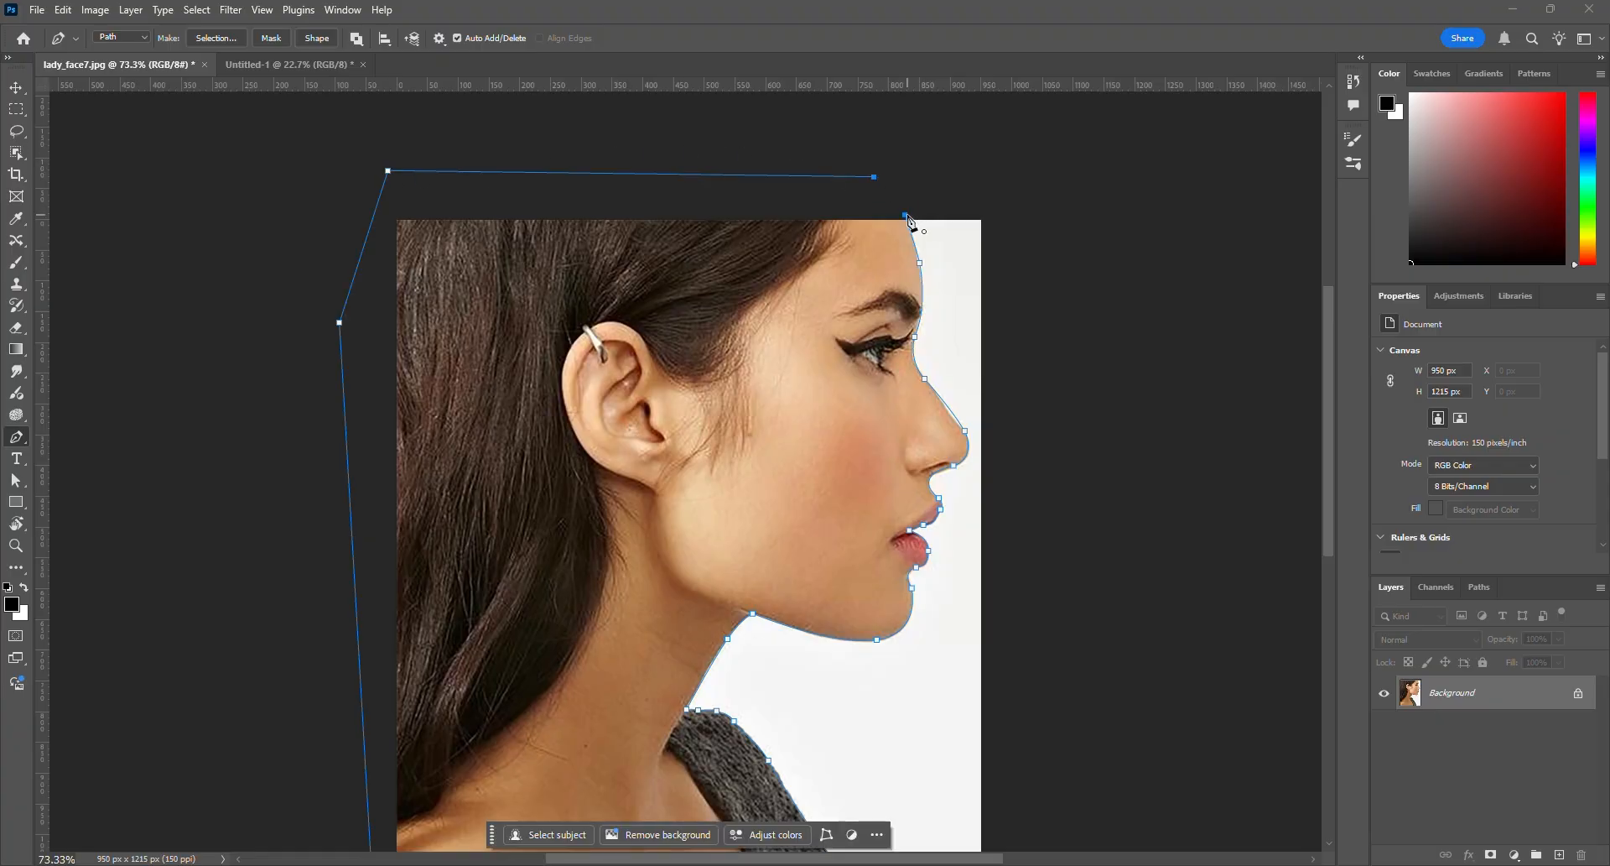
{"action": "left_click", "coordinate": [906, 215]}
Refine the path around the nose by adjusting the nose-tip curve and moving the anchor beneath it inward along the nostril's underside
{"action": "scroll", "coordinate": [966, 401], "scroll_direction": "up", "scroll_amount": 1}
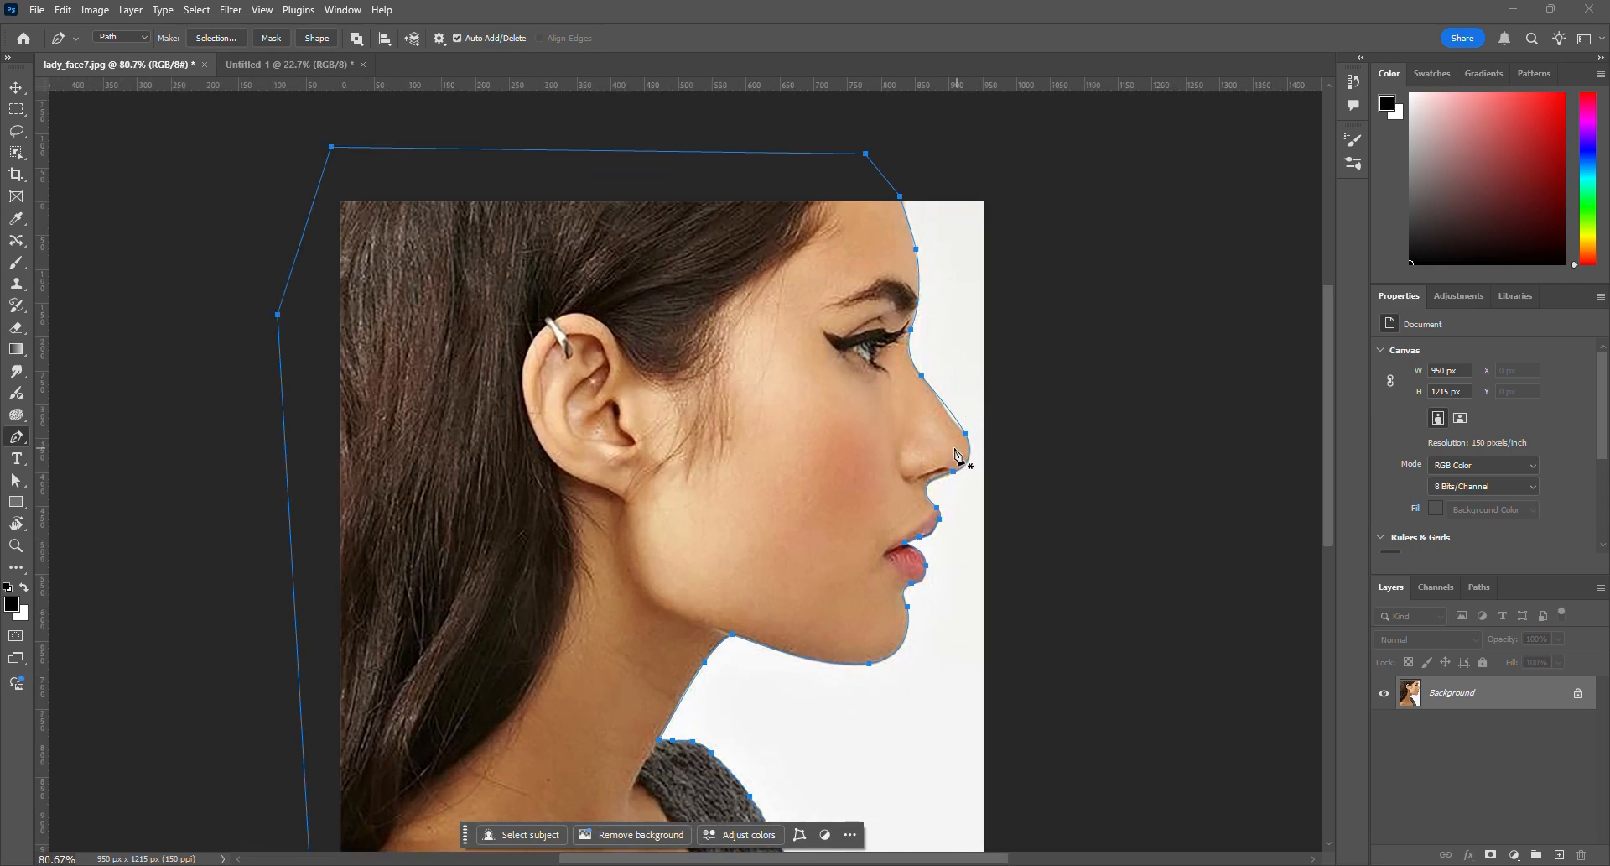
{"action": "left_click", "coordinate": [26, 479]}
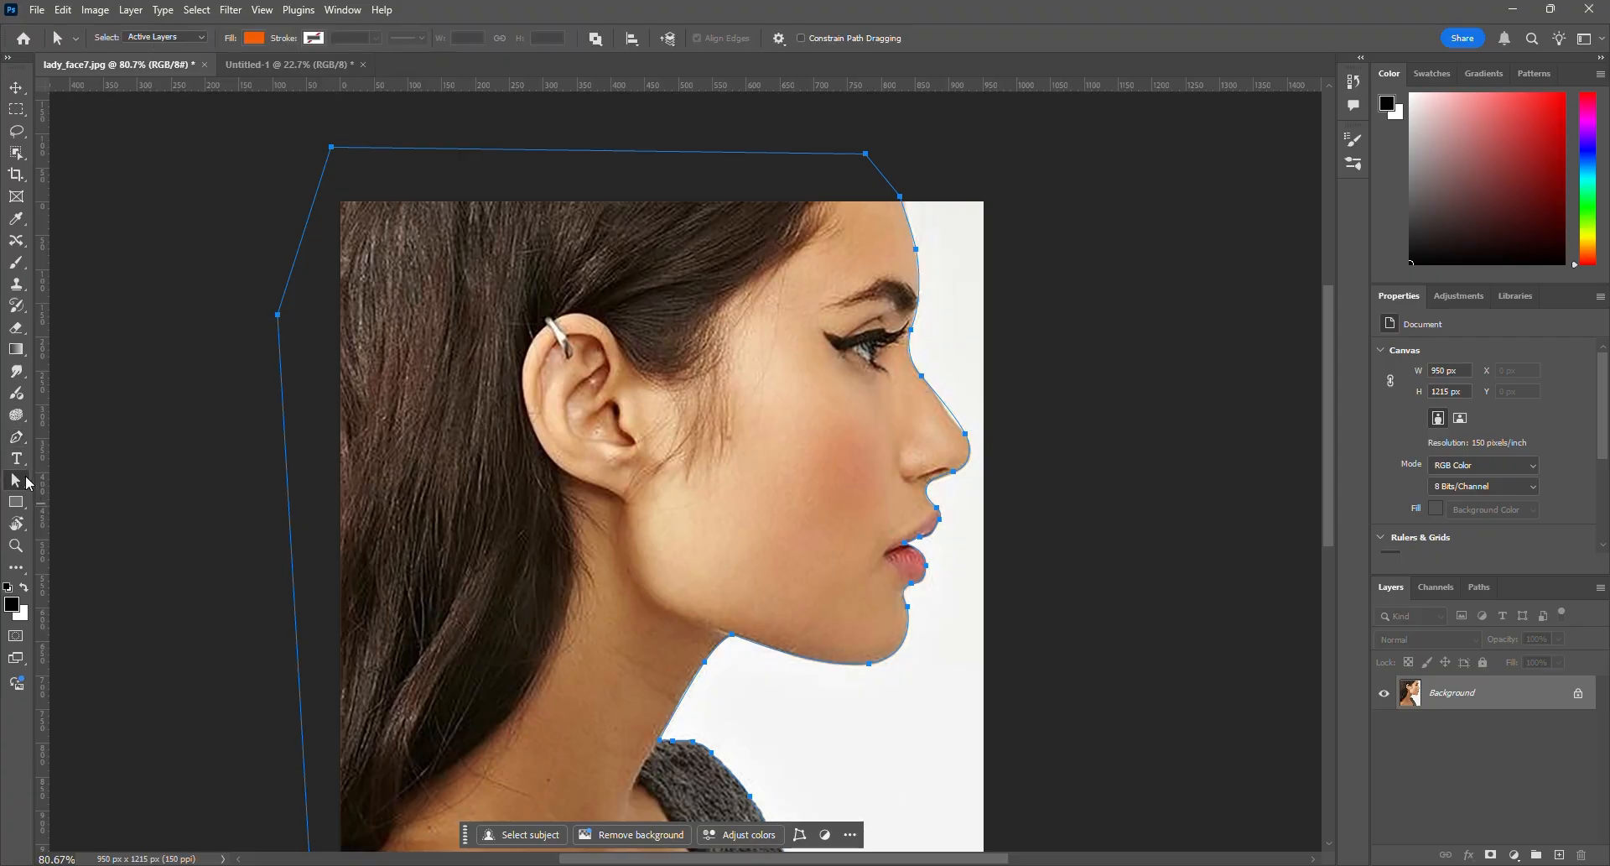
{"action": "scroll", "coordinate": [832, 446], "scroll_direction": "up", "scroll_amount": 3}
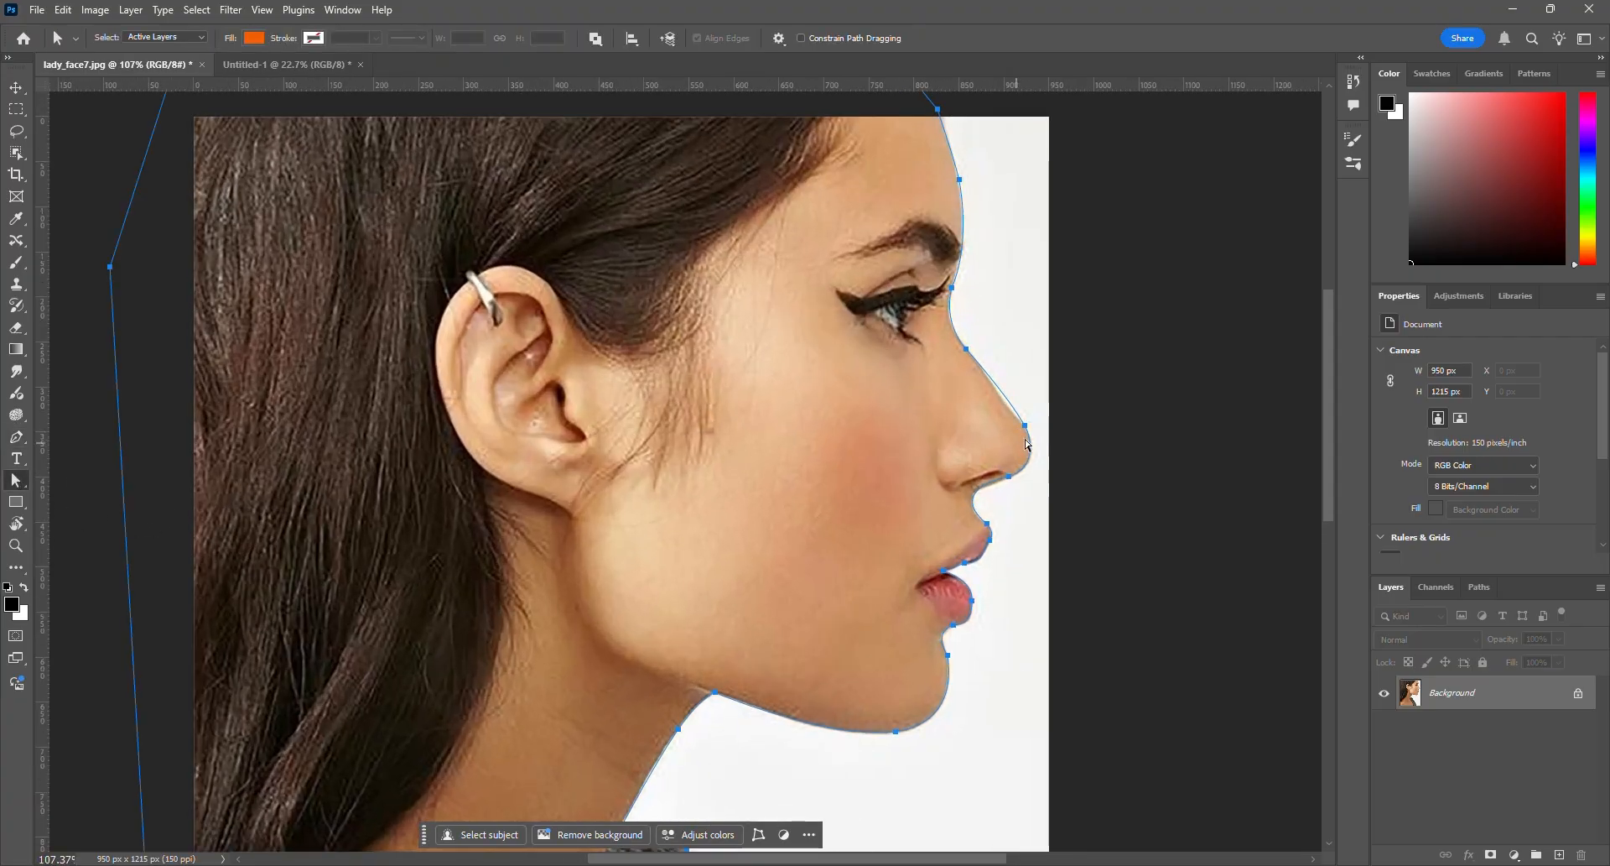
{"action": "left_click", "coordinate": [1027, 429]}
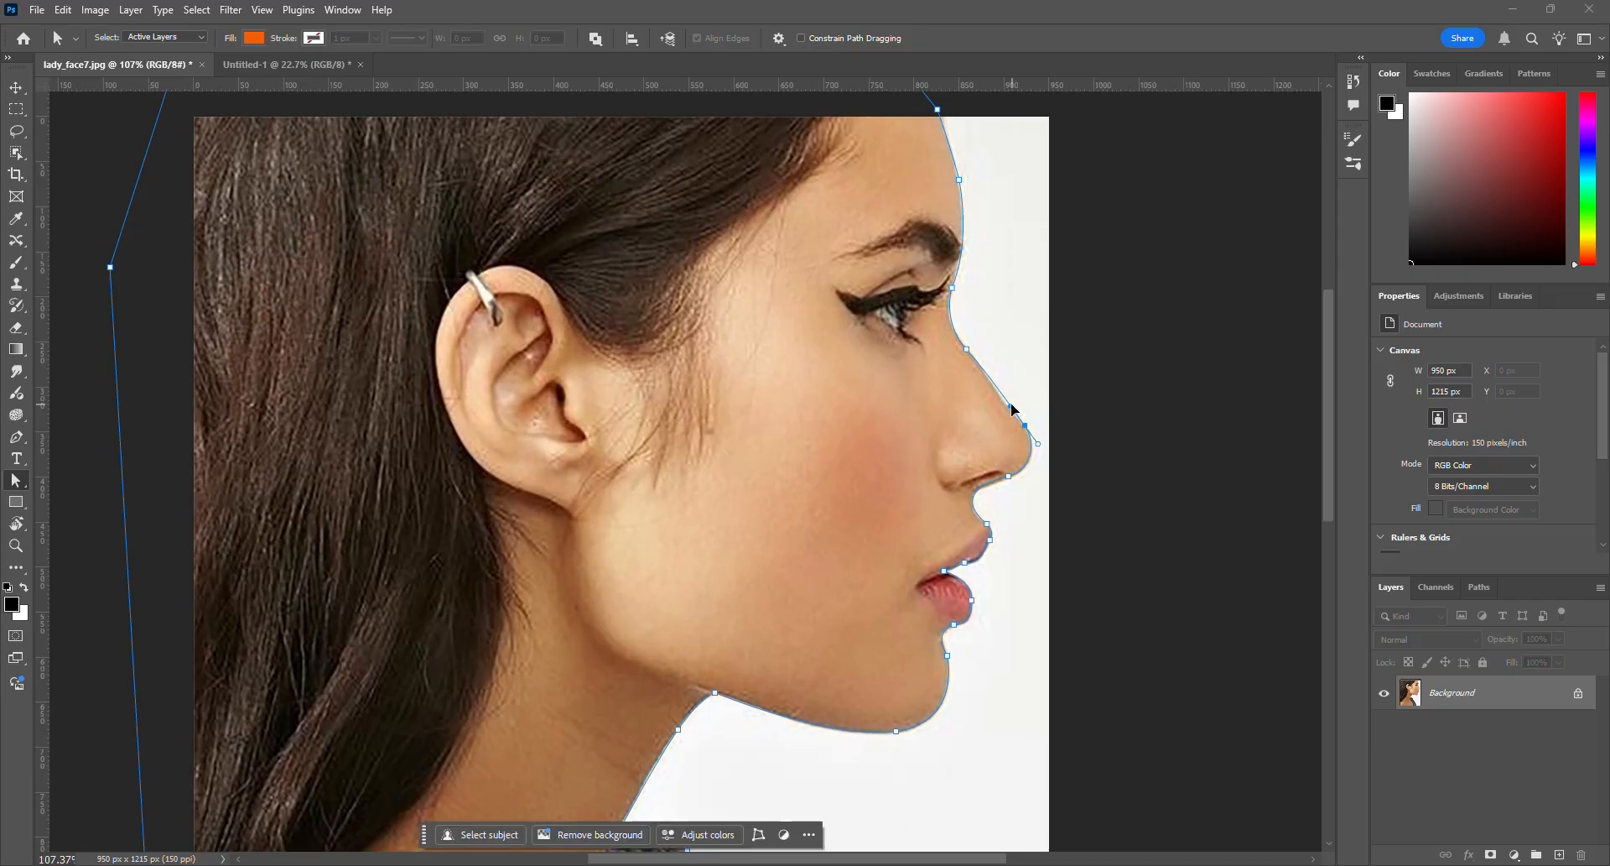
{"action": "left_click", "coordinate": [1009, 477]}
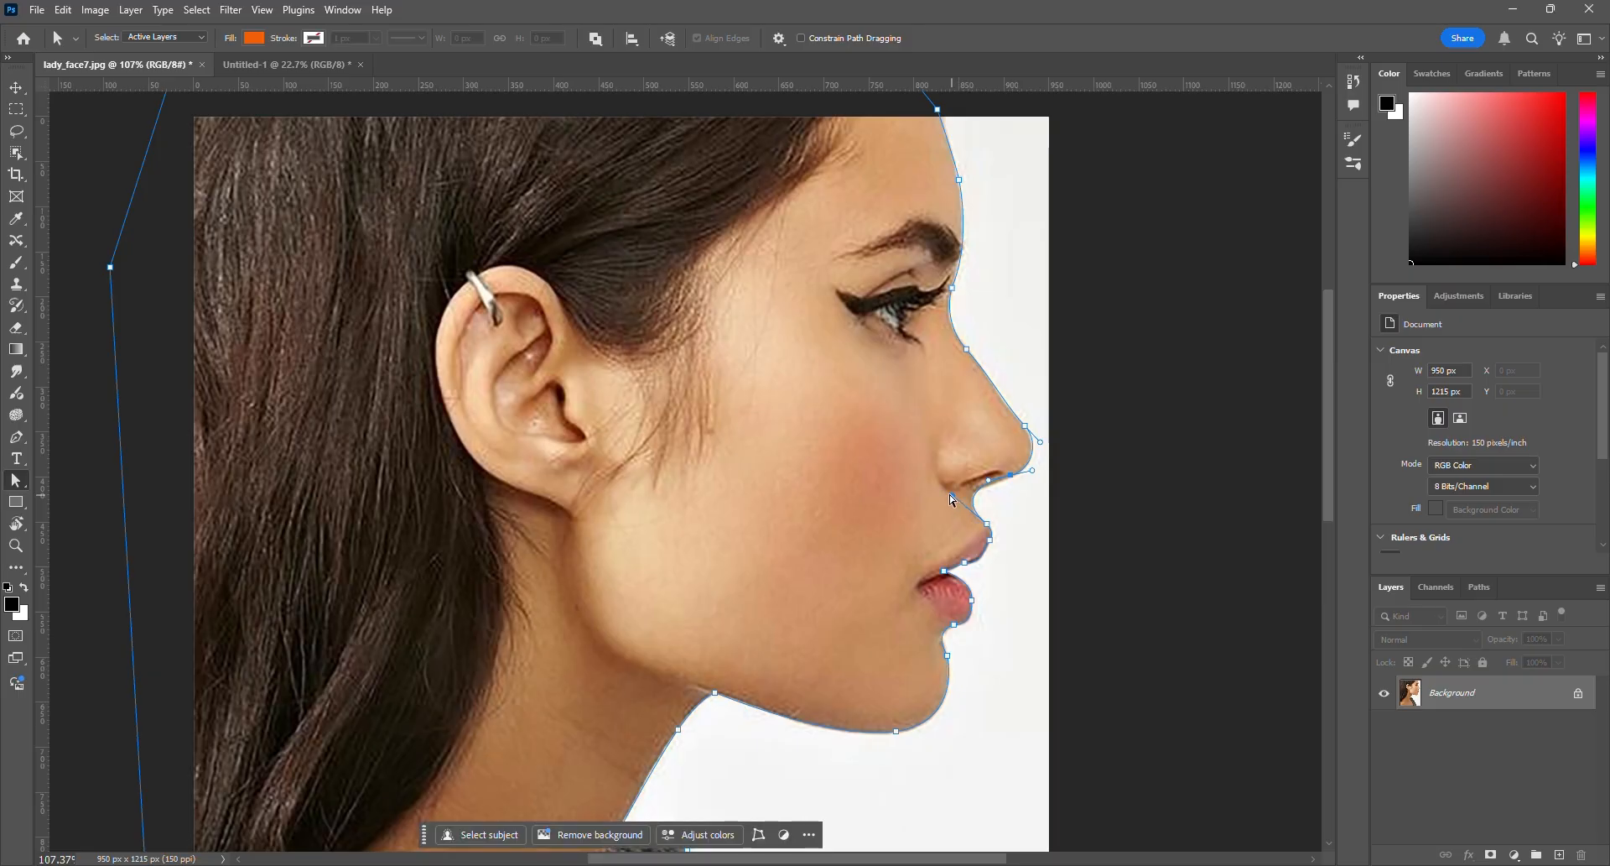
{"action": "left_click_drag", "start_coordinate": [988, 480], "coordinate": [985, 482]}
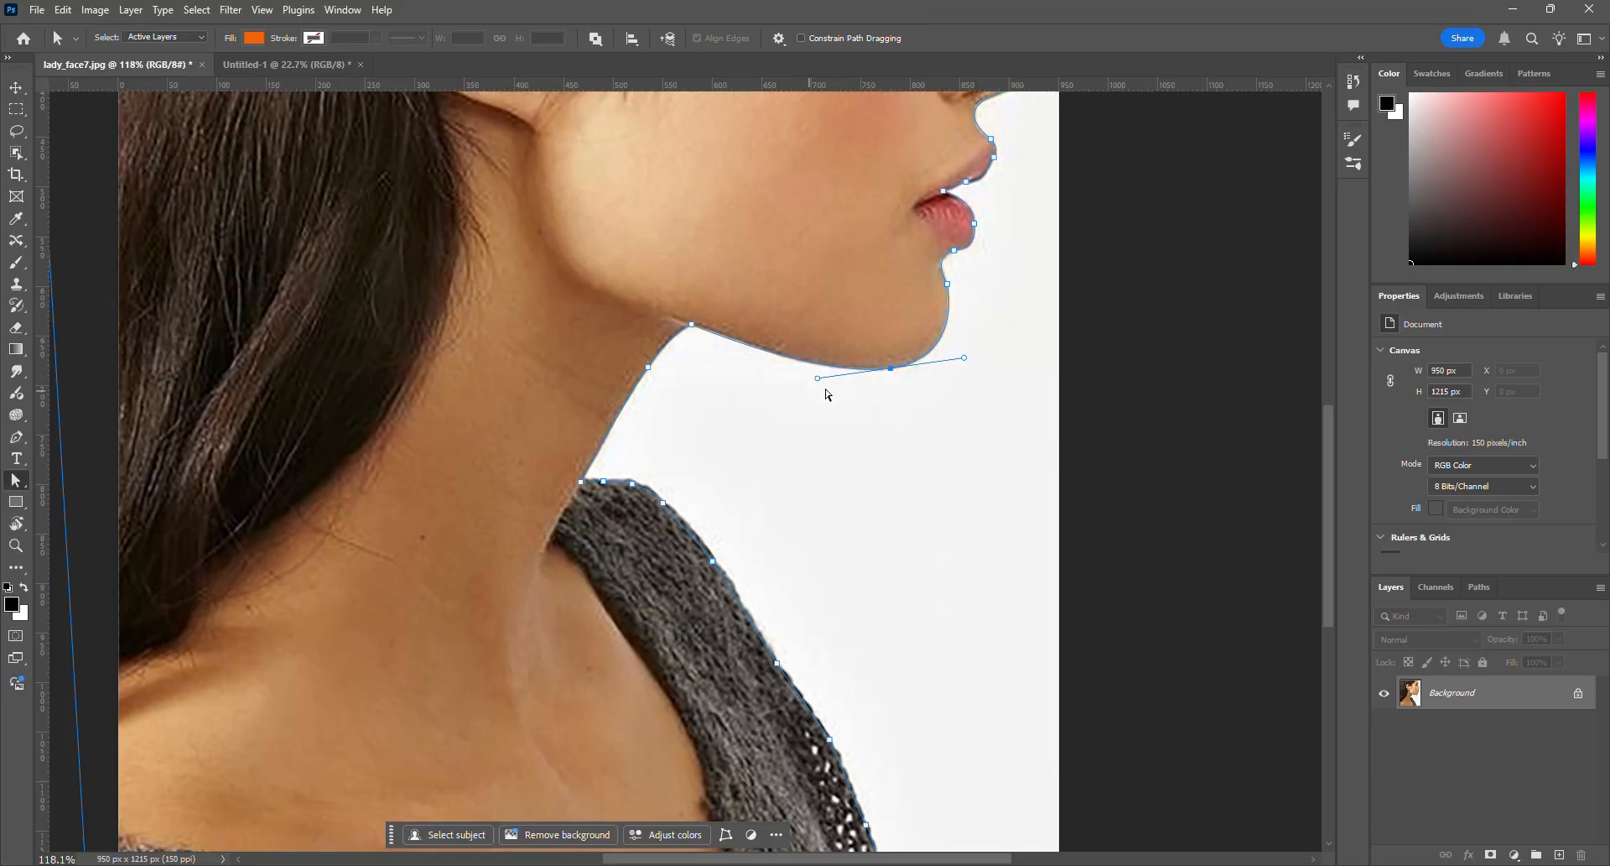
Adjust the chin anchor's jaw-side direction handle independently, raising it slightly so the path follows the jawline
{"action": "left_click_drag", "start_coordinate": [817, 379], "coordinate": [814, 367]}
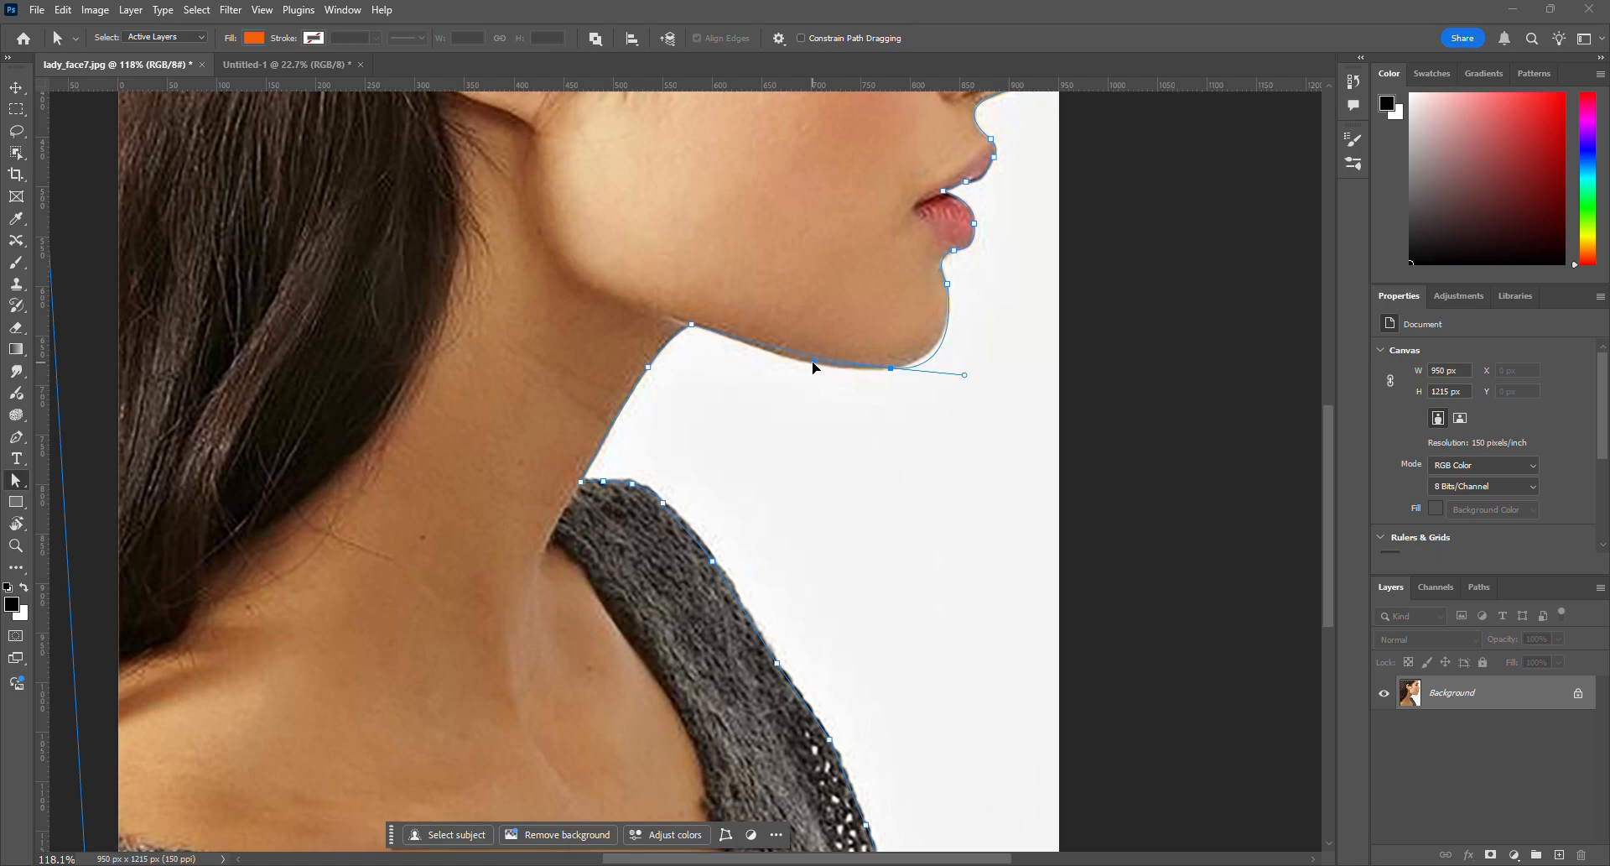
{"action": "left_click_drag", "start_coordinate": [812, 364], "coordinate": [812, 368]}
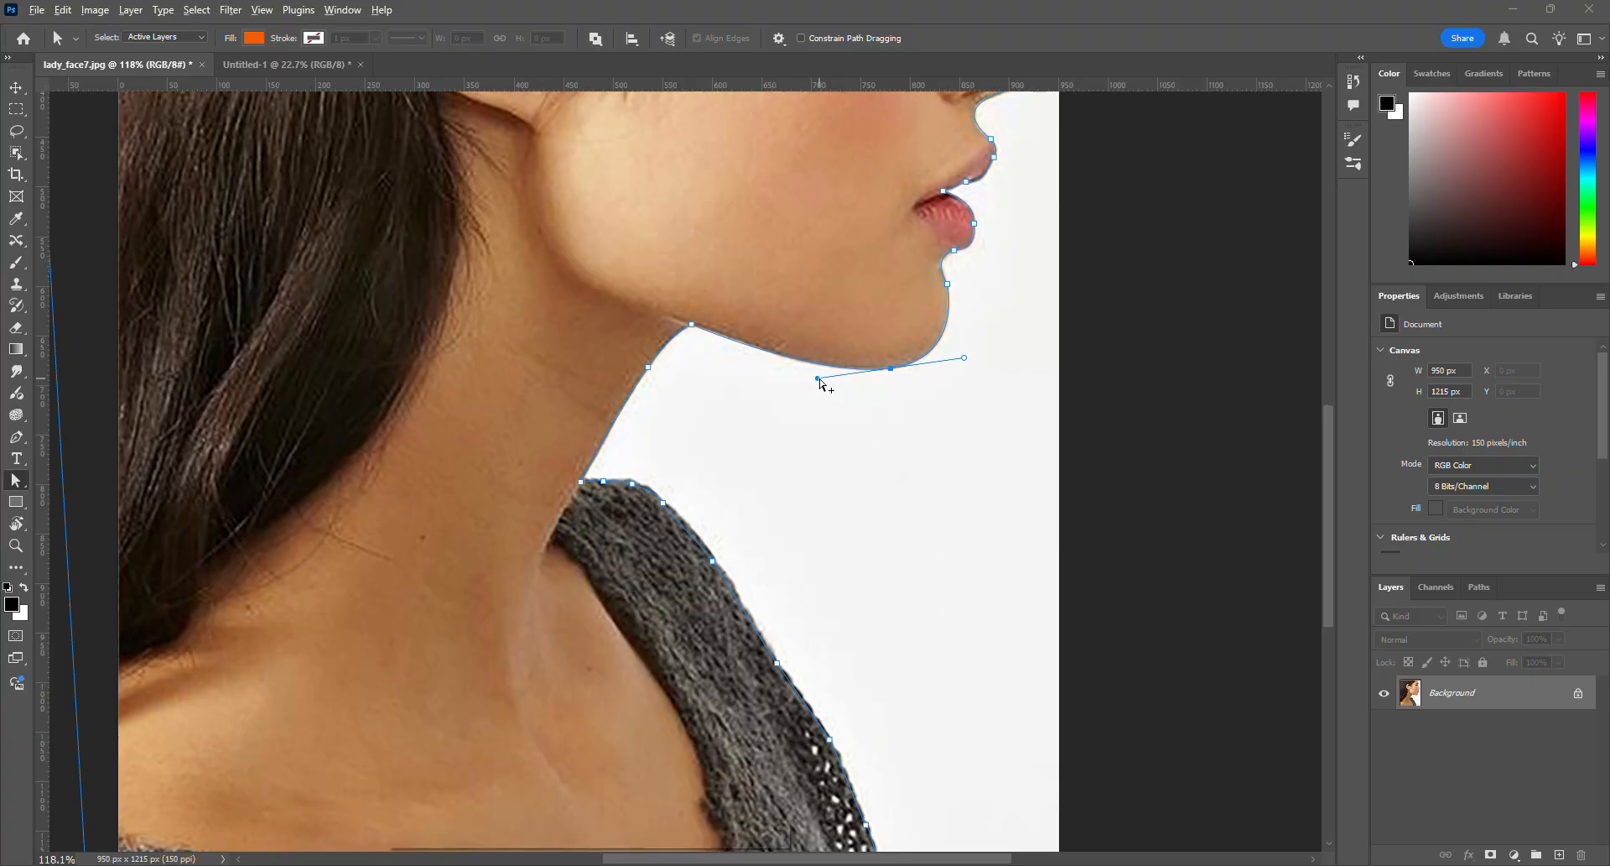
{"action": "mouse_move", "coordinate": [817, 378]}
{"action": "left_mouse_down"}
{"action": "mouse_move", "coordinate": [774, 369]}
{"action": "mouse_move", "coordinate": [808, 372]}
{"action": "left_mouse_up"}
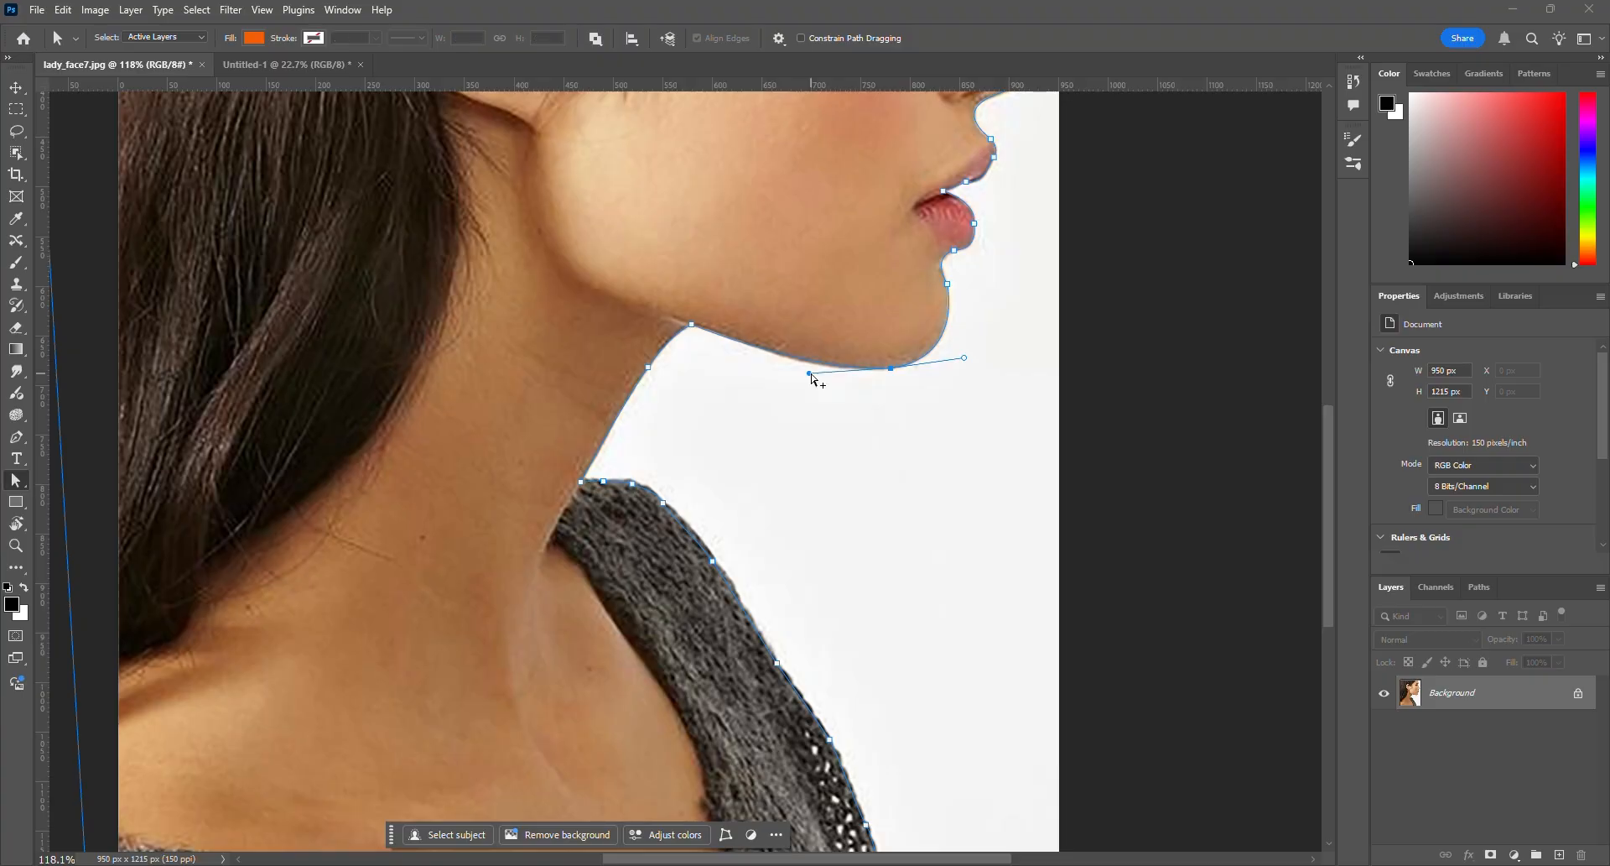
Convert the closed path into a selection and copy the selected woman onto the Untitled-1 page as a new layer
{"action": "scroll", "coordinate": [1013, 334], "scroll_direction": "down", "scroll_amount": 5}
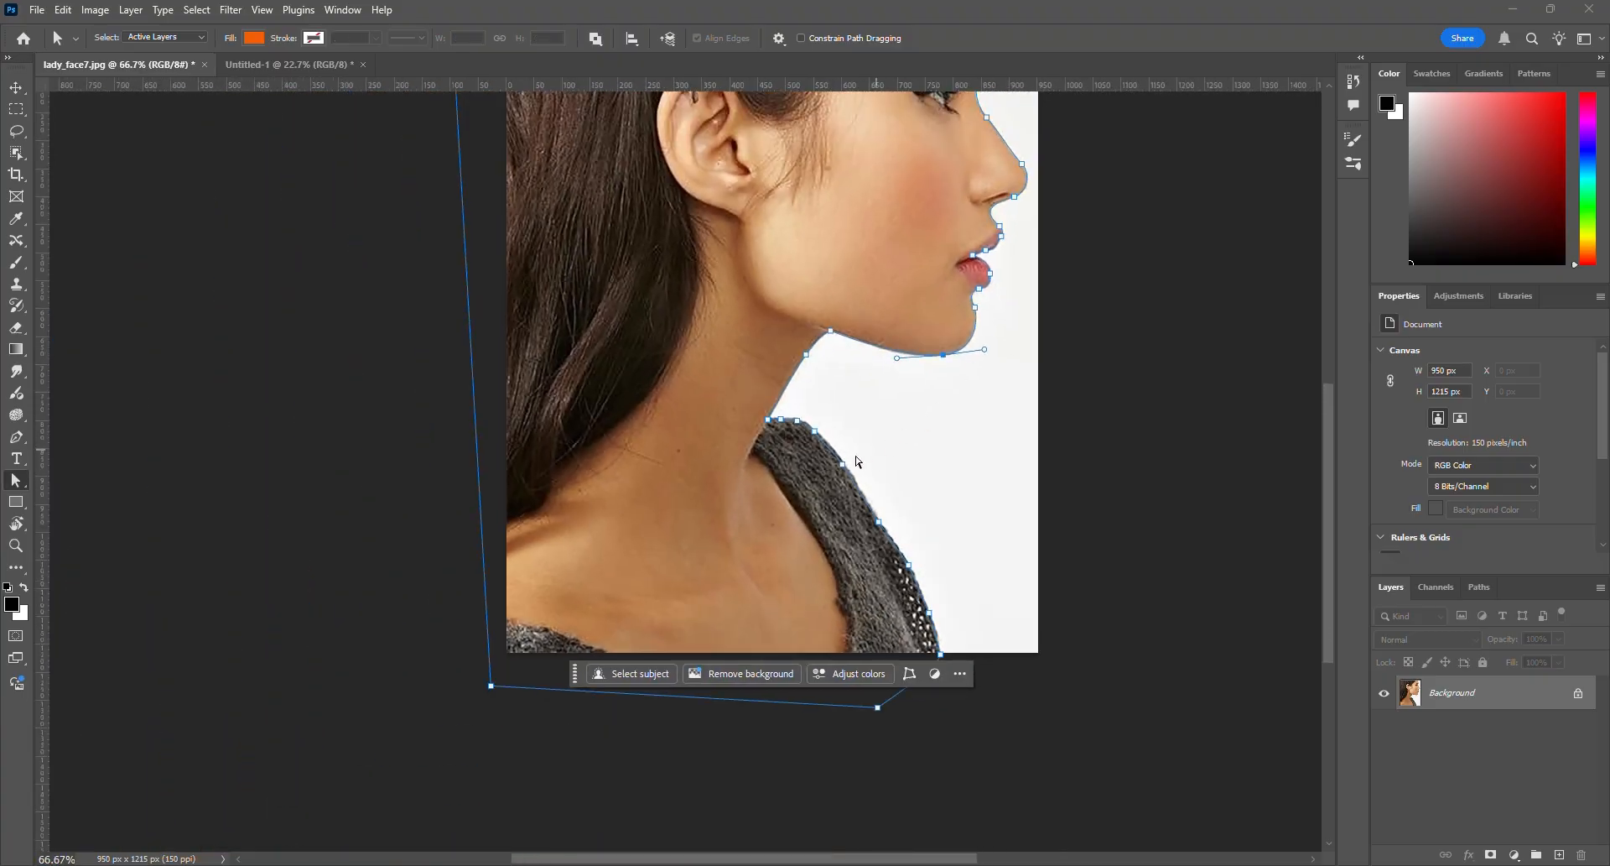
{"action": "scroll", "coordinate": [906, 296], "scroll_direction": "down", "scroll_amount": 3}
{"action": "left_click_drag", "start_coordinate": [895, 176], "coordinate": [860, 310]}
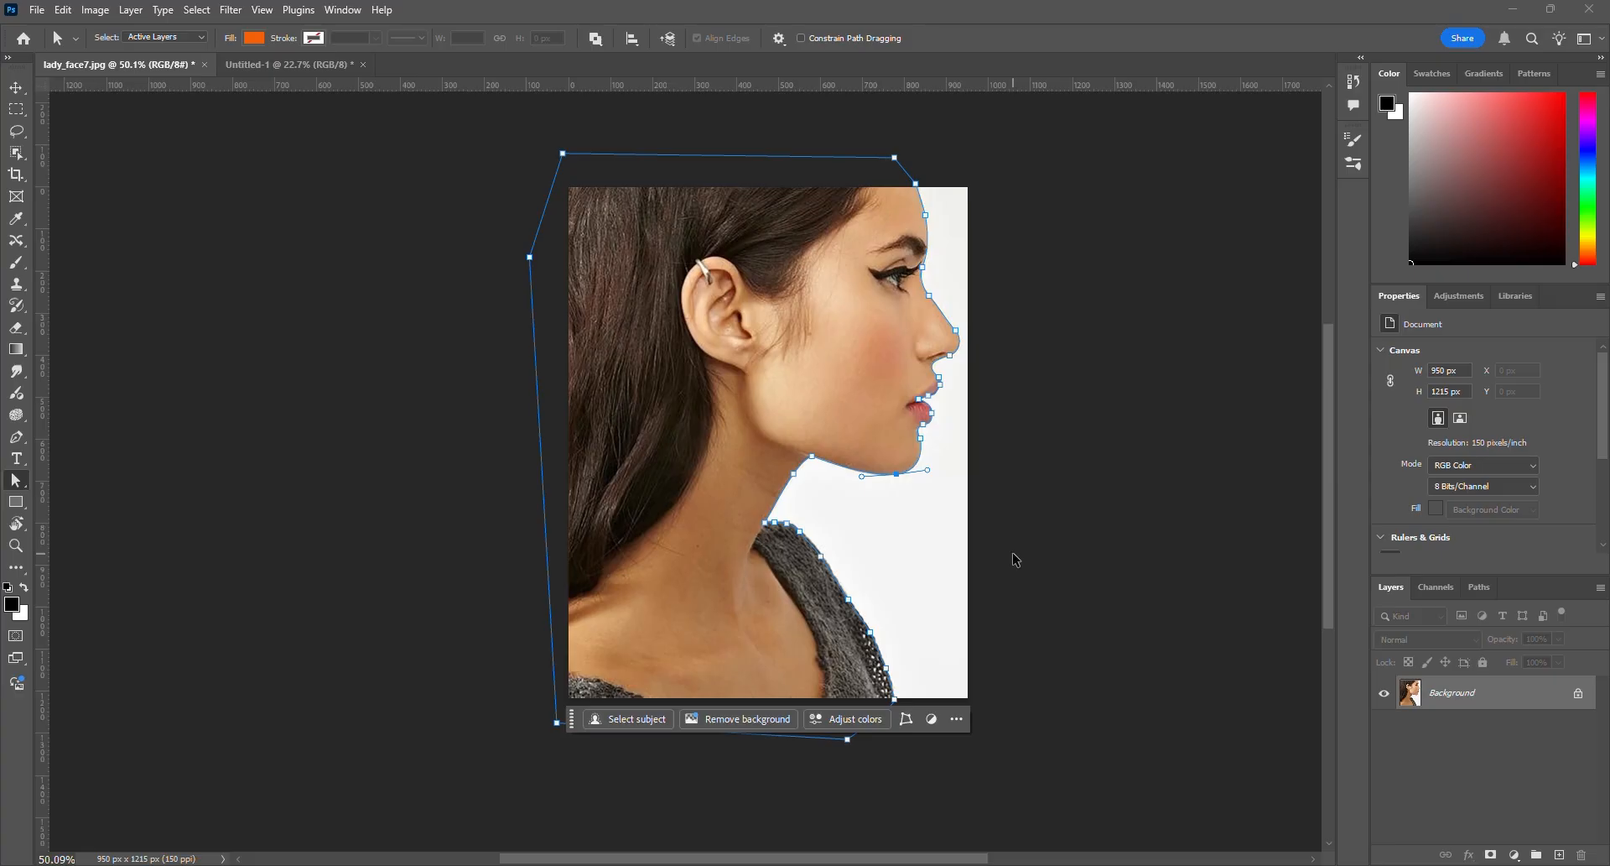
{"action": "key", "text": "ctrl+Return"}
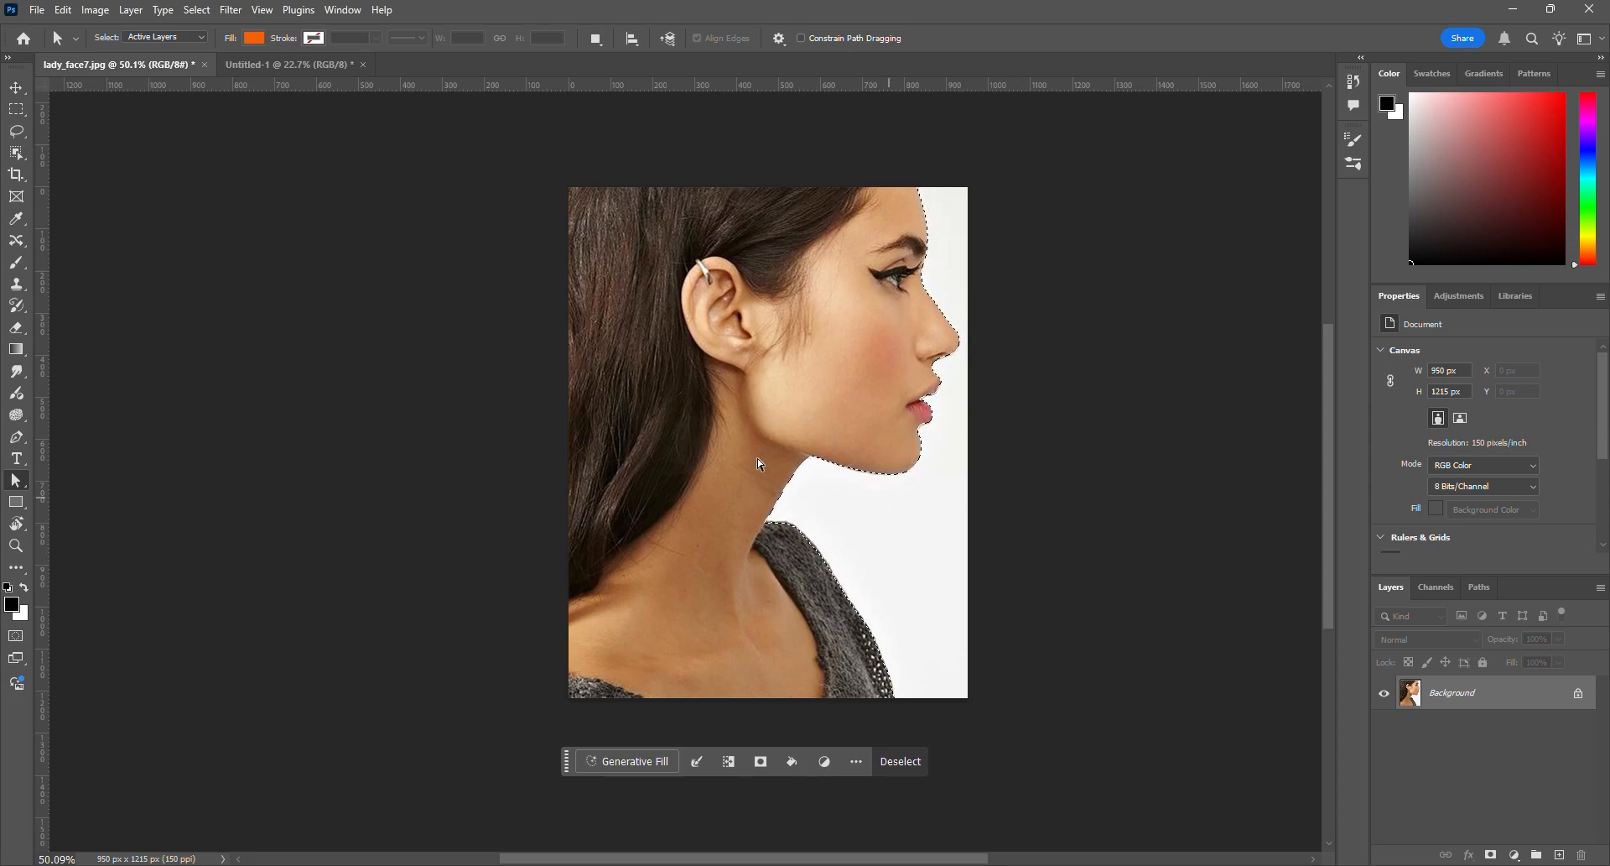
{"action": "left_click", "coordinate": [270, 66]}
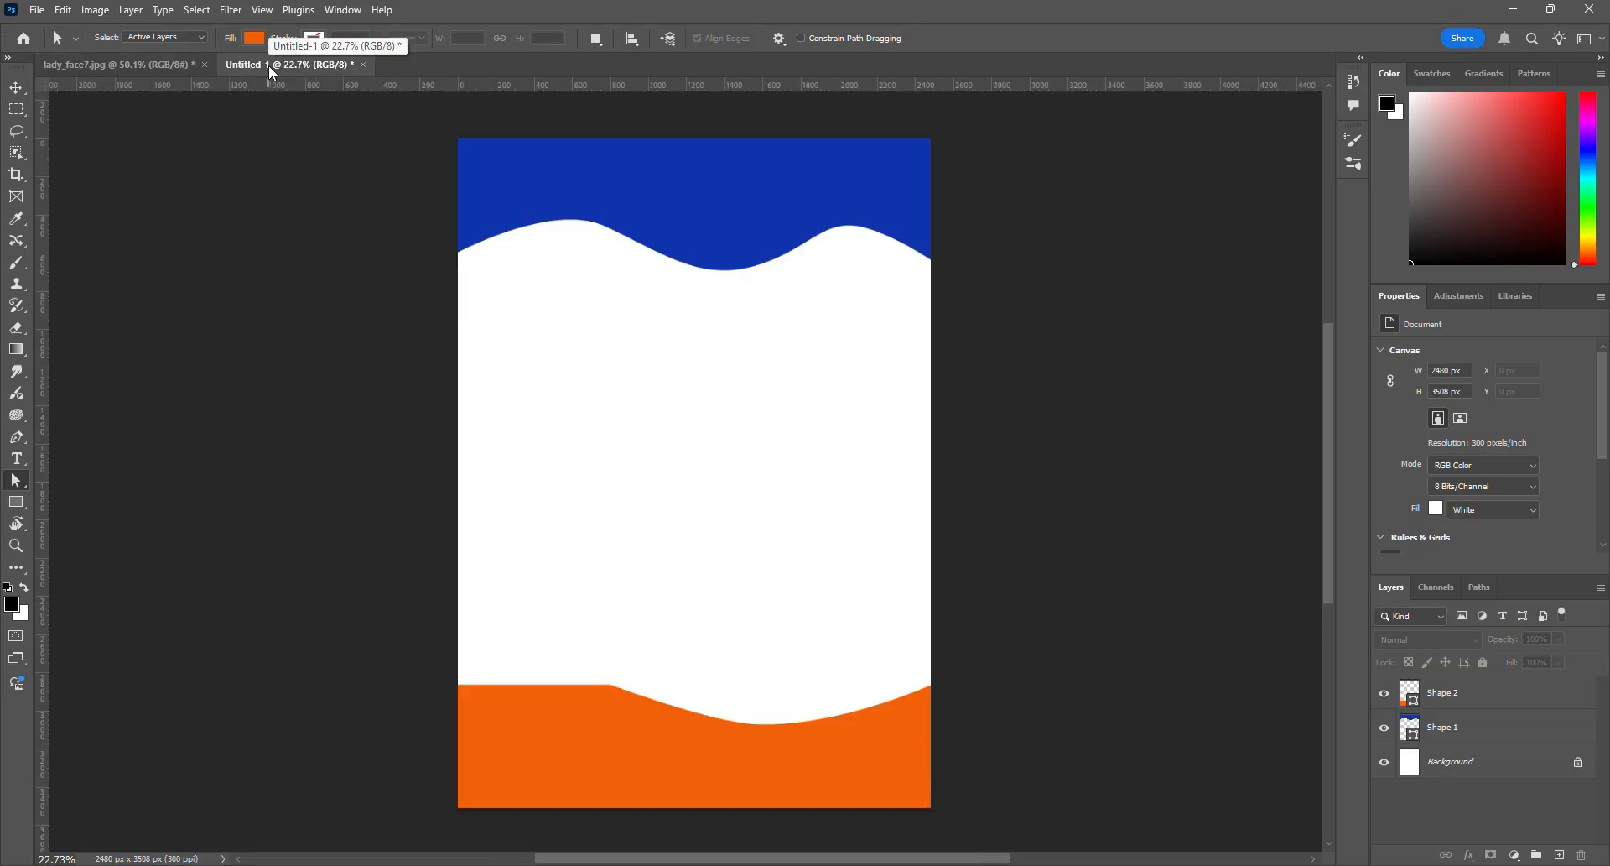
{"action": "key", "text": "ctrl+v"}
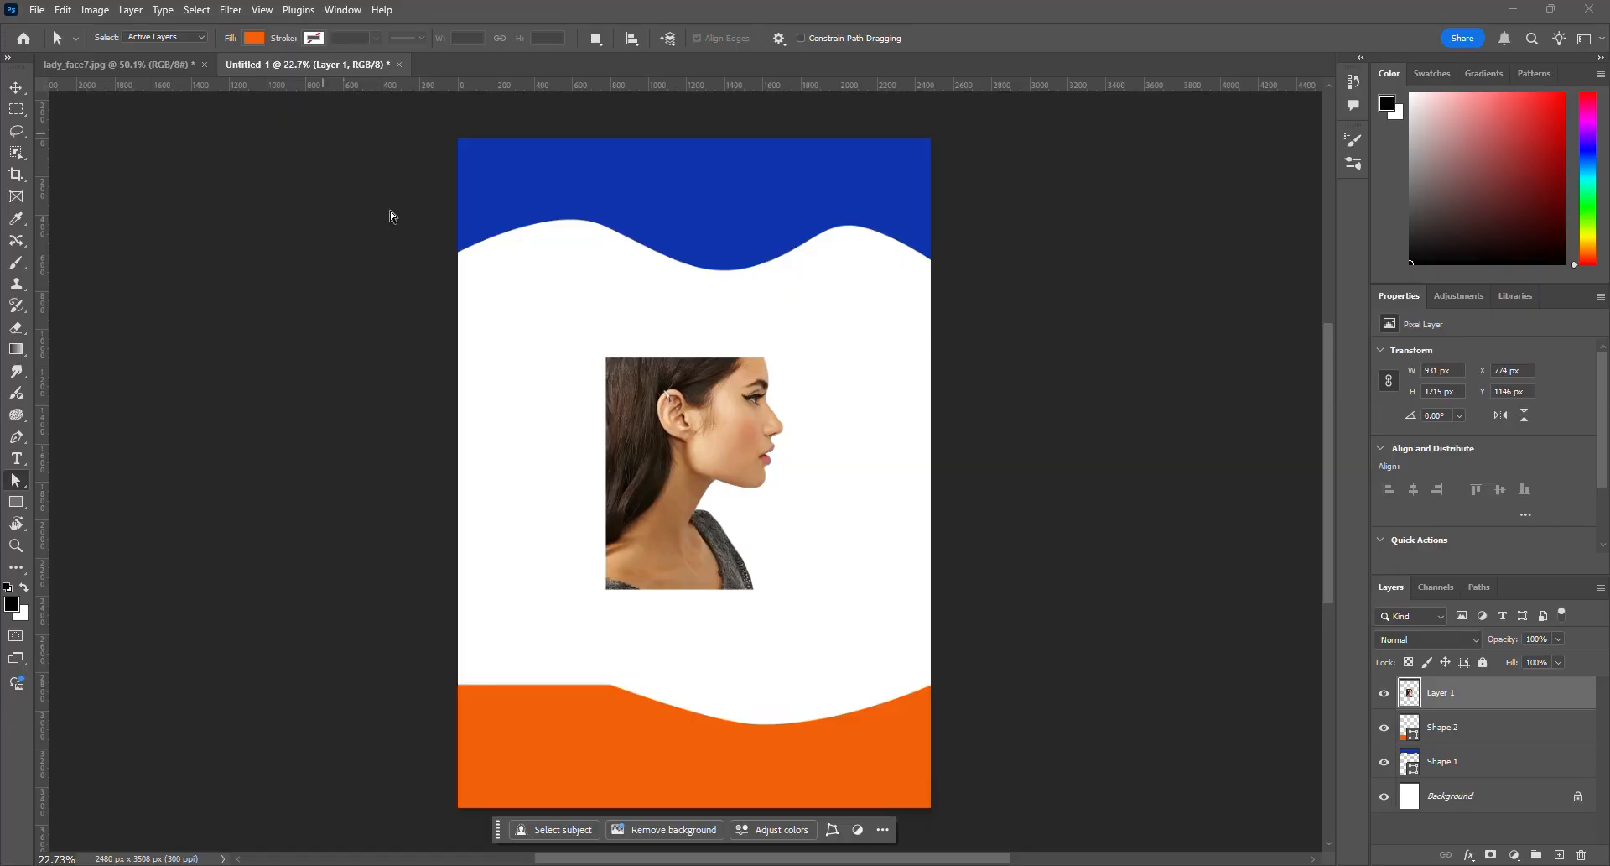
Move the woman cutout up over the blue wavy header, left of the page centre
{"action": "scroll", "coordinate": [761, 426], "scroll_direction": "up", "scroll_amount": 5}
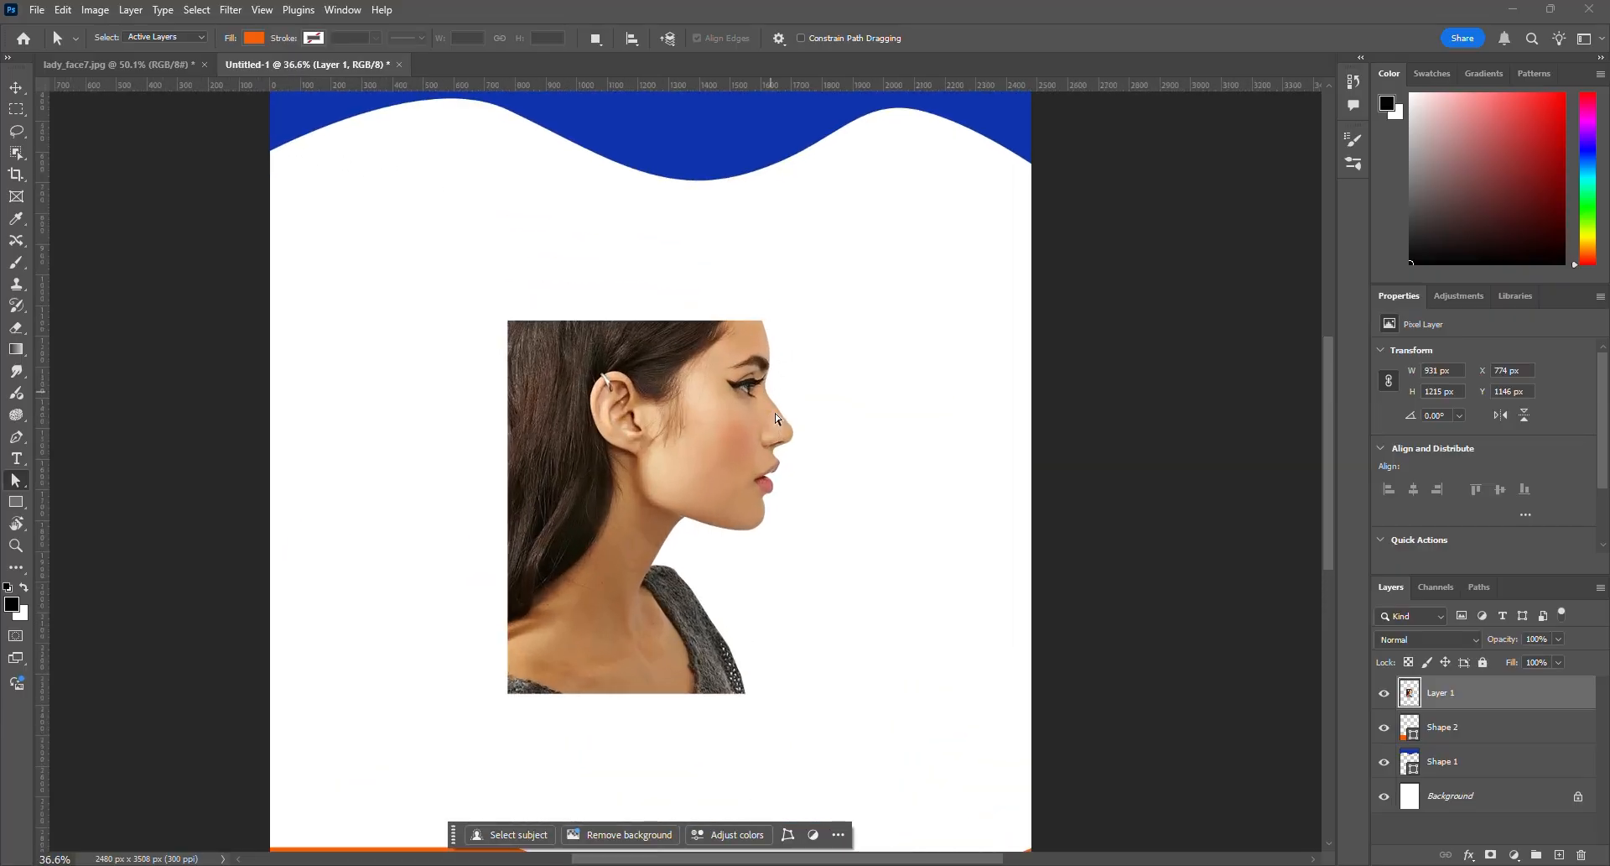
{"action": "key", "text": "v"}
{"action": "scroll", "coordinate": [552, 352], "scroll_direction": "down", "scroll_amount": 3}
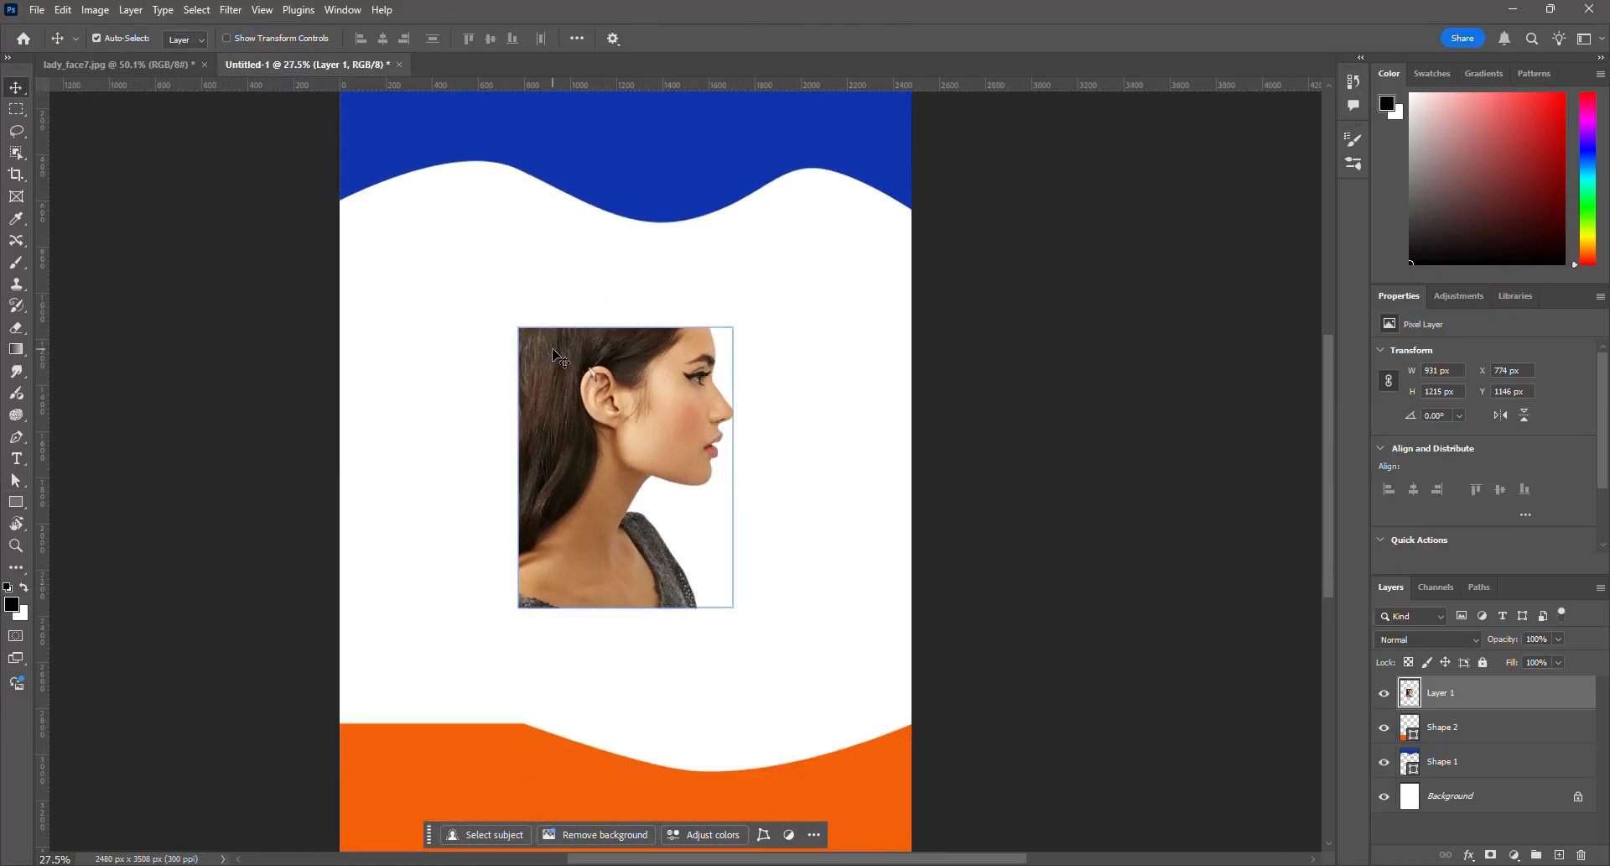
{"action": "left_click_drag", "start_coordinate": [592, 385], "coordinate": [562, 186]}
{"action": "left_click_drag", "start_coordinate": [560, 167], "coordinate": [558, 155]}
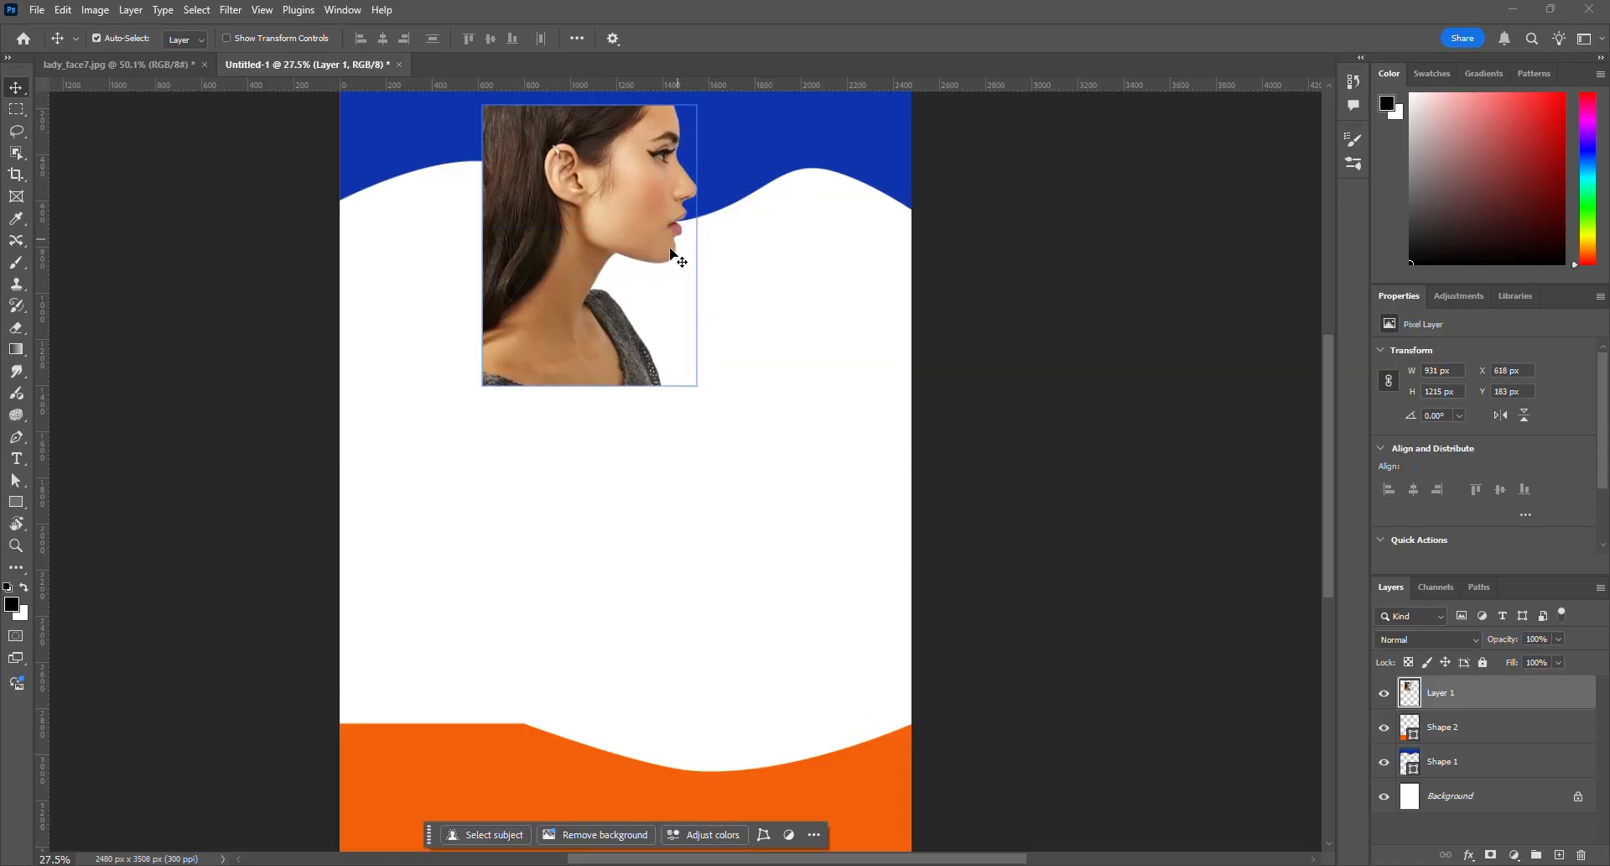
Move the woman cutout down to overlap the left part of the orange footer, and delete its layer
{"action": "scroll", "coordinate": [568, 273], "scroll_direction": "down", "scroll_amount": 3}
{"action": "left_click_drag", "start_coordinate": [567, 260], "coordinate": [498, 550]}
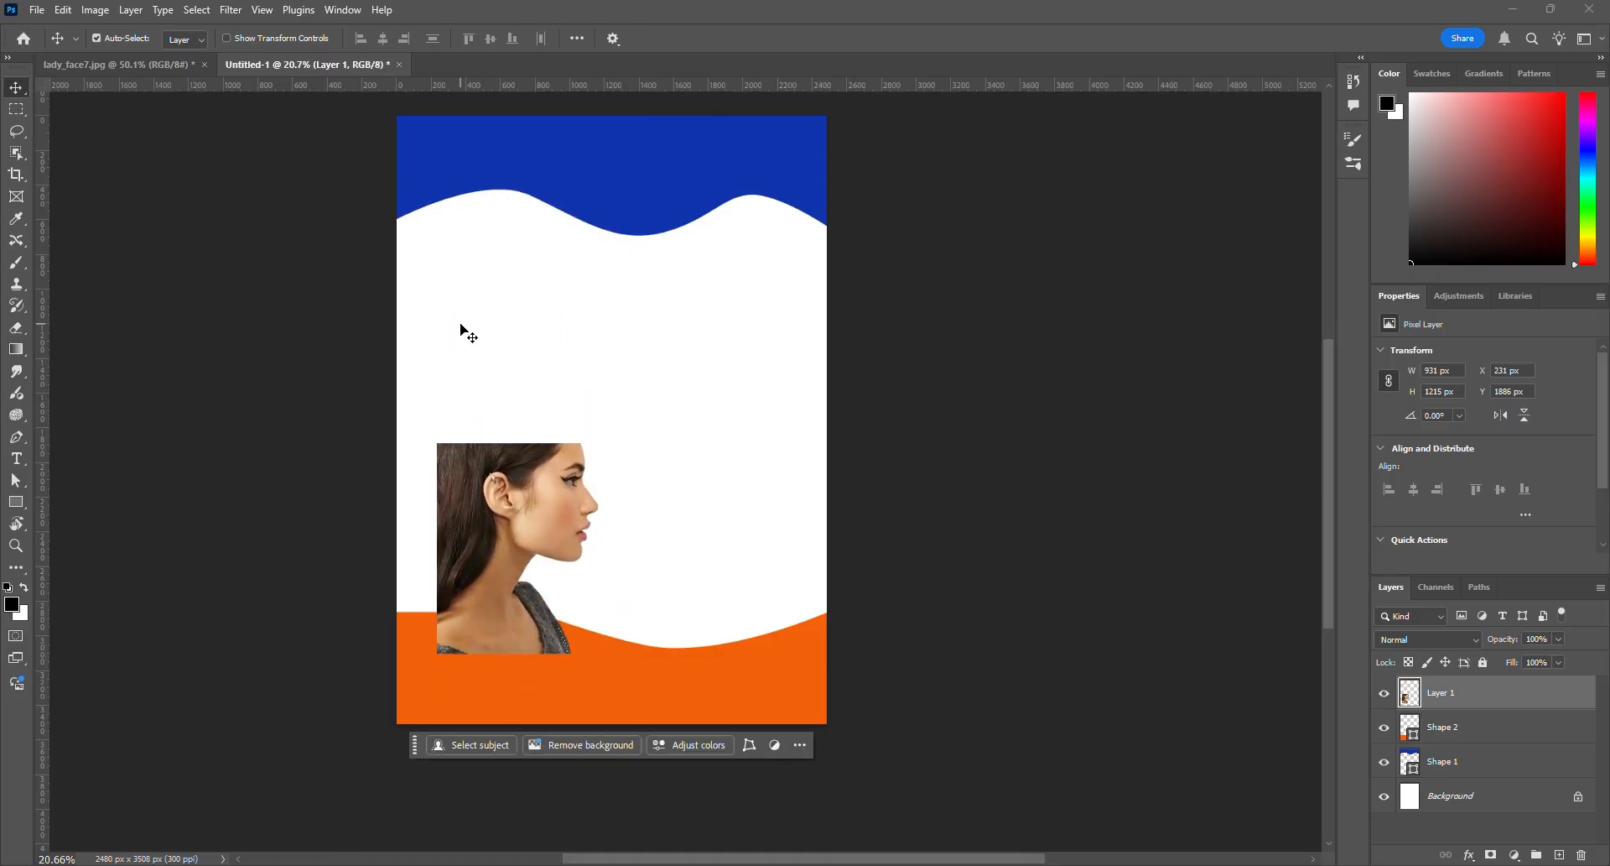
{"action": "key", "text": "Delete"}
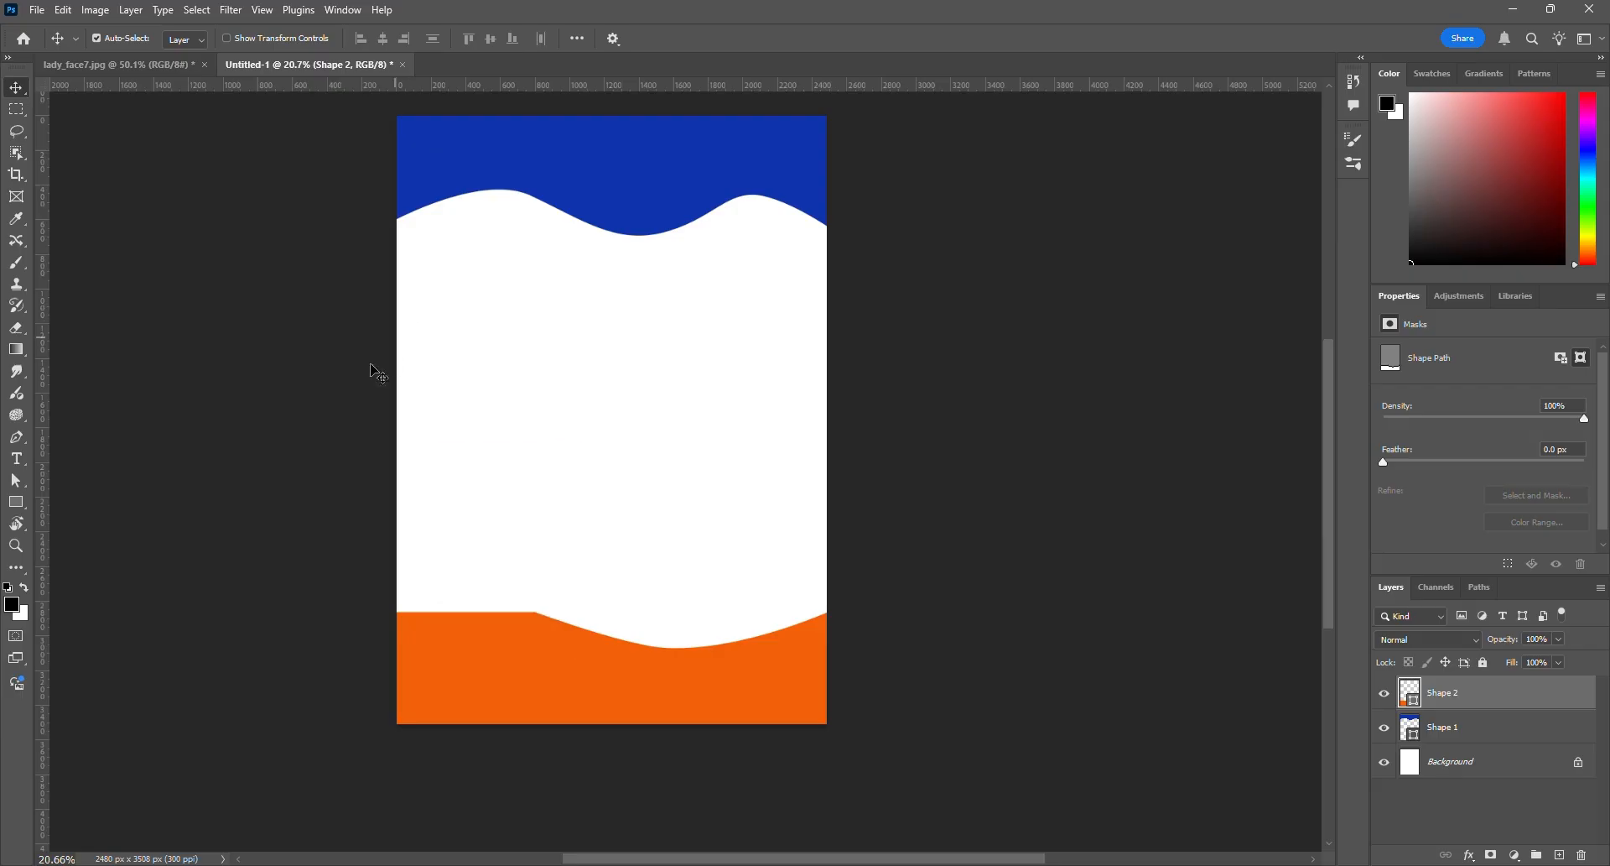
Draw a closed wavy orange shape across the middle of the page with the Freeform Pen tool, and undo it
{"action": "left_click", "coordinate": [21, 436]}
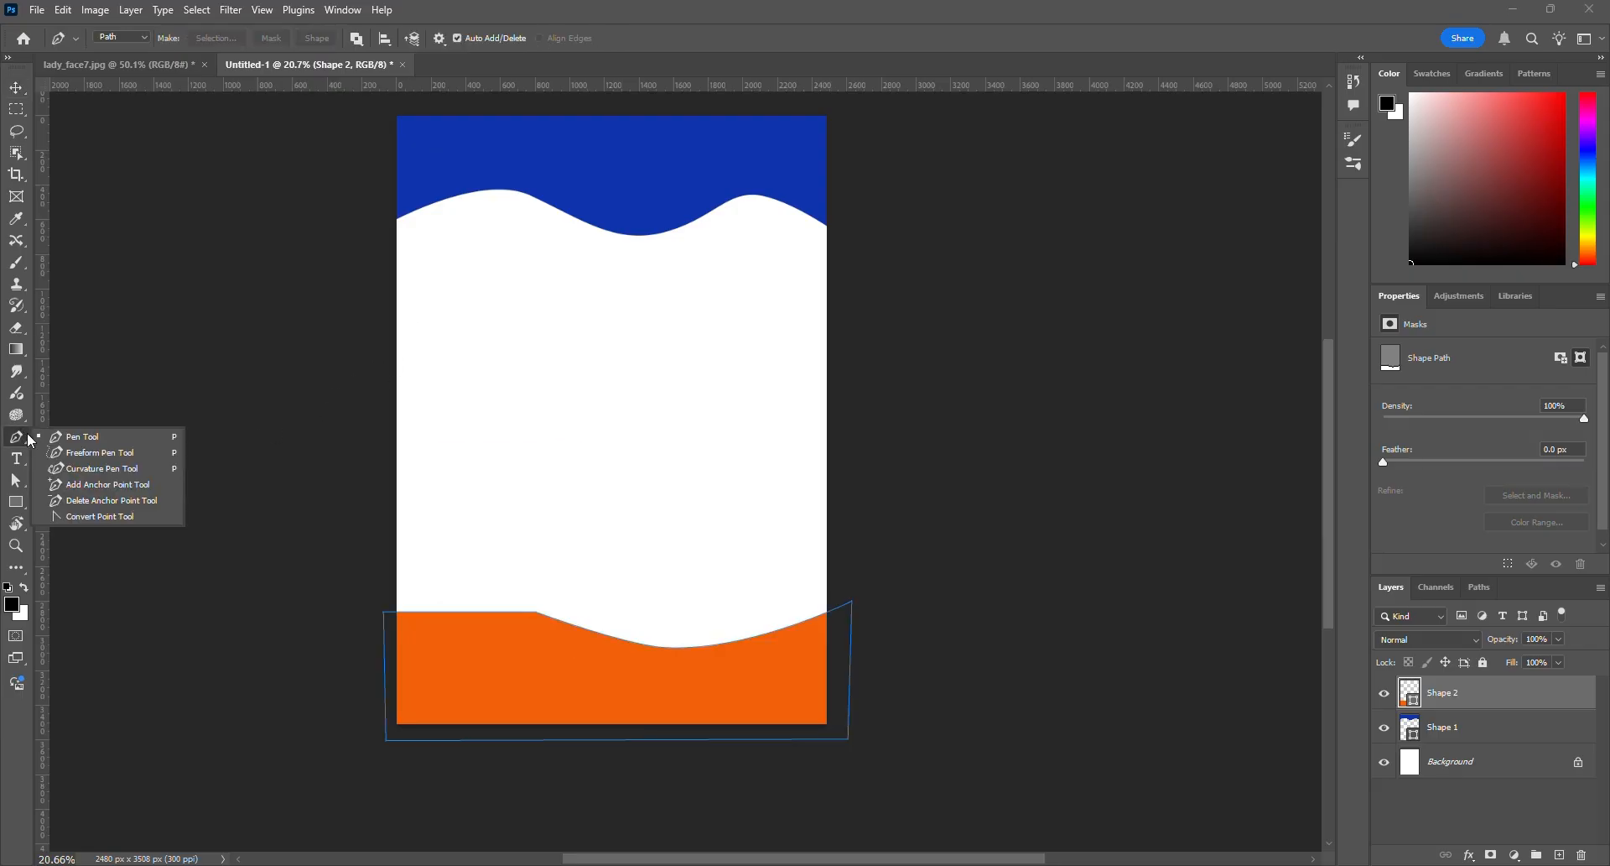
{"action": "left_click", "coordinate": [112, 453]}
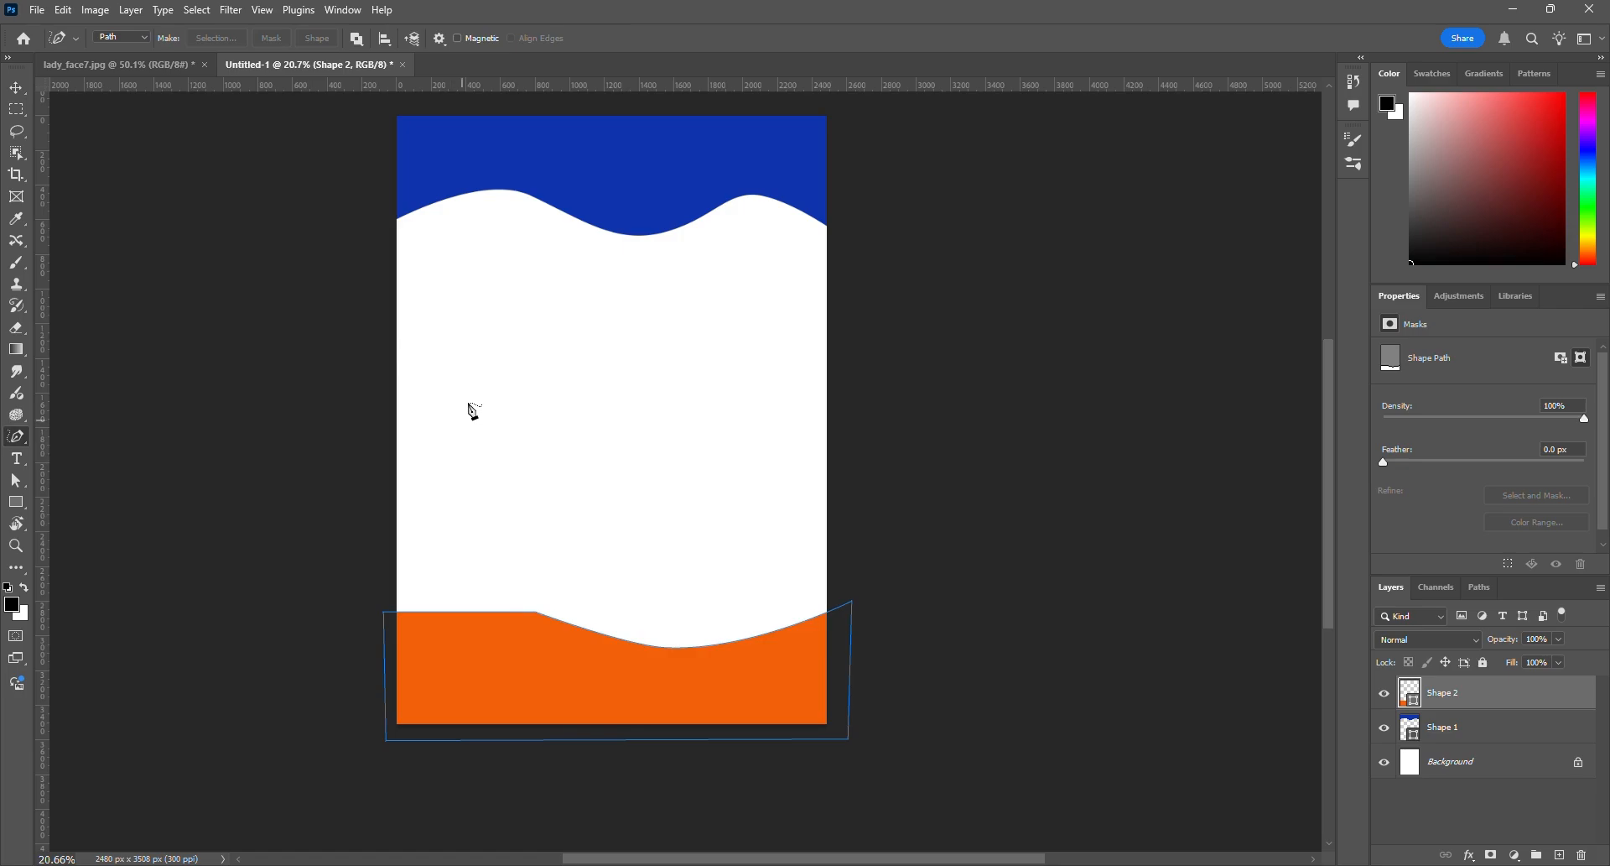
{"action": "mouse_move", "coordinate": [468, 400]}
{"action": "left_mouse_down"}
{"action": "mouse_move", "coordinate": [497, 375]}
{"action": "mouse_move", "coordinate": [536, 407]}
{"action": "mouse_move", "coordinate": [701, 395]}
{"action": "mouse_move", "coordinate": [769, 453]}
{"action": "mouse_move", "coordinate": [877, 344]}
{"action": "mouse_move", "coordinate": [618, 295]}
{"action": "mouse_move", "coordinate": [417, 392]}
{"action": "mouse_move", "coordinate": [470, 401]}
{"action": "left_mouse_up"}
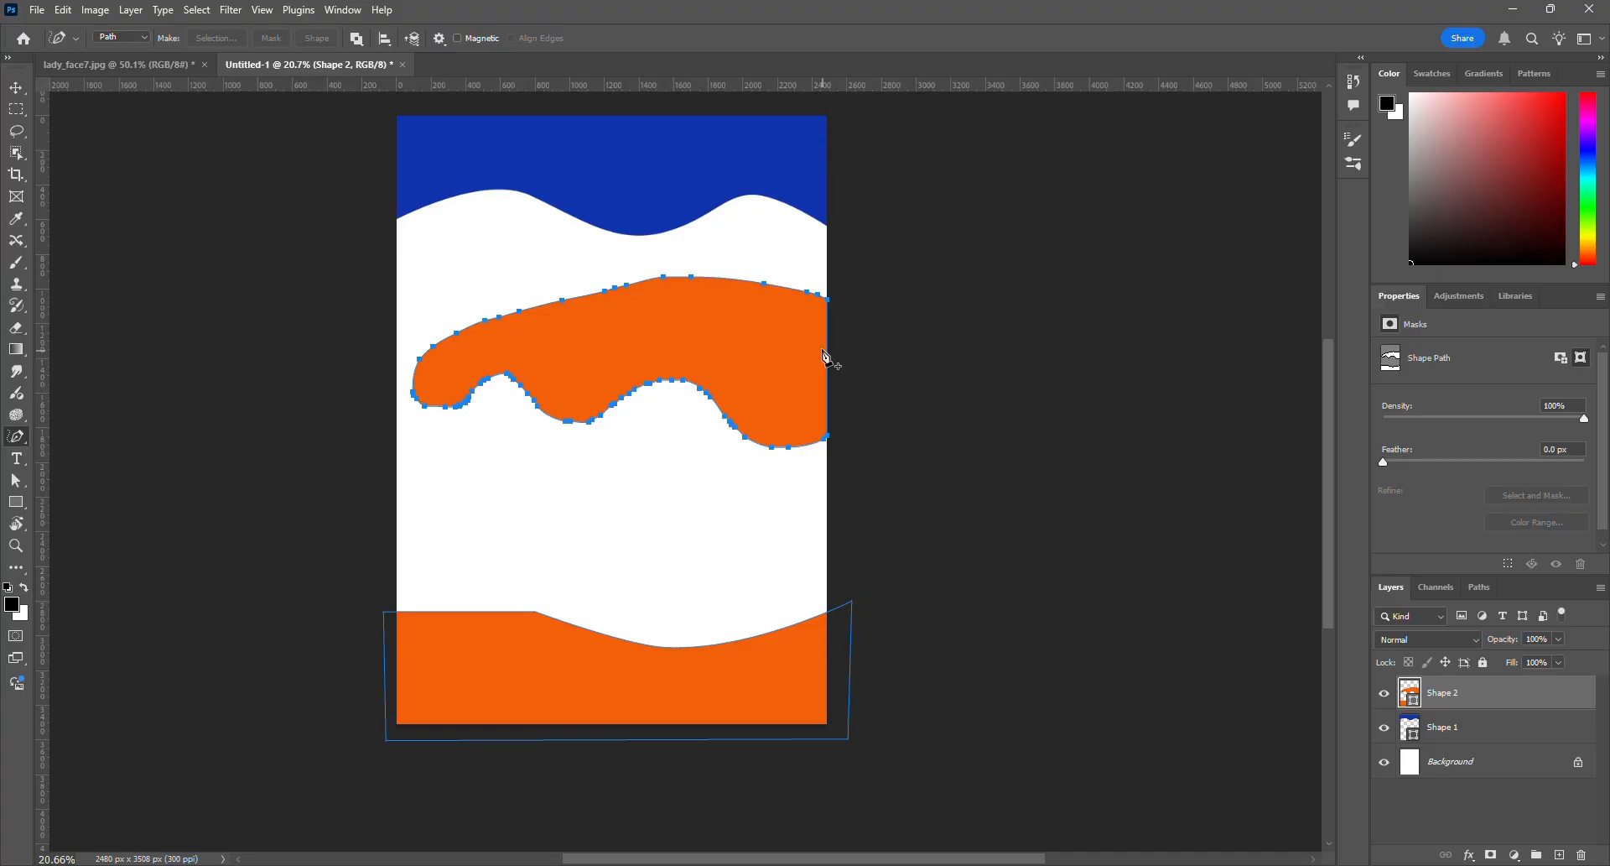
{"action": "key", "text": "ctrl+z"}
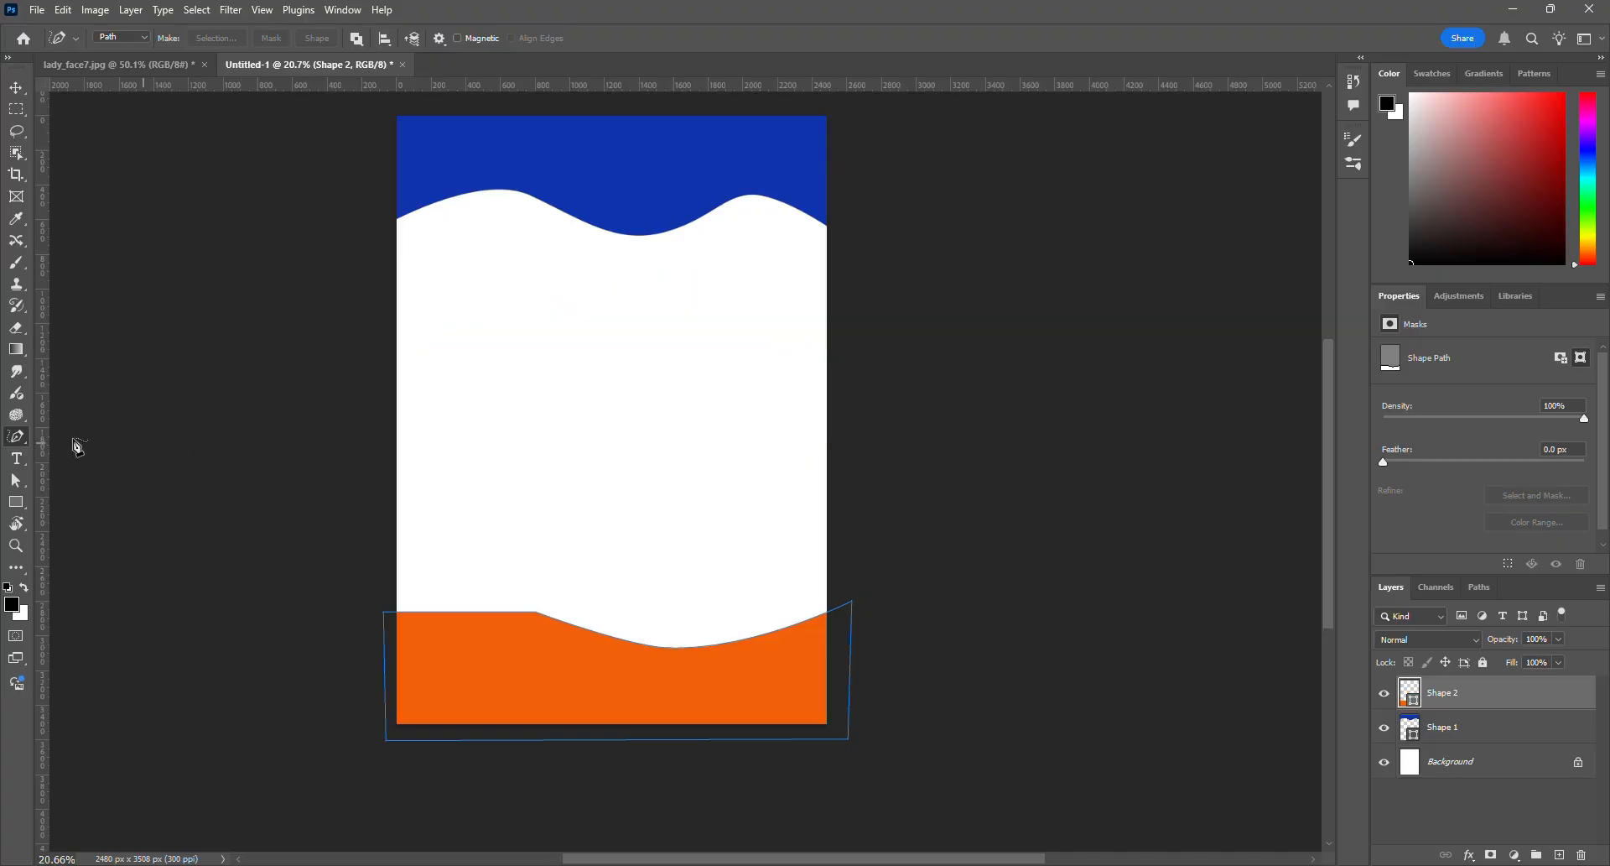
Start a smooth wavy path across the white area with the Curvature Pen tool, ending with a bend down near the page's right edge
{"action": "right_click", "coordinate": [16, 436]}
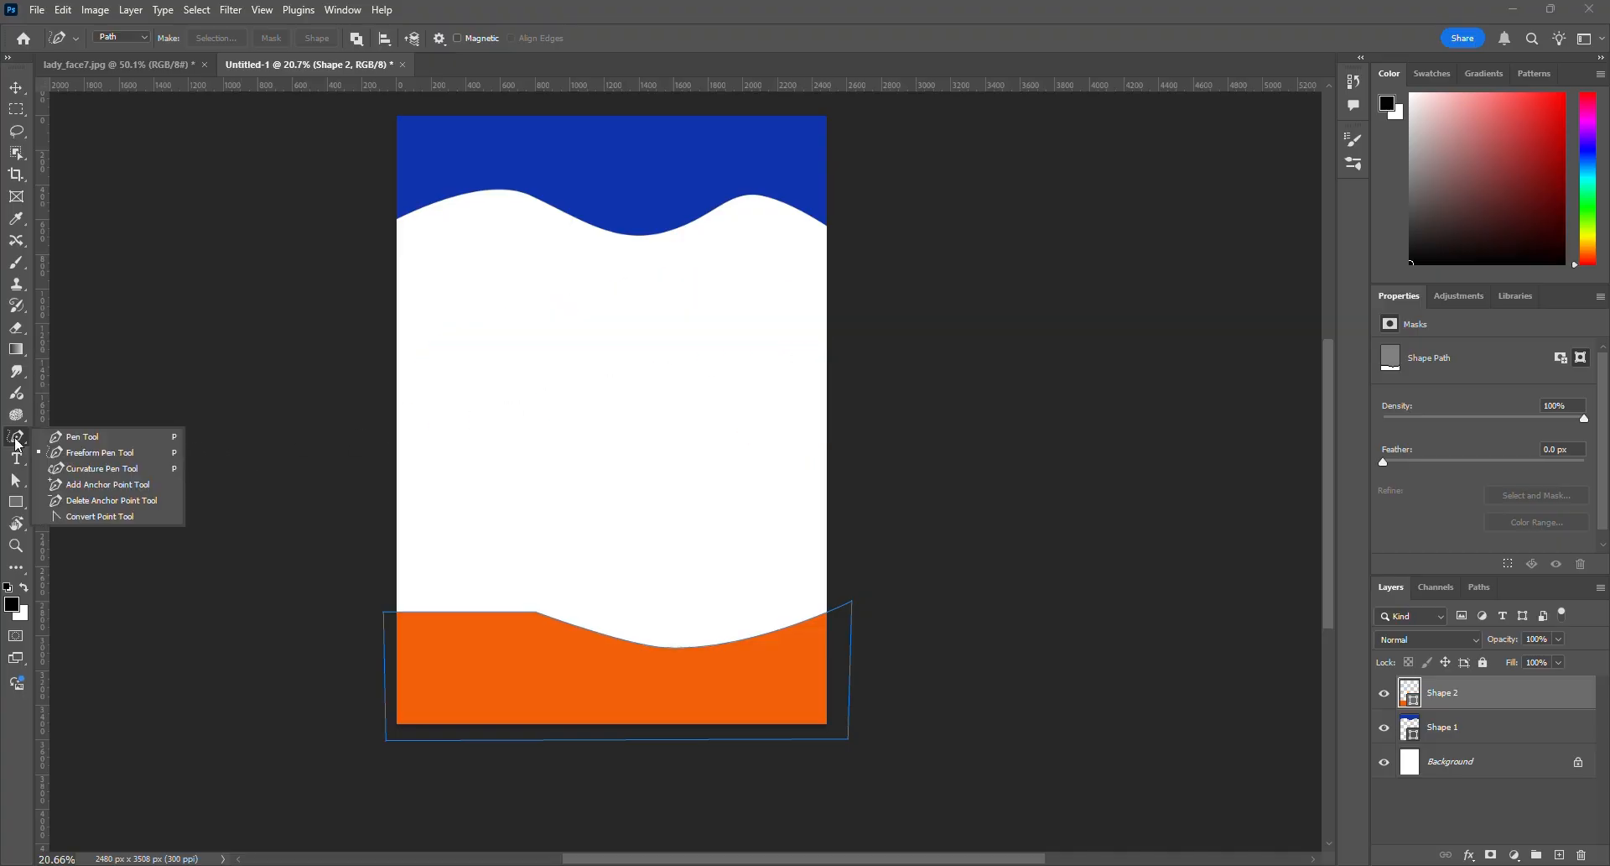
{"action": "left_click", "coordinate": [134, 468]}
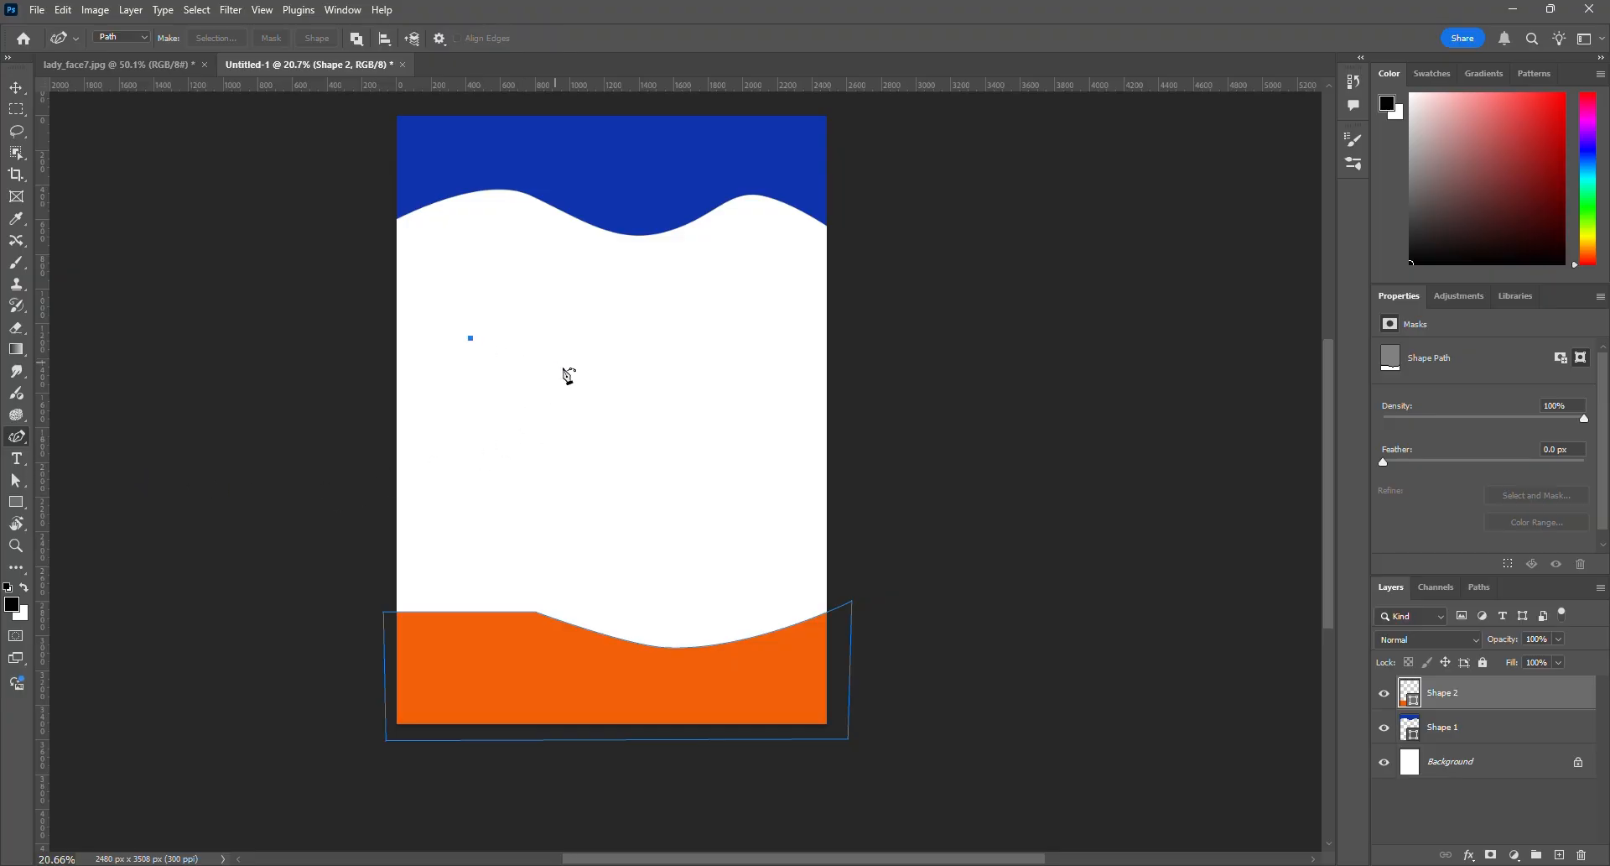
{"action": "left_click", "coordinate": [586, 389]}
{"action": "left_click", "coordinate": [696, 347]}
{"action": "left_click", "coordinate": [783, 334]}
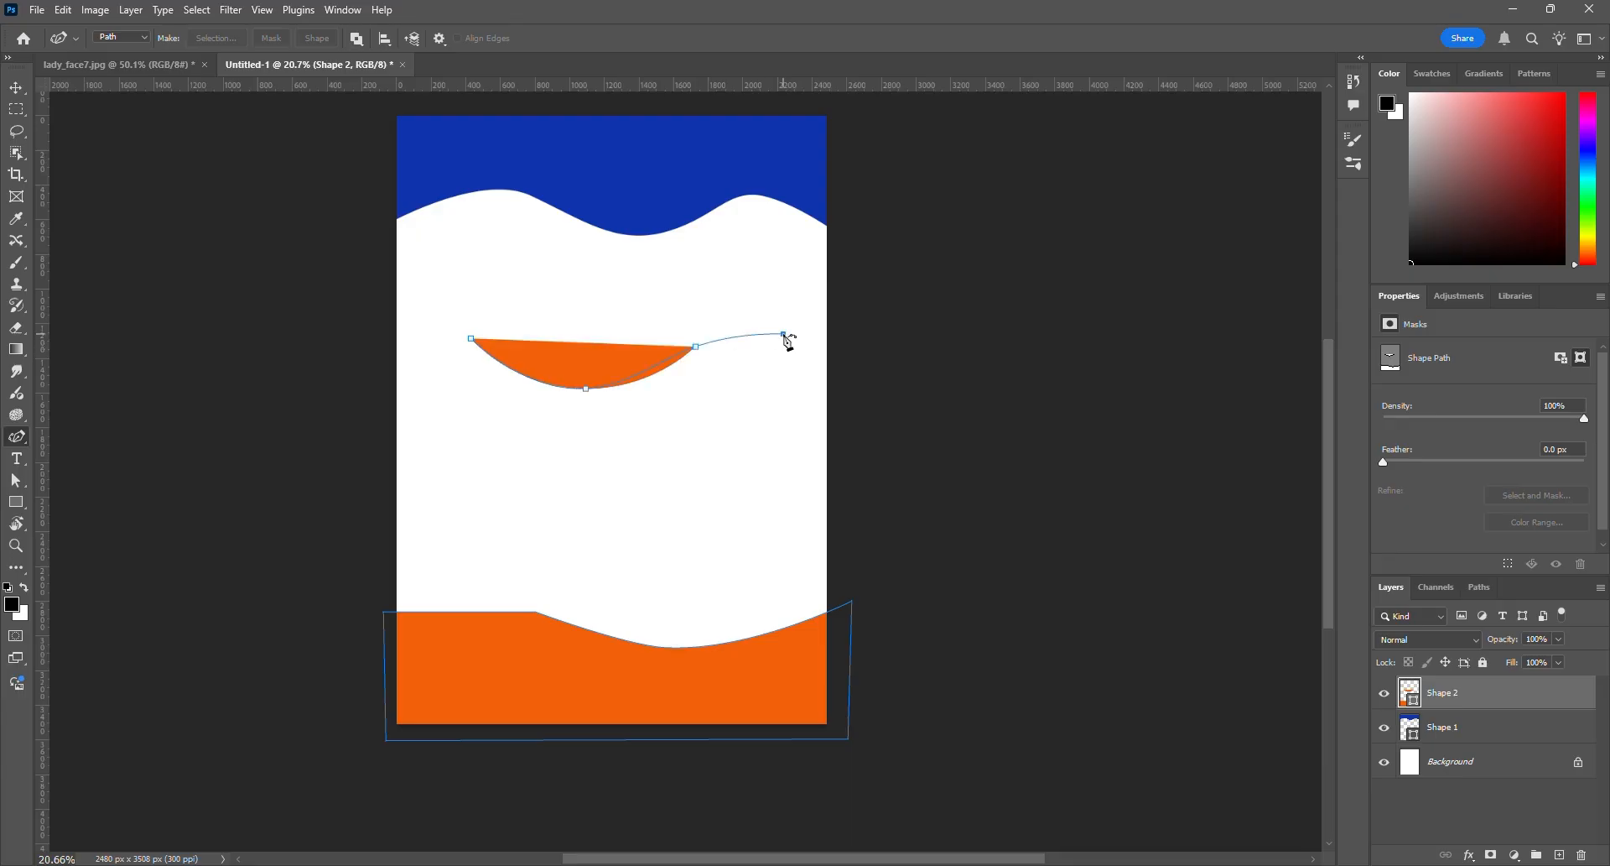
{"action": "left_click", "coordinate": [808, 425]}
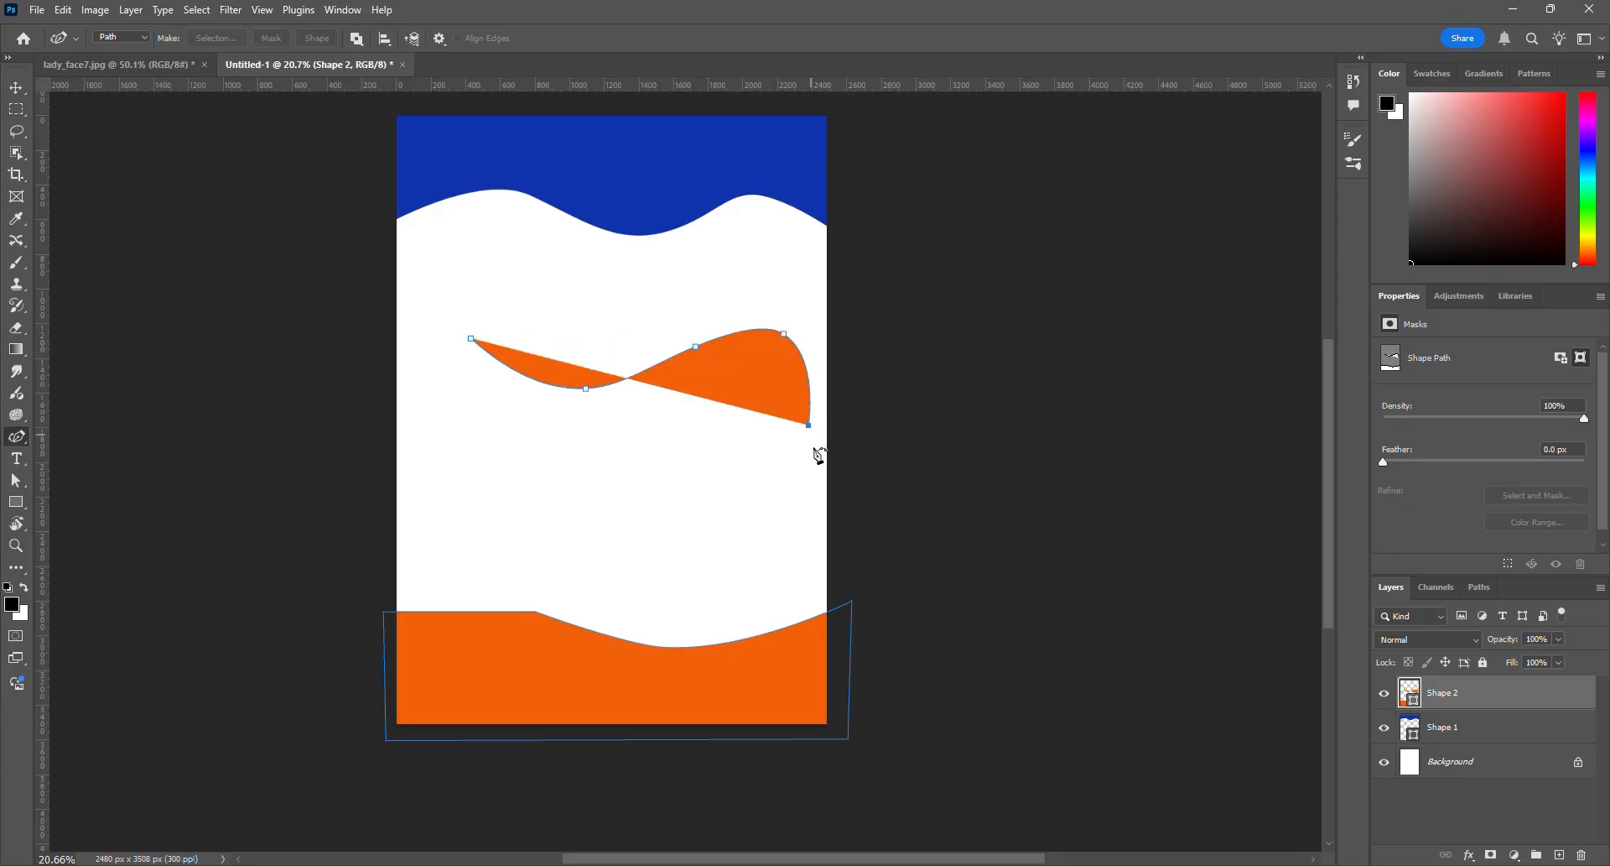
Continue the curved path outside the page's right and top edges, close it at its starting anchor, and deselect the shape
{"action": "left_click", "coordinate": [882, 456]}
{"action": "left_click", "coordinate": [964, 275]}
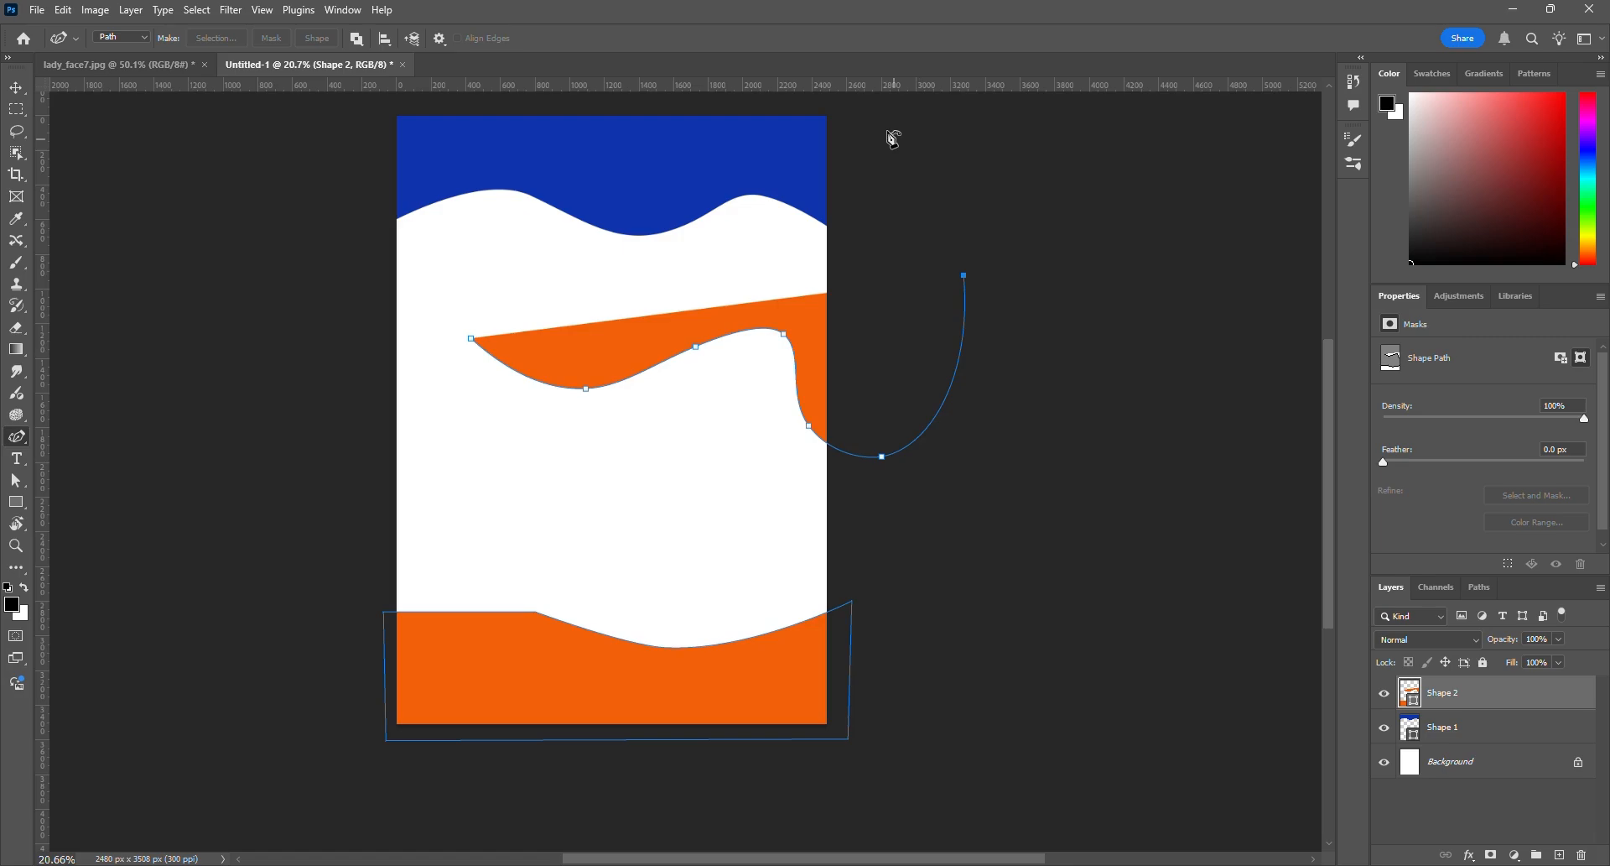
{"action": "left_click", "coordinate": [859, 109]}
{"action": "left_click", "coordinate": [595, 108]}
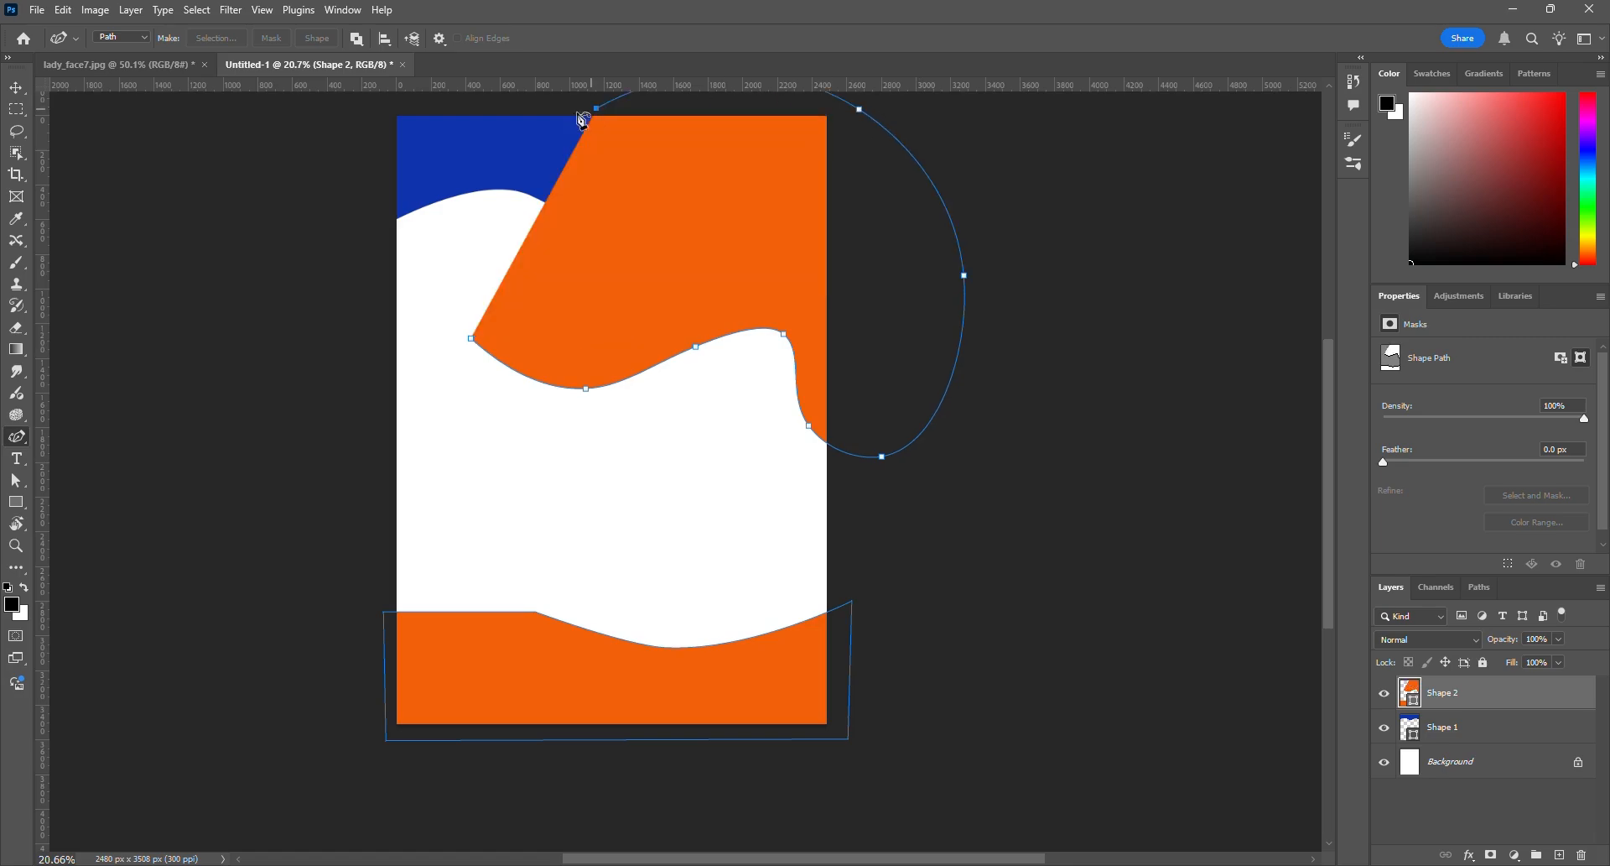
{"action": "left_click", "coordinate": [470, 338]}
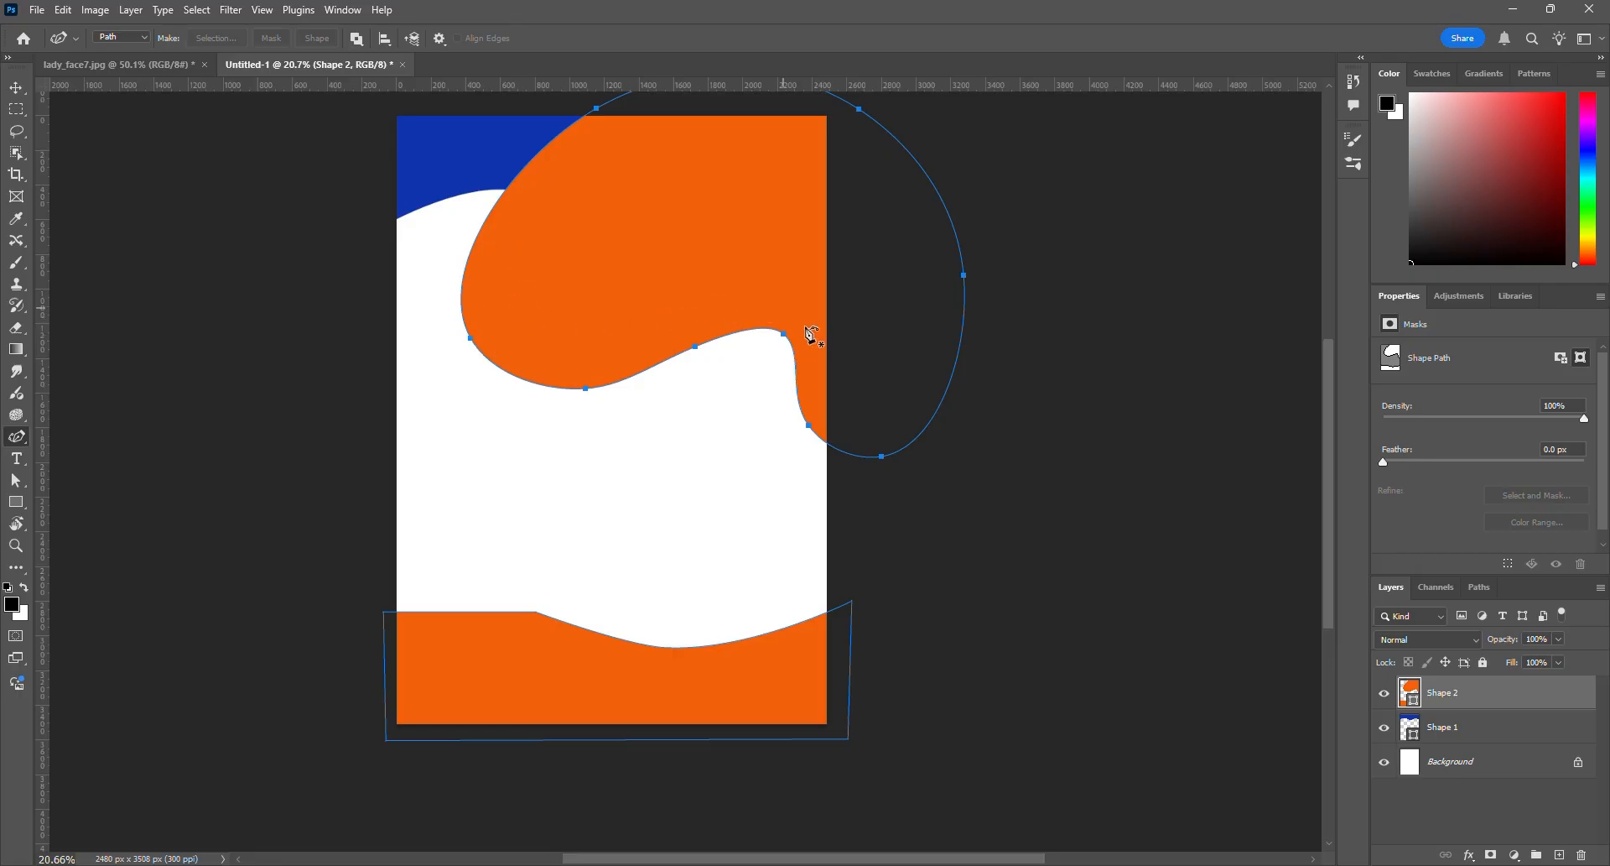
{"action": "left_click", "coordinate": [16, 87]}
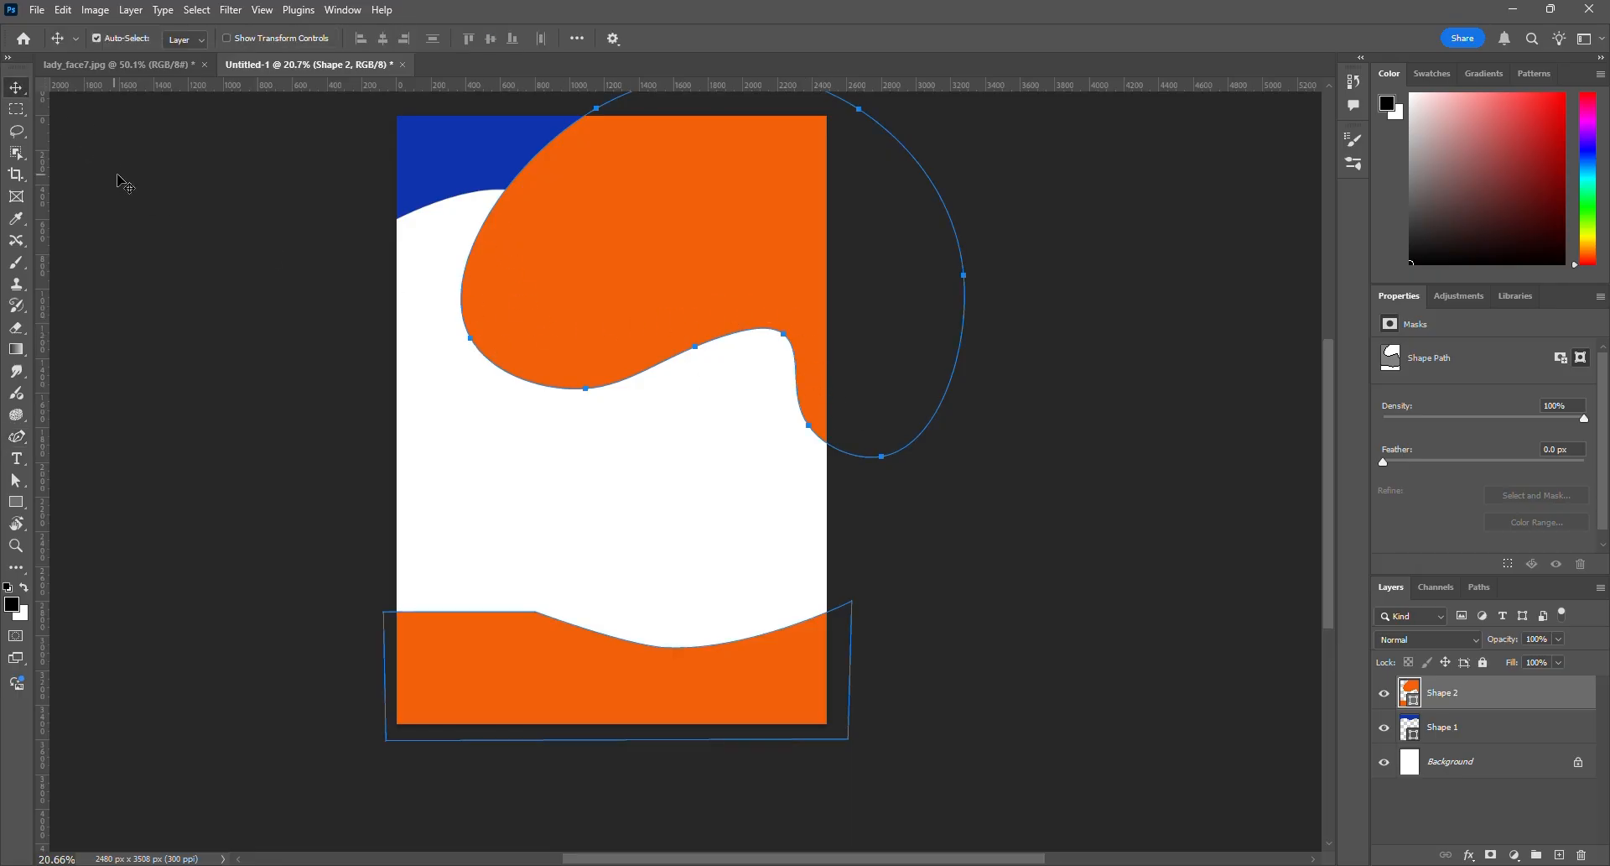
{"action": "left_click", "coordinate": [124, 183]}
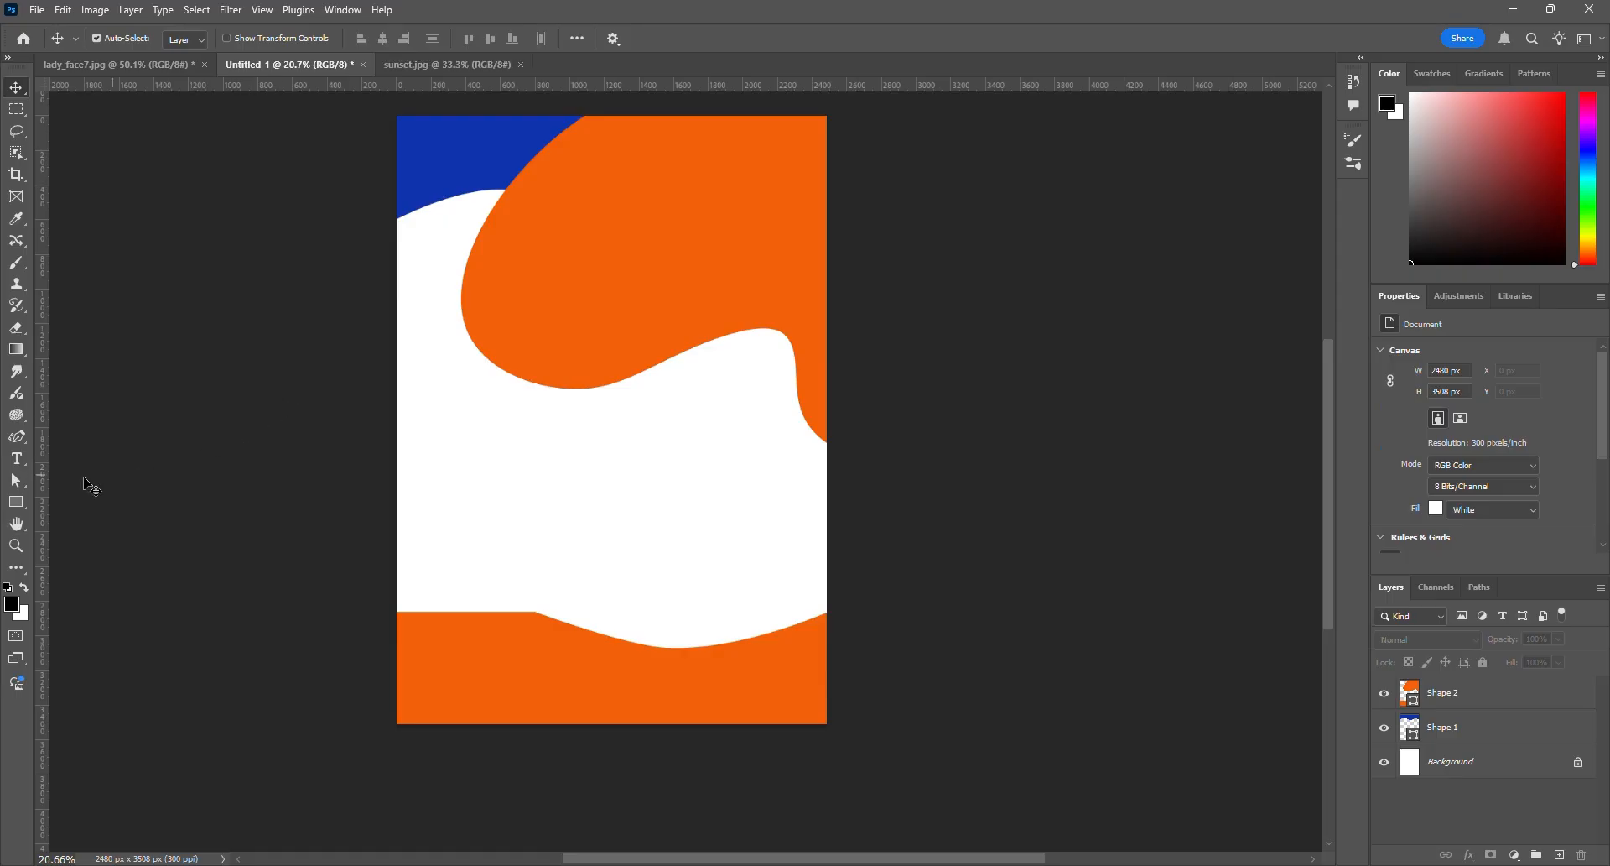
Create a horizontal paragraph text box in the white area reading "3D SCHOOL PHOTOSHOP TUTORIAL", and delete the text layer
{"action": "left_click", "coordinate": [23, 466]}
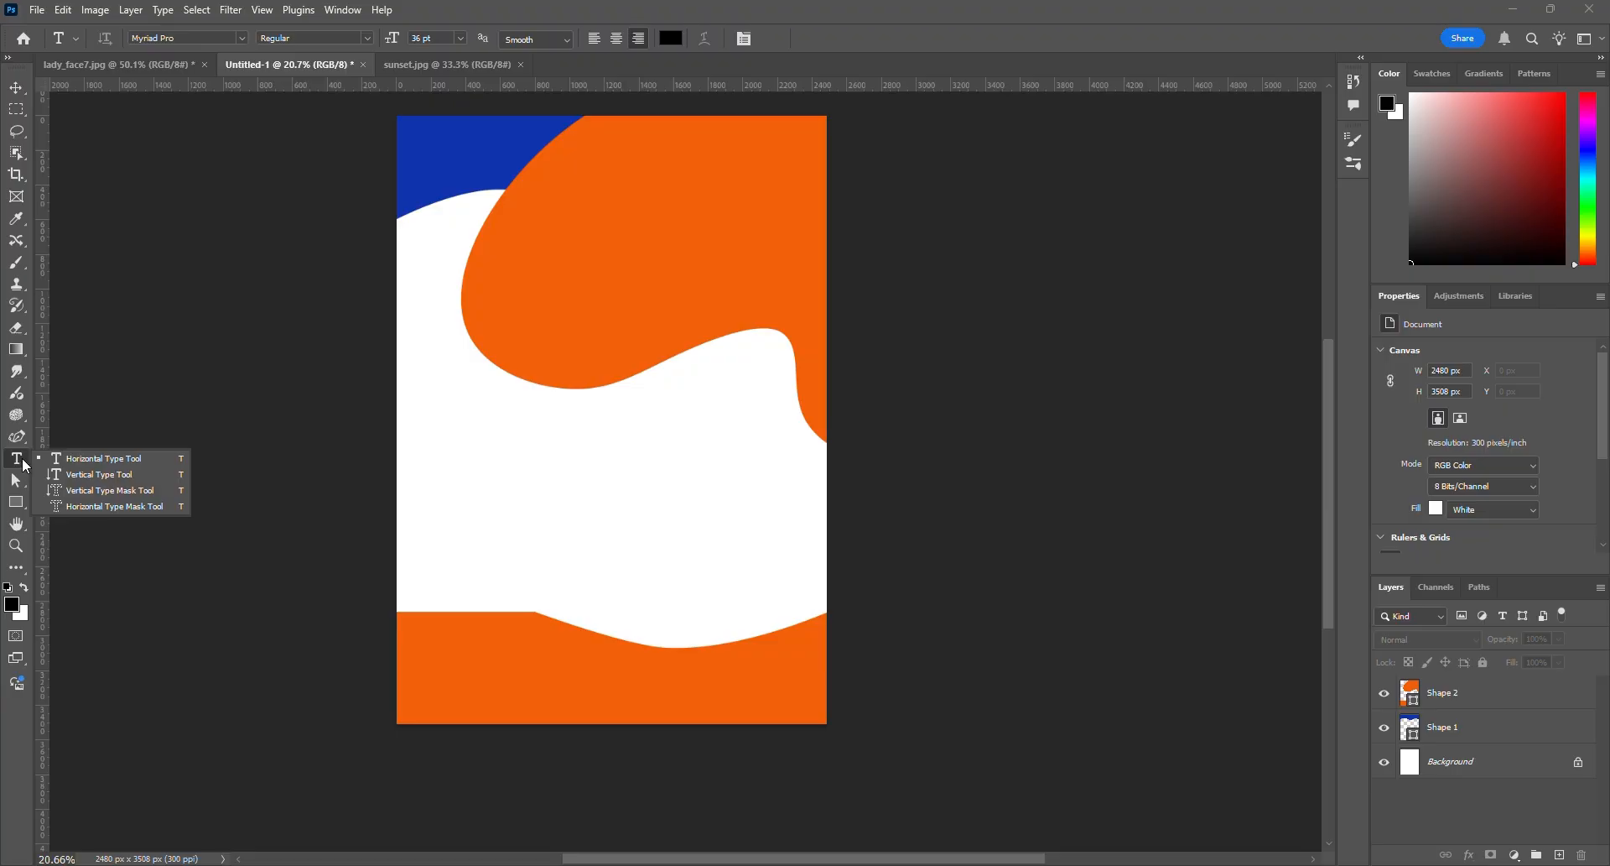
{"action": "left_click", "coordinate": [75, 458]}
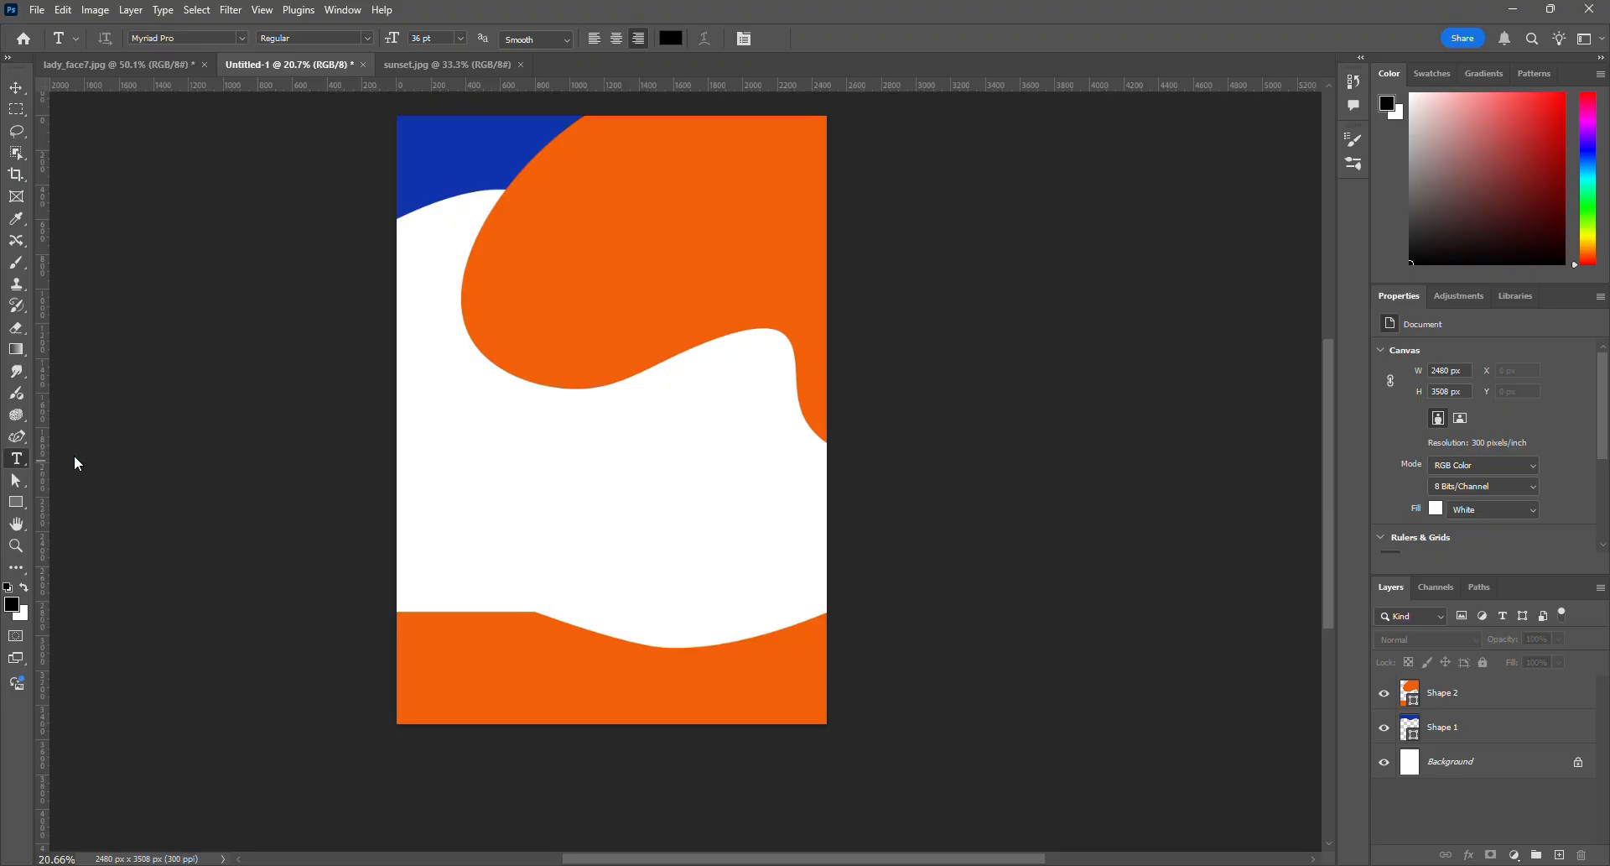
{"action": "left_click_drag", "start_coordinate": [446, 458], "coordinate": [766, 580]}
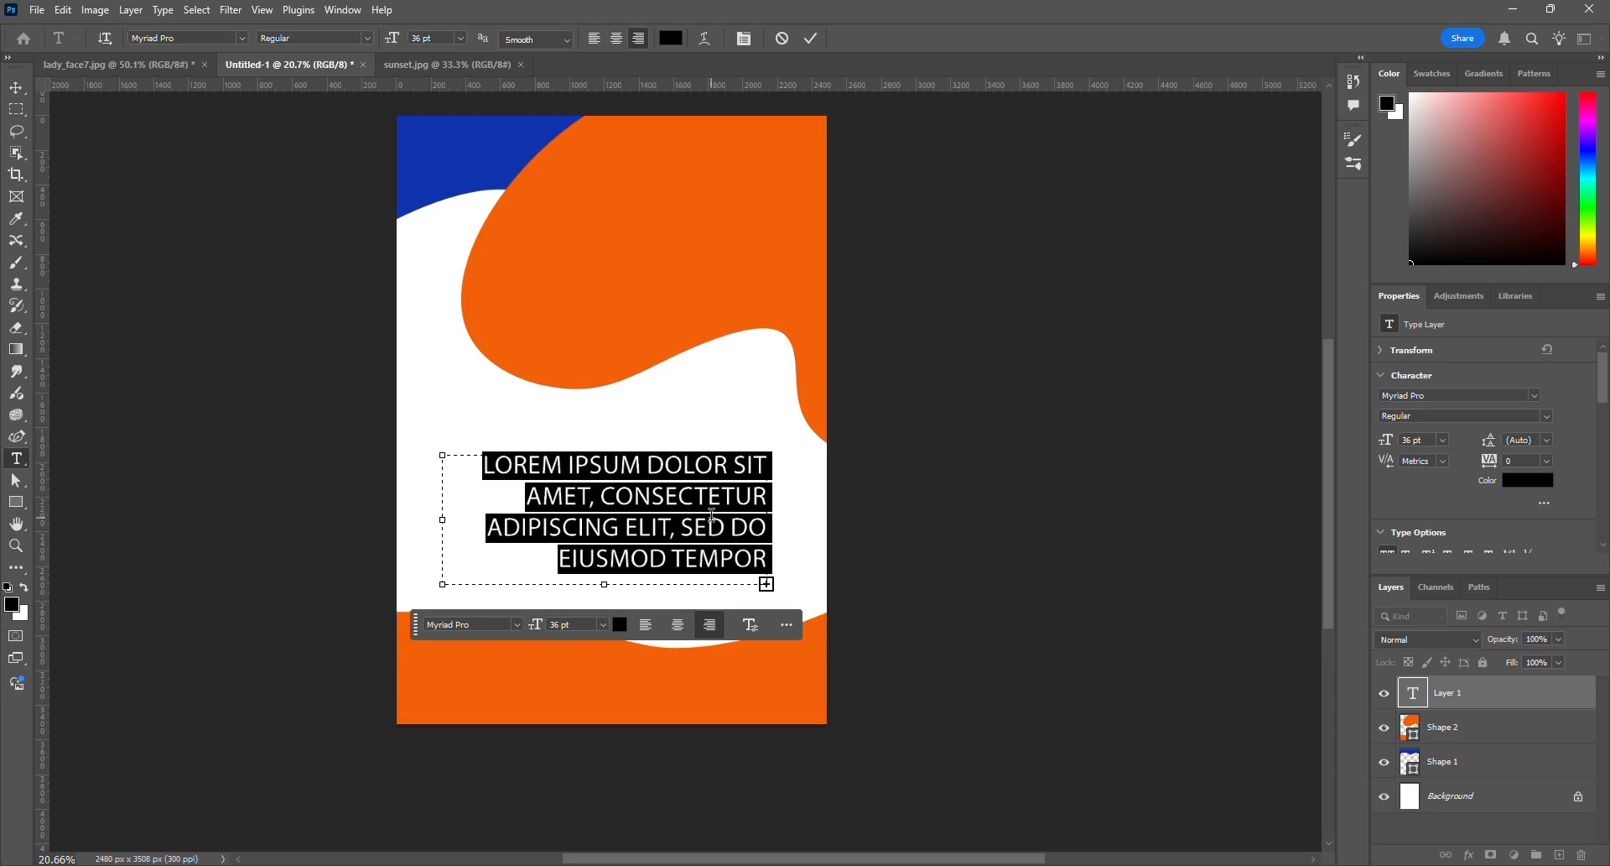
{"action": "type", "text": "3D S"}
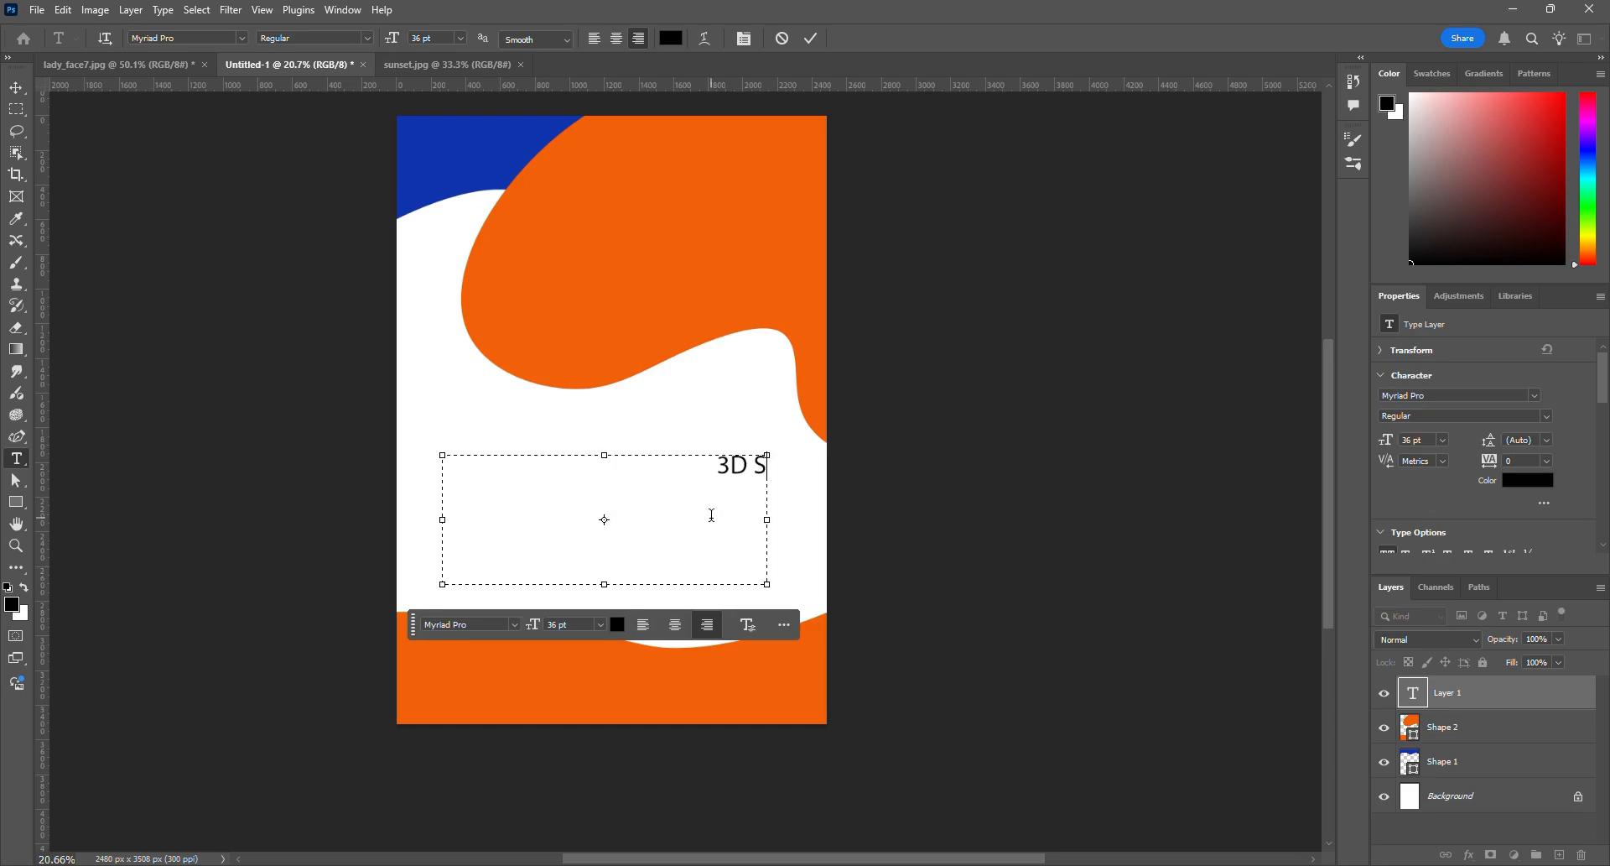
{"action": "type", "text": "CHOOL"}
{"action": "type", "text": "PHOTOSH"}
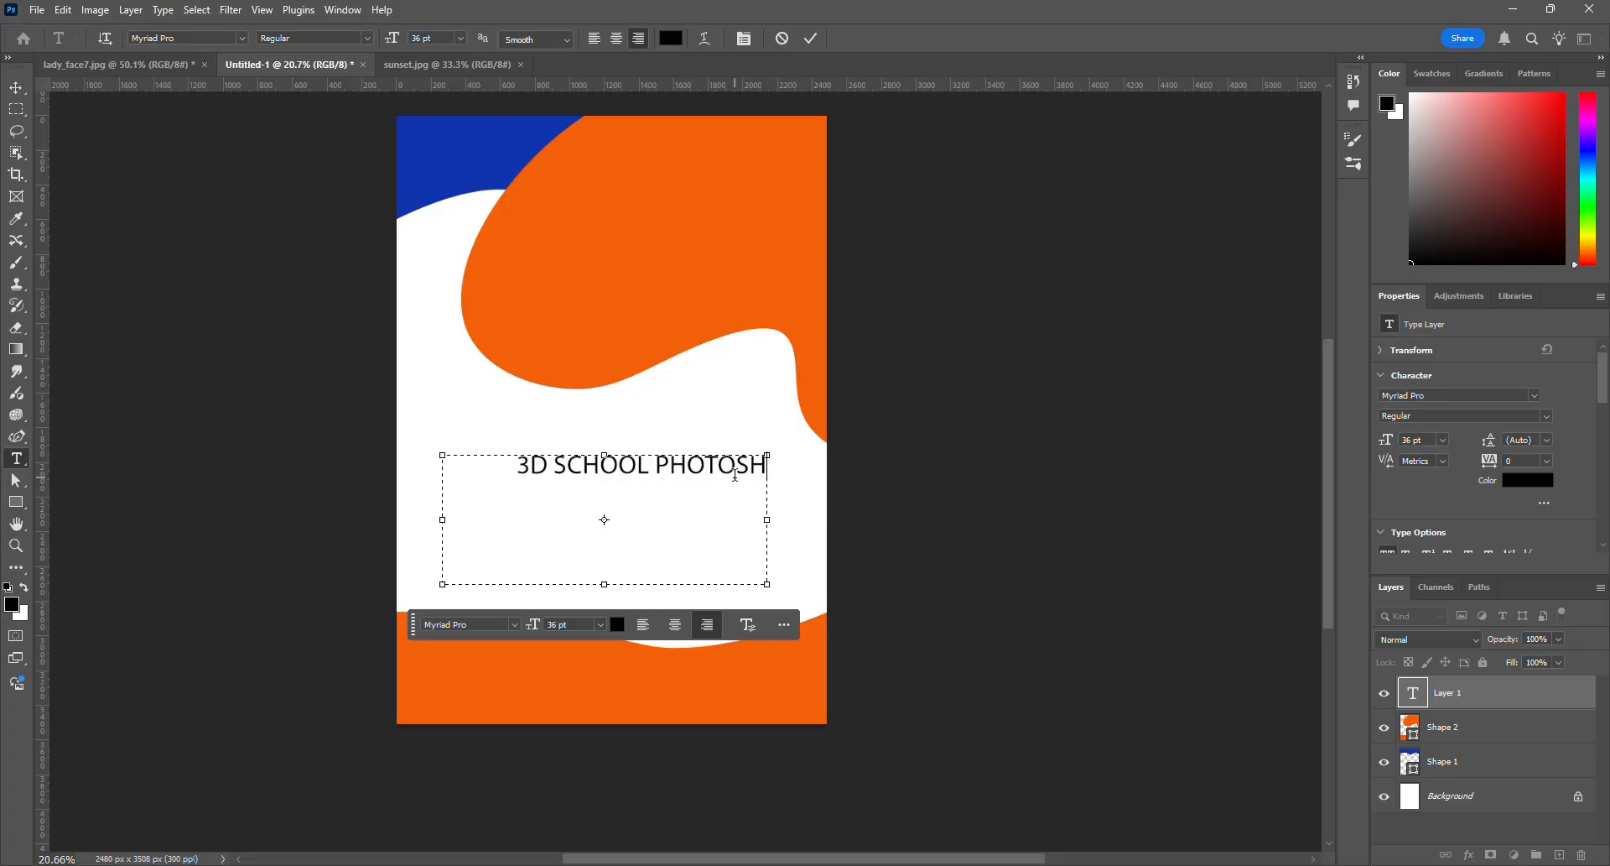
{"action": "type", "text": "OP TUTO"}
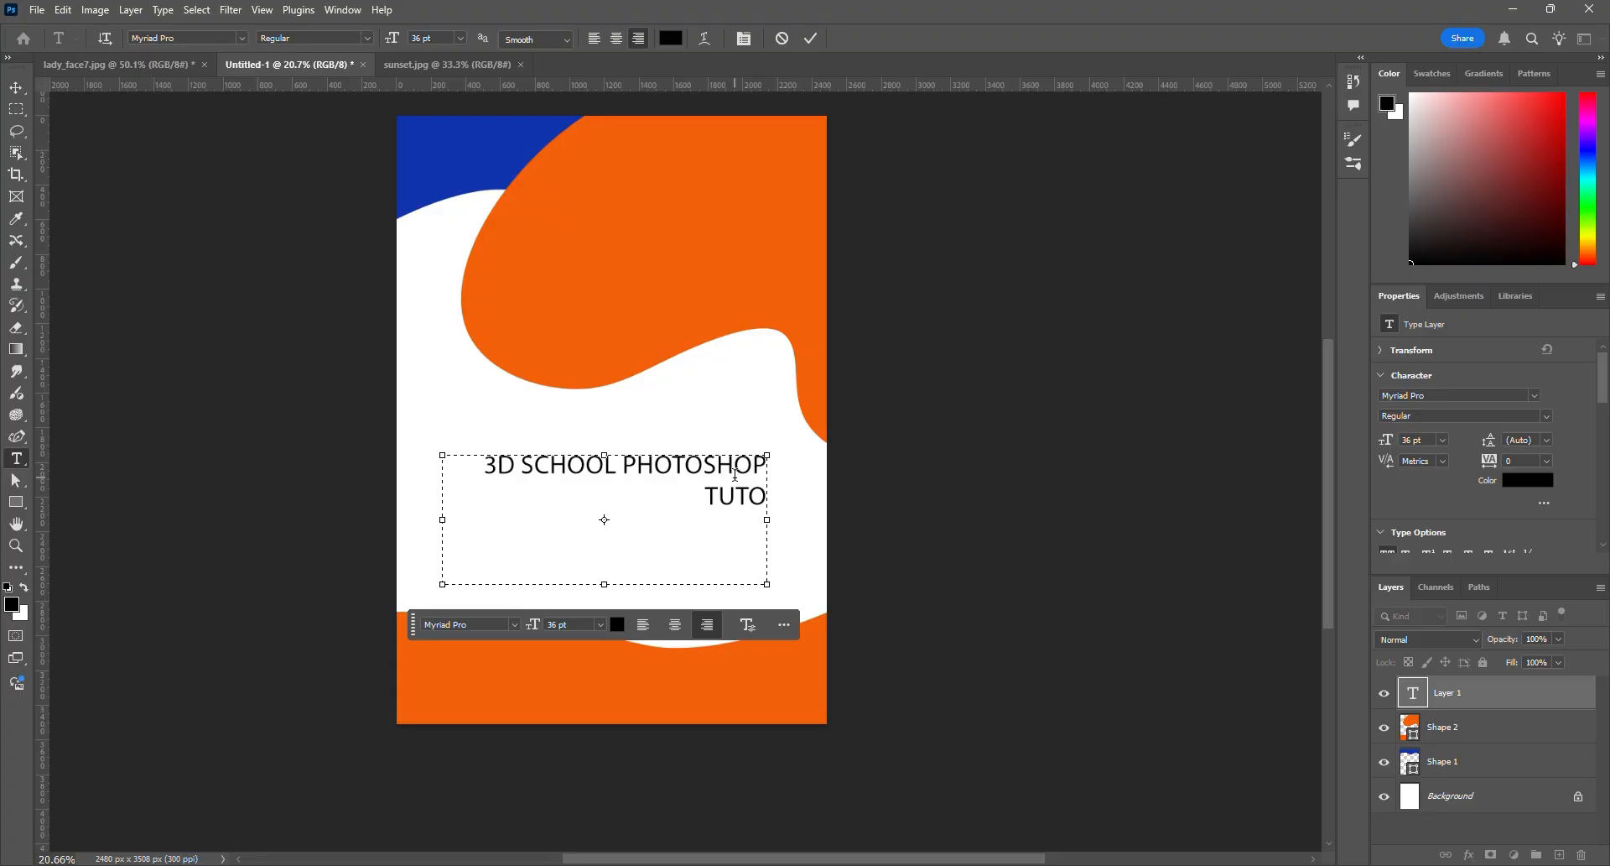
{"action": "type", "text": "RIAL"}
{"action": "left_click", "coordinate": [17, 89]}
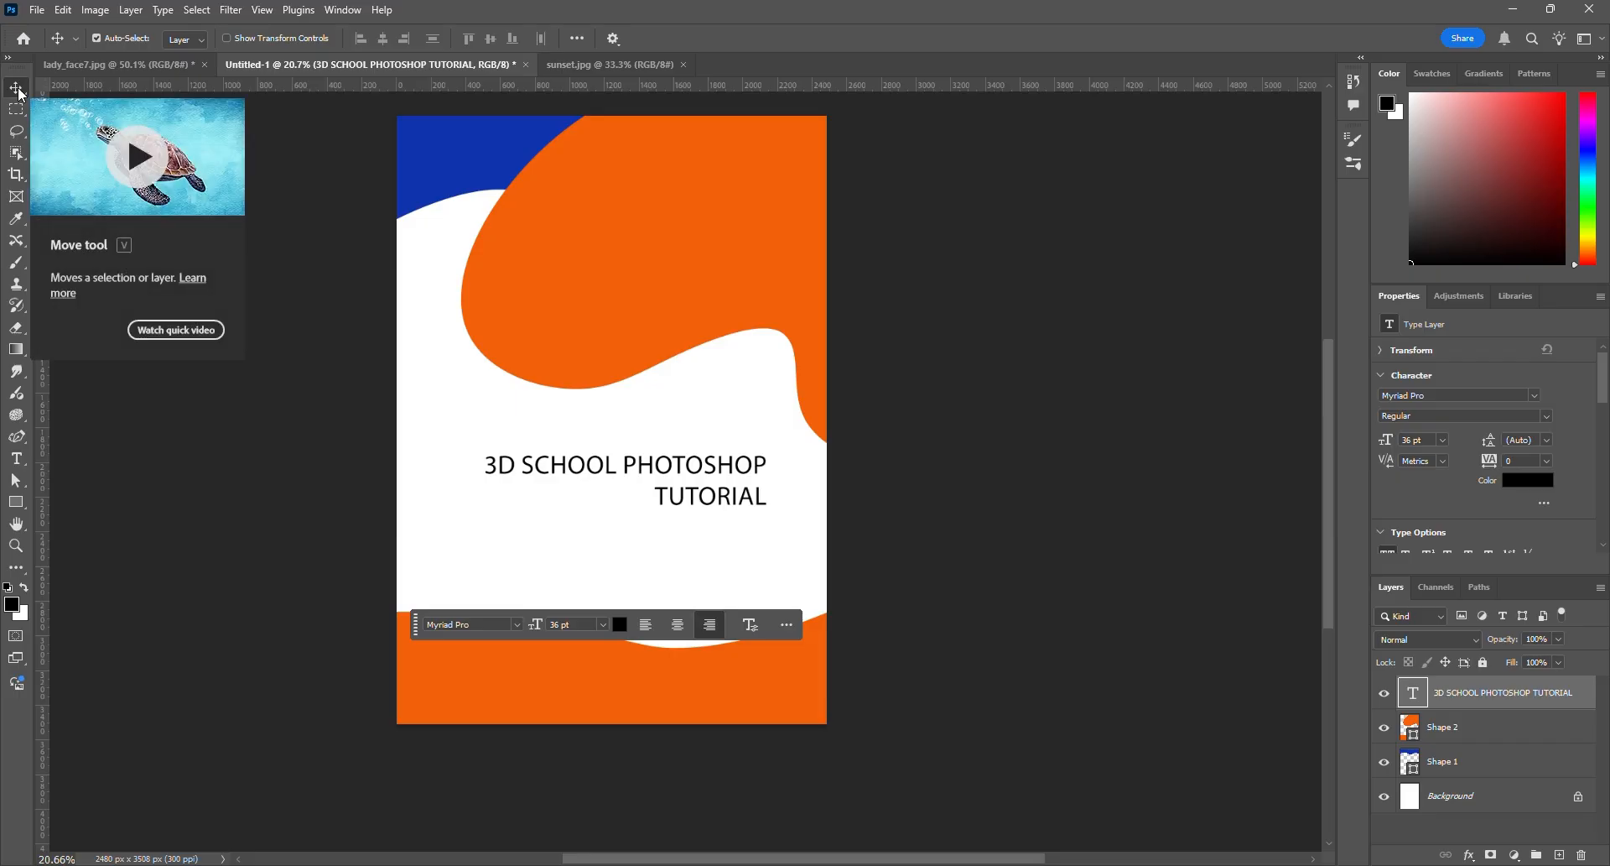
{"action": "key", "text": "Delete"}
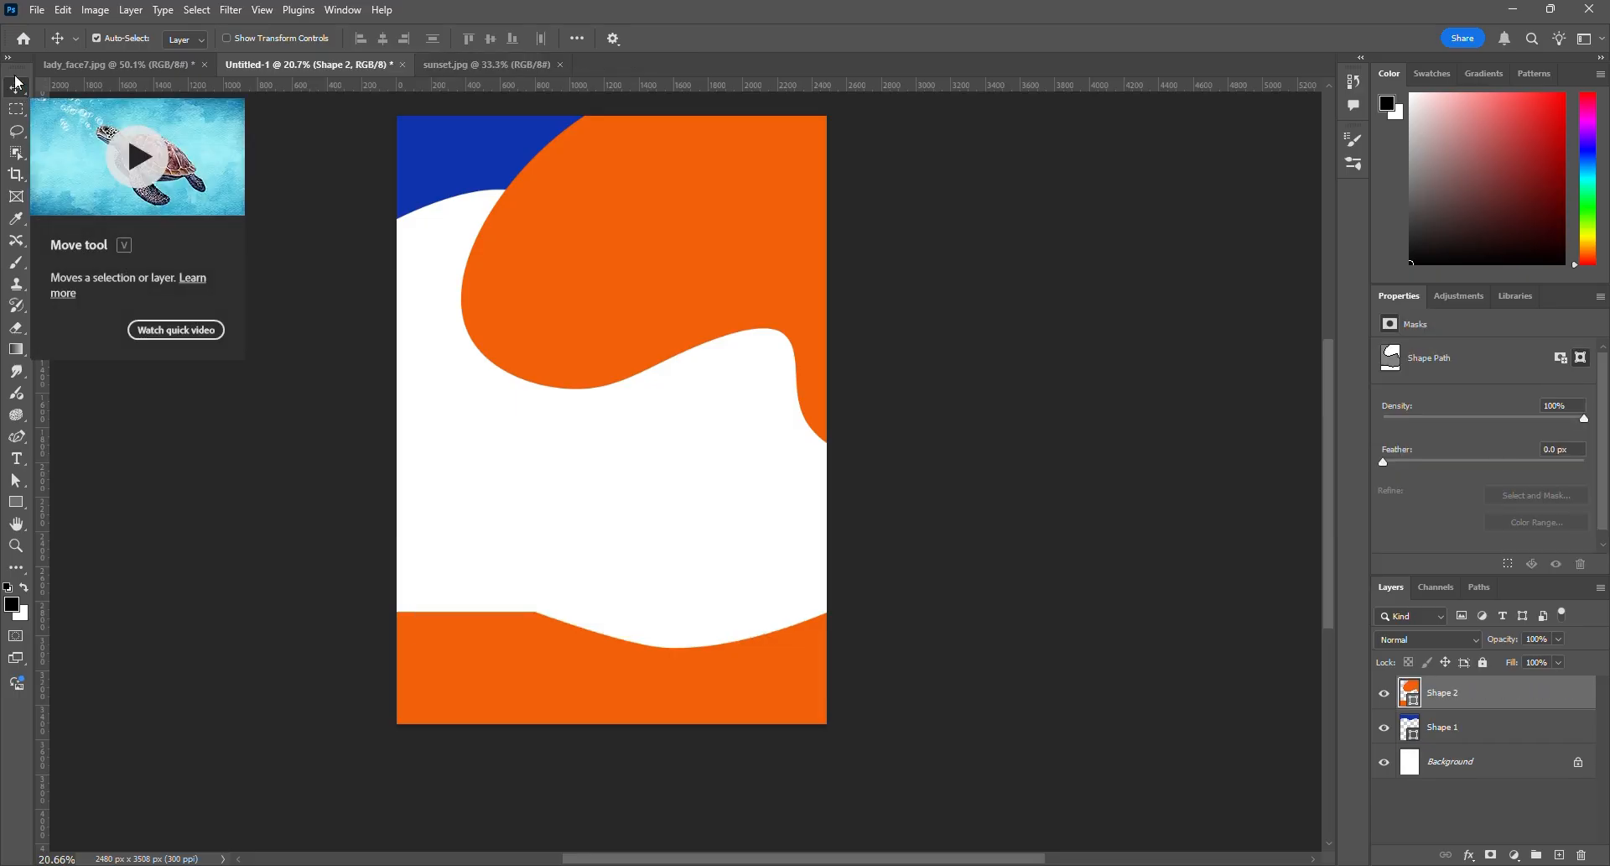
Add left-aligned horizontal point text in the white area with "3D SCHOOL" on one line and "PHOTOSHOP" beneath it
{"action": "left_click", "coordinate": [25, 467]}
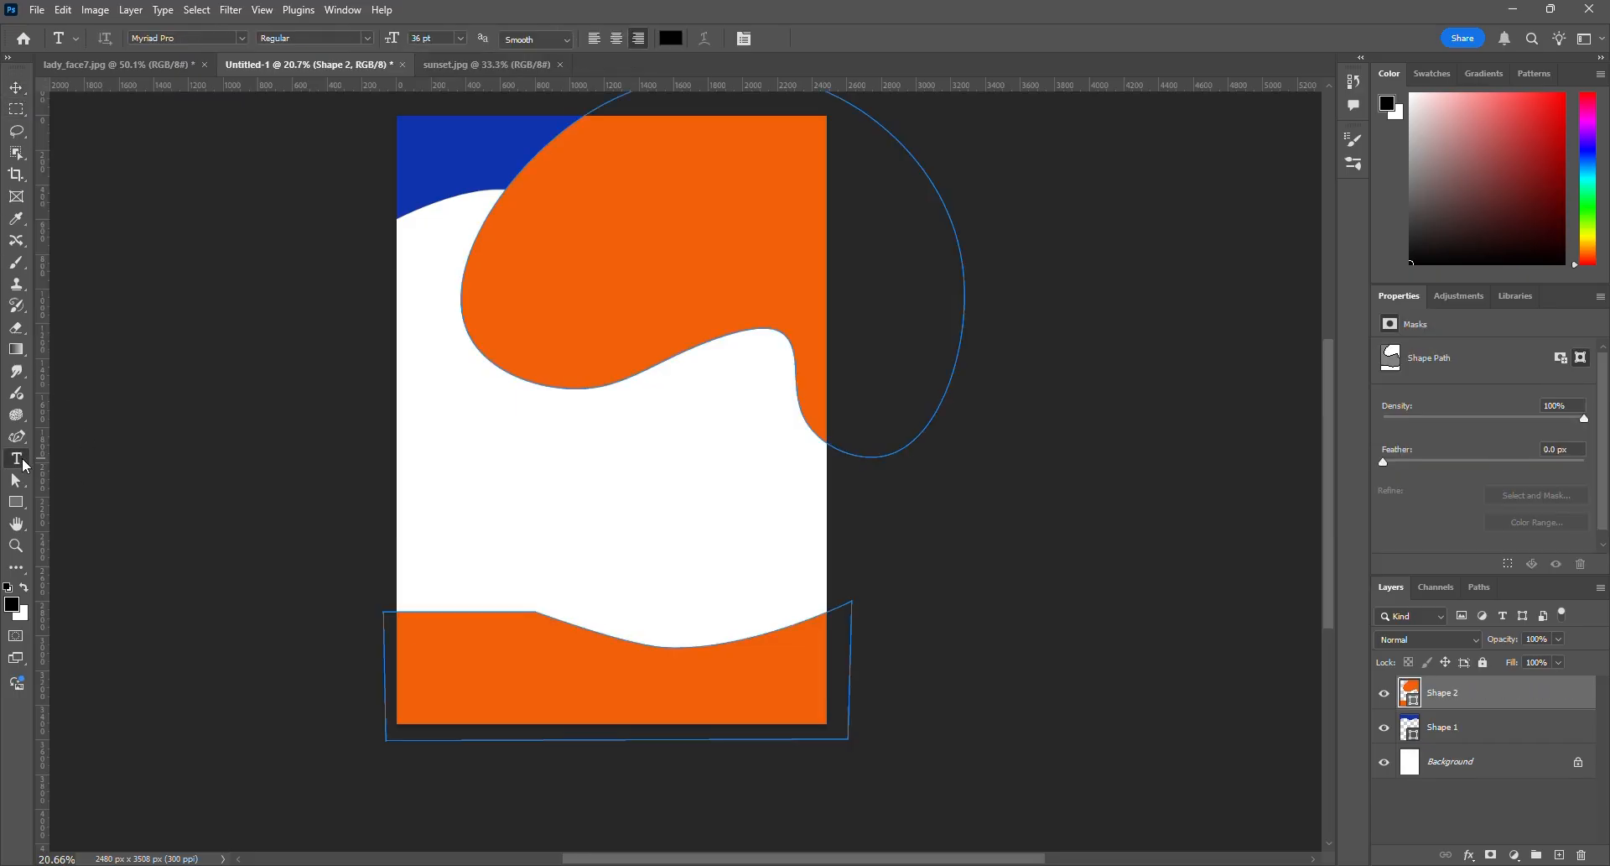
{"action": "left_click", "coordinate": [455, 481]}
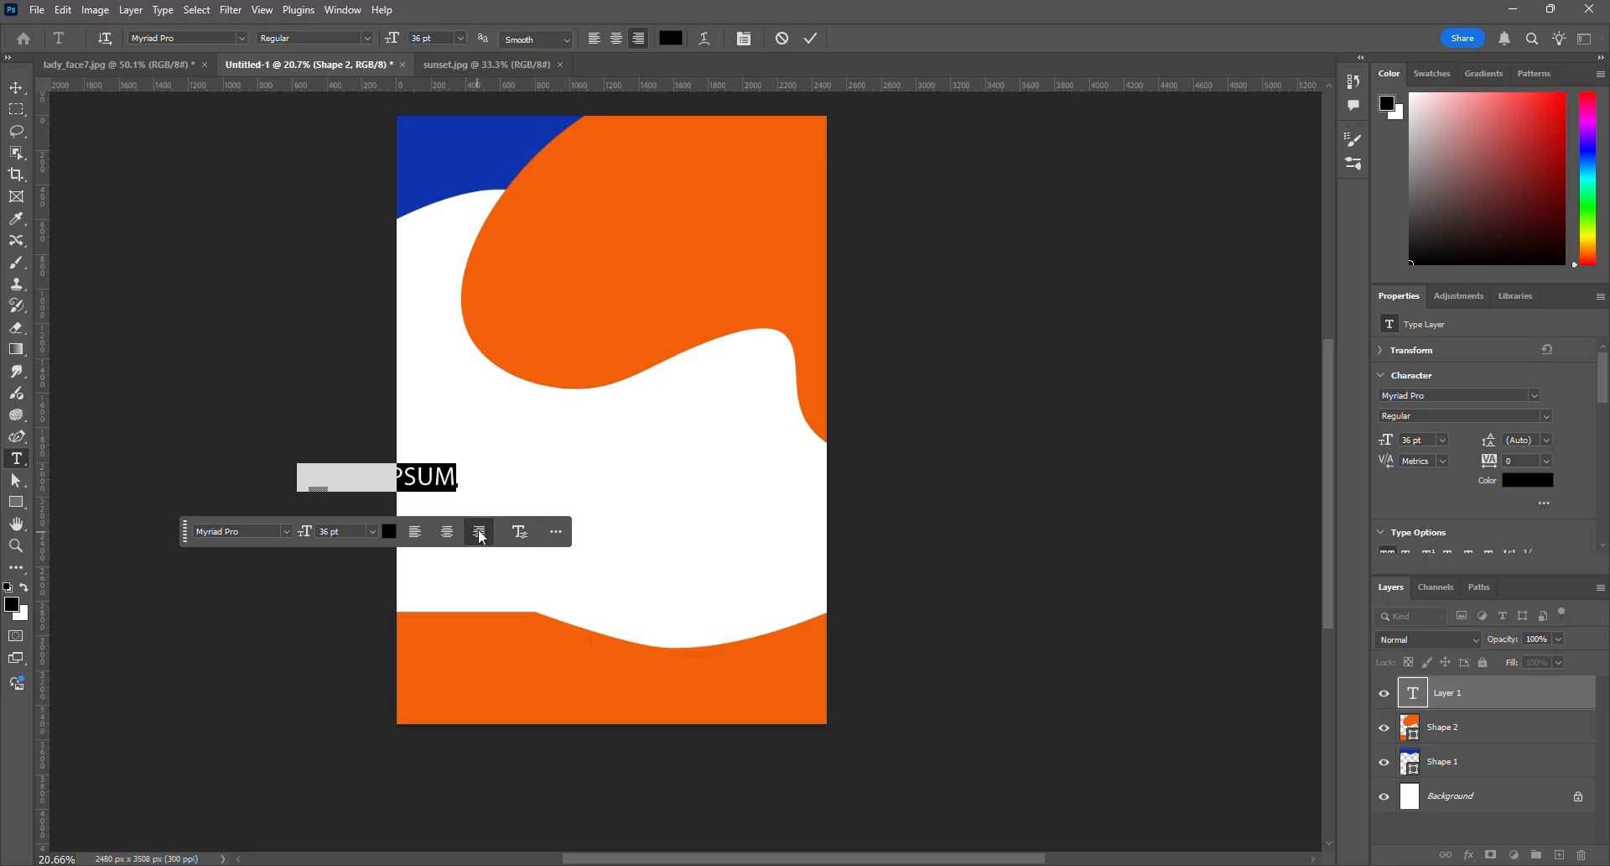
{"action": "left_click", "coordinate": [416, 537]}
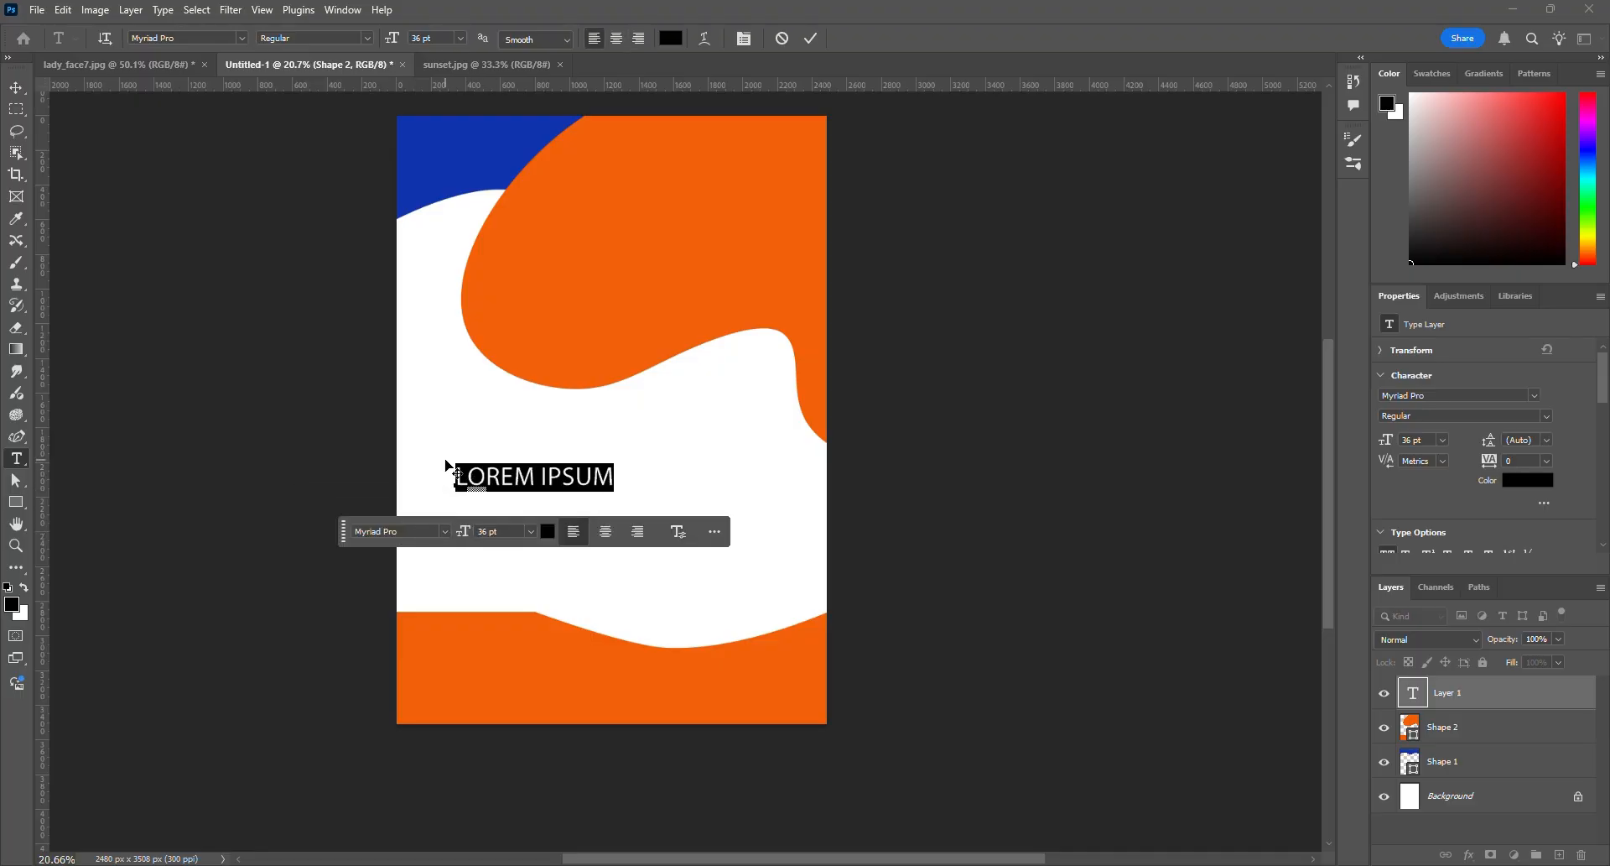
{"action": "type", "text": "3D "}
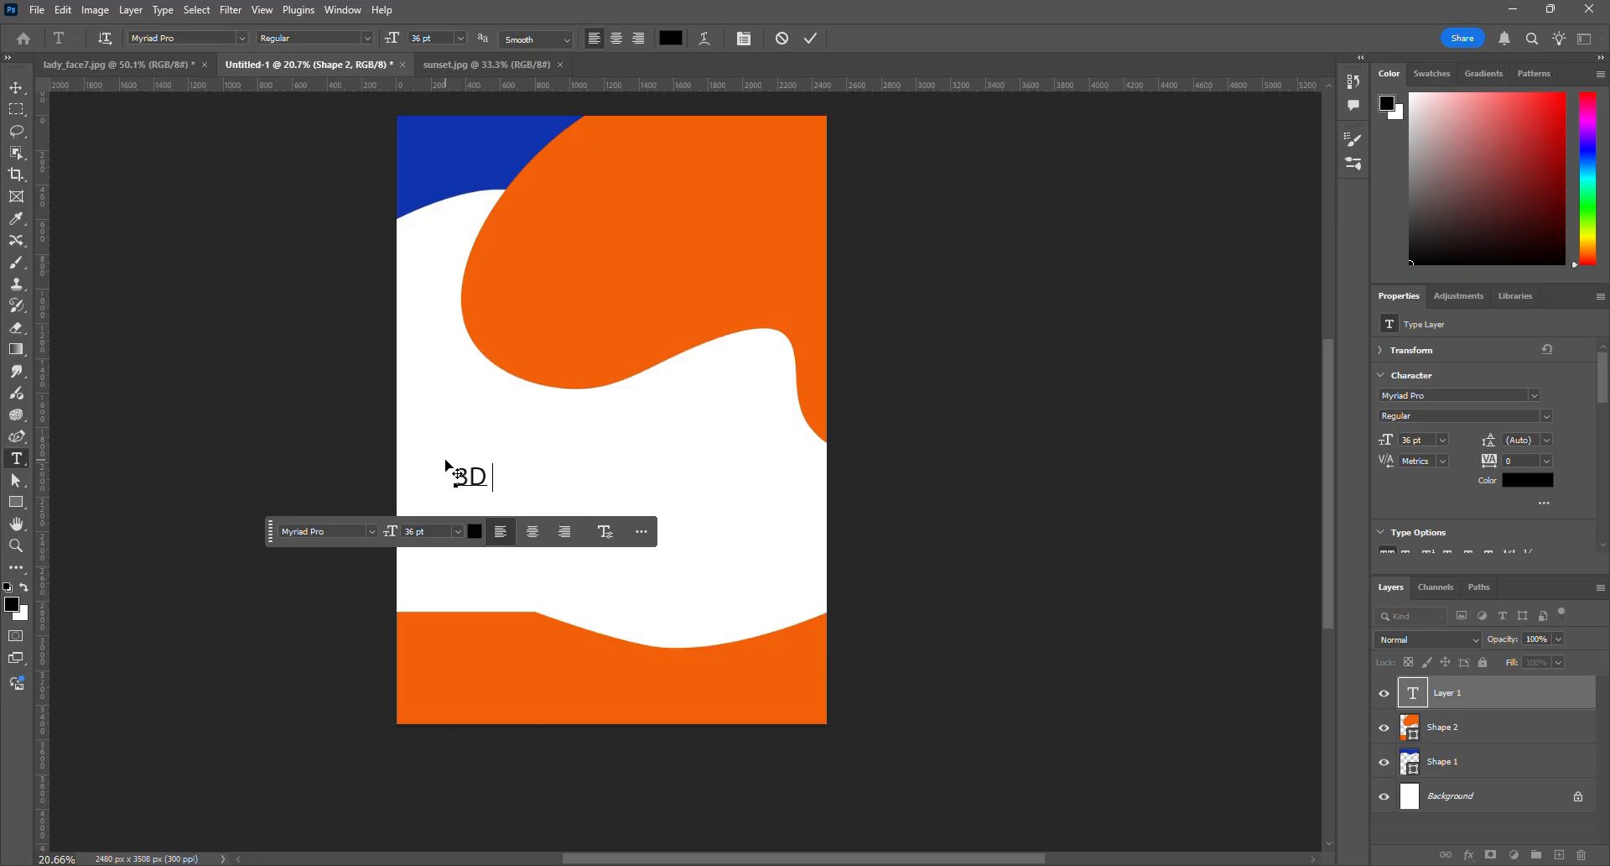
{"action": "type", "text": "SCHOOL"}
{"action": "type", "text": "PHOT"}
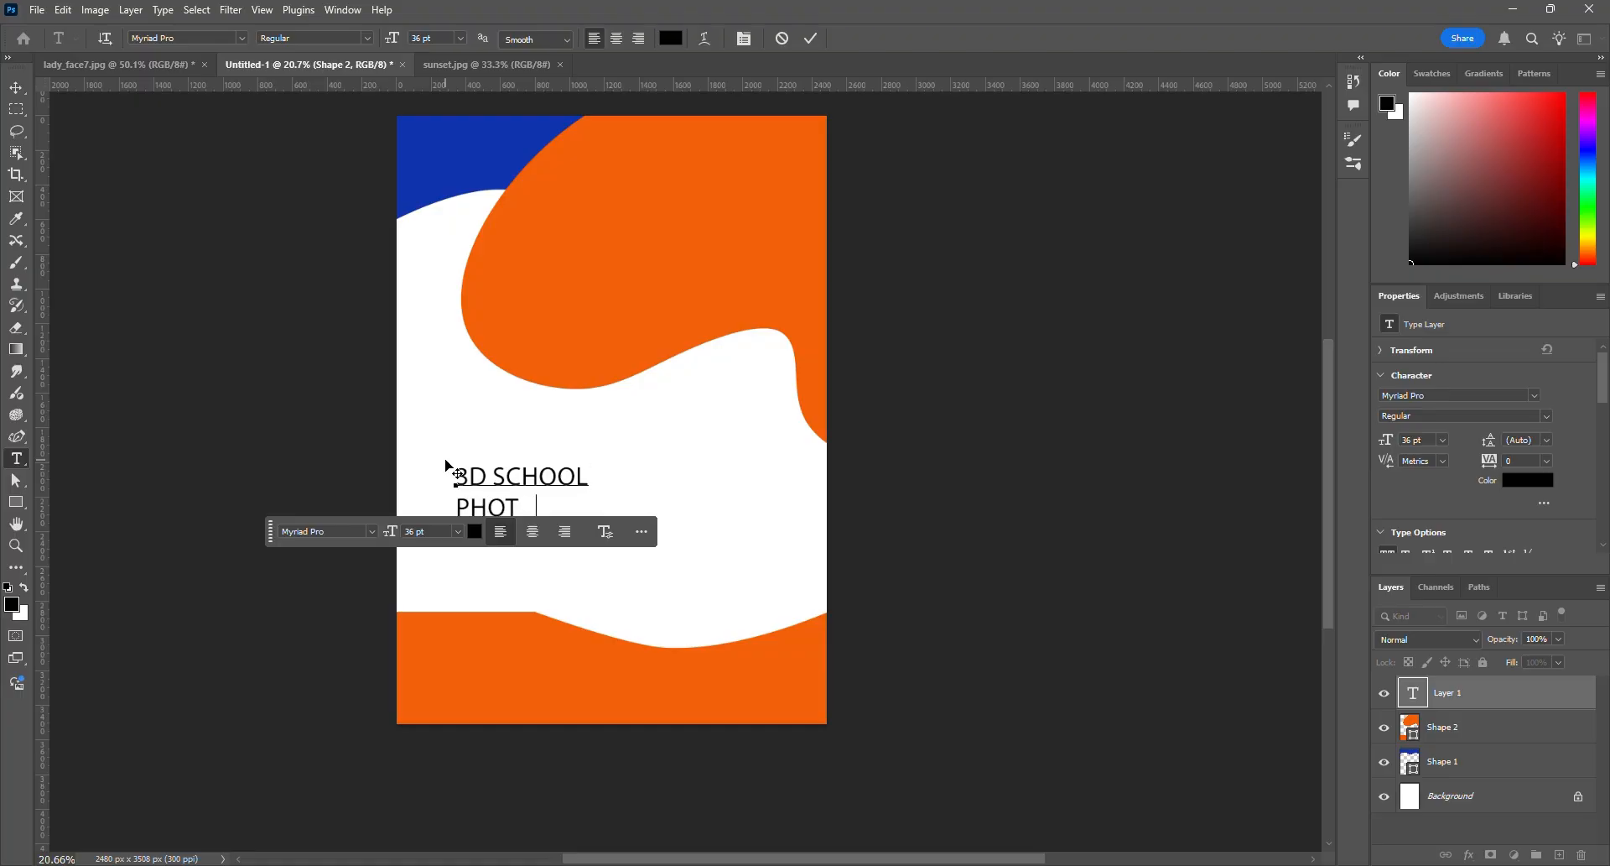
{"action": "type", "text": "OSHOP"}
Select all of the "3D SCHOOL PHOTOSHOP" text and set its font to Ringbearer Medium
{"action": "left_click_drag", "start_coordinate": [455, 477], "coordinate": [600, 508]}
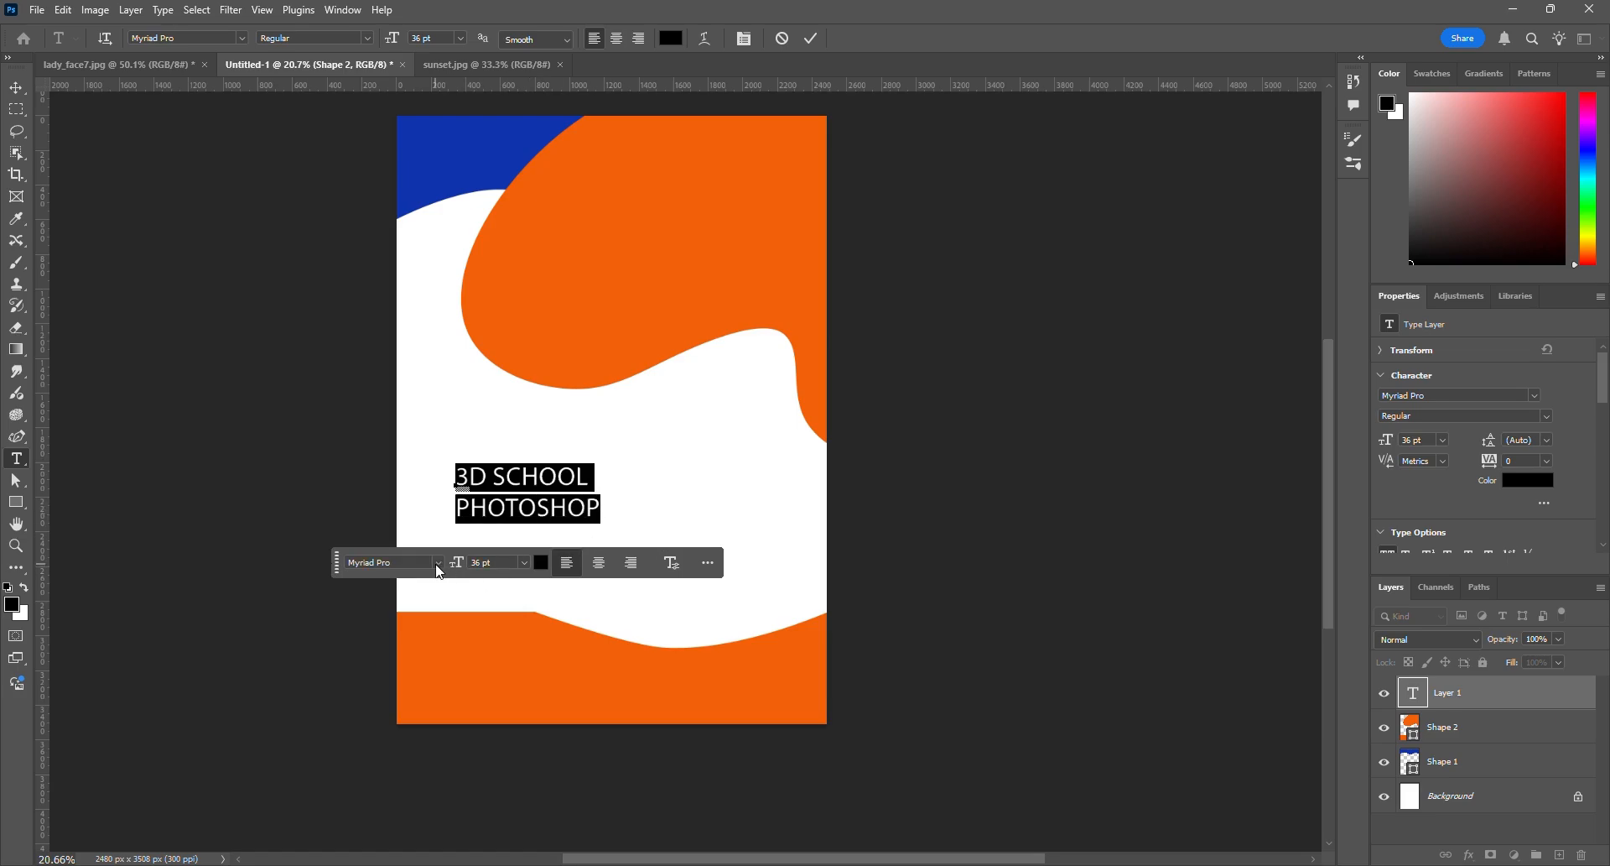
{"action": "left_click", "coordinate": [437, 564]}
{"action": "left_click", "coordinate": [437, 567]}
{"action": "left_click", "coordinate": [242, 37]}
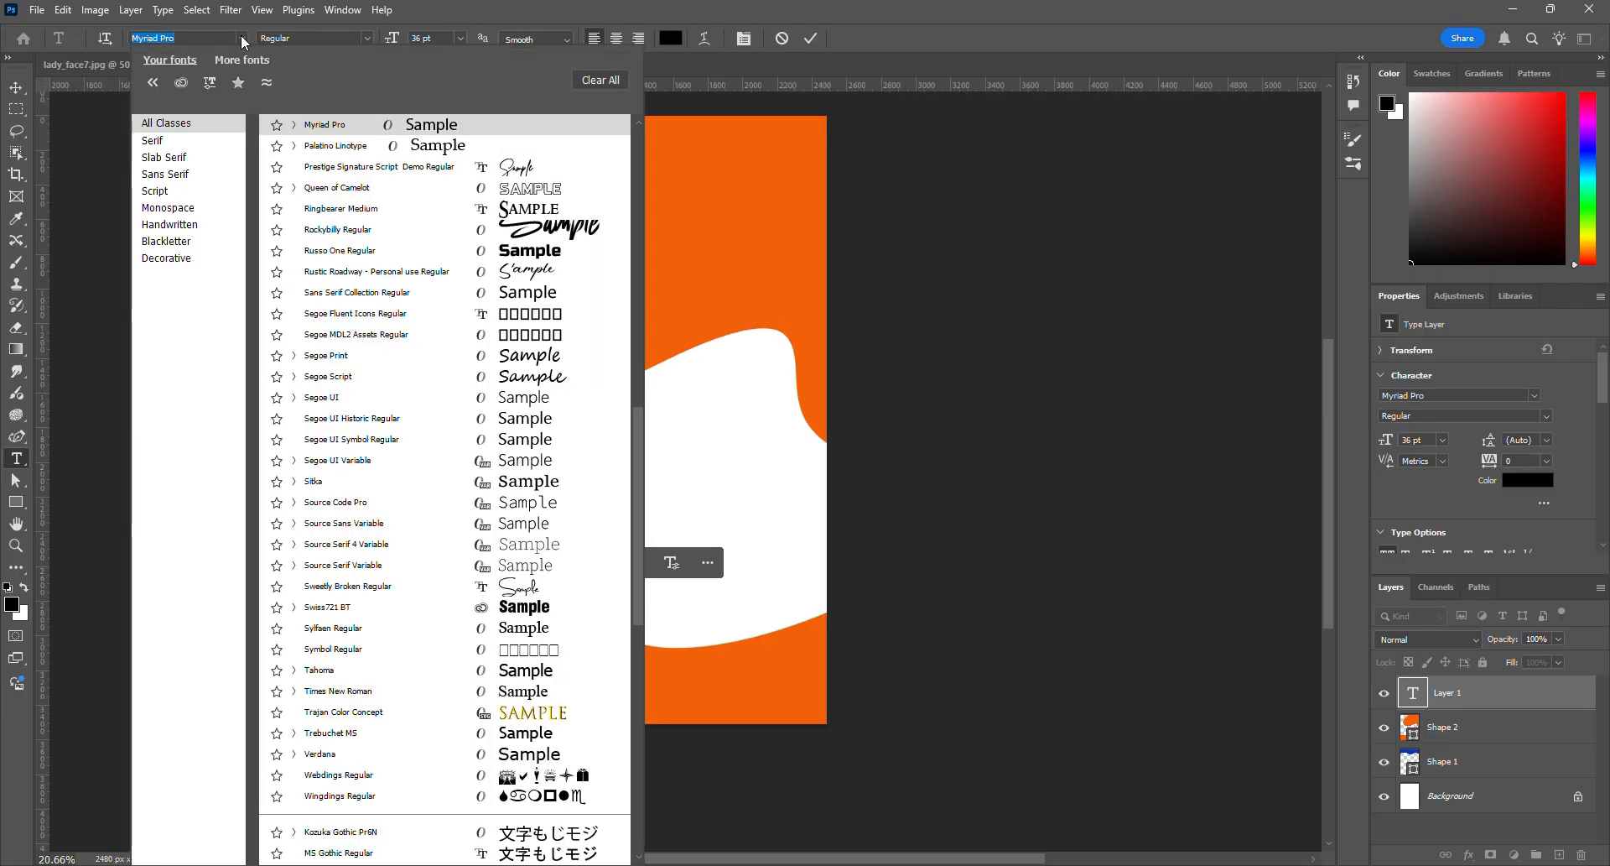
{"action": "left_click", "coordinate": [241, 38]}
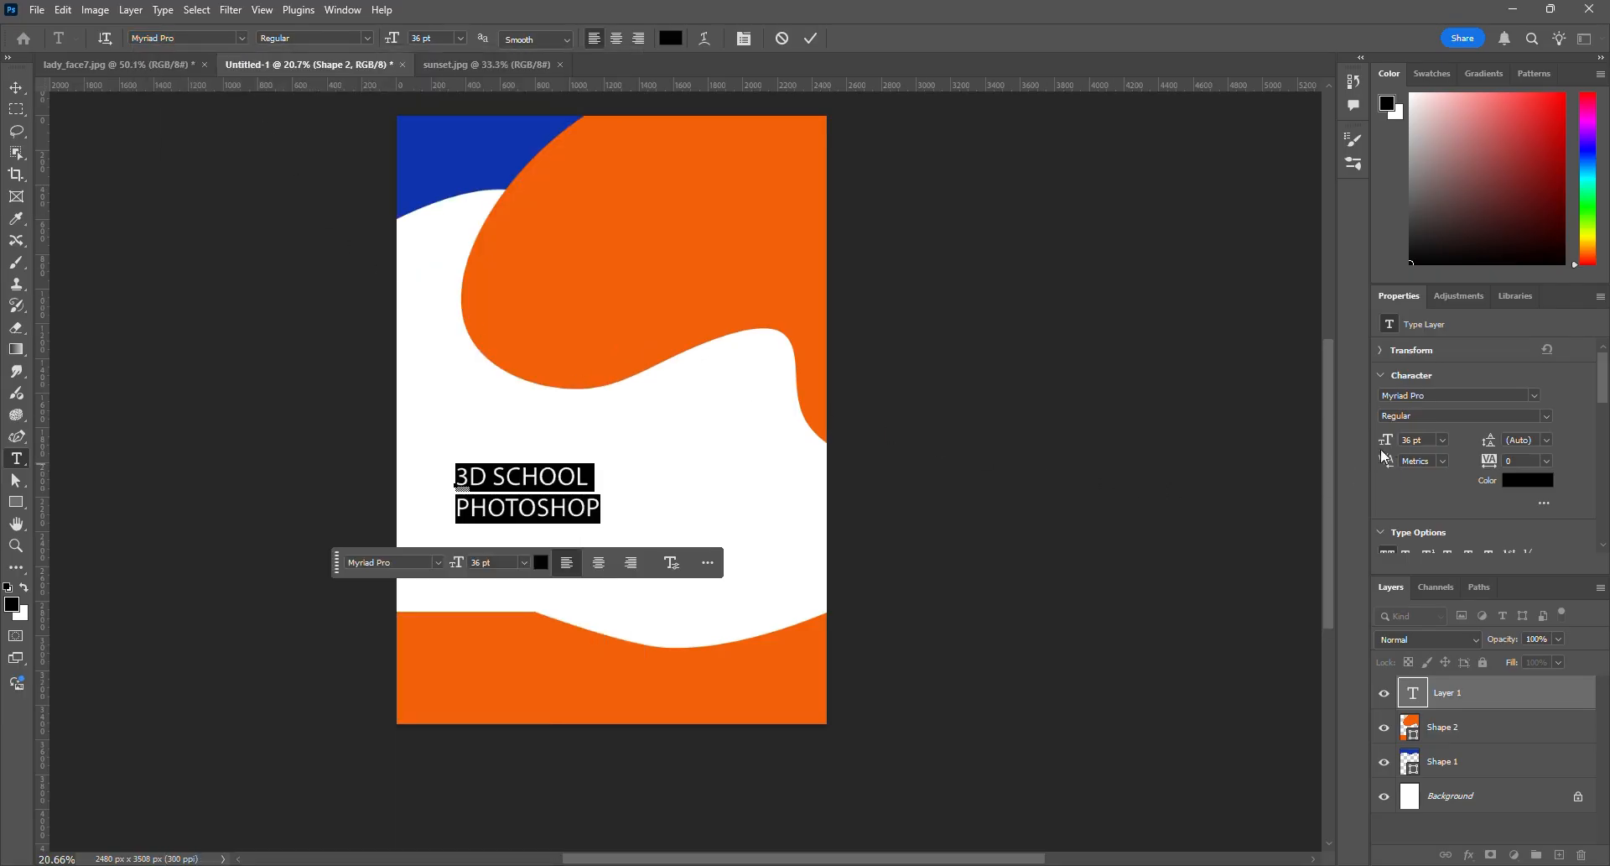
{"action": "left_click", "coordinate": [1536, 396]}
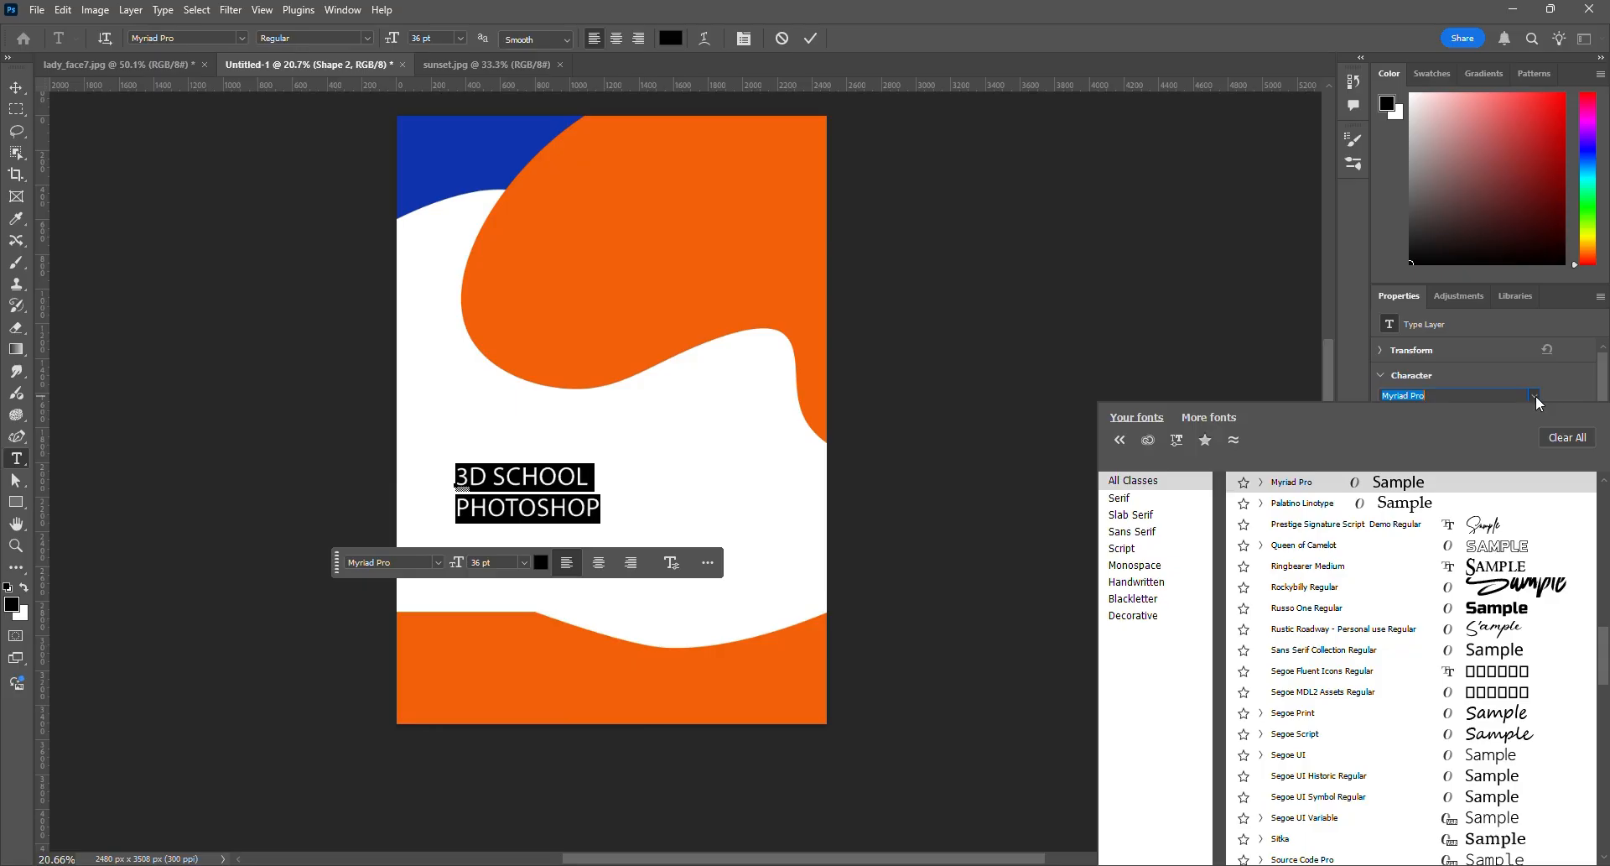
{"action": "left_click", "coordinate": [1510, 570]}
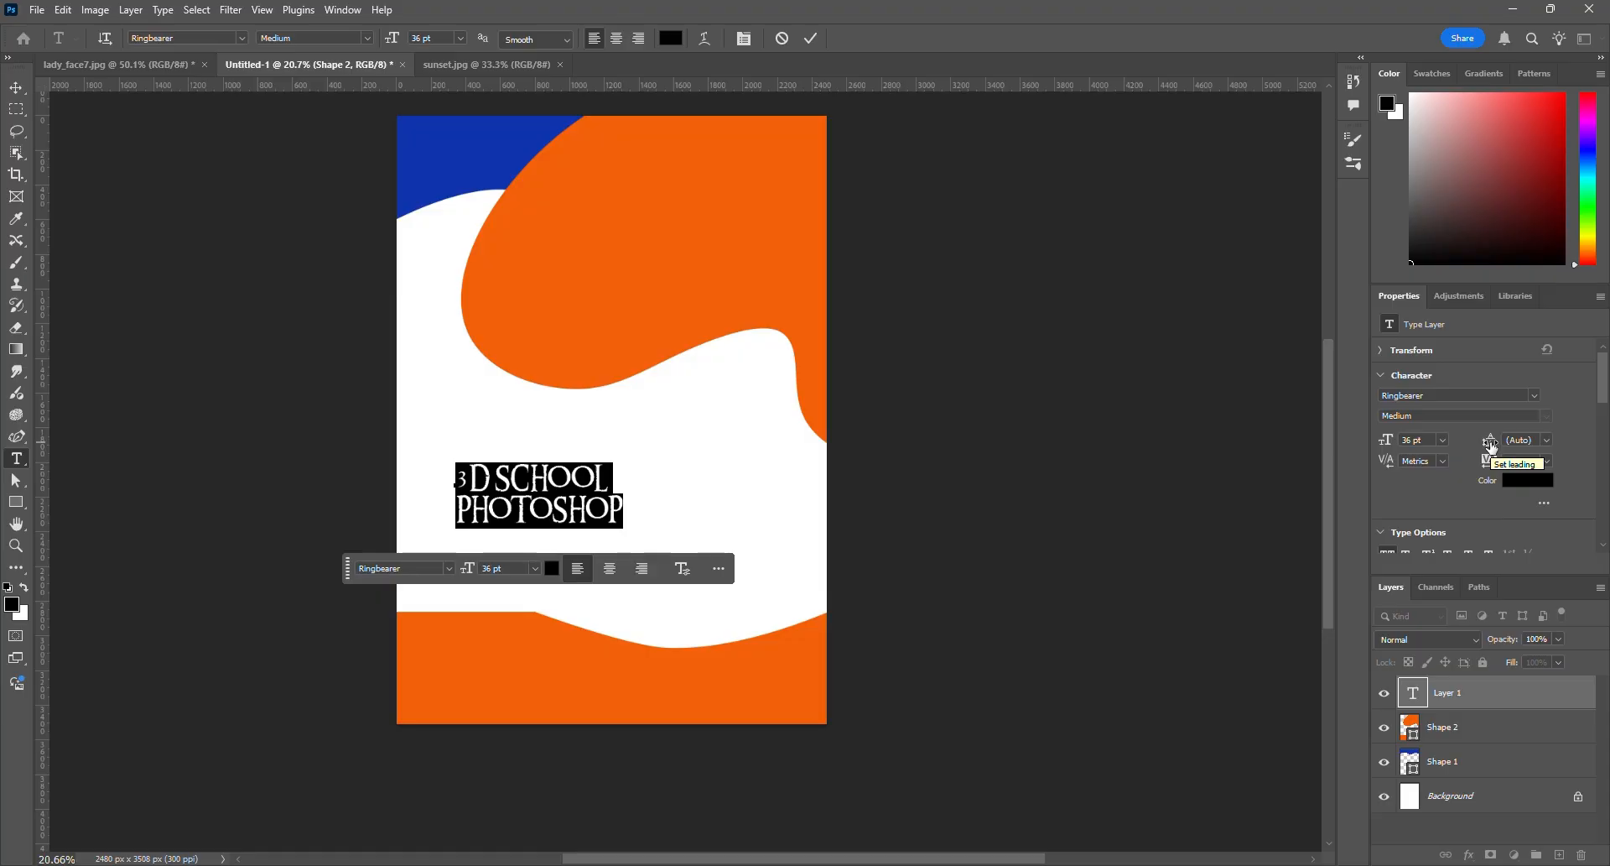
Set the selected text's leading to 55 pt, its tracking to 200 and its font size to 48 pt
{"action": "left_click_drag", "start_coordinate": [1491, 446], "coordinate": [1503, 447]}
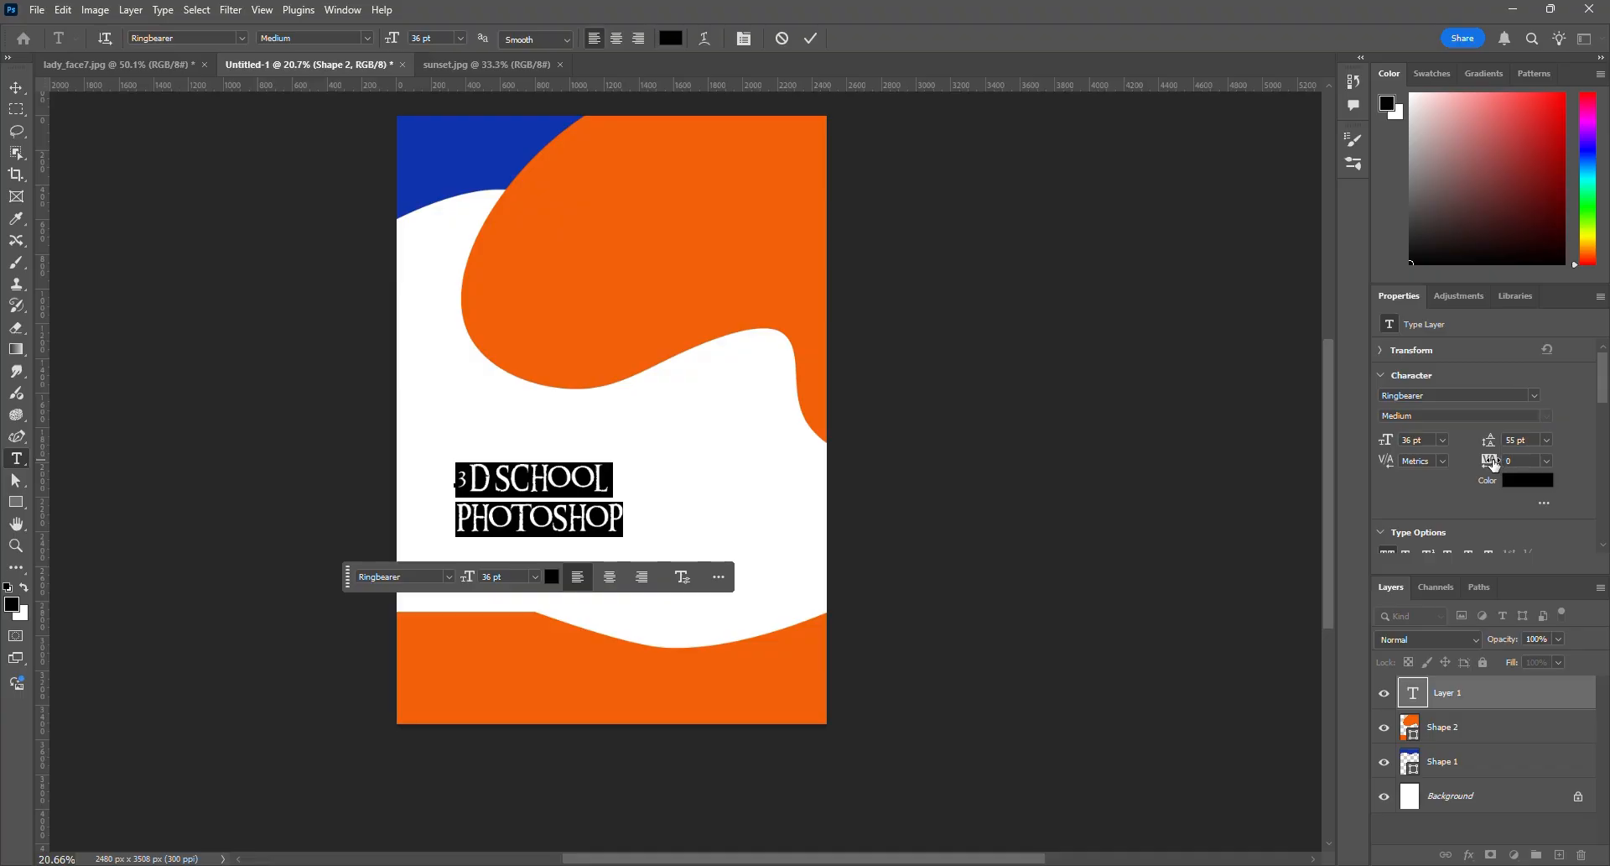
{"action": "left_click_drag", "start_coordinate": [1495, 464], "coordinate": [1504, 464]}
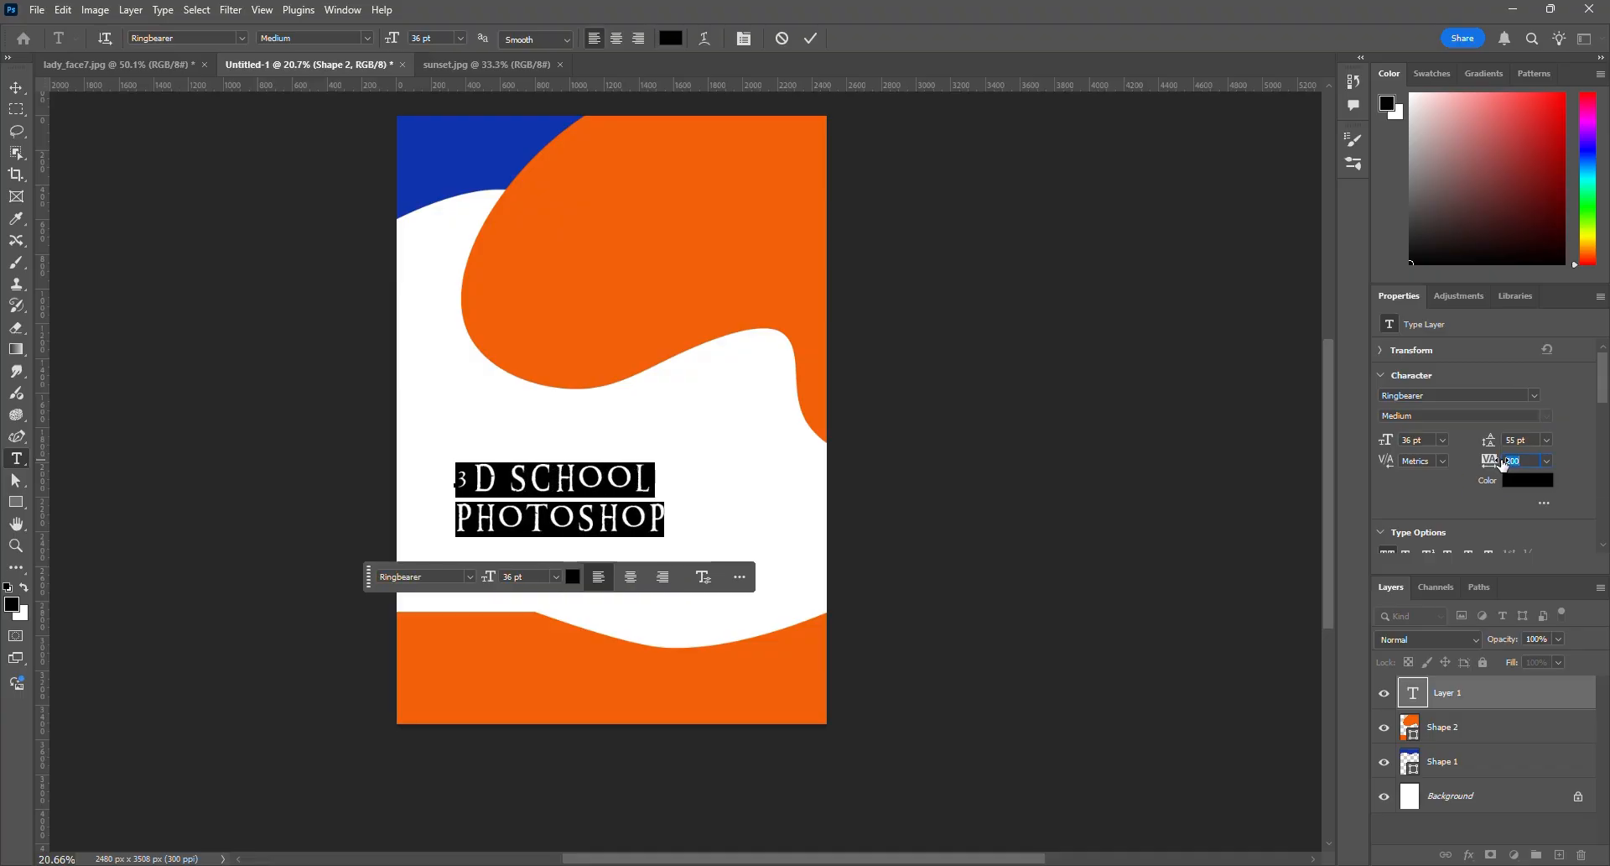
{"action": "left_click", "coordinate": [1444, 439]}
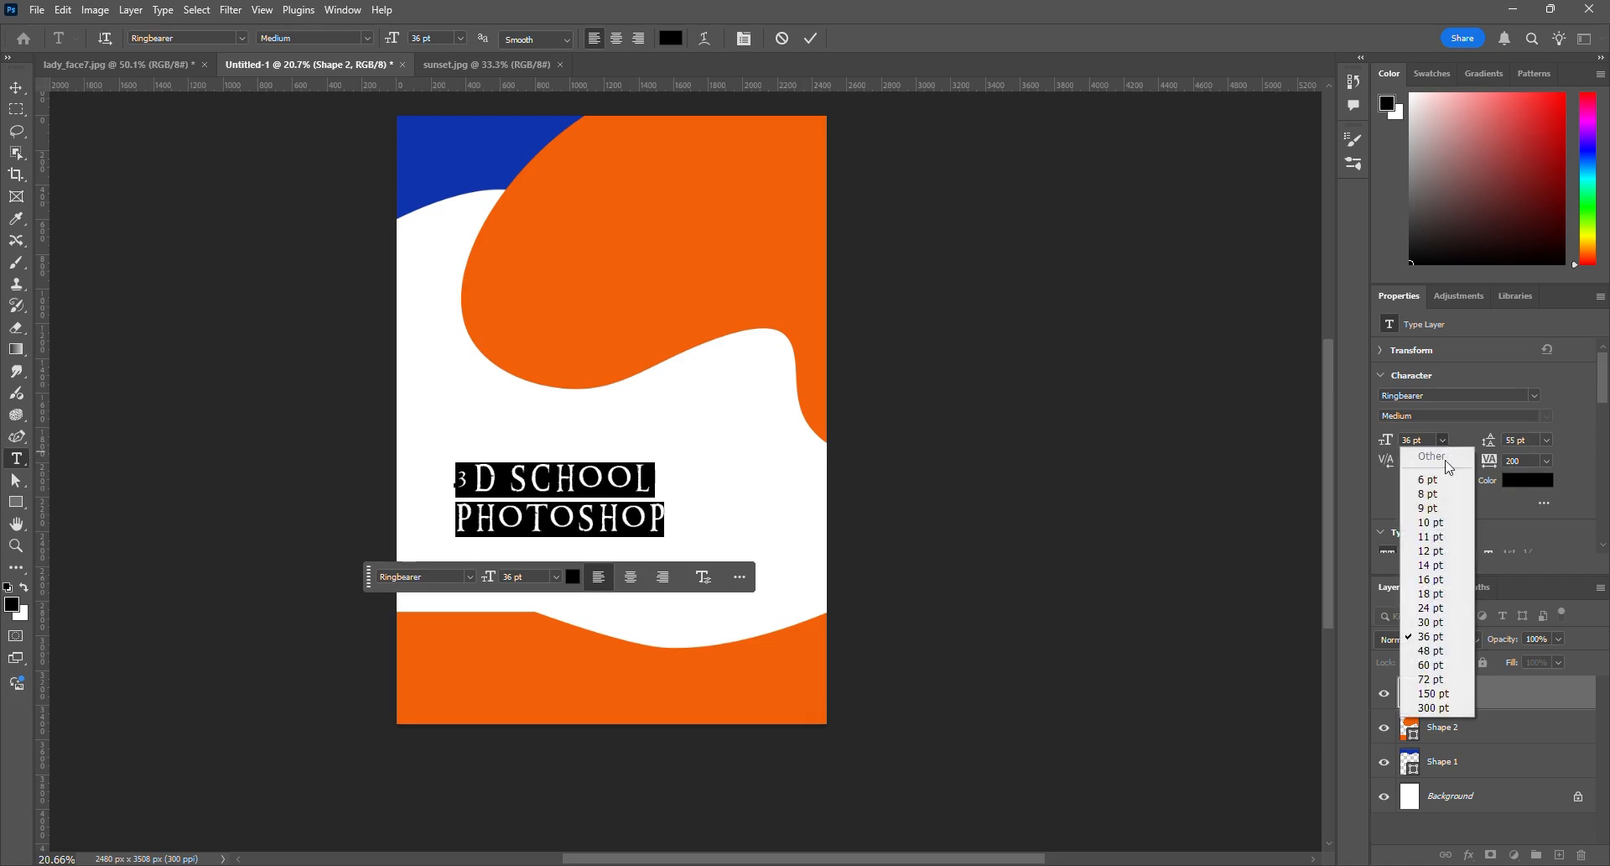
{"action": "left_click", "coordinate": [1424, 650]}
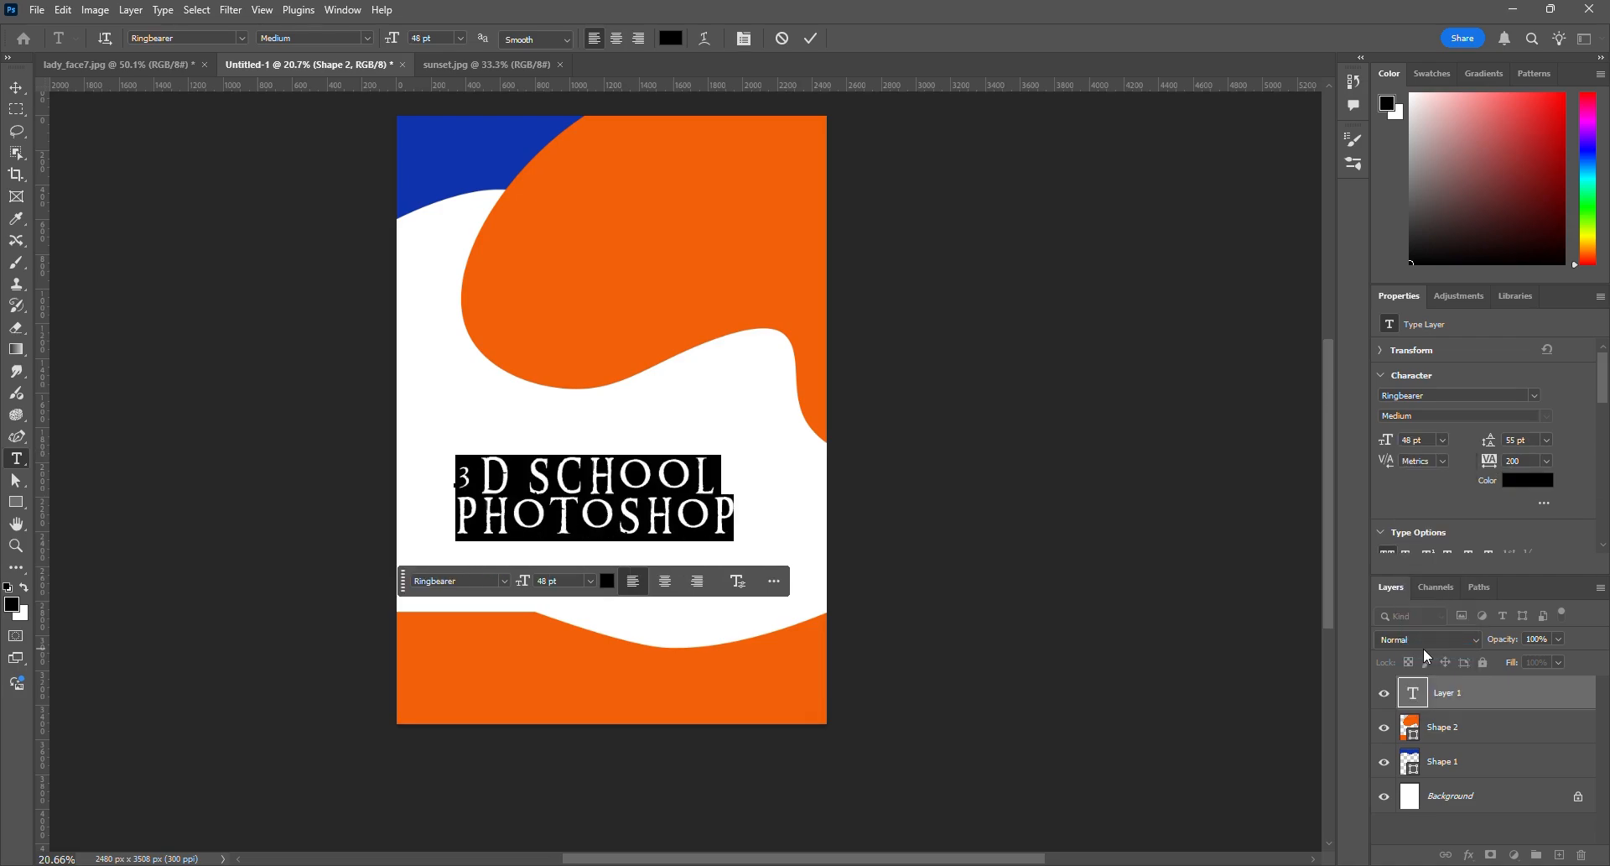
Change the selected text's color to bright blue, hex 1428ed
{"action": "left_click", "coordinate": [1544, 480]}
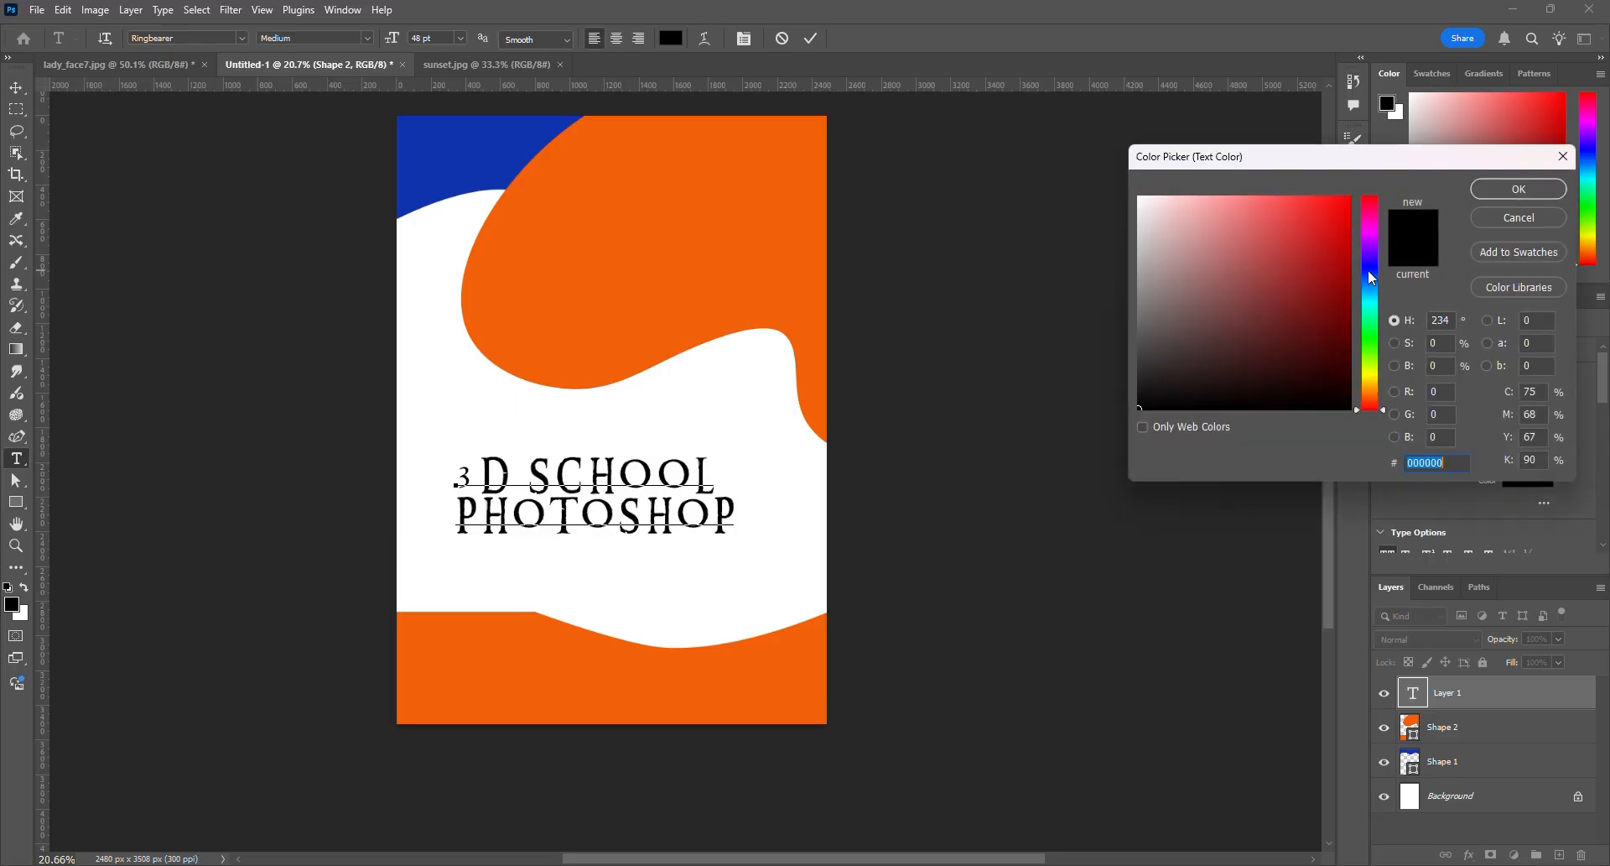
{"action": "left_click", "coordinate": [1368, 271]}
{"action": "left_click", "coordinate": [1334, 211]}
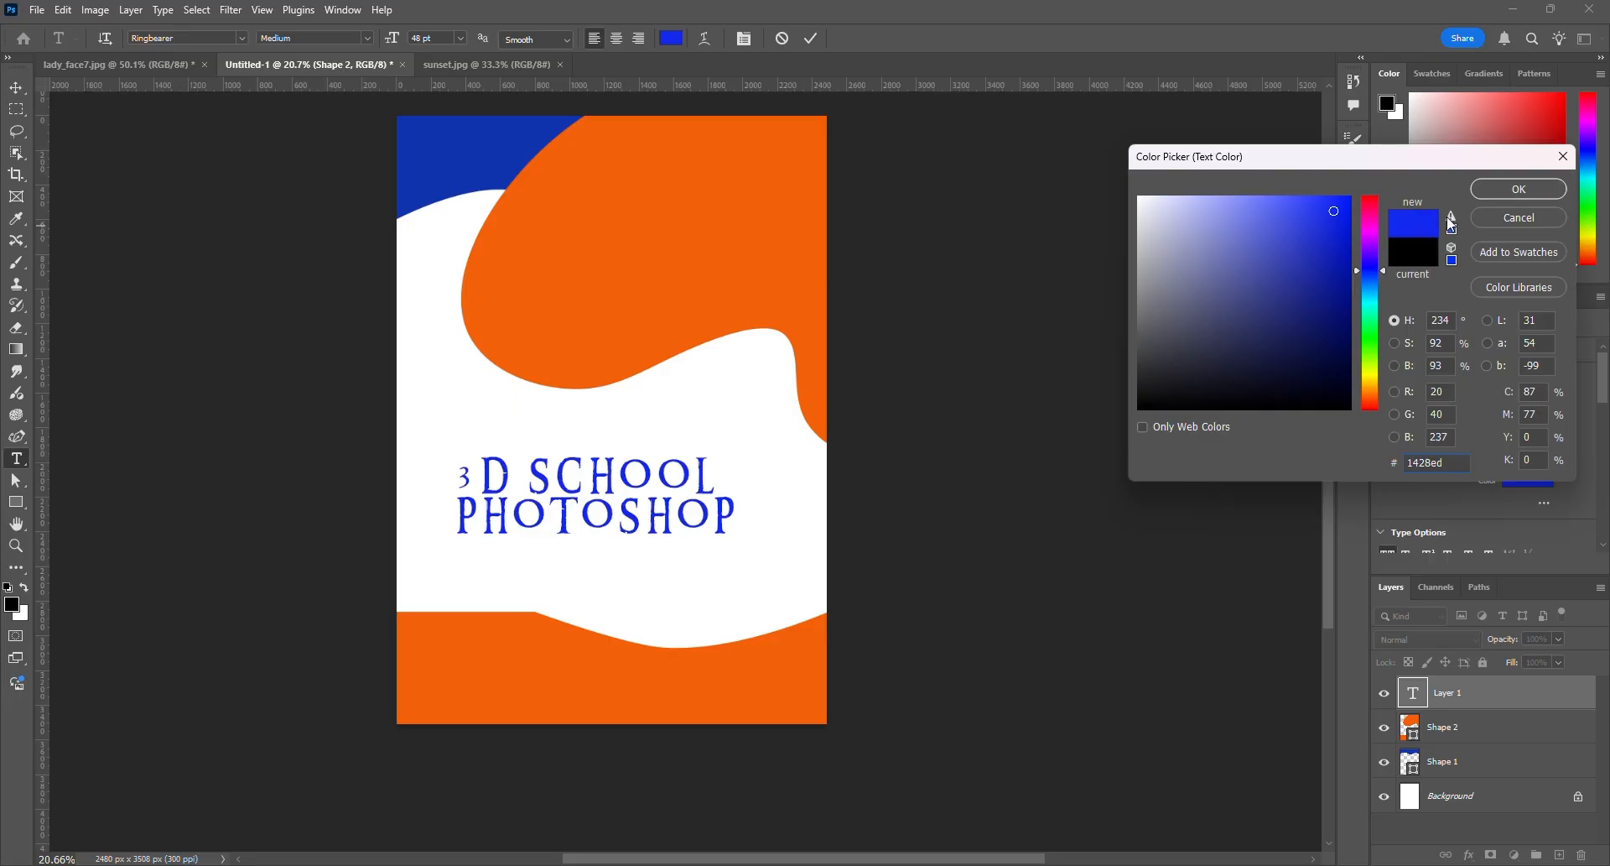
{"action": "left_click", "coordinate": [1519, 189]}
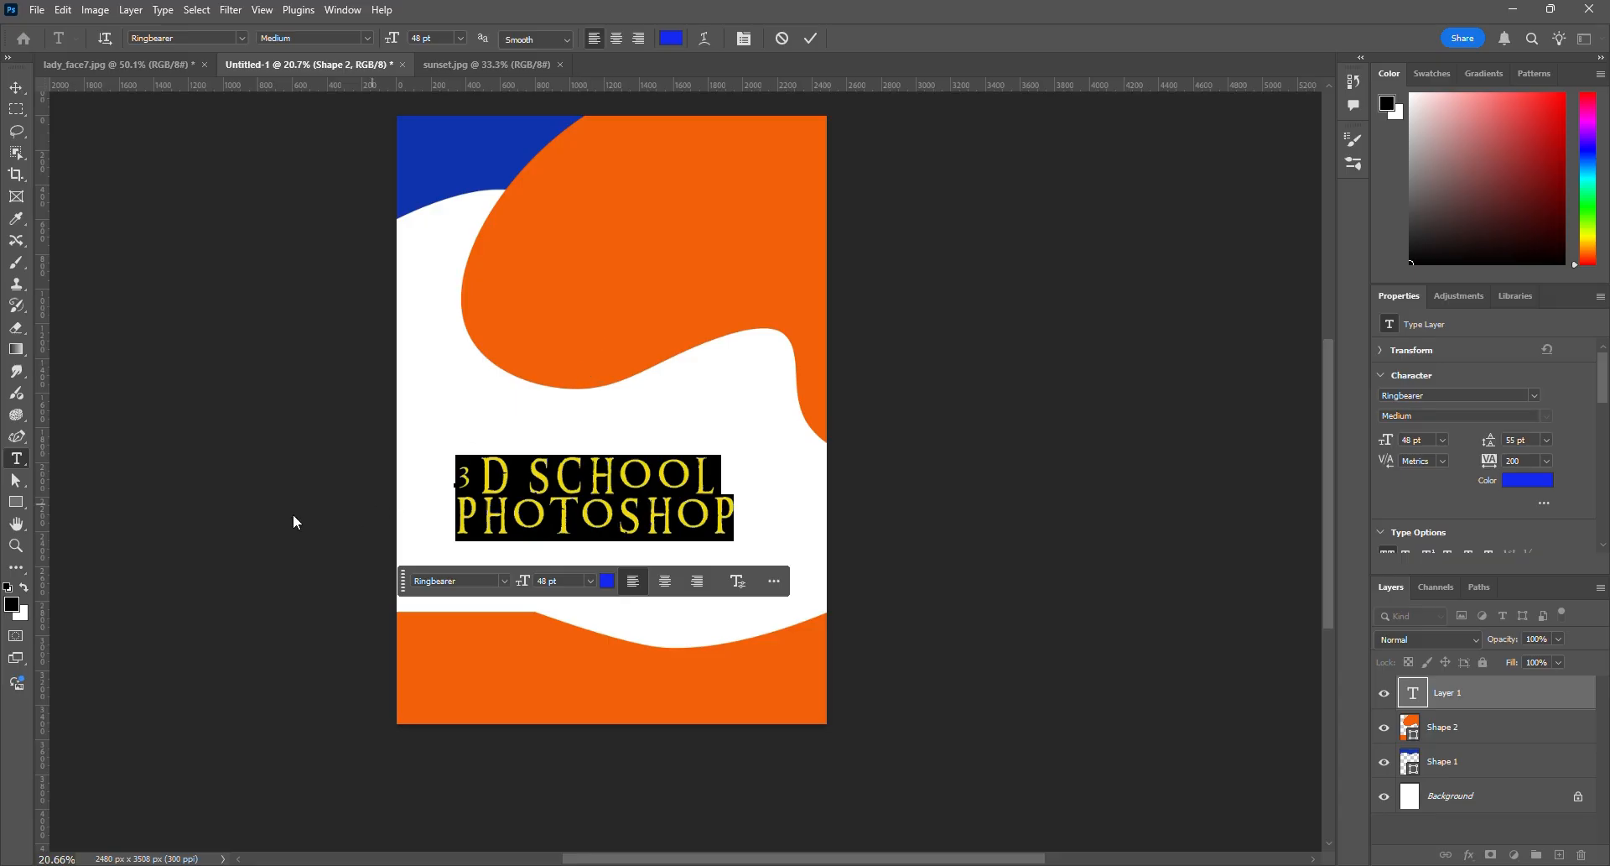
Add vertical point text reading "3D SCHOOL" starting in the upper orange shape with the Vertical Type tool
{"action": "right_click", "coordinate": [22, 462]}
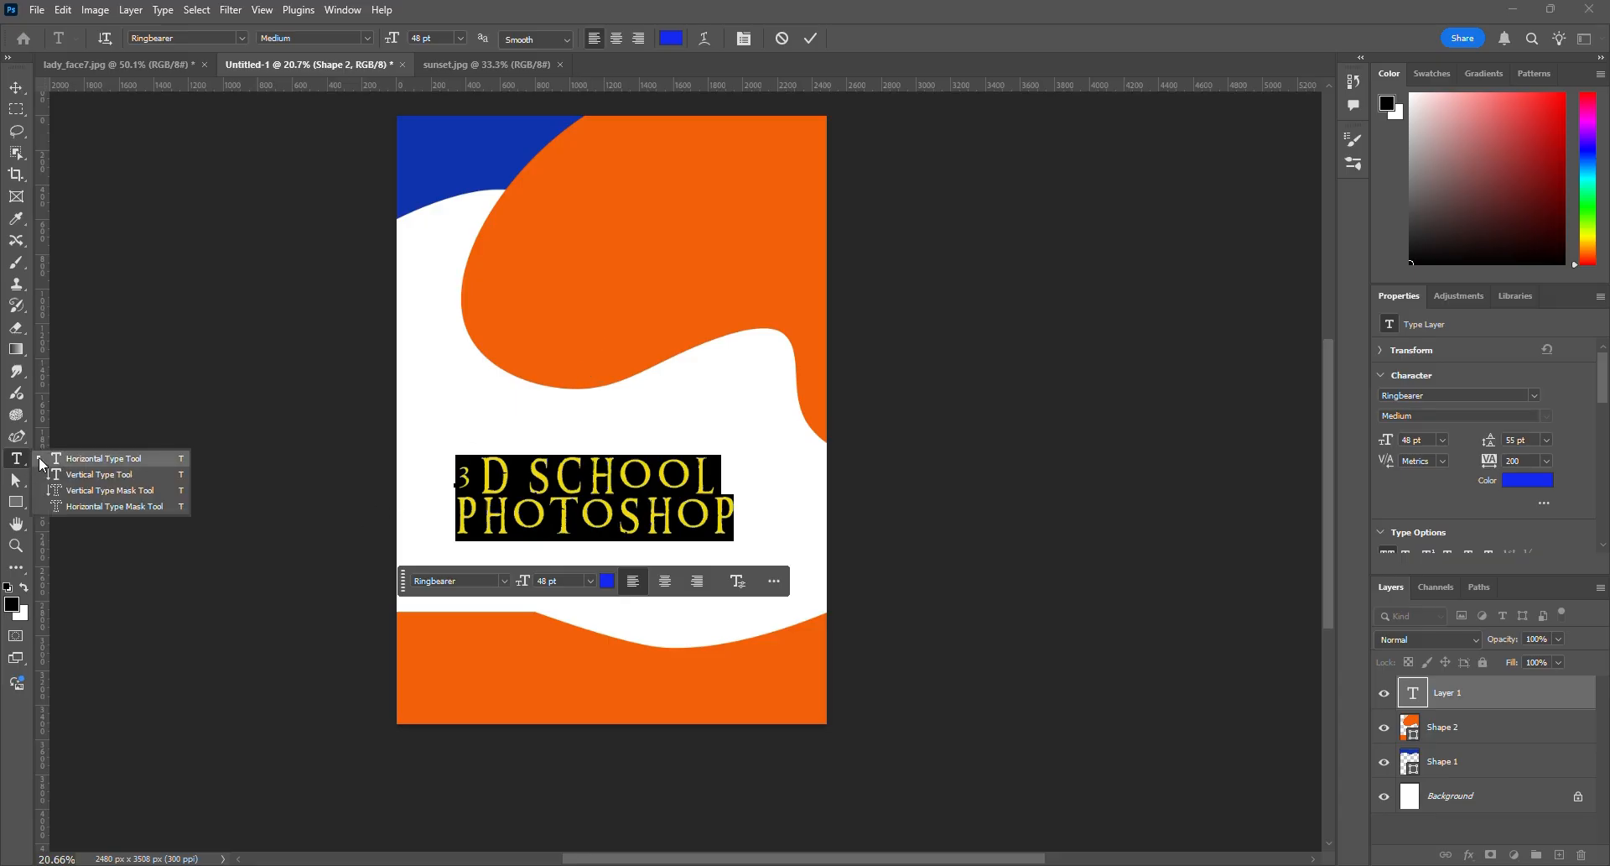
{"action": "left_click", "coordinate": [80, 475]}
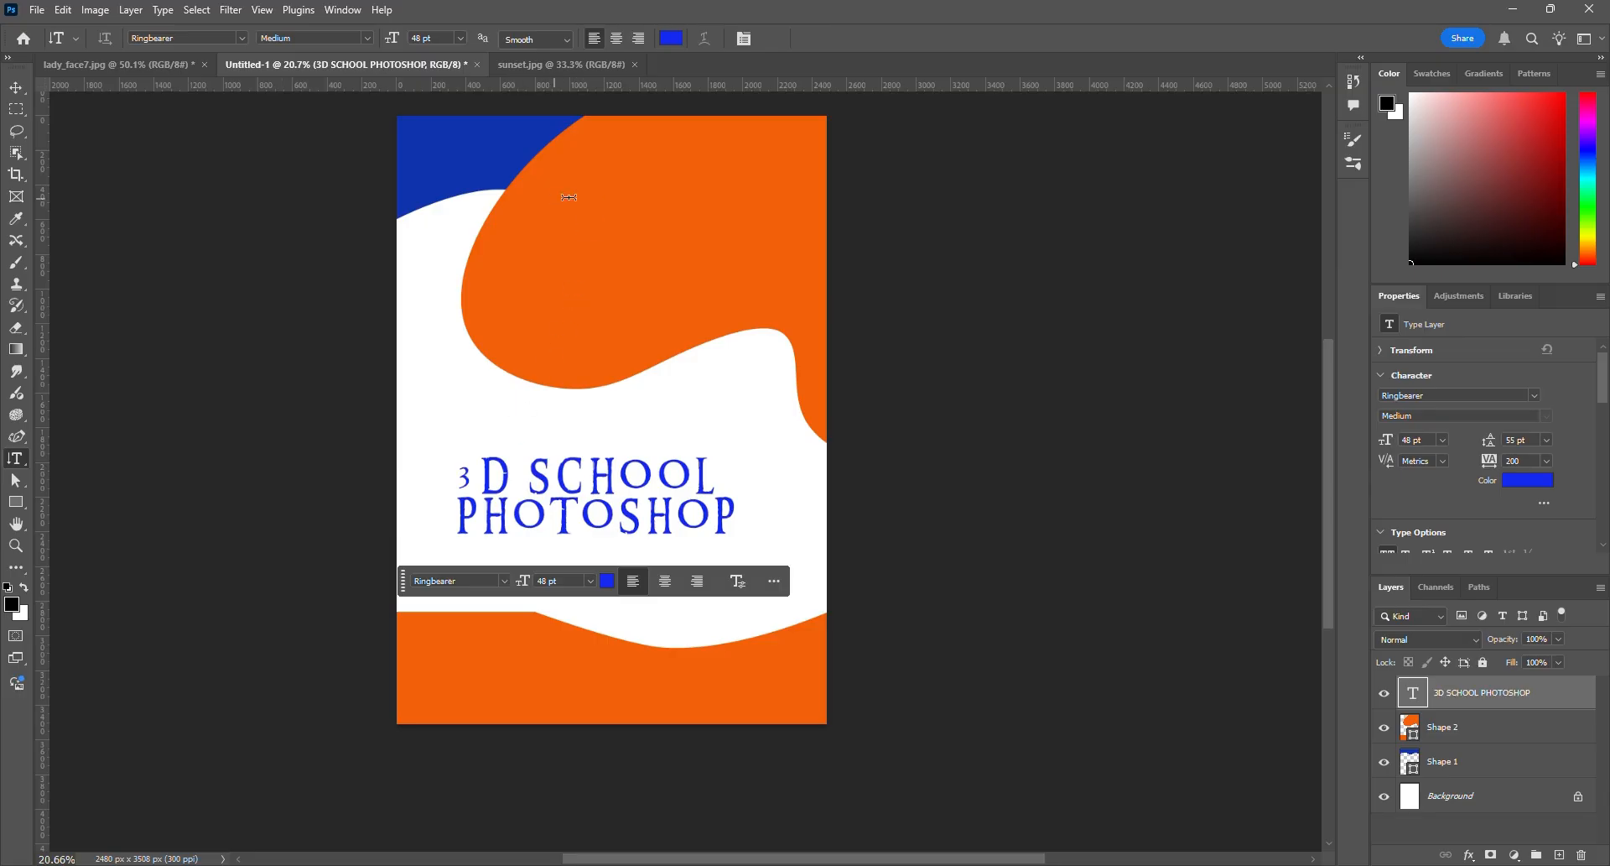
{"action": "left_click", "coordinate": [665, 174]}
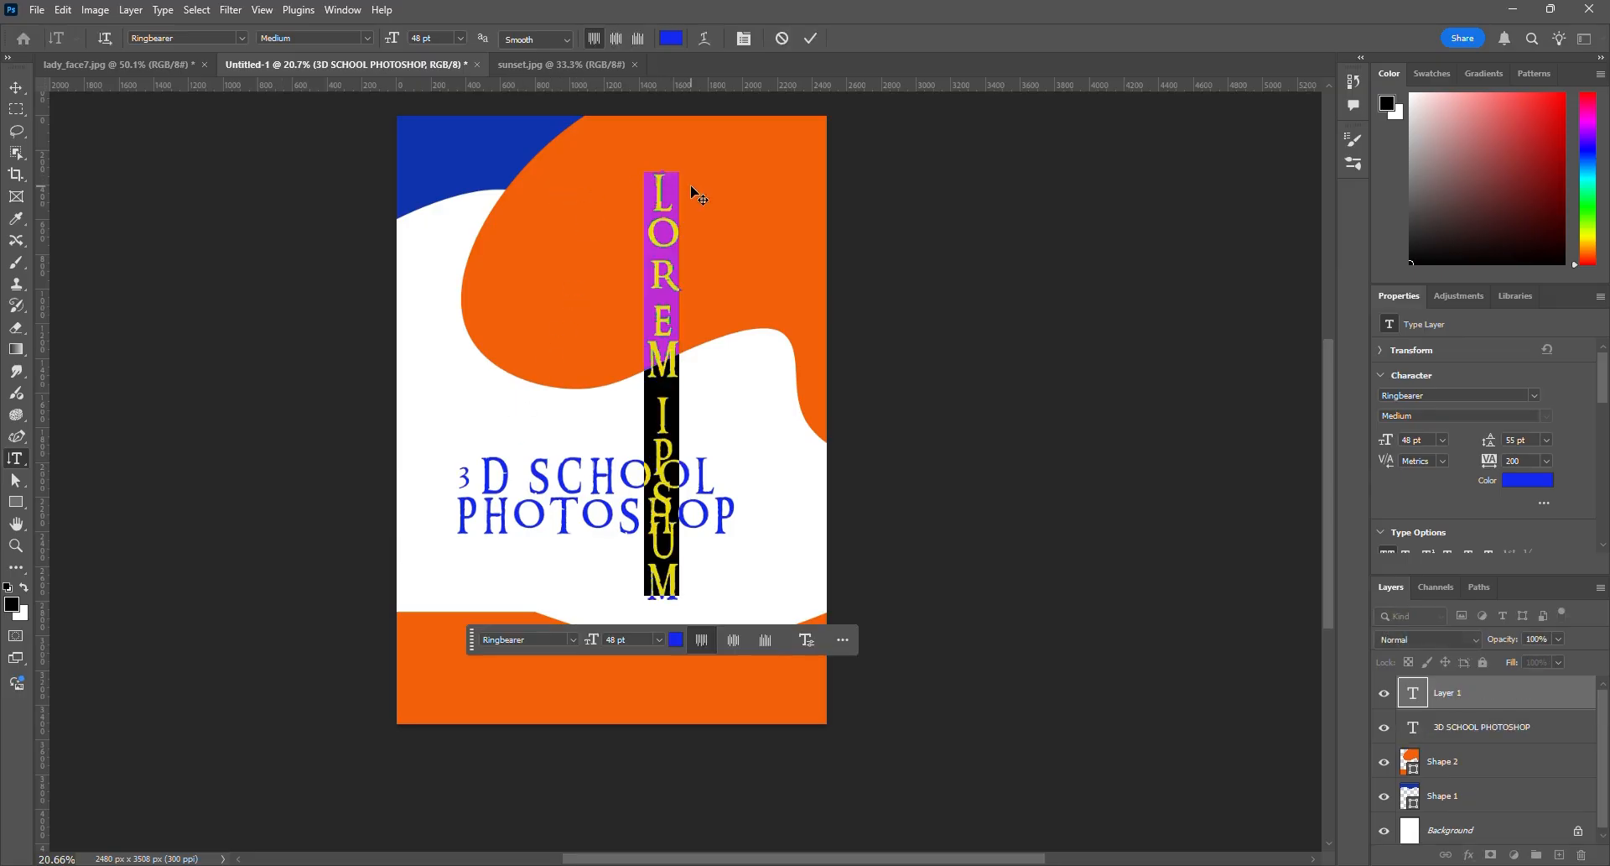
{"action": "type", "text": "3"}
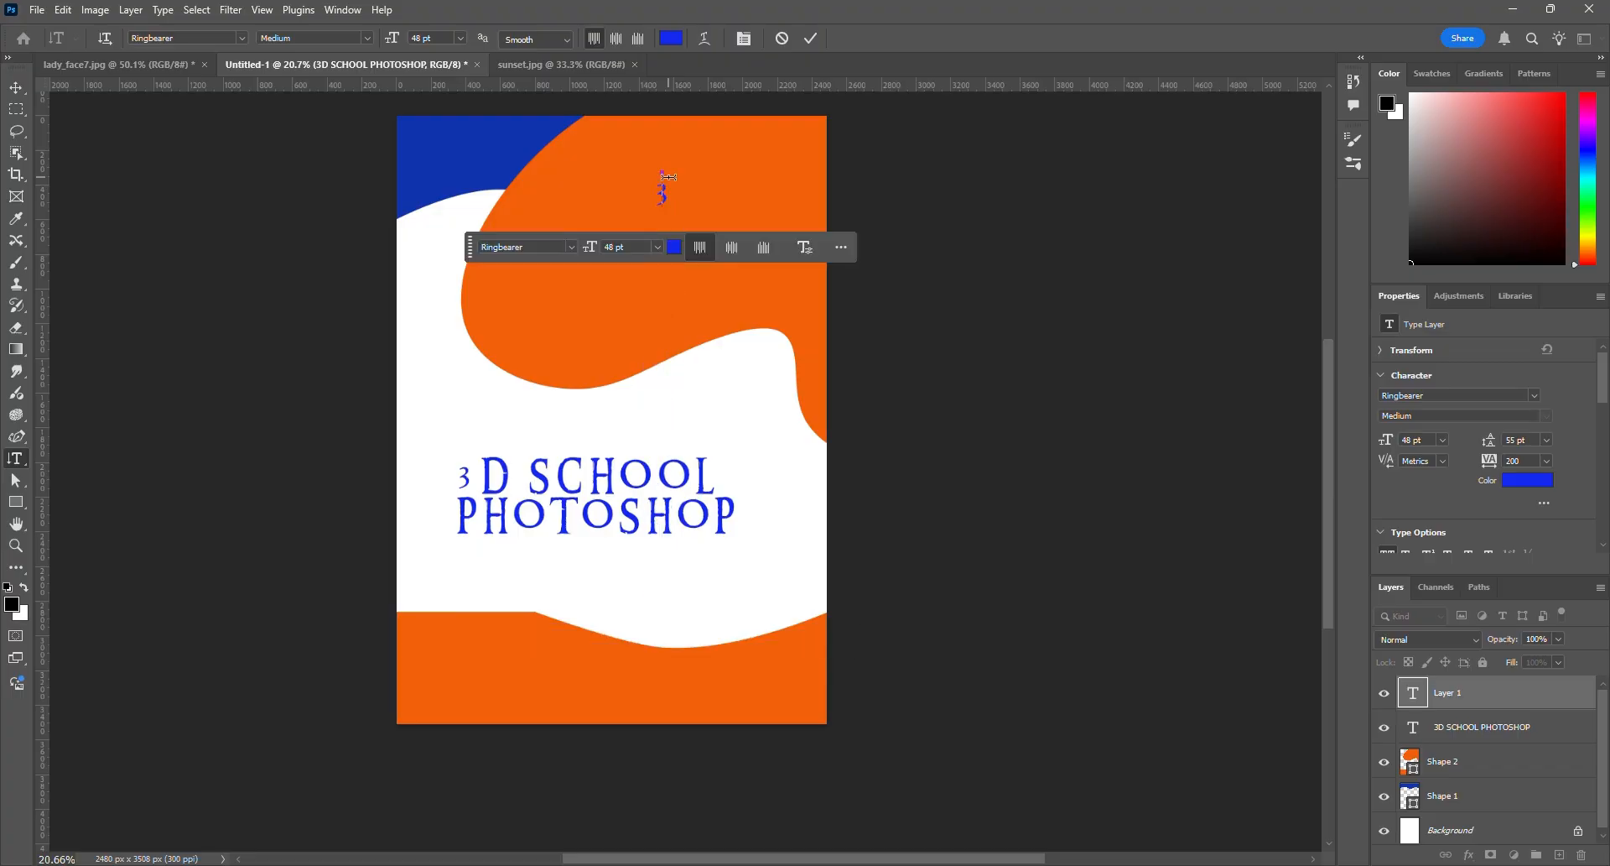
{"action": "type", "text": "D SCHOOL"}
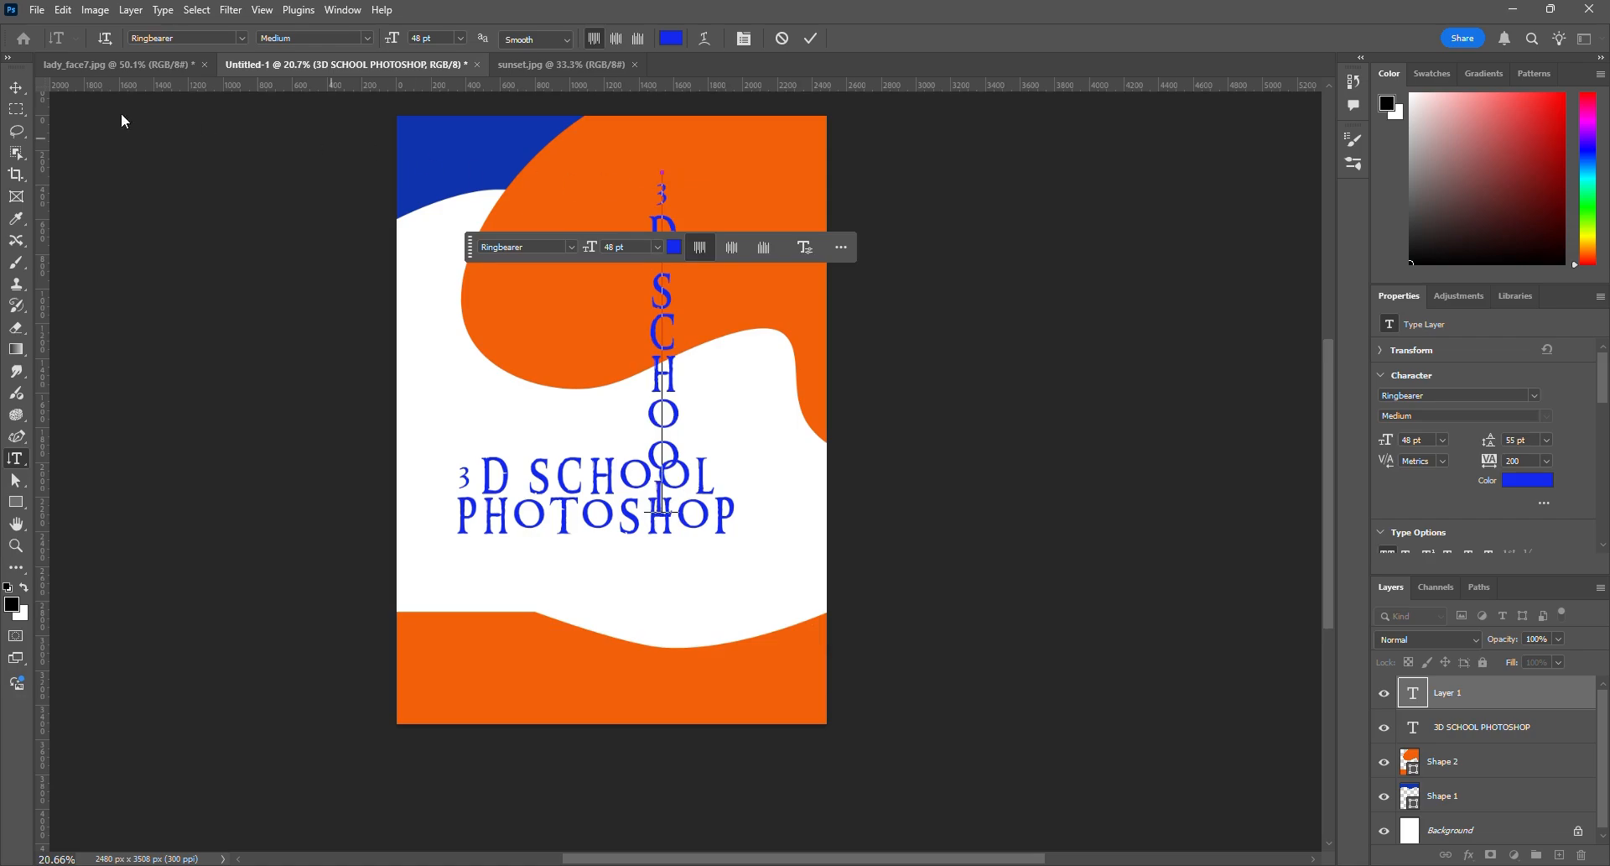
Move the vertical "3D SCHOOL" text to the page's left edge, beside the horizontal text
{"action": "left_click", "coordinate": [16, 87]}
{"action": "left_click_drag", "start_coordinate": [650, 244], "coordinate": [442, 212]}
{"action": "left_click_drag", "start_coordinate": [427, 221], "coordinate": [413, 392]}
{"action": "key", "text": "t"}
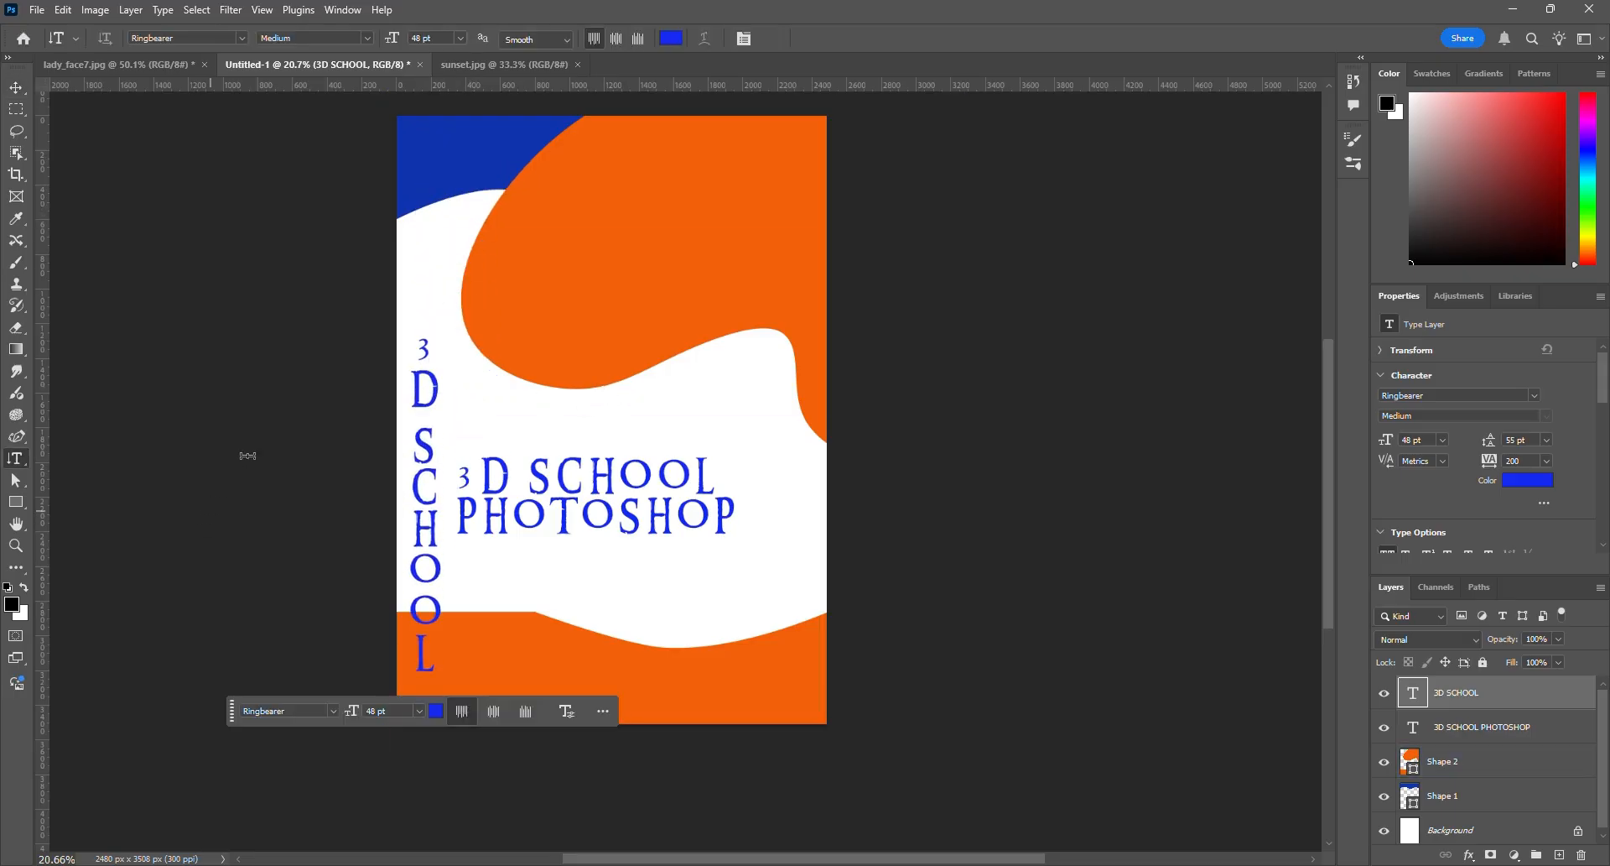
In the sunset.jpg document, create a horizontal type mask reading "3D SCHOOL" in the sky above the hills
{"action": "left_click", "coordinate": [459, 64]}
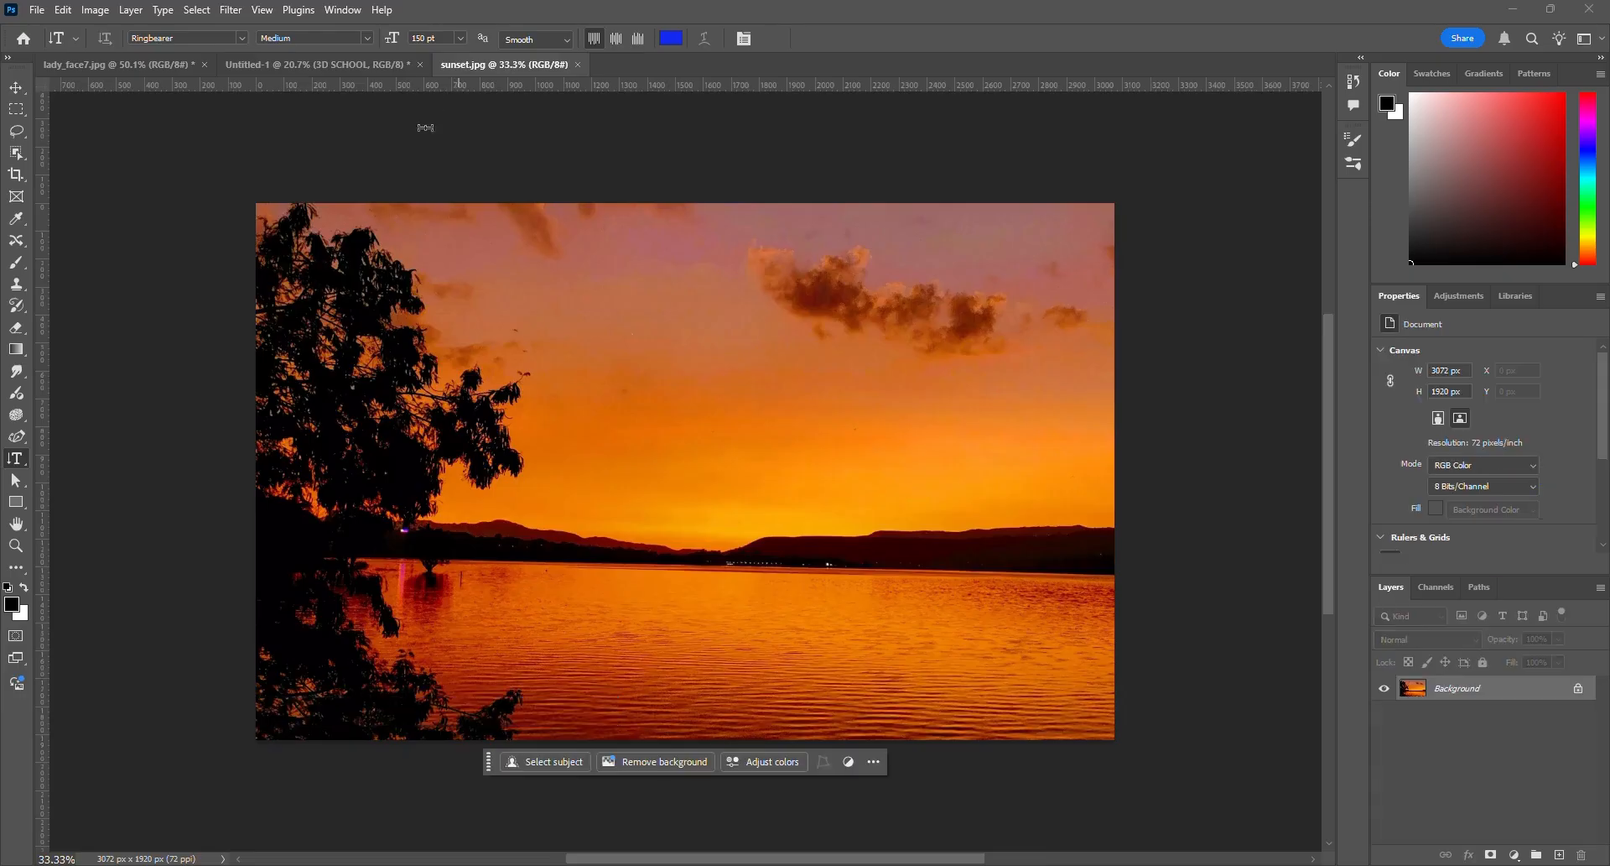
{"action": "right_click", "coordinate": [19, 461]}
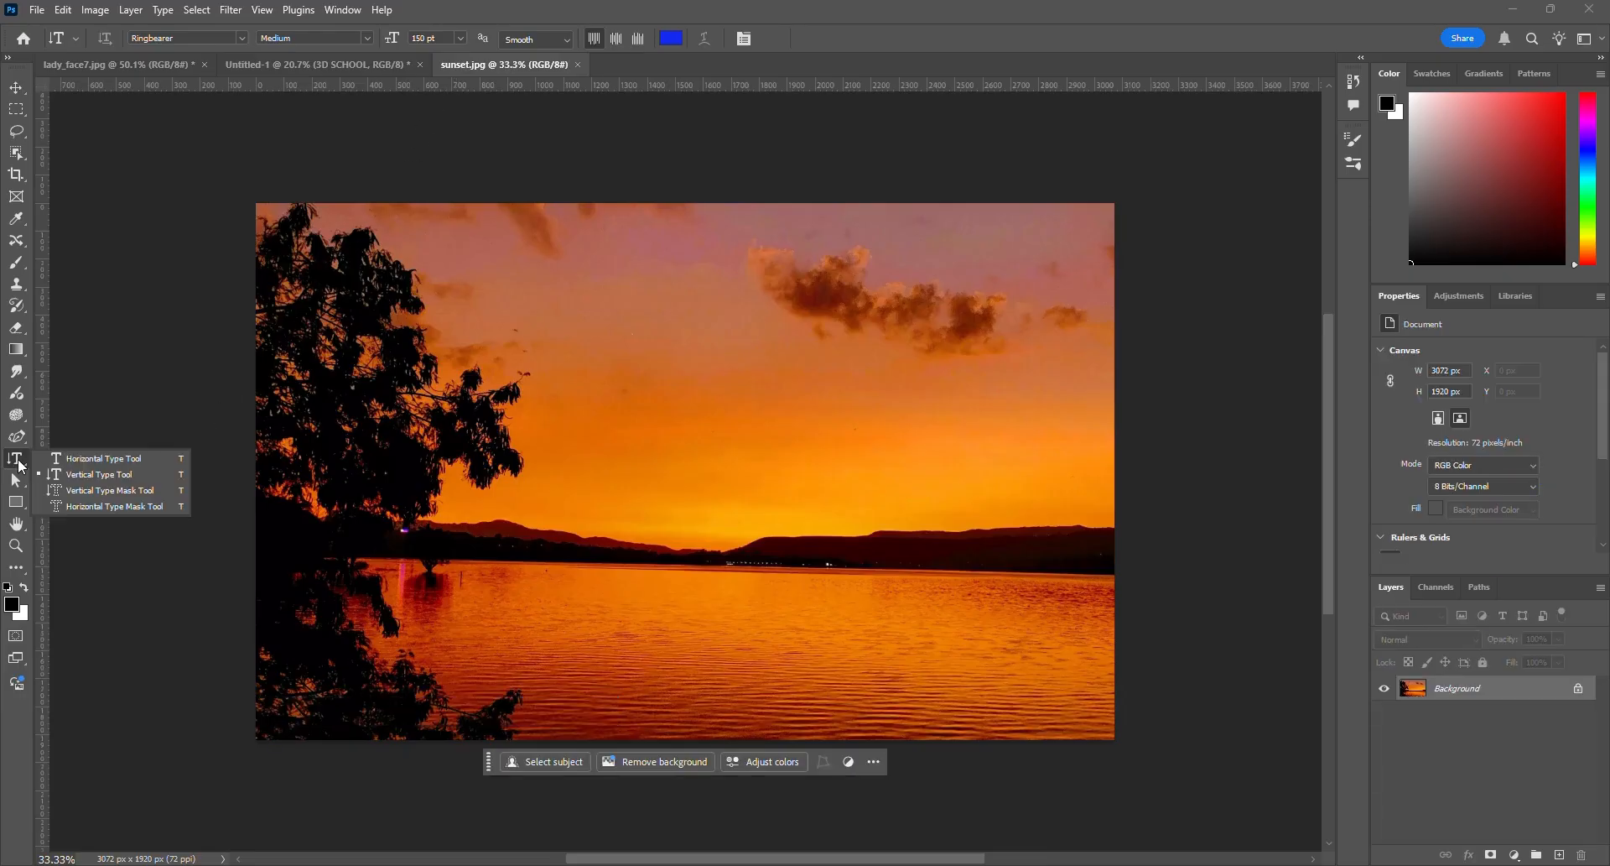
{"action": "left_click", "coordinate": [78, 507]}
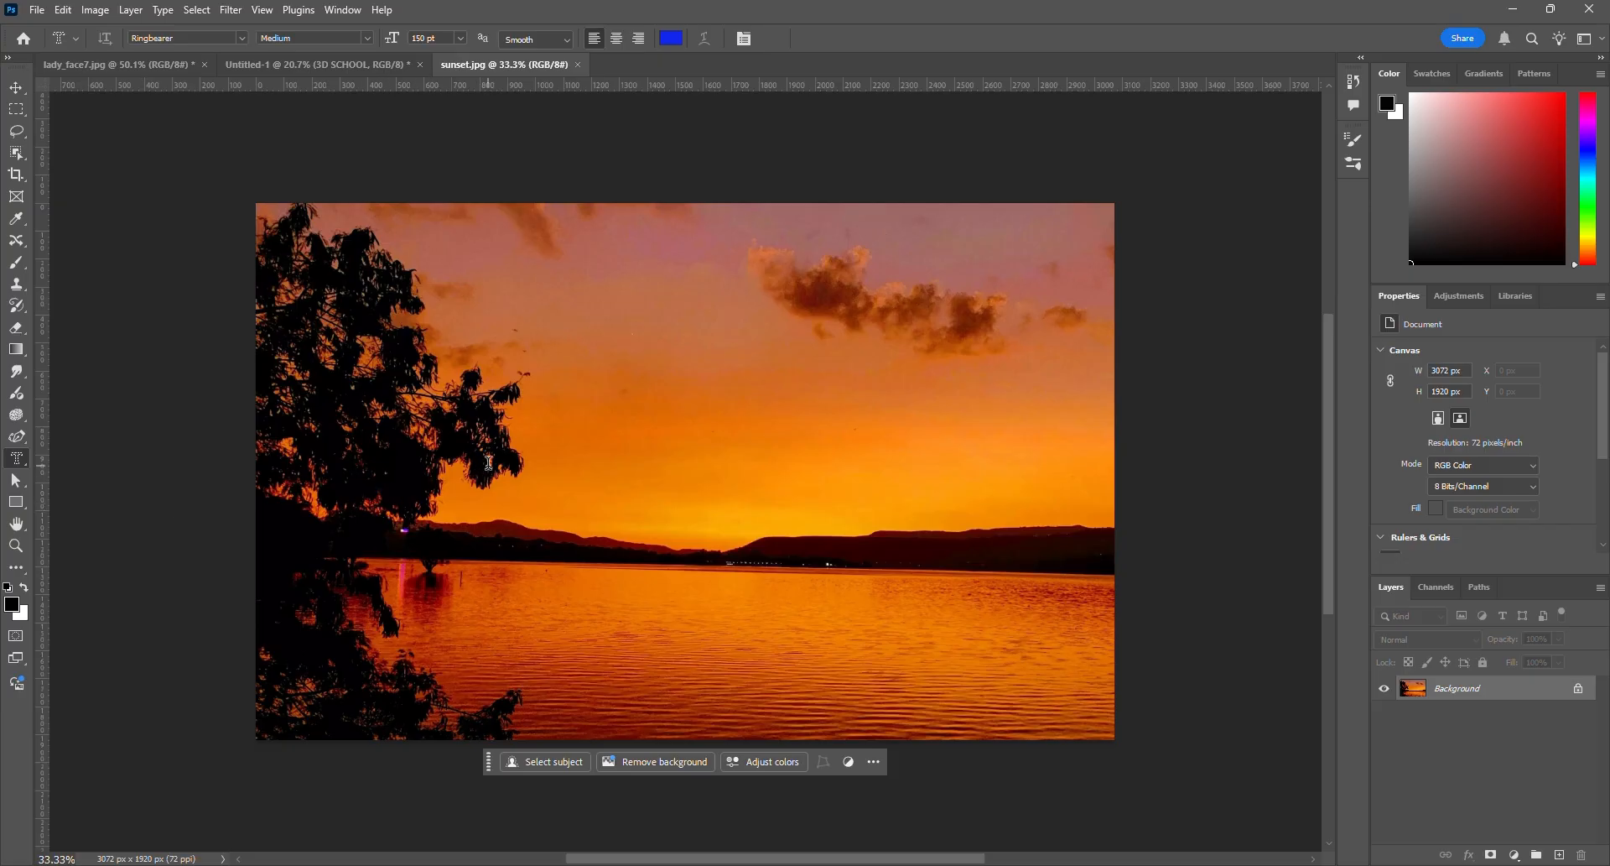
{"action": "left_click", "coordinate": [556, 471]}
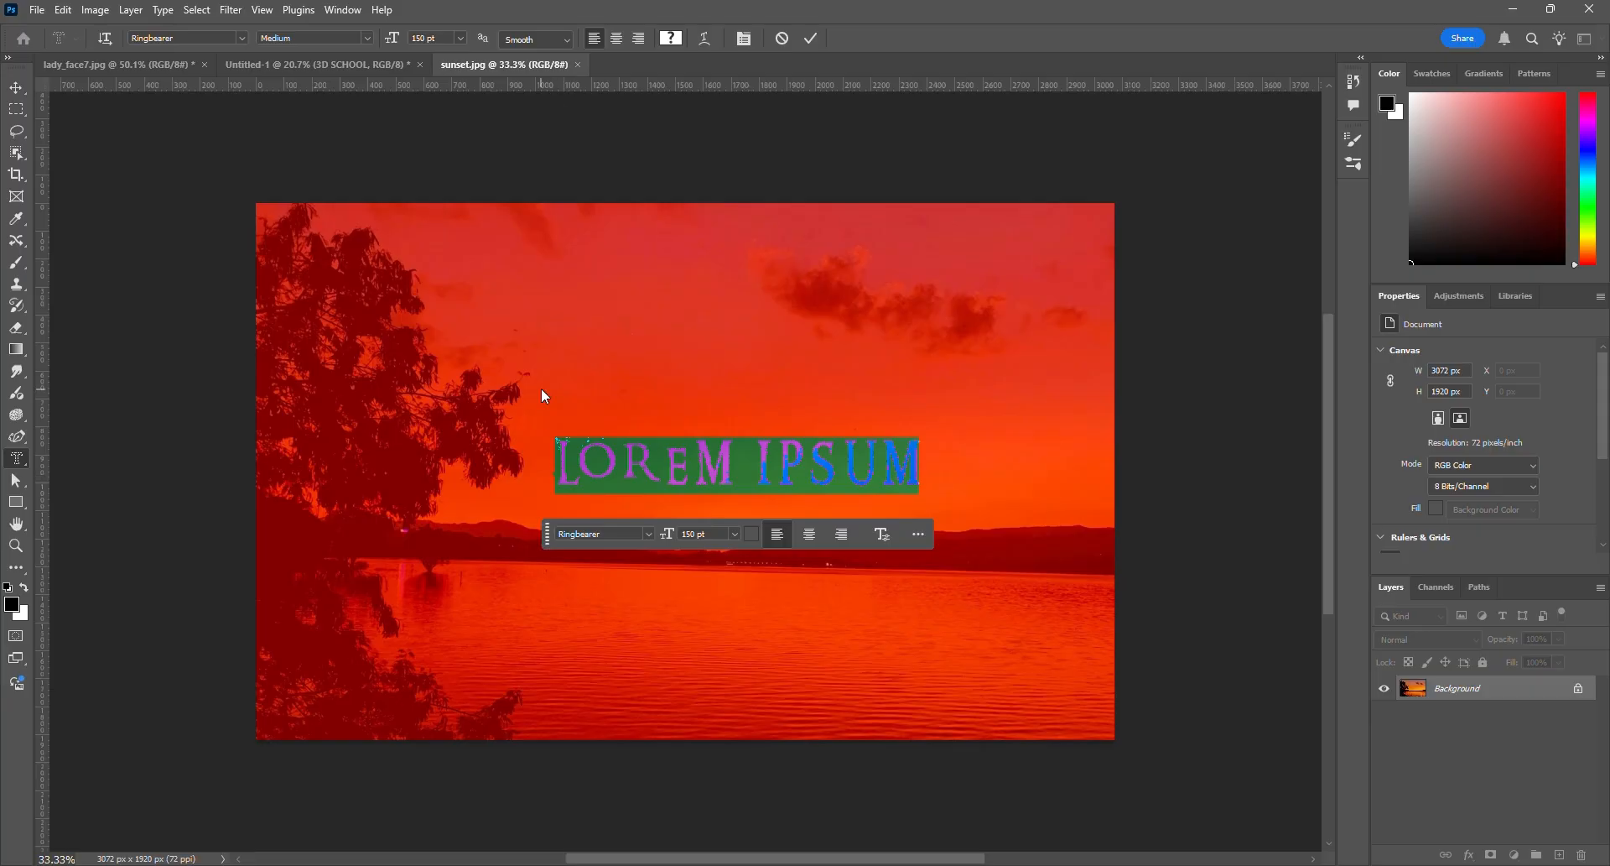
{"action": "type", "text": "3D"}
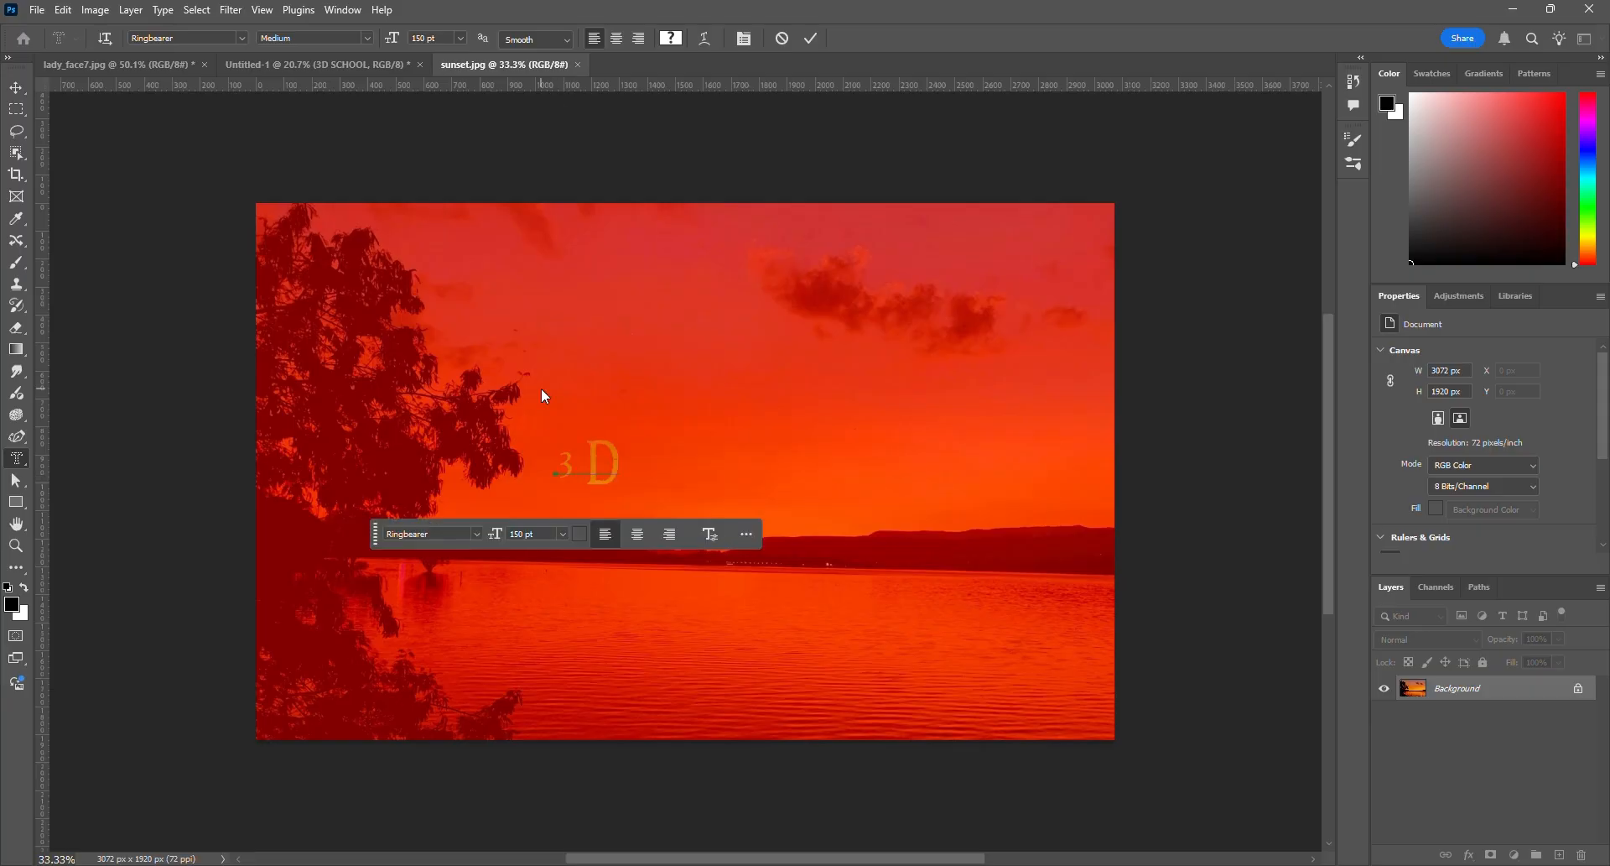
{"action": "type", "text": " SCHOOL"}
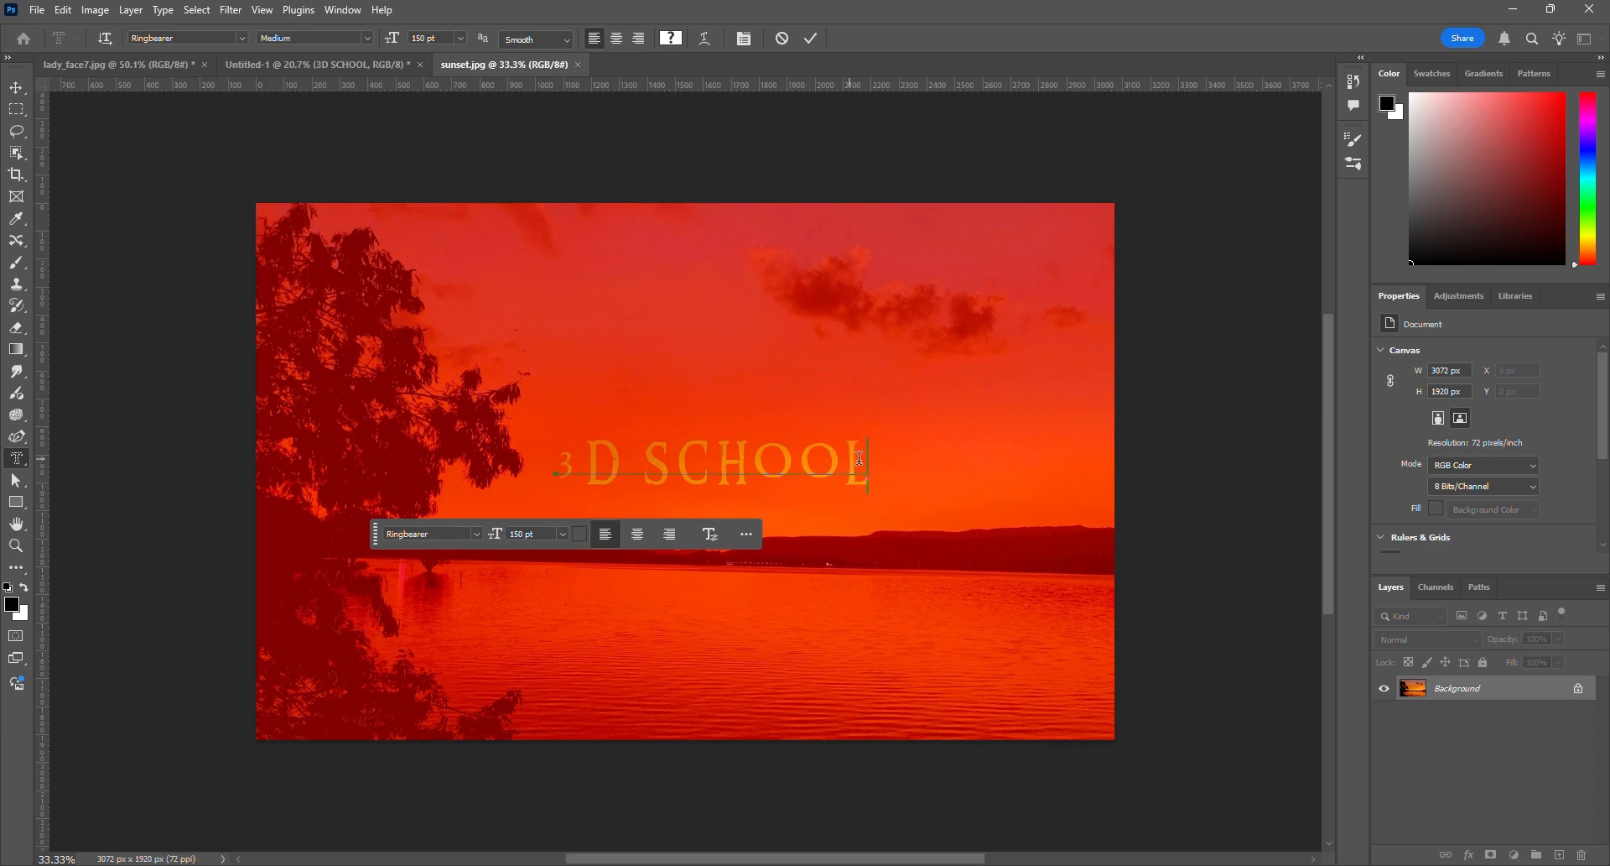
Set the mask text to the Chopsic font at 200 pt and commit it as a selection
{"action": "triple_click", "coordinate": [788, 460]}
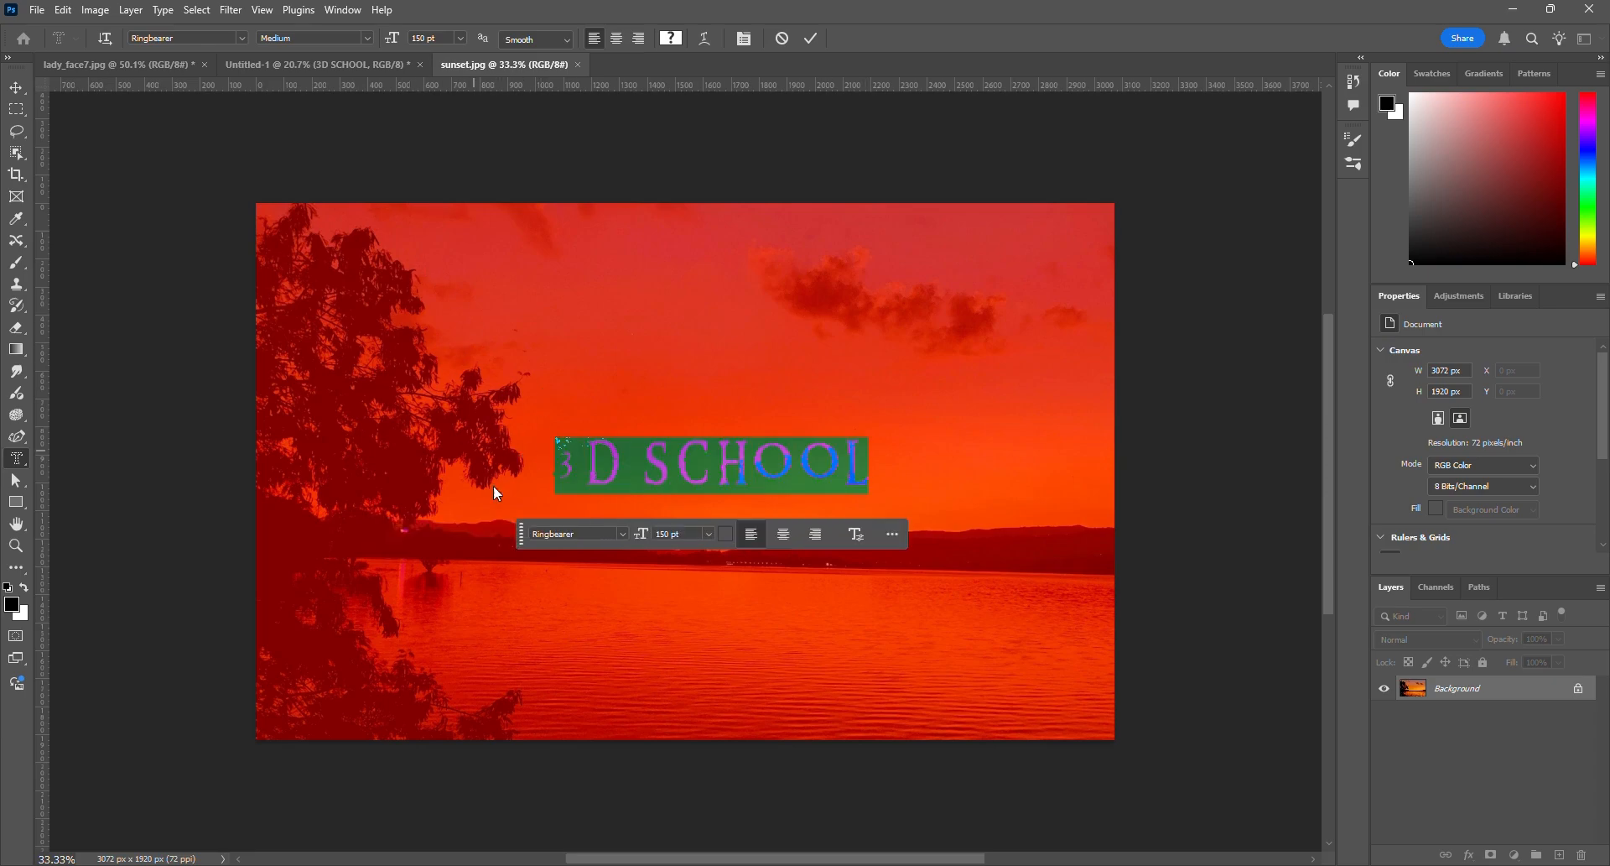
{"action": "left_click", "coordinate": [622, 534]}
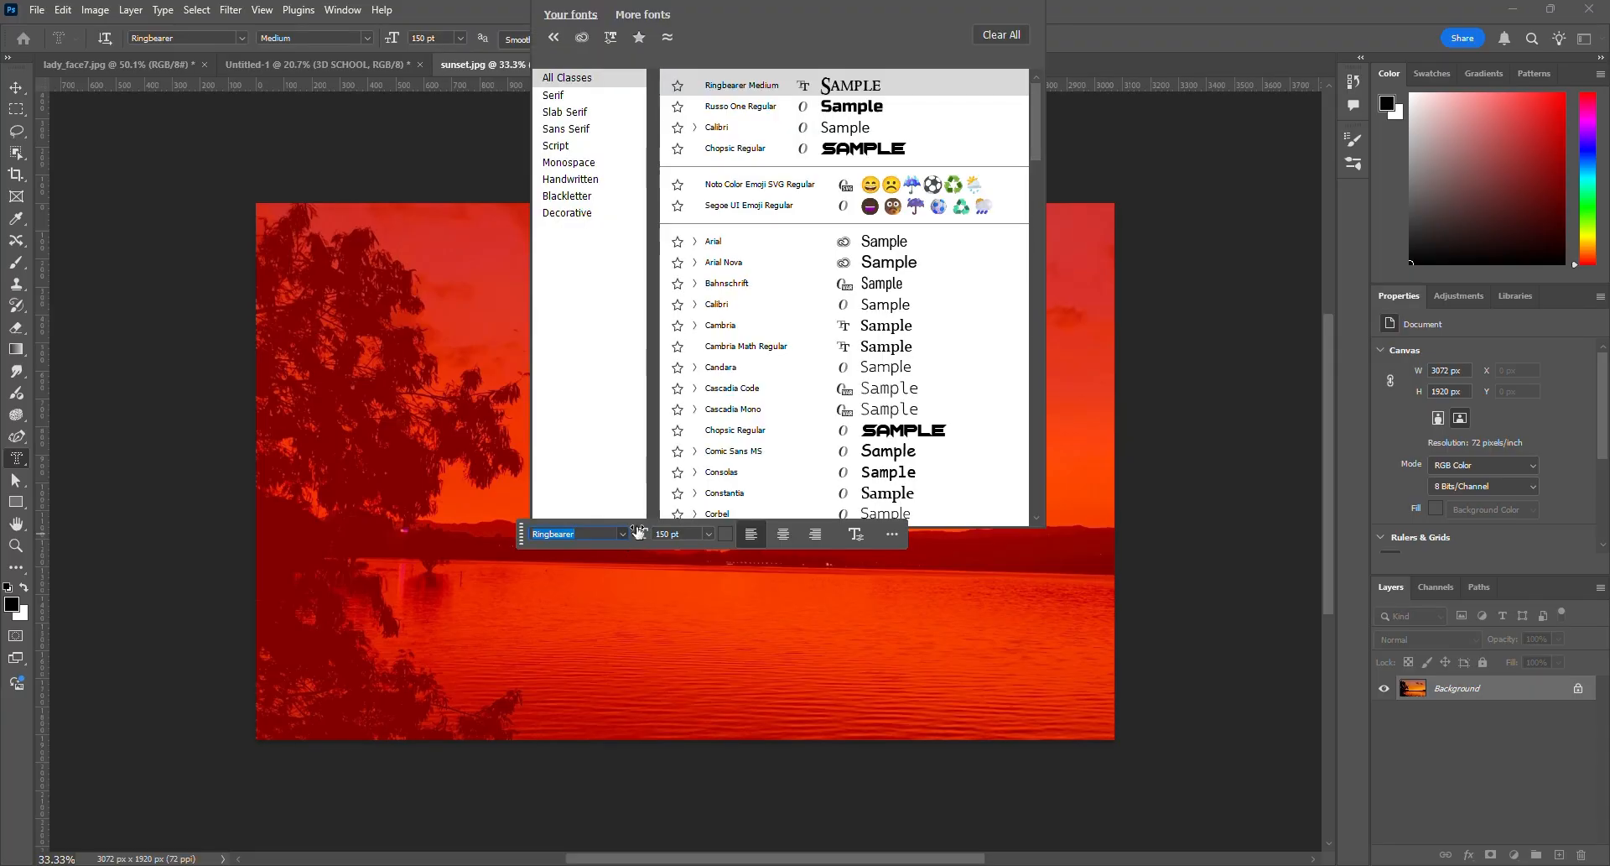
{"action": "left_click", "coordinate": [727, 434]}
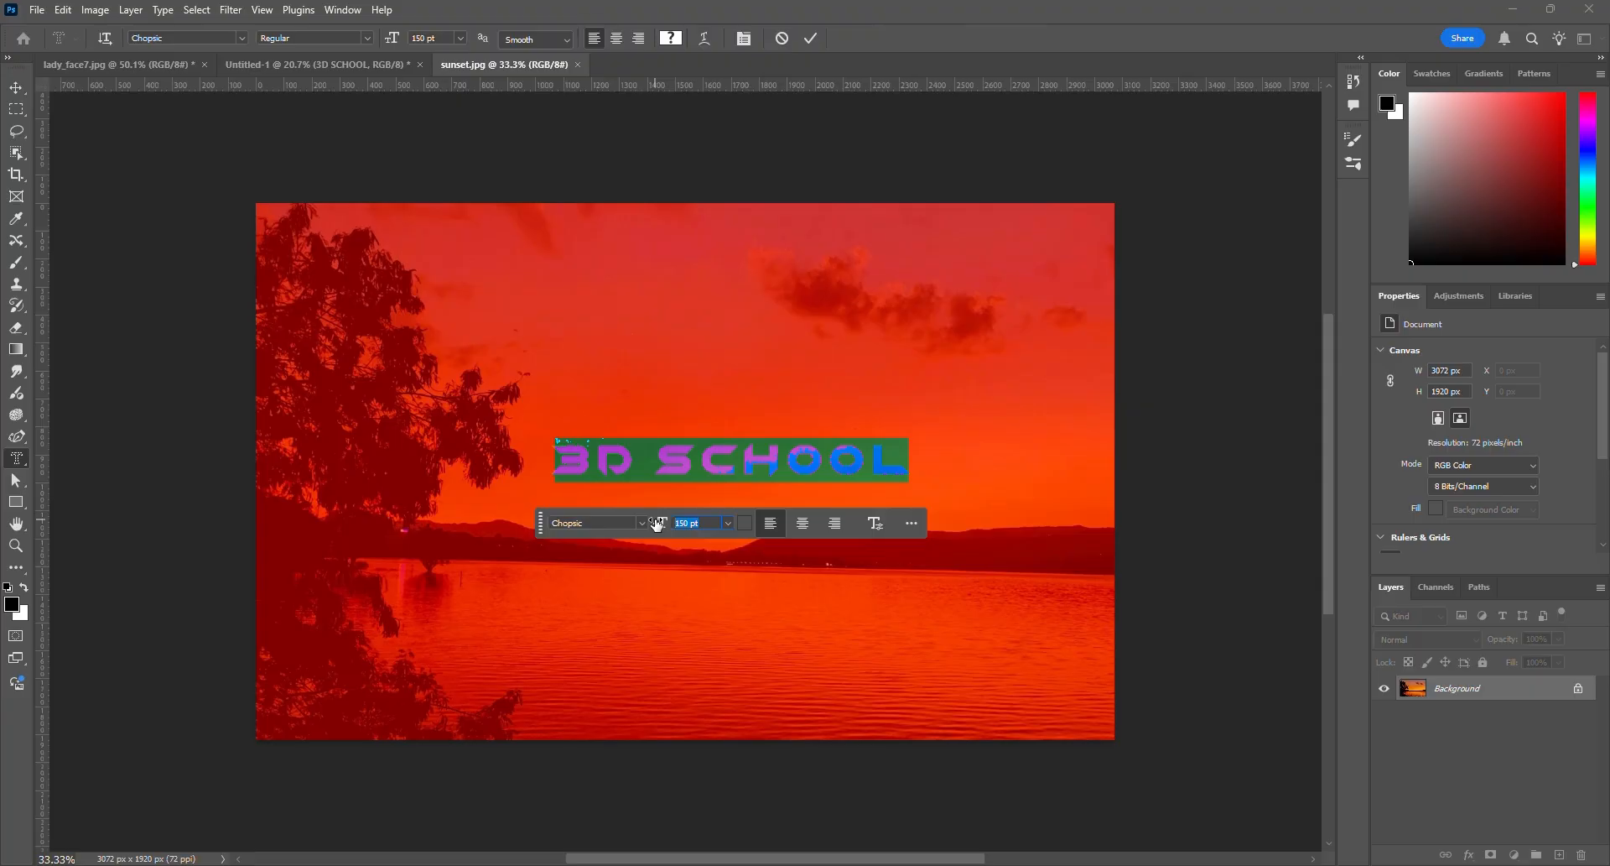
{"action": "type", "text": "200"}
{"action": "key", "text": "Return"}
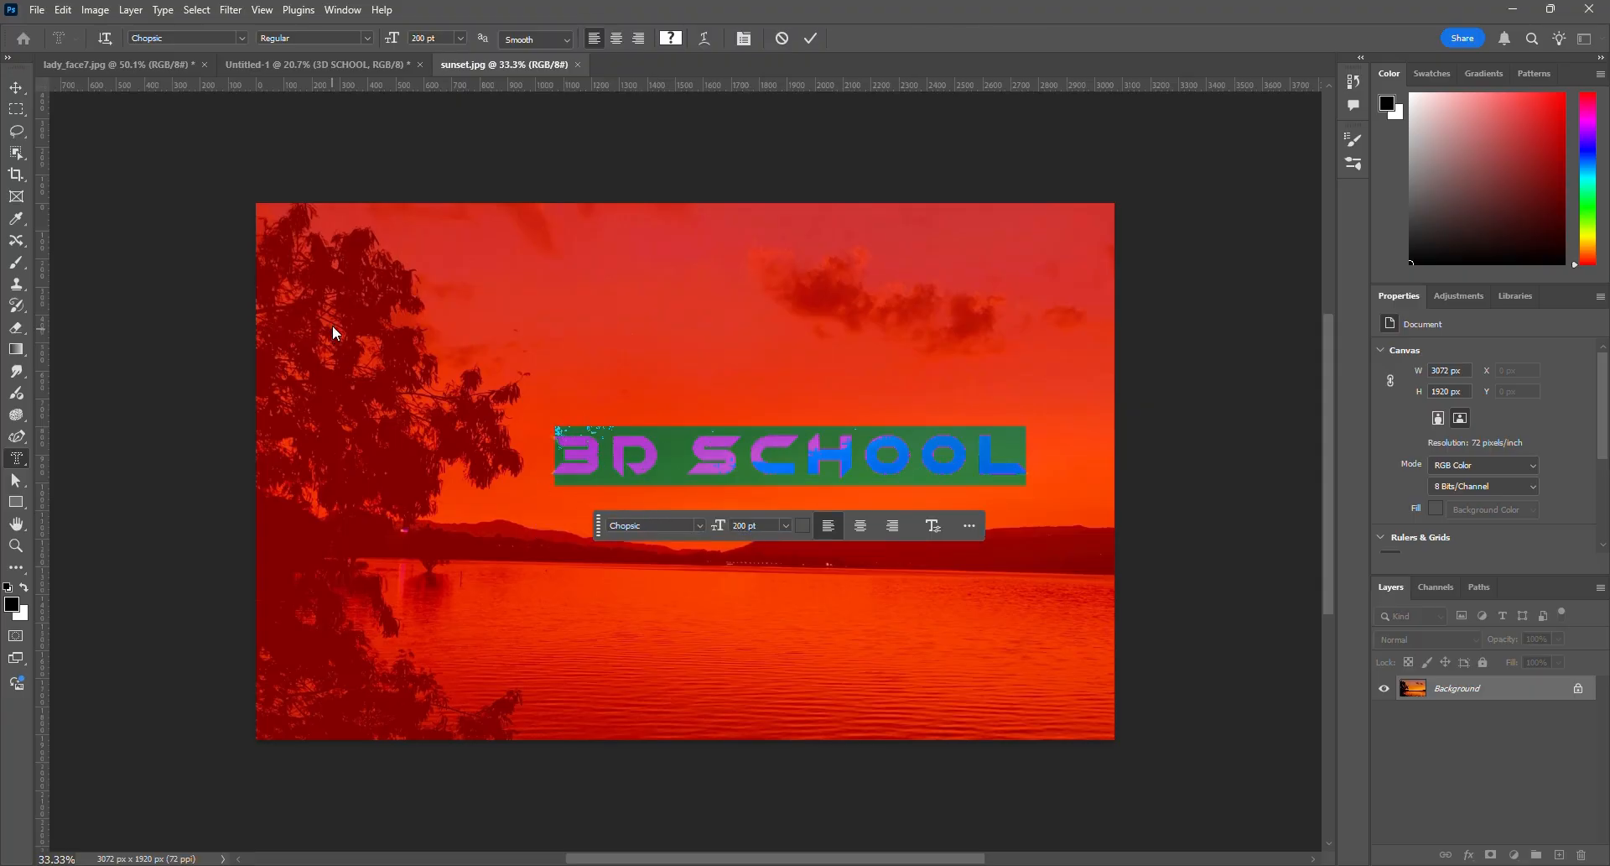
{"action": "left_click", "coordinate": [22, 91]}
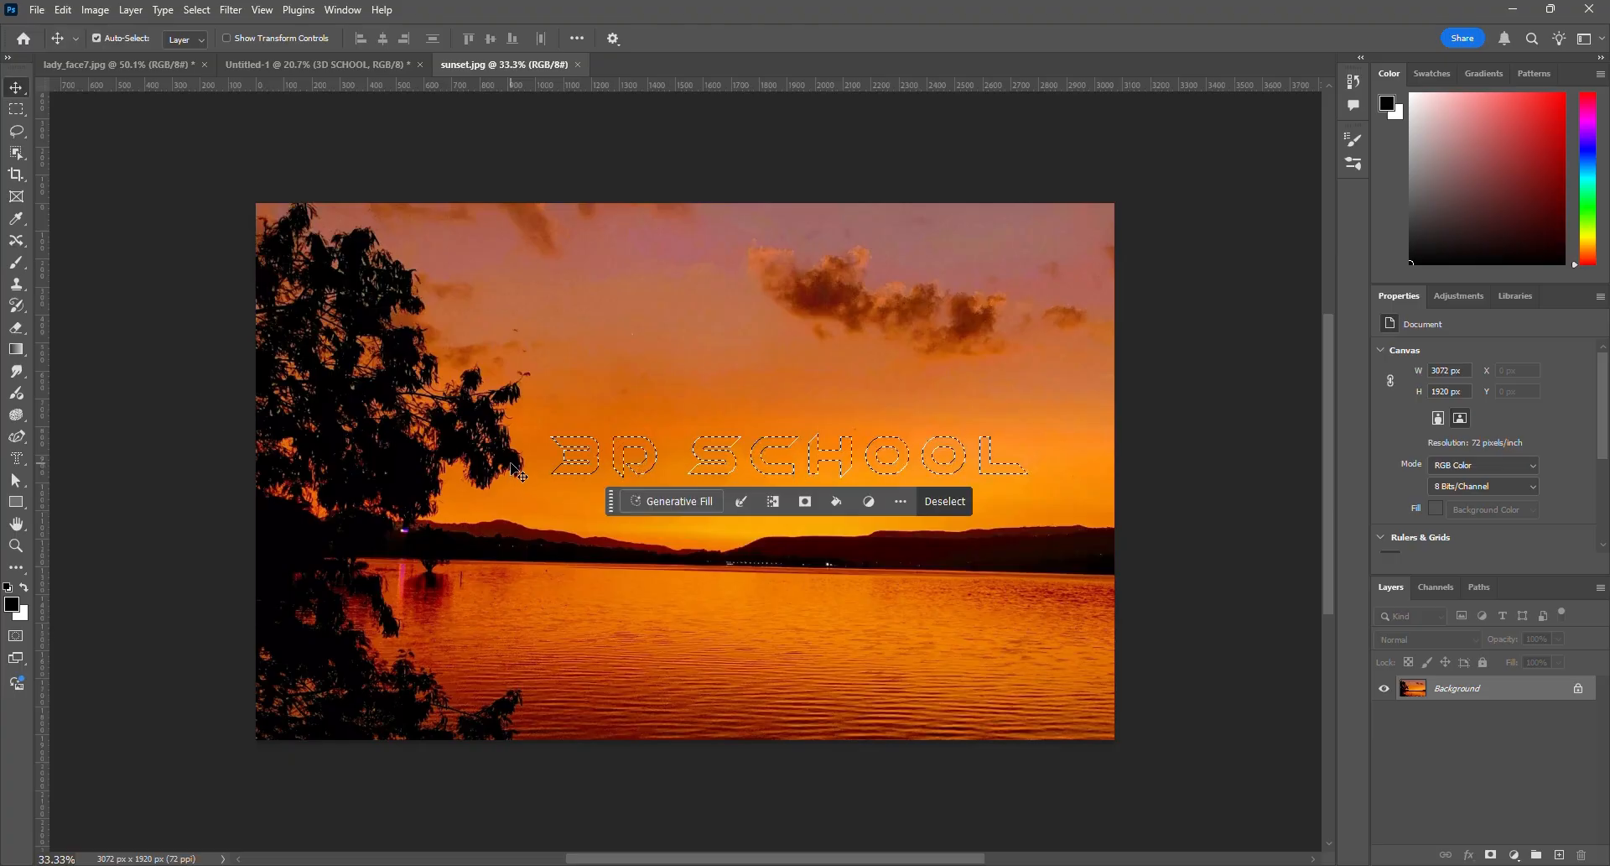
Copy the lettering selection to a new layer, view it with the Background layer hidden, and move it up over the clouds
{"action": "key", "text": "ctrl+j"}
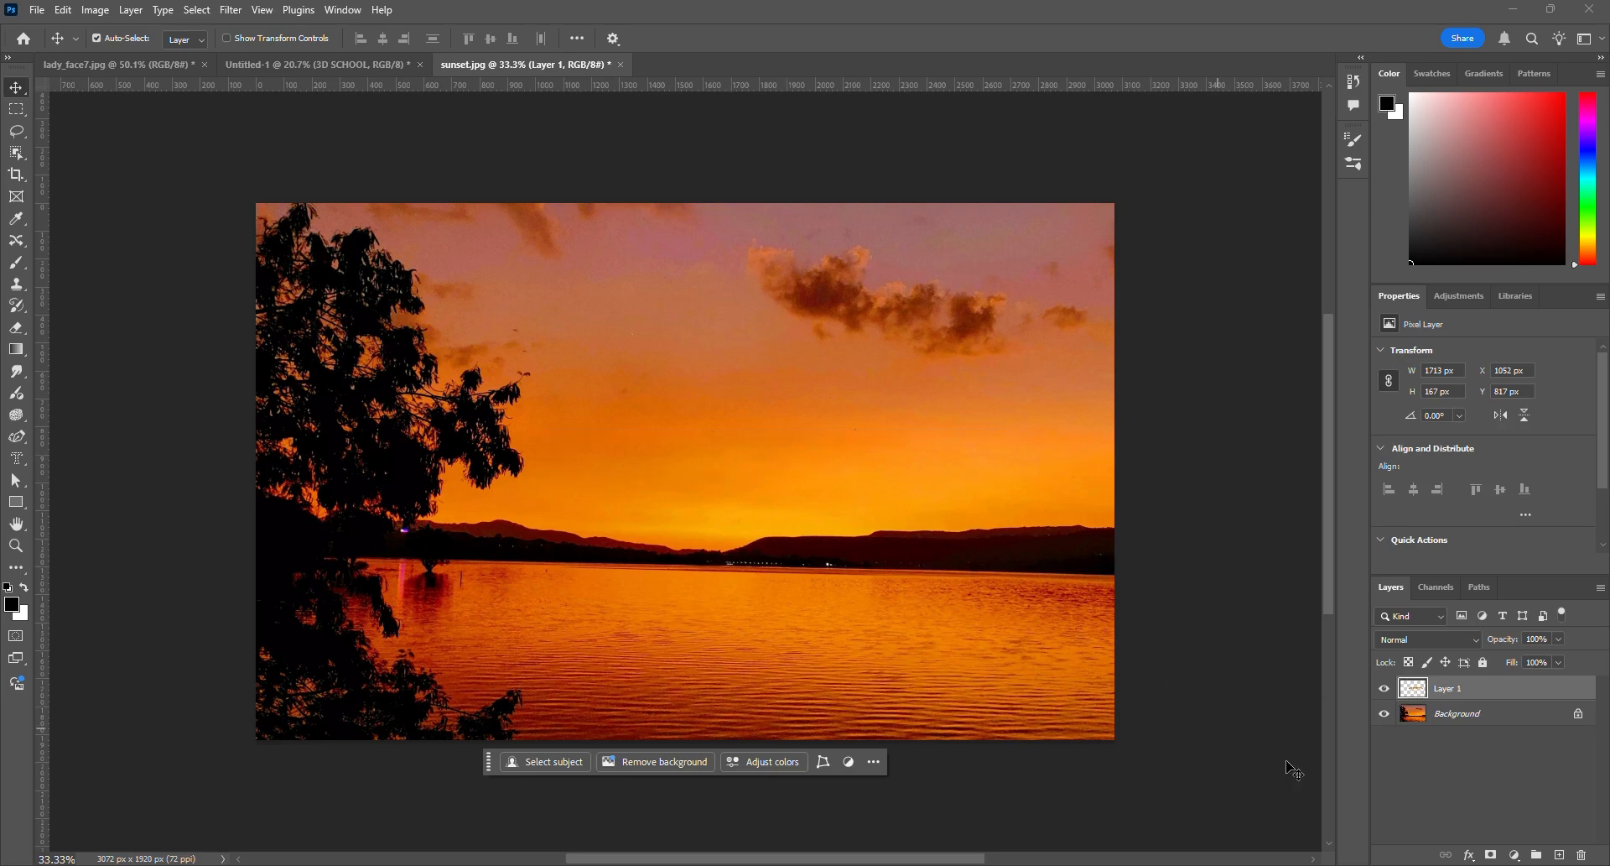
{"action": "left_click", "coordinate": [1384, 715]}
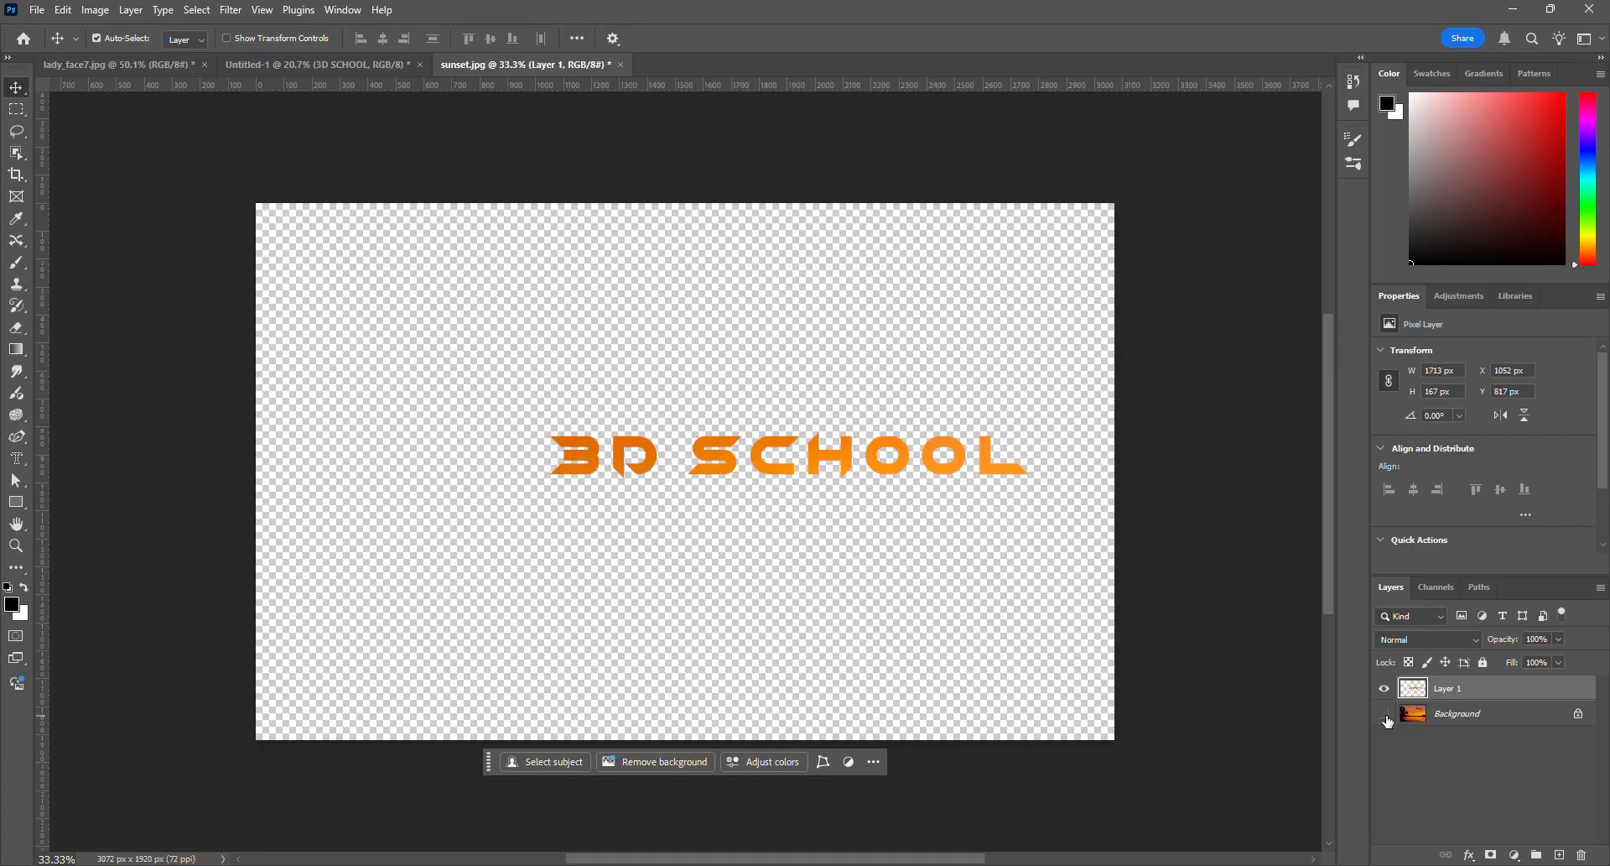
{"action": "left_click_drag", "start_coordinate": [986, 457], "coordinate": [926, 285]}
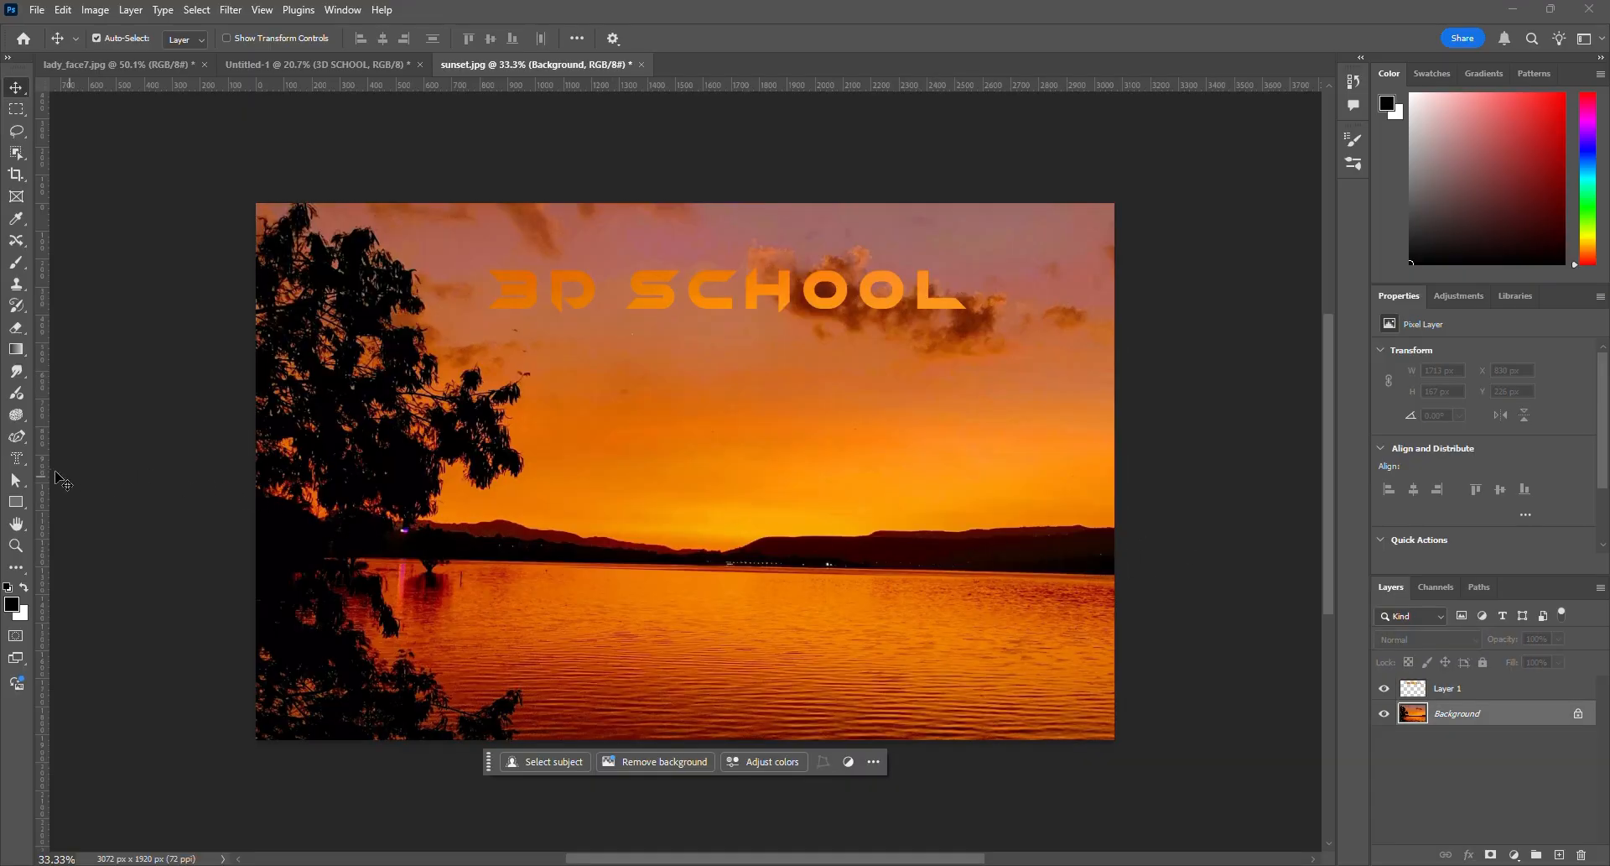
Create a horizontal type mask reading "3D SCHOOL" across the lake's shoreline in Chopsic at 250 pt and commit it as a selection
{"action": "left_click", "coordinate": [16, 458]}
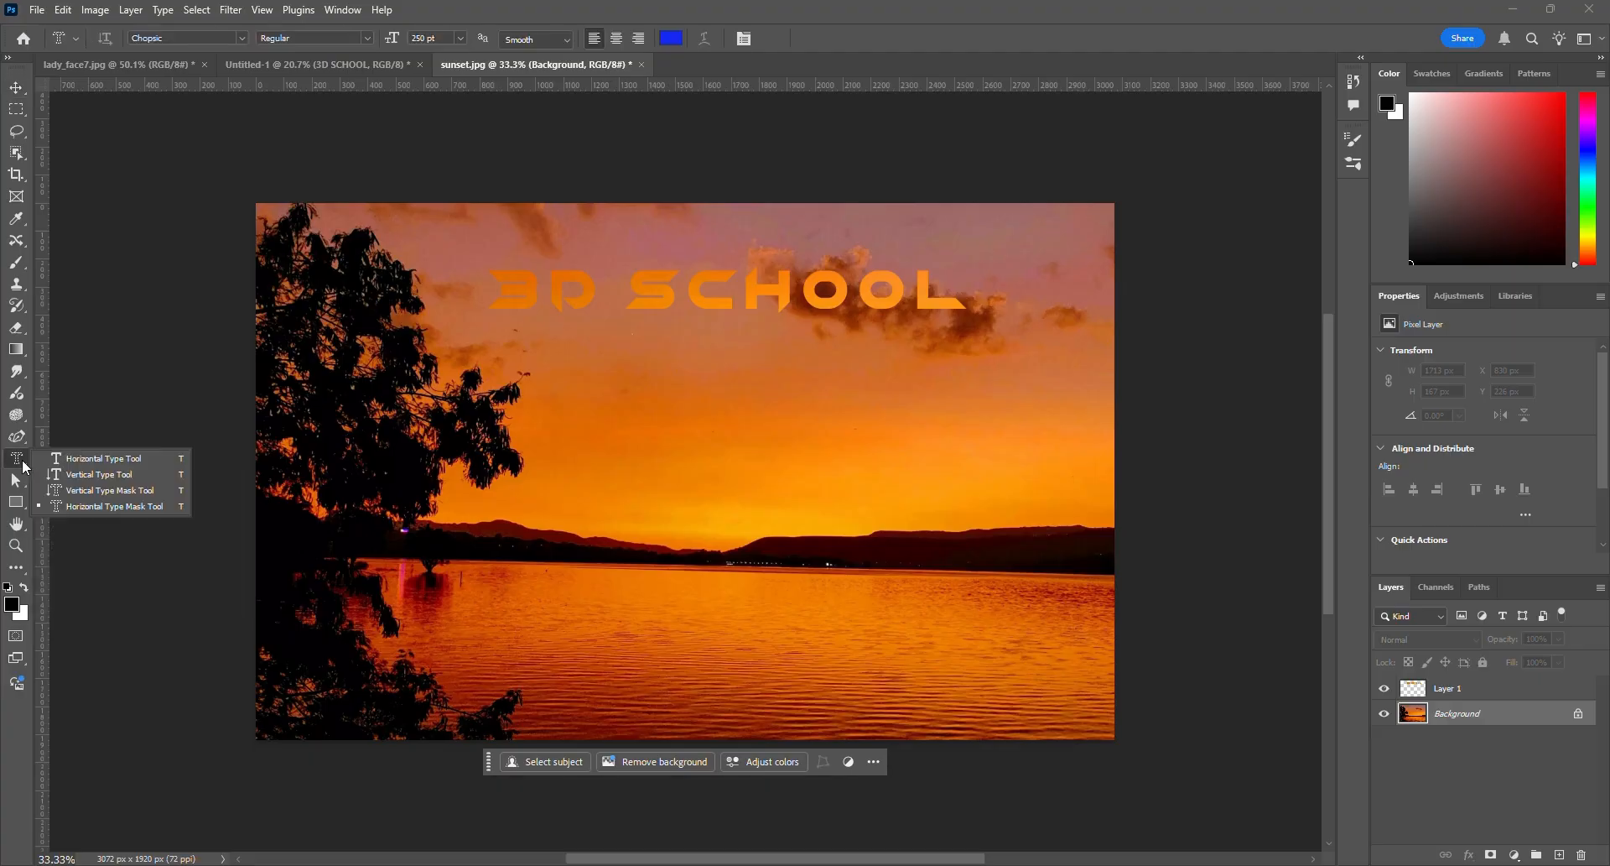
{"action": "left_click", "coordinate": [78, 506]}
{"action": "left_click", "coordinate": [484, 587]}
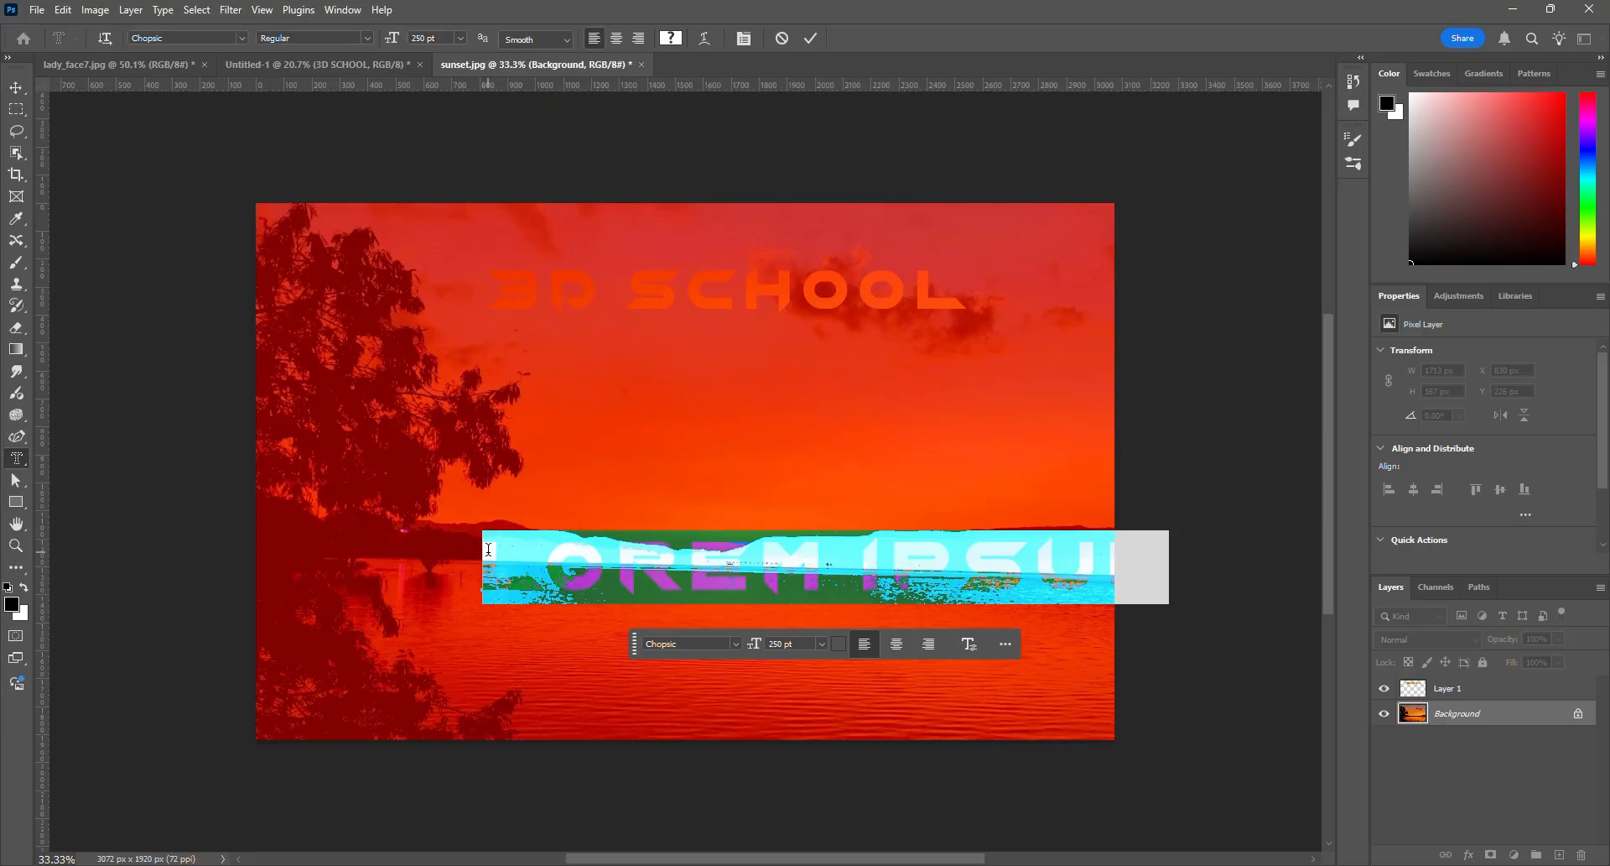
{"action": "type", "text": "3D SC"}
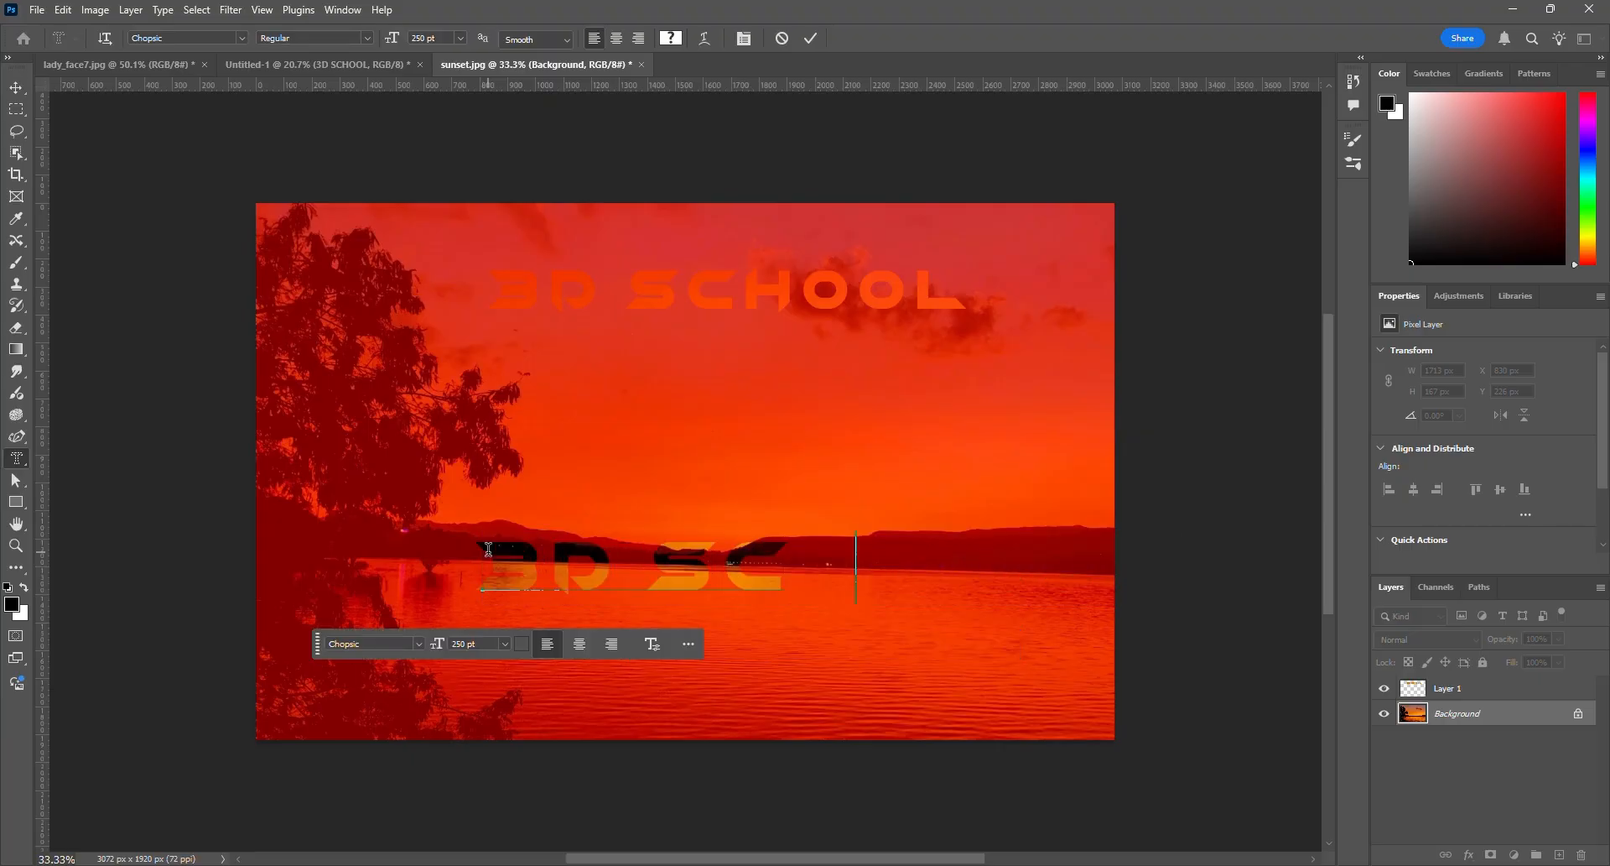
{"action": "type", "text": "HOOL"}
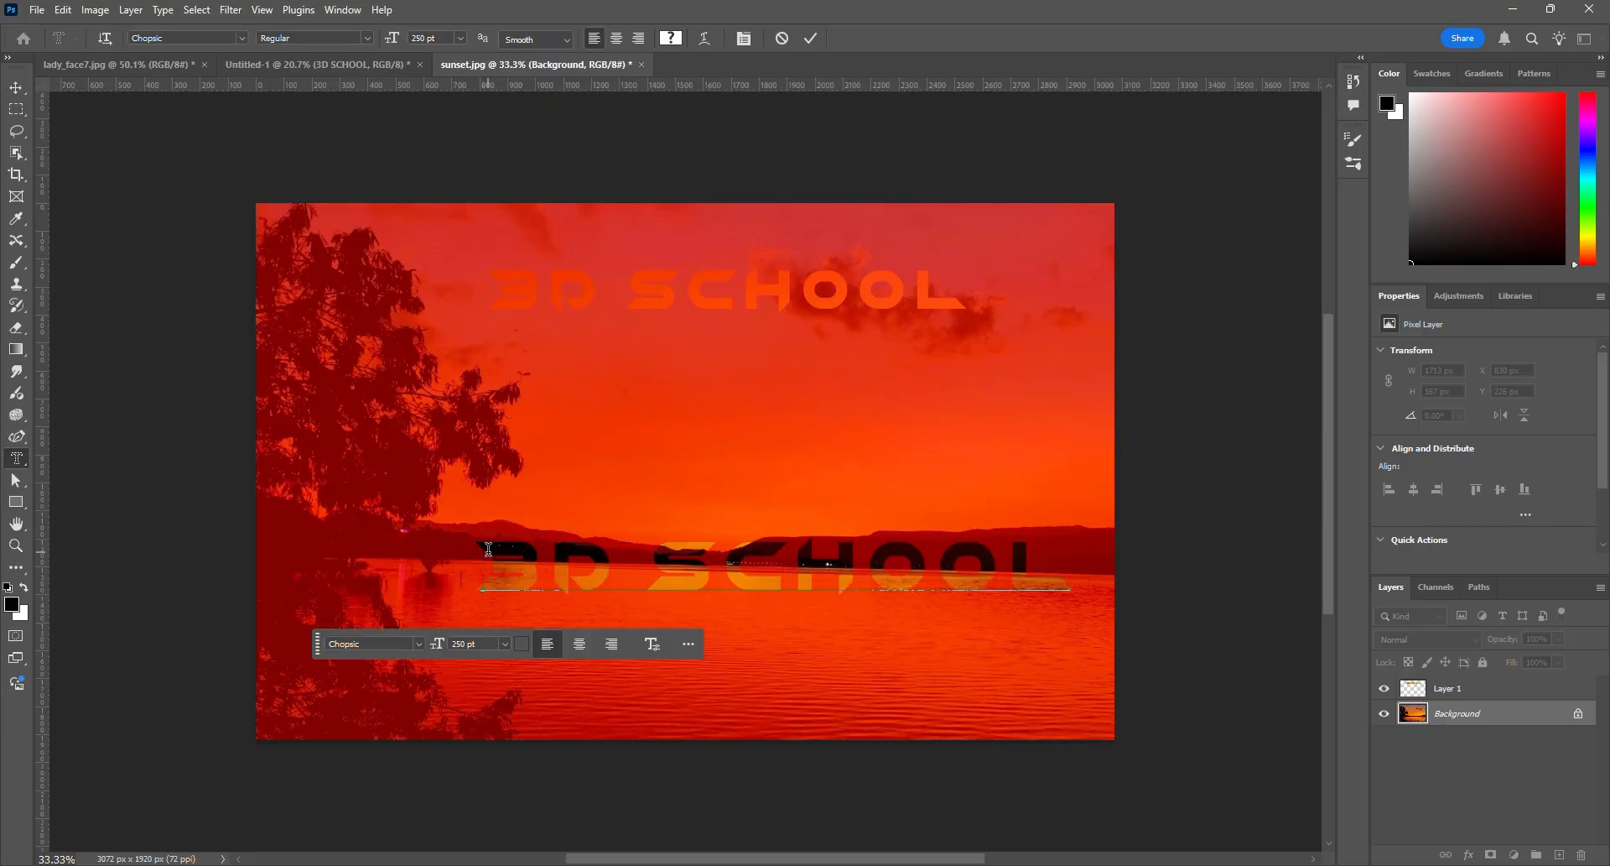
{"action": "left_click", "coordinate": [16, 88]}
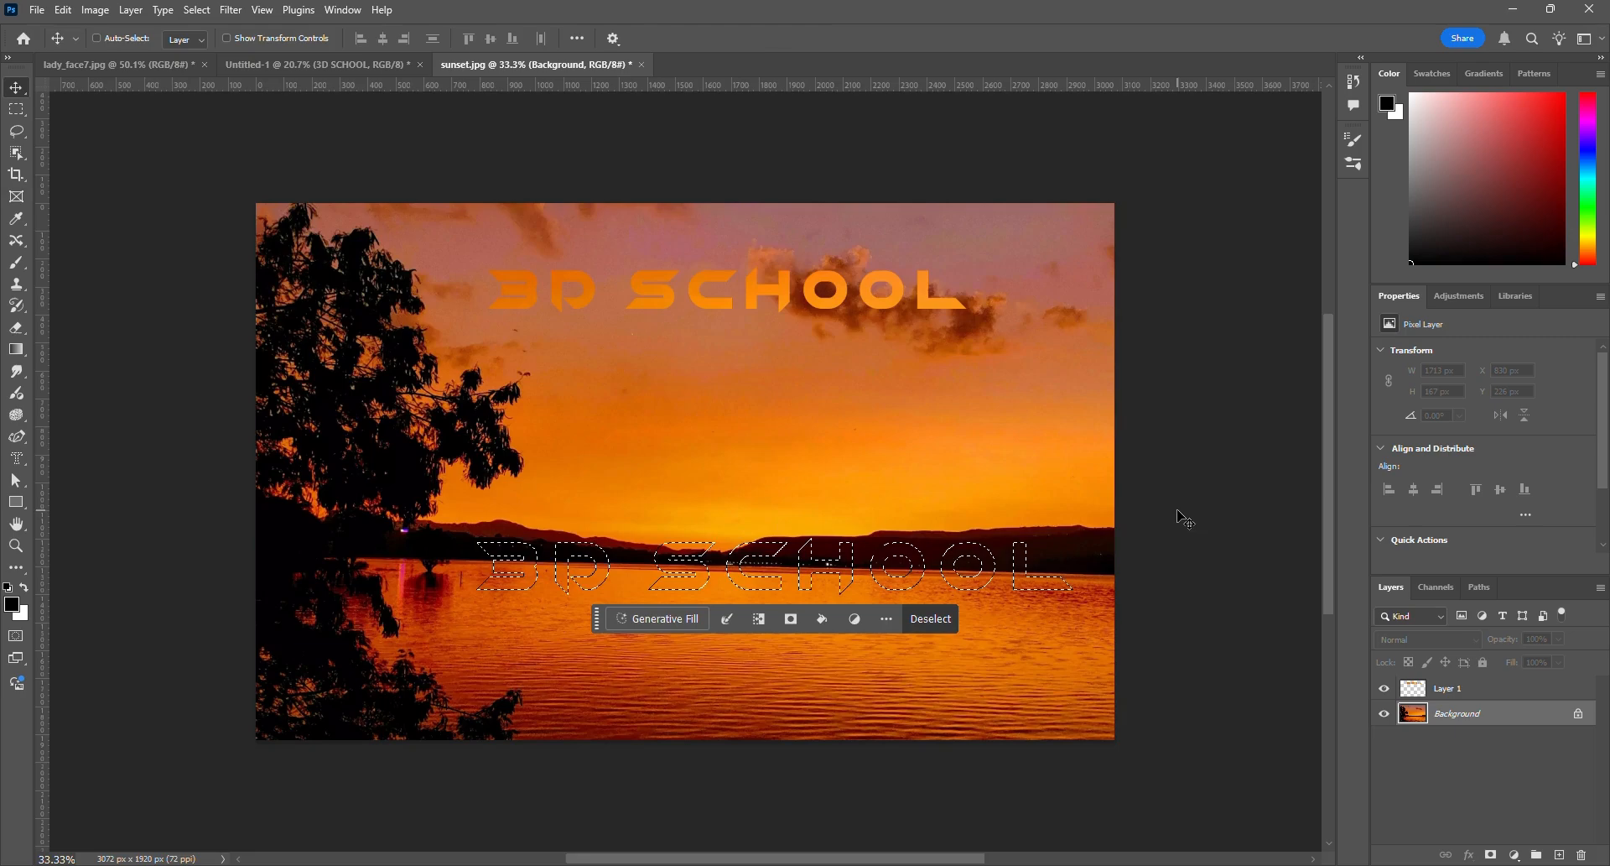
Copy the lettering selection to a new layer, check it with the Background layer hidden, and place it just below the first lettering
{"action": "key", "text": "ctrl+j"}
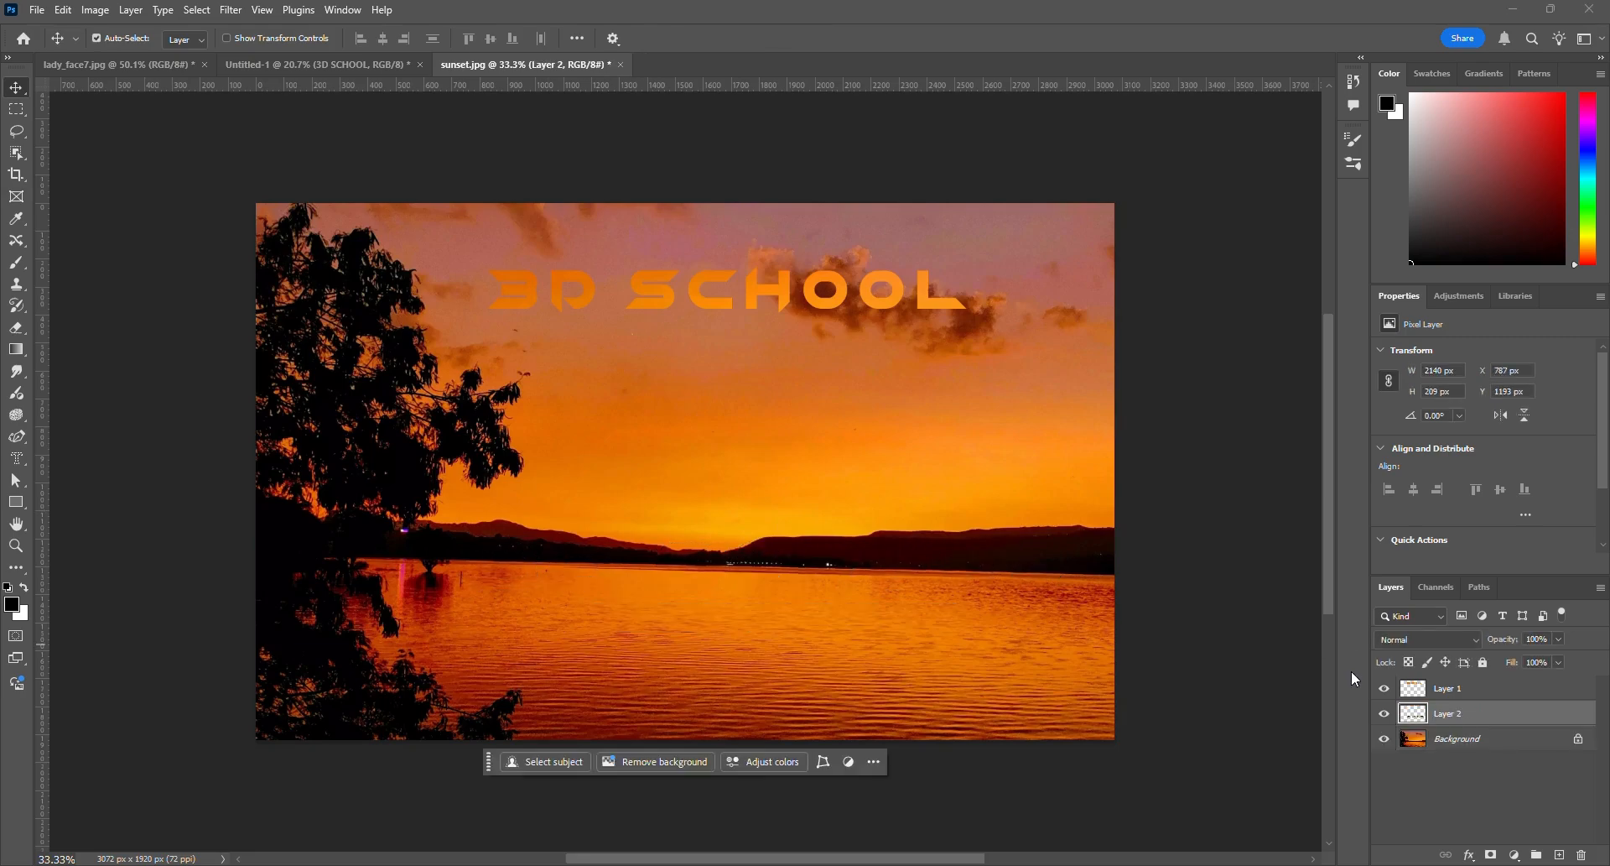
{"action": "left_click", "coordinate": [1385, 738]}
{"action": "left_click_drag", "start_coordinate": [1030, 583], "coordinate": [994, 400]}
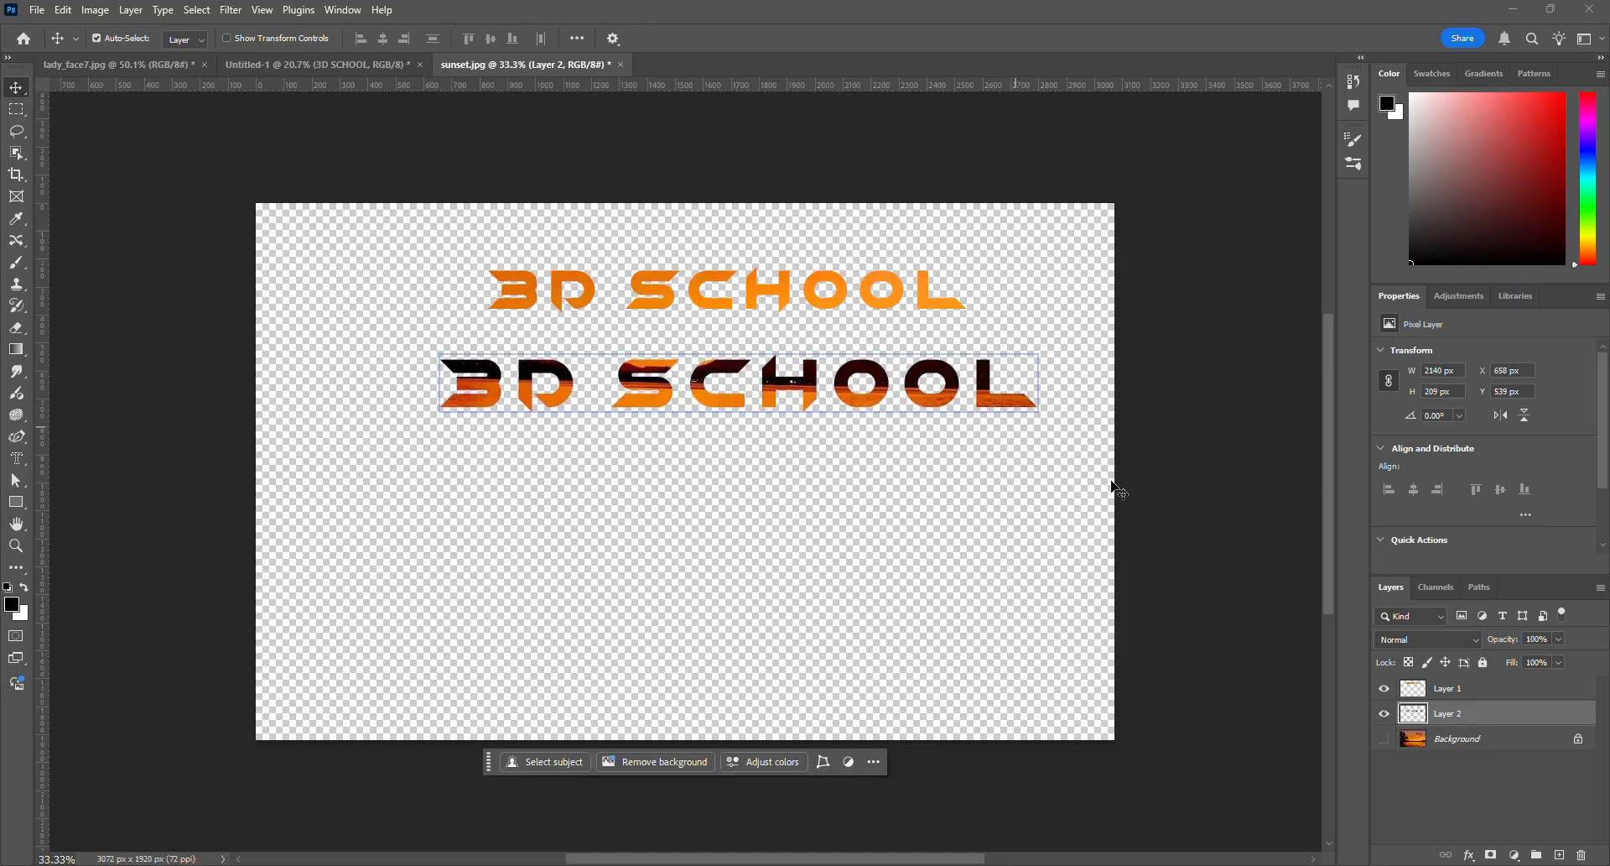
{"action": "left_click", "coordinate": [1384, 738]}
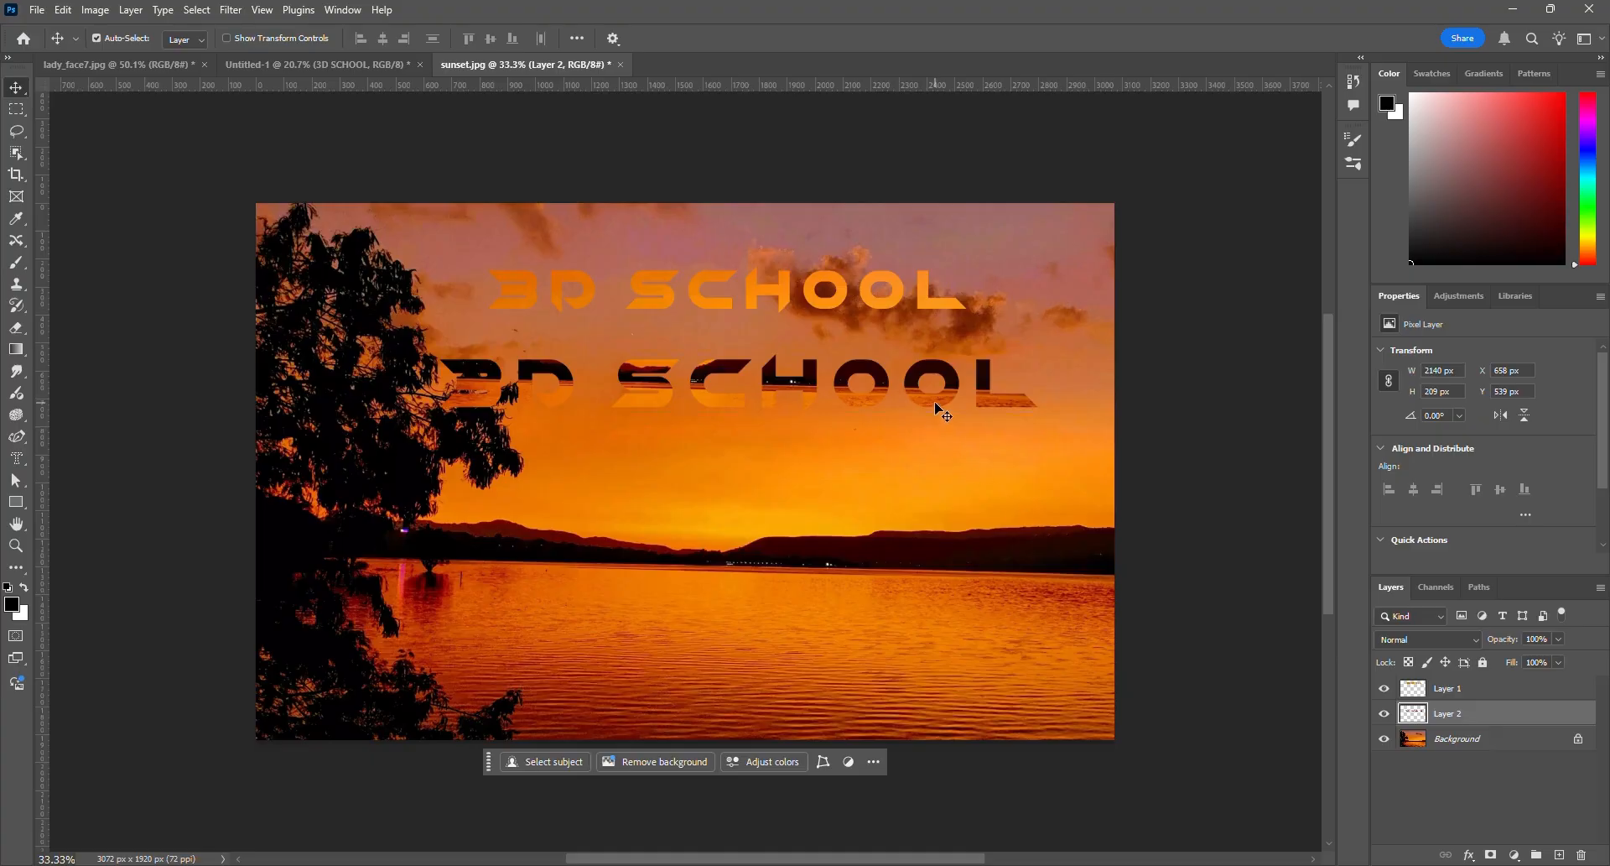
{"action": "left_click_drag", "start_coordinate": [934, 403], "coordinate": [966, 387]}
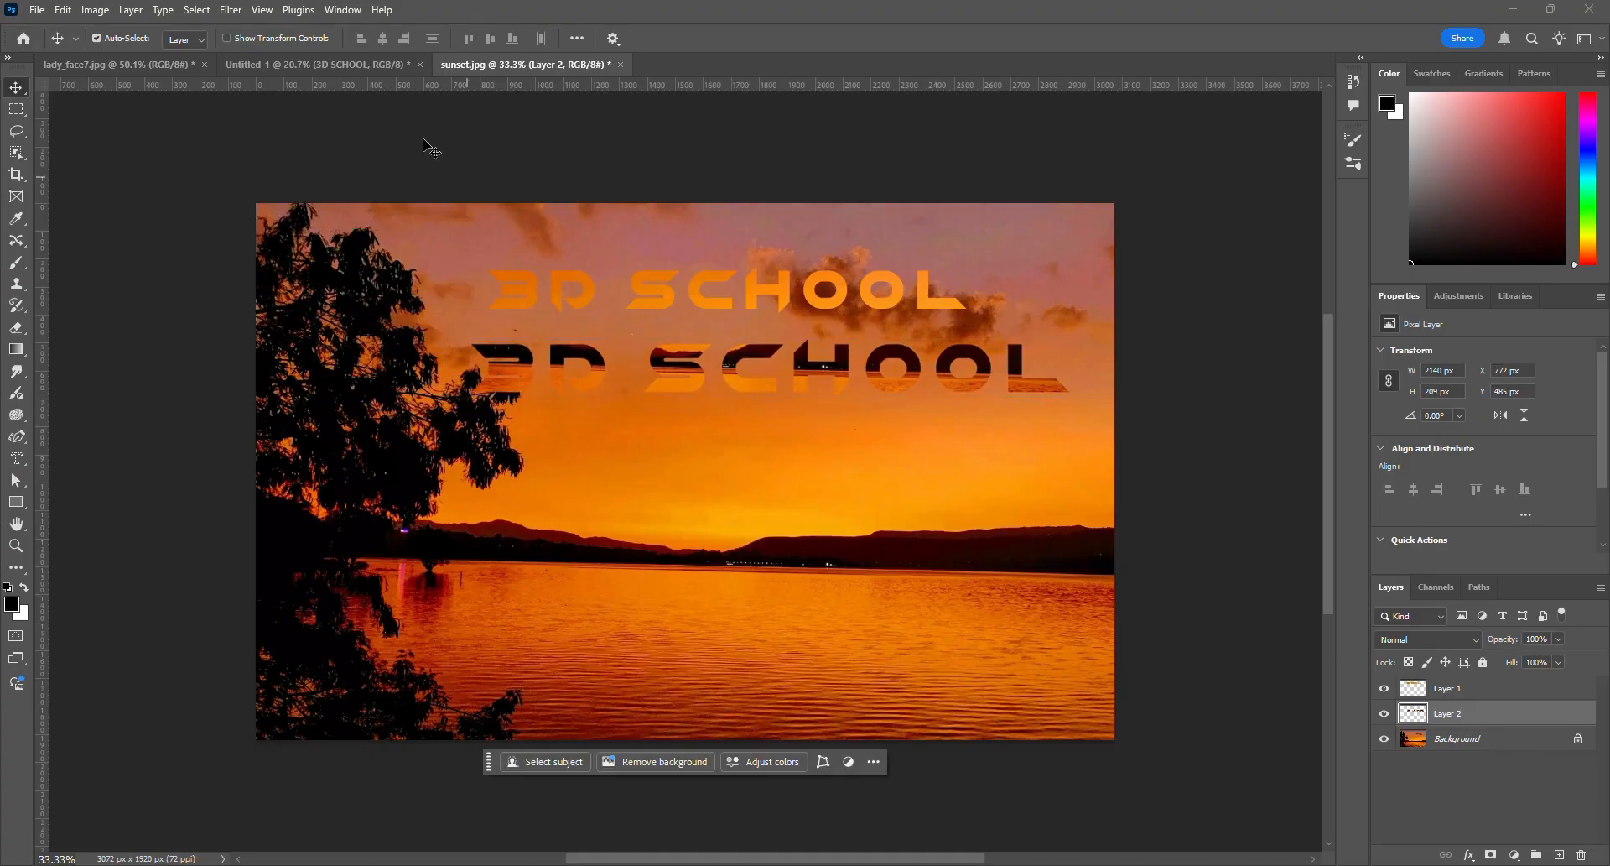
Clear the selection in lady_face7.jpg and copy the larger "3D SCHOOL" lettering from sunset.jpg onto the portrait
{"action": "left_click", "coordinate": [158, 64]}
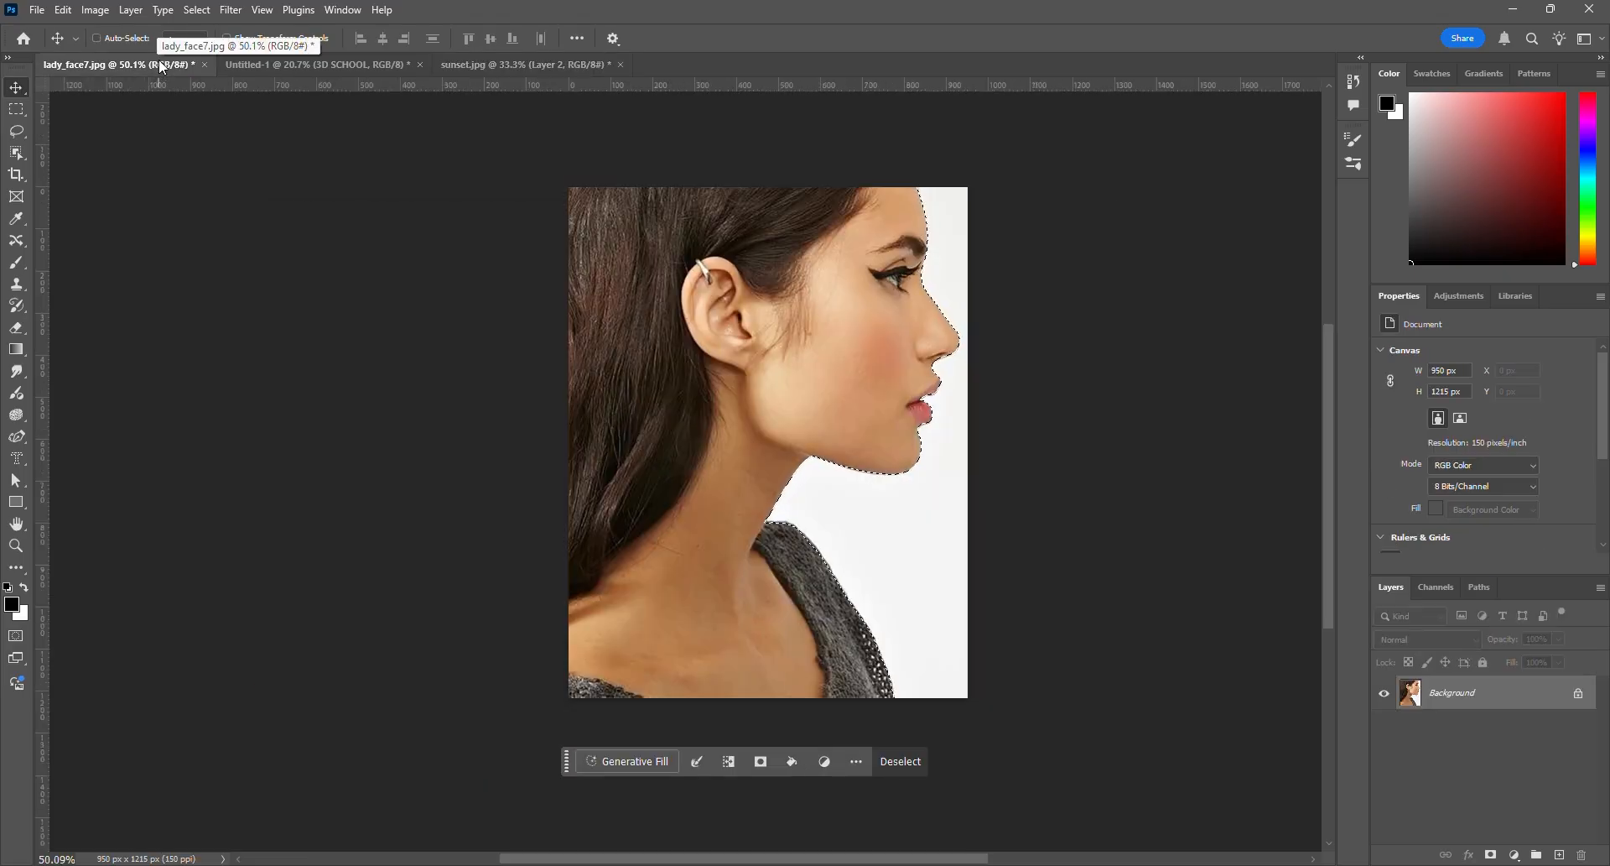
{"action": "key", "text": "ctrl+d"}
{"action": "left_click_drag", "start_coordinate": [162, 67], "coordinate": [686, 411]}
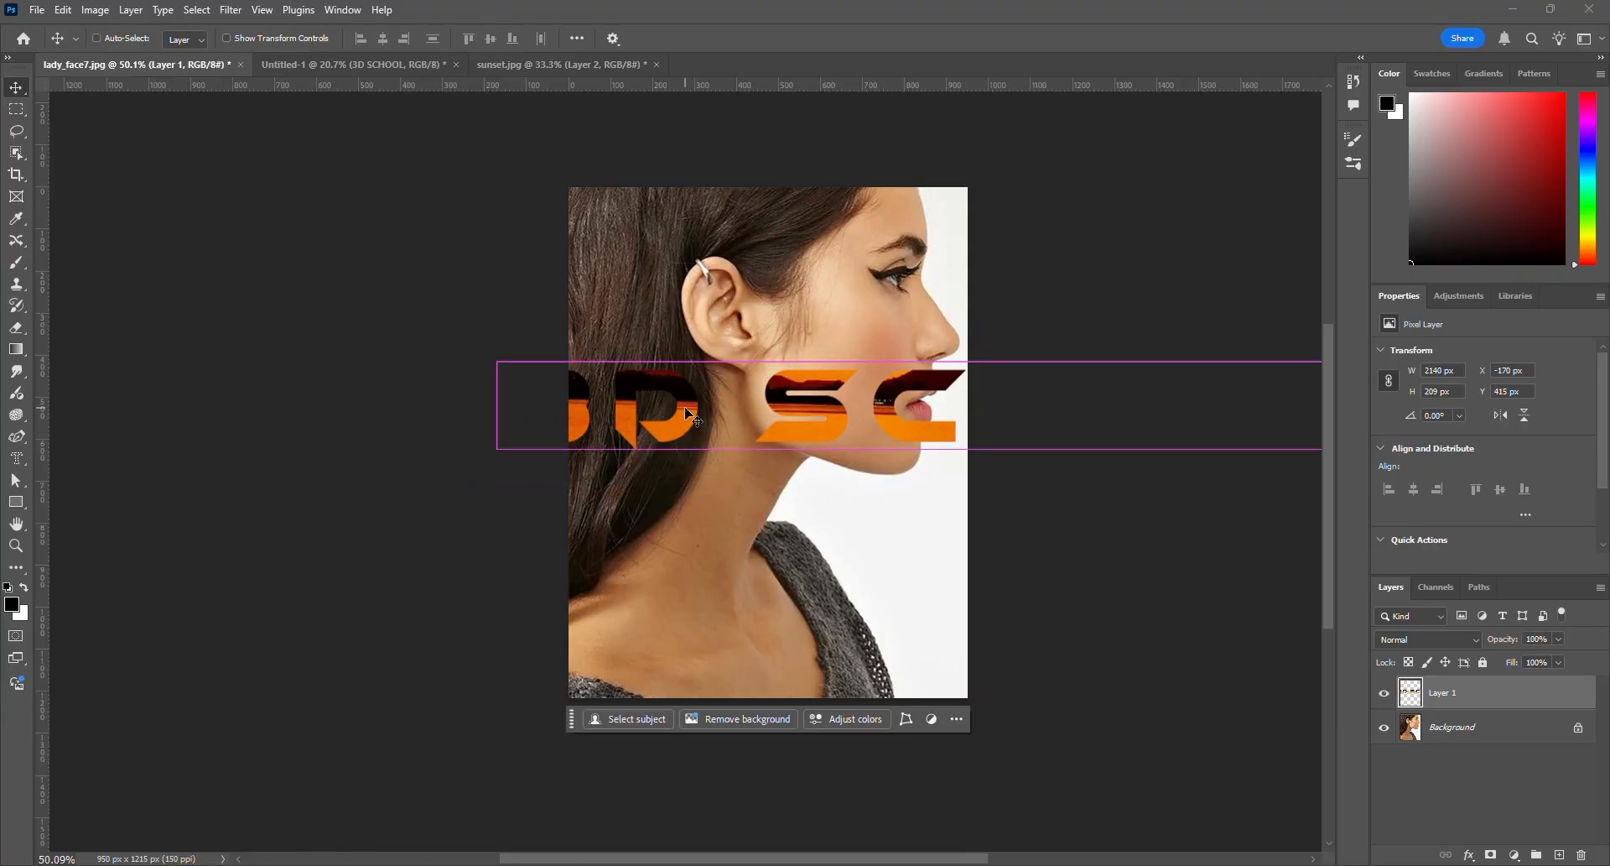
Scale the lettering down proportionally and place it across the woman's shoulder near the portrait's lower edge
{"action": "key", "text": "ctrl+t"}
{"action": "left_click_drag", "start_coordinate": [498, 406], "coordinate": [744, 406]}
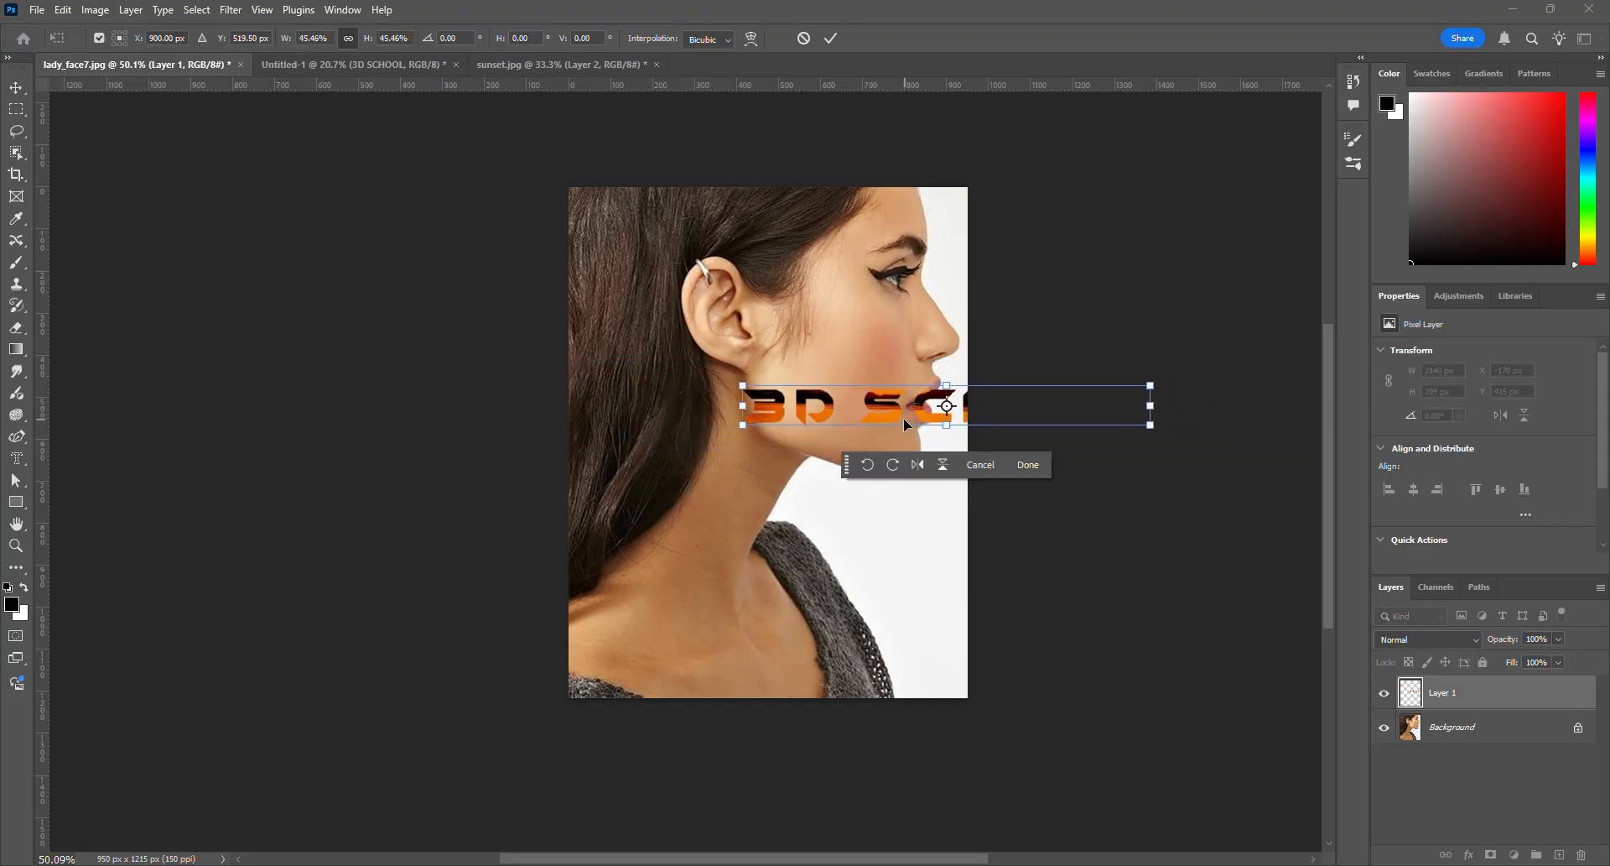
{"action": "left_click_drag", "start_coordinate": [904, 418], "coordinate": [782, 597]}
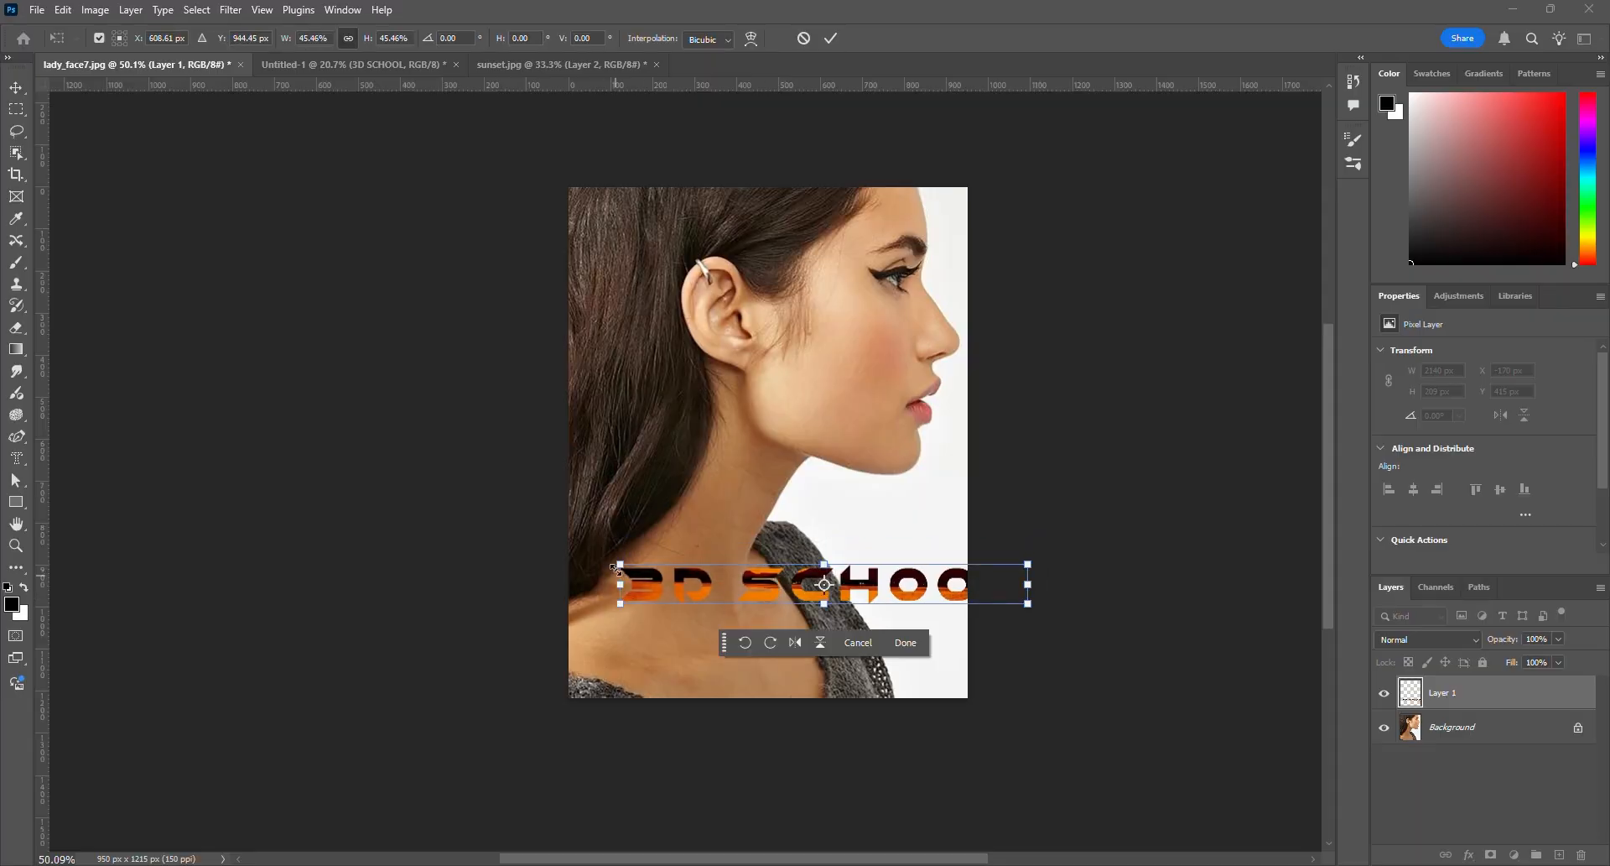
{"action": "left_click_drag", "start_coordinate": [616, 569], "coordinate": [697, 625]}
{"action": "left_click", "coordinate": [872, 659]}
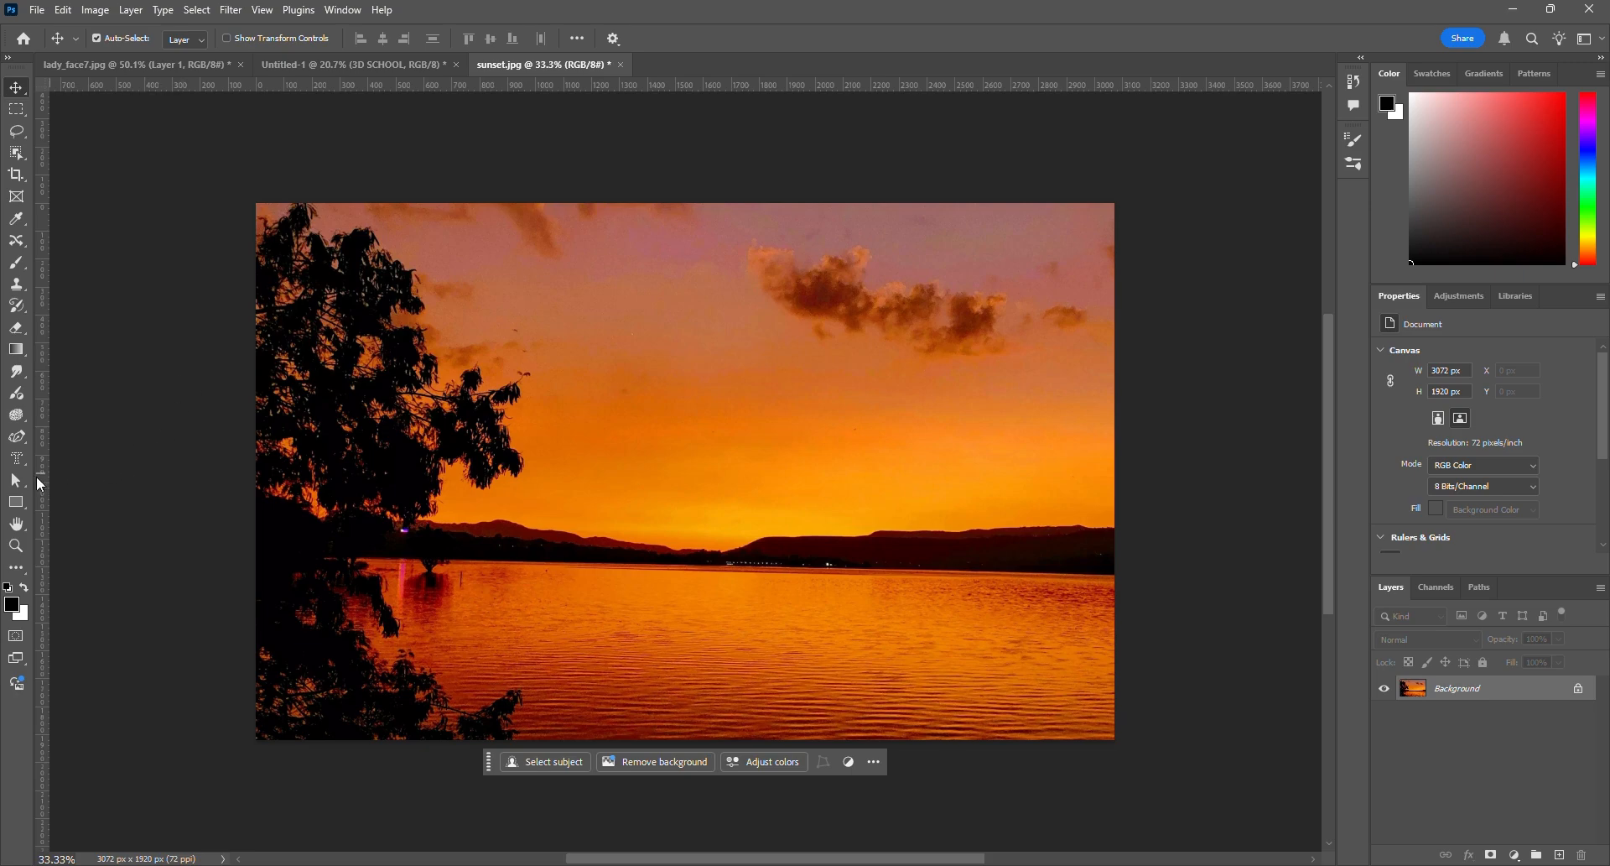
{"action": "left_click", "coordinate": [16, 480]}
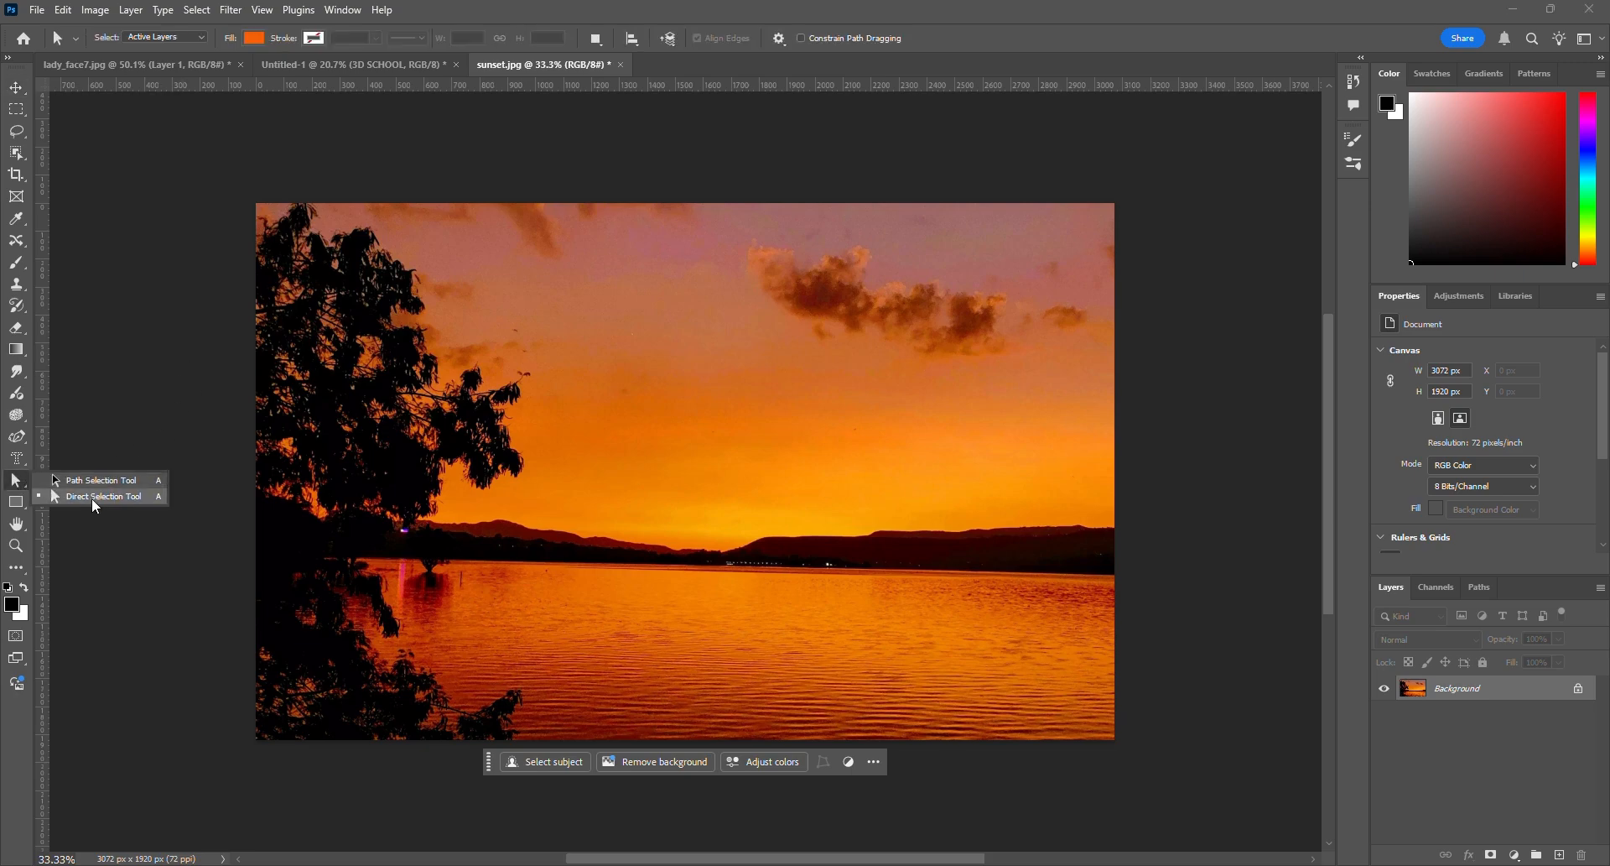
{"action": "left_click", "coordinate": [22, 481]}
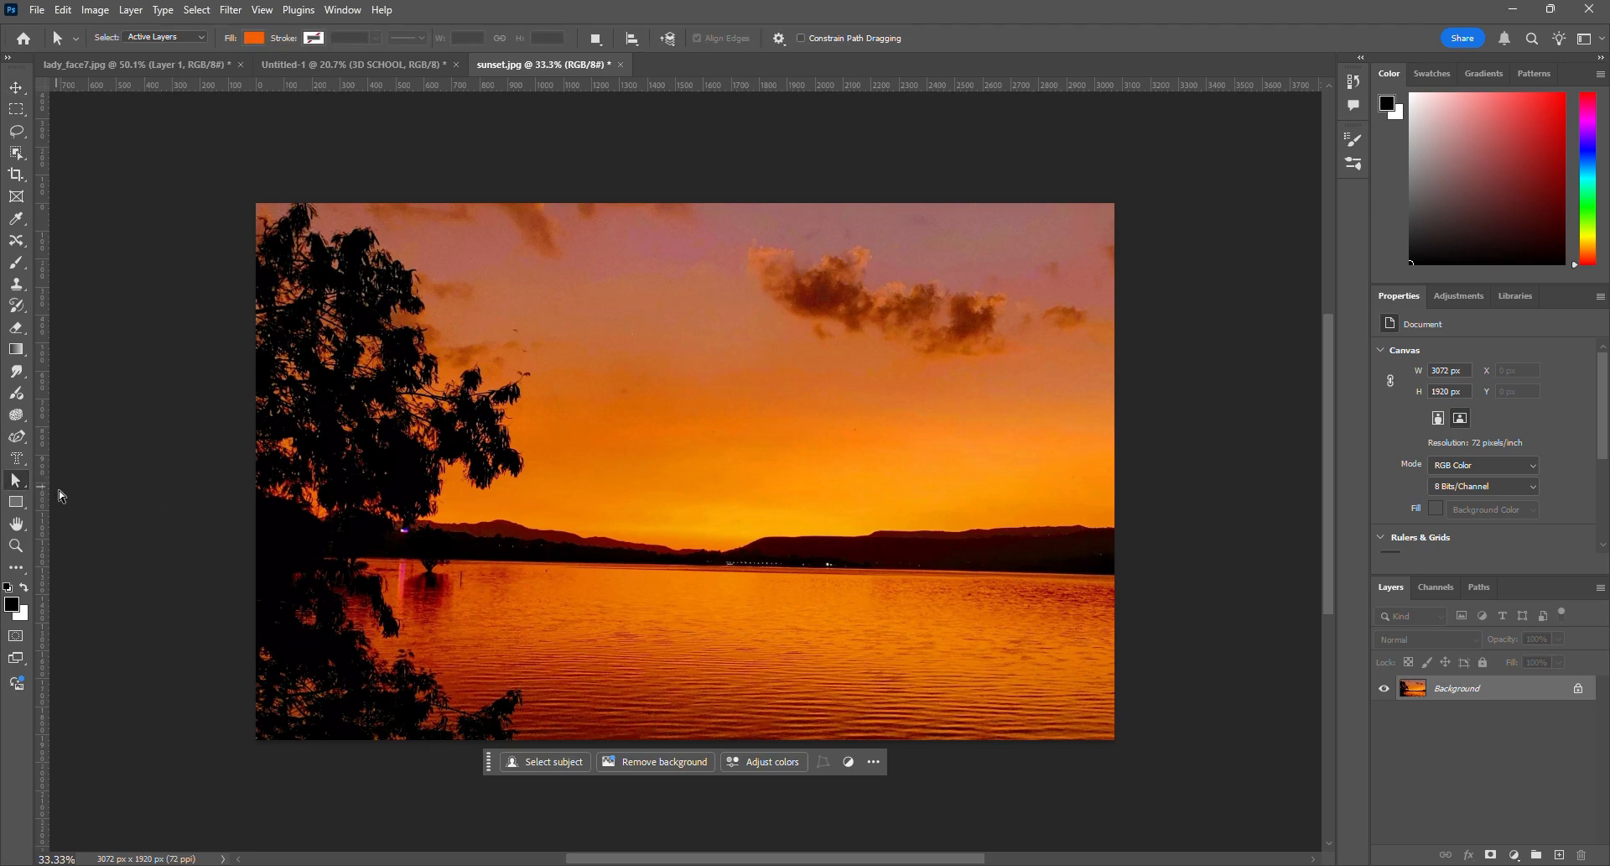
Draw a blue-filled circle about 792 px wide with the Ellipse tool in sunset.jpg and move it over the tree
{"action": "left_click", "coordinate": [20, 506]}
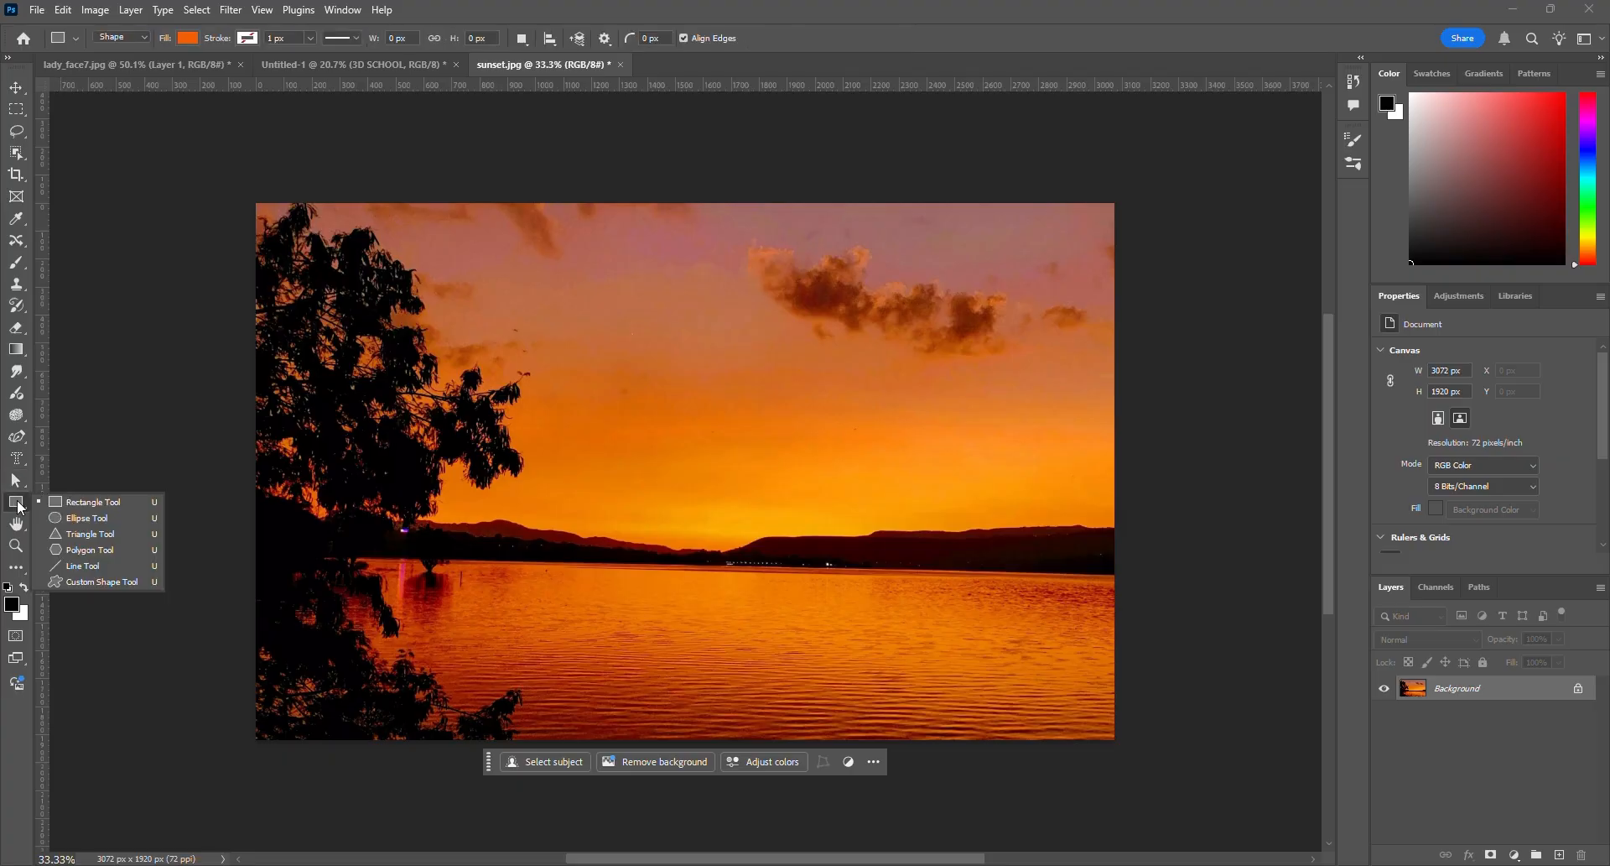
{"action": "left_click", "coordinate": [76, 520]}
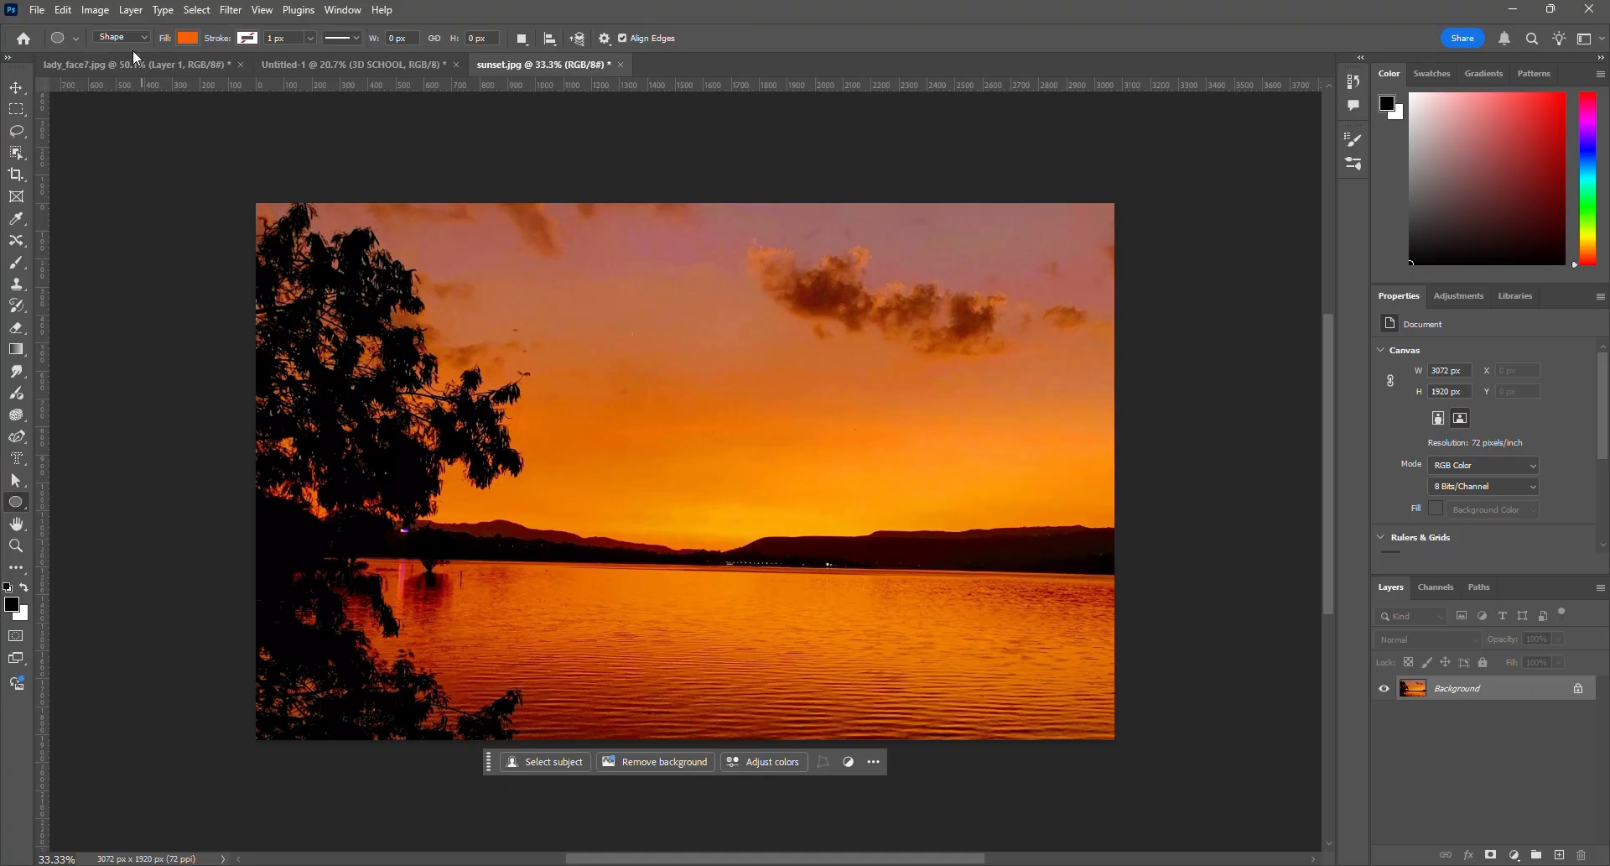
{"action": "left_click", "coordinate": [188, 38]}
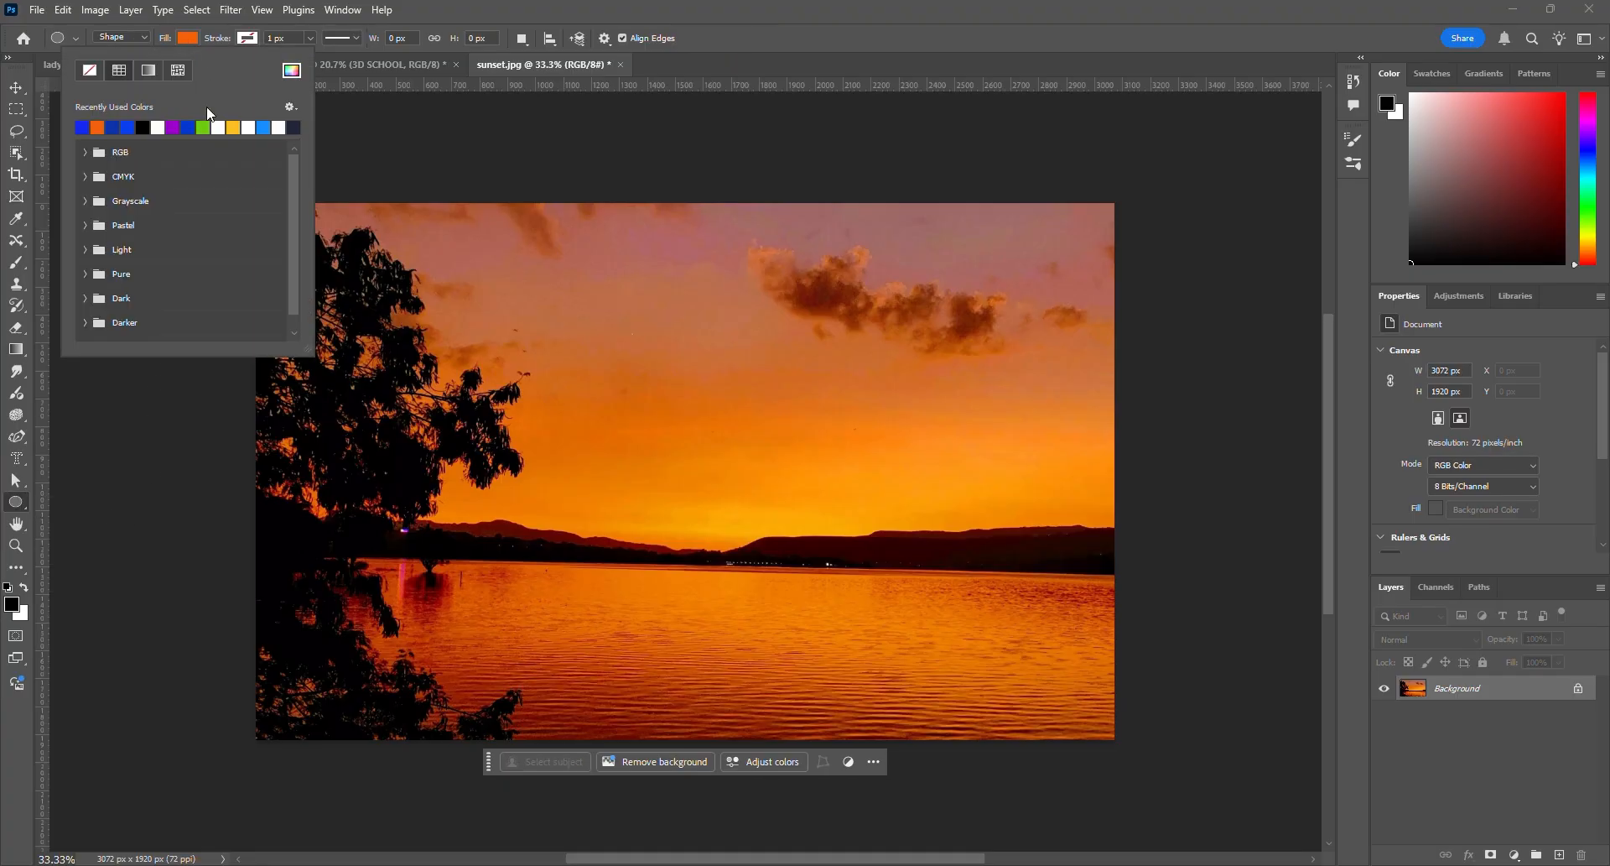
{"action": "left_click", "coordinate": [187, 127]}
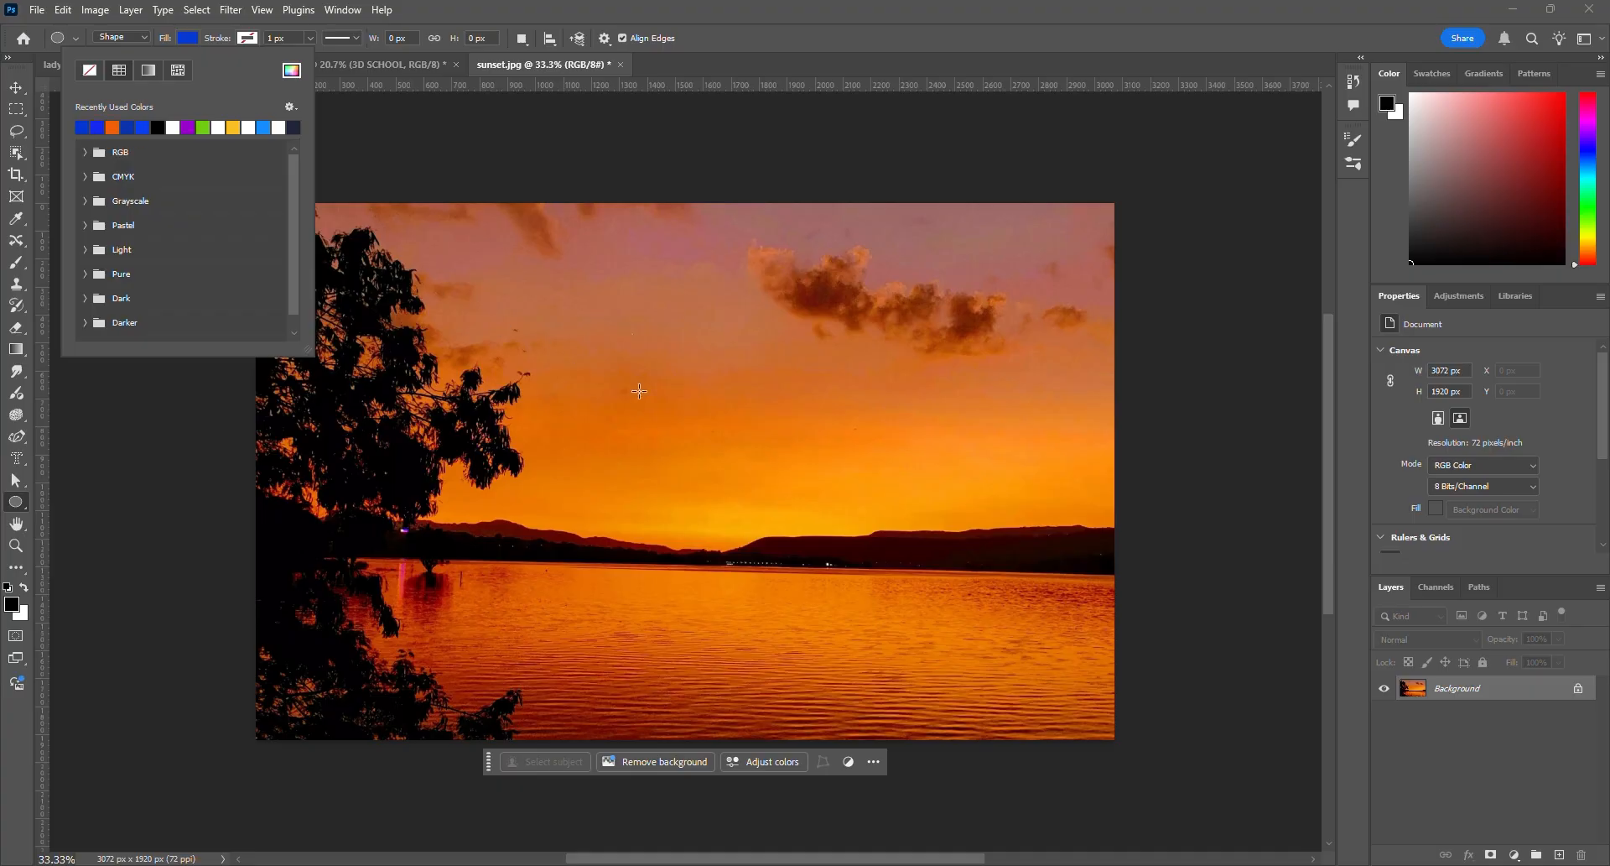
{"action": "left_click_drag", "start_coordinate": [625, 366], "coordinate": [848, 588]}
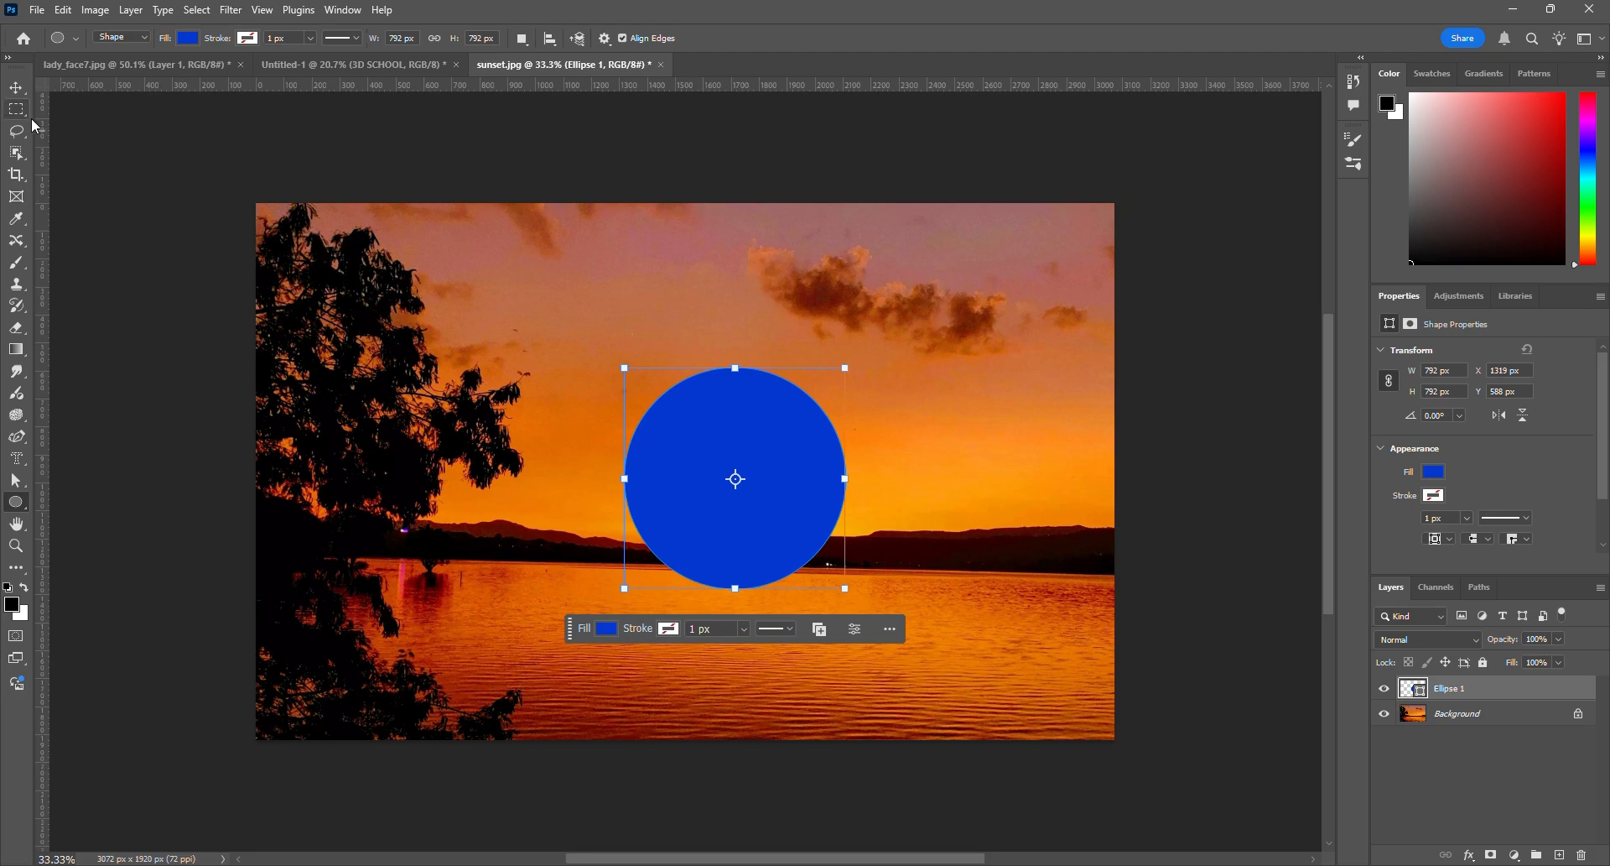
{"action": "left_click", "coordinate": [16, 87]}
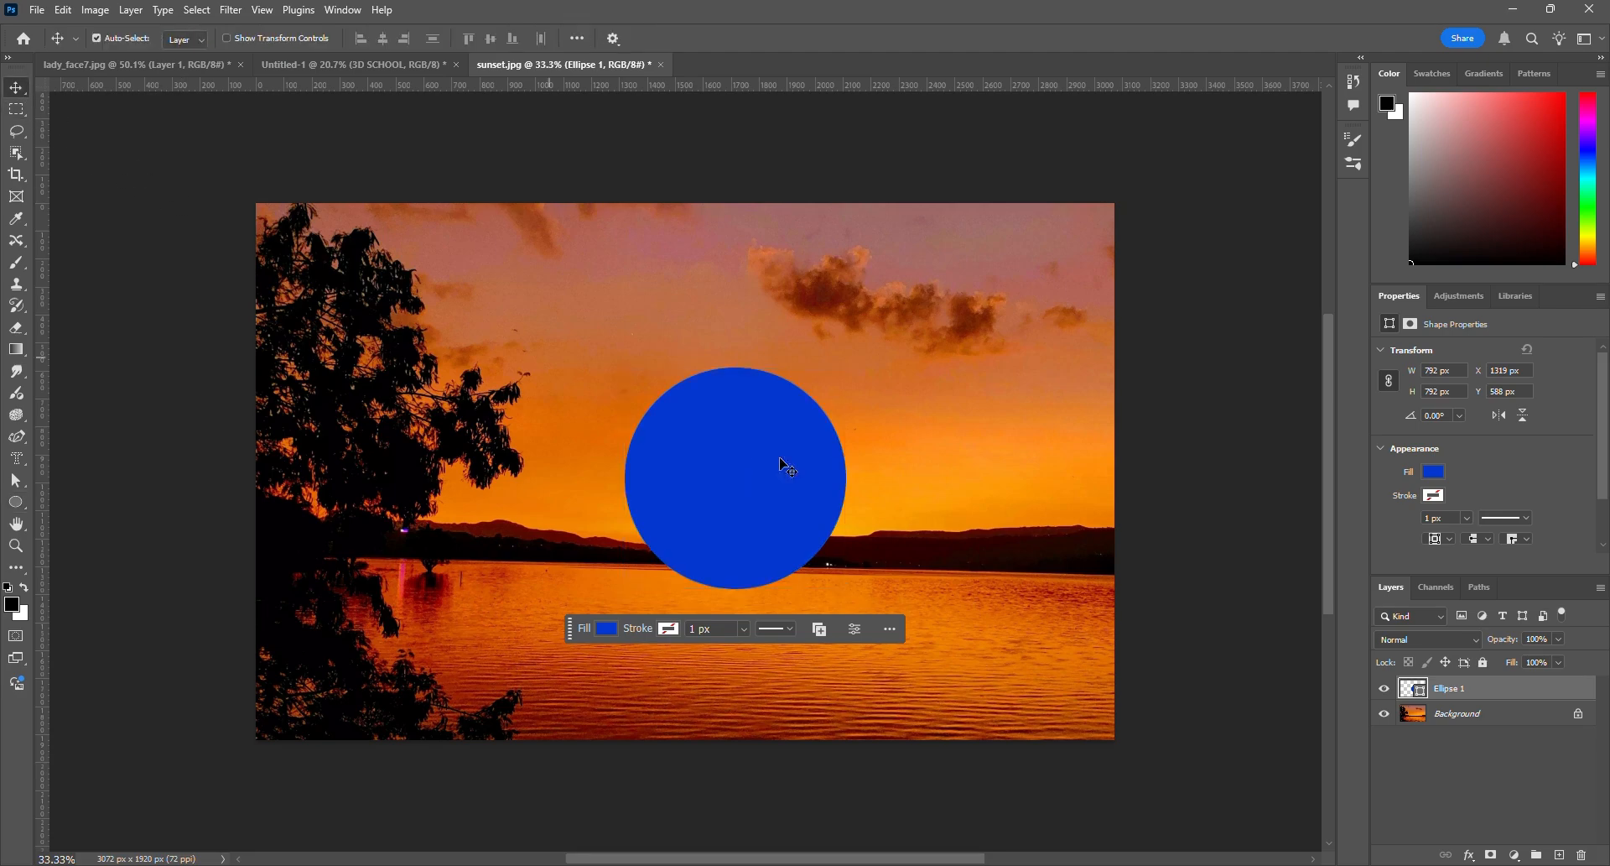
{"action": "left_click_drag", "start_coordinate": [780, 459], "coordinate": [506, 352]}
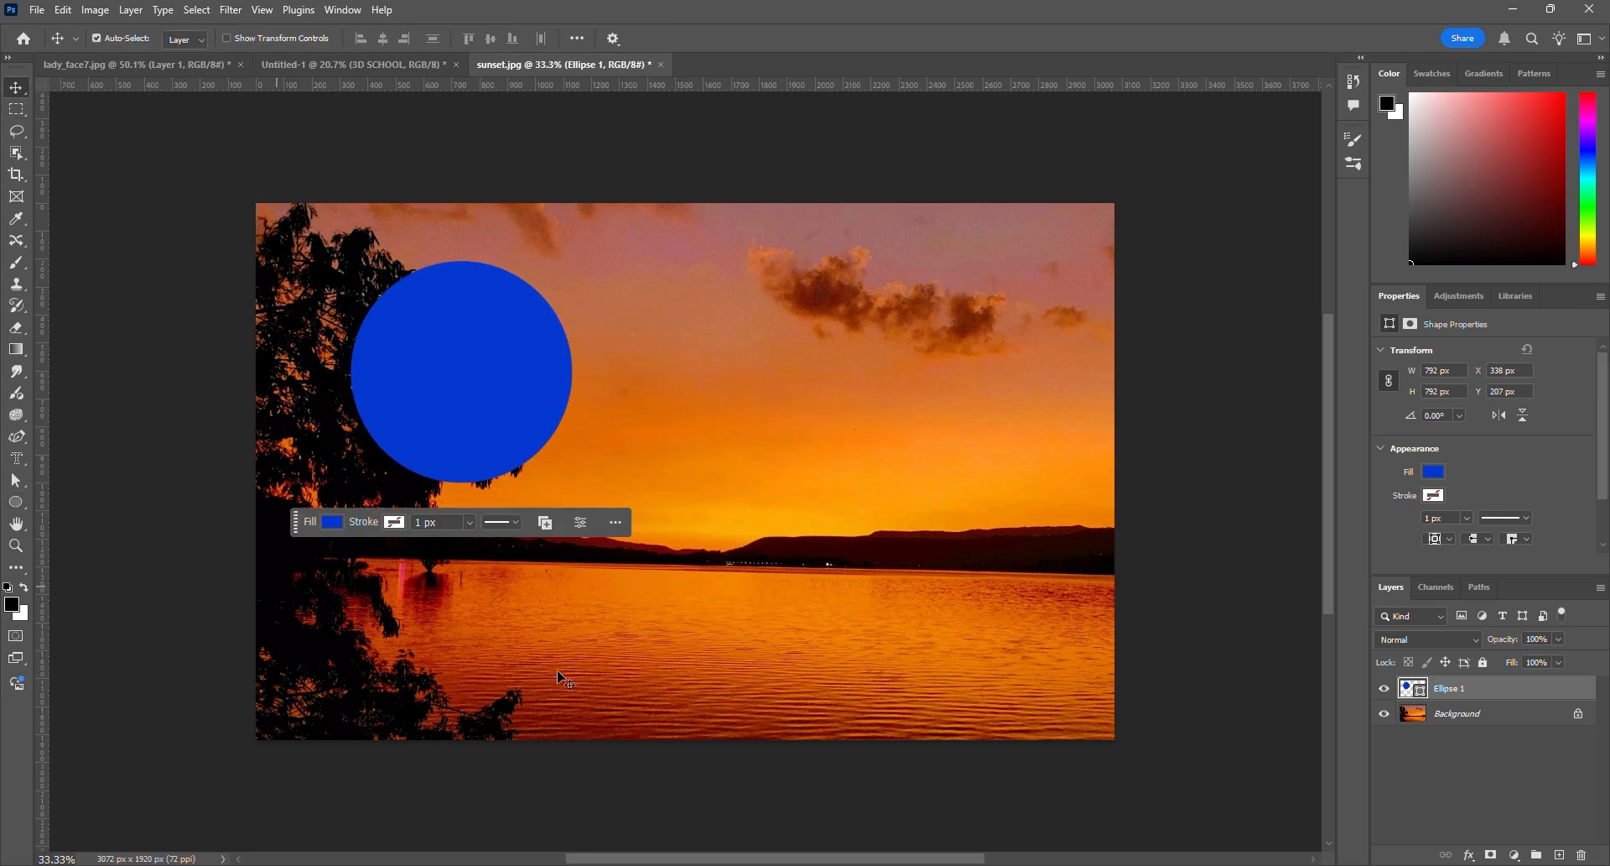
On the Background layer, draw a six-sided polygon in Path mode, about 759 by 659 px across the shoreline, and convert it to a selection
{"action": "left_click", "coordinate": [1493, 715]}
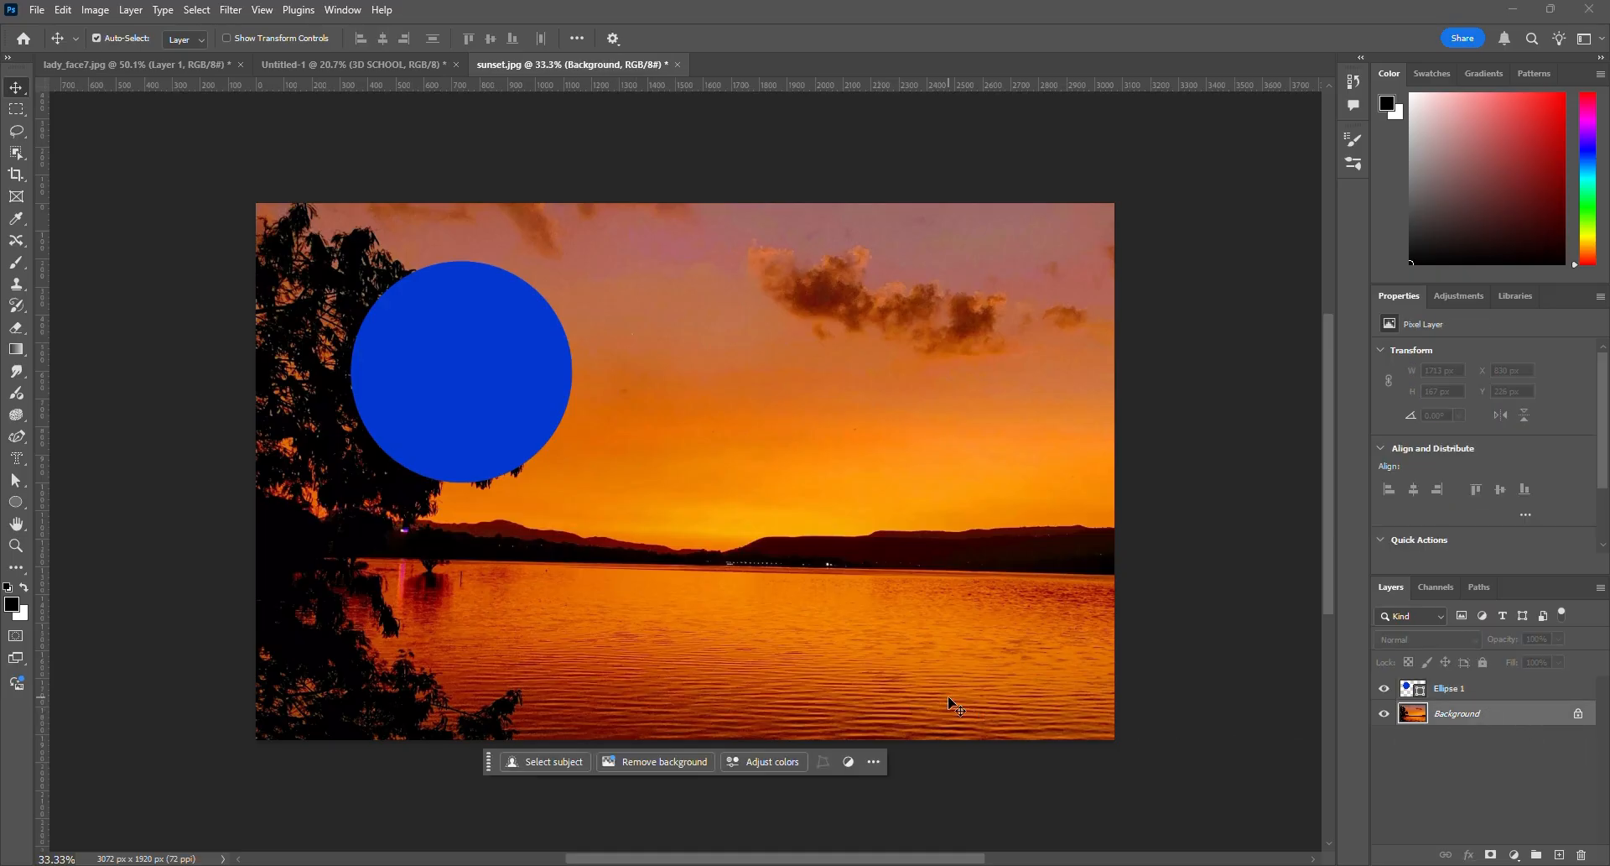
{"action": "left_click", "coordinate": [15, 501]}
{"action": "left_click", "coordinate": [84, 547]}
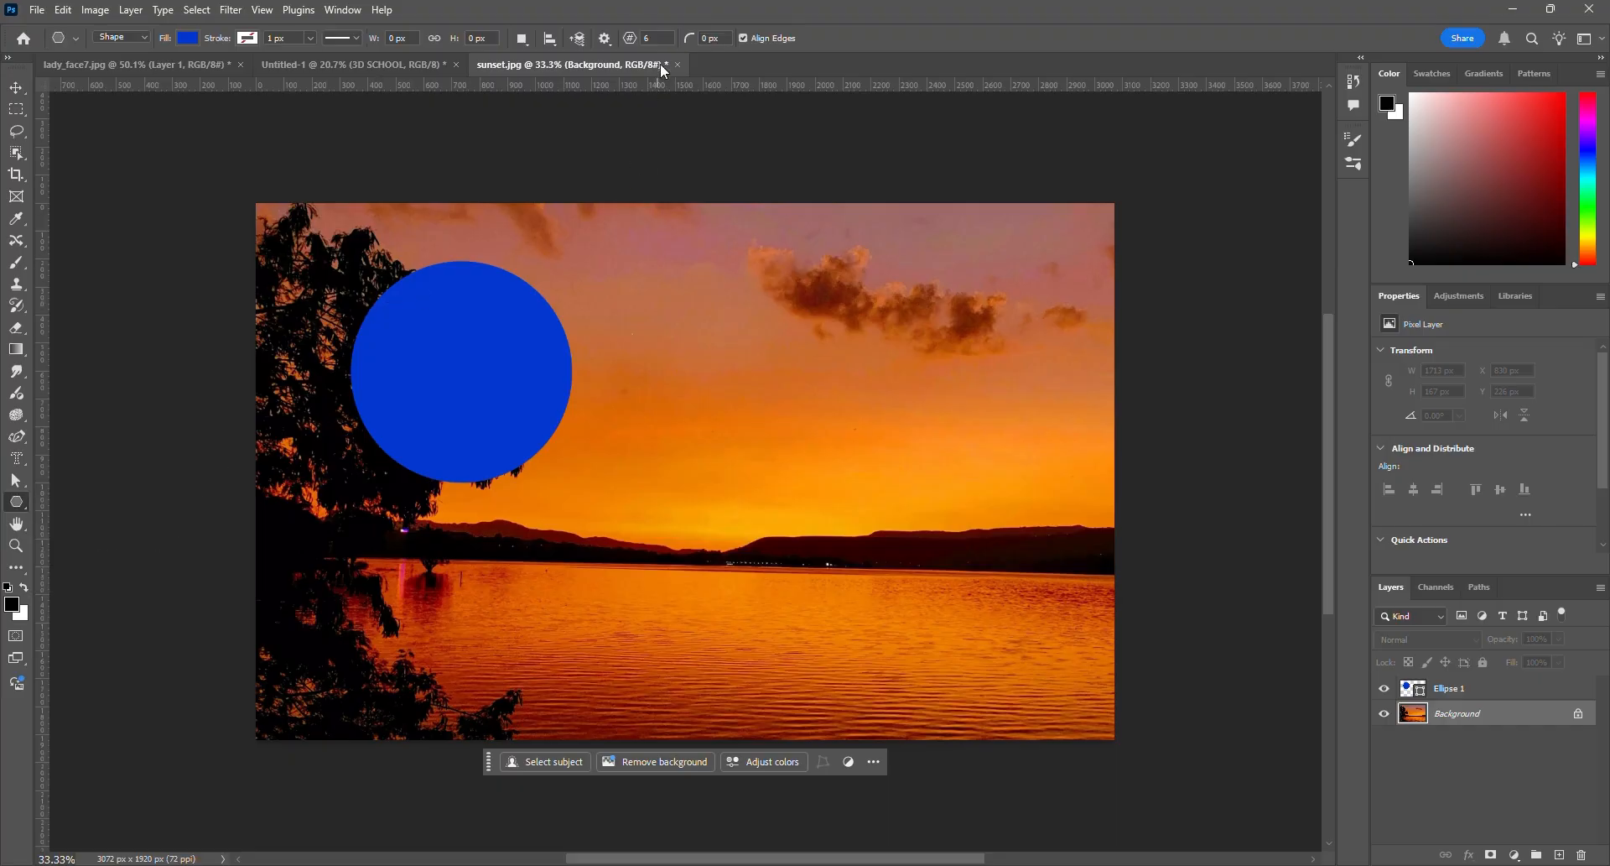
{"action": "left_click", "coordinate": [146, 38]}
{"action": "left_click", "coordinate": [128, 66]}
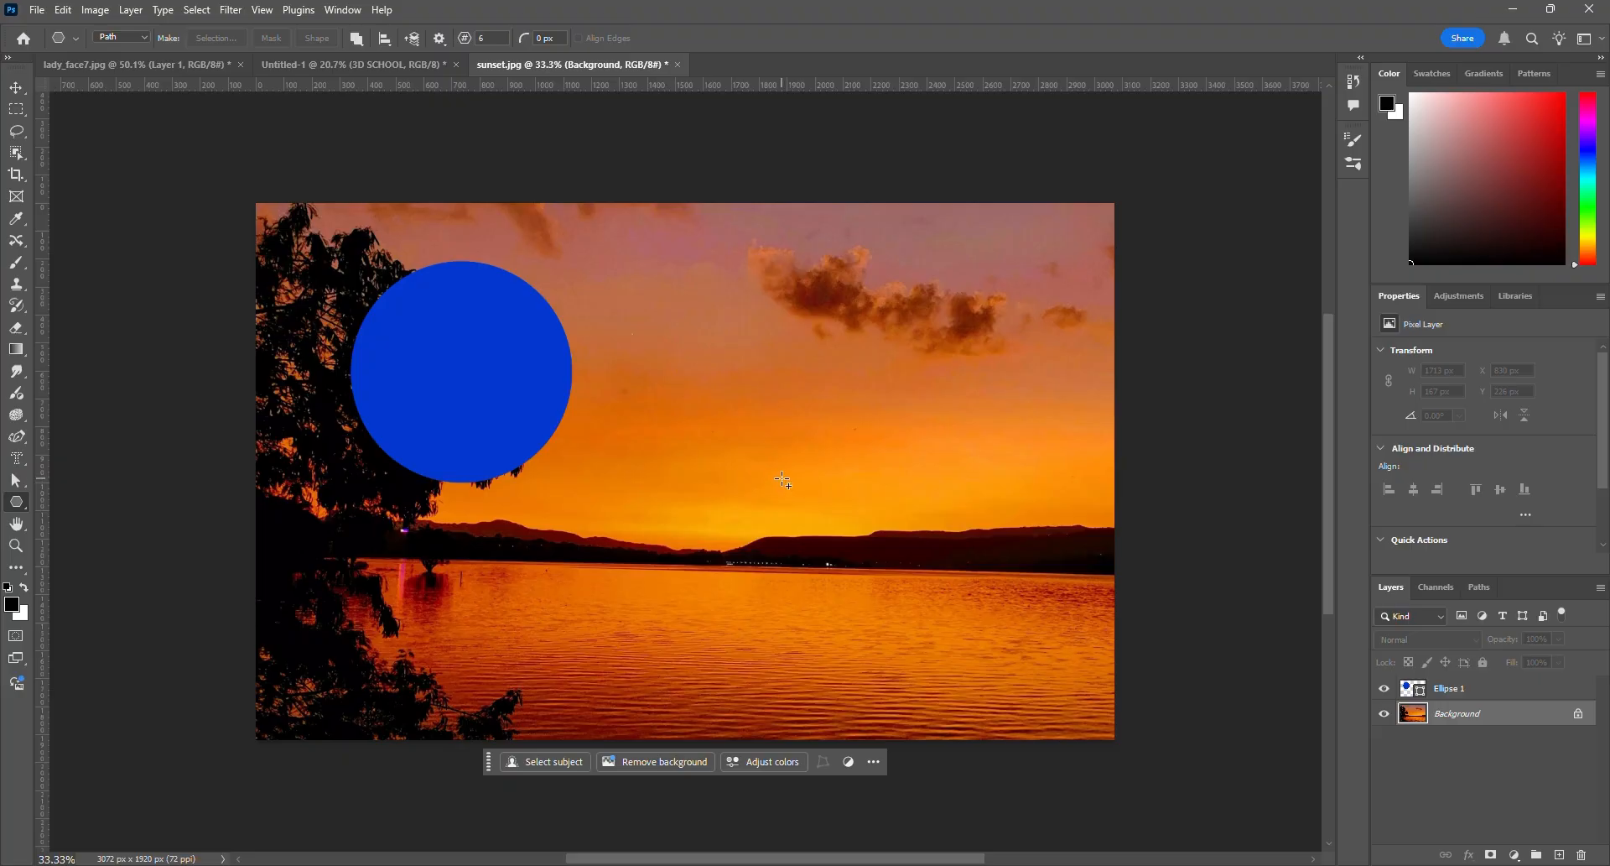
{"action": "left_click_drag", "start_coordinate": [747, 444], "coordinate": [982, 651]}
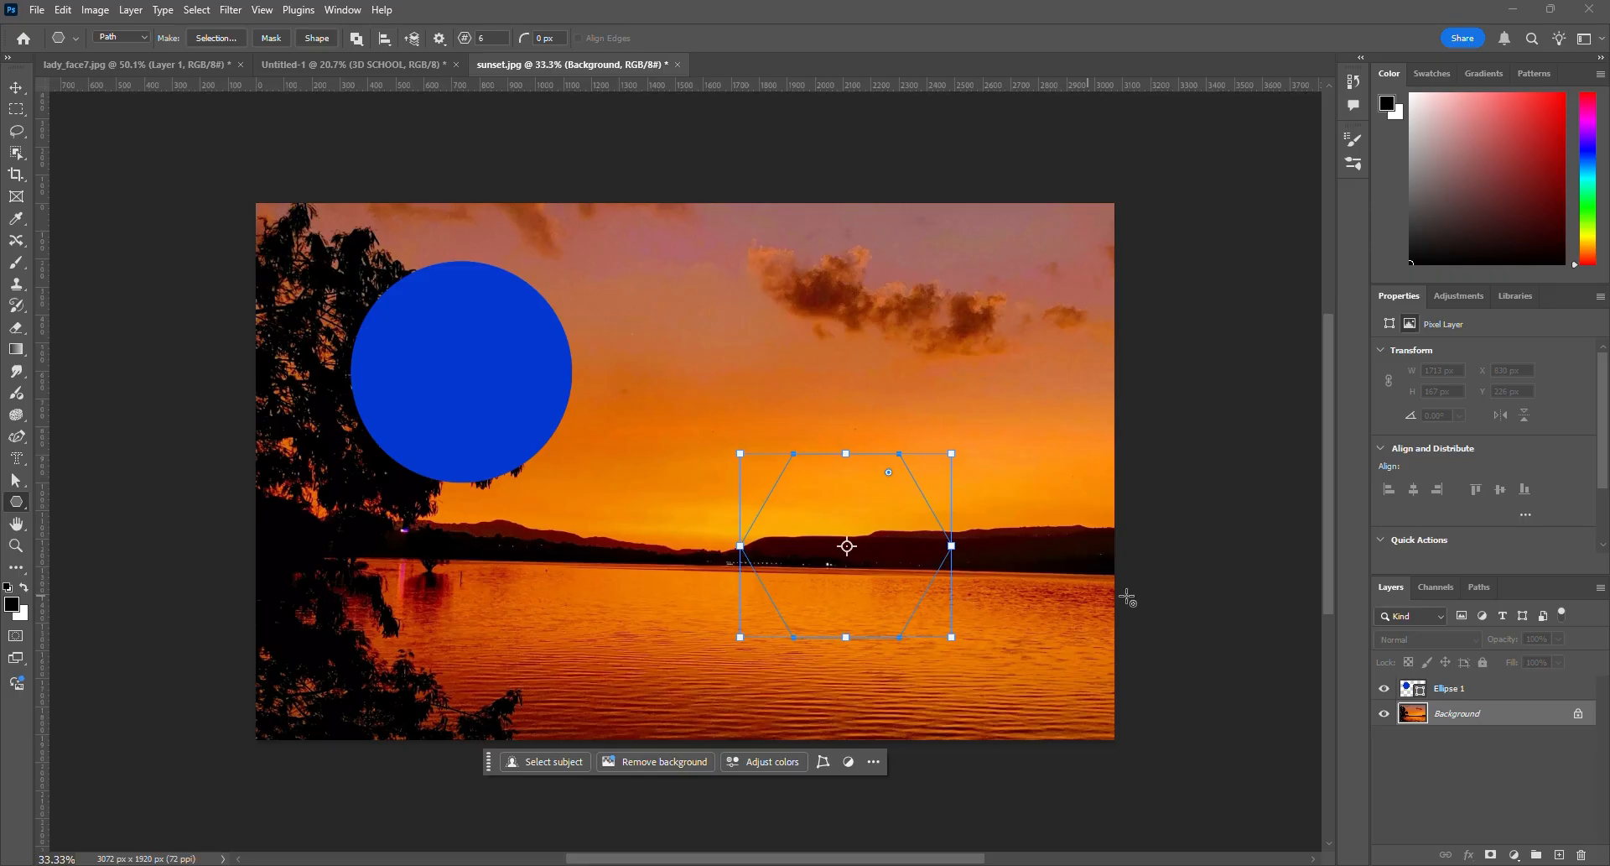
{"action": "key", "text": "ctrl+Return"}
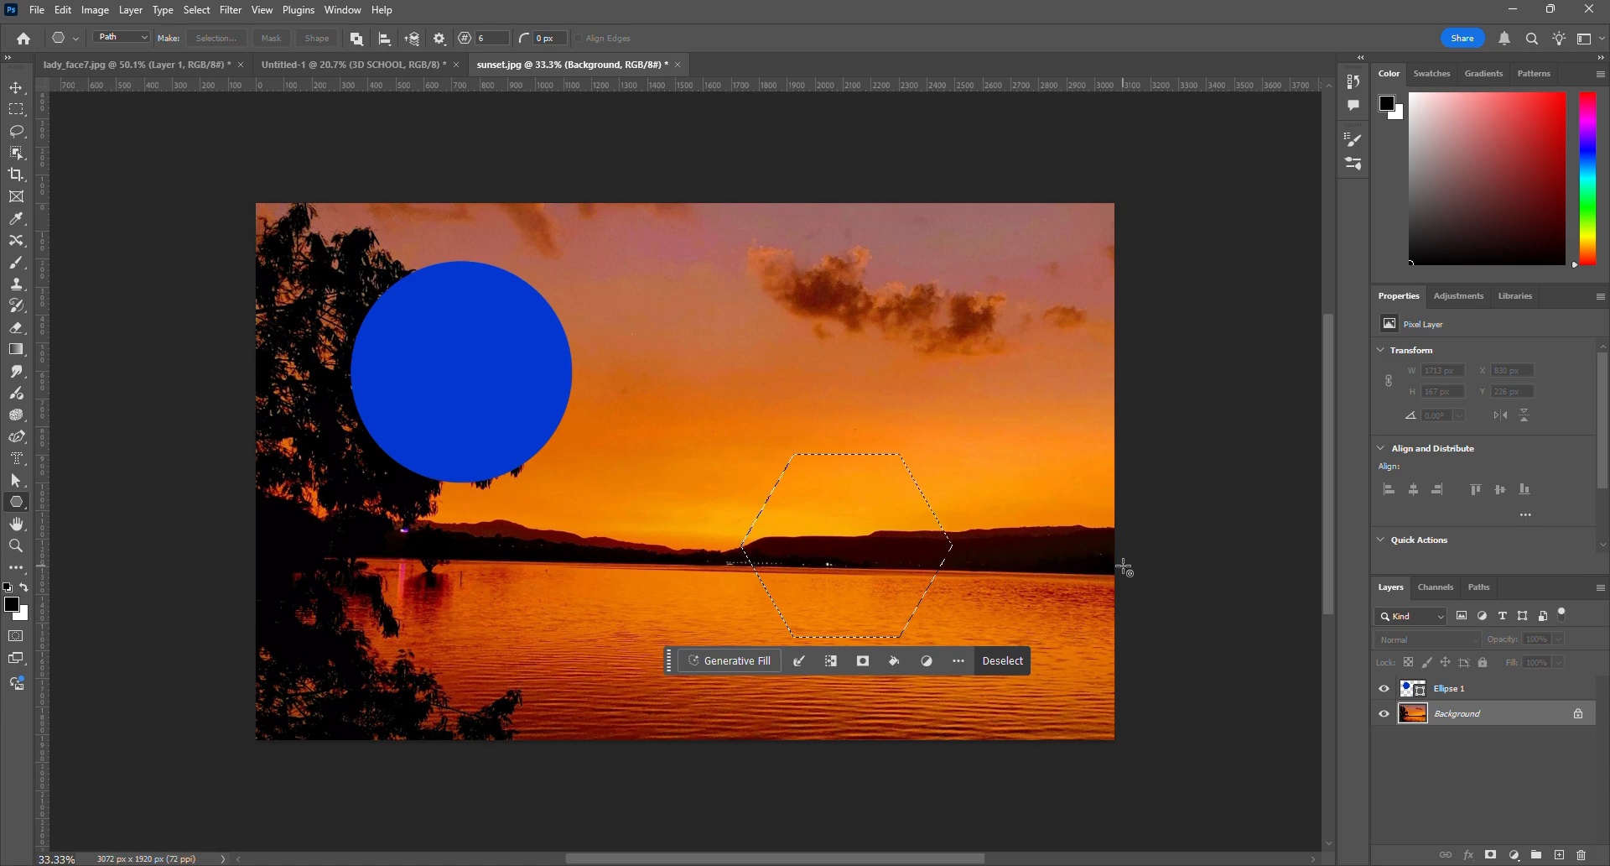
Copy the hexagonal selection to a new layer and move it up toward the image centre with the Background layer temporarily hidden
{"action": "key", "text": "ctrl+j"}
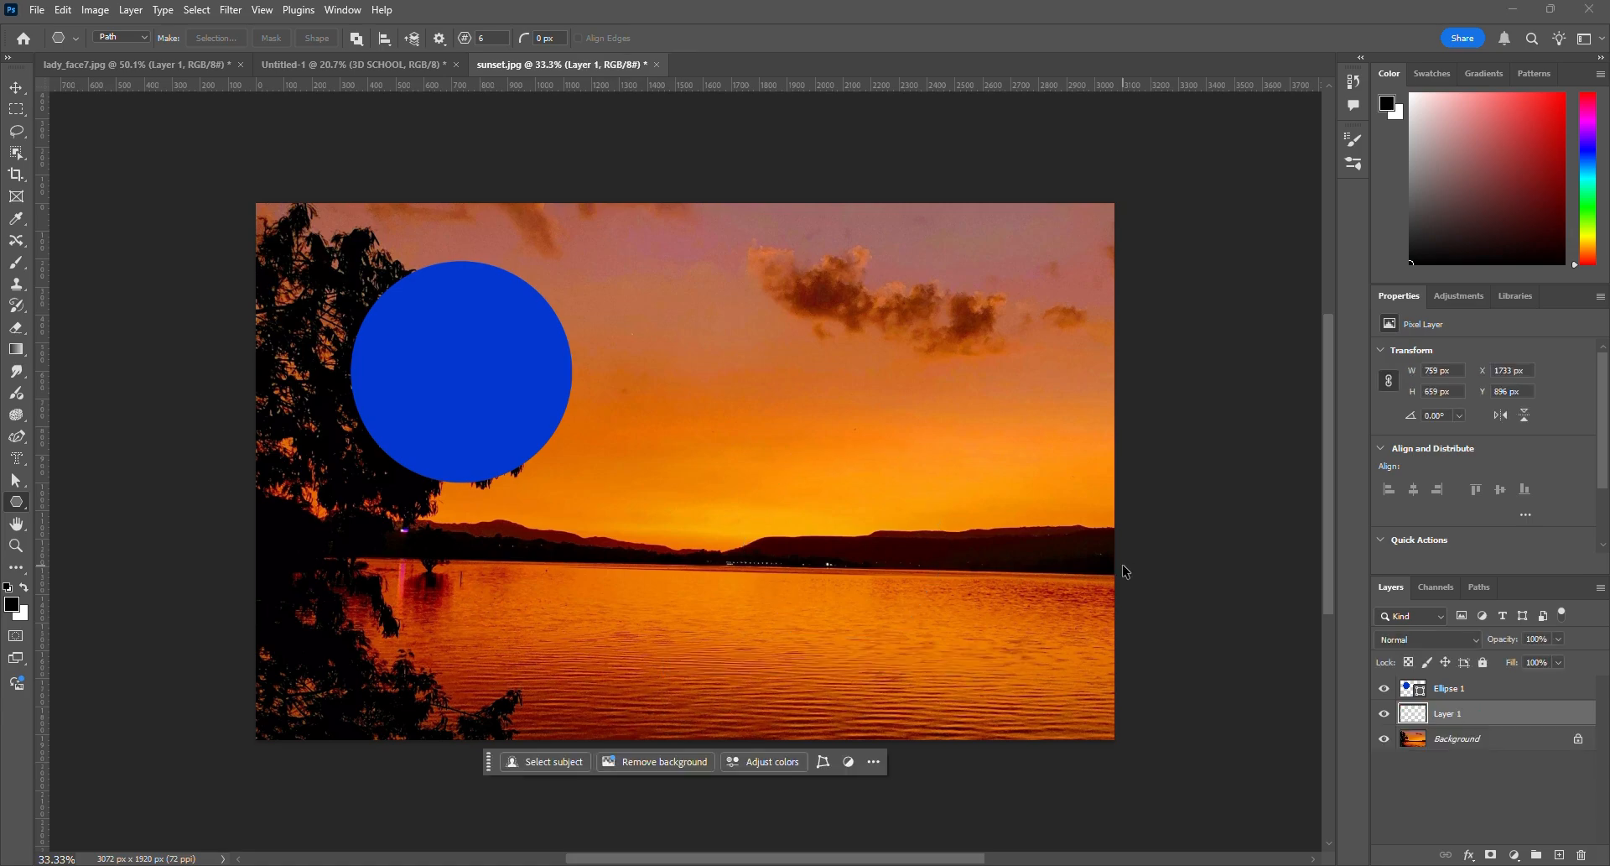
{"action": "left_click", "coordinate": [1383, 738]}
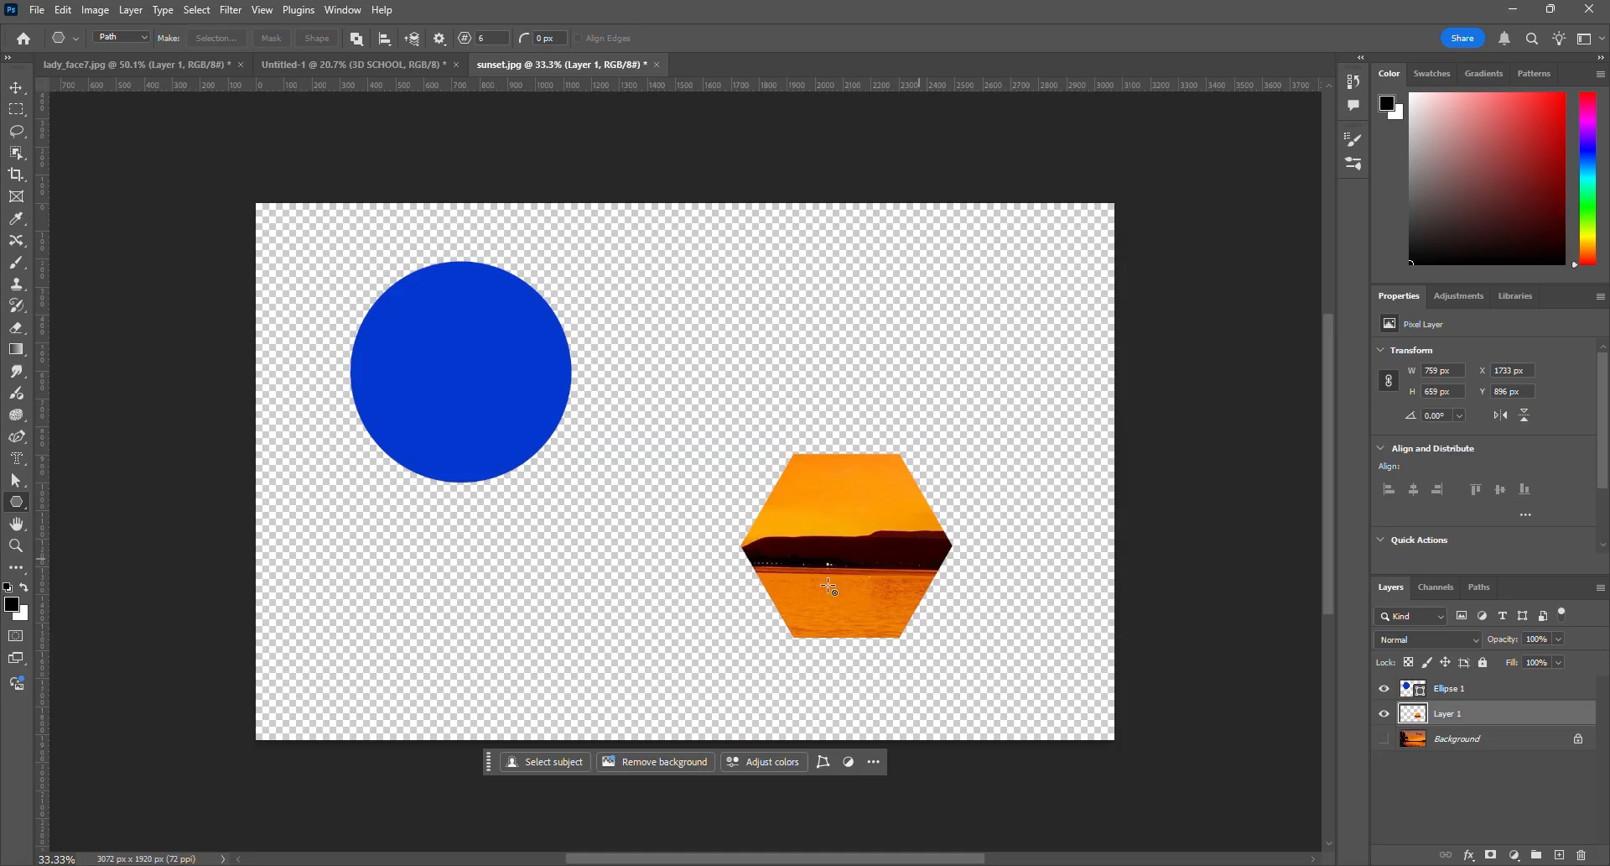
{"action": "left_click", "coordinate": [17, 88]}
{"action": "left_click_drag", "start_coordinate": [871, 549], "coordinate": [715, 444]}
{"action": "left_click", "coordinate": [1385, 738]}
Delete the hexagon layer and the blue circle layer, keeping only the Background layer
{"action": "key", "text": "Delete"}
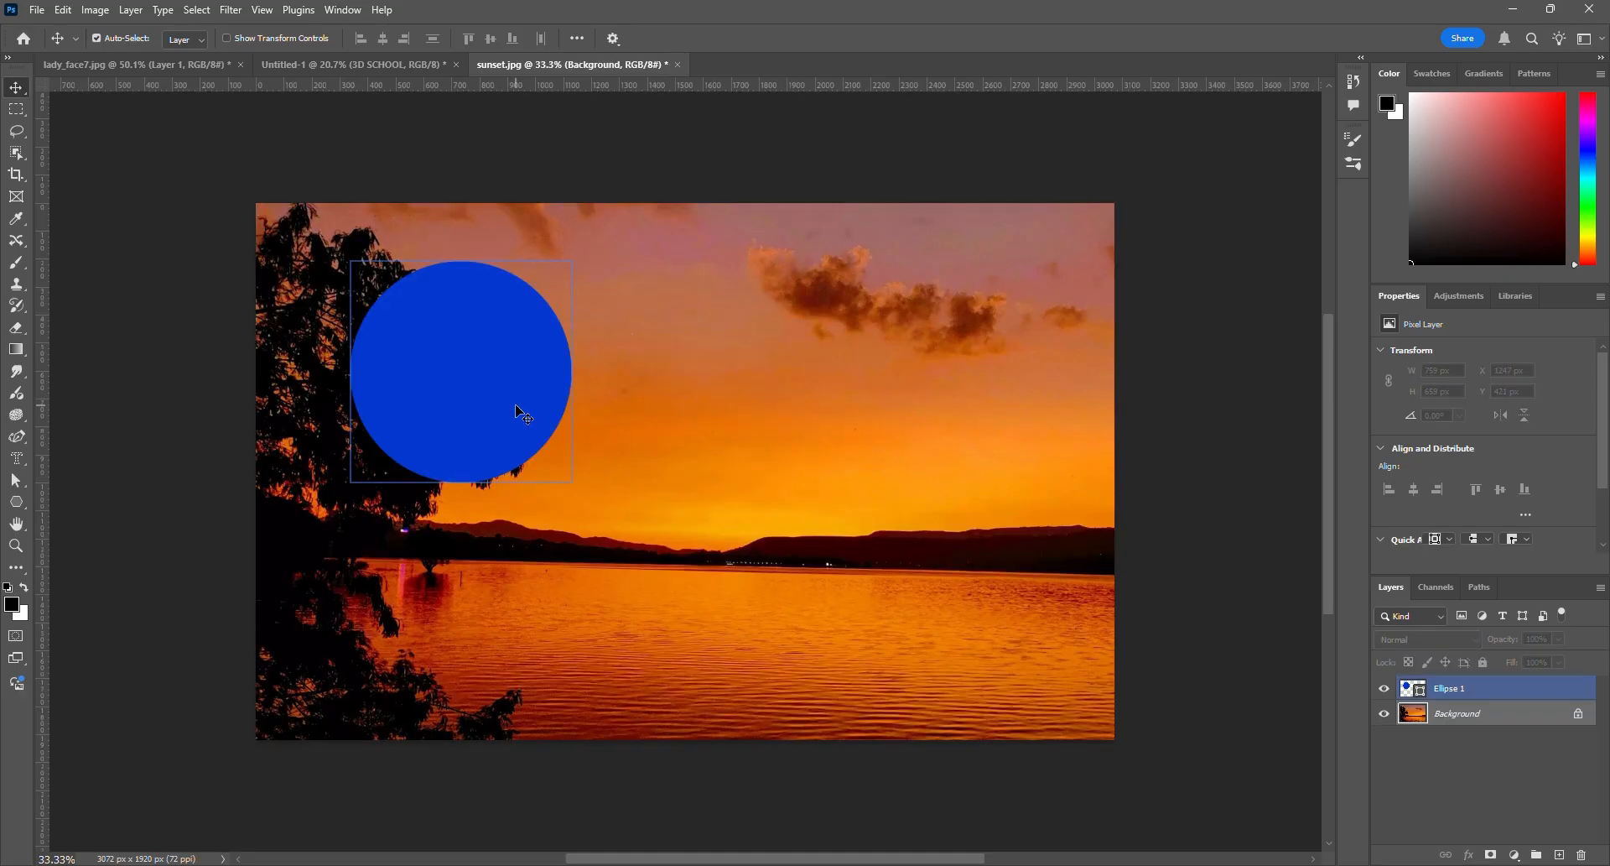
{"action": "key", "text": "Delete"}
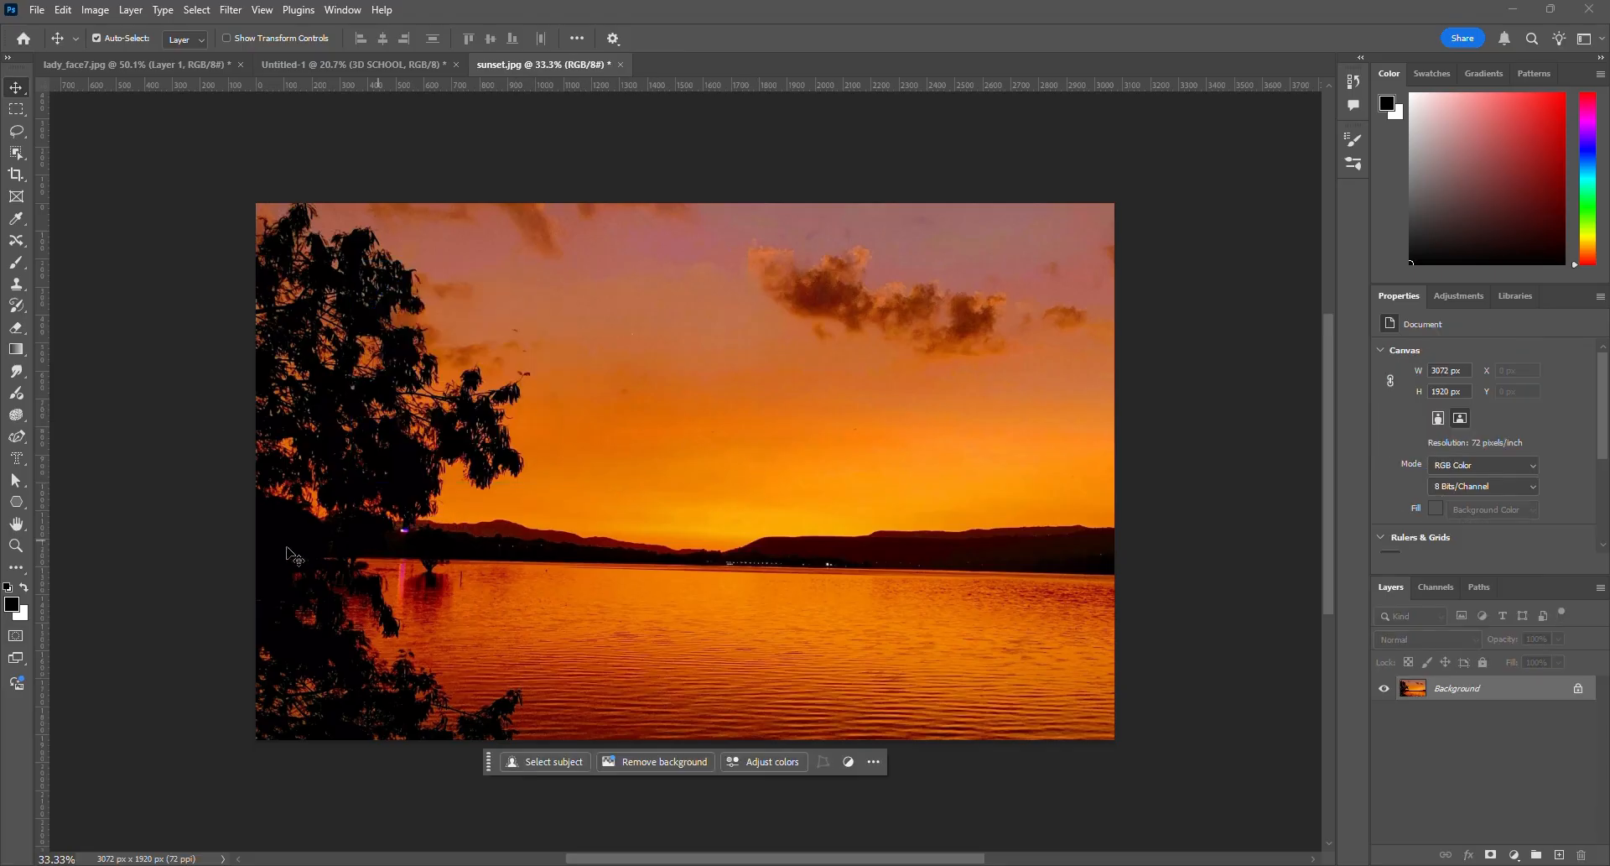
Draw a palm tree from the Leaf Trees custom shapes in Path mode, about 923 by 1089 px, and convert it to a selection
{"action": "left_click", "coordinate": [20, 501]}
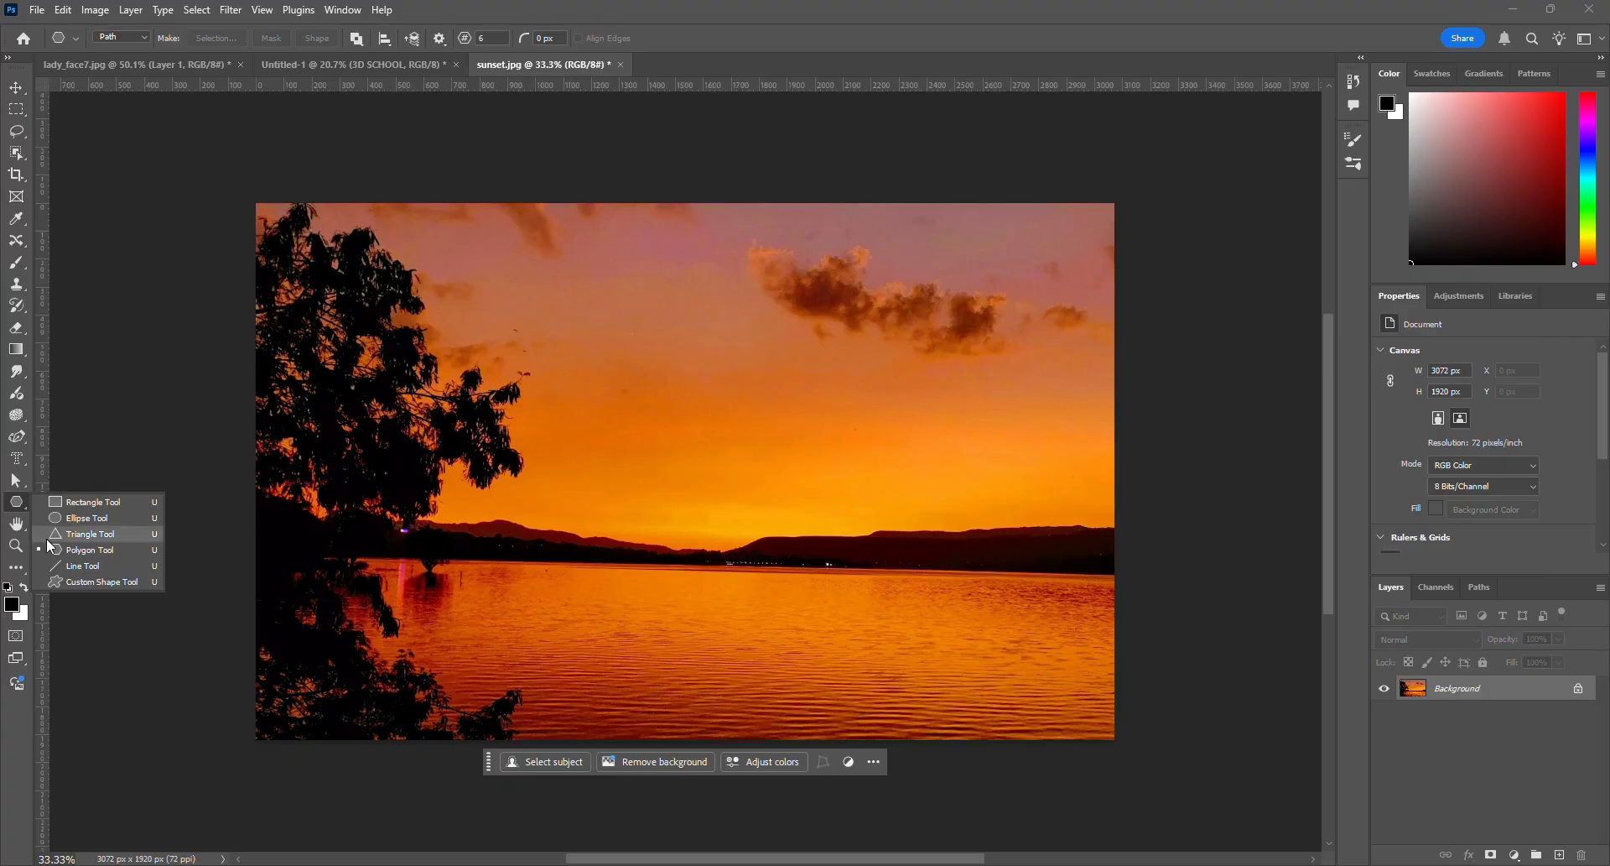
{"action": "left_click", "coordinate": [94, 582]}
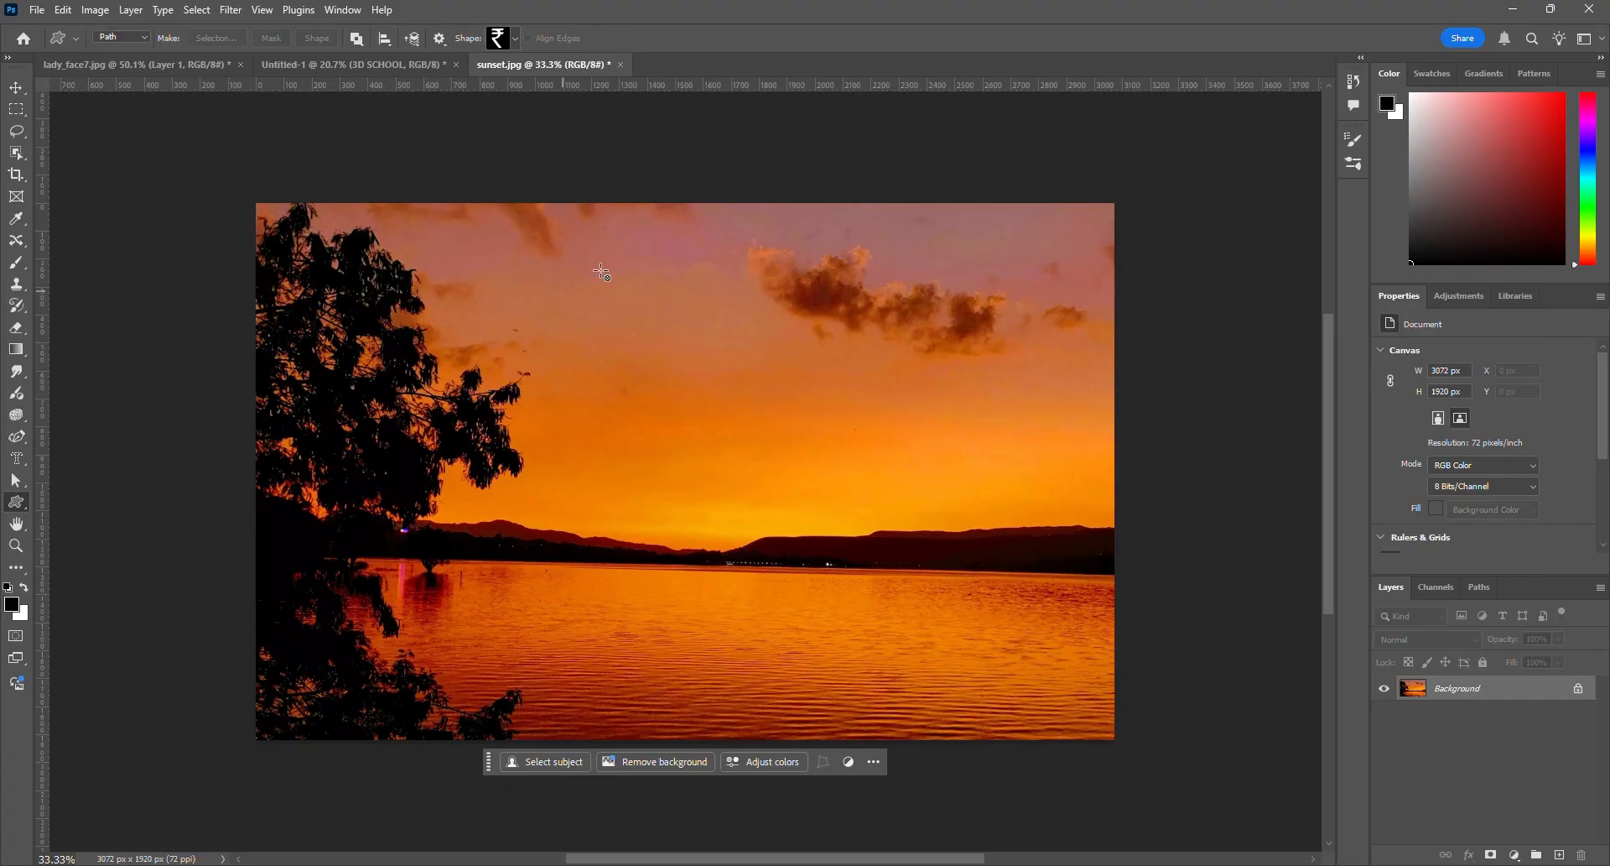
{"action": "left_click", "coordinate": [517, 39]}
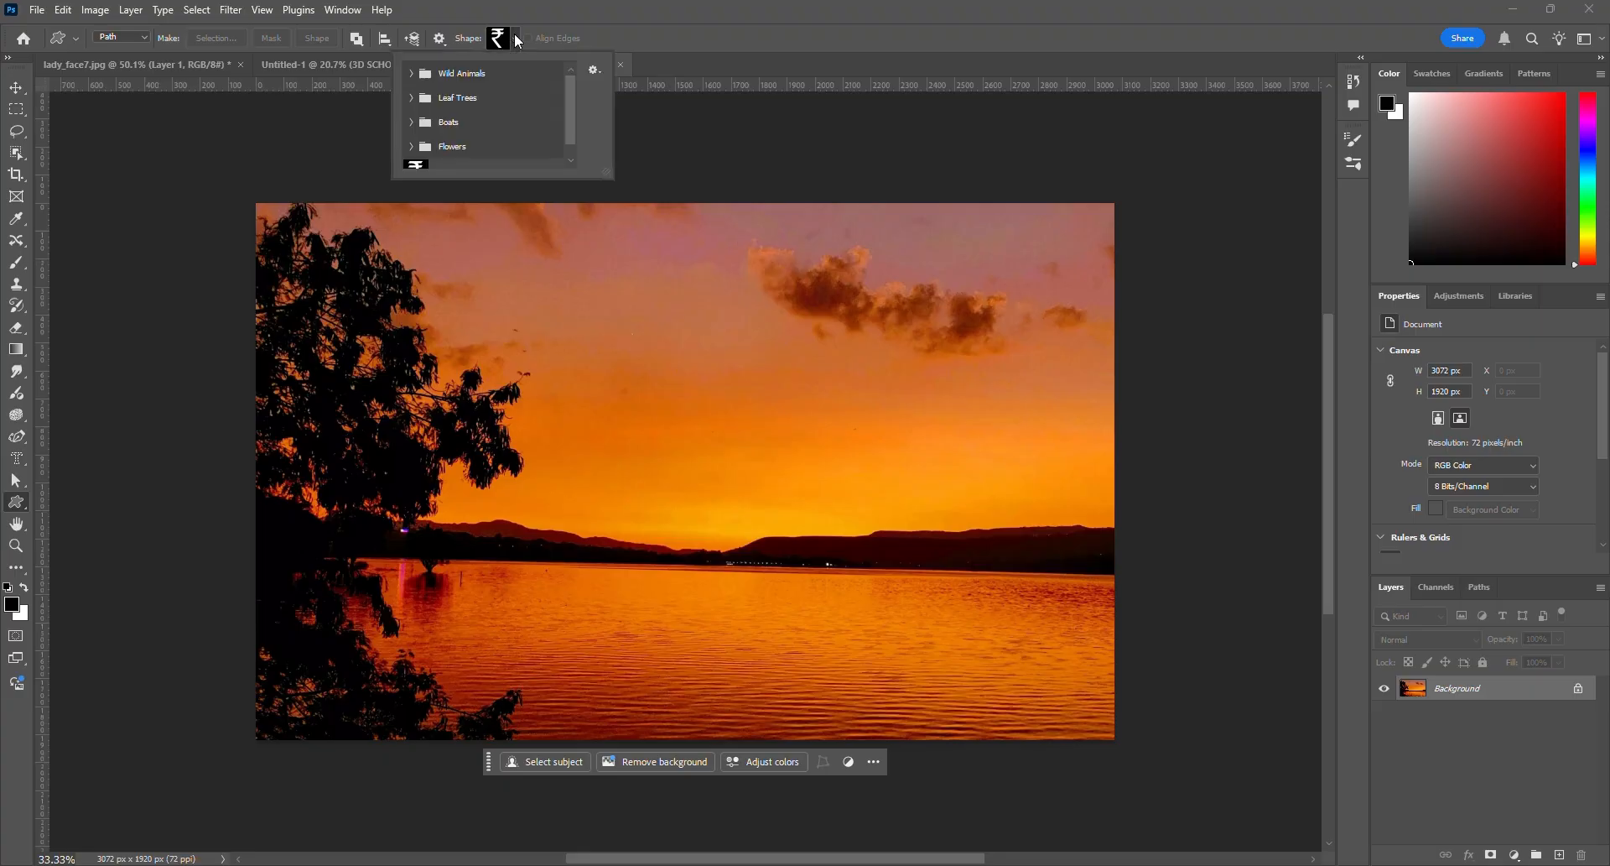
{"action": "left_click", "coordinate": [411, 74]}
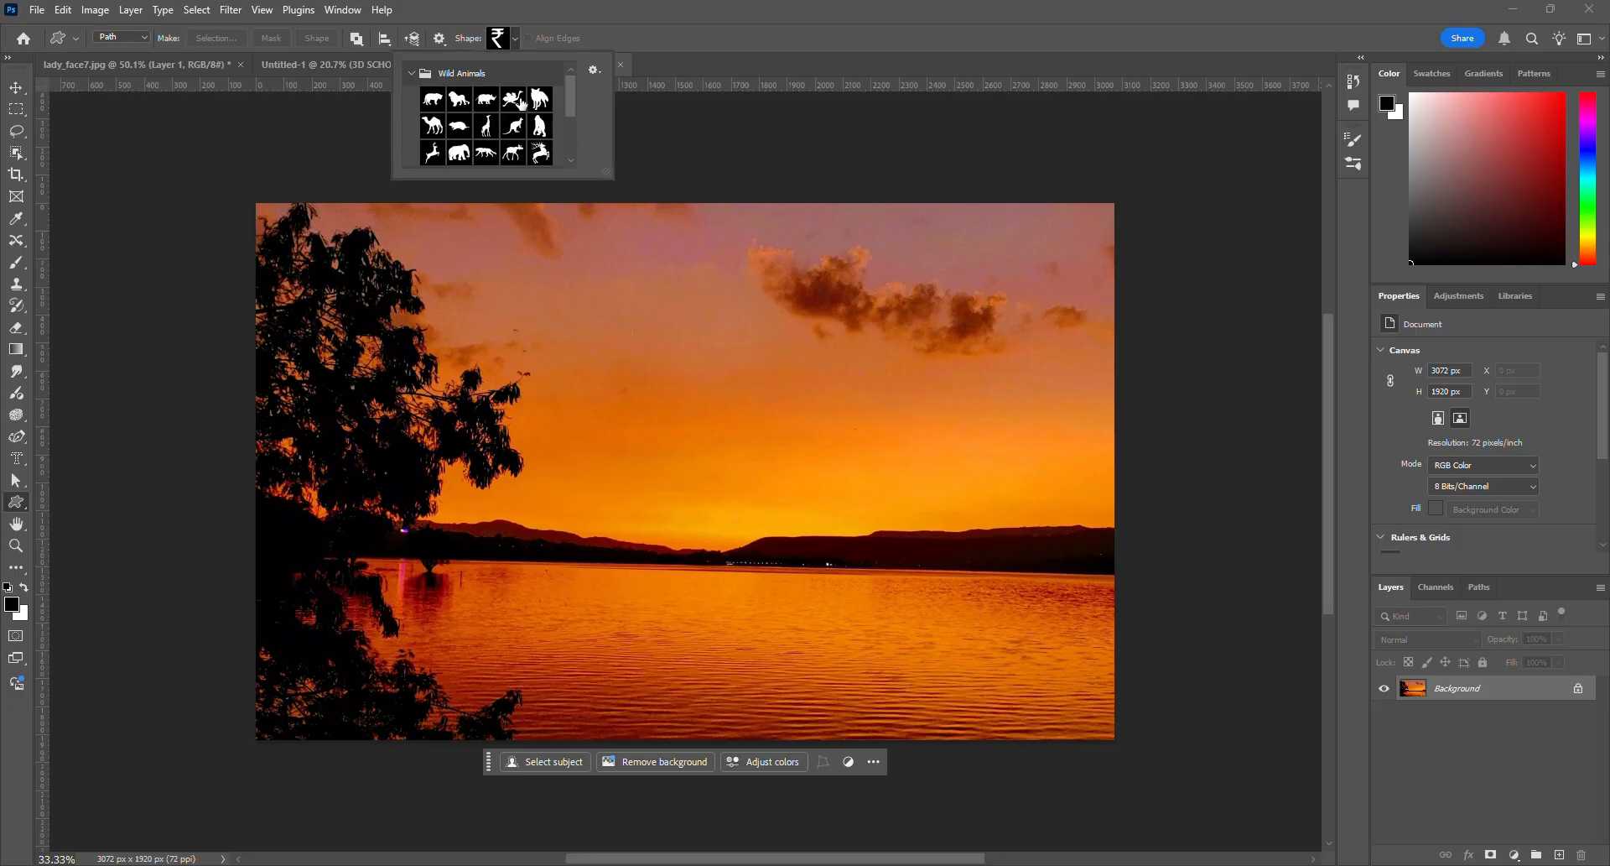
{"action": "left_click", "coordinate": [411, 74]}
{"action": "left_click", "coordinate": [412, 99]}
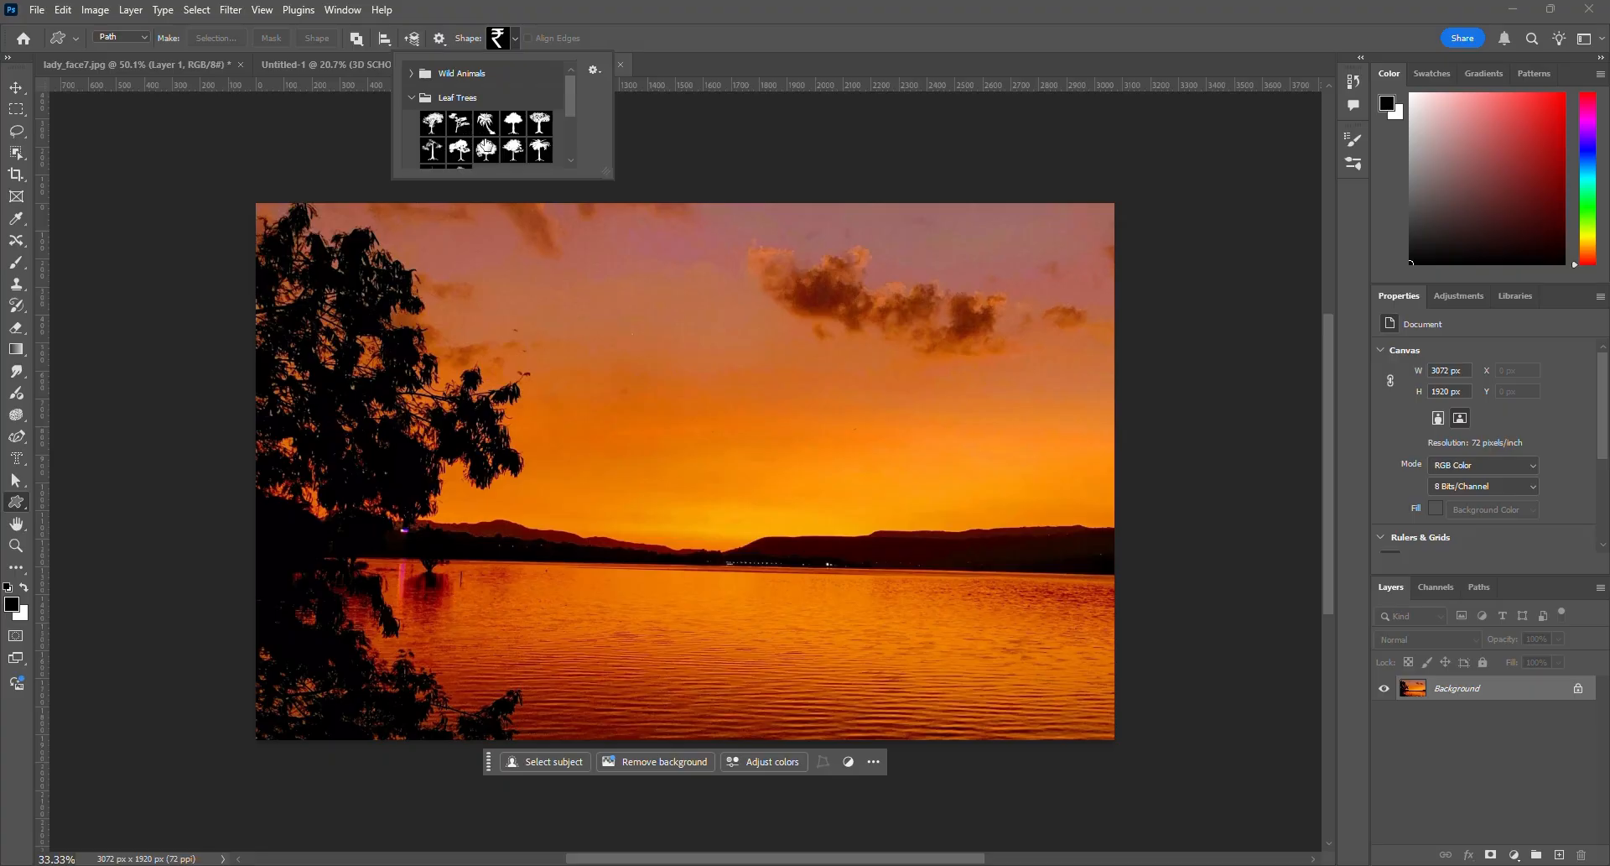
{"action": "left_click", "coordinate": [483, 125]}
{"action": "left_click_drag", "start_coordinate": [679, 333], "coordinate": [938, 686]}
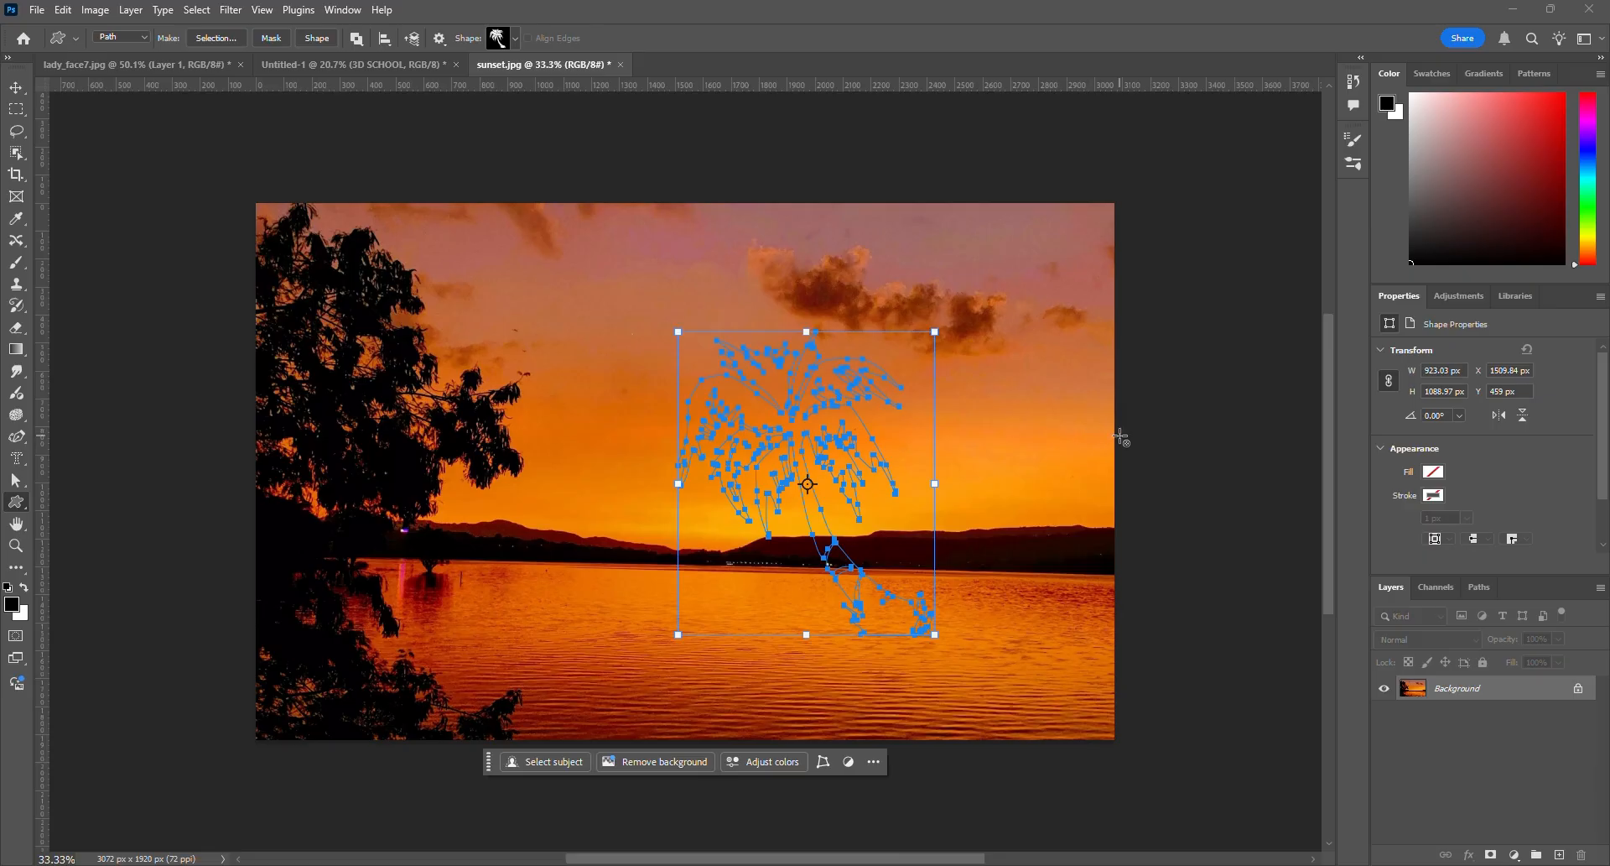
{"action": "key", "text": "ctrl+Return"}
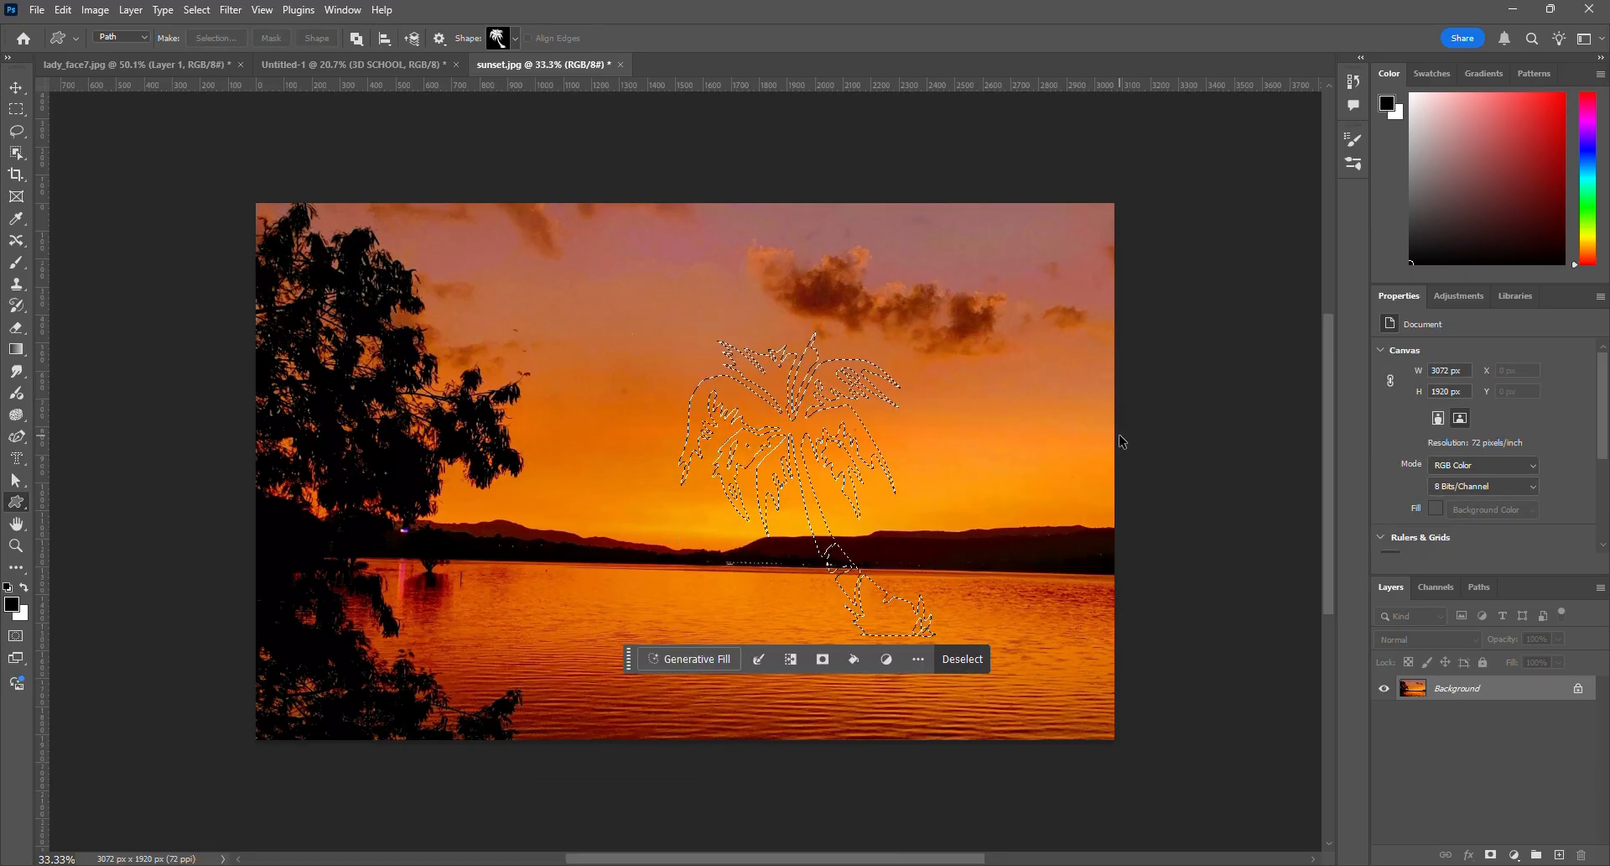
Copy the palm-shaped selection from sunset.jpg into lady_face7.jpg over the portrait, and clear the selection in sunset.jpg
{"action": "key", "text": "v"}
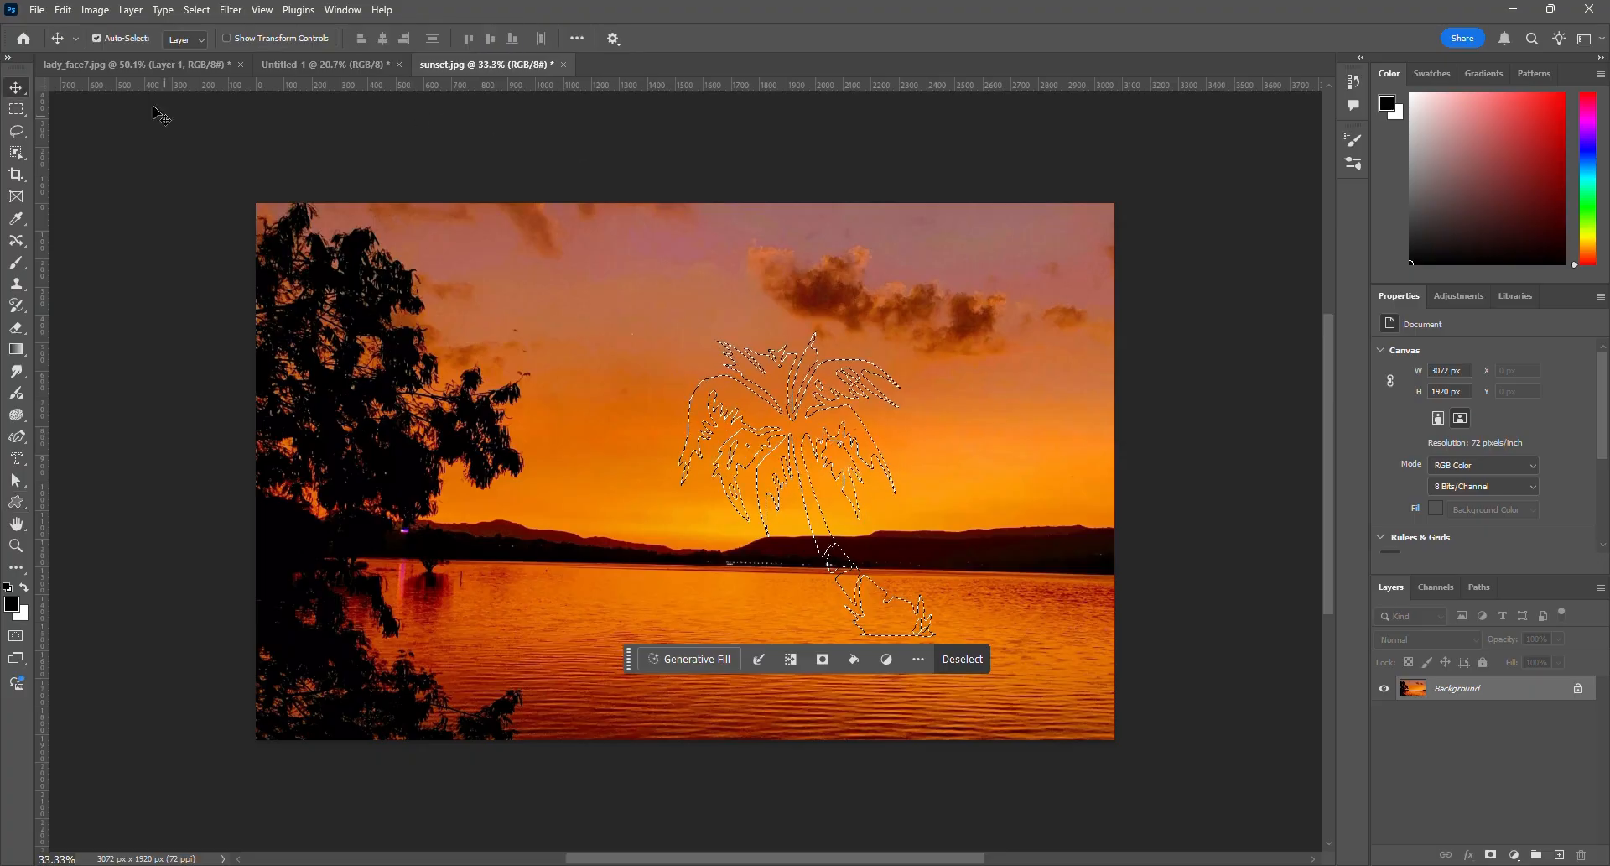
{"action": "left_click", "coordinate": [106, 67]}
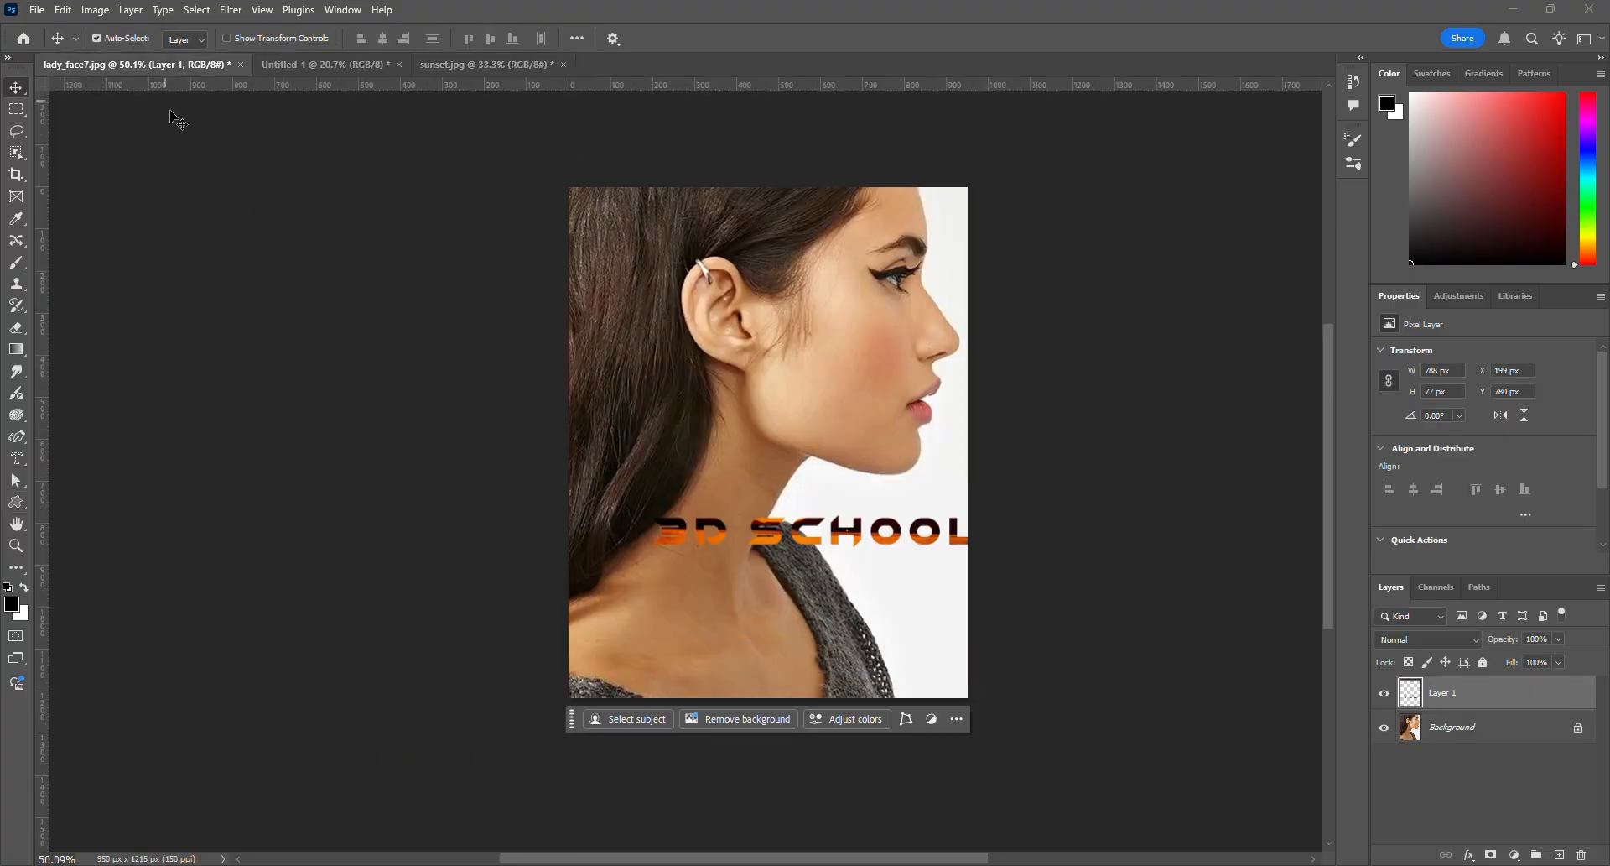
{"action": "left_click_drag", "start_coordinate": [176, 120], "coordinate": [172, 119]}
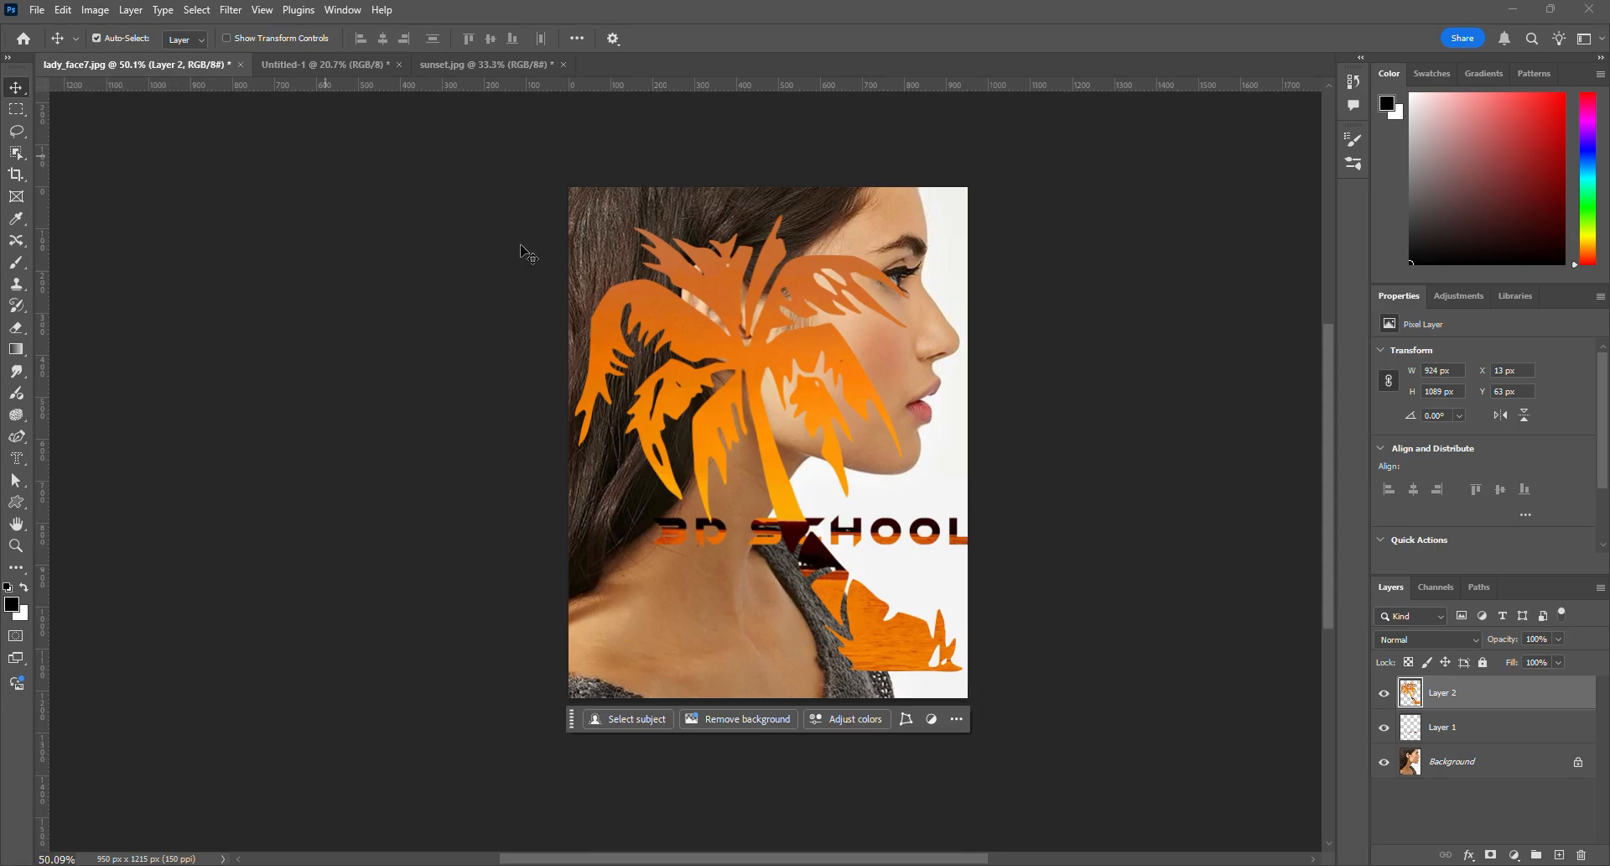
{"action": "left_click_drag", "start_coordinate": [740, 299], "coordinate": [813, 361]}
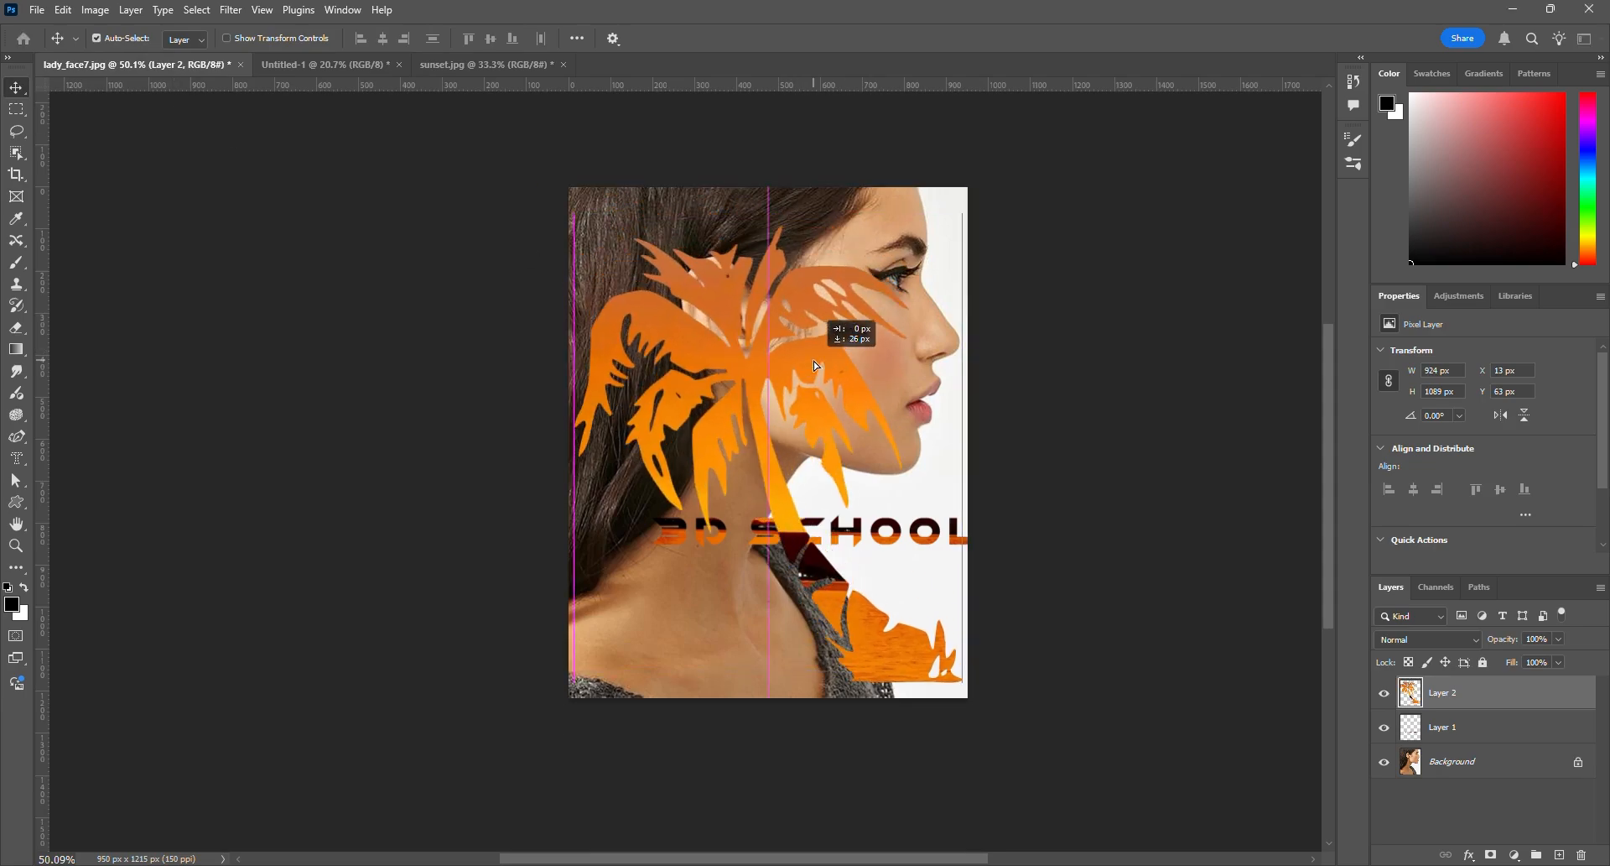
{"action": "left_click", "coordinate": [468, 63]}
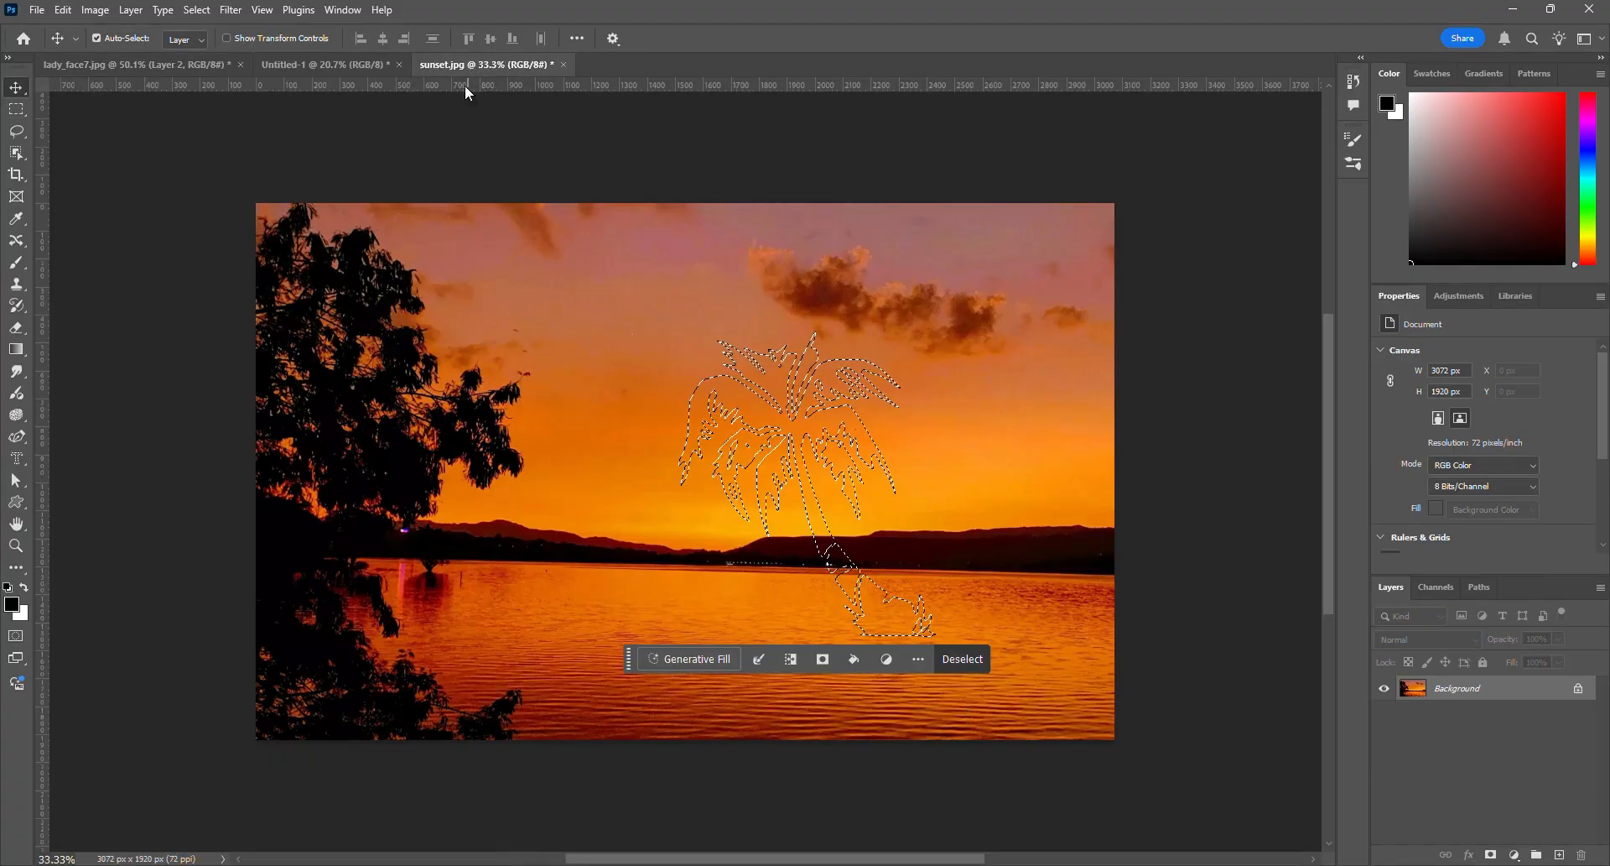
{"action": "key", "text": "ctrl+d"}
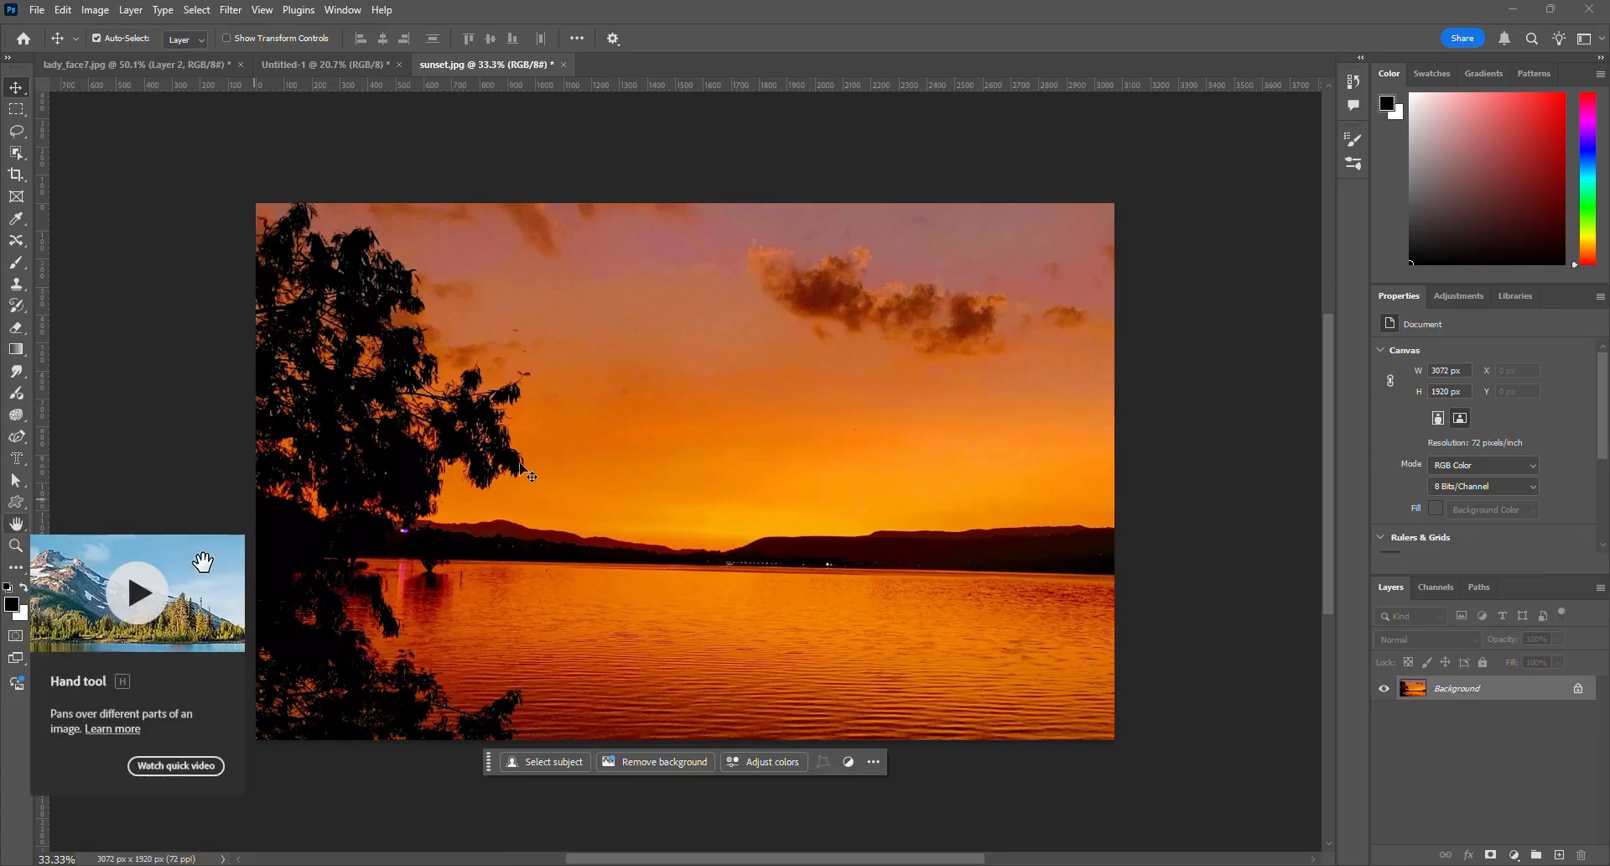
Zoom in on the sunset image to about 59% and pan across the tree with the Hand tool
{"action": "left_click", "coordinate": [16, 524]}
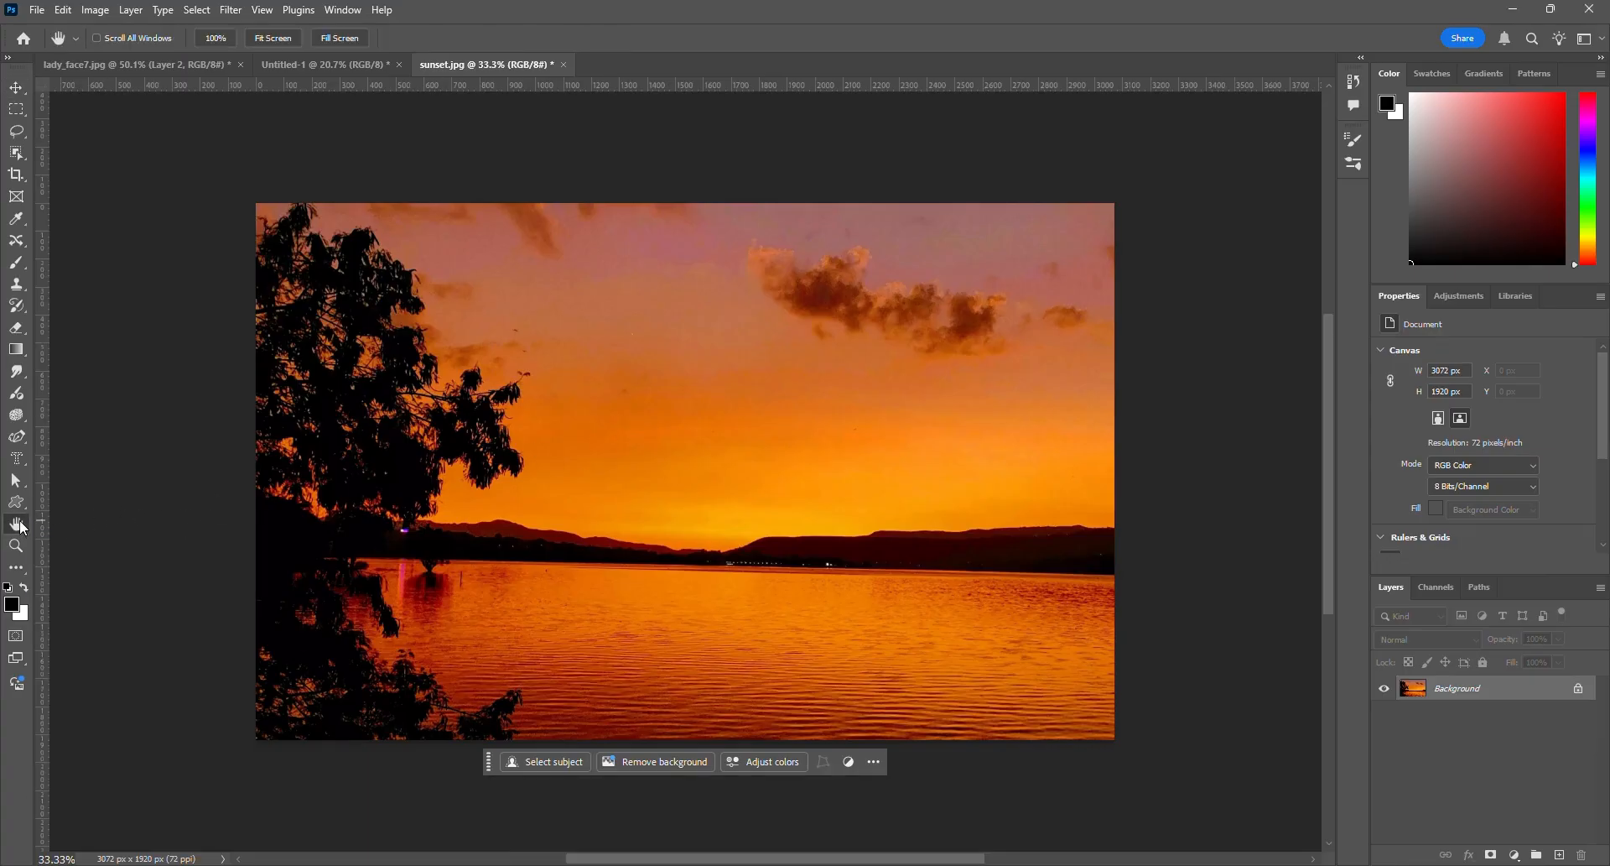
{"action": "scroll", "coordinate": [524, 487], "scroll_direction": "up", "scroll_amount": 1}
{"action": "scroll", "coordinate": [524, 486], "scroll_direction": "up", "scroll_amount": 5}
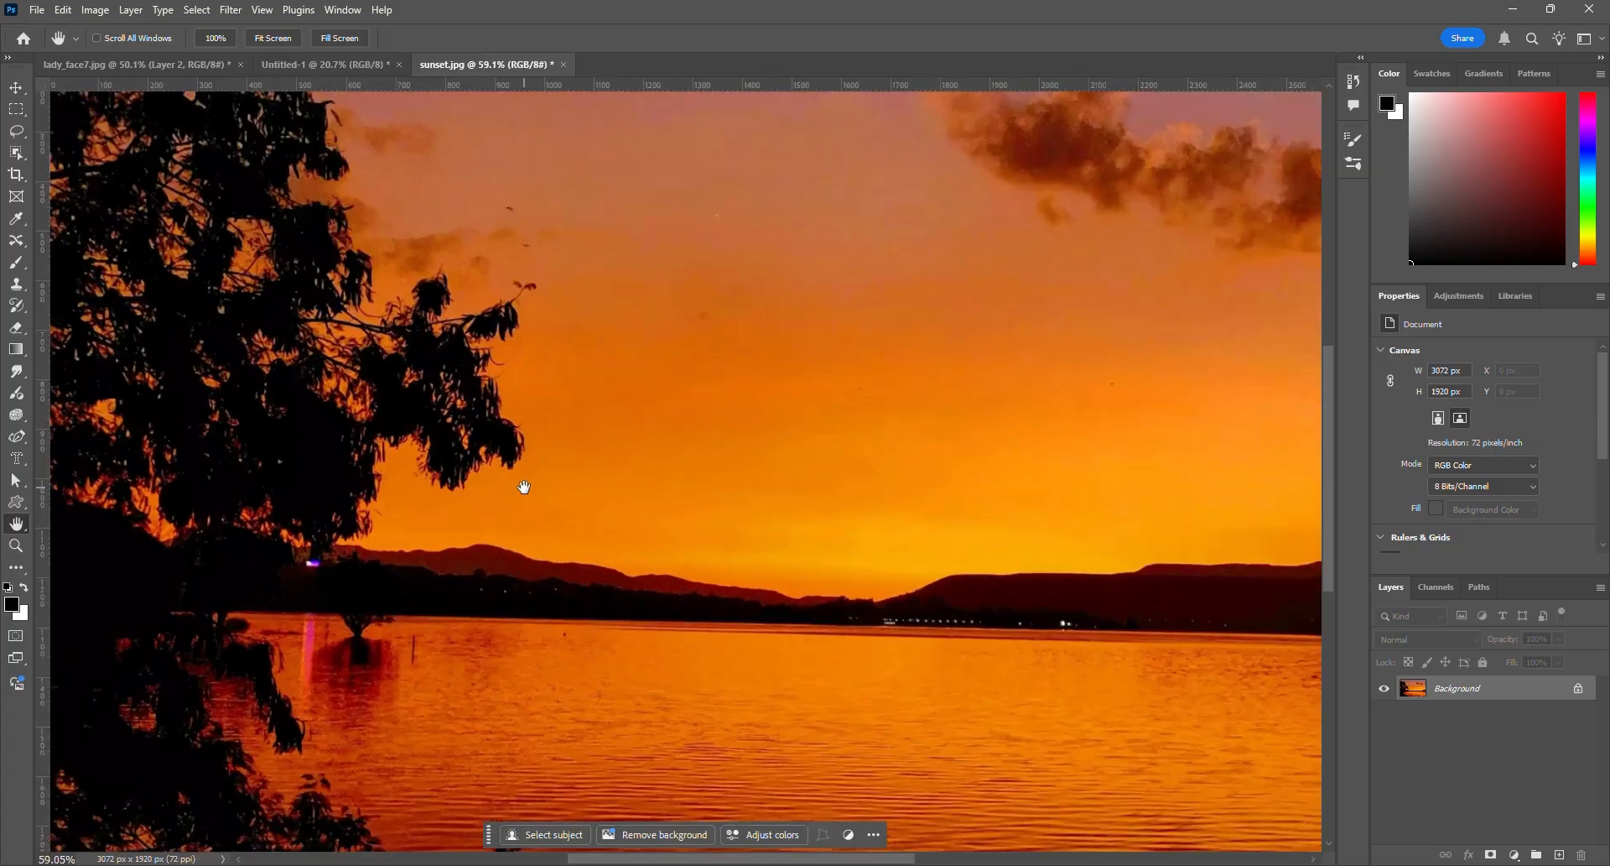
{"action": "left_click_drag", "start_coordinate": [435, 420], "coordinate": [481, 457]}
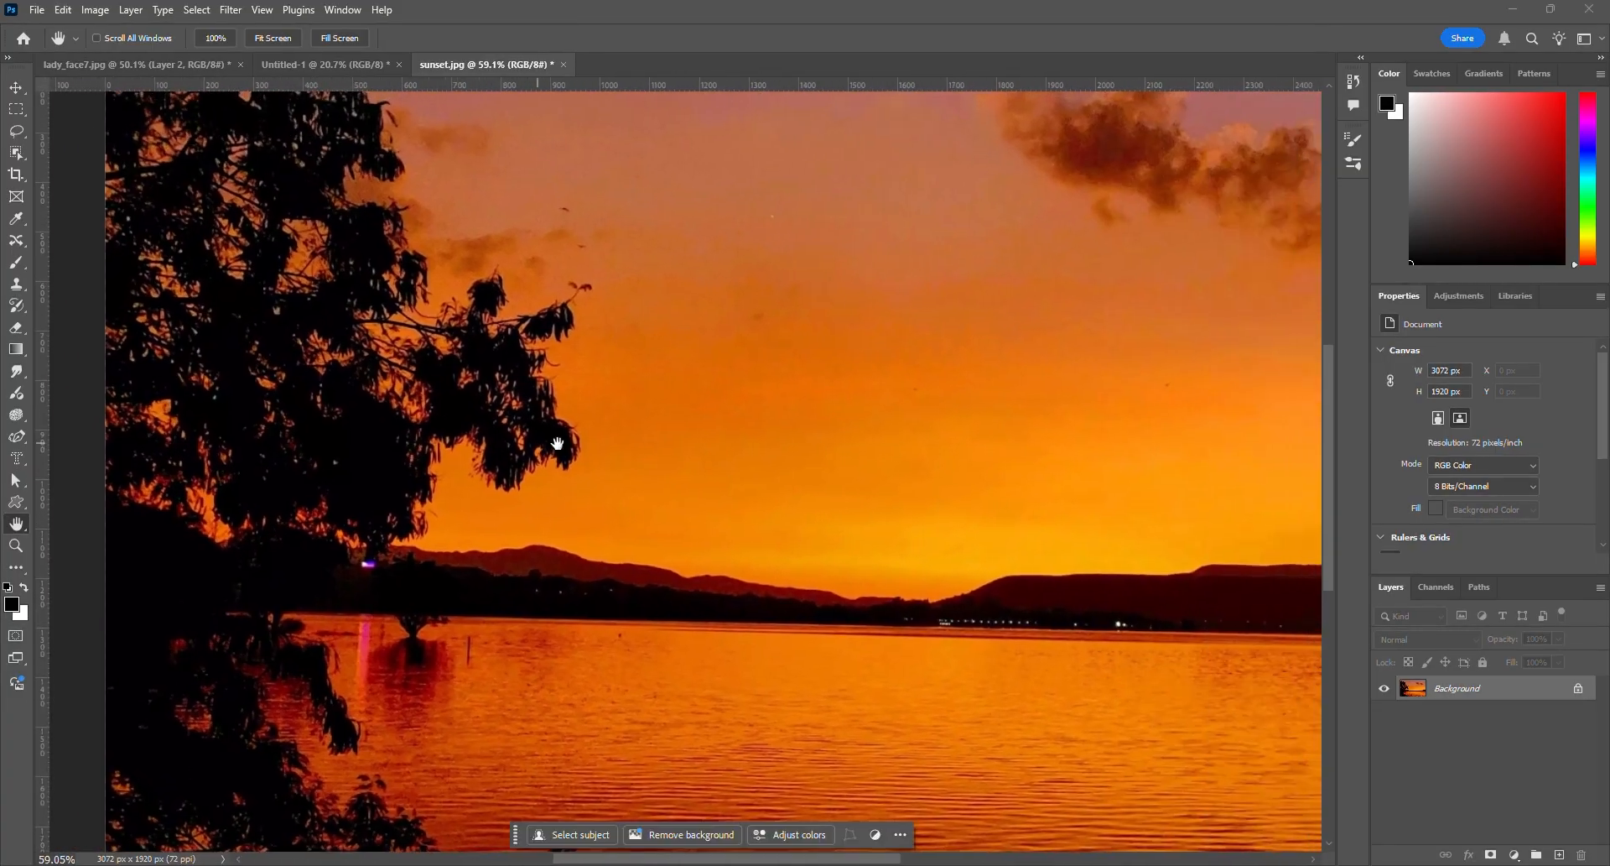
Keeping the Move tool active, zoom to about 79%, pan temporarily from the tree to the clouds, and zoom back to about 59%
{"action": "key", "text": "v"}
{"action": "scroll", "coordinate": [679, 487], "scroll_direction": "up", "scroll_amount": 3}
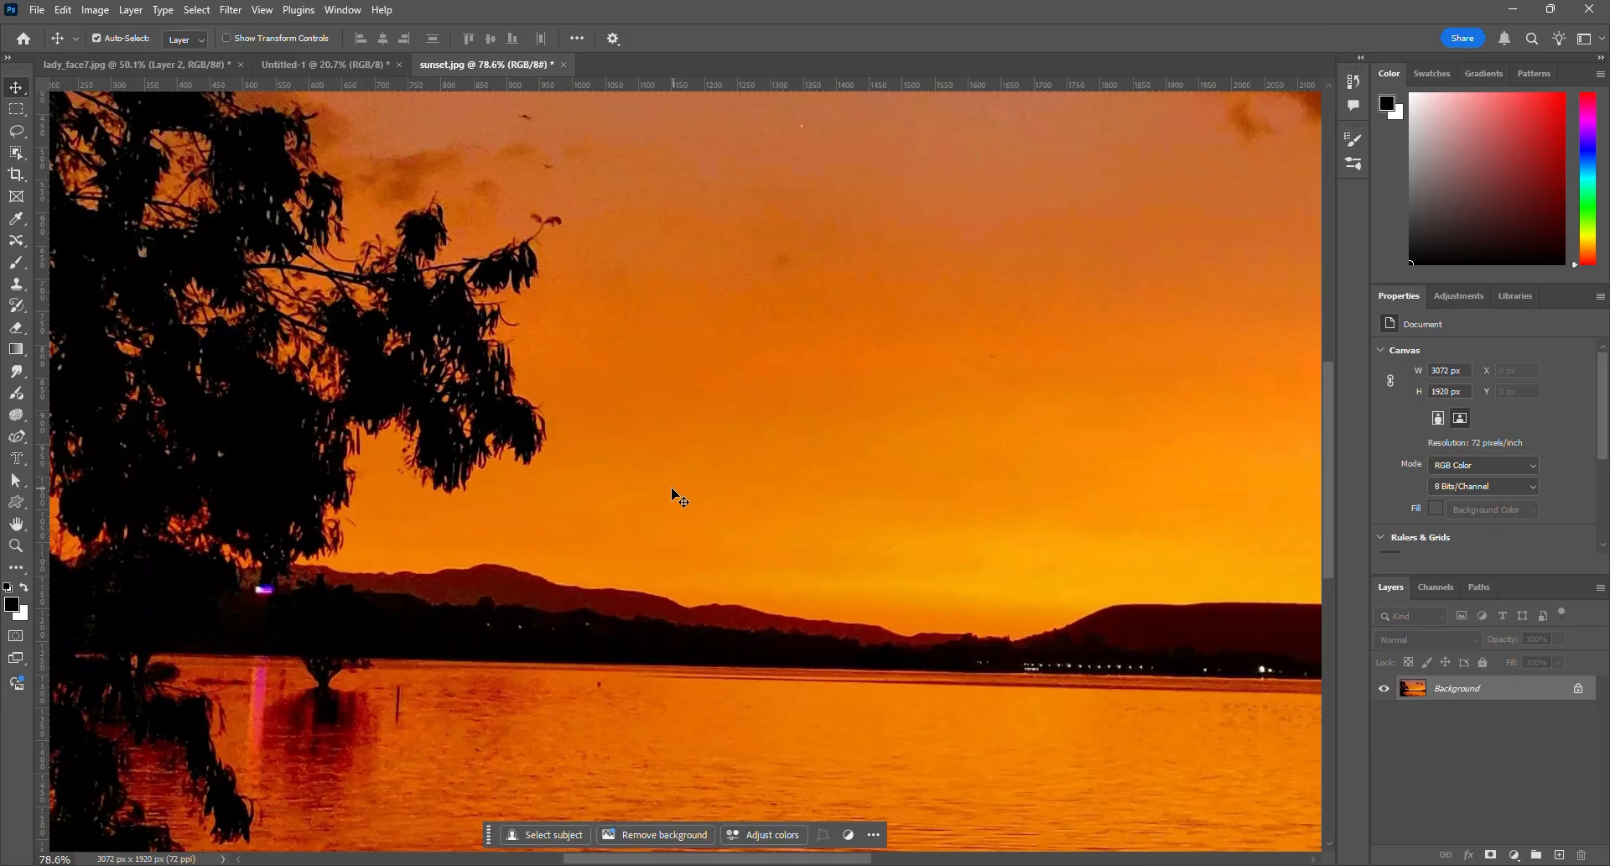
{"action": "left_click_drag", "start_coordinate": [622, 467], "coordinate": [395, 363]}
{"action": "left_click_drag", "start_coordinate": [1066, 554], "coordinate": [444, 486]}
{"action": "left_click_drag", "start_coordinate": [885, 500], "coordinate": [973, 727]}
{"action": "left_click_drag", "start_coordinate": [956, 495], "coordinate": [972, 660]}
{"action": "left_click_drag", "start_coordinate": [695, 436], "coordinate": [729, 500]}
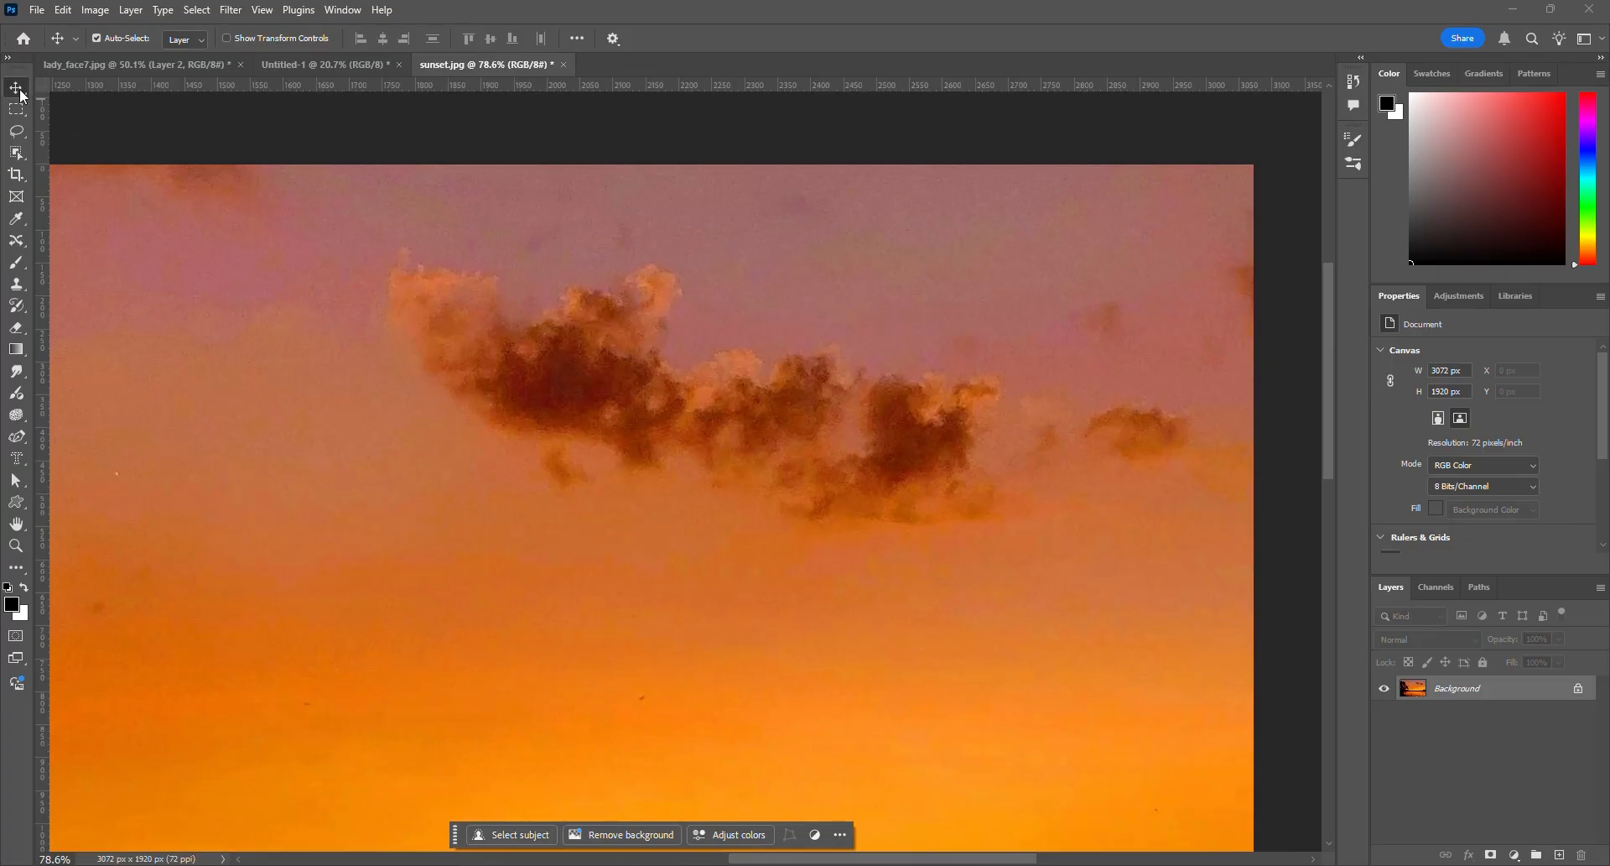
{"action": "scroll", "coordinate": [595, 444], "scroll_direction": "down", "scroll_amount": 1}
{"action": "scroll", "coordinate": [594, 445], "scroll_direction": "down", "scroll_amount": 2}
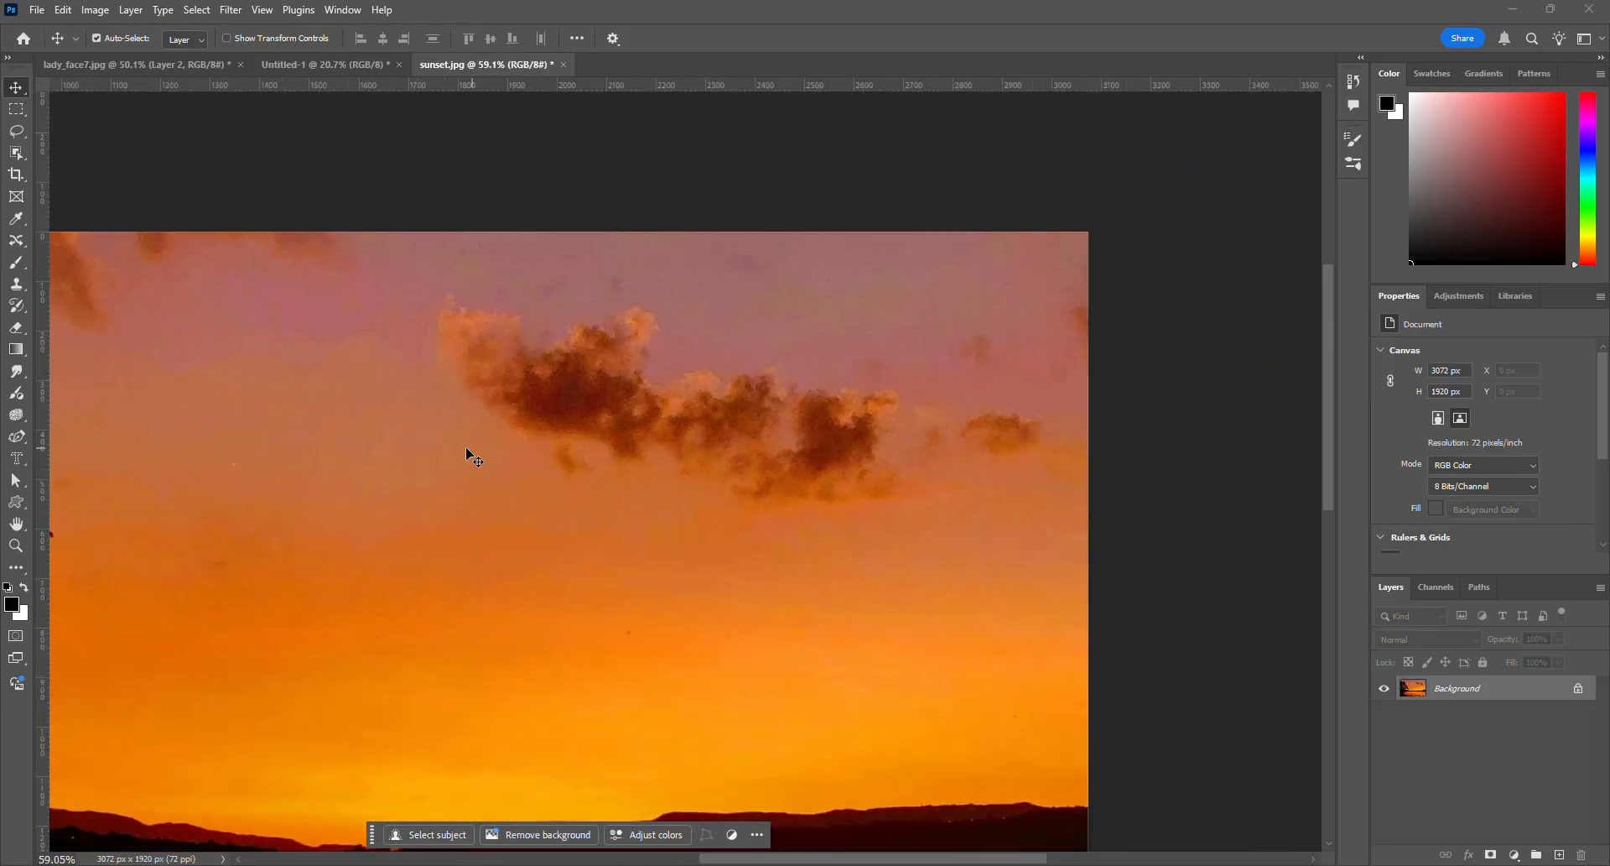
Rotate the canvas freehand with the Rotate View tool, set the rotation angle to -90°, and reset the view
{"action": "left_click", "coordinate": [17, 523]}
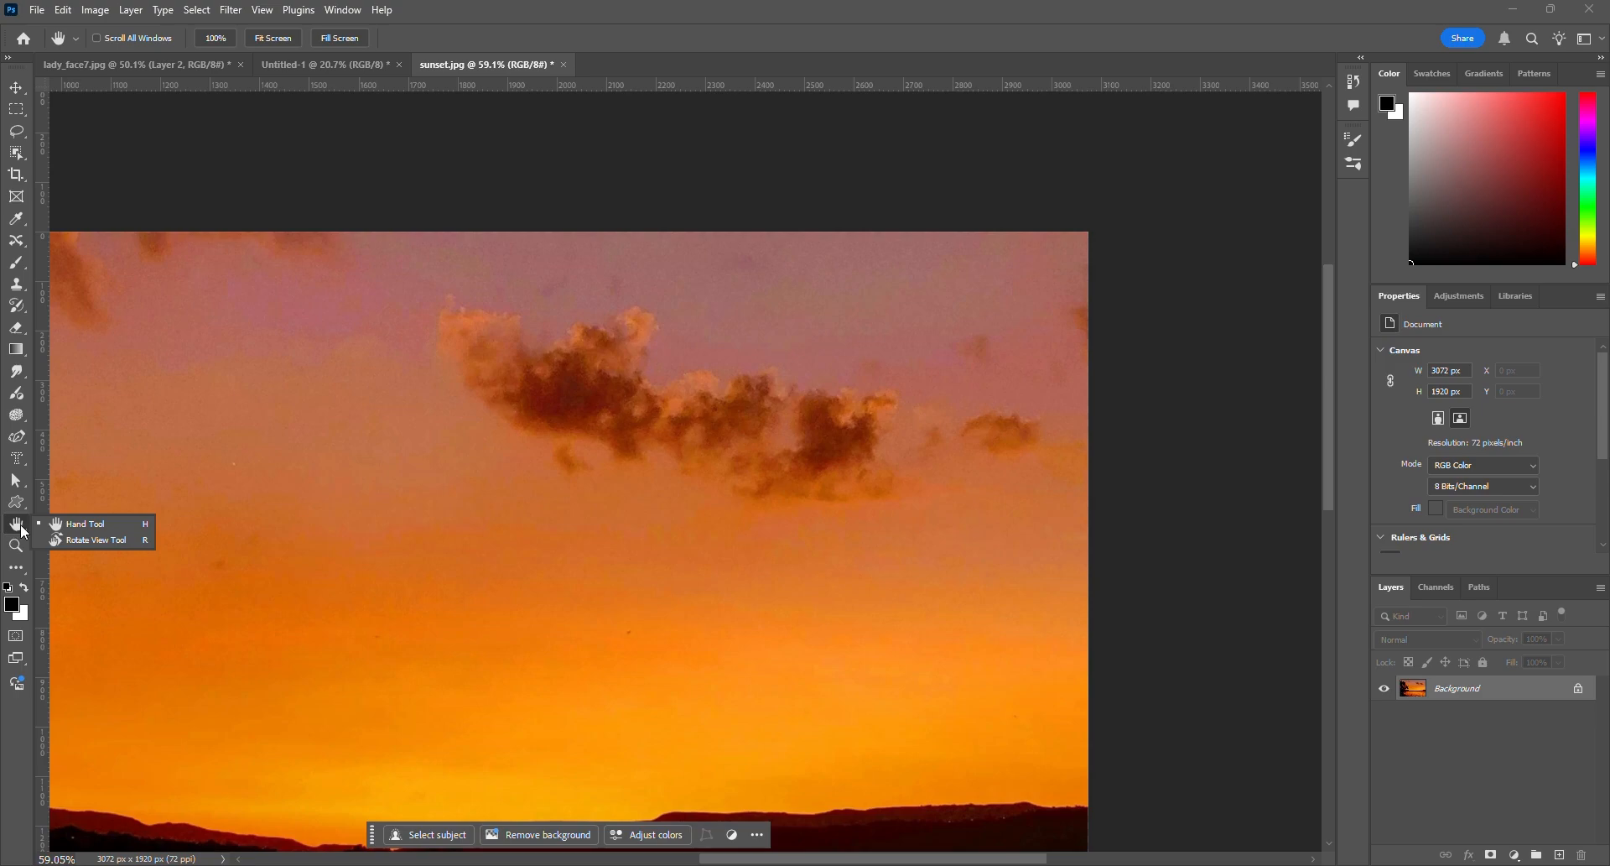
{"action": "left_click", "coordinate": [93, 540]}
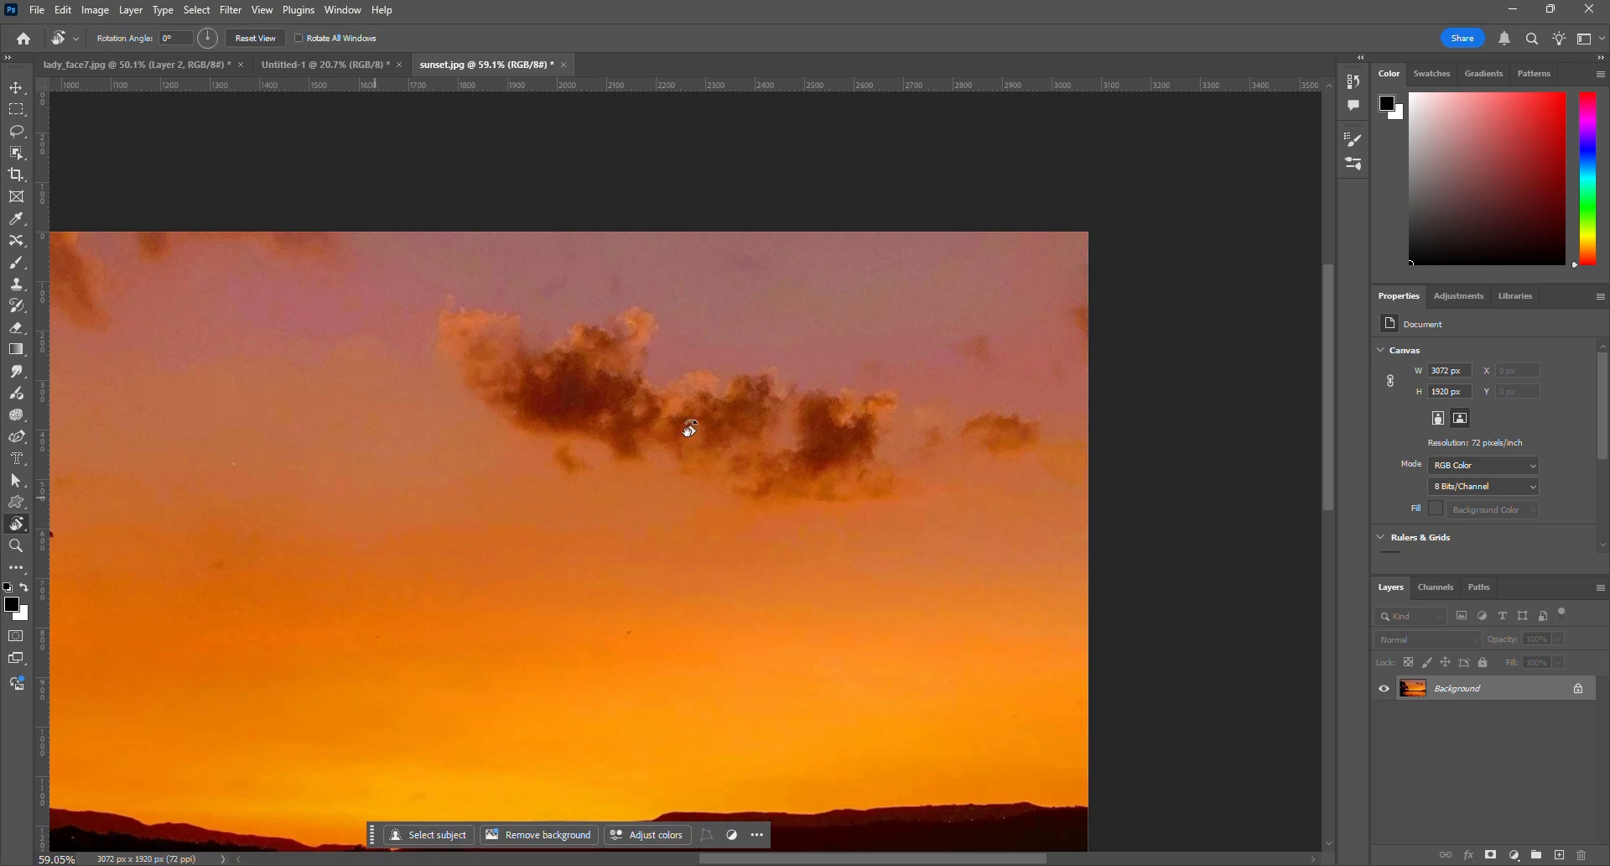
{"action": "scroll", "coordinate": [745, 426], "scroll_direction": "down", "scroll_amount": 7}
{"action": "scroll", "coordinate": [744, 426], "scroll_direction": "down", "scroll_amount": 1}
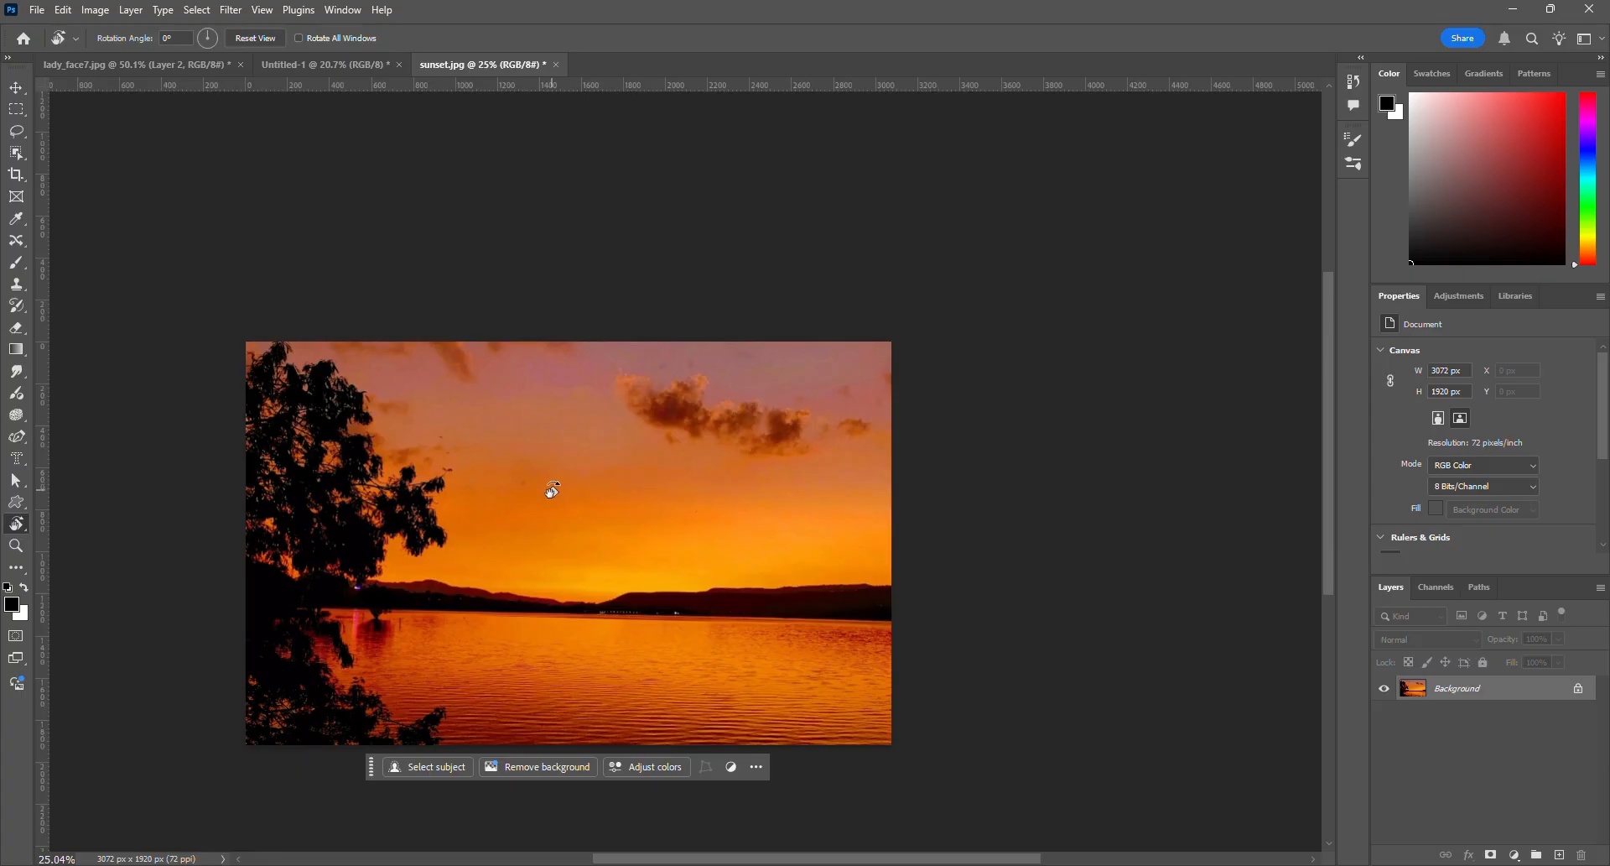
{"action": "left_click_drag", "start_coordinate": [551, 489], "coordinate": [665, 629]}
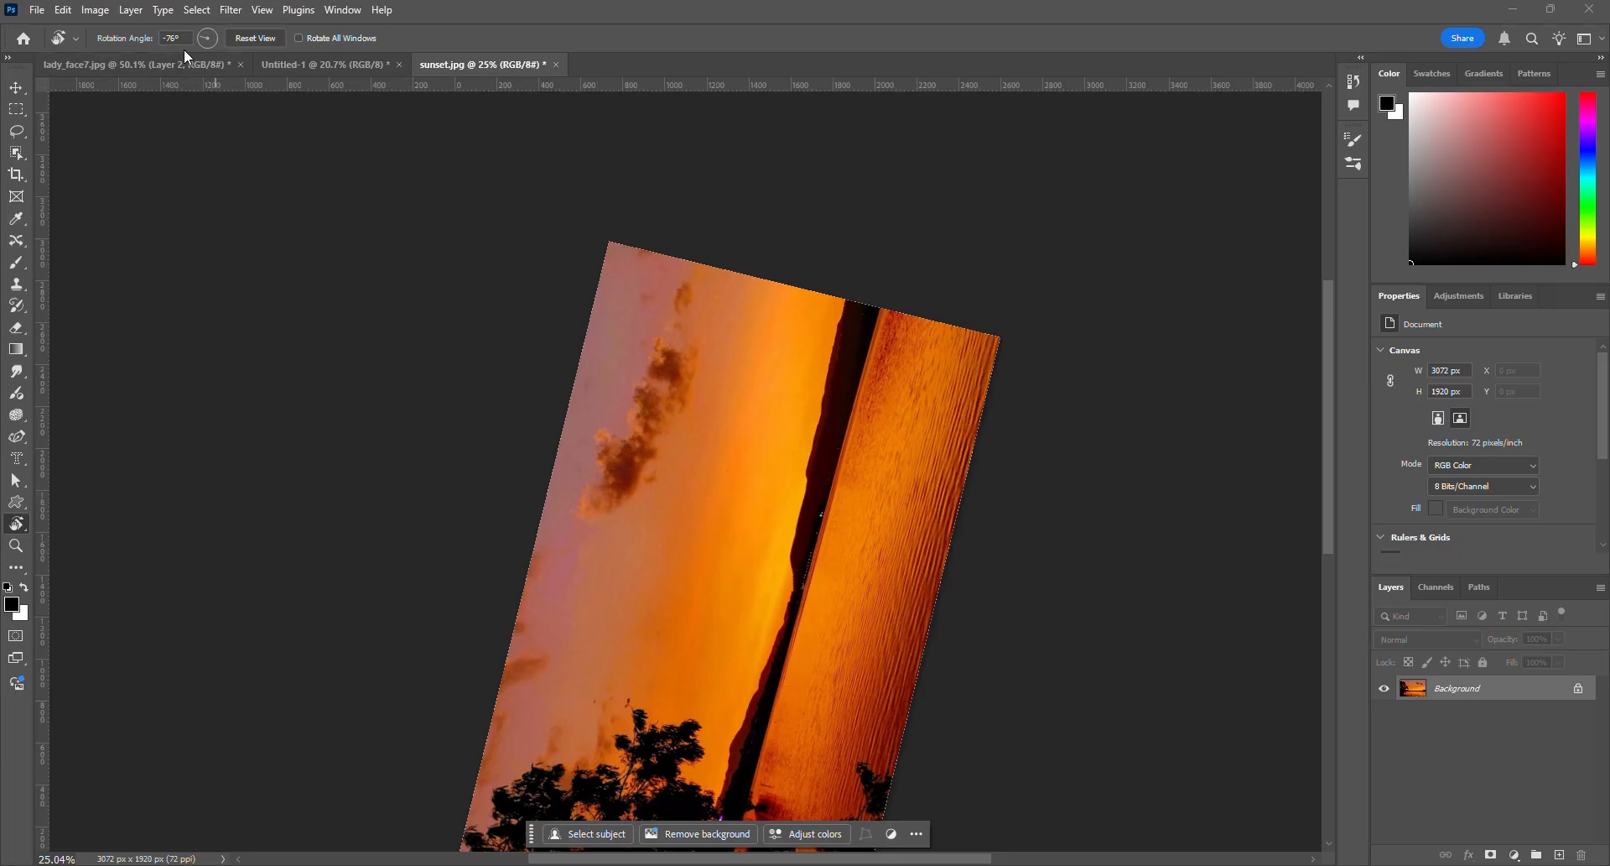
{"action": "left_click", "coordinate": [147, 38]}
{"action": "type", "text": "-90"}
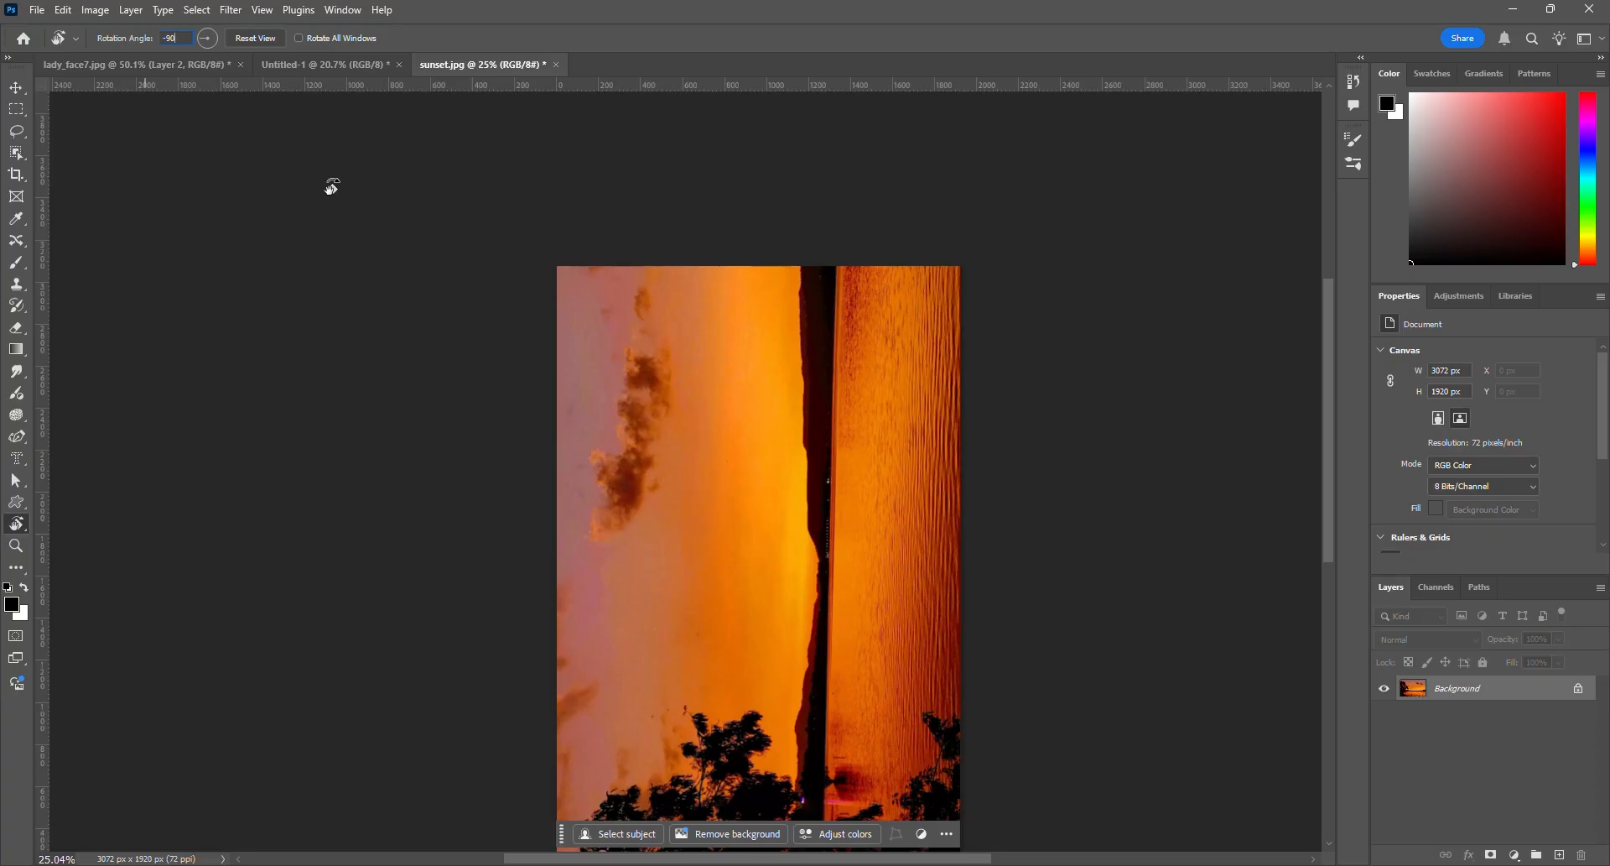
{"action": "left_click", "coordinate": [246, 42]}
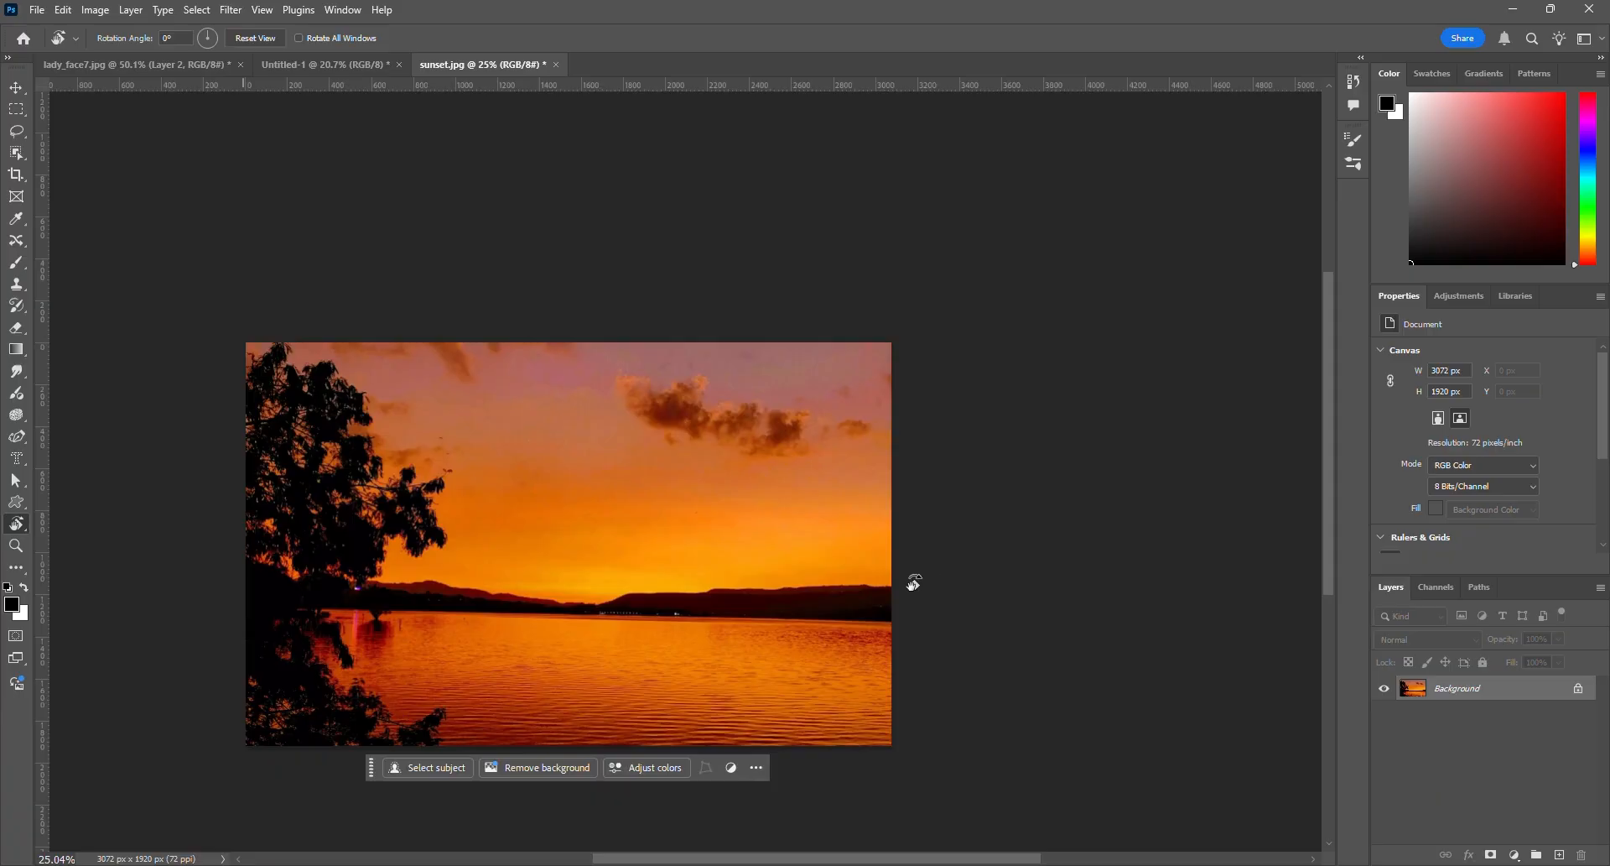
Magnify the sunset image to 50% with the Zoom tool and zoom it back out to 25%
{"action": "left_click", "coordinate": [16, 546]}
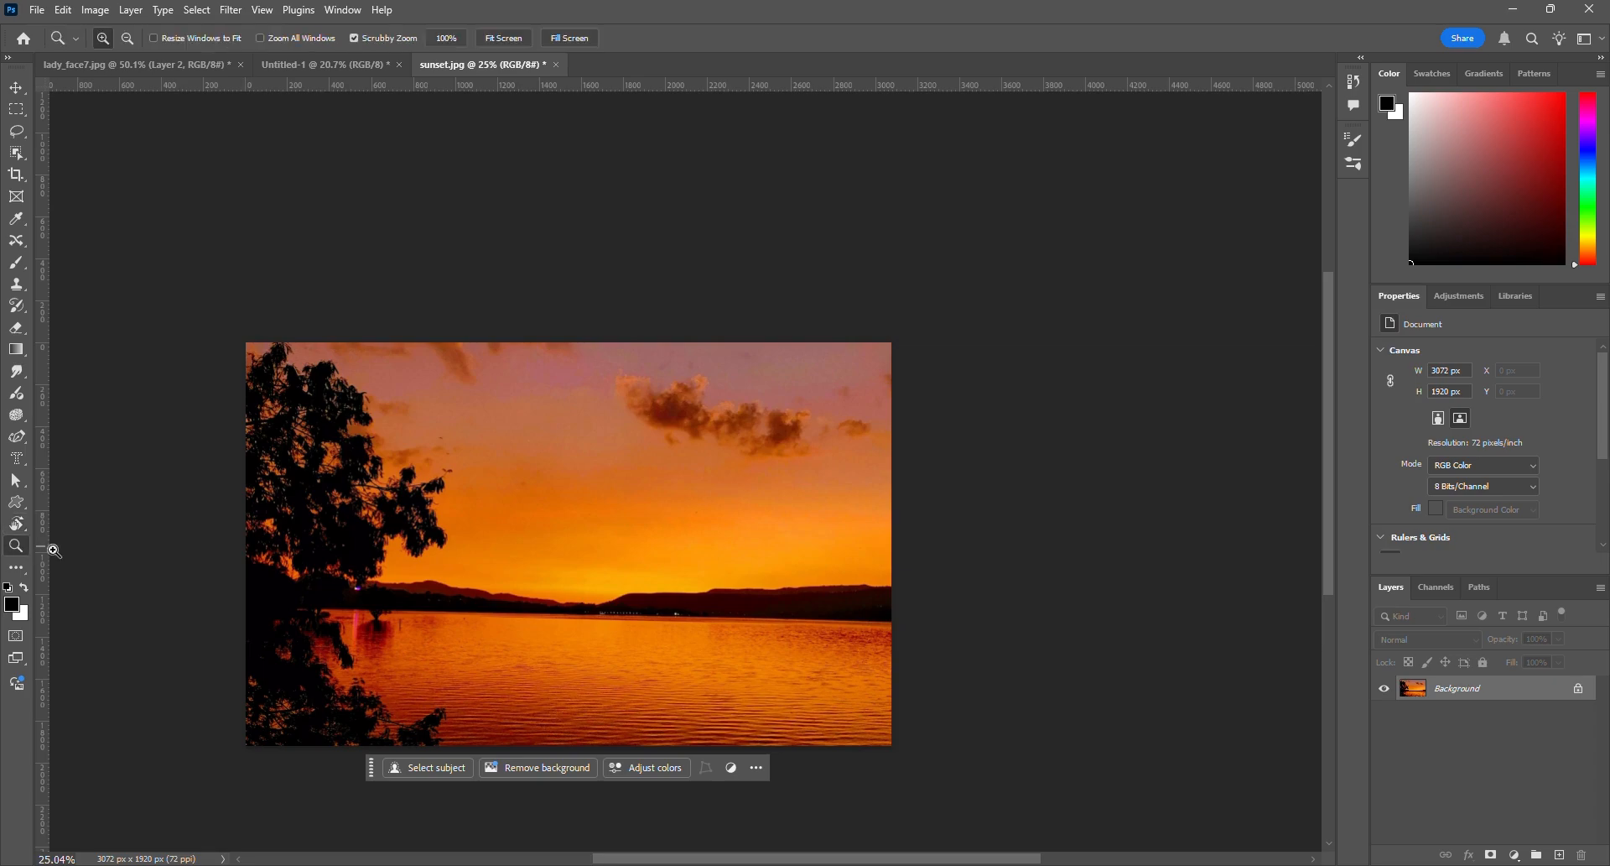
{"action": "left_click", "coordinate": [514, 470]}
{"action": "left_click", "coordinate": [513, 469]}
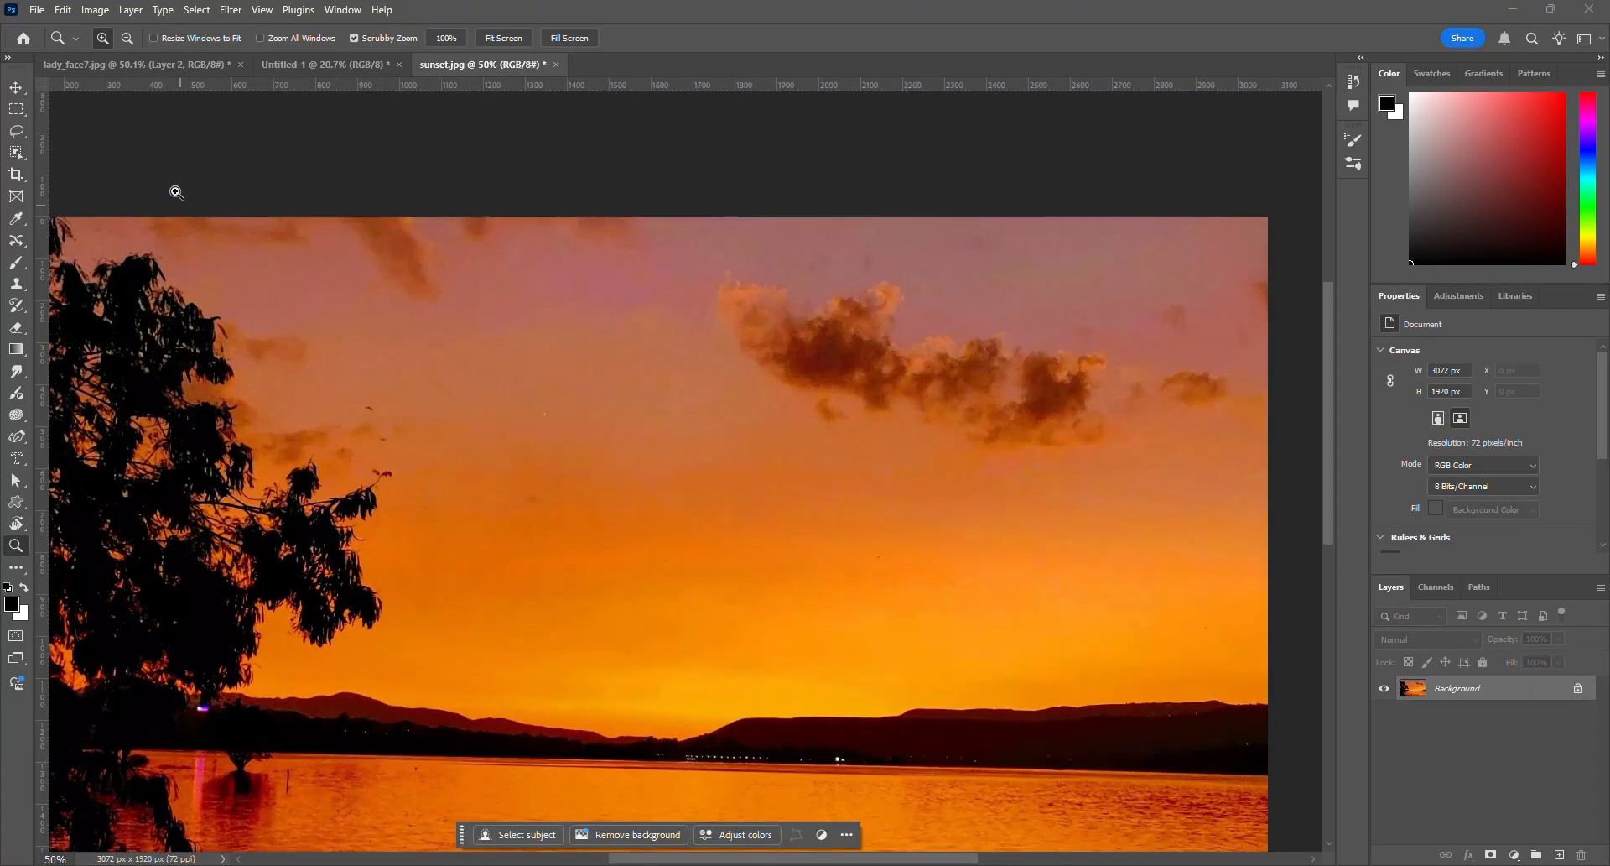
{"action": "left_click", "coordinate": [127, 39]}
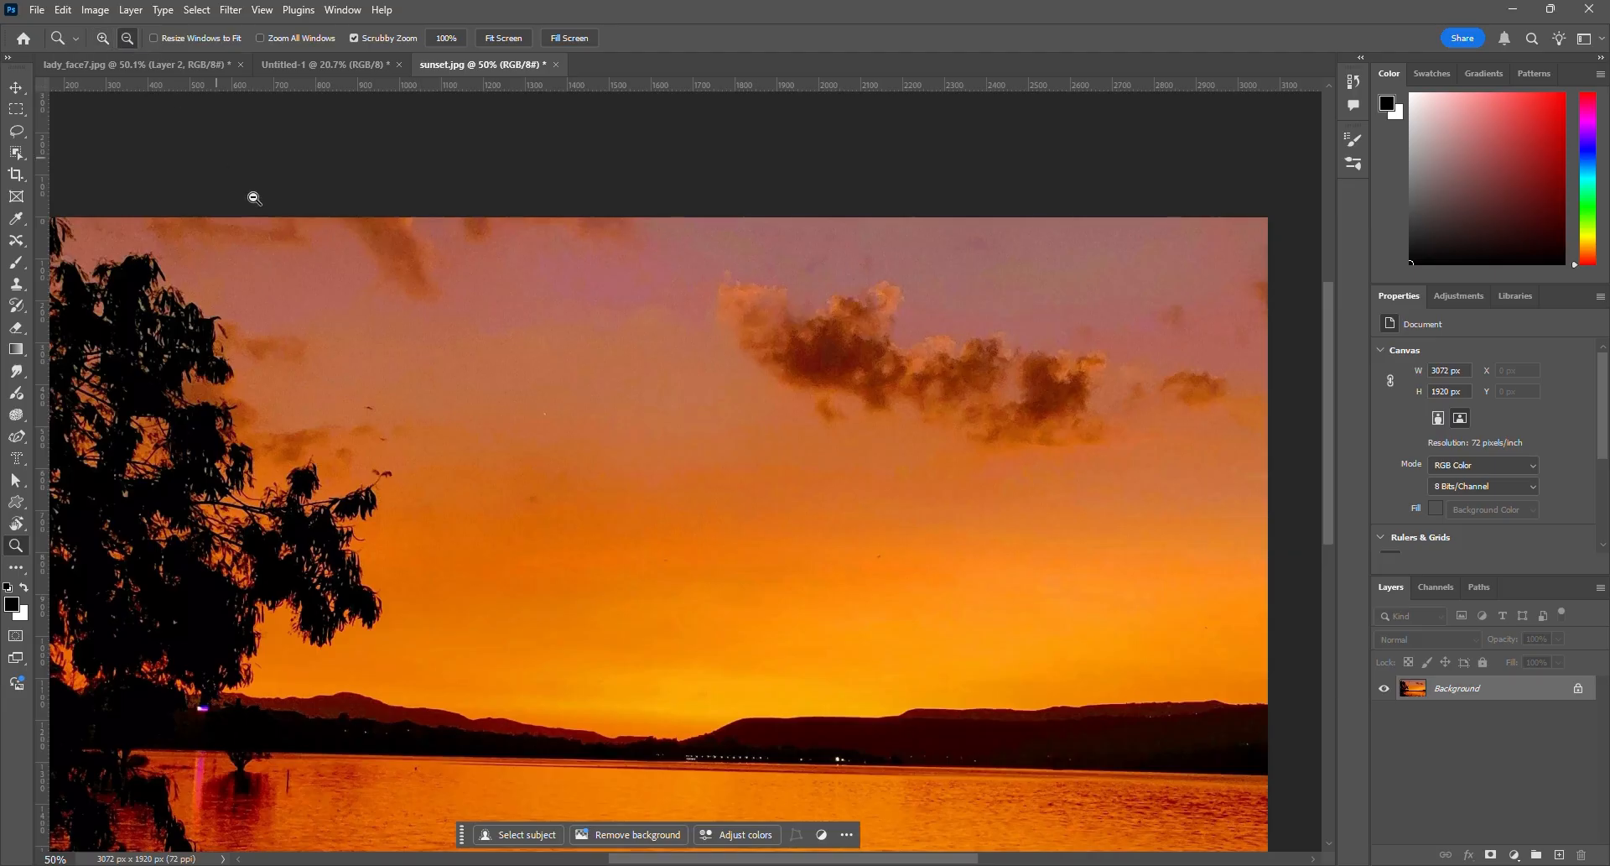
{"action": "left_click", "coordinate": [556, 385]}
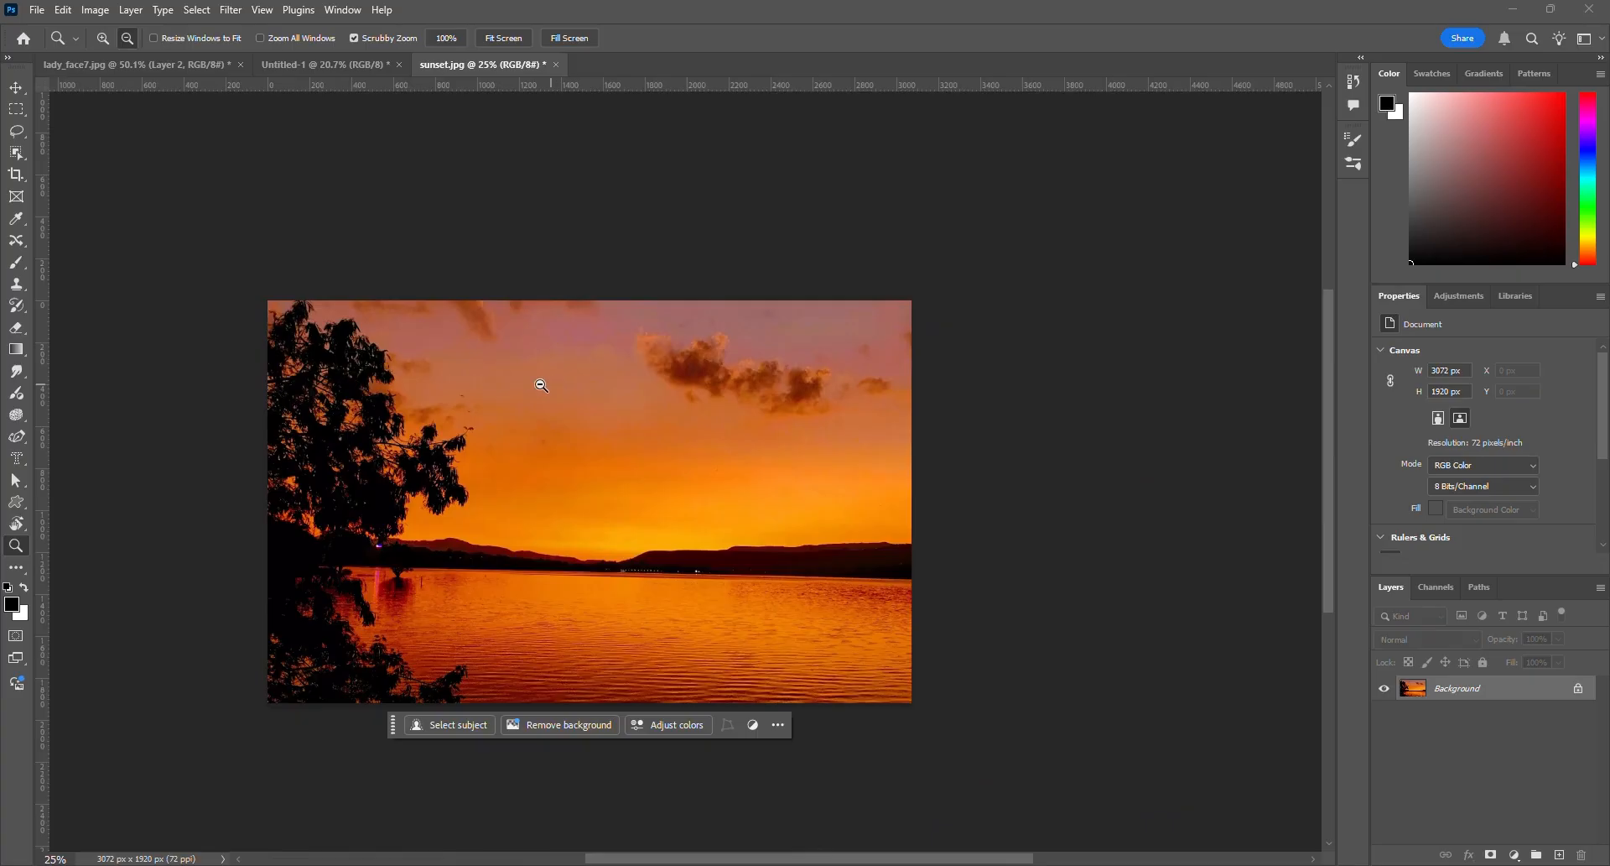
With the Move tool active, zoom in on the image in preset increments and return to 25%
{"action": "left_click", "coordinate": [16, 87]}
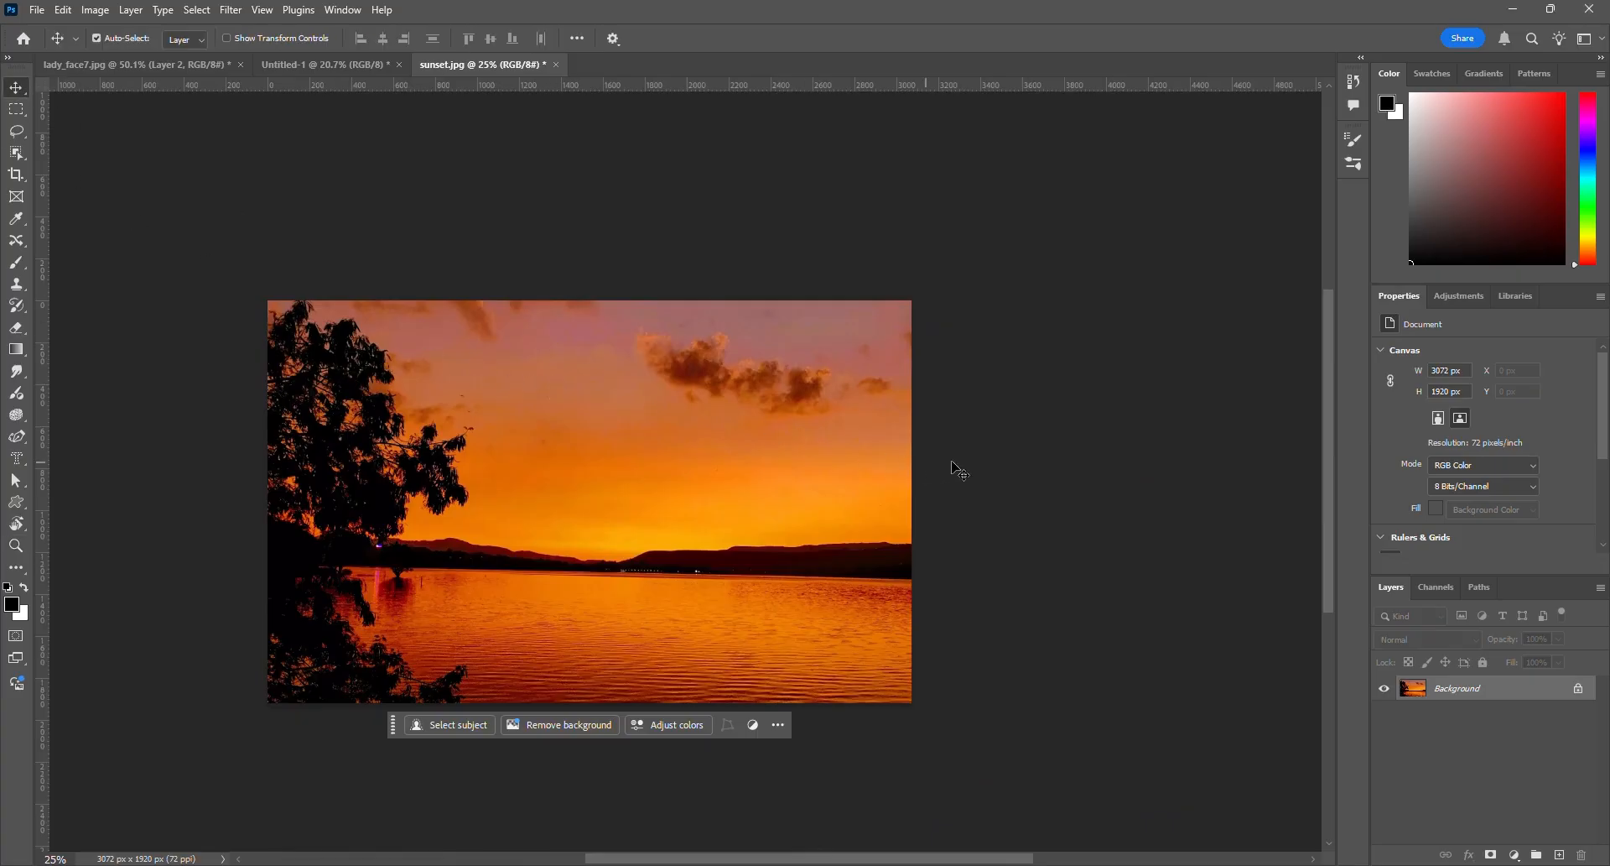
{"action": "key", "text": "ctrl+plus"}
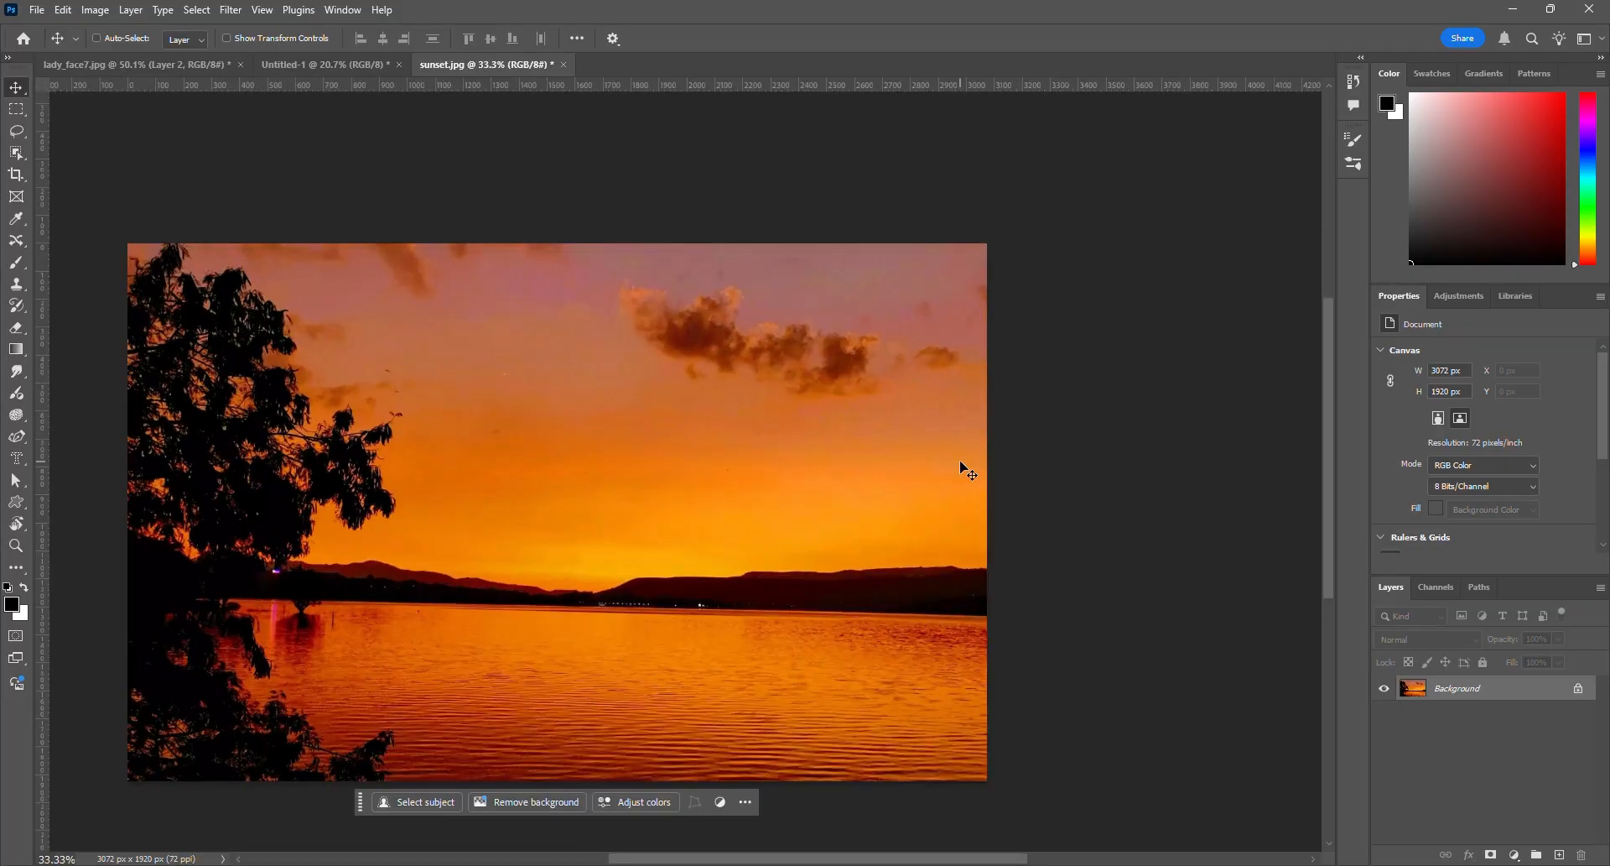
{"action": "key", "text": "ctrl+plus"}
{"action": "key", "text": "ctrl+minus"}
{"action": "key", "text": "ctrl+minus"}
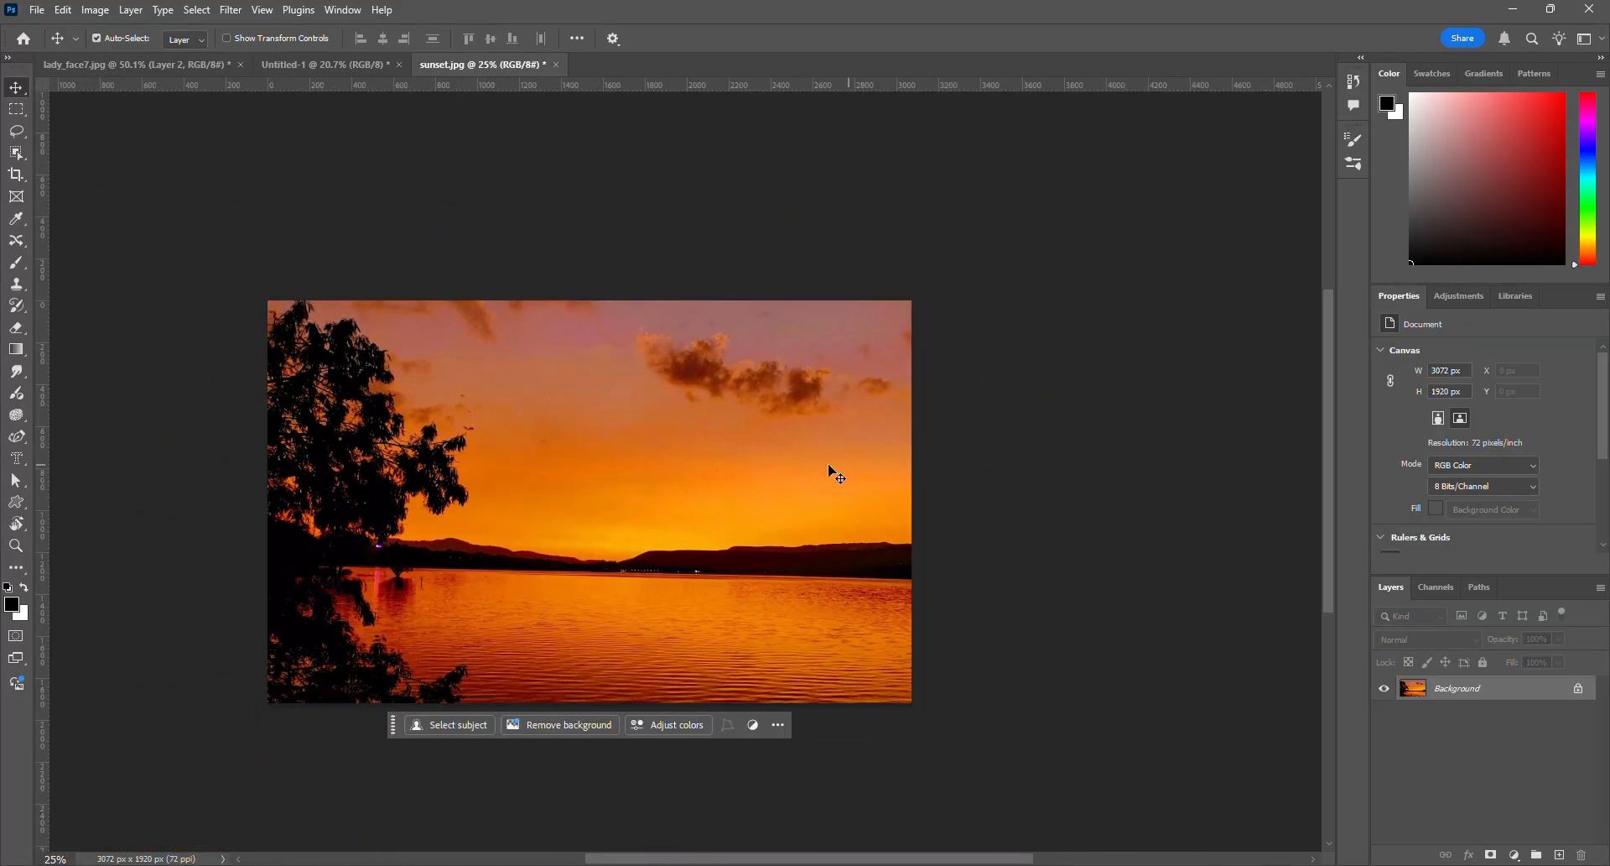
Swap the foreground and background colors and swap them back
{"action": "left_click", "coordinate": [26, 589]}
{"action": "left_click", "coordinate": [25, 590]}
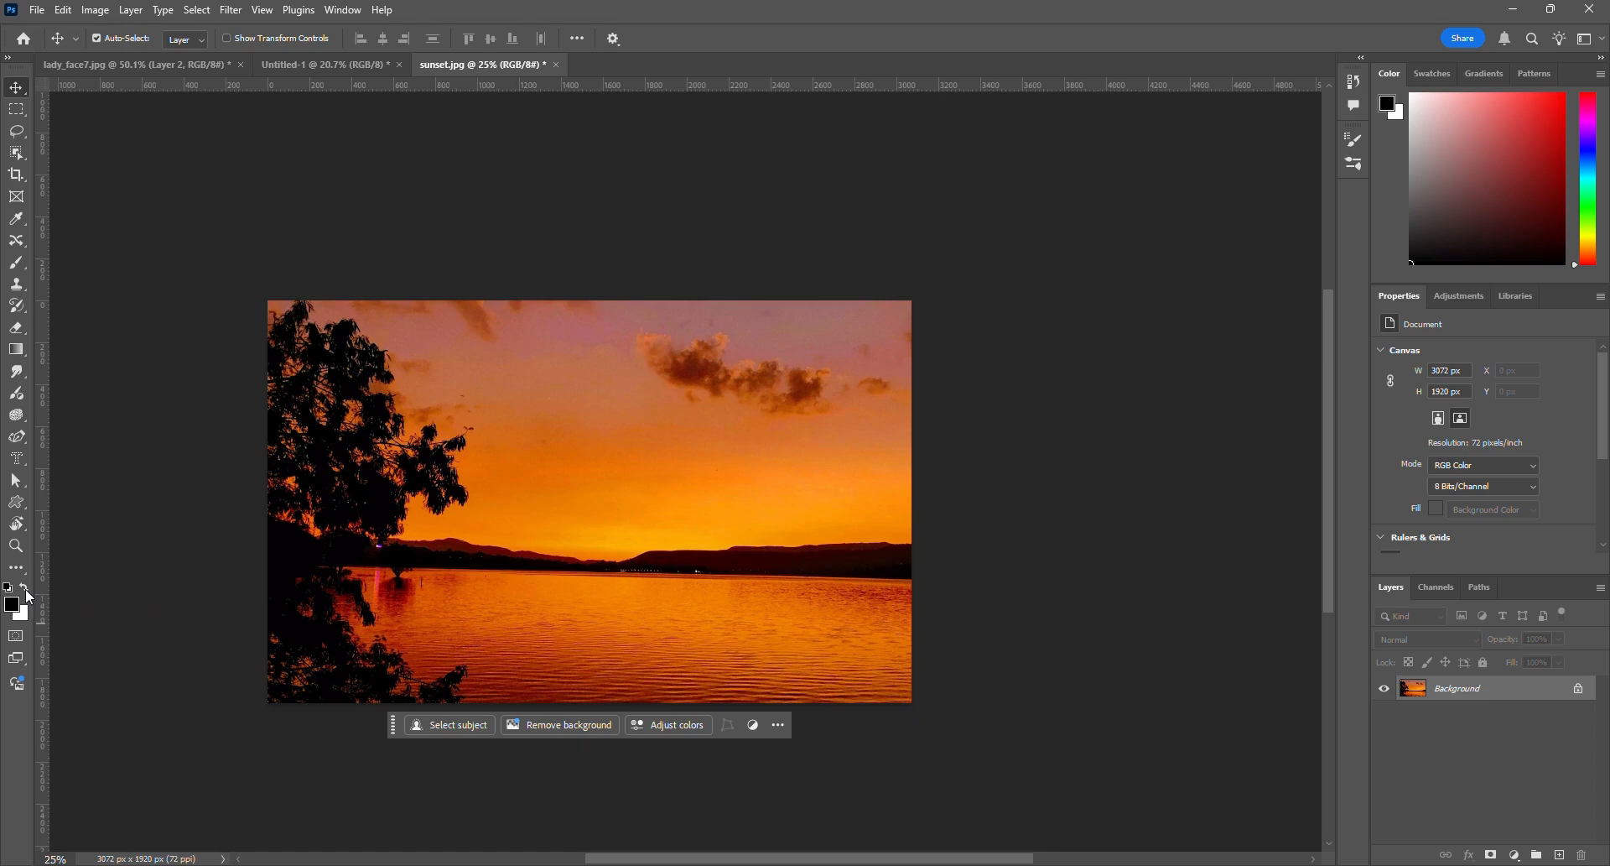